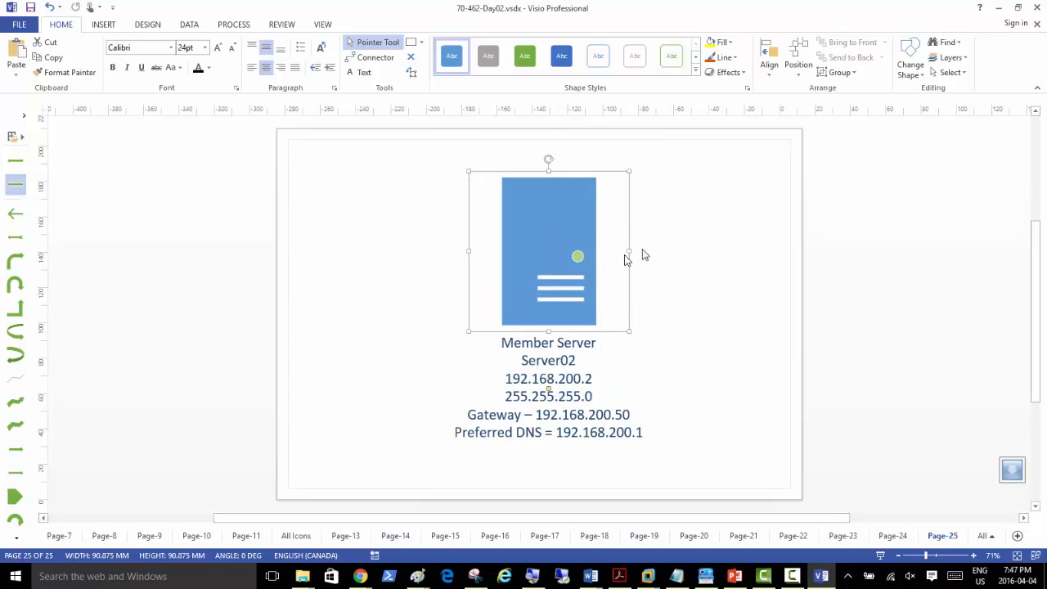
Step: Create a 'Win7' text label beside the server in bold 30pt
click(670, 211)
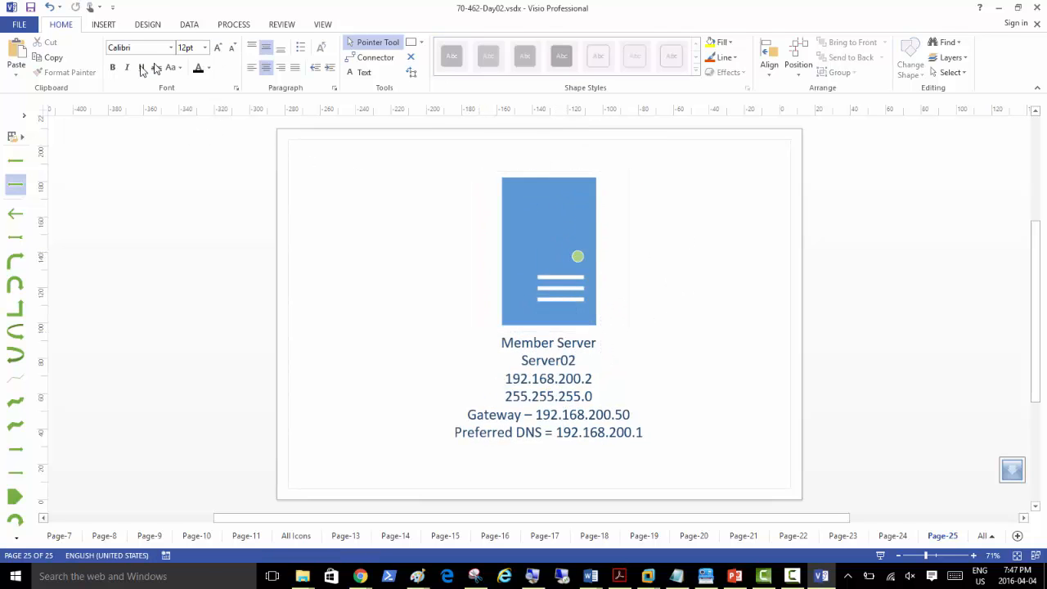
click(353, 76)
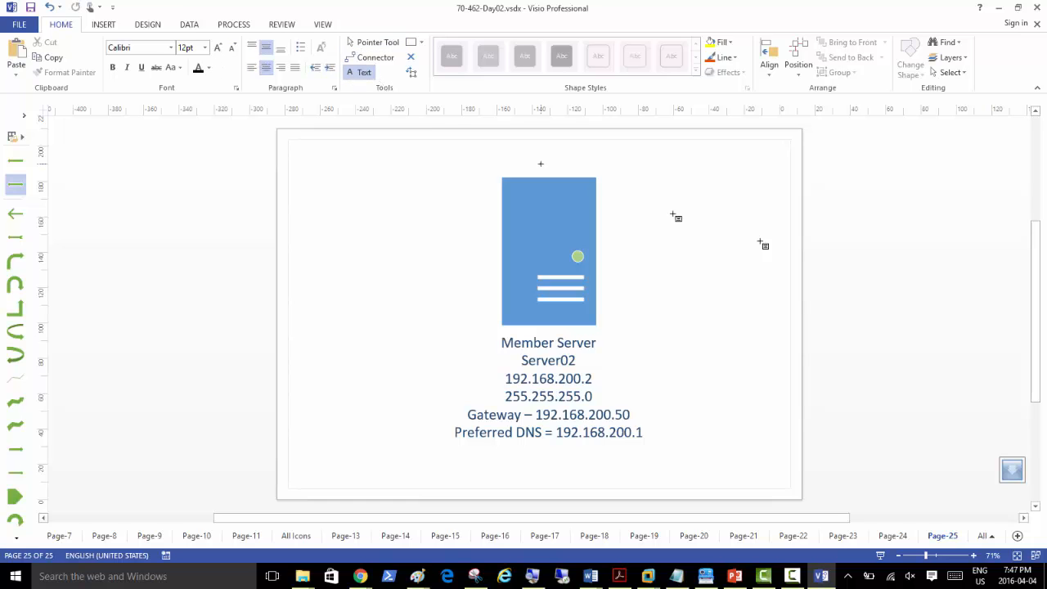
click(638, 271)
click(623, 304)
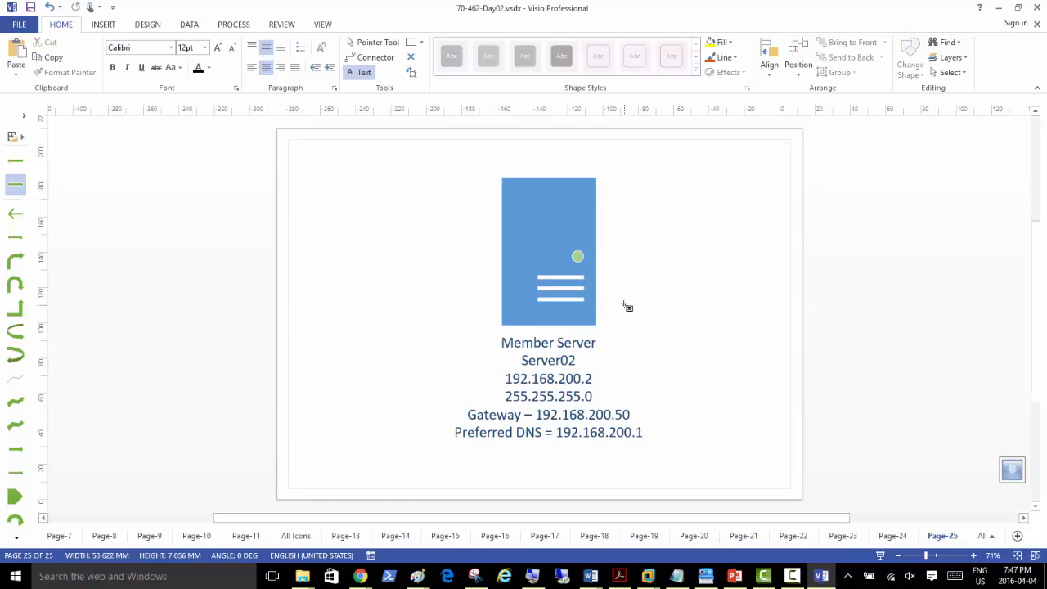
click(623, 302)
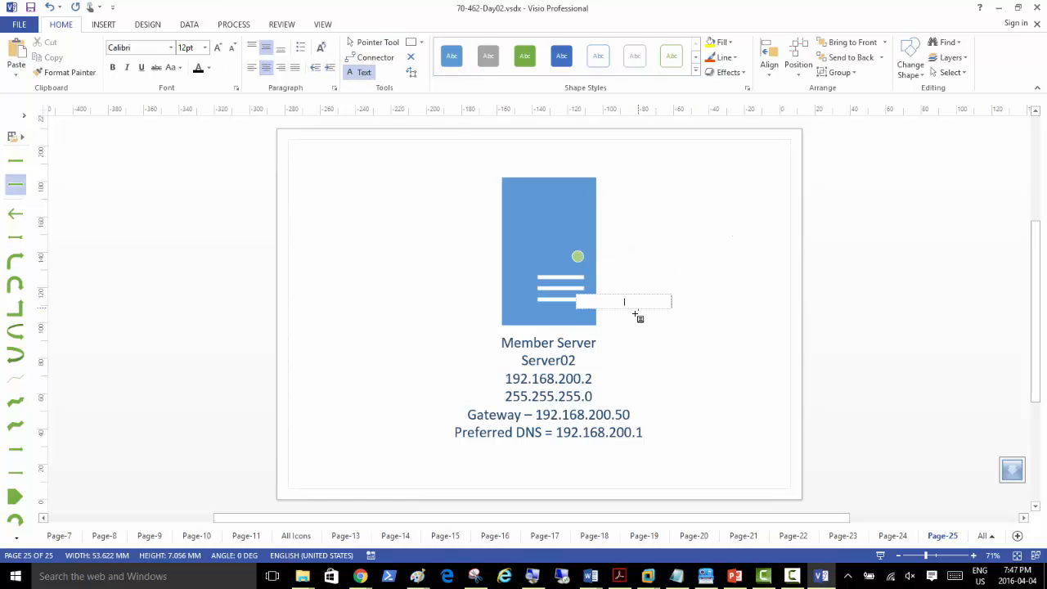
click(218, 47)
click(218, 47)
click(218, 47)
text(Win7)
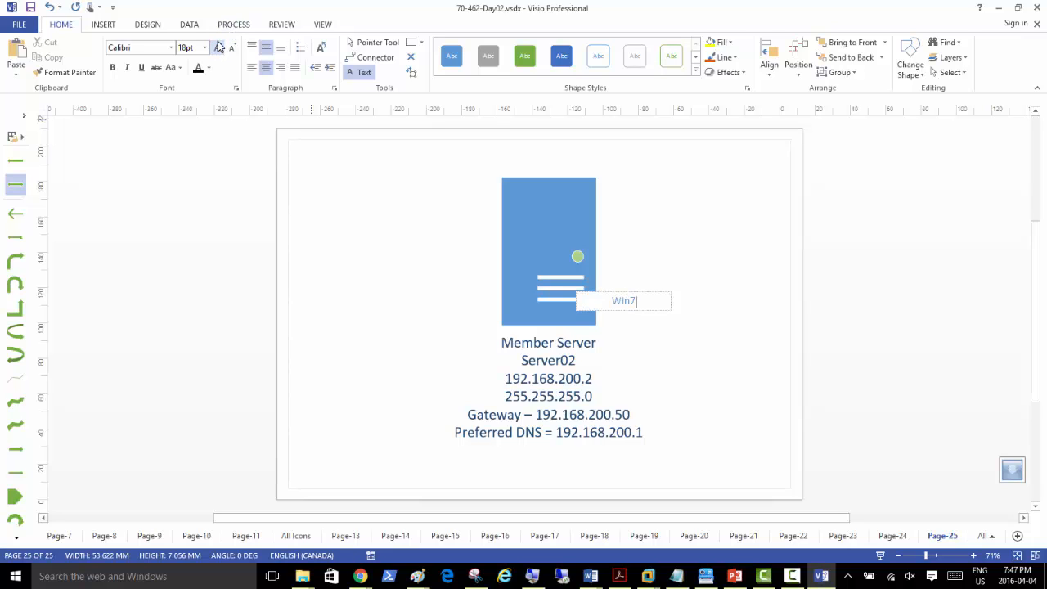
key(ctrl+a)
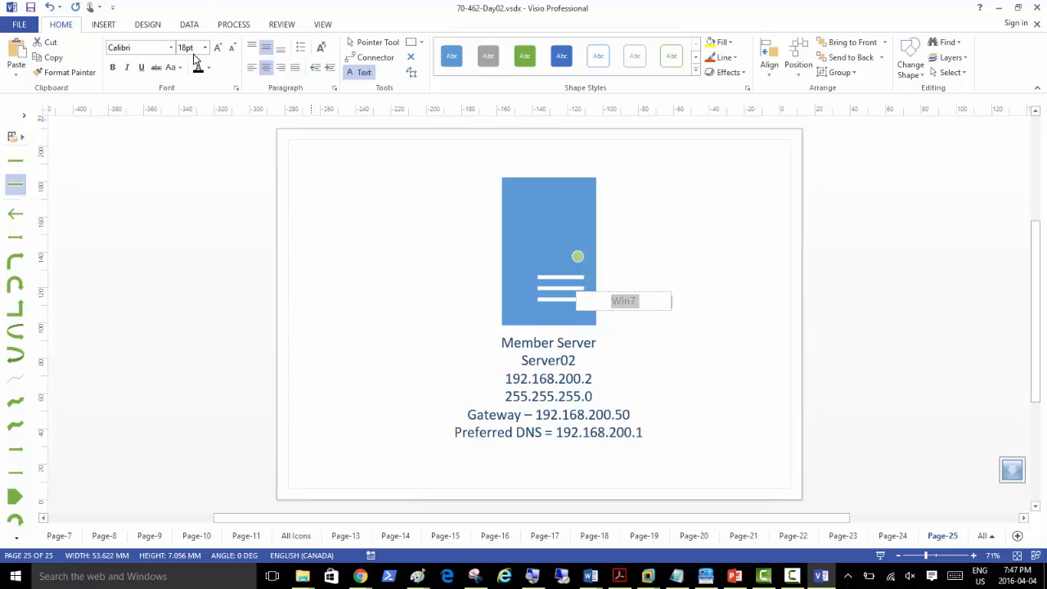
click(218, 48)
click(218, 48)
click(112, 68)
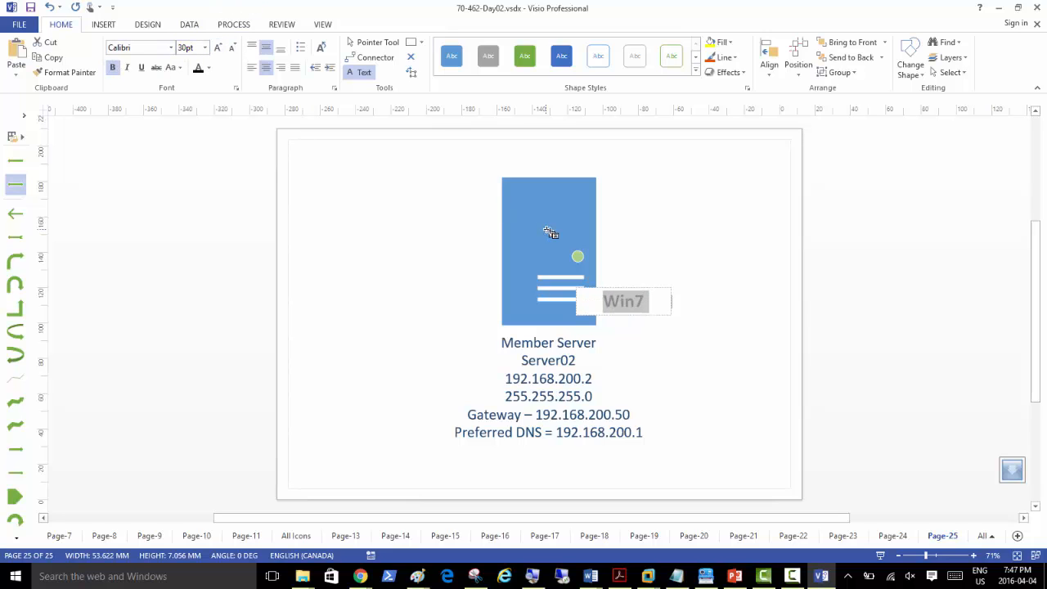
click(631, 220)
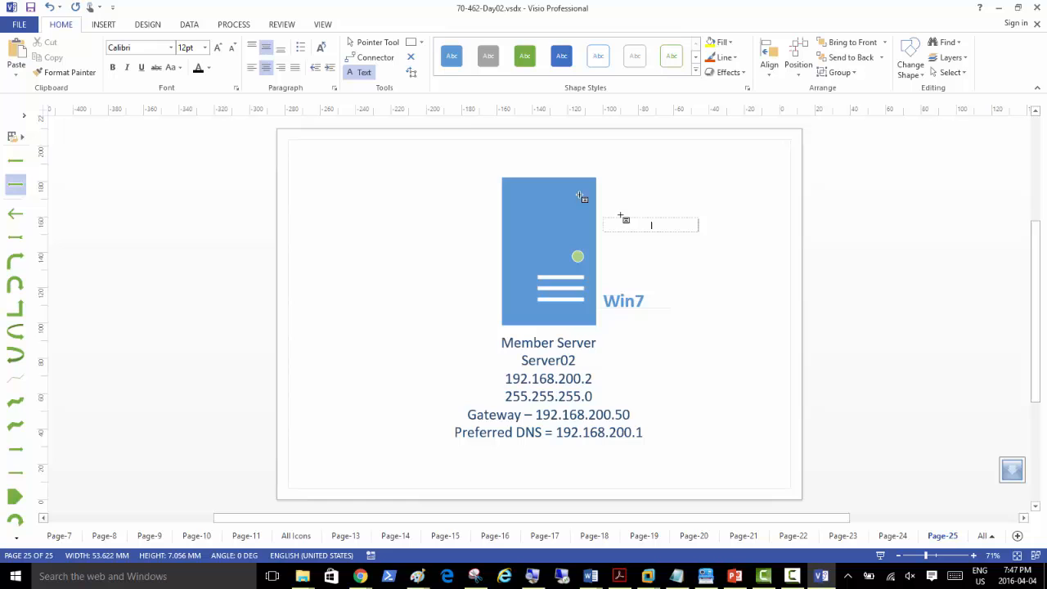
Step: Paste a copy above Win7, retype it as 'Vmware workstation', and widen it to one line
click(374, 42)
click(614, 300)
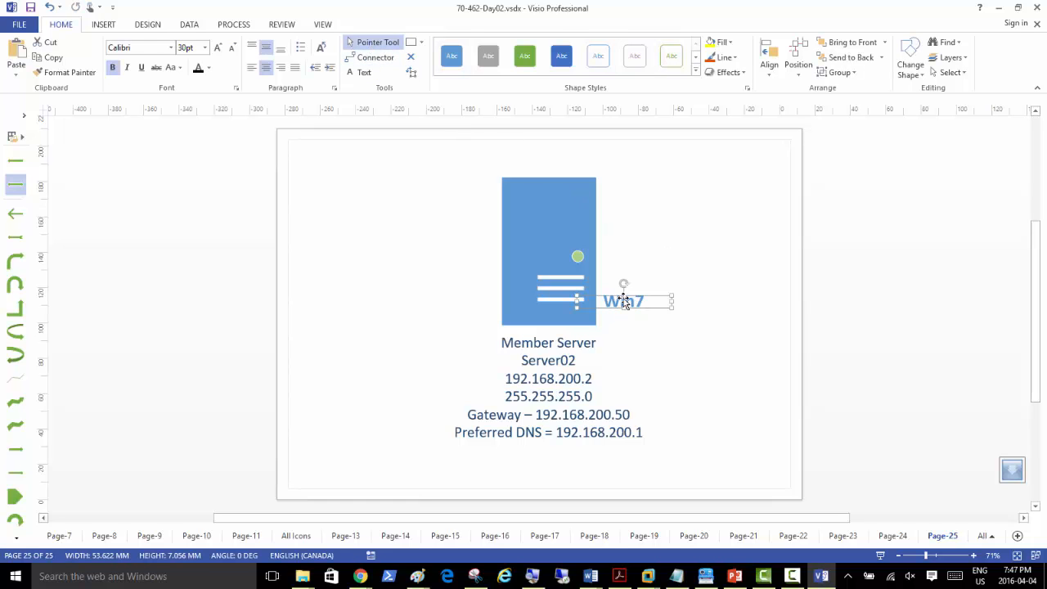
click(642, 271)
key(ctrl+v)
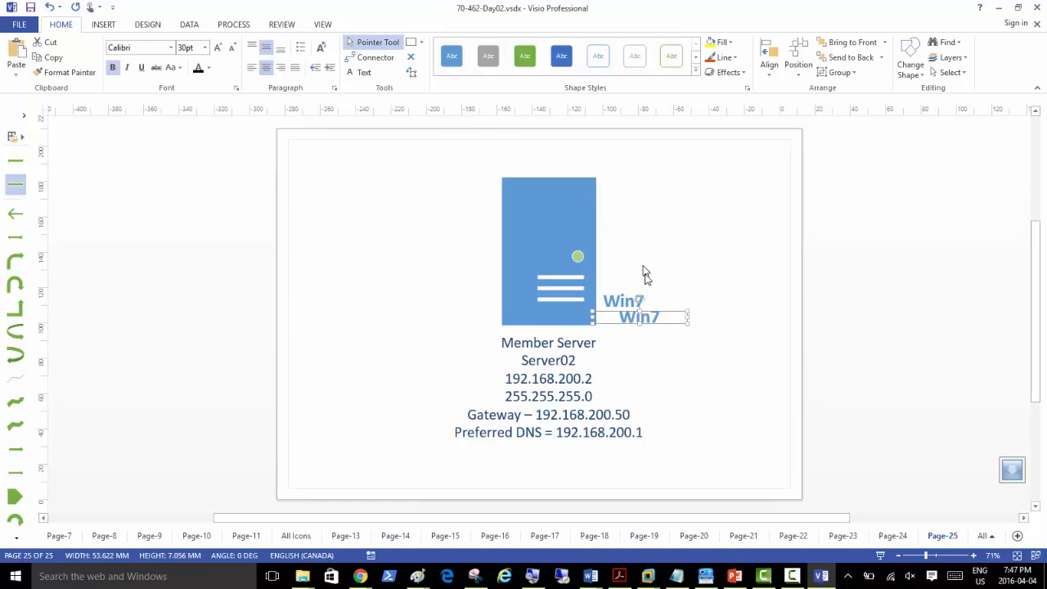
drag(636, 321, 624, 279)
double_click(617, 277)
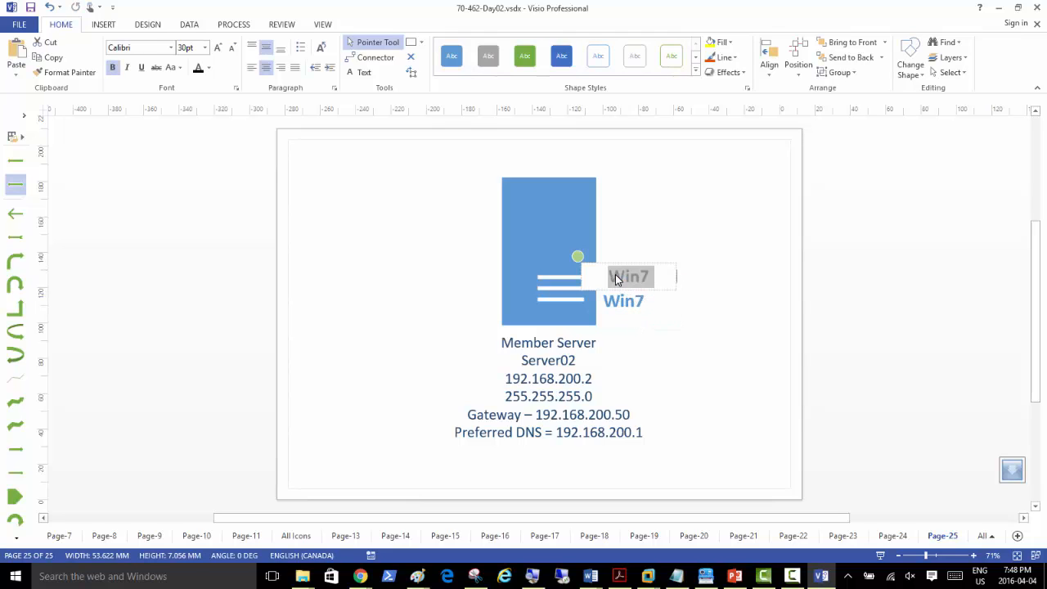
text(Vmware works)
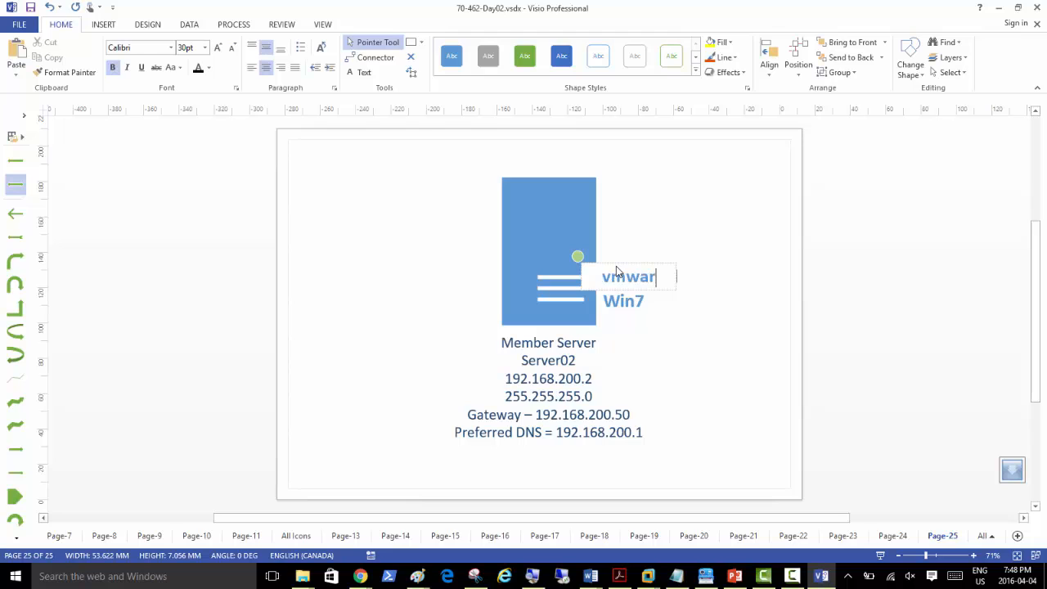
text(tation)
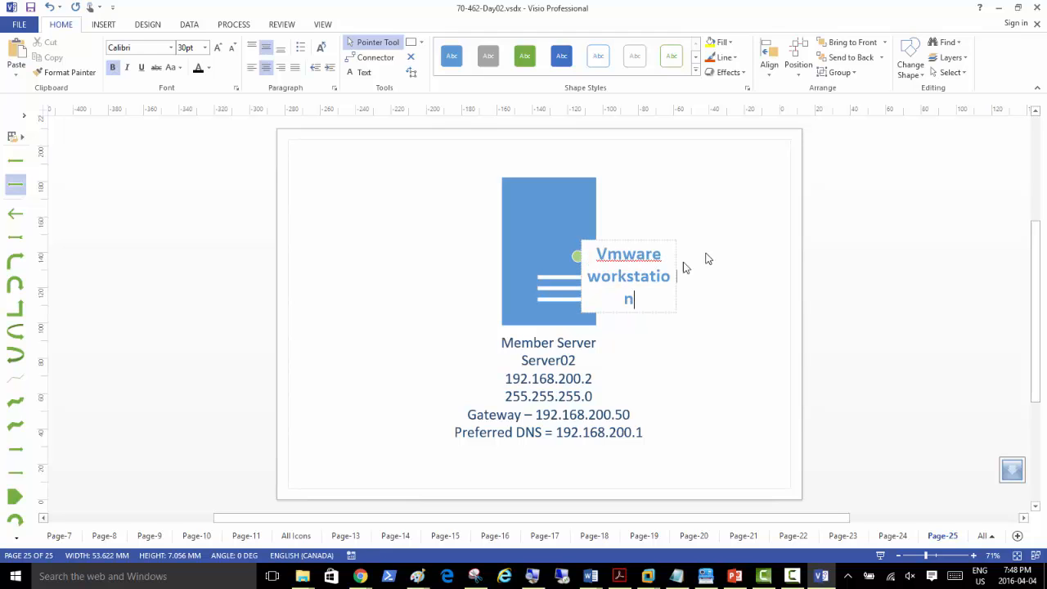
click(674, 189)
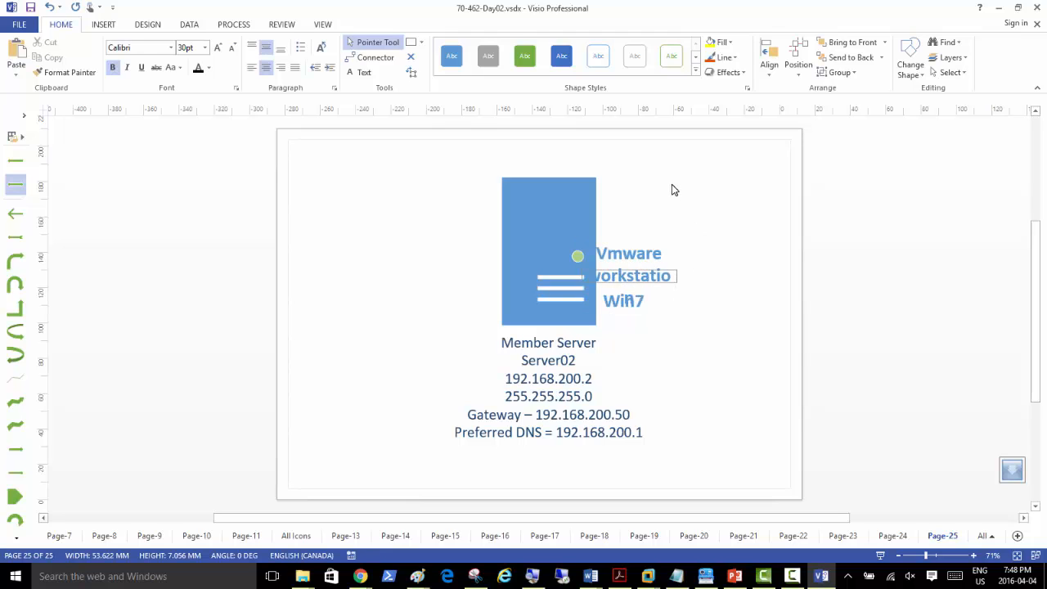
click(627, 274)
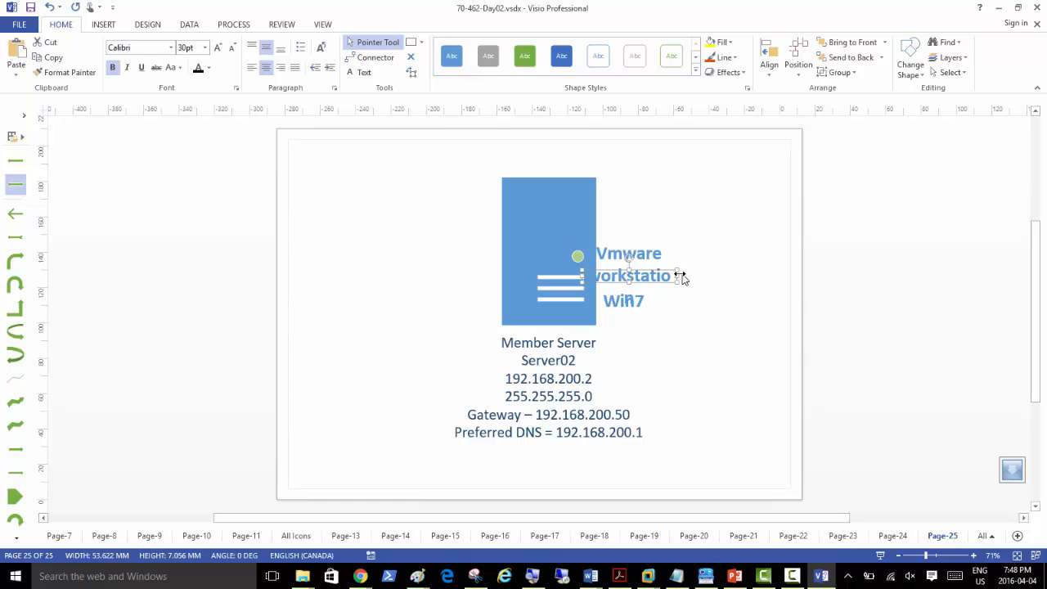
drag(682, 276, 772, 278)
click(642, 242)
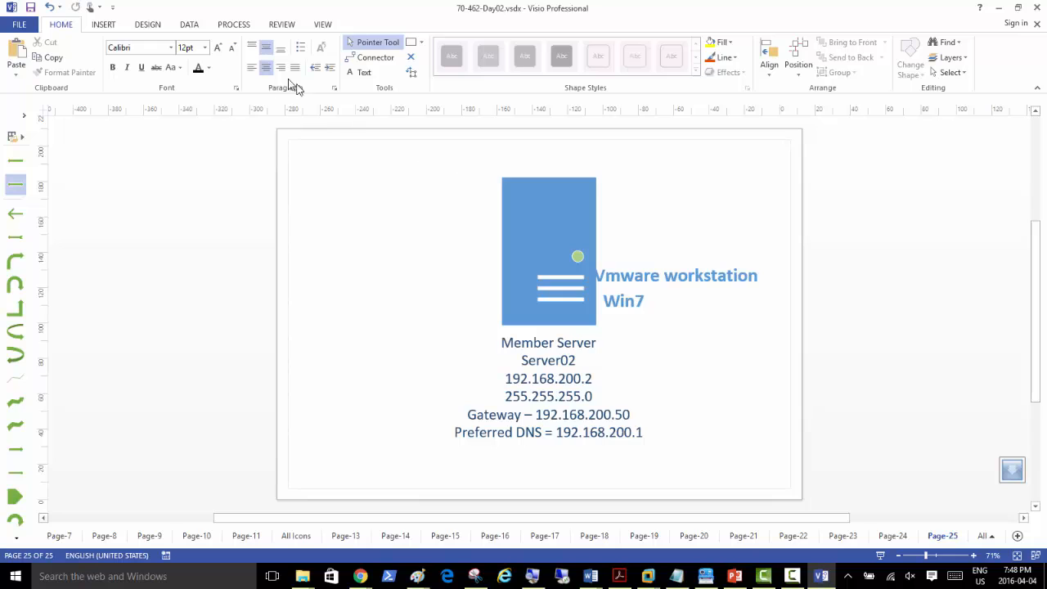
Step: Paste another label copy above Vmware workstation and retype it as '1VM, 2VM'
key(ctrl+v)
drag(652, 332, 633, 252)
double_click(632, 254)
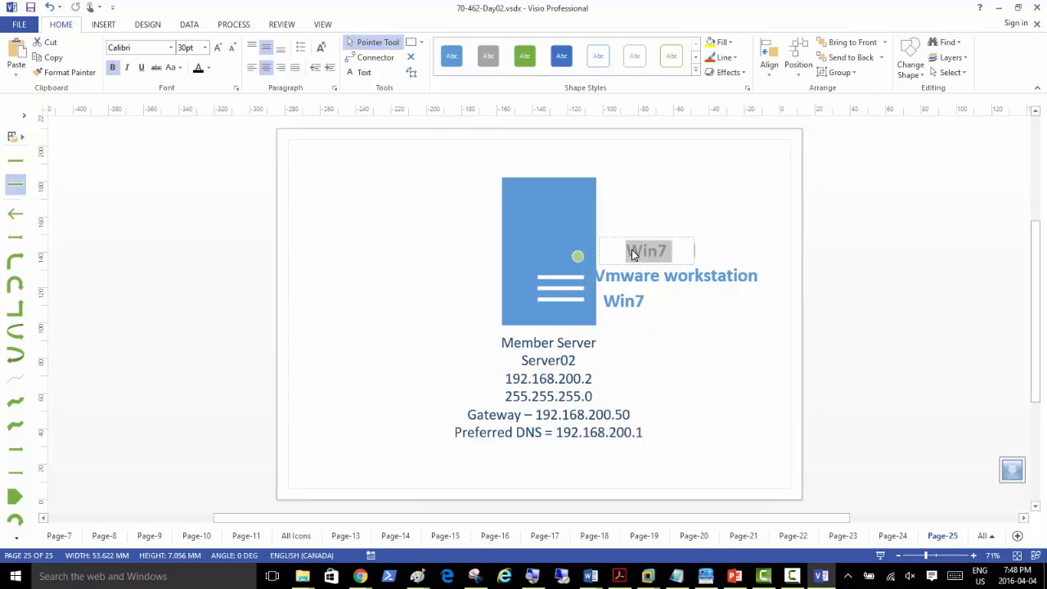
text(TWO)
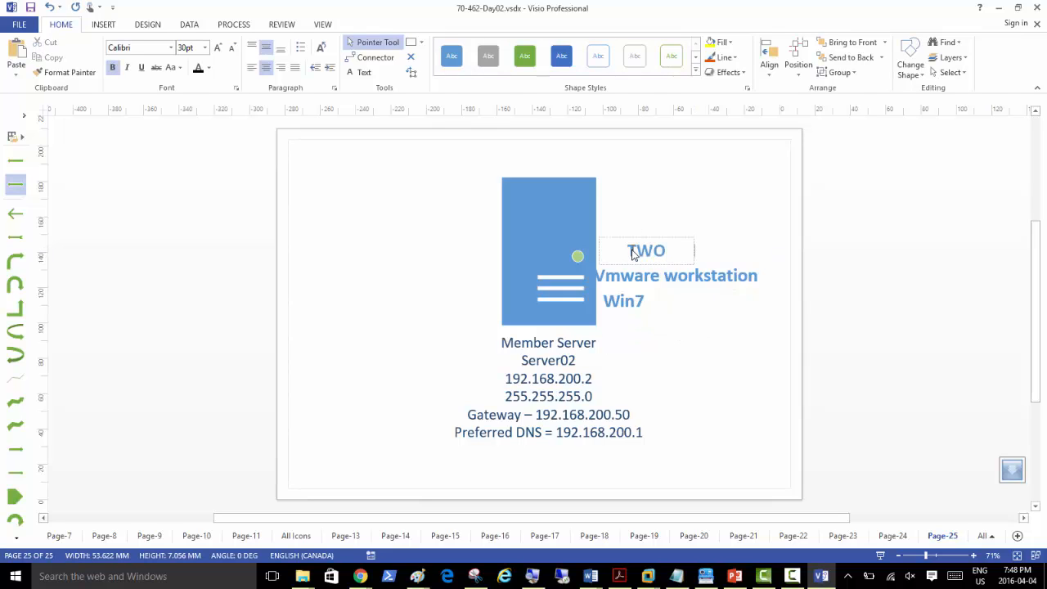
key(BackSpace)
key(BackSpace)
key(BackSpace)
key(BackSpace)
text(1VM, 2VM)
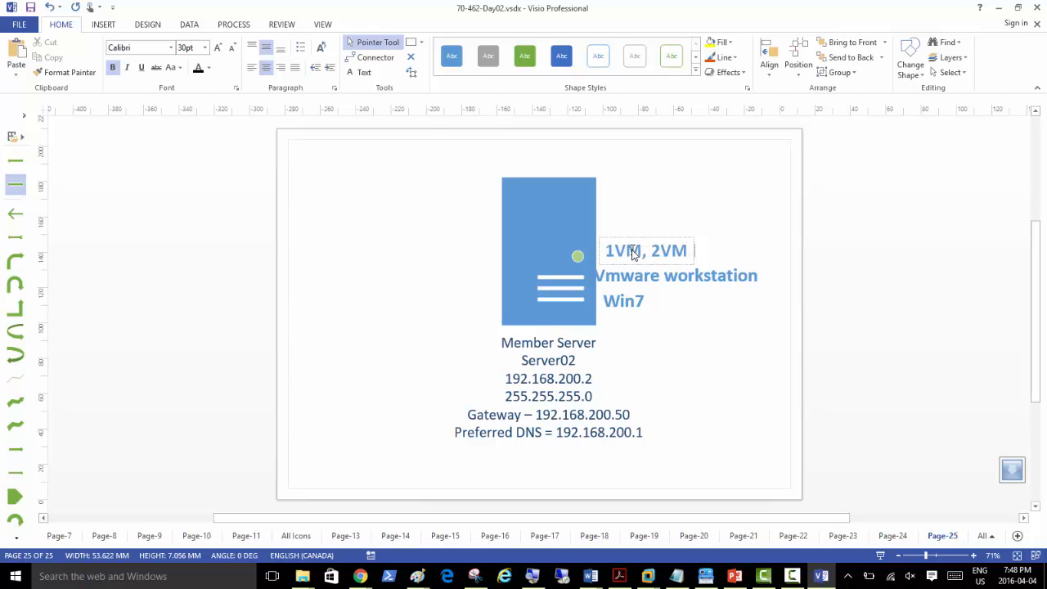
click(644, 227)
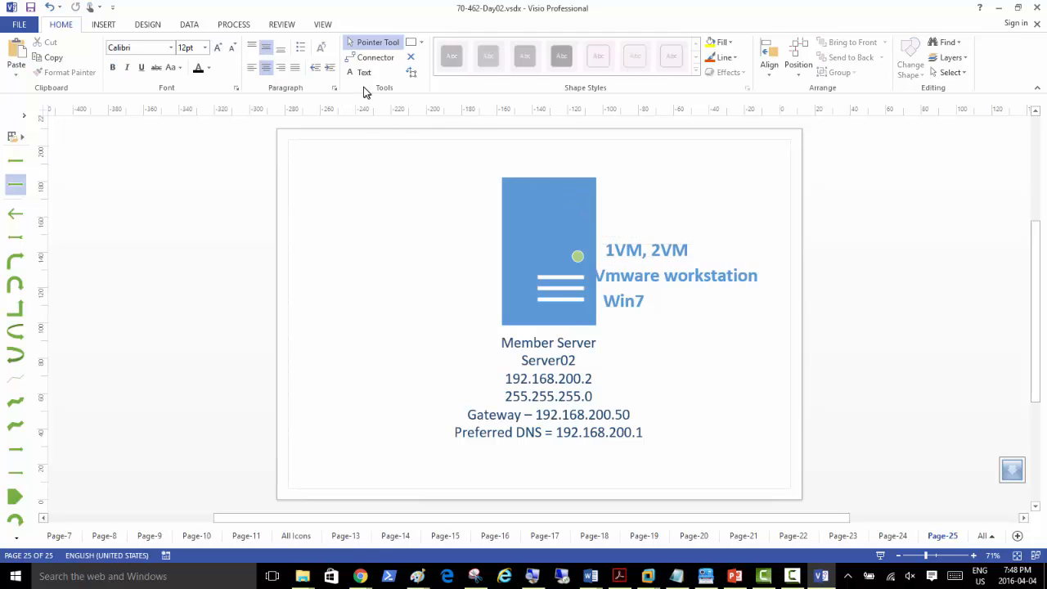
Step: Add a 'Windows 2012 R2' label above 1VM, 2VM and widen it to one line
click(361, 72)
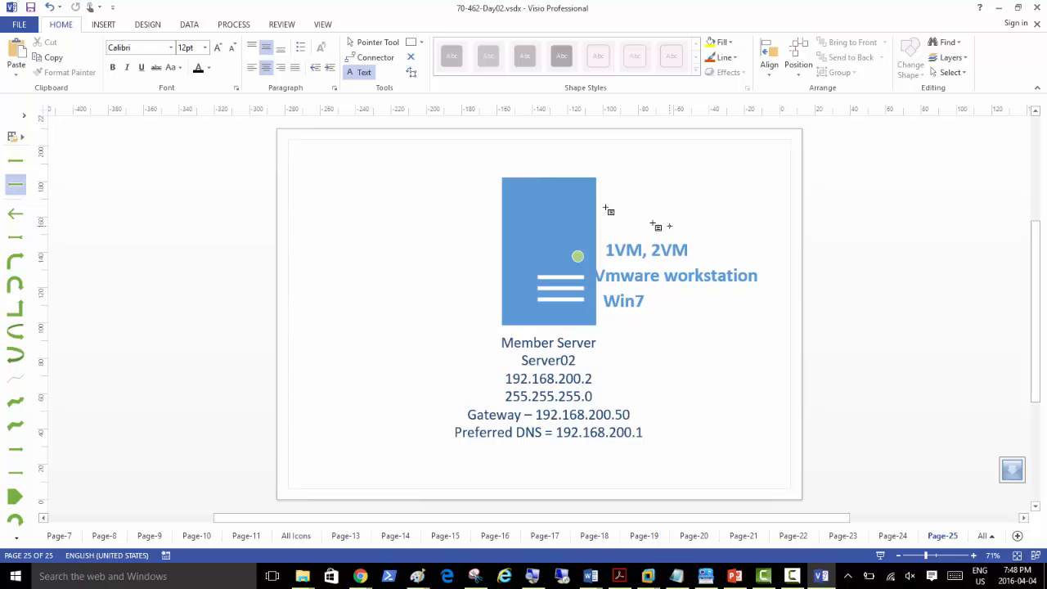
key(ctrl+v)
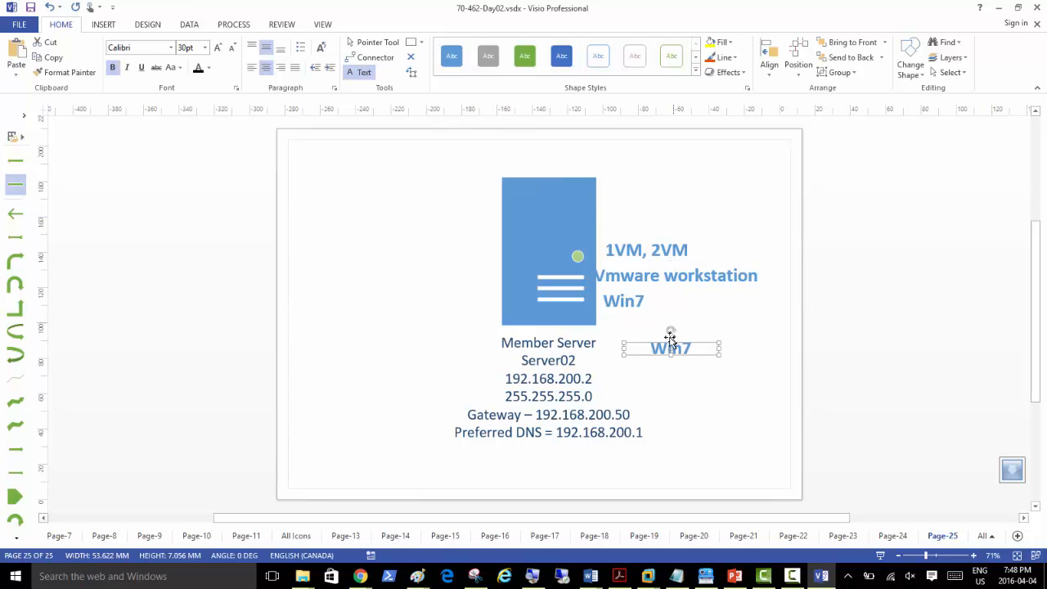
drag(659, 347, 635, 219)
click(639, 229)
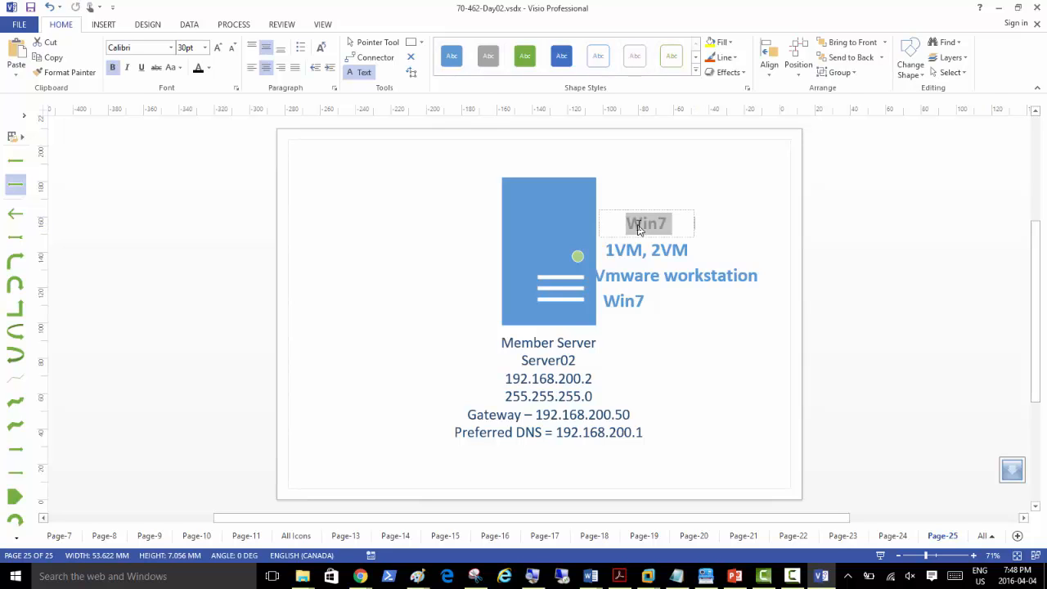
text(Windows )
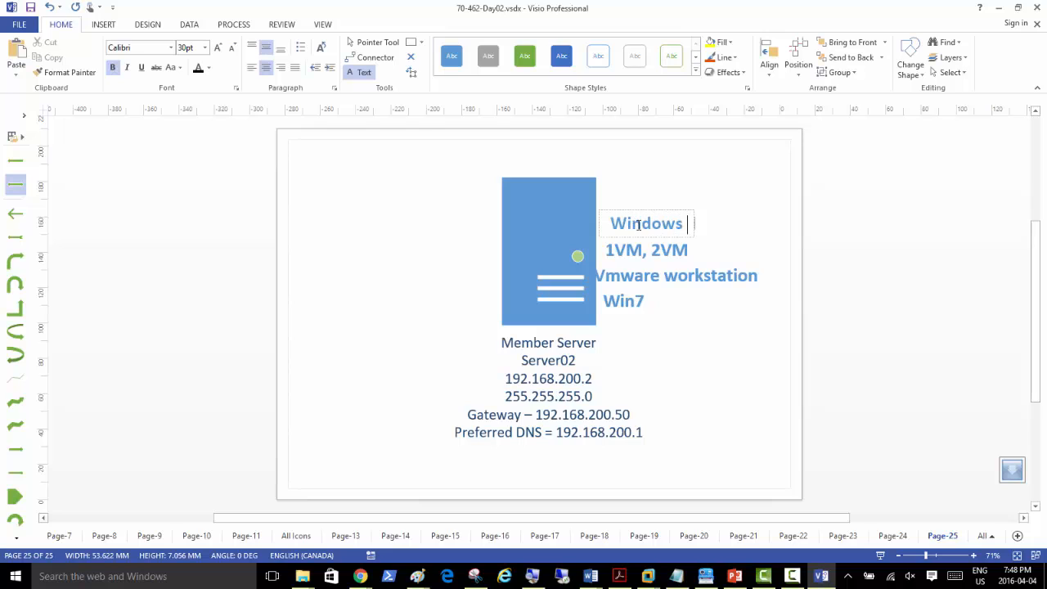
text(2012 R2)
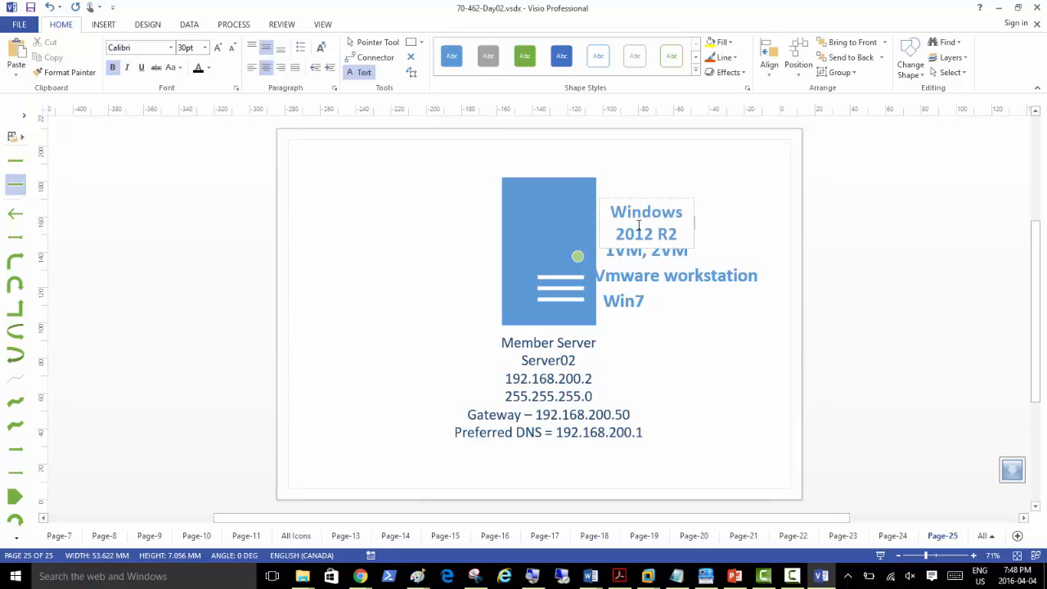
click(373, 41)
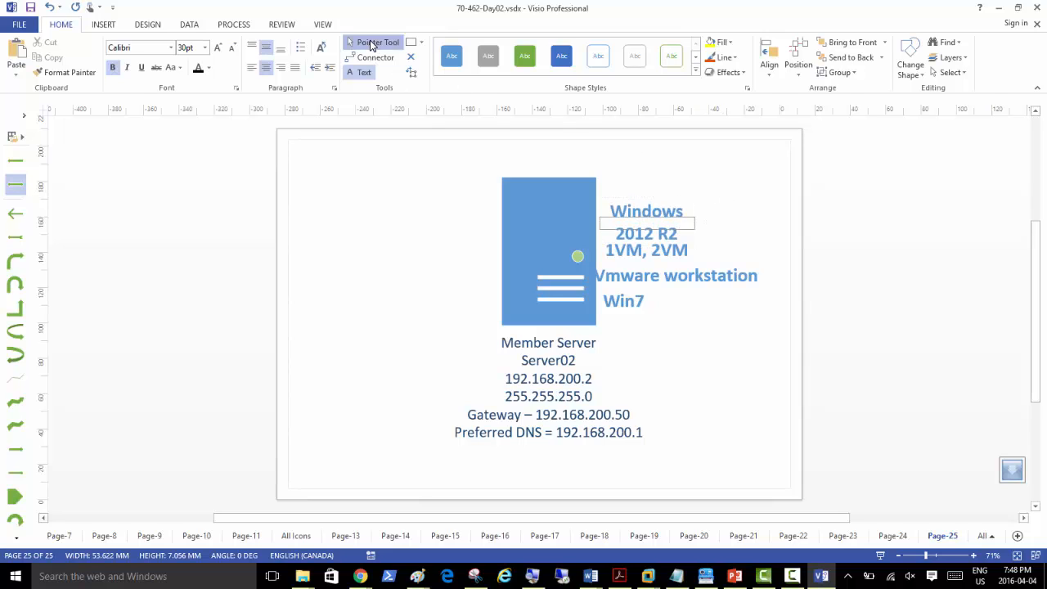
drag(669, 221, 756, 210)
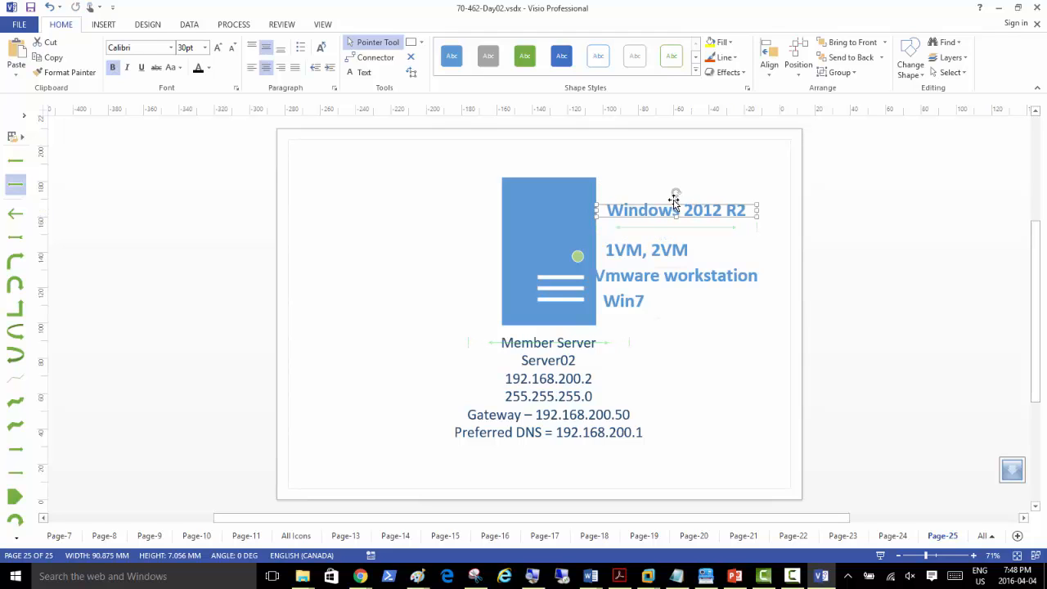
drag(678, 205, 659, 220)
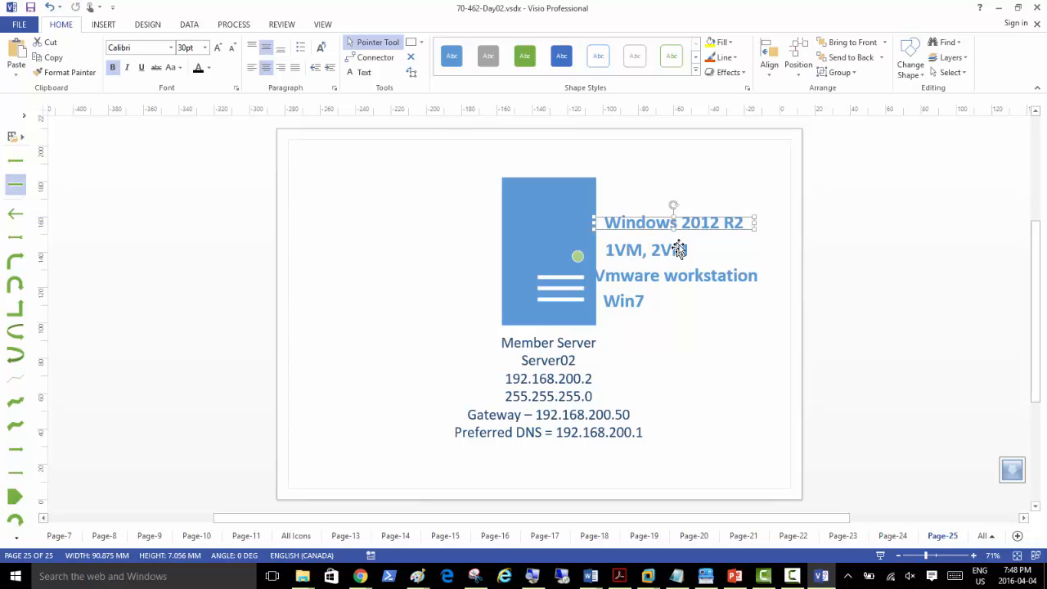
Step: Paste a label copy above Windows 2012 R2 and retype it as 'Hyper-V'
click(630, 194)
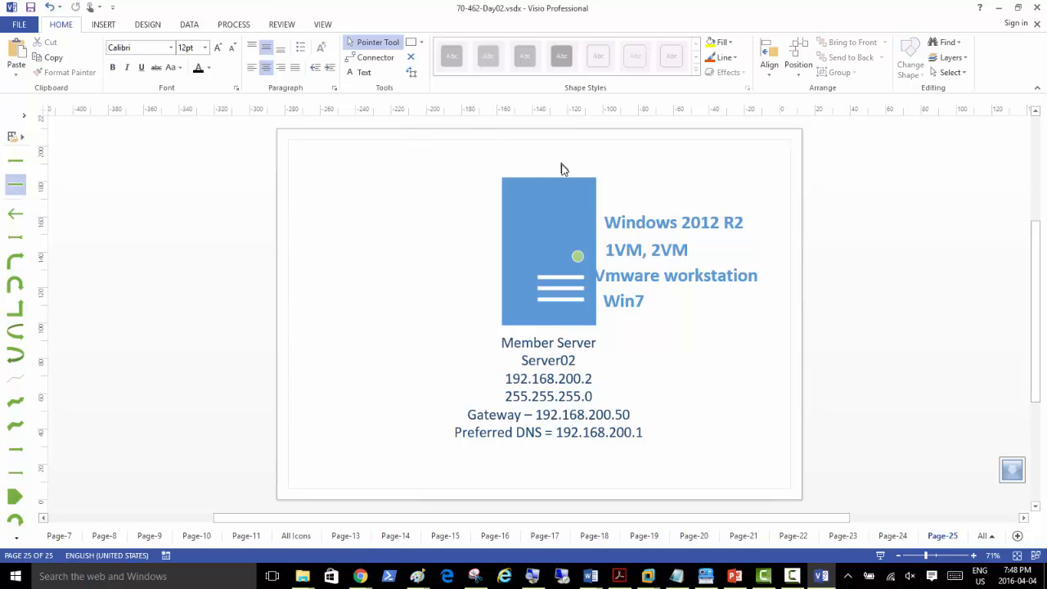
key(ctrl+v)
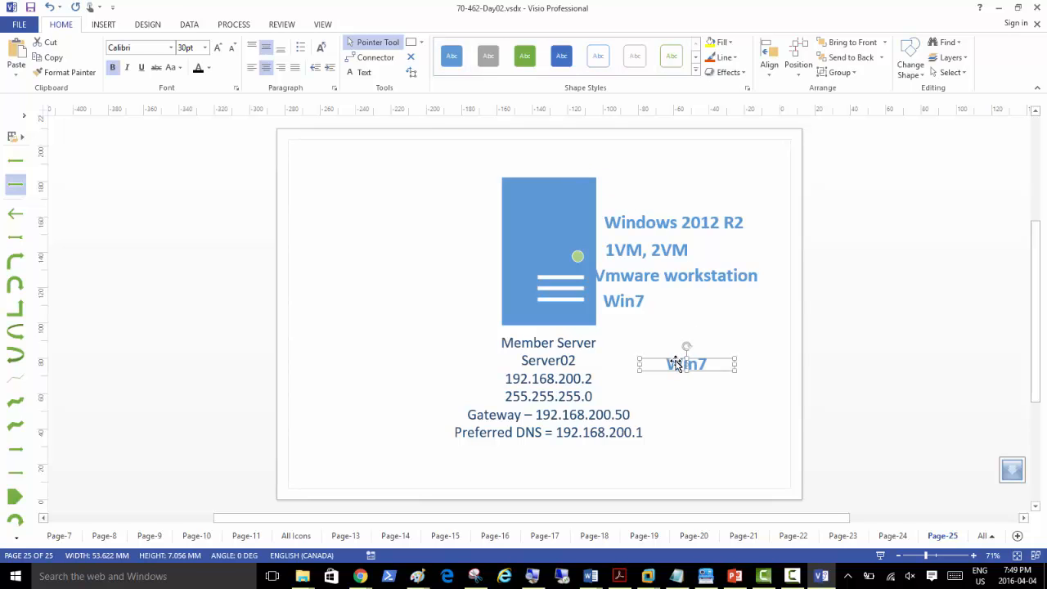
drag(676, 363, 634, 200)
double_click(633, 201)
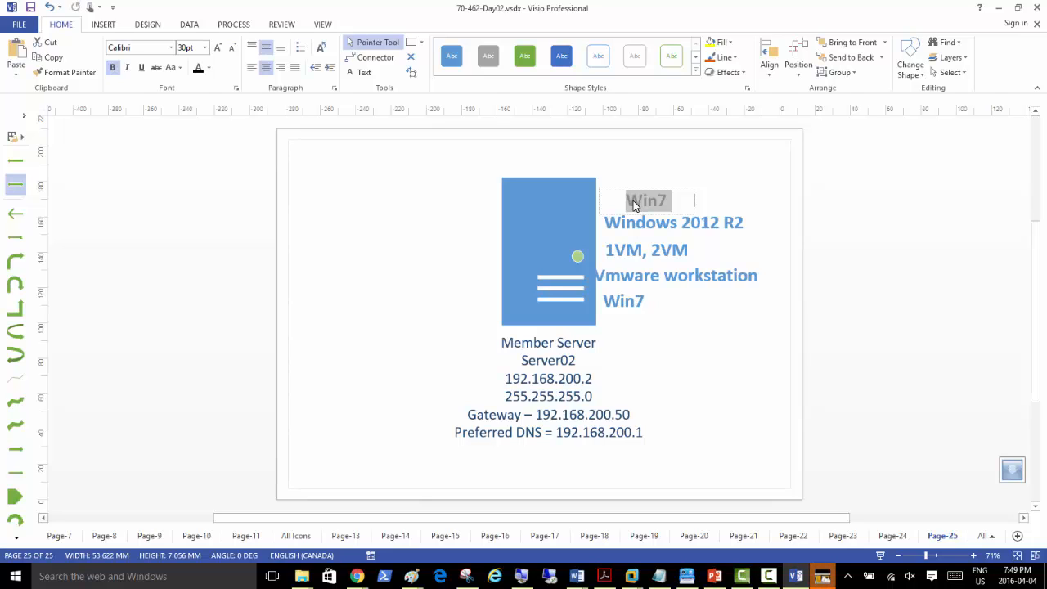
text(Hyper-V)
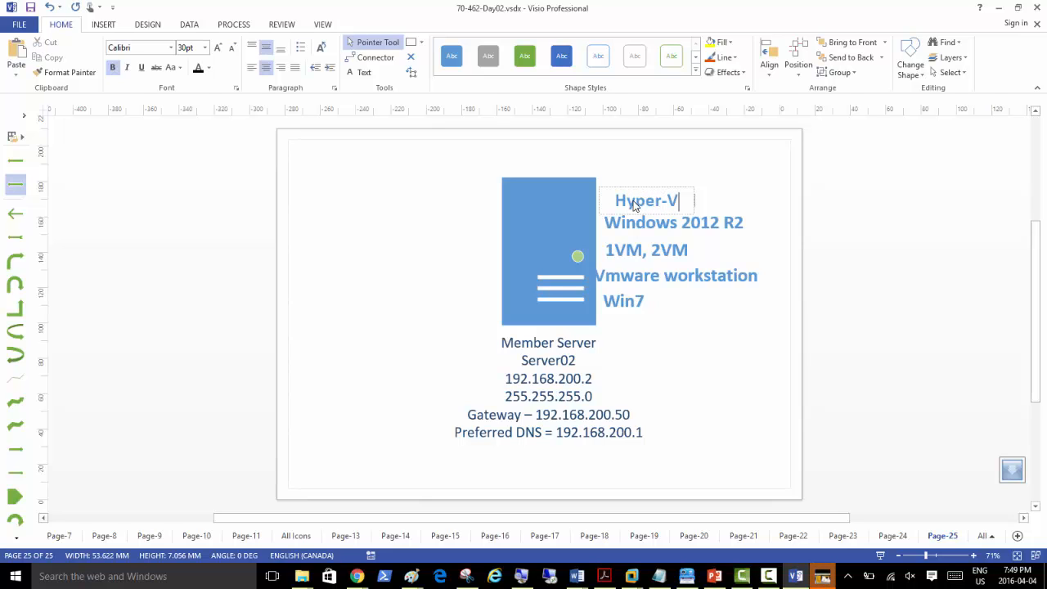
click(638, 165)
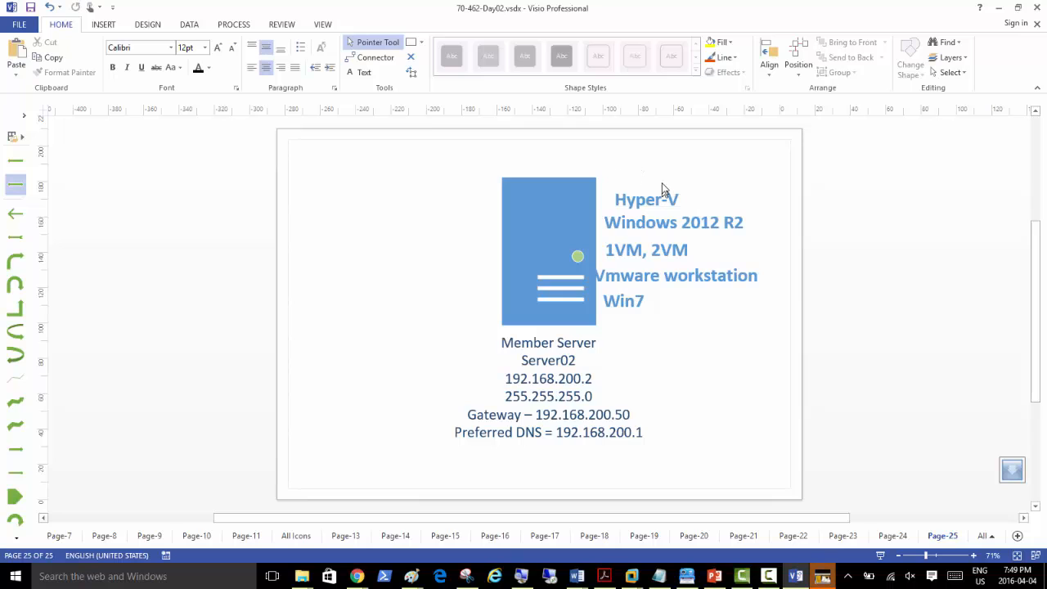
Step: Add a one-line '1 empty VM' label above Hyper-V, then select the whole diagram and launch Paint
key(ctrl+v)
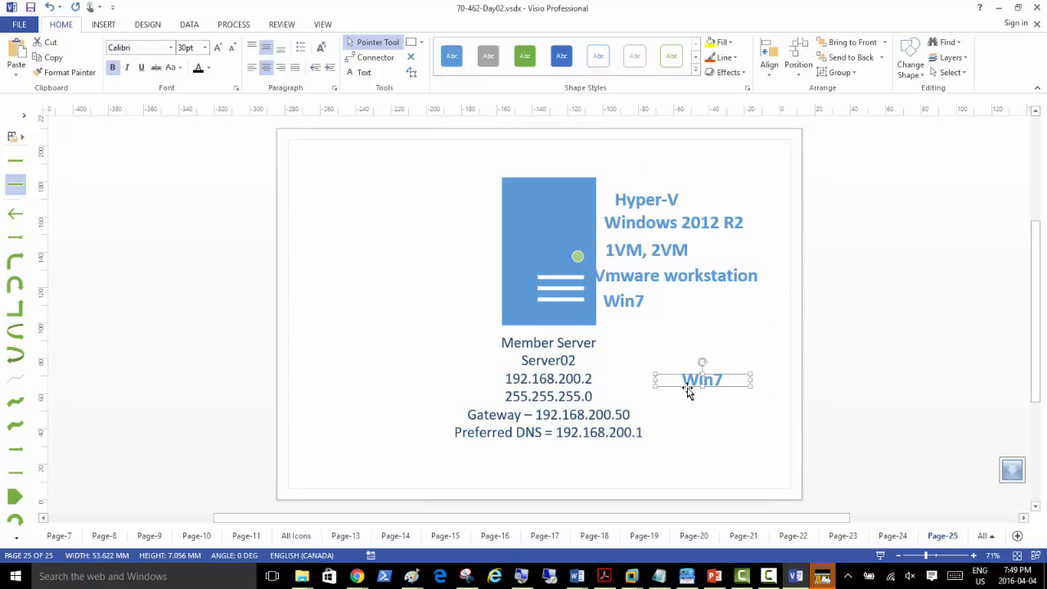
drag(687, 385, 636, 180)
double_click(636, 178)
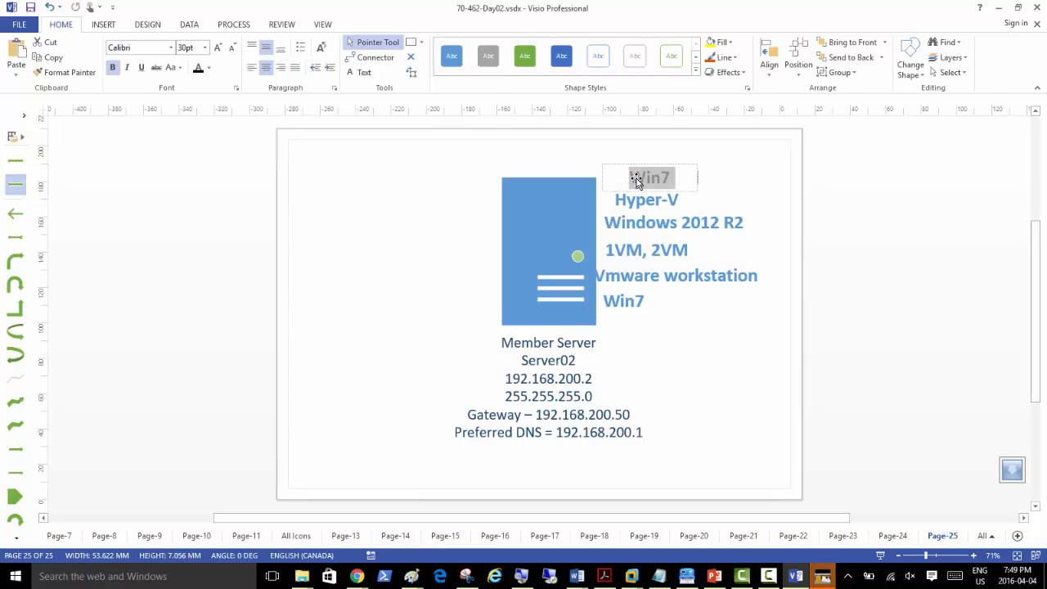
text(1 empty VM)
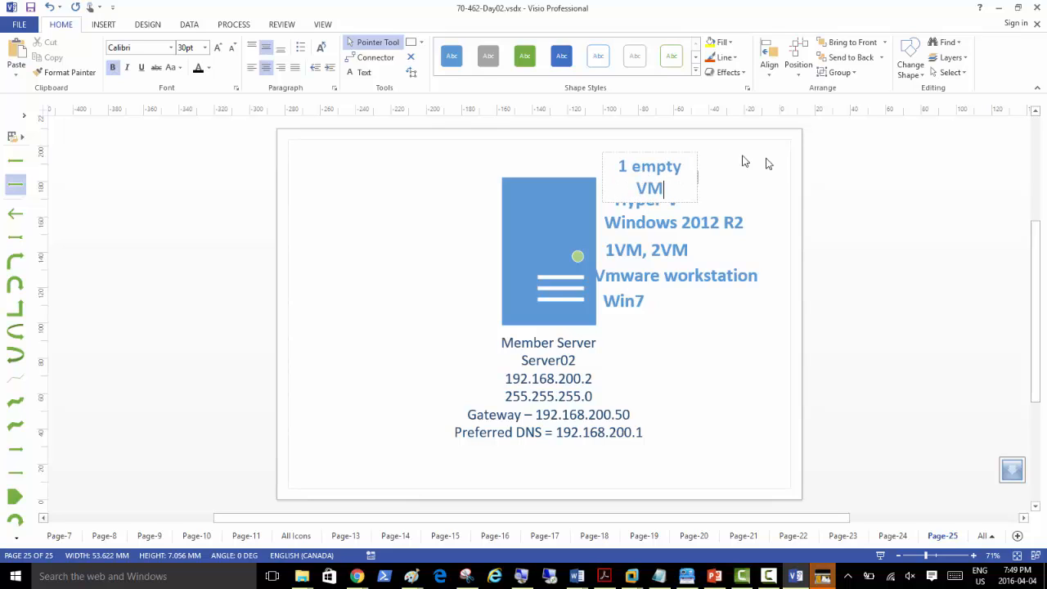
click(767, 171)
click(674, 176)
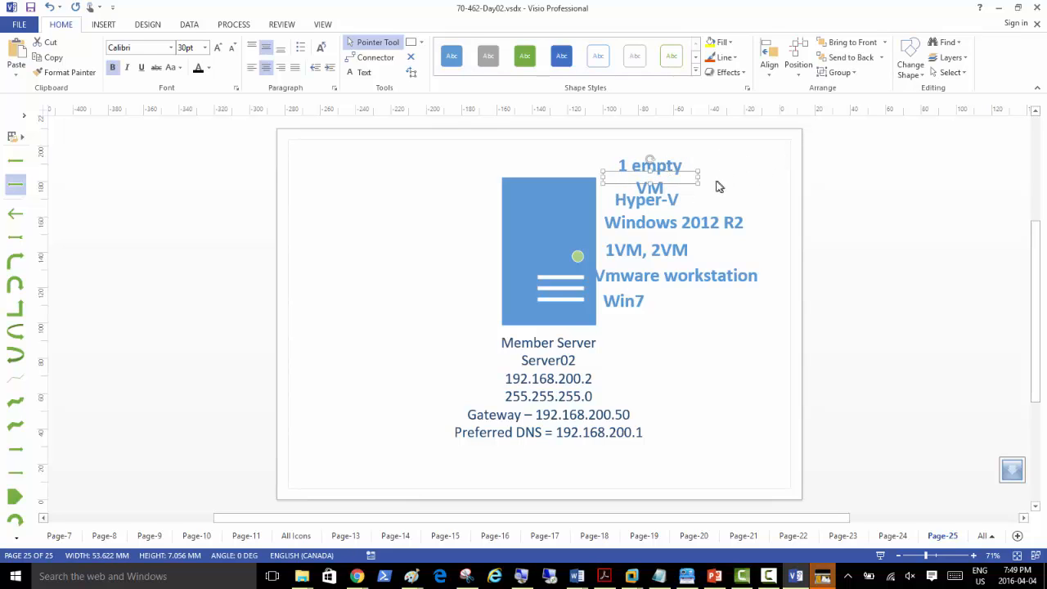
drag(732, 177, 753, 194)
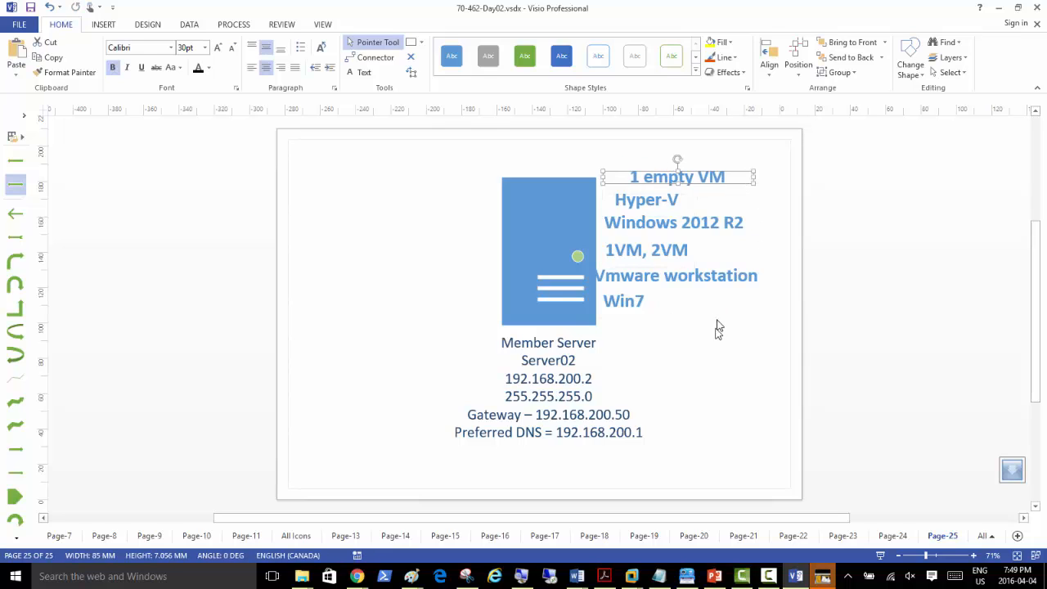
click(626, 341)
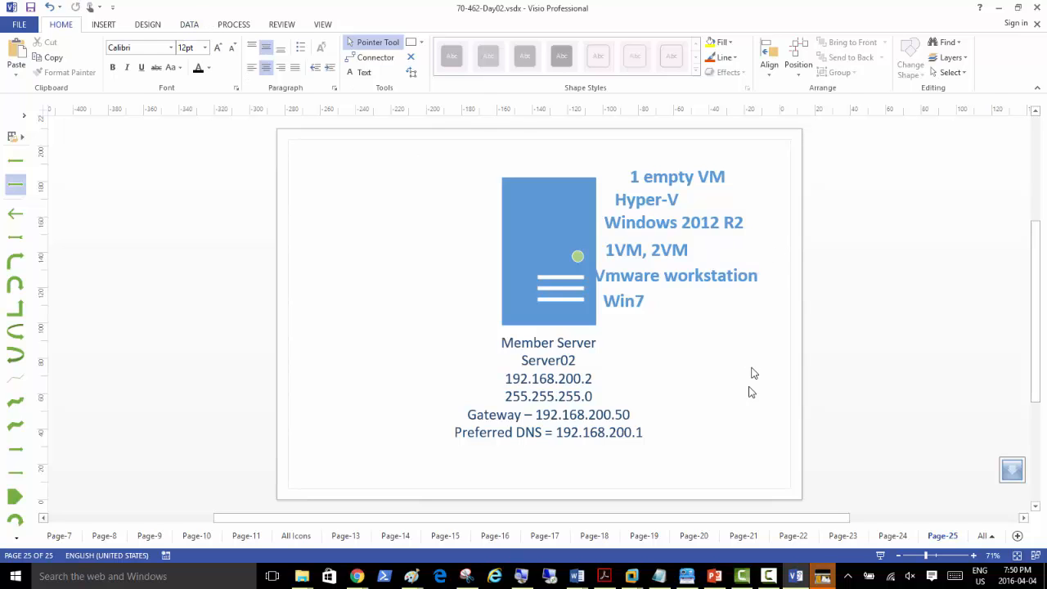
key(ctrl+a)
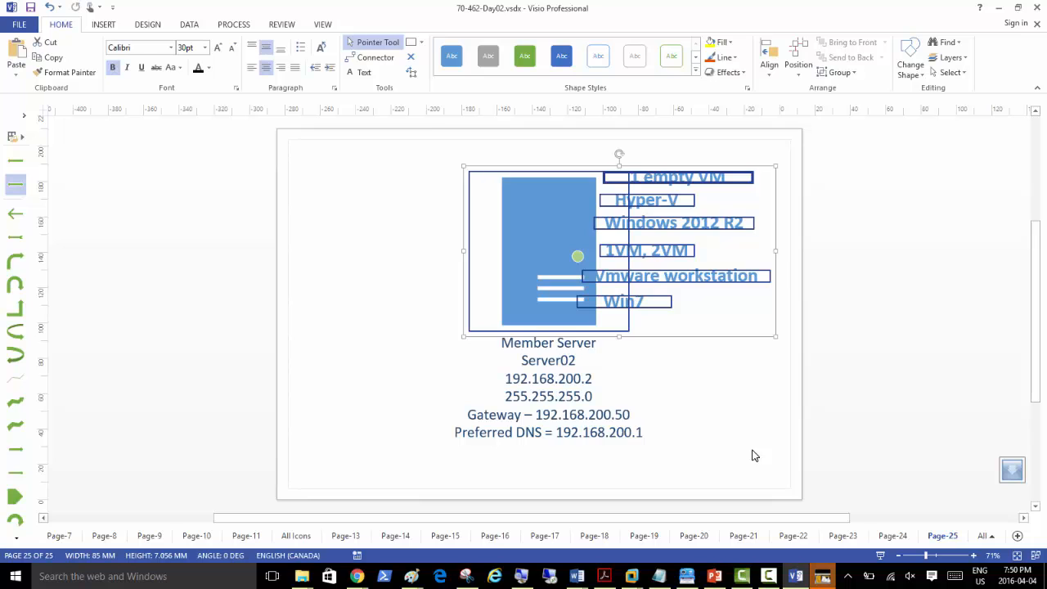
right_click(412, 575)
Step: Paste the server diagram onto a new blank Paint canvas and move it down-right
click(385, 508)
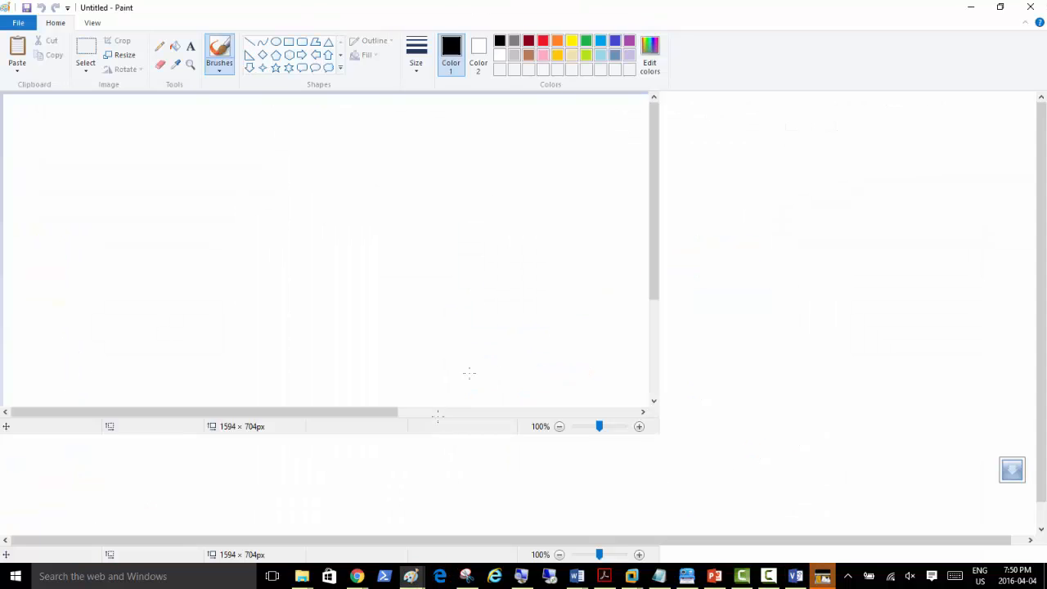
key(ctrl+v)
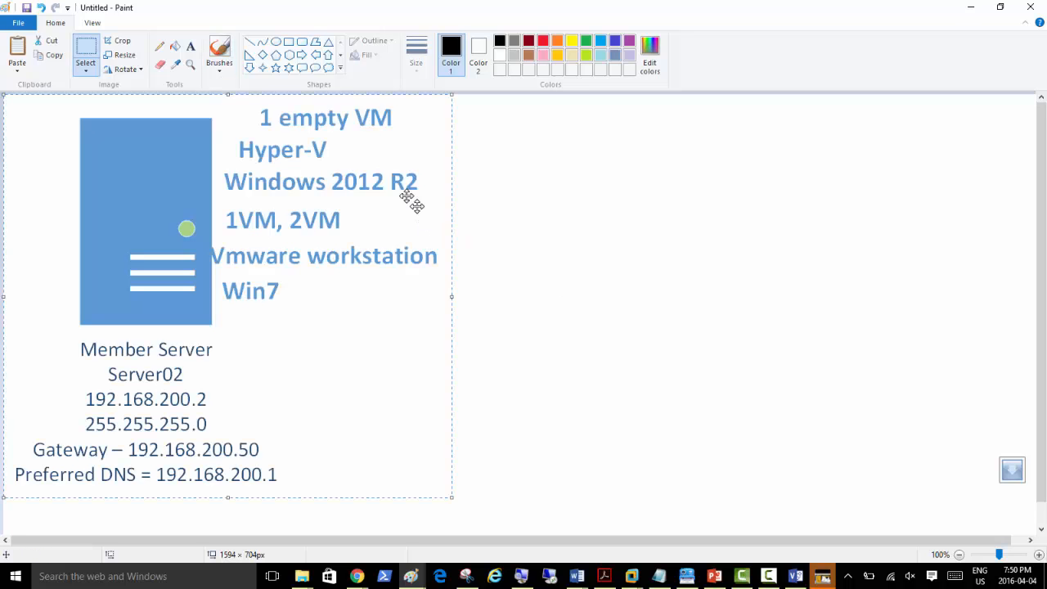
drag(450, 255, 552, 332)
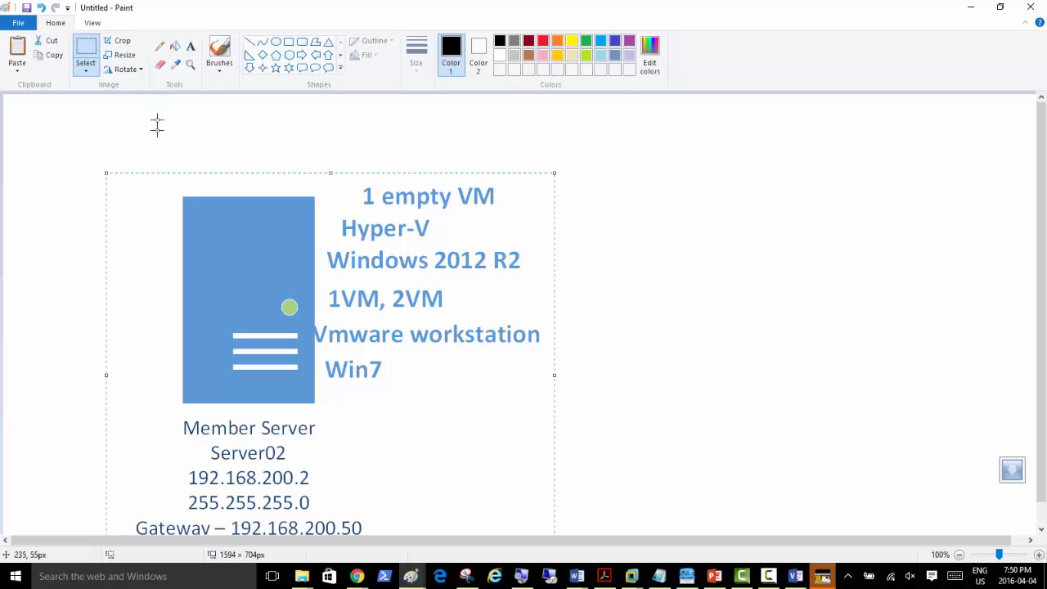
Step: With a red pencil, tick Vmware workstation and cross out Hyper-V
click(161, 51)
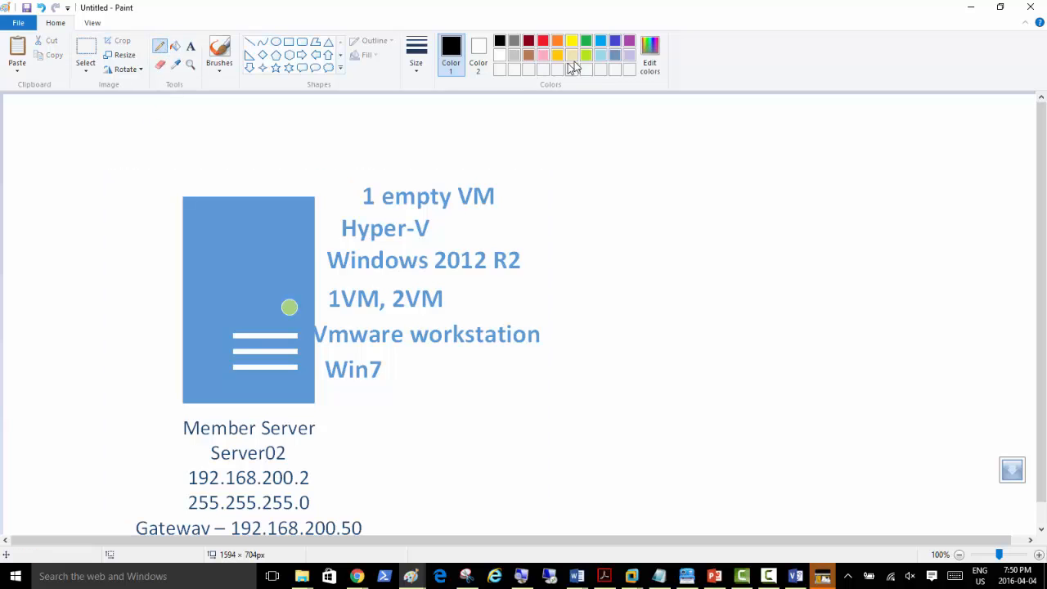
click(544, 40)
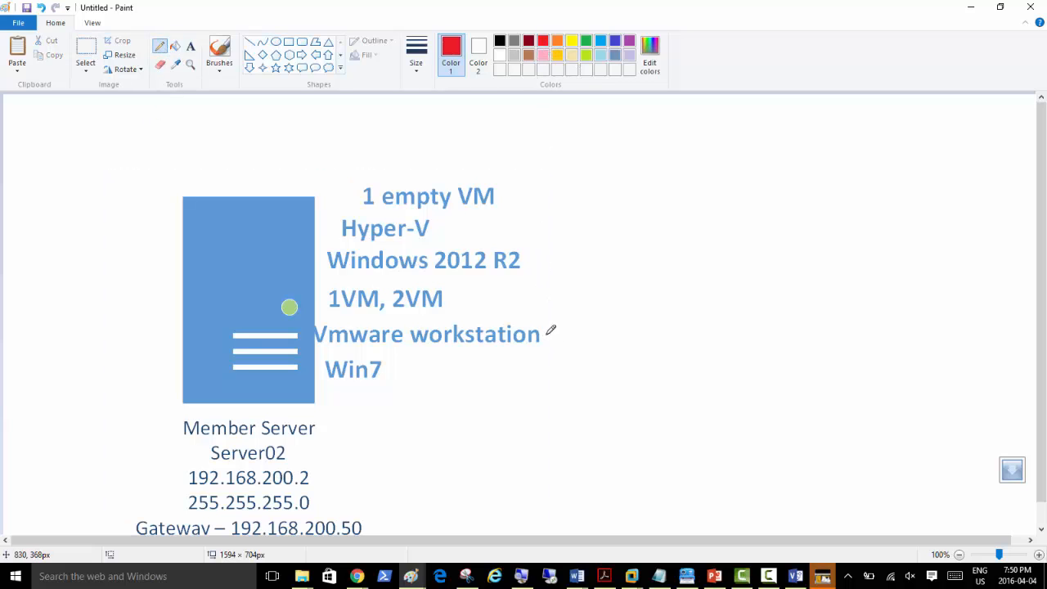
drag(547, 335, 605, 319)
drag(447, 220, 487, 234)
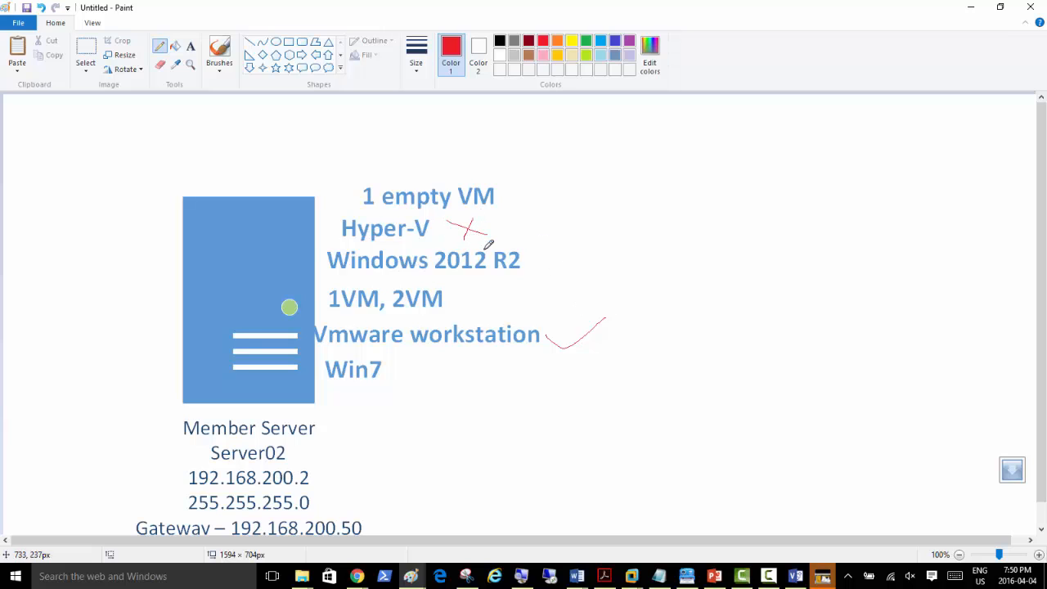
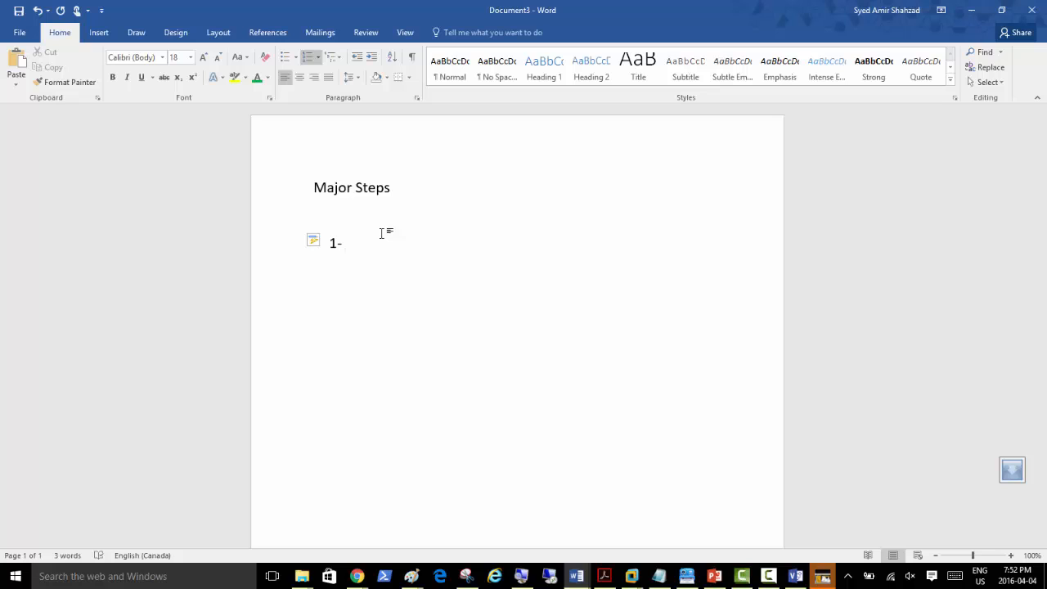
Step: Type list items 1 and 2: 'Shutdown Server01' and 'On Server02 login and add the ROLE hyper-v and see the error'
text(Shutdown)
text(Server01)
key(Return)
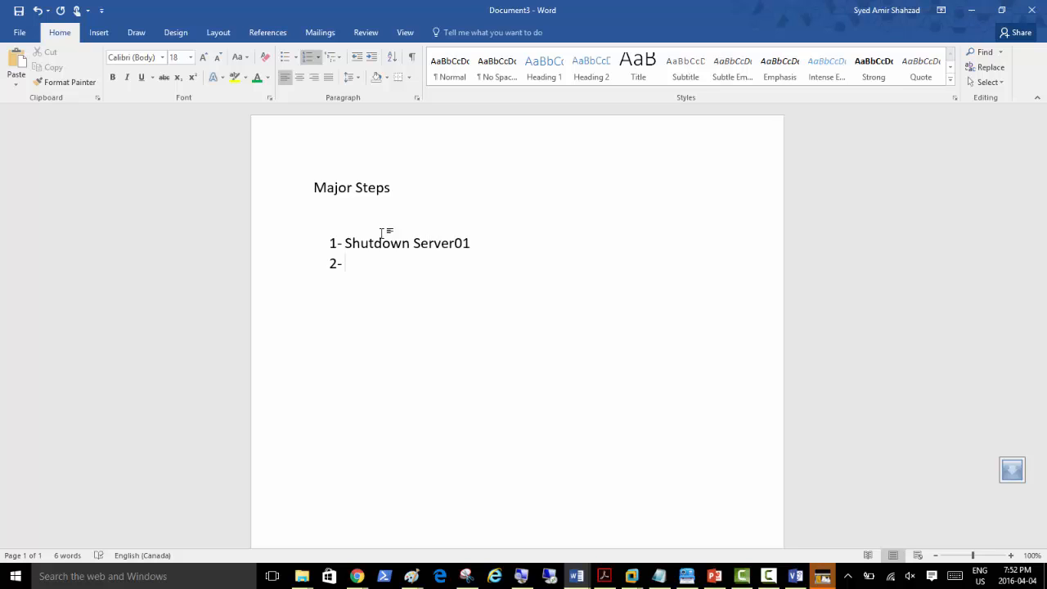
text(instal)
key(BackSpace)
key(BackSpace)
key(BackSpace)
key(BackSpace)
key(BackSpace)
key(BackSpace)
text(On Server02 login and )
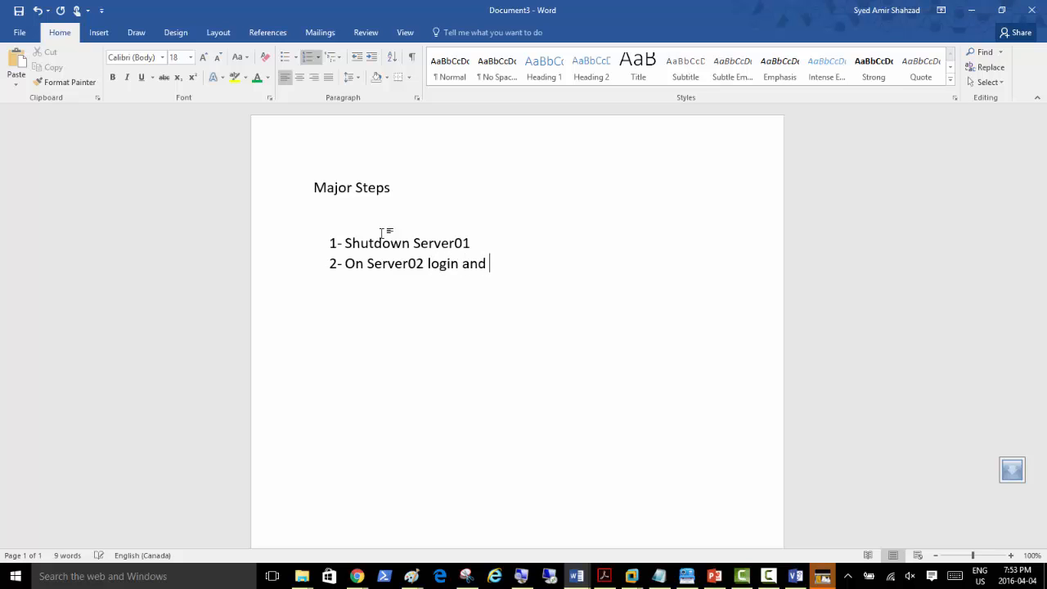
text(add the ROLE)
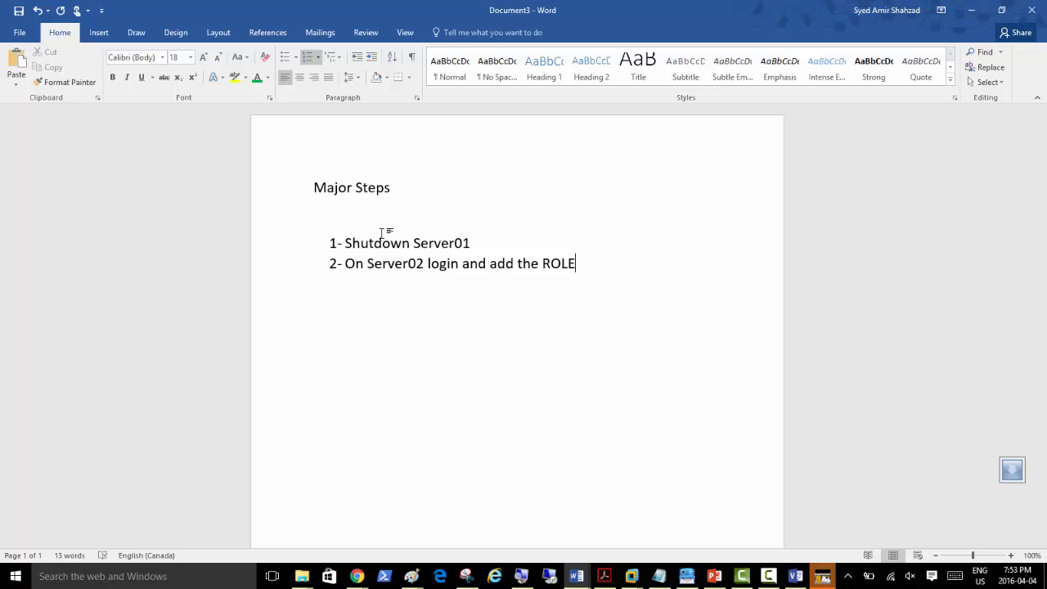
text( hyper-v and see t)
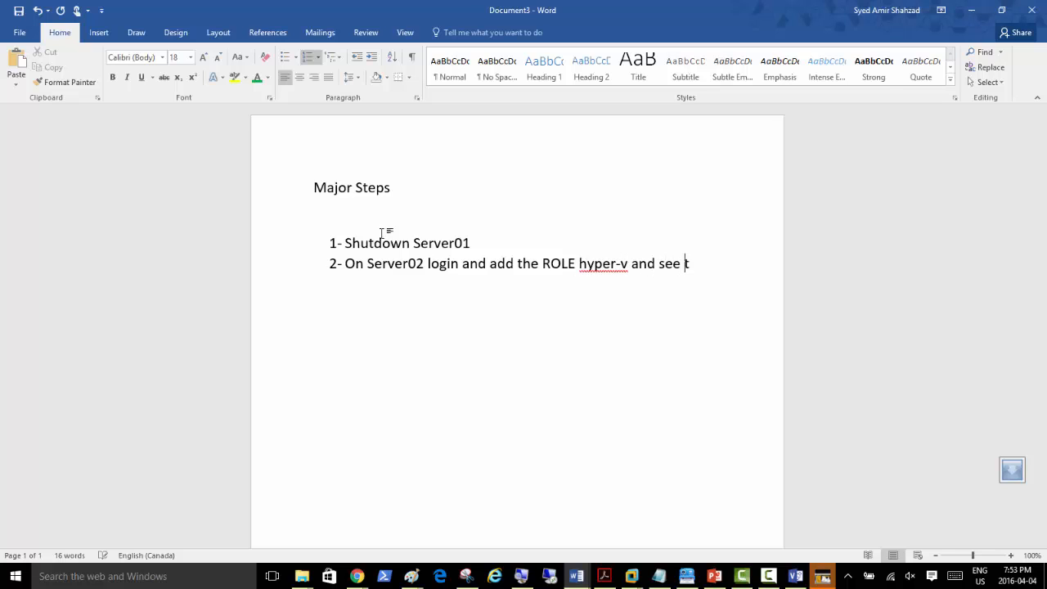
text(he error)
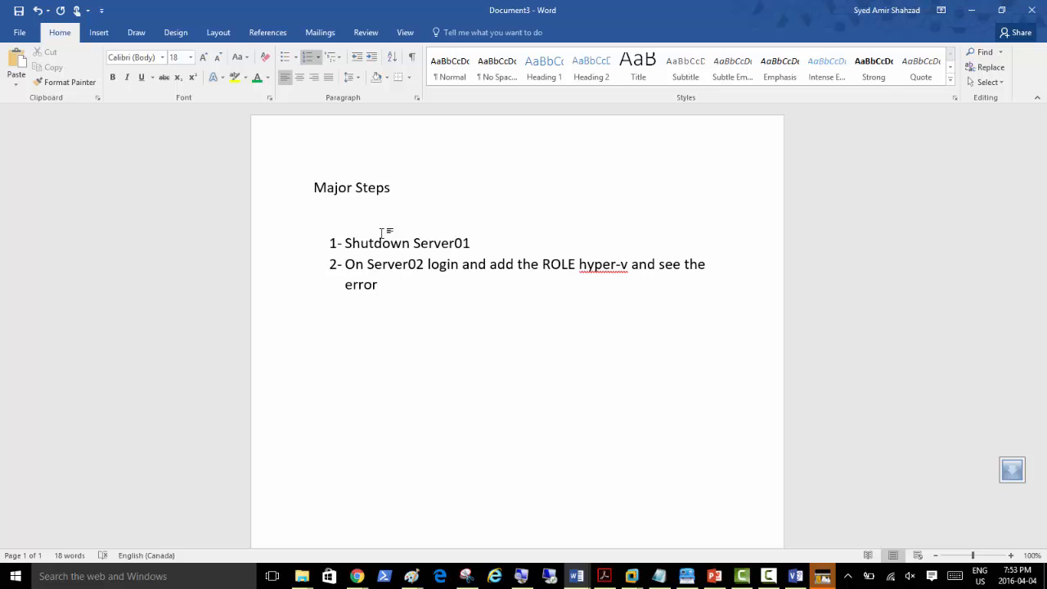
key(Return)
Step: Add items 3 'Do the workaround' and 4 about restarting server02 and installing hyper-V
text(Do the work)
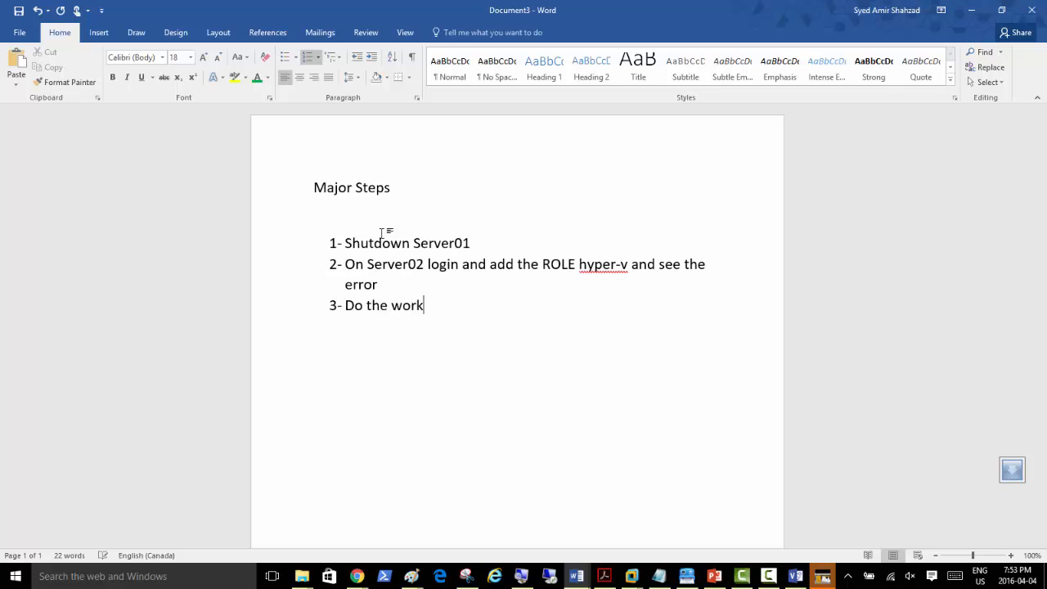
text(around)
key(Return)
text(strat )
text(s)
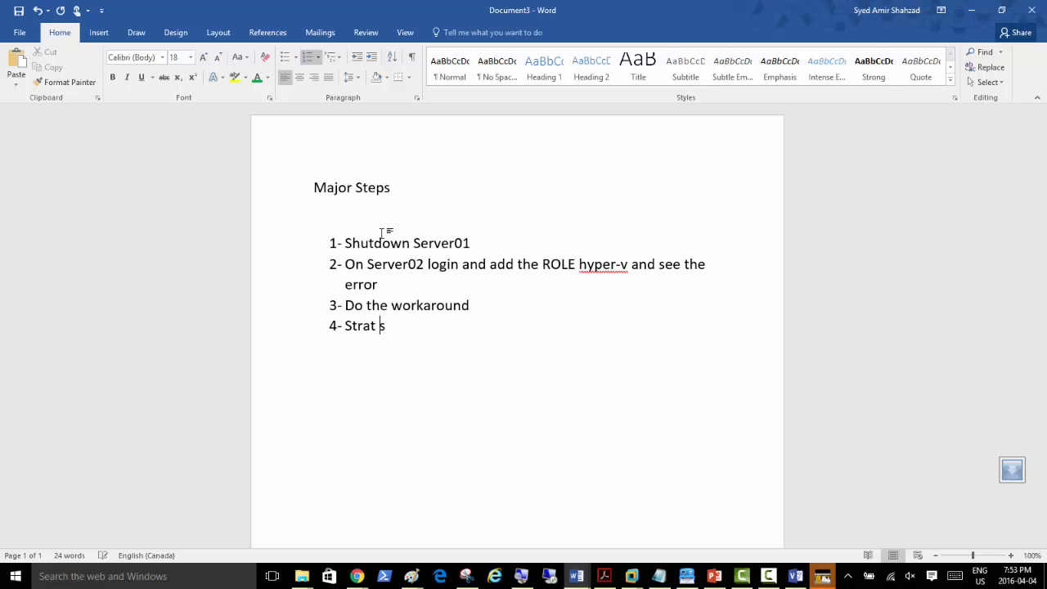
text(erver02 again)
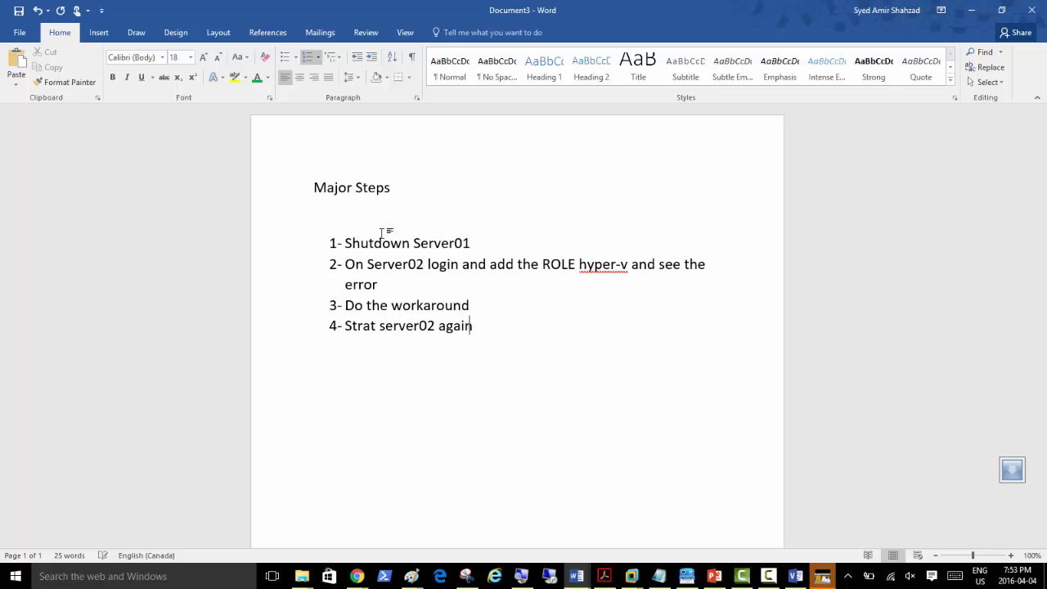
text( after we have done wor)
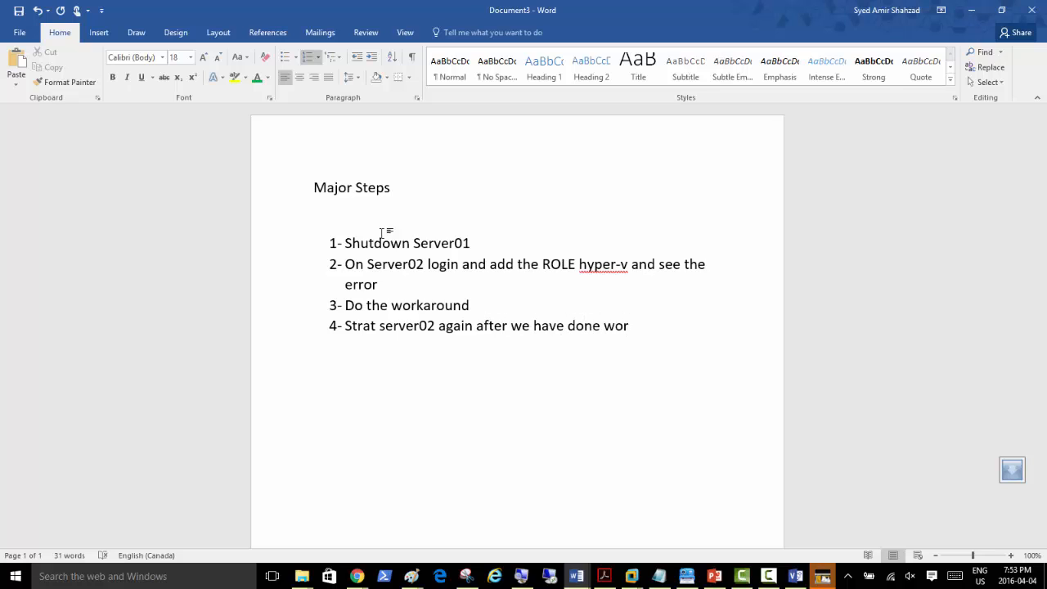
text(karound an dinstall hyper-)
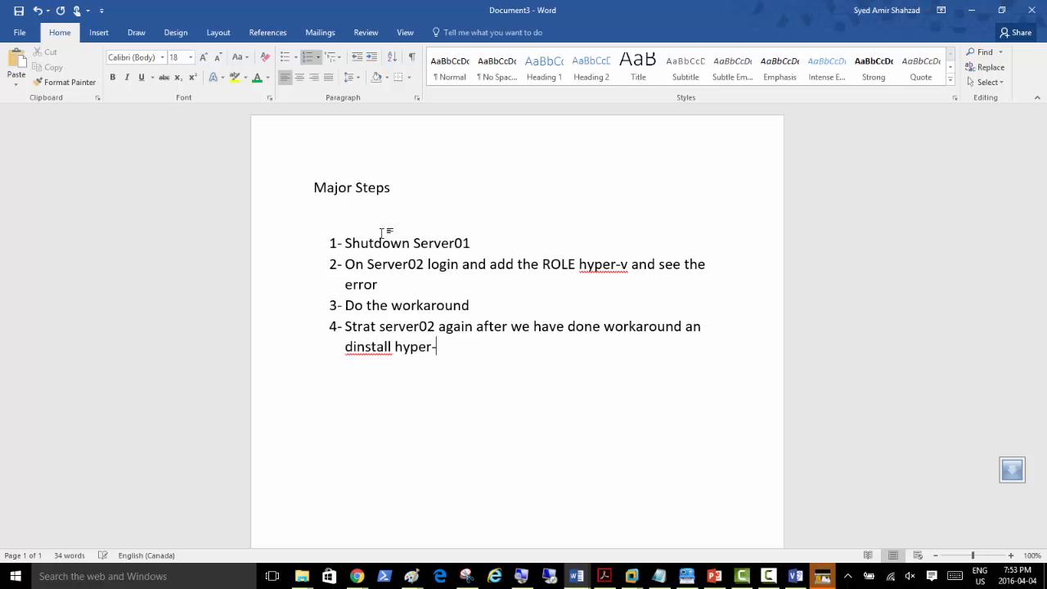
text(V successful)
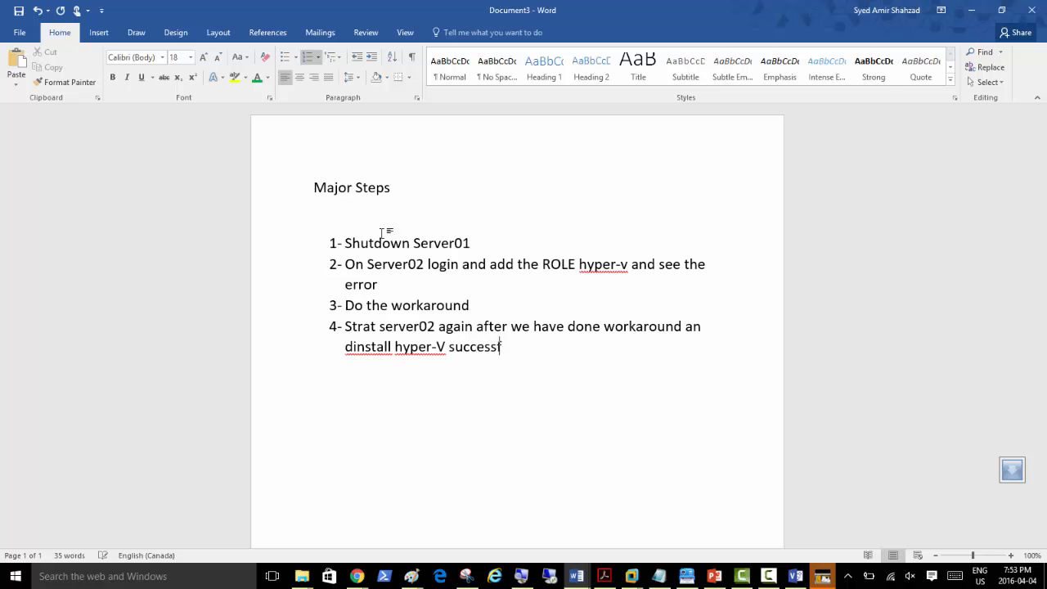
key(Return)
key(BackSpace)
key(Left)
key(Left)
key(Left)
key(Left)
key(Left)
key(Left)
key(Left)
key(Left)
key(BackSpace)
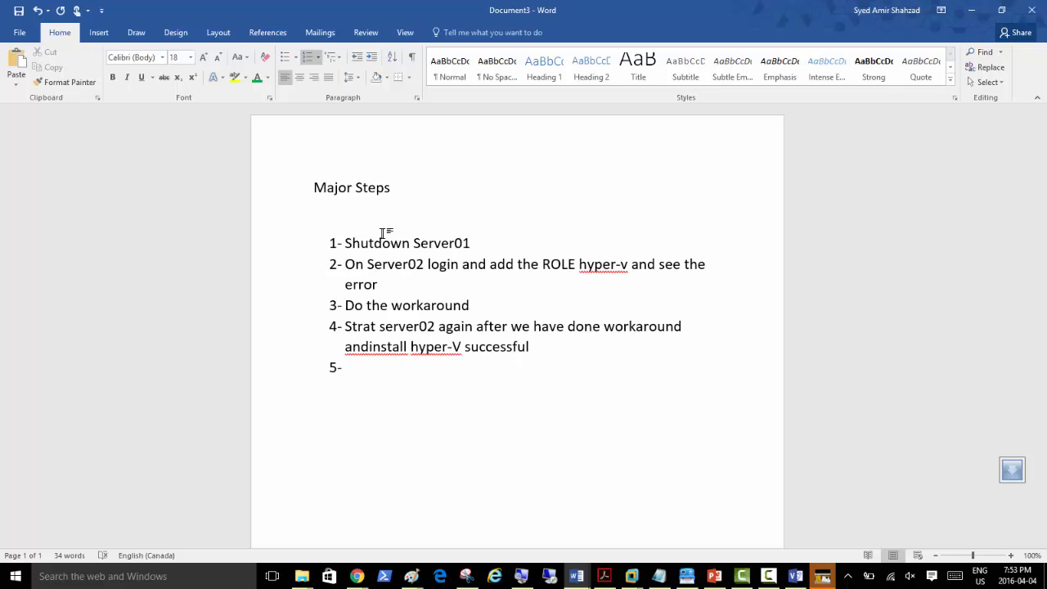
Step: Correct item 4 to read 'and install hyper-V successfully'
key(Down)
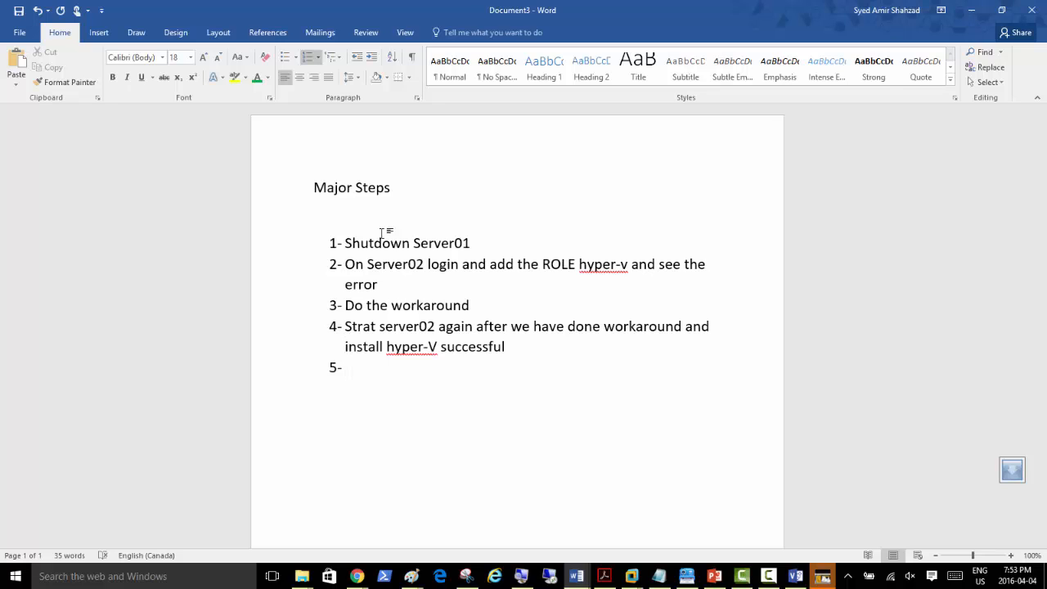
key(Left)
key(Left)
text(ly)
Step: Type item 5: 'Explore Hyper-V Switches and install extra NICs'
key(Down)
text(Explore)
text(Hype)
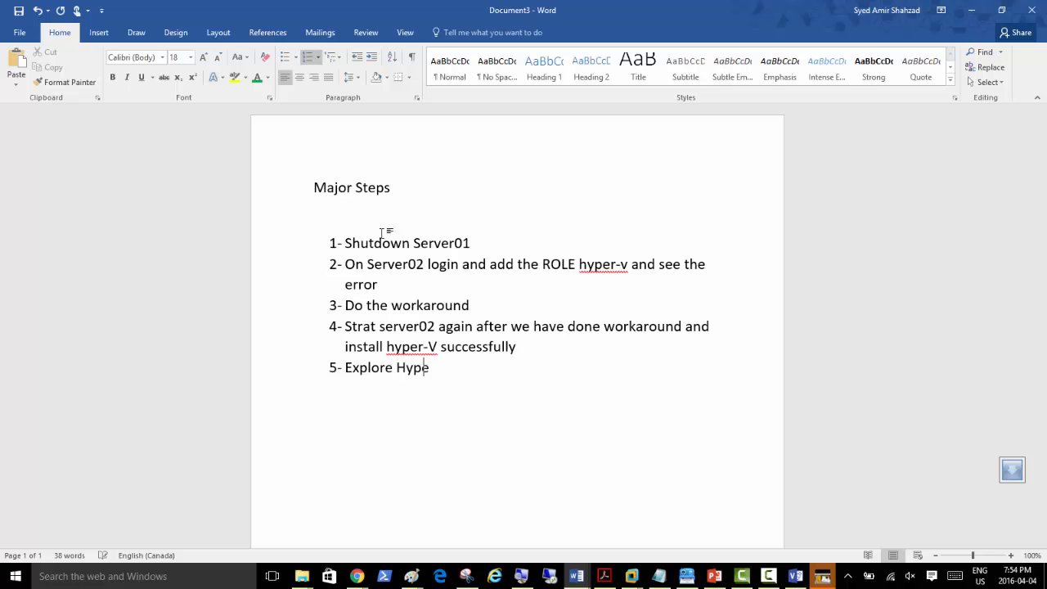
text(r-V Switches)
text(and extra)
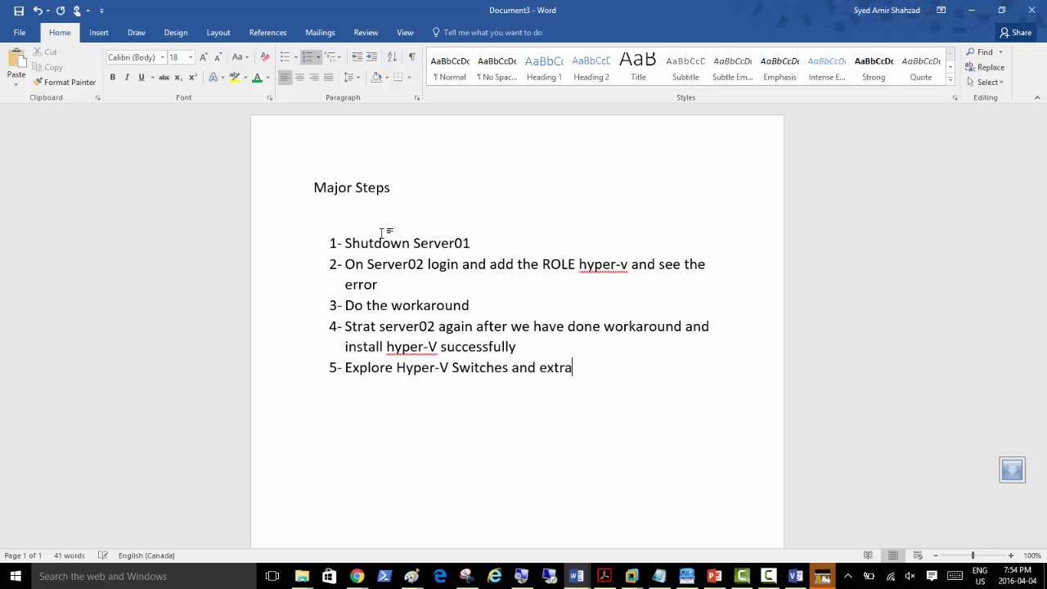
text(c)
key(BackSpace)
key(BackSpace)
key(BackSpace)
key(BackSpace)
key(BackSpace)
key(BackSpace)
text(install extra NICs)
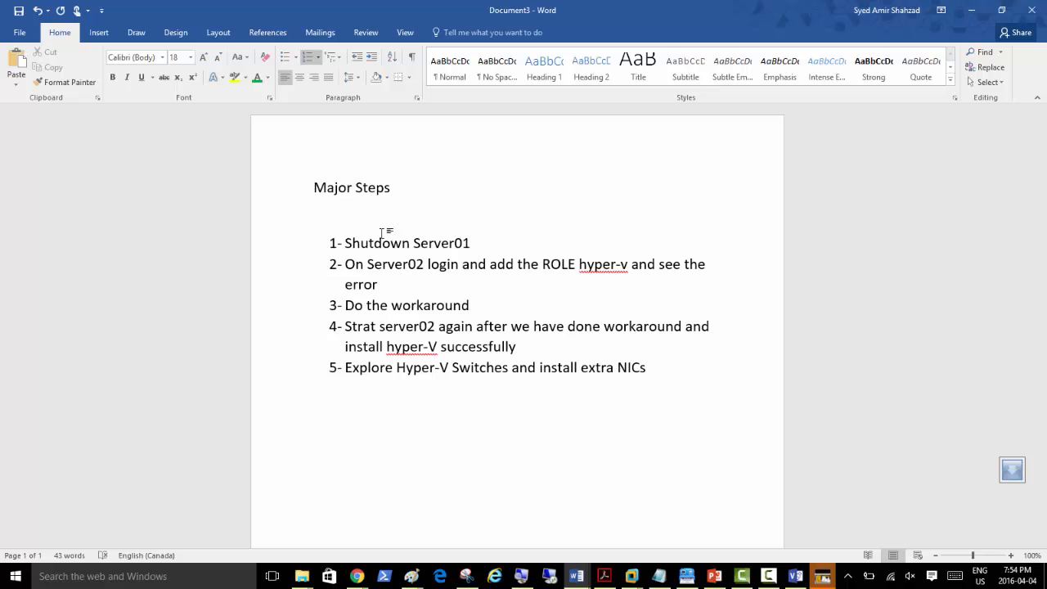
Step: Add item 6: 'Explore Storage Features of Hyper-V'
key(Return)
text(Explore Storage )
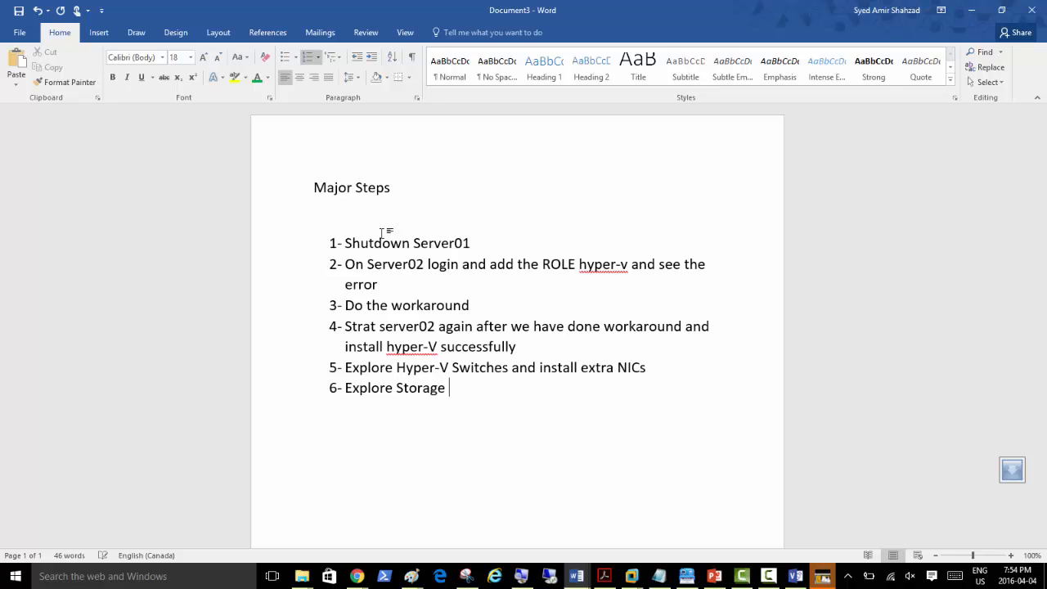
text(of Hyper-V)
key(Left)
key(Left)
key(Left)
key(Left)
key(Left)
key(Left)
key(Left)
key(Left)
key(Left)
key(Left)
text(Features)
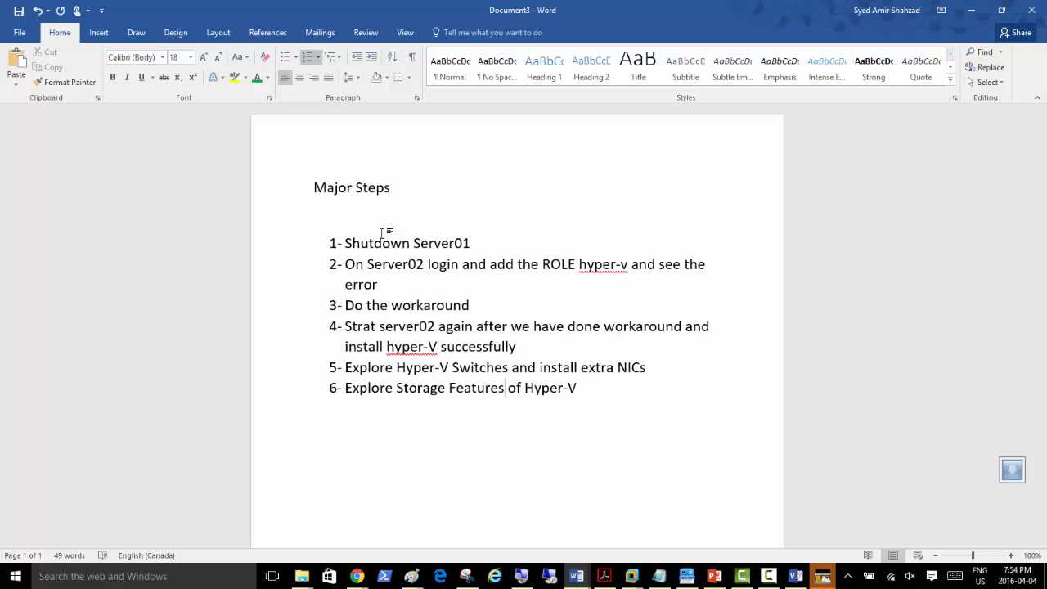
key(Up)
key(Up)
key(Up)
key(Up)
key(Up)
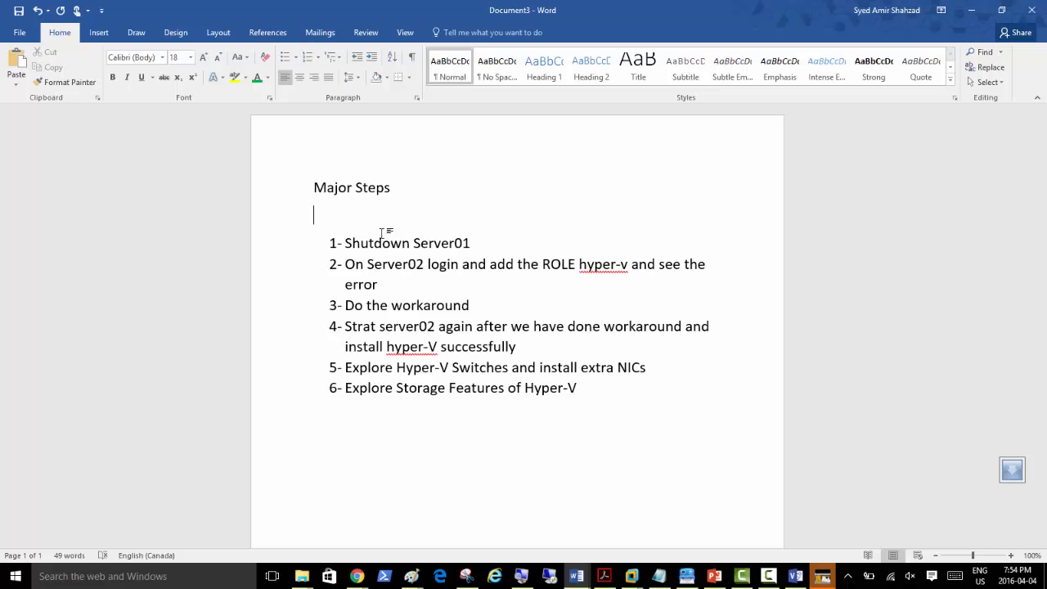
key(Down)
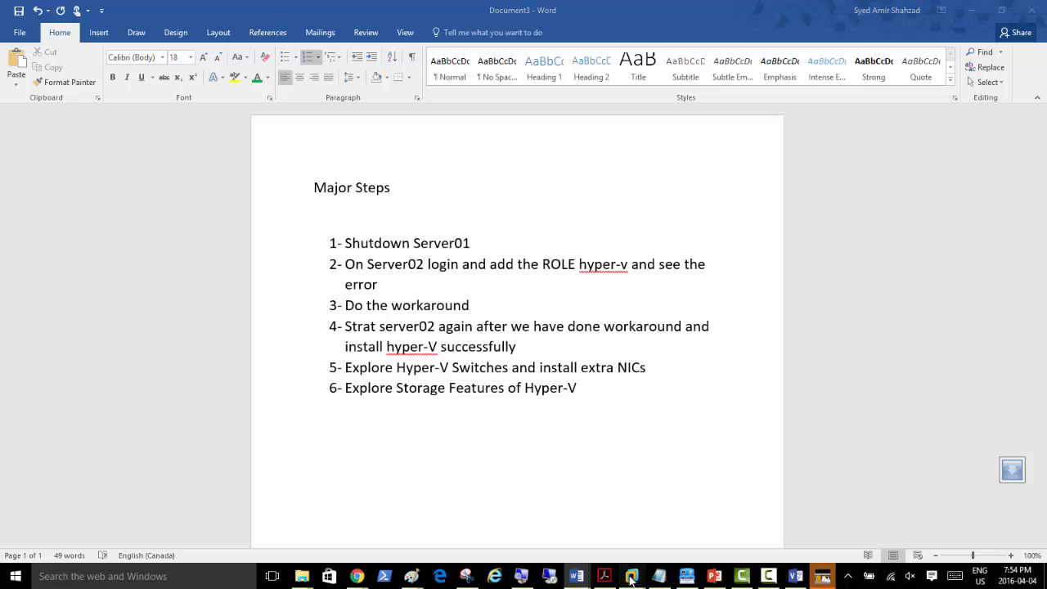
Step: Shut down the Server01 guest from its VM menu
mouse_move(632, 575)
click(684, 490)
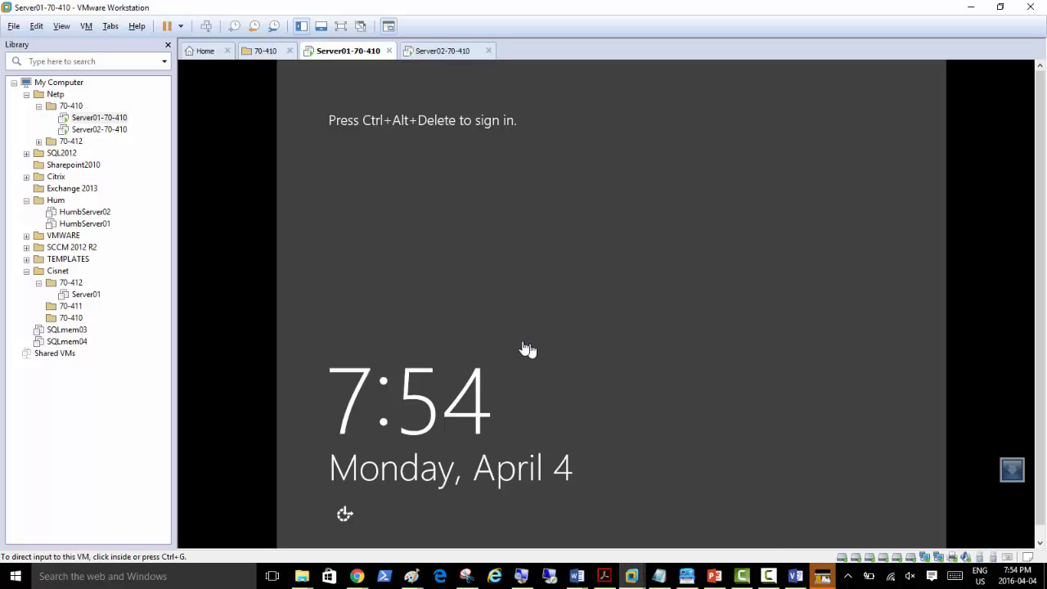
right_click(344, 58)
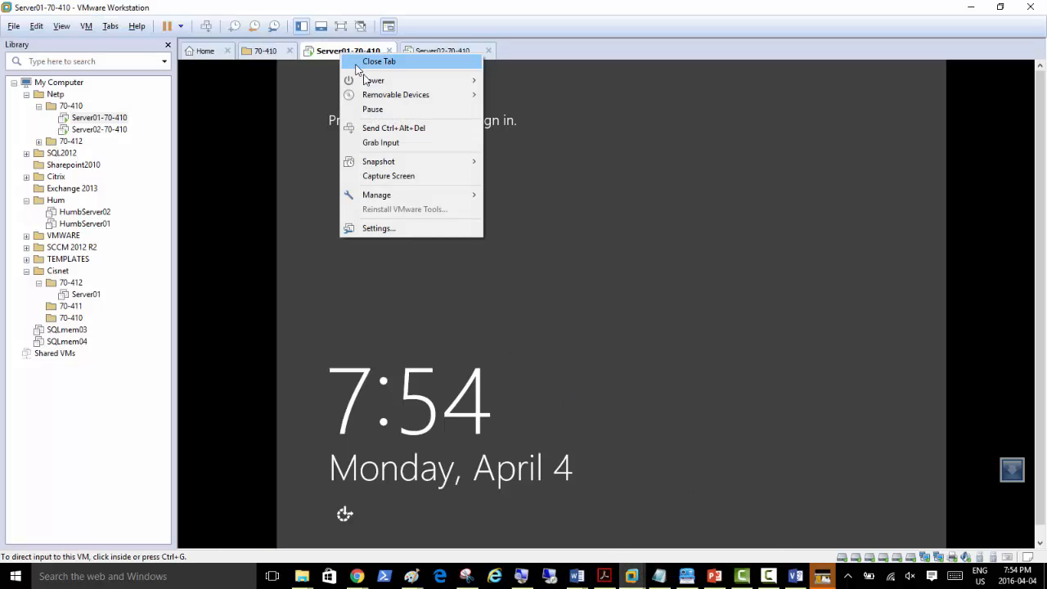
mouse_move(364, 81)
click(299, 99)
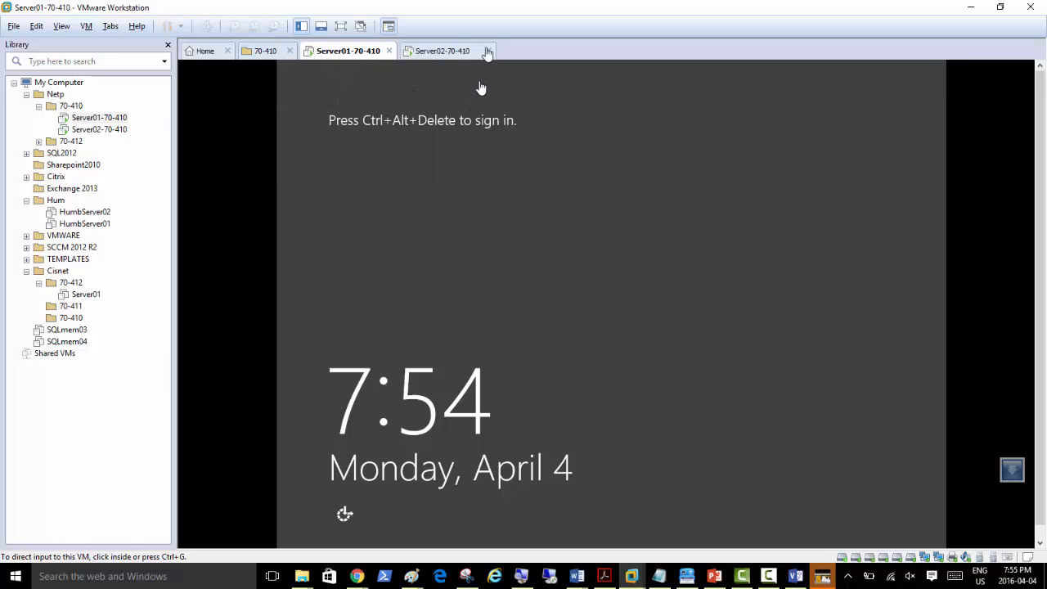
Step: Return the Server02 VM from its password screen to the user-selection tiles
click(425, 52)
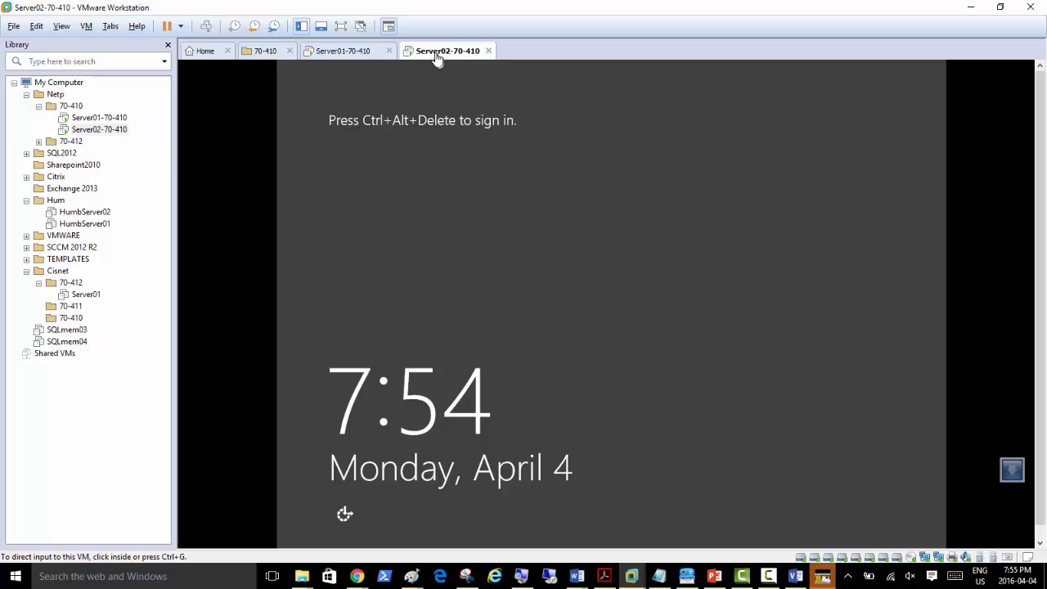
click(206, 27)
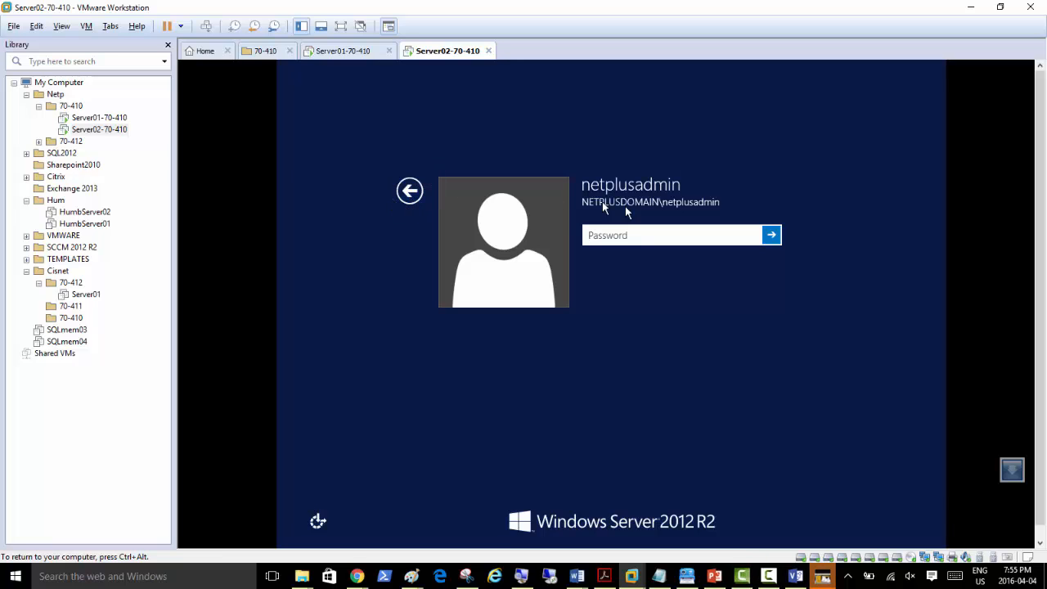
click(405, 195)
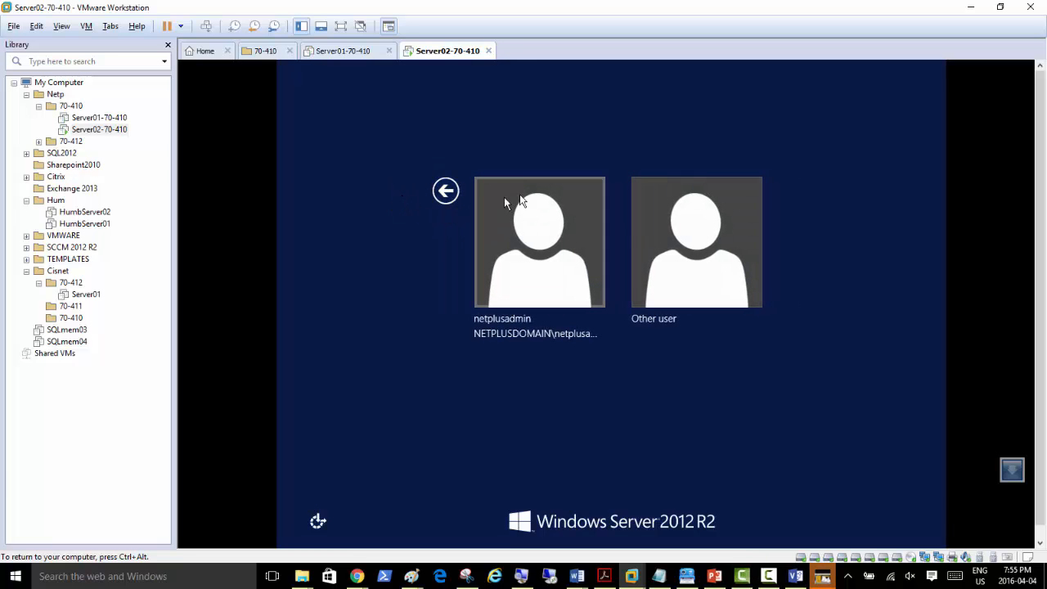
click(422, 84)
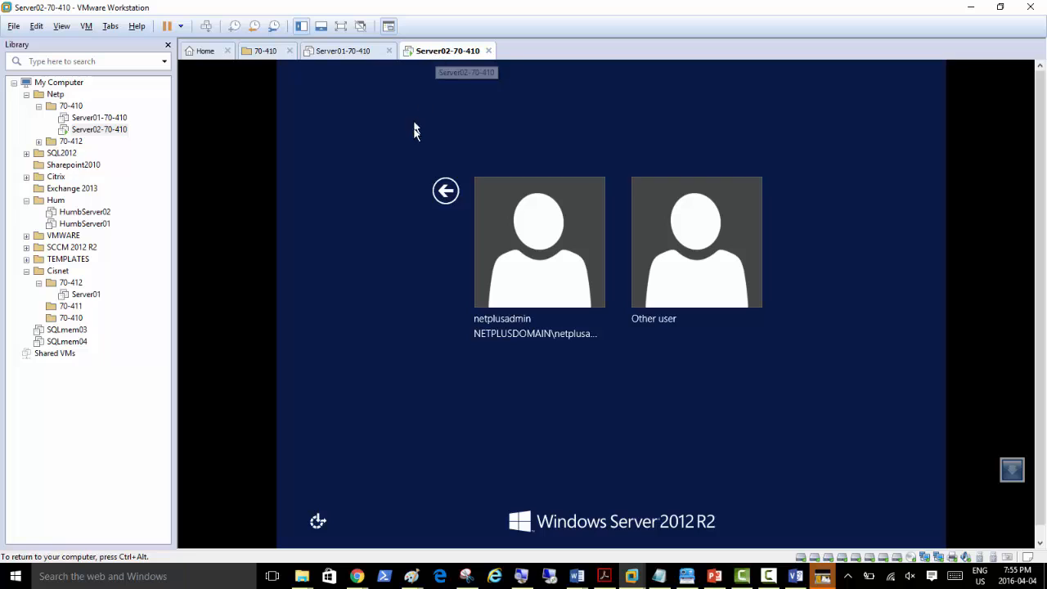
click(348, 55)
click(430, 56)
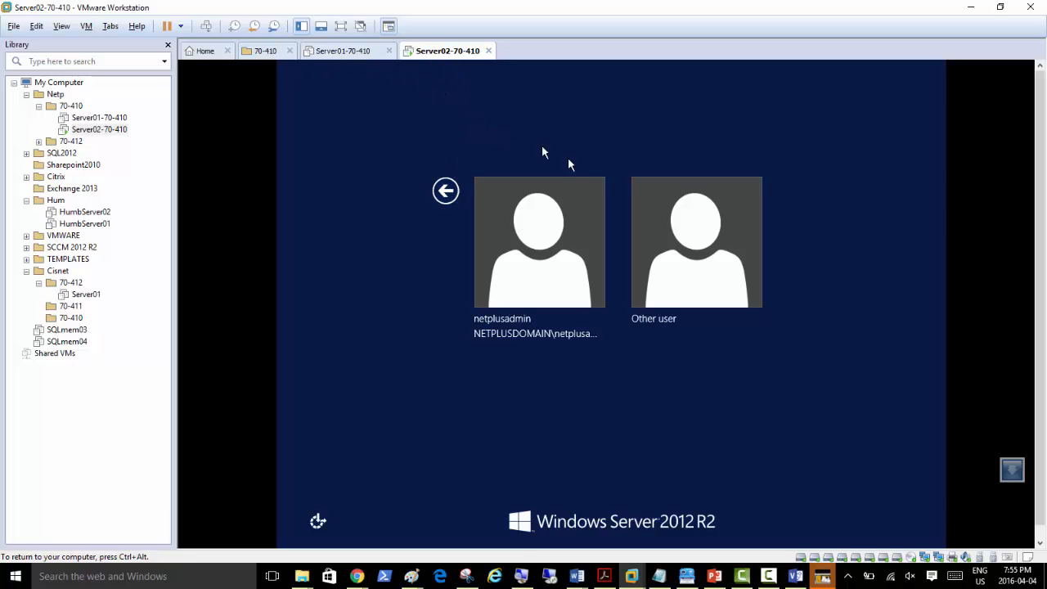
Step: Sign in to Server02 as administrator with its password, then re-maximize the VMware window
click(663, 273)
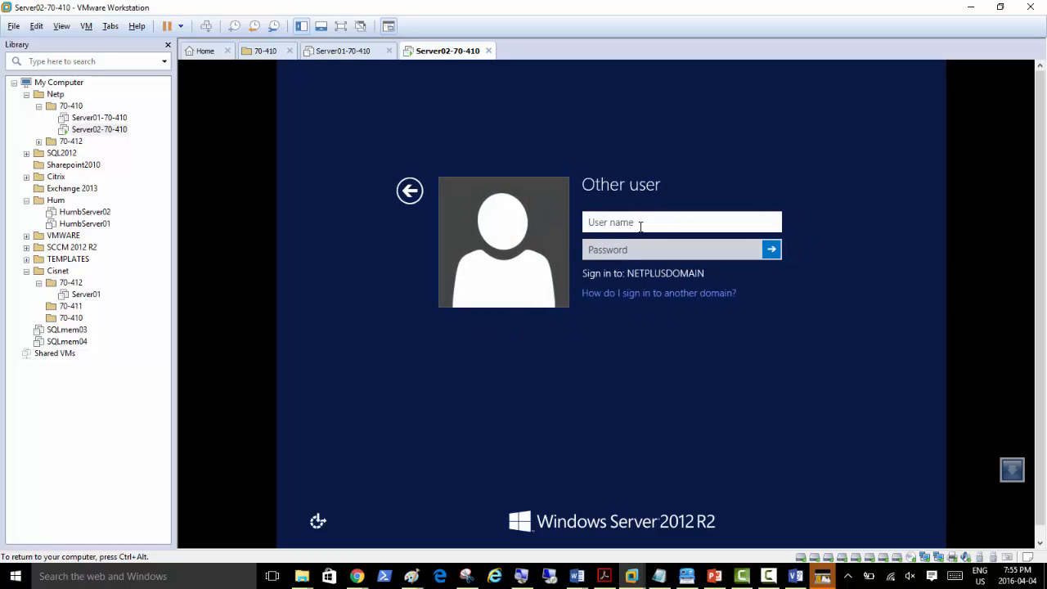
text(administrator)
key(Tab)
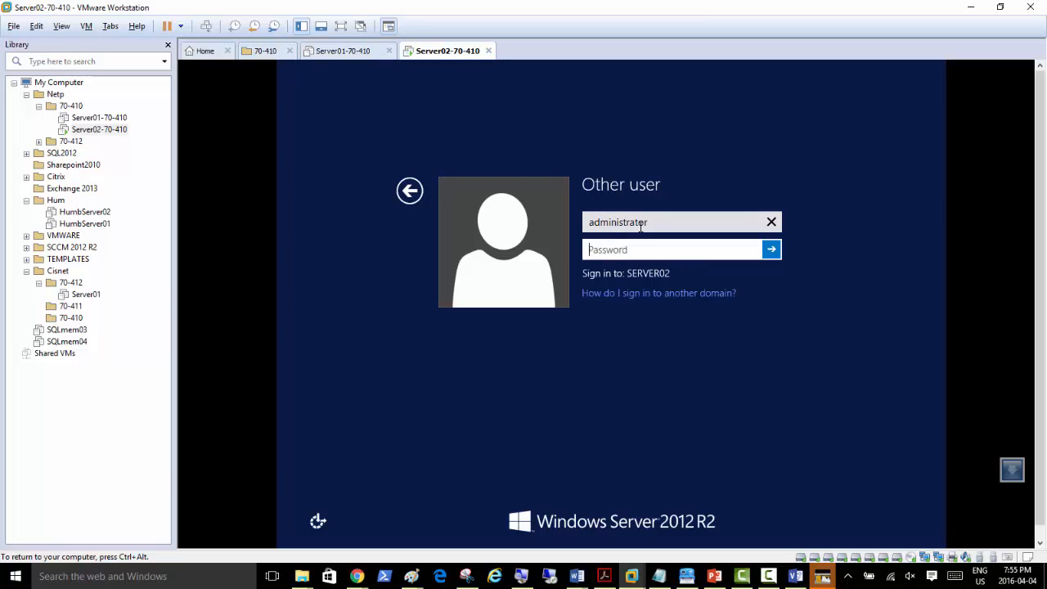
text(Pa$$w0rd)
key(Return)
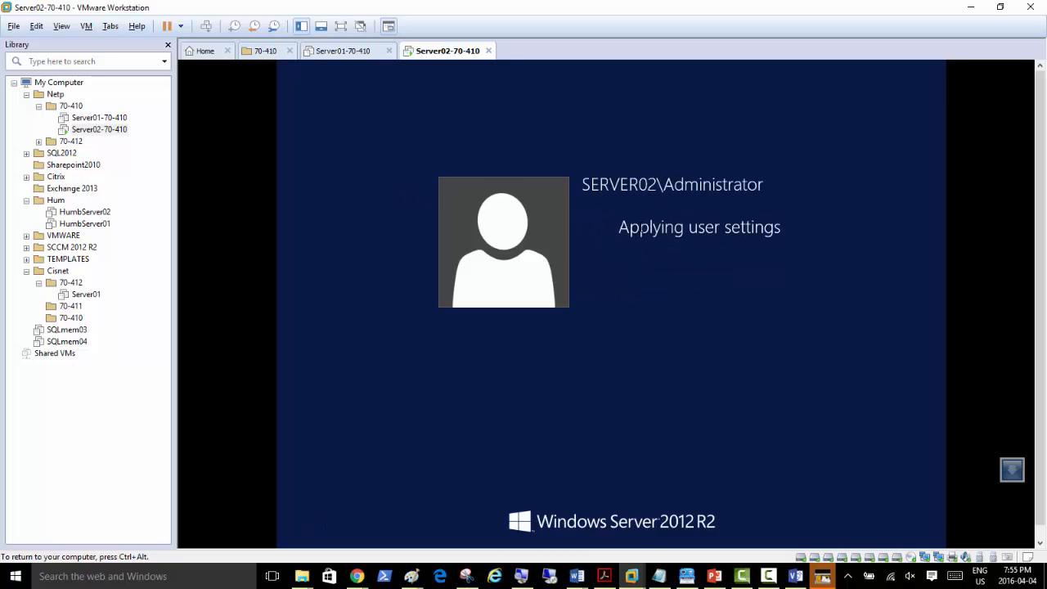
key(ctrl+alt)
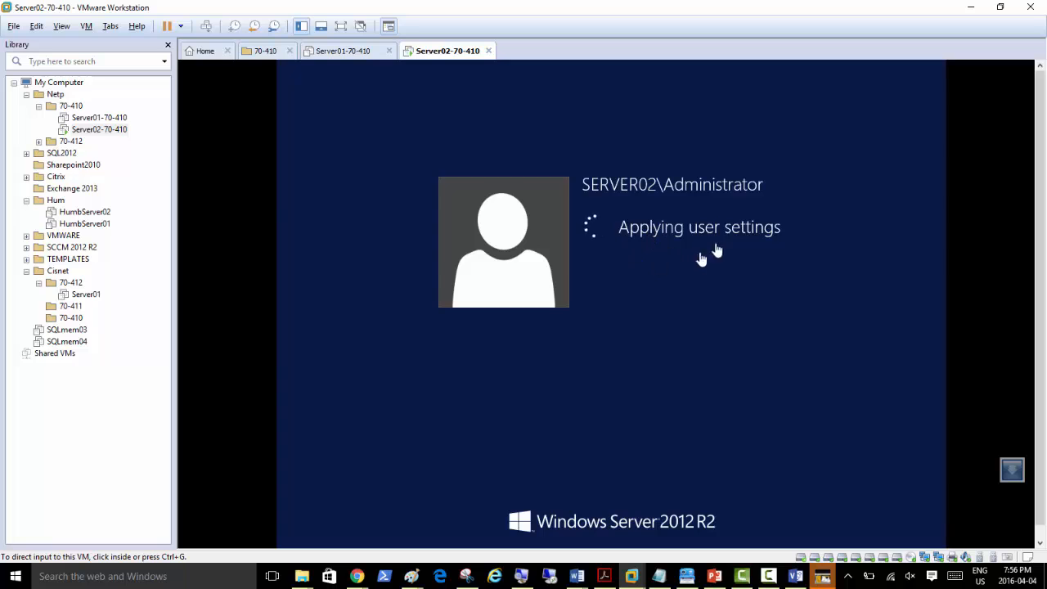
double_click(584, 16)
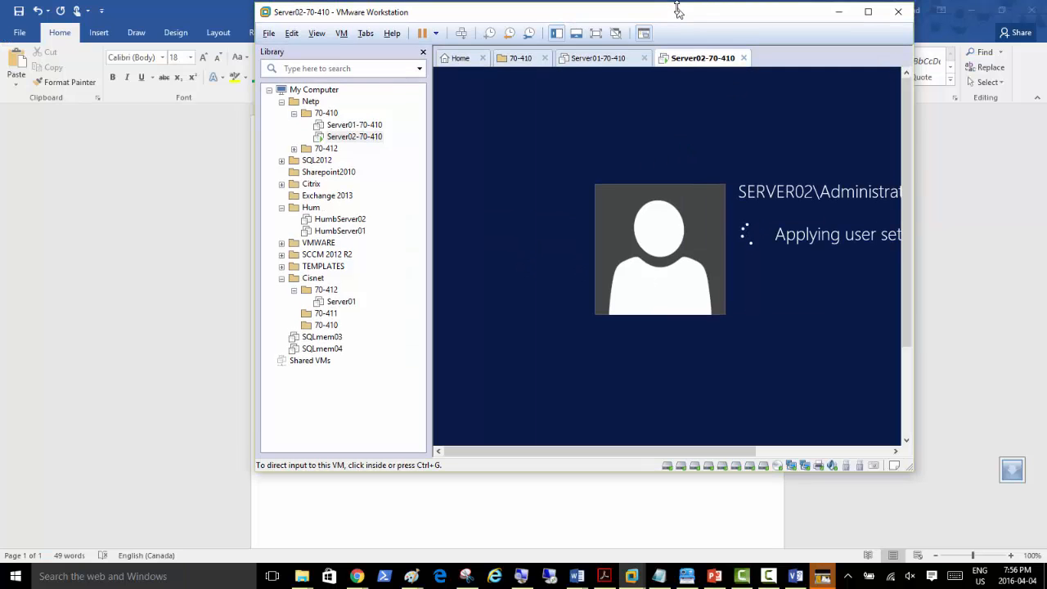
click(869, 11)
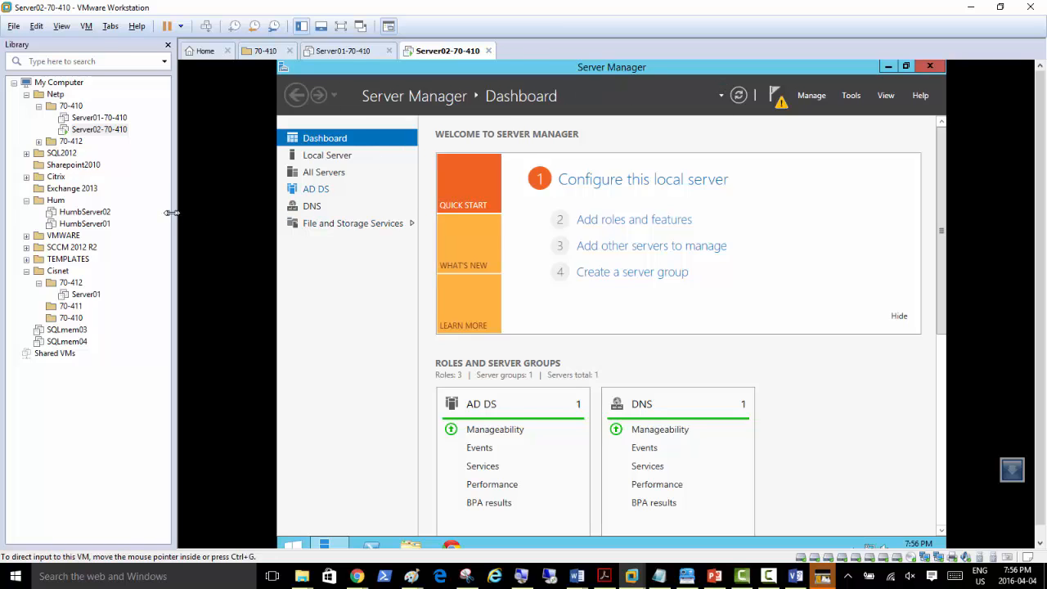
Step: Narrow the library pane, then open and close the roles wizard and Remote Desktop Connection
drag(172, 212, 126, 213)
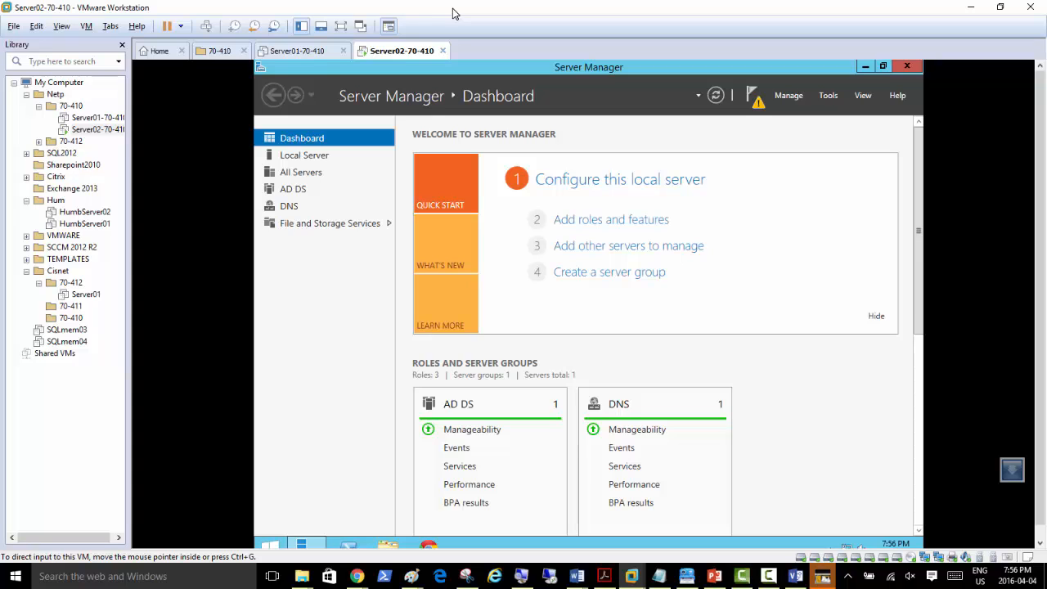
click(586, 221)
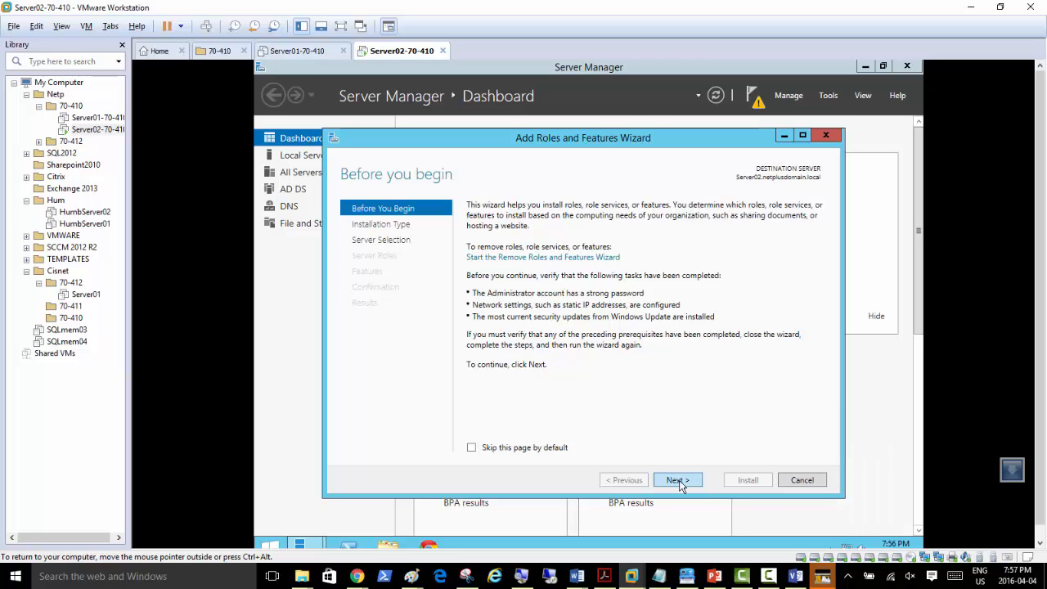
click(801, 480)
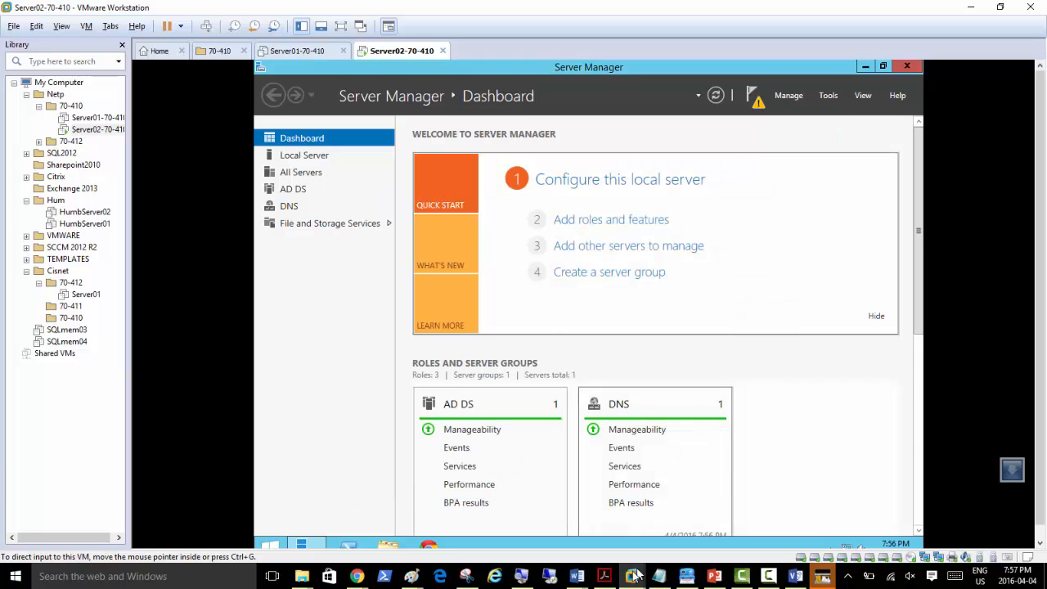
click(549, 576)
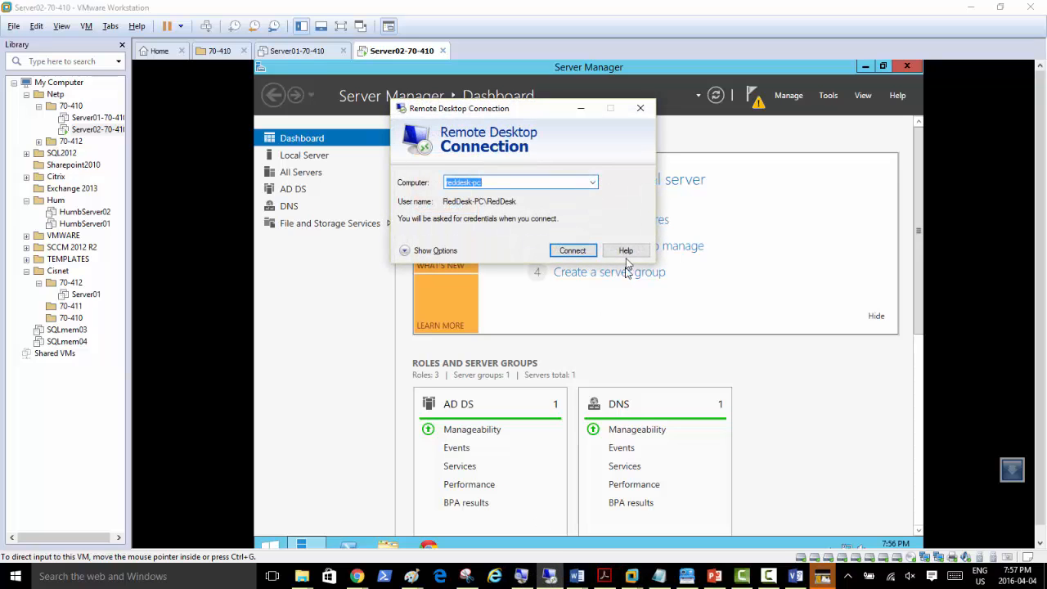
click(640, 108)
Step: Start Magnifier at 200% and minimize it
click(524, 576)
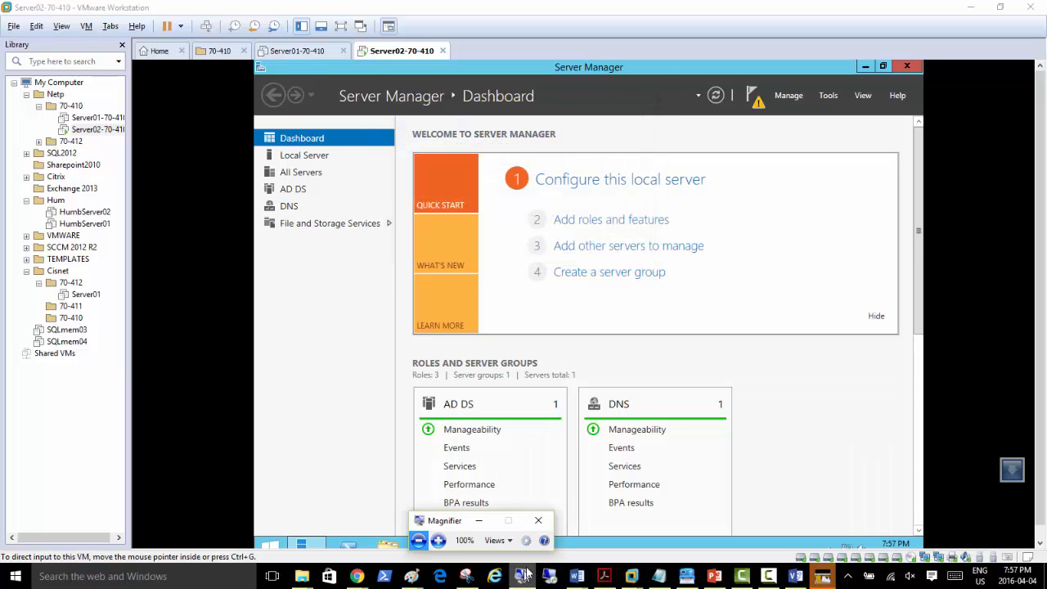
click(437, 540)
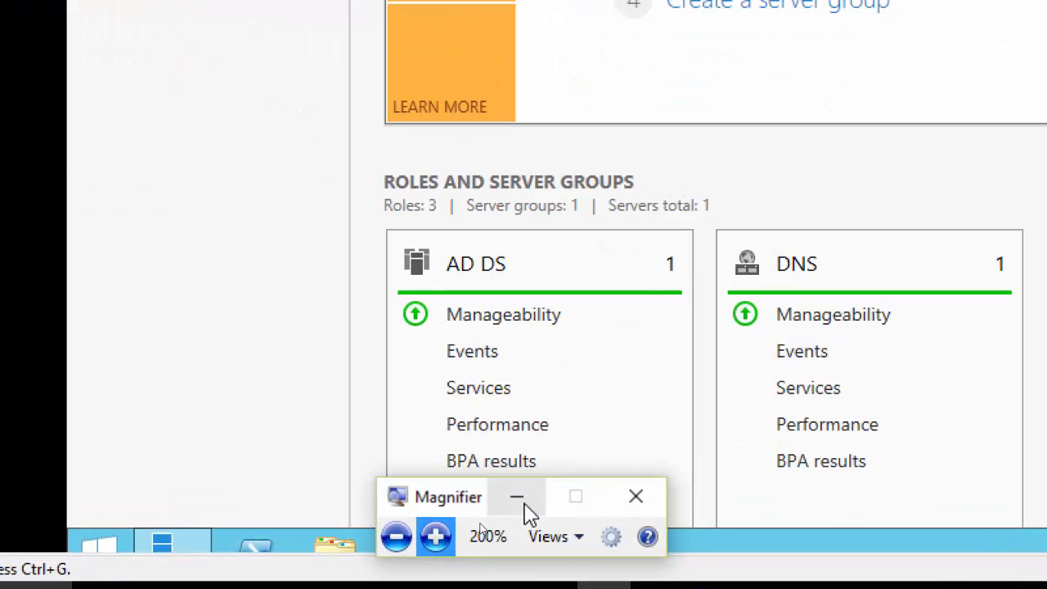
click(518, 499)
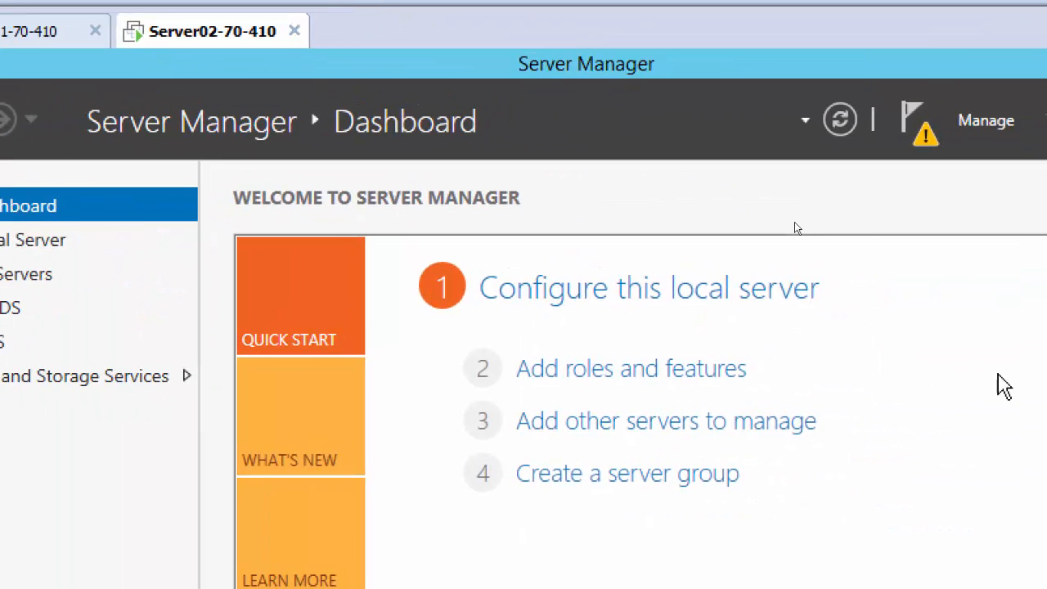
Step: Try adding the Hyper-V role with its management tools and dismiss the hypervisor-running error
click(601, 378)
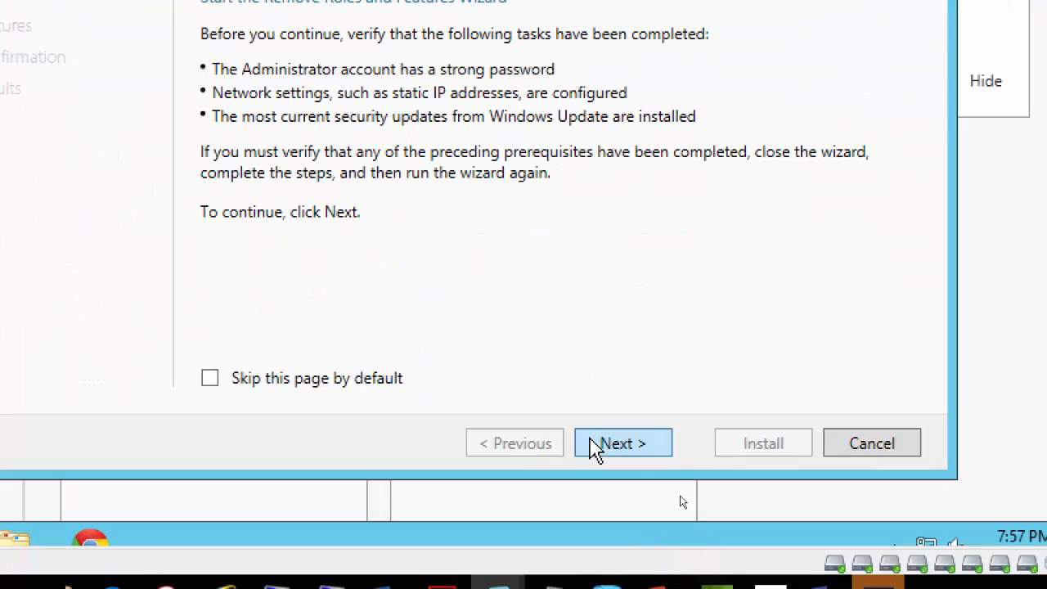
click(594, 447)
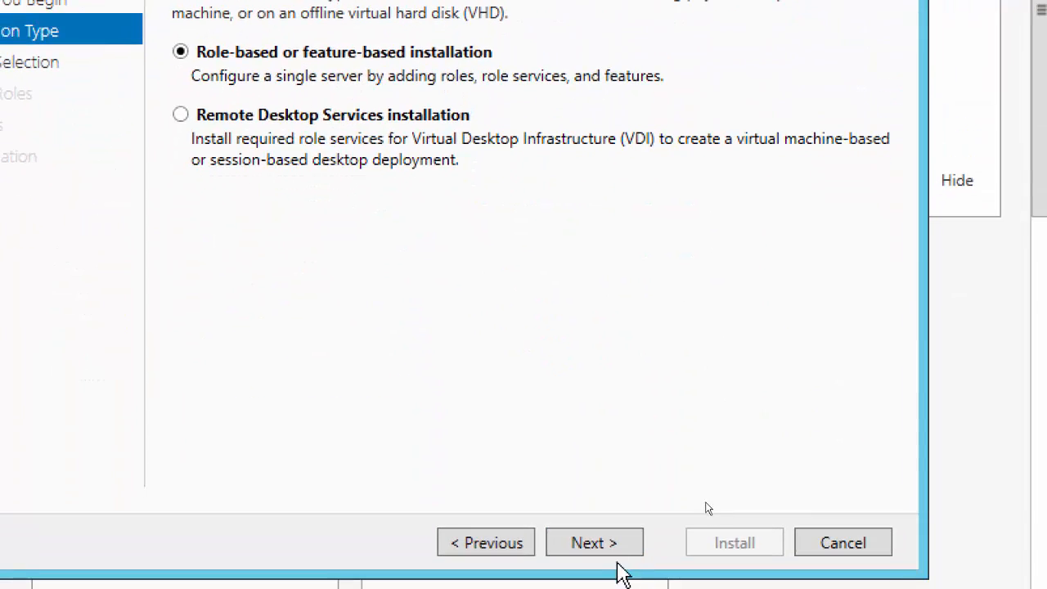
click(598, 574)
click(597, 574)
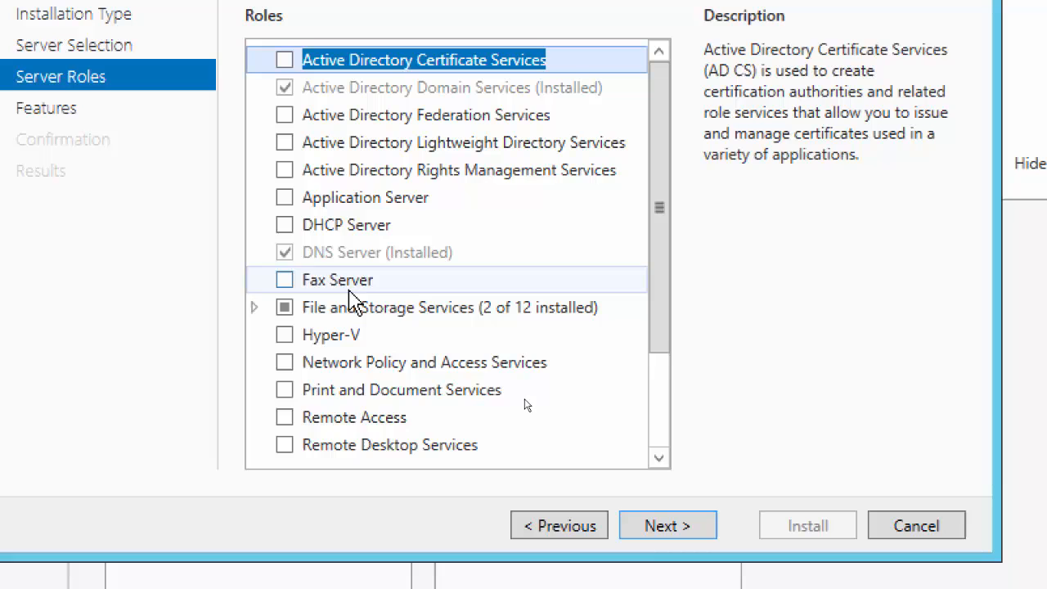
click(286, 336)
click(286, 336)
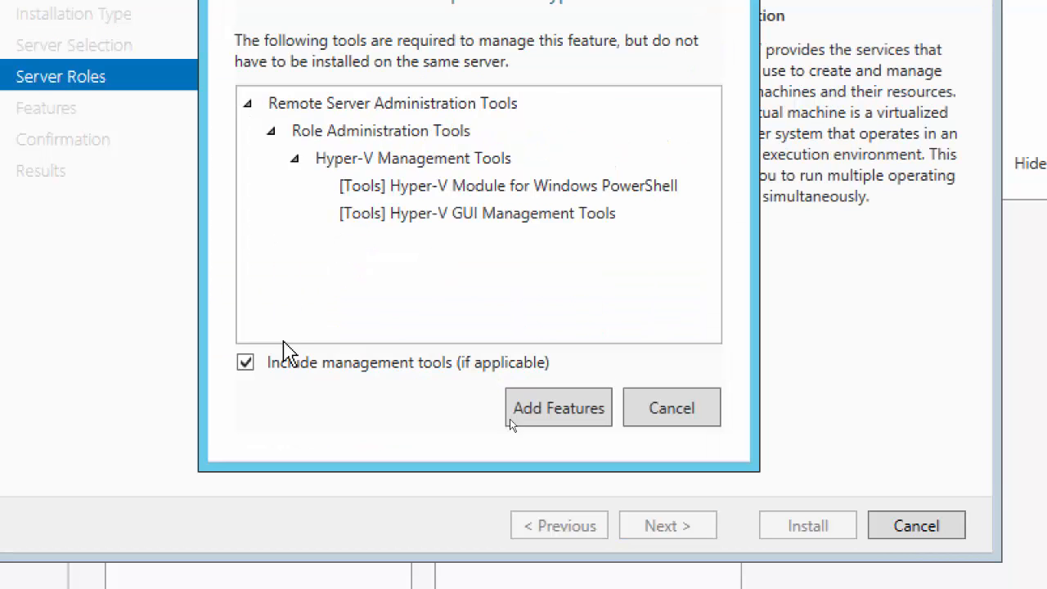
click(563, 428)
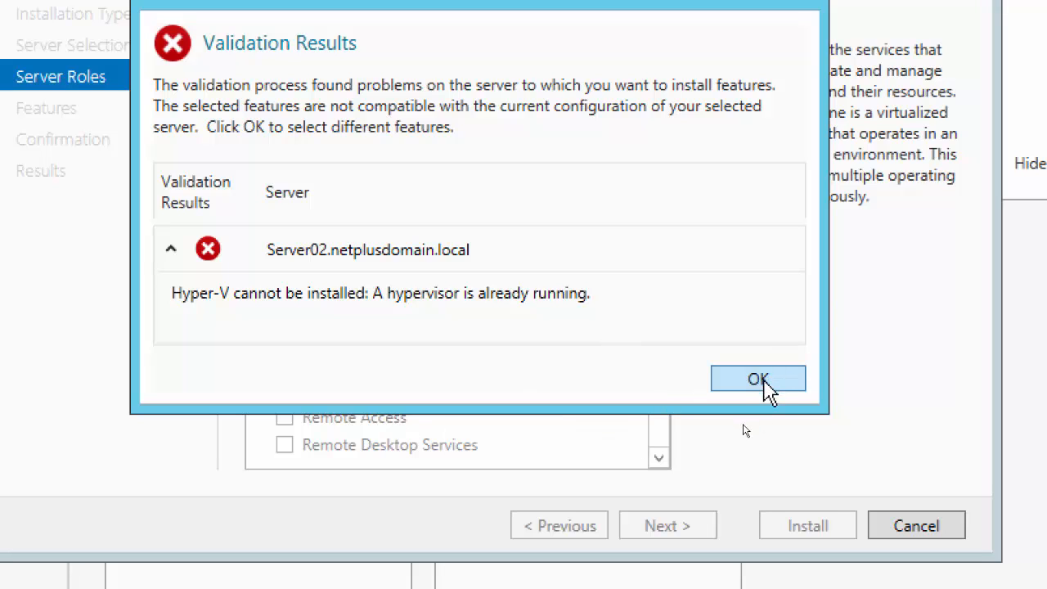
click(754, 382)
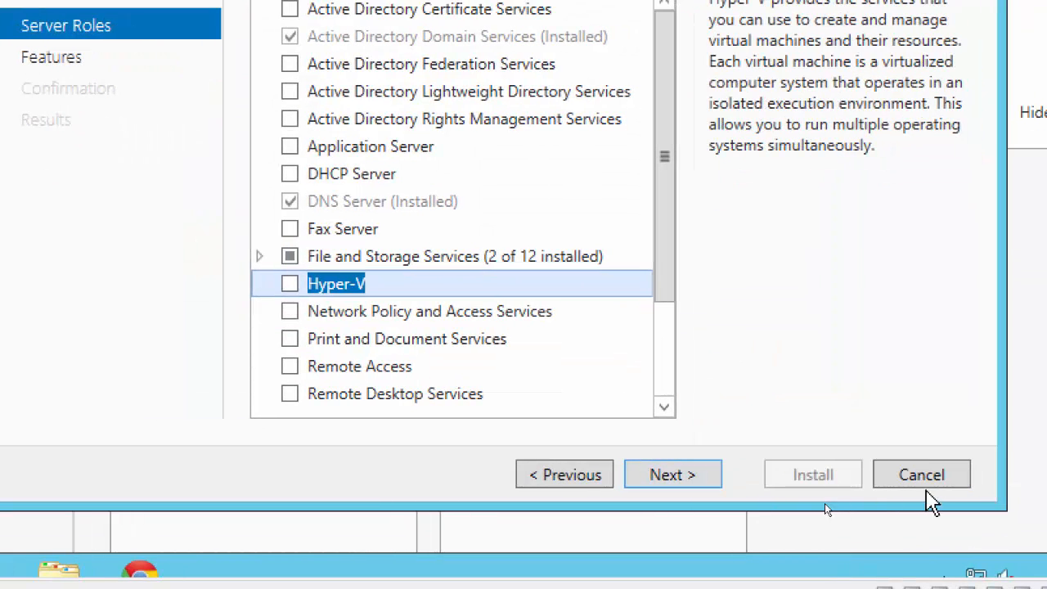
Step: Cancel the roles wizard and shut down Server02 by running stop-computer in its PowerShell
click(926, 486)
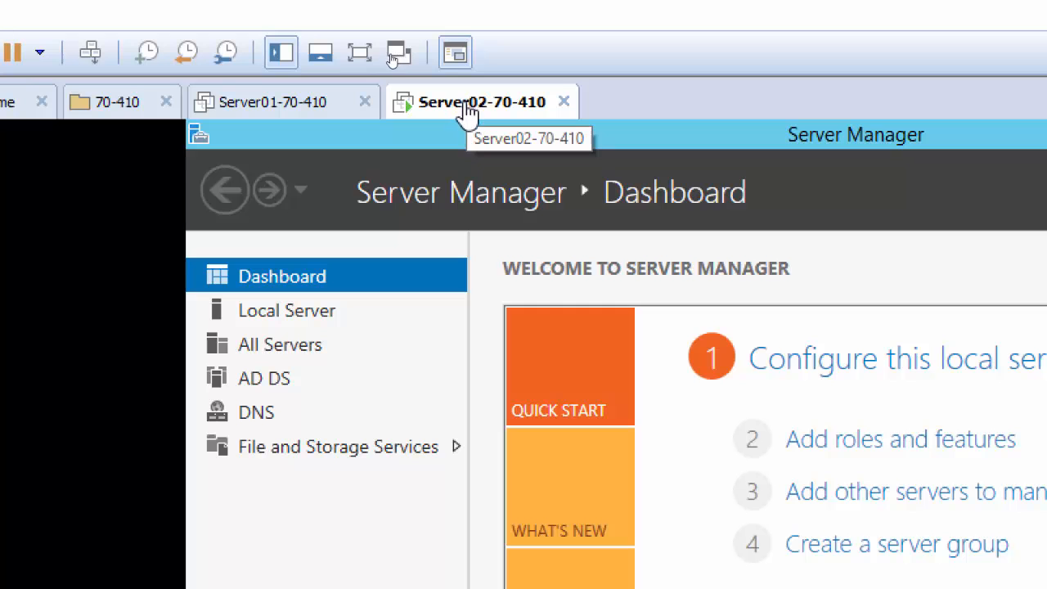
right_click(452, 101)
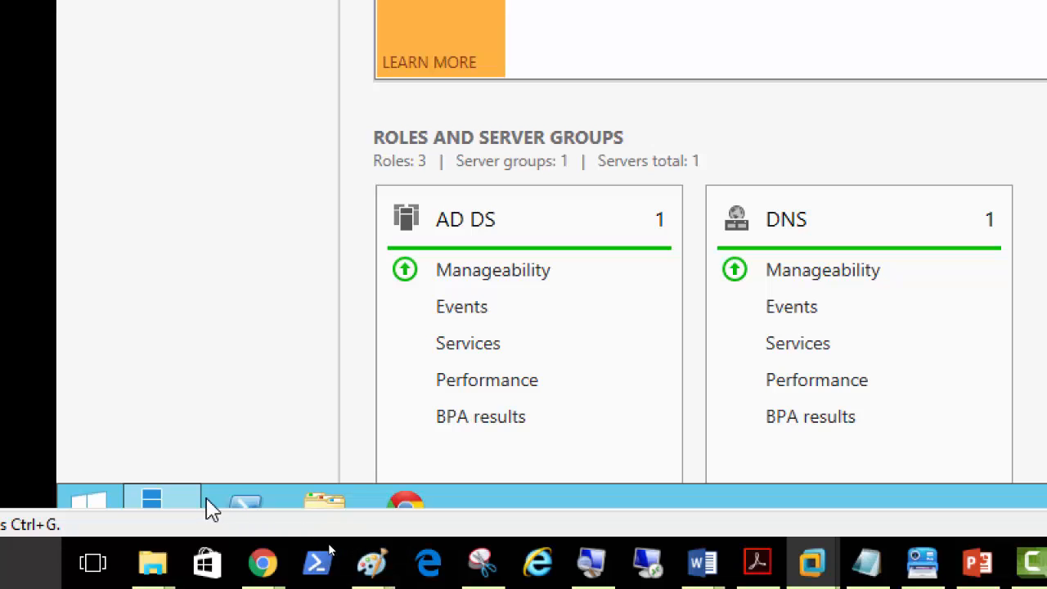
click(234, 496)
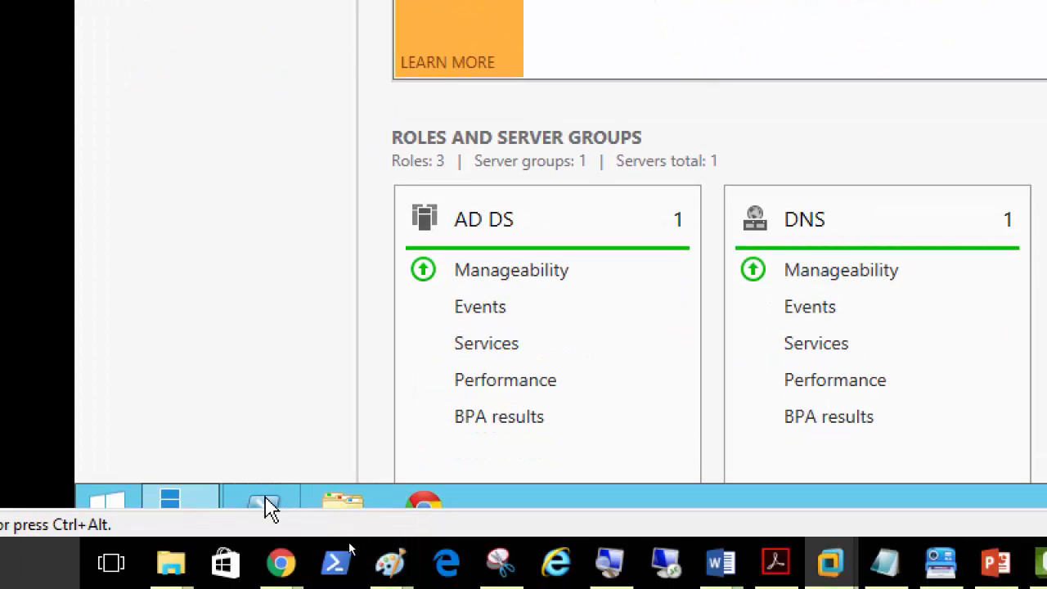
click(266, 503)
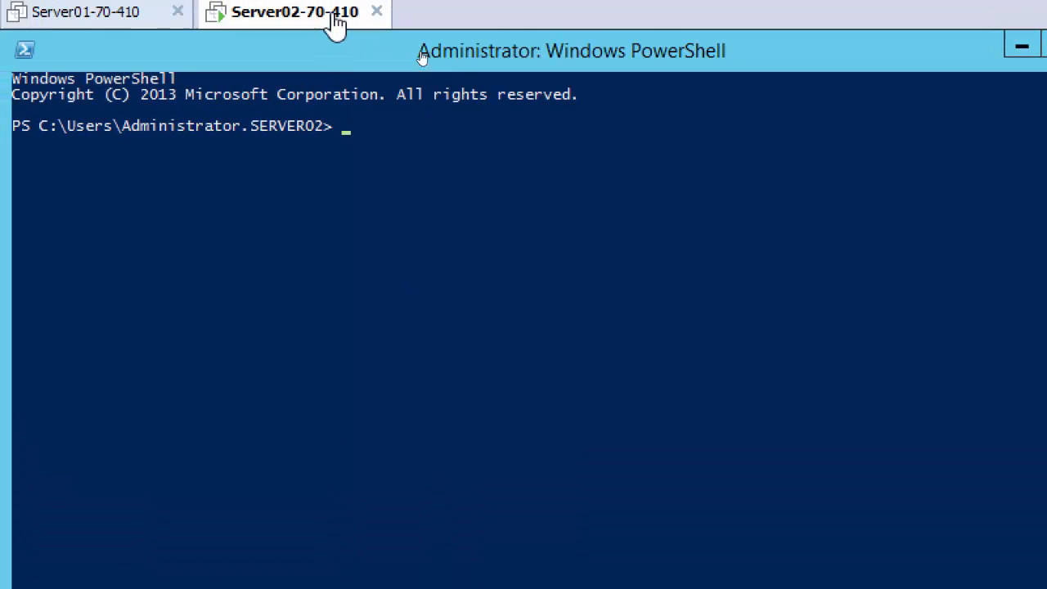
click(358, 310)
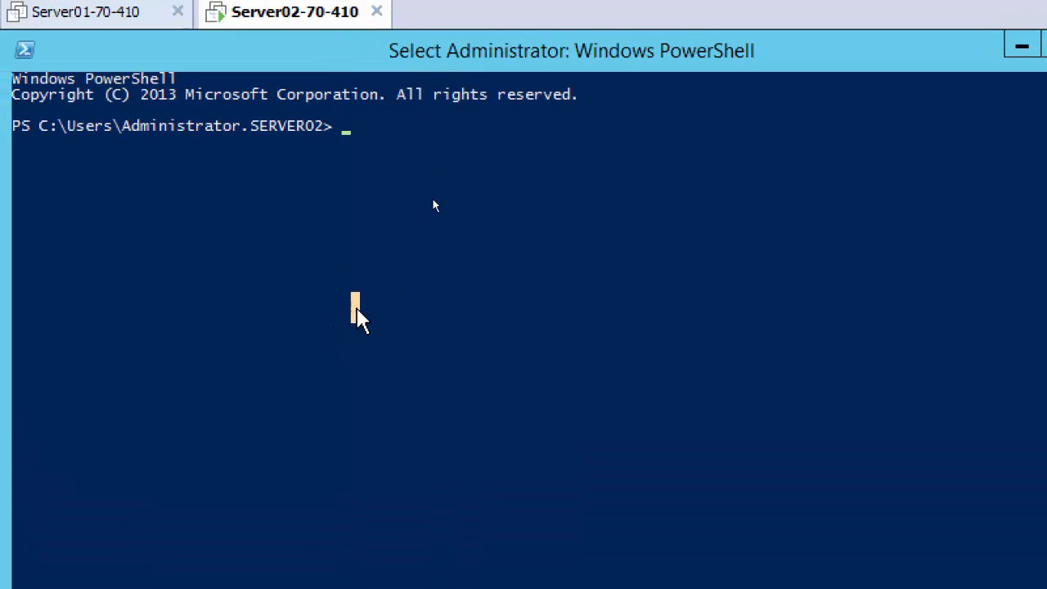
text(stop-)
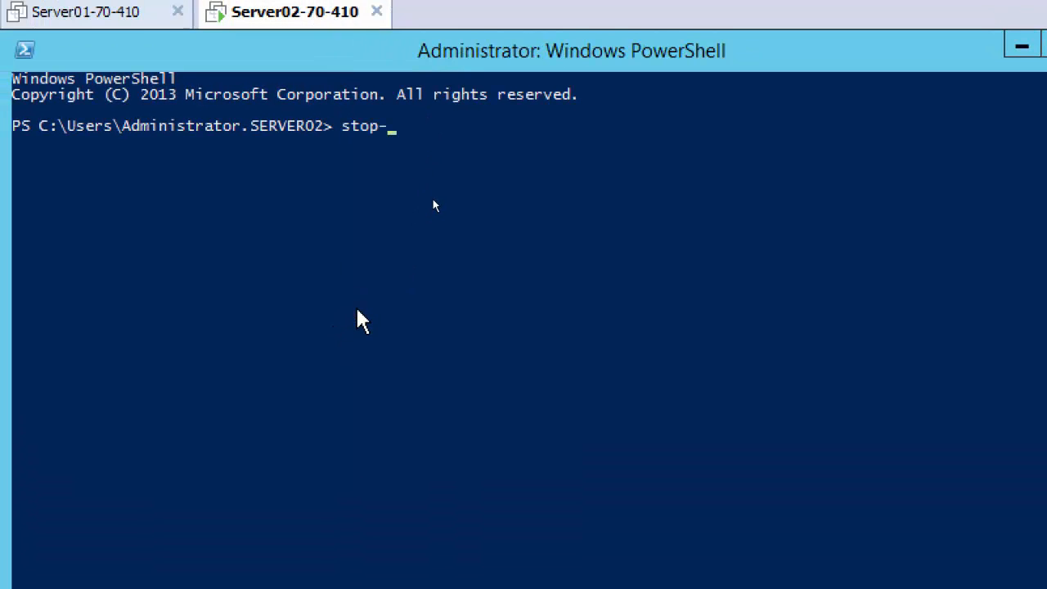
text(computer)
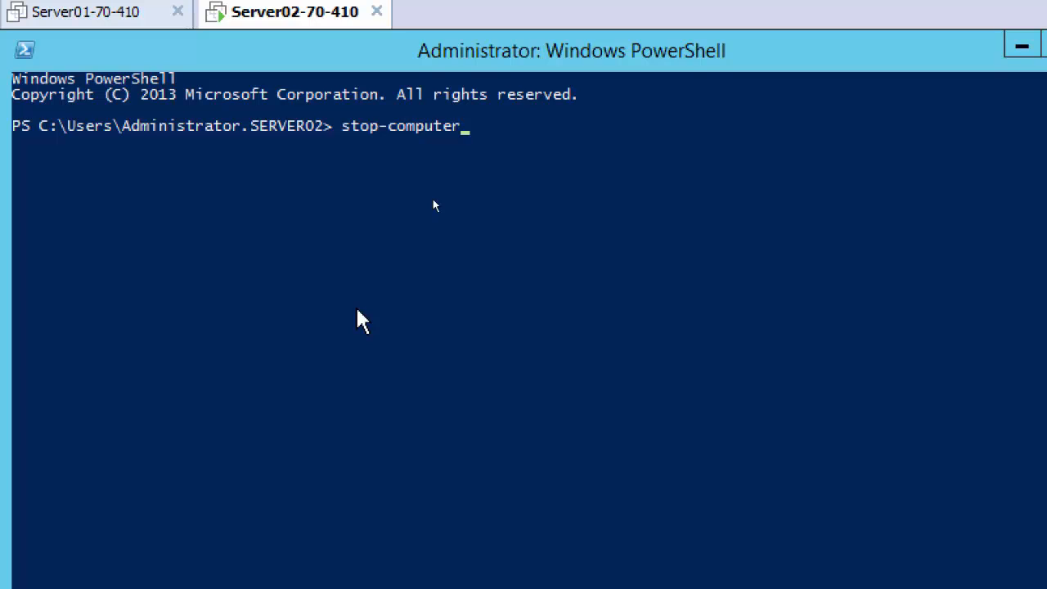
key(Return)
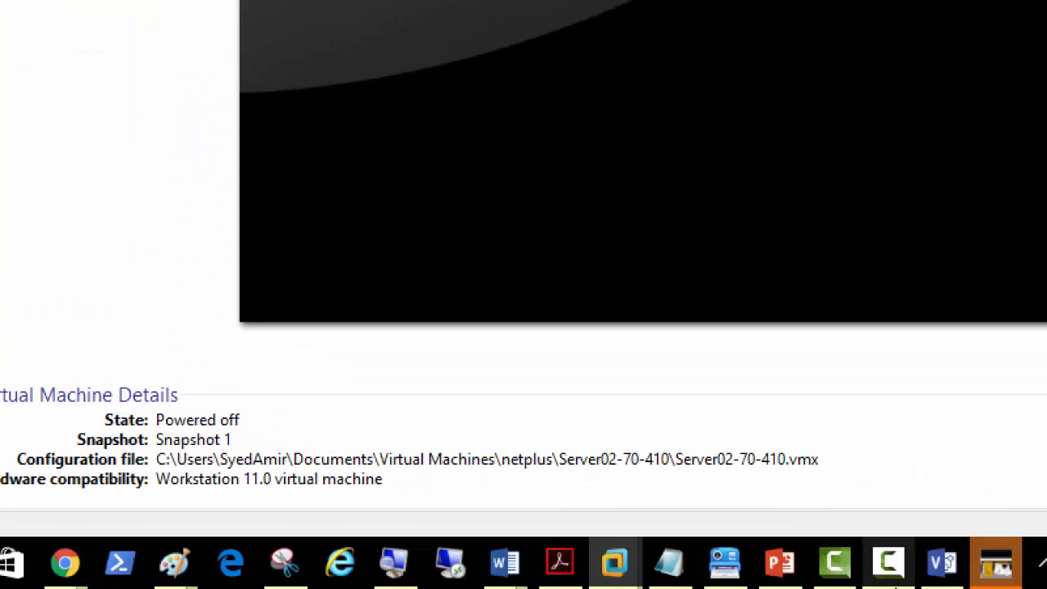
click(393, 573)
click(398, 539)
click(394, 550)
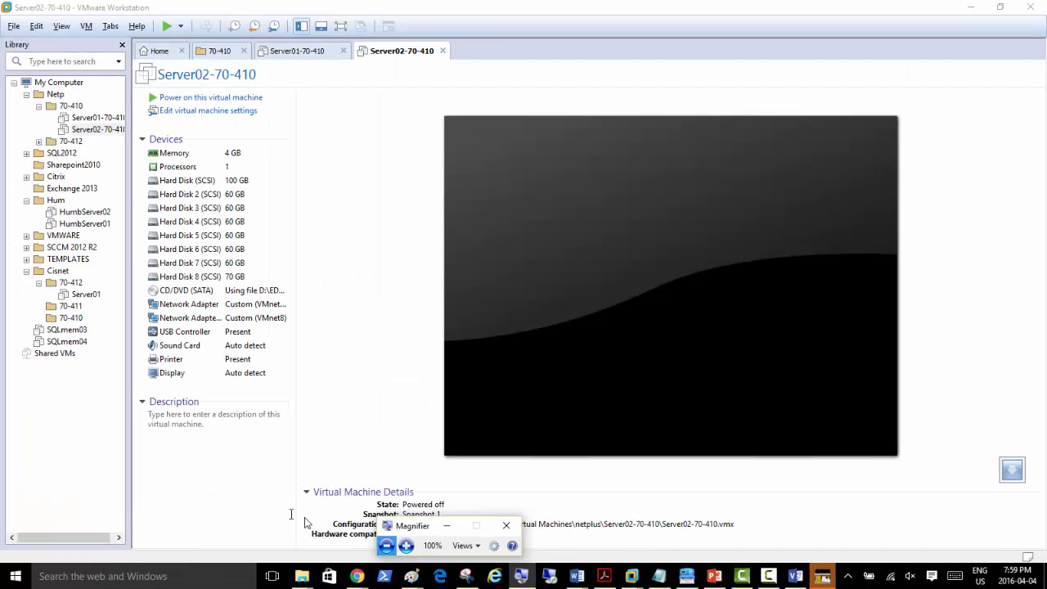
click(822, 576)
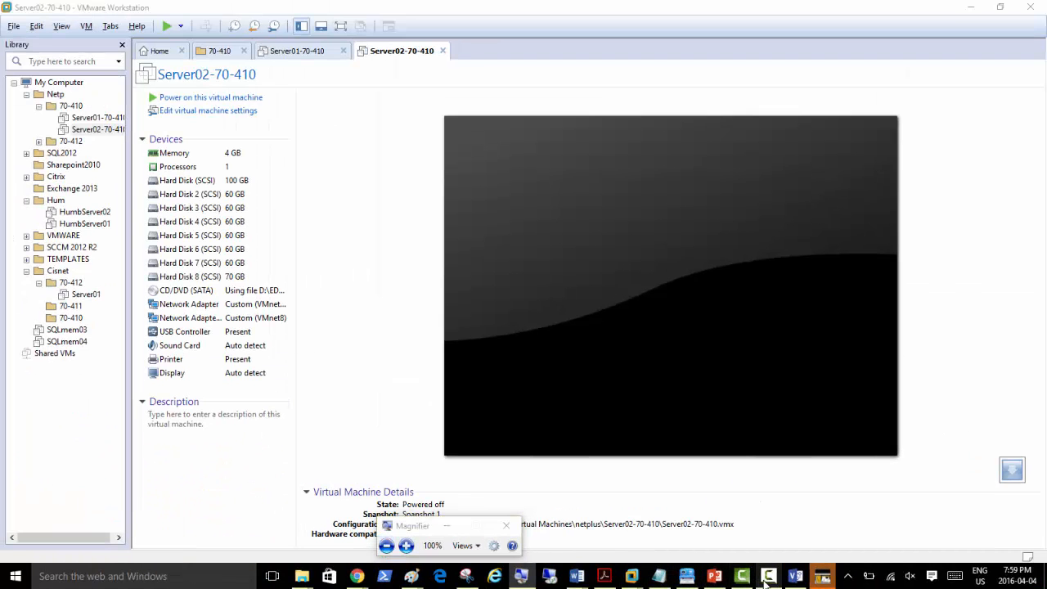
Step: Under step 3, add indented sub-steps 'Shutdown the Server02' and 'Open the pdf/doc in your email'
click(985, 523)
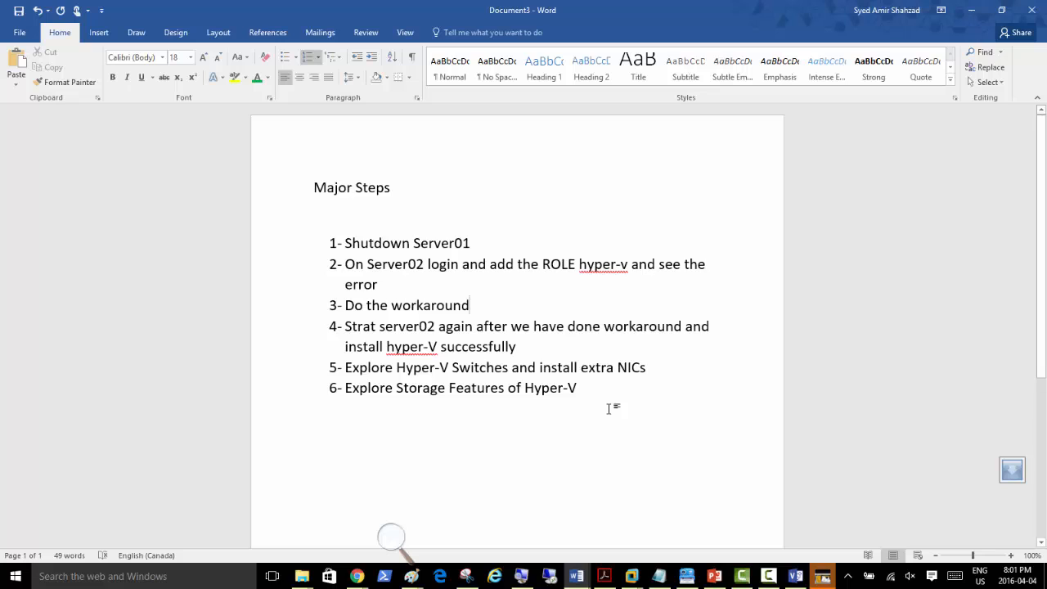
key(Return)
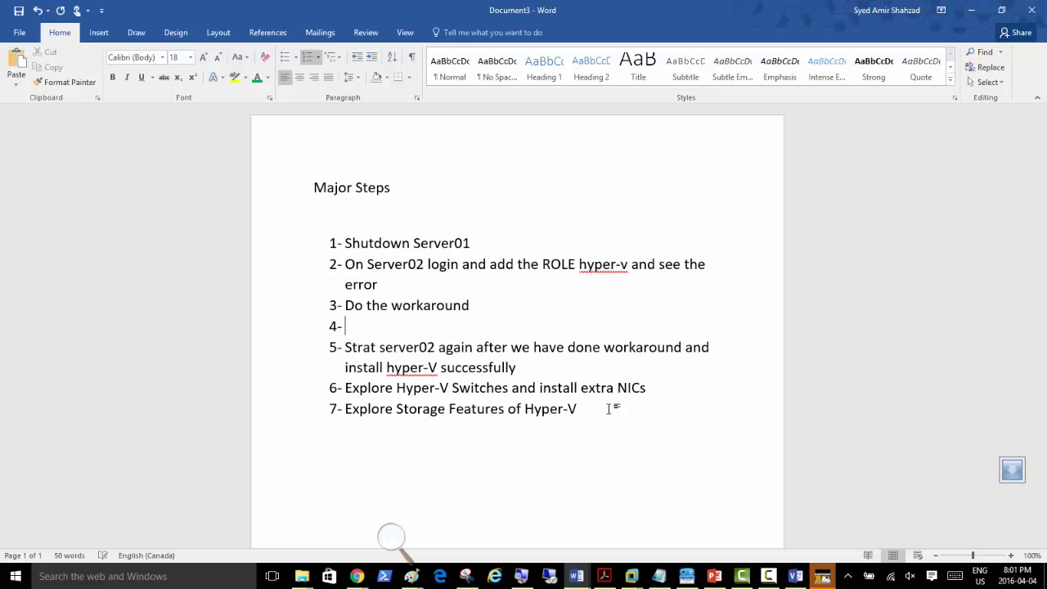
key(Tab)
text(Shutdown)
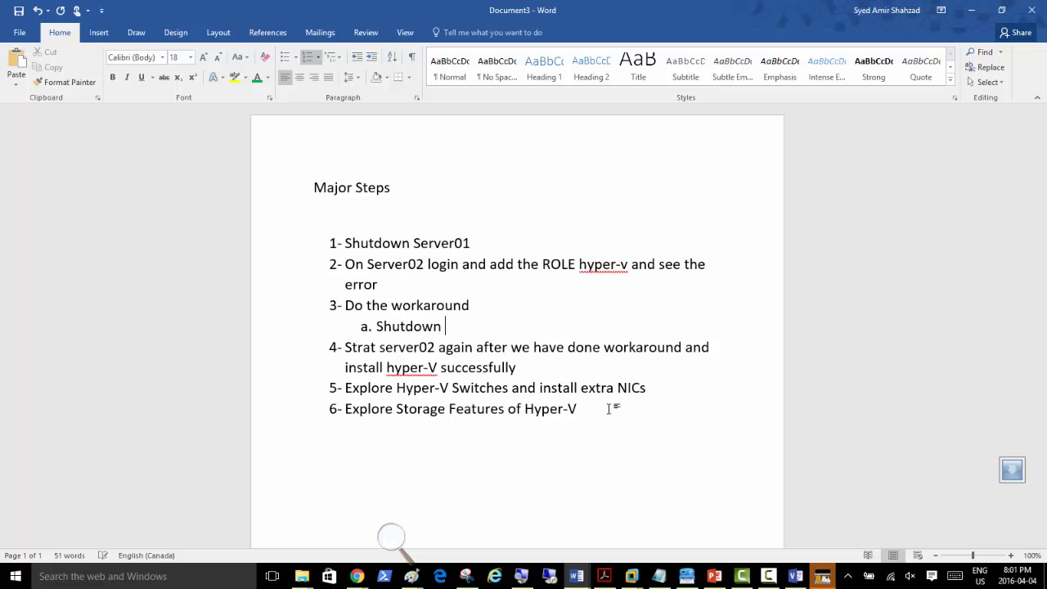
text( the Server0)
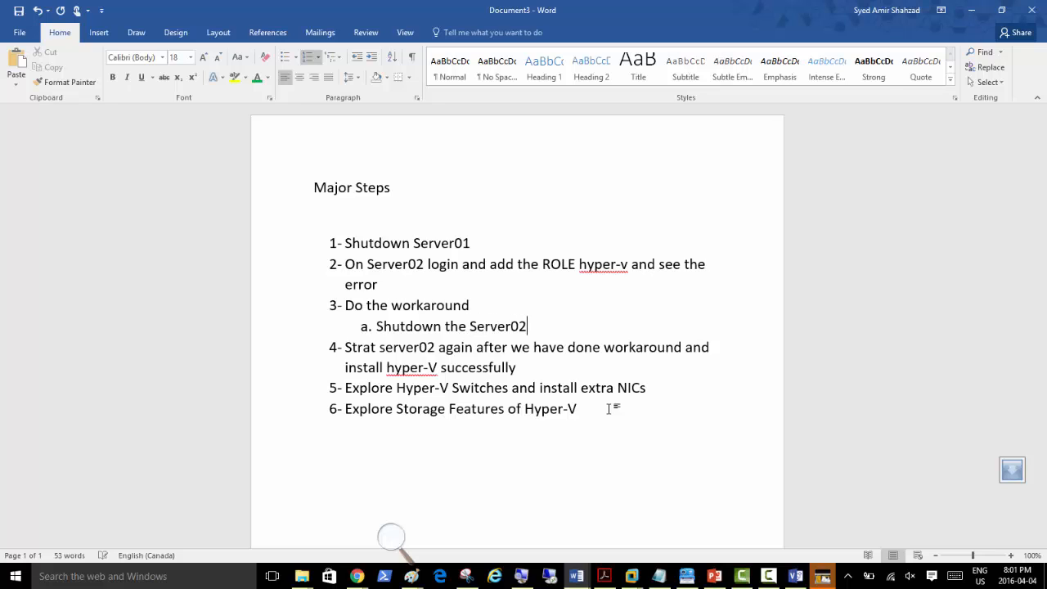
text(2)
key(Return)
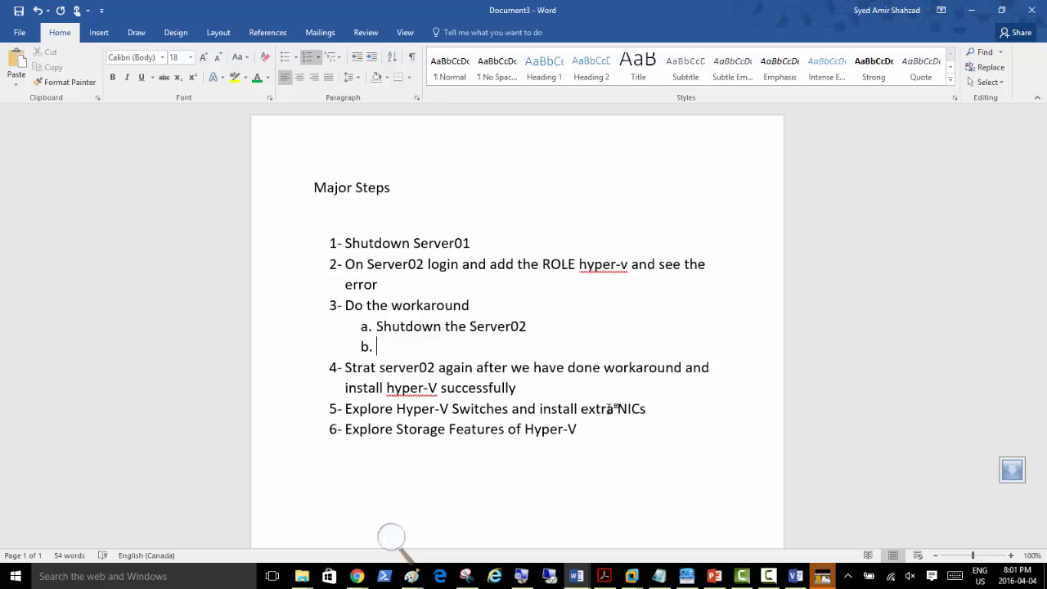
text(Open the pdf)
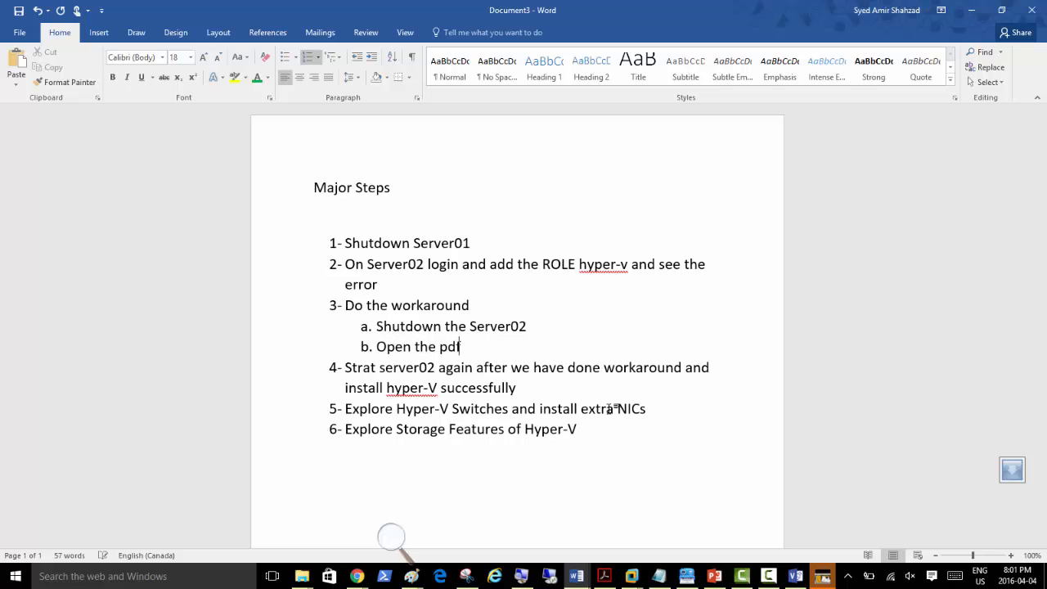
text(/doc in your email)
Step: Add sub-steps for going to the Server02 files folder and opening its .vmx
key(Return)
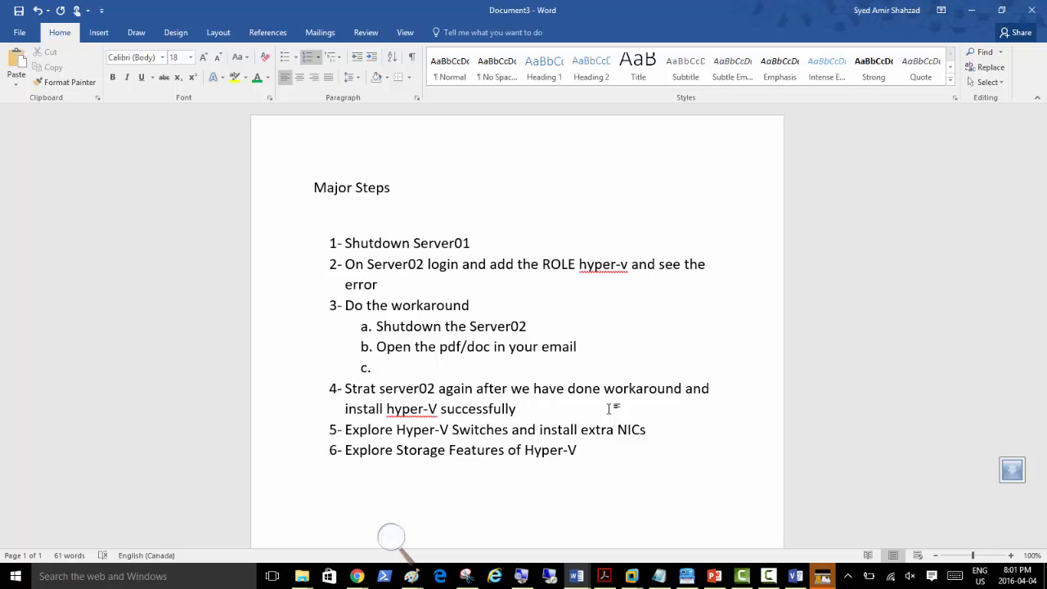
text(go to the folder )
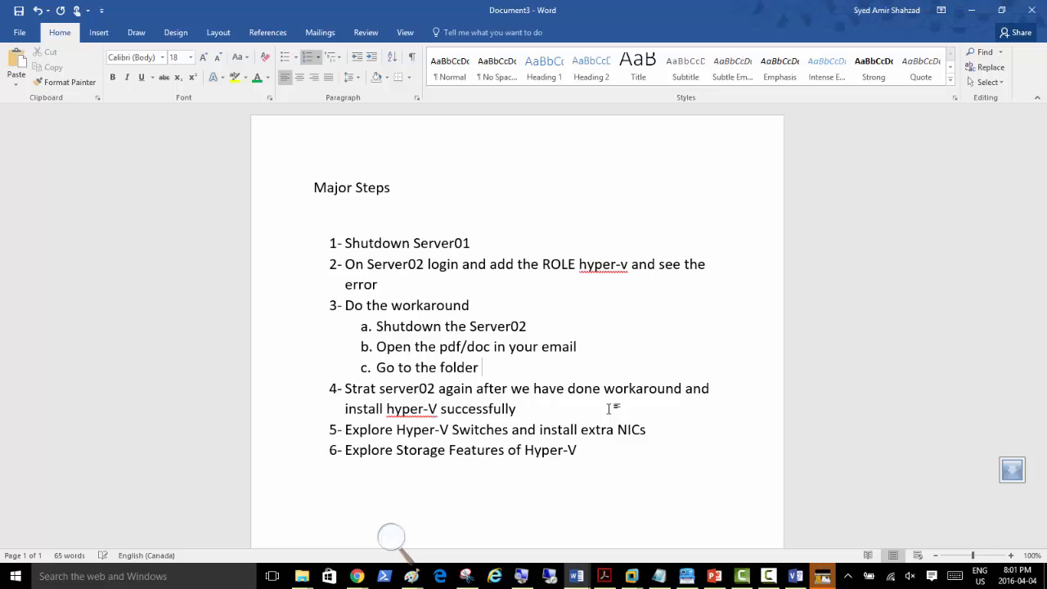
text(in your physic)
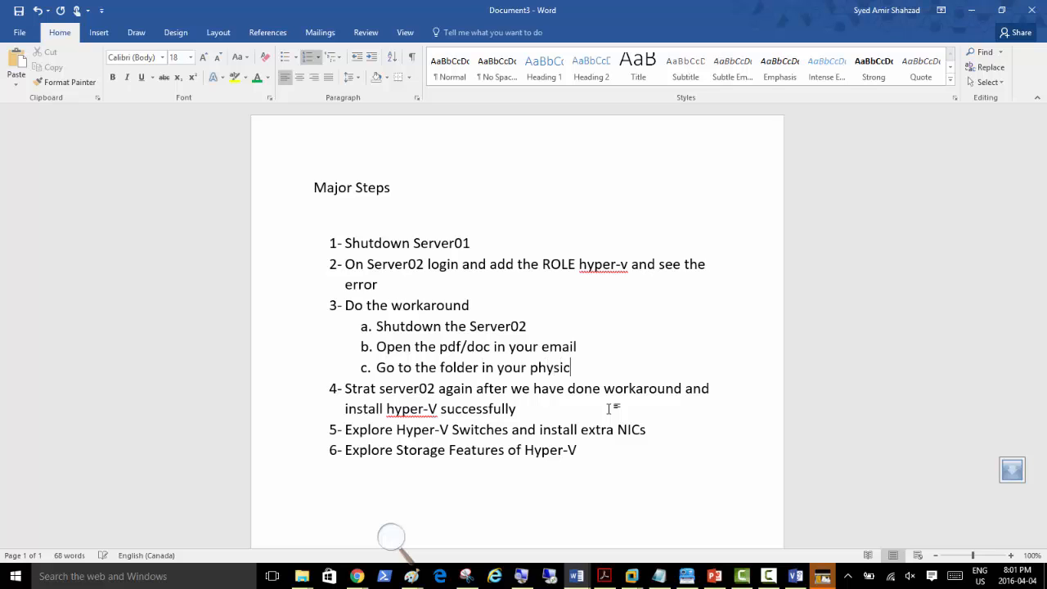
text(al machine where your)
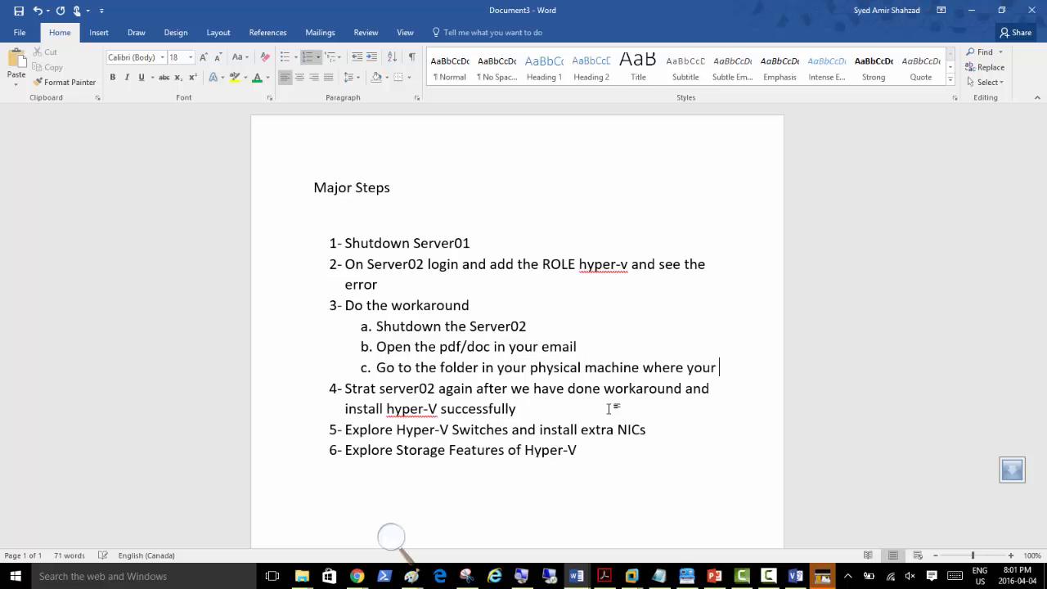
text( Server02 )
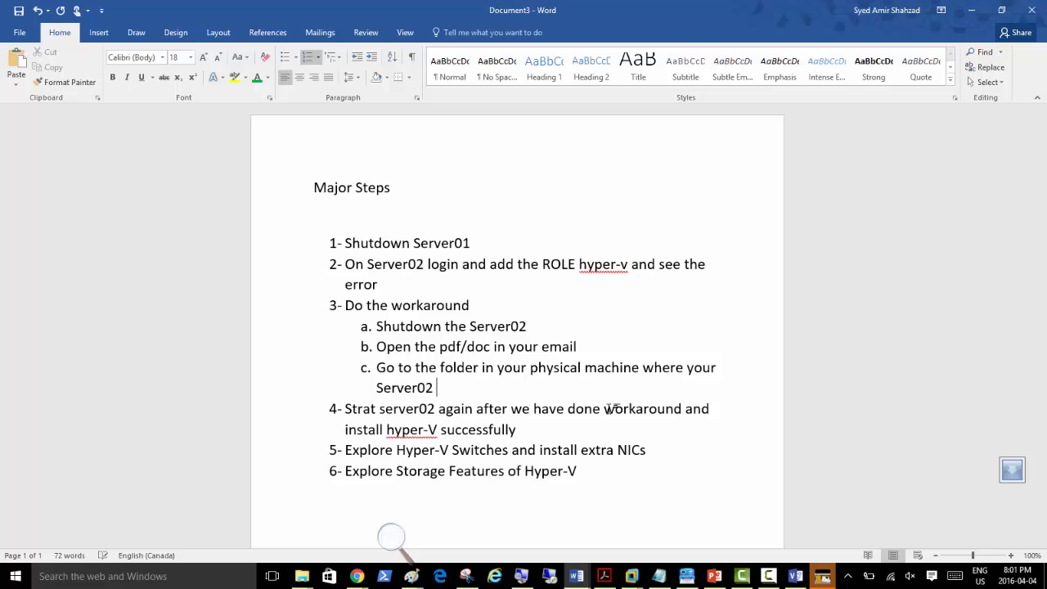
text(files are)
key(Return)
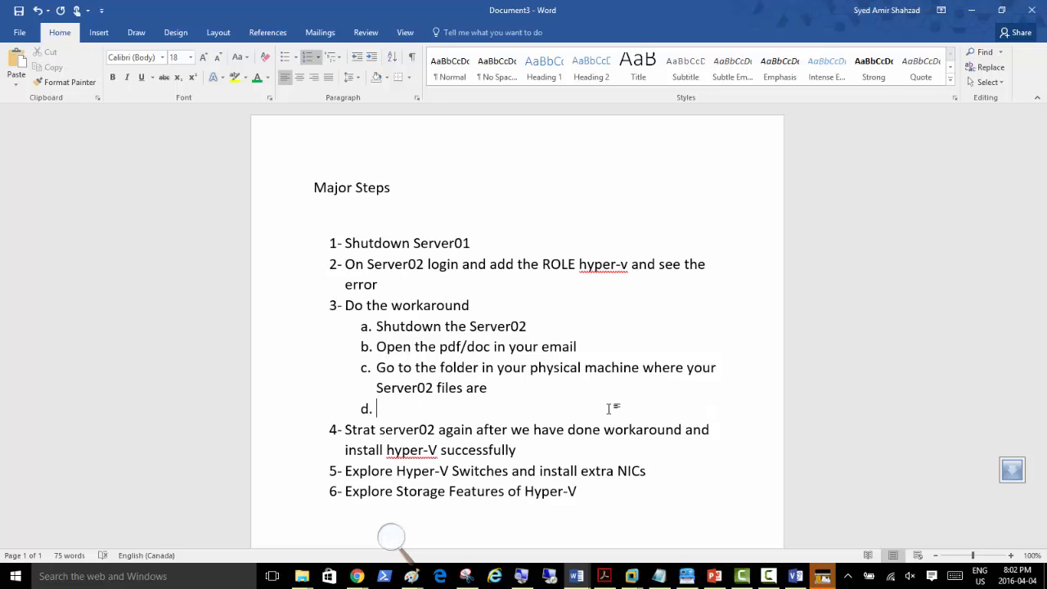
text(open .vmx  f)
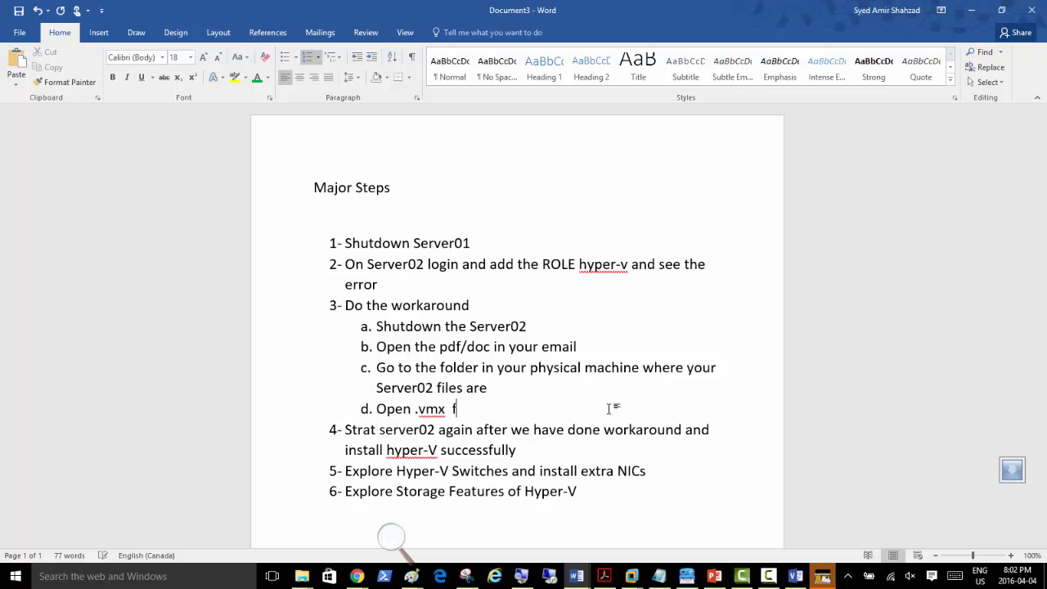
text(or this server02)
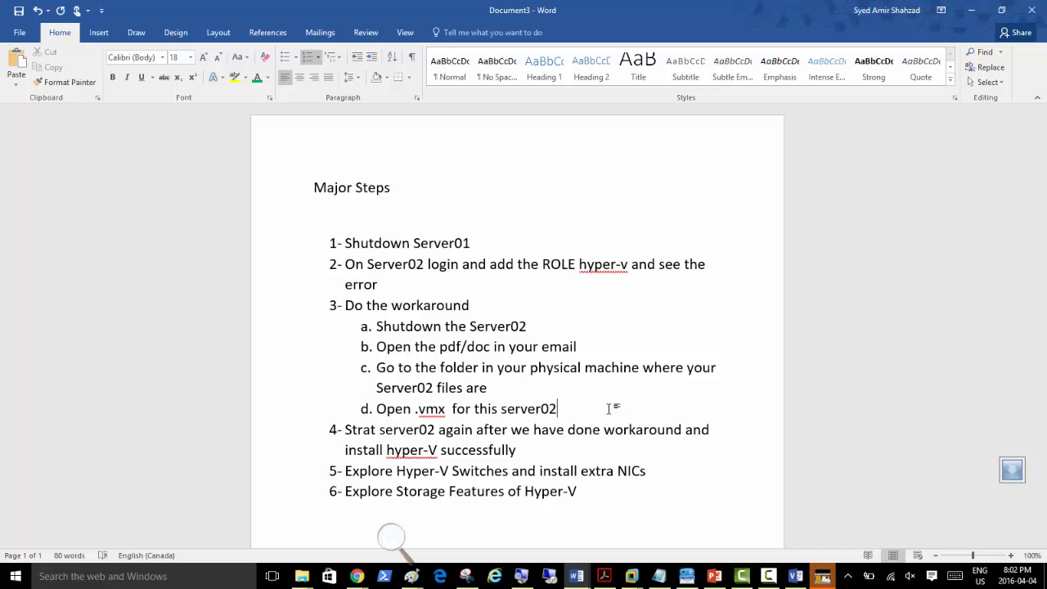
Step: Add sub-steps e–g: three code lines into the .vmx, check two processor options, start your VM
key(Return)
text(Add t)
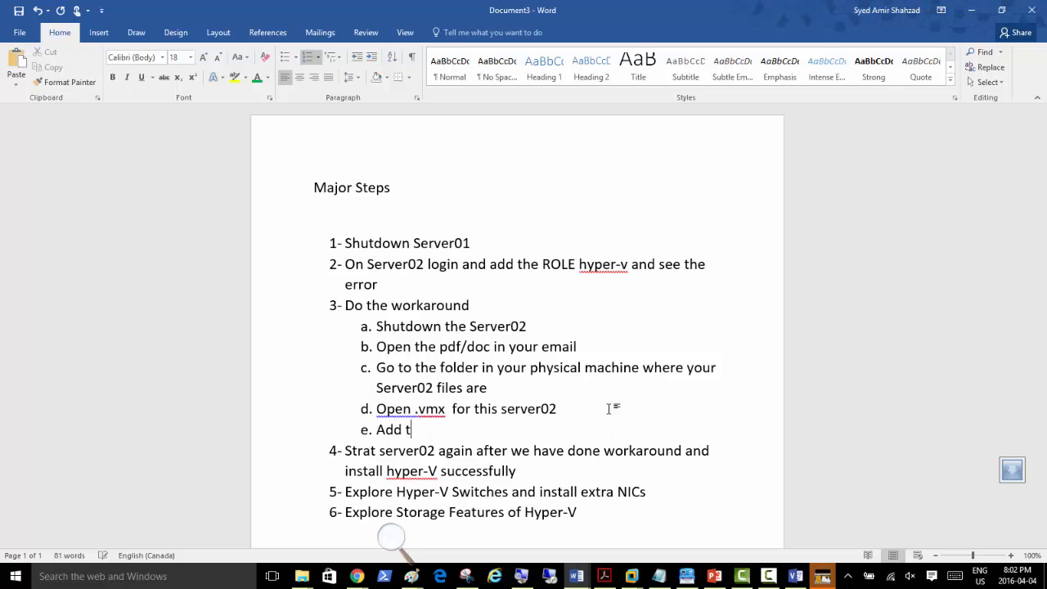
text(hree lines of code from that pdf)
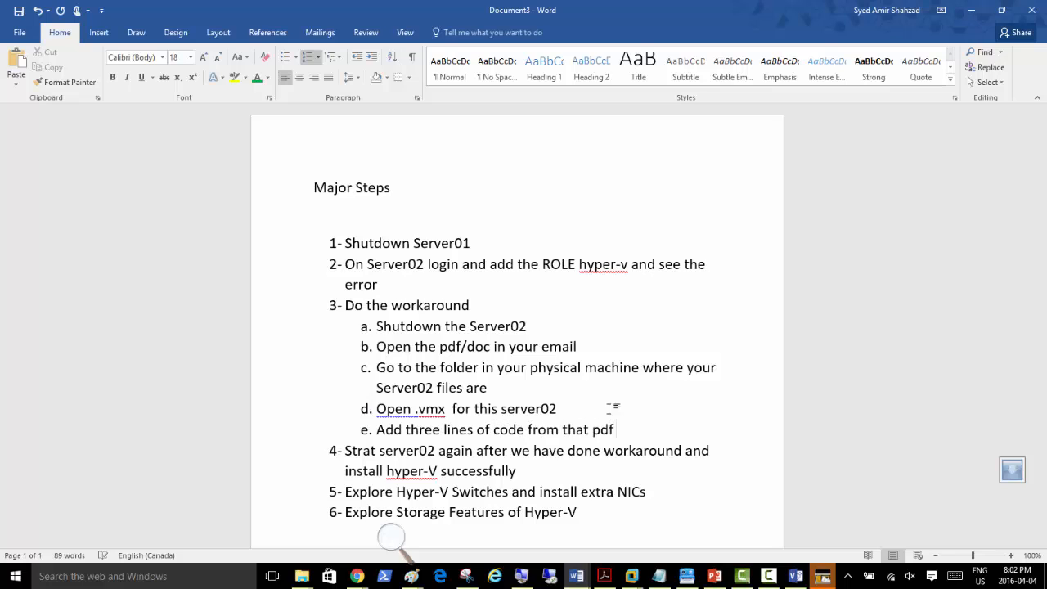
text( to this .vmx file)
key(Return)
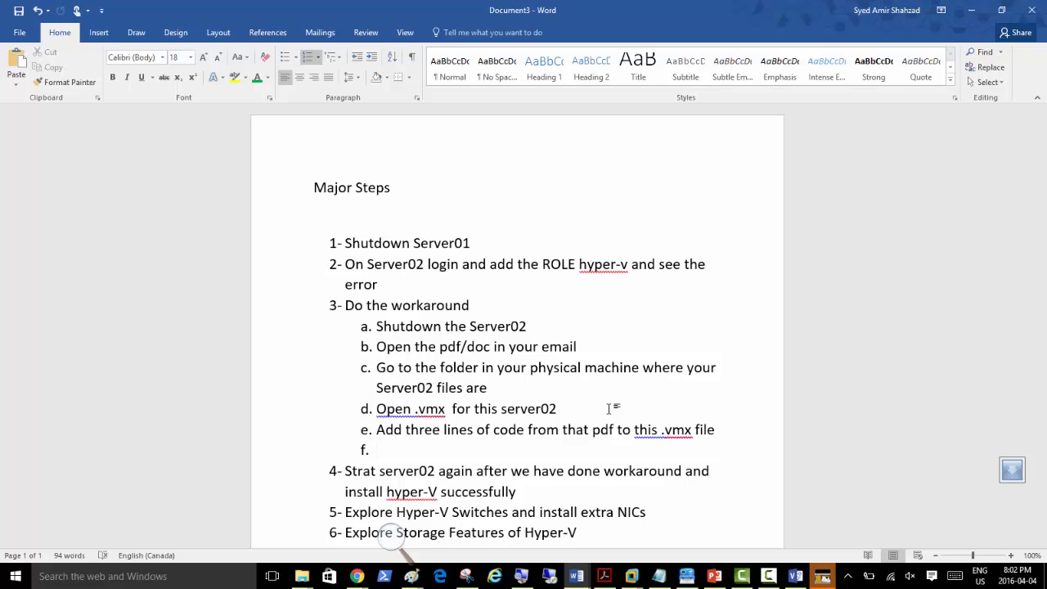
text(Also check two opt)
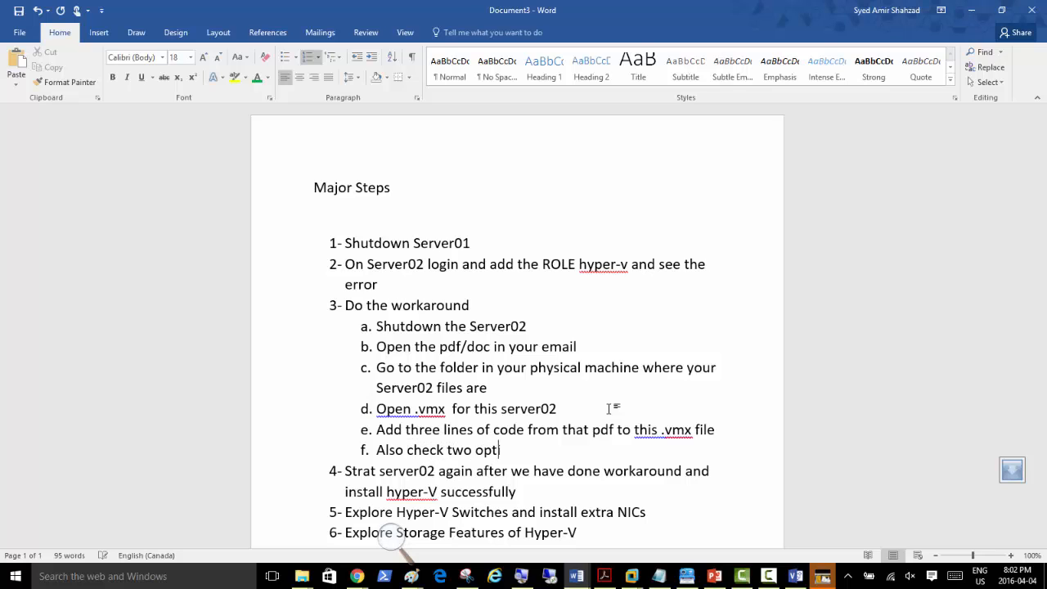
text(ions in the procressoir)
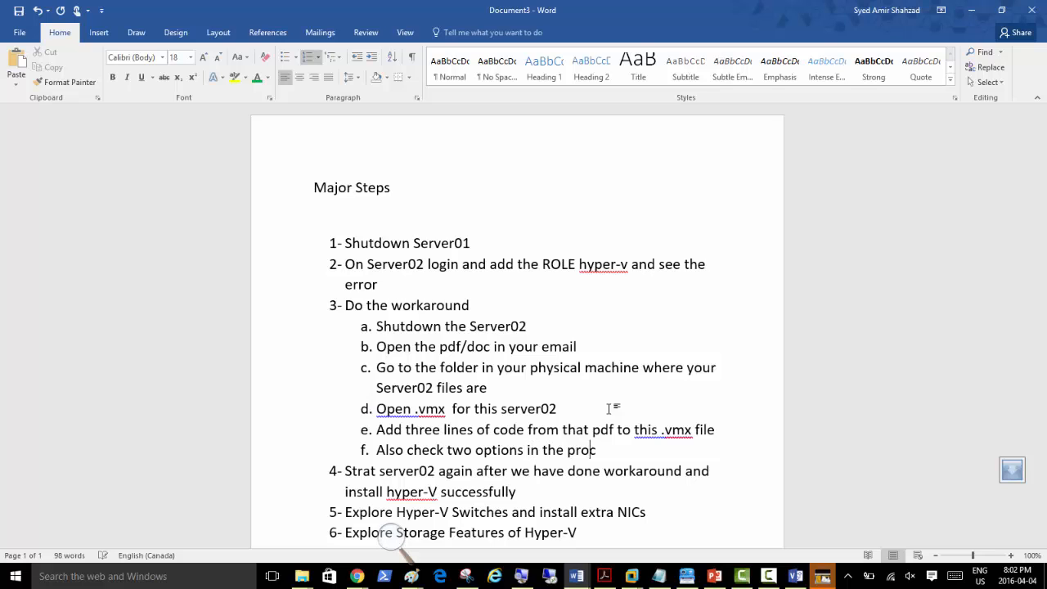
key(BackSpace)
key(BackSpace)
text(ressor)
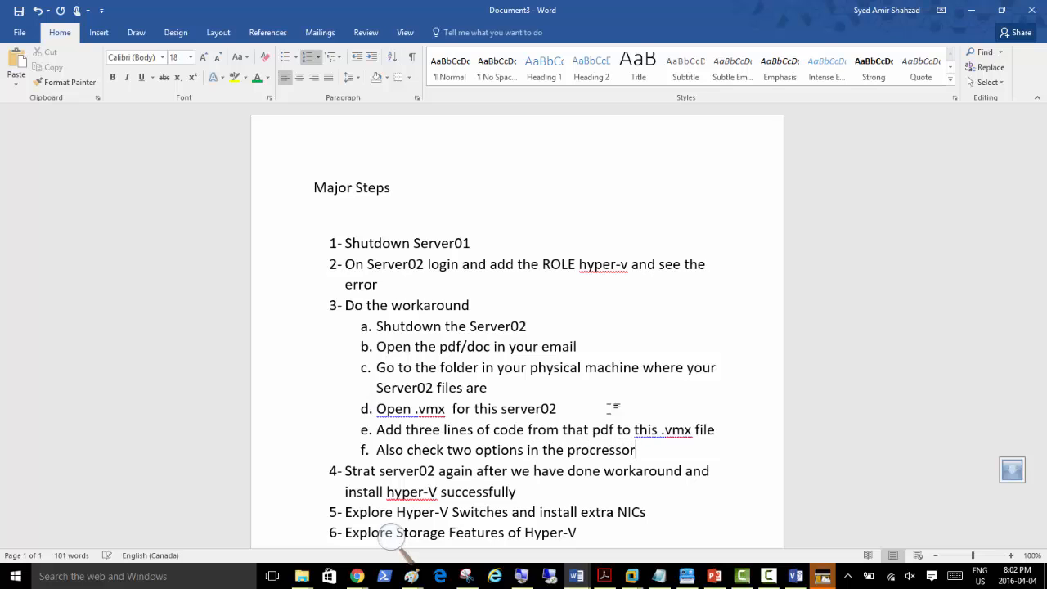
key(Return)
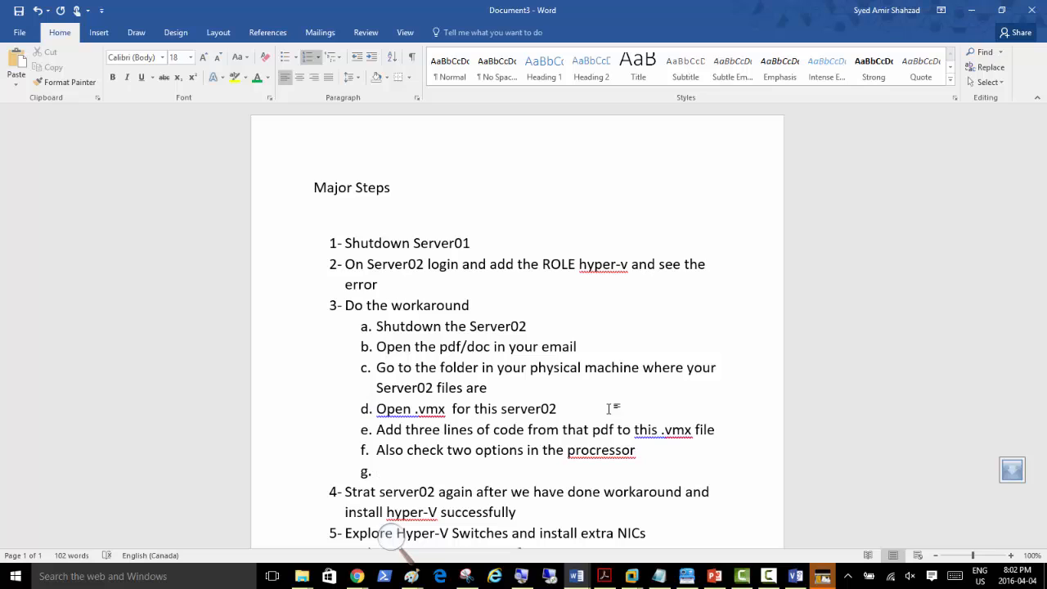
text(Start your VM)
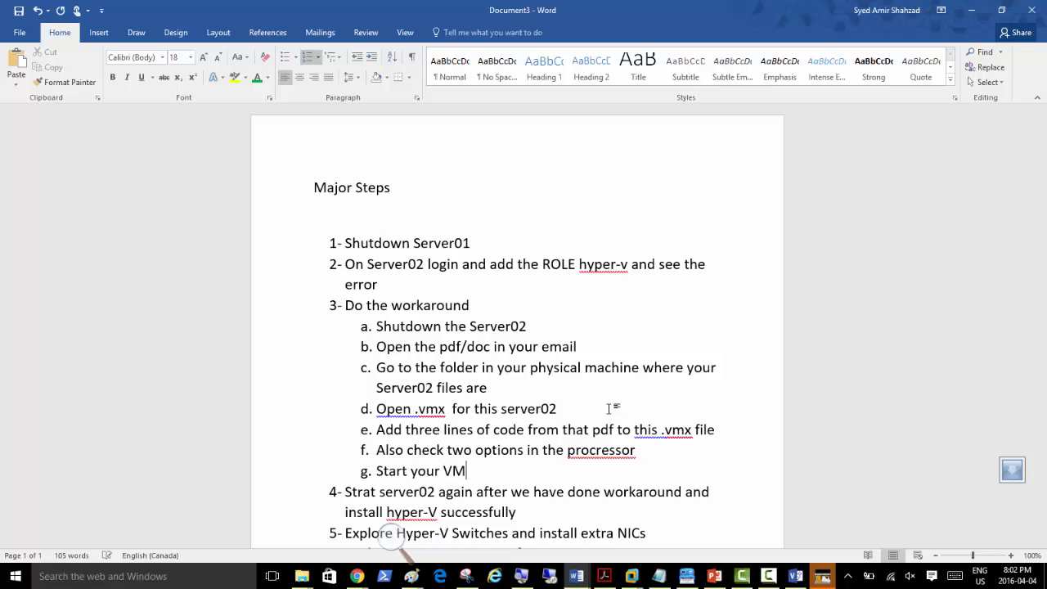
text( and now hyper-V s)
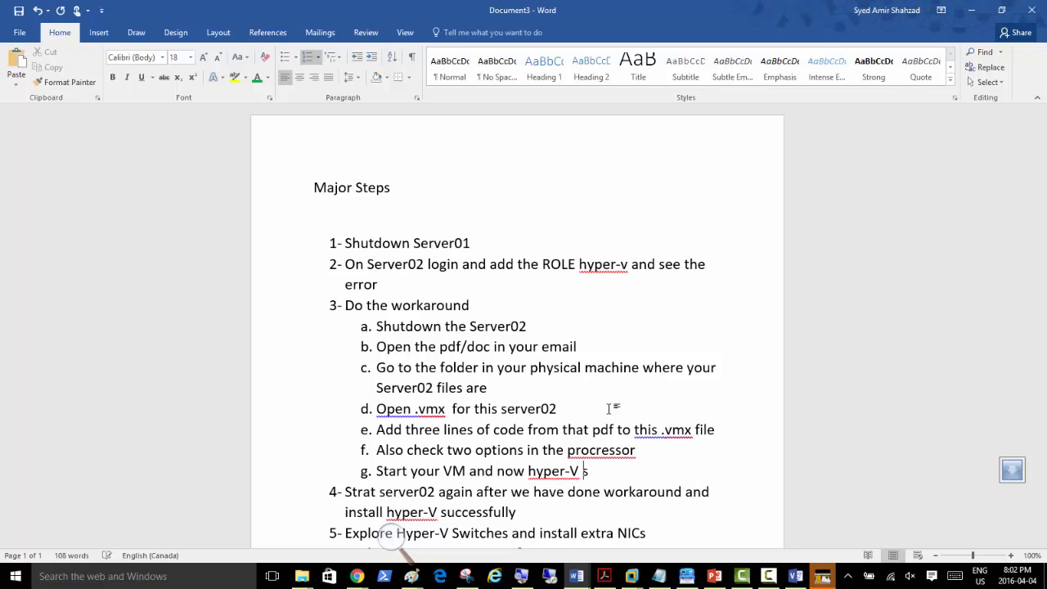
text(hould run successfully)
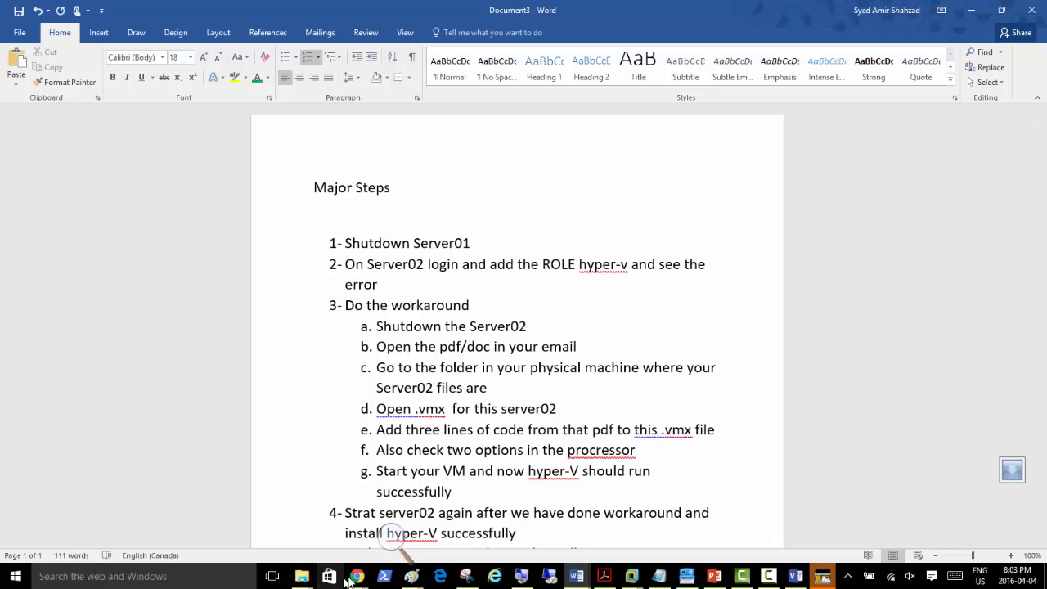
Step: Open the Hyper-V-WorkAround PDF from the 70-410-HyPer-V folder
mouse_move(303, 577)
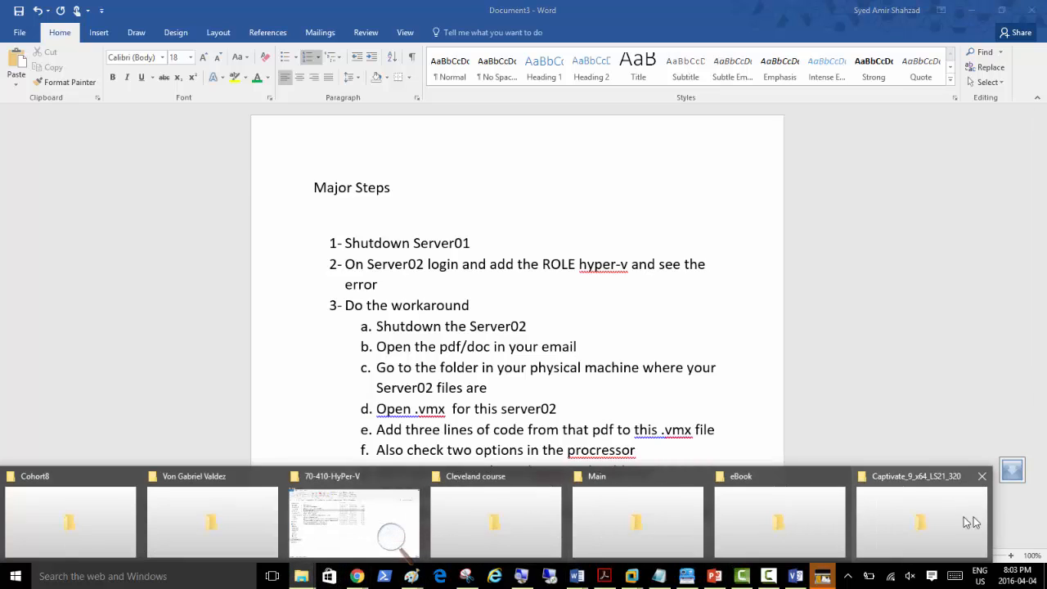
click(351, 524)
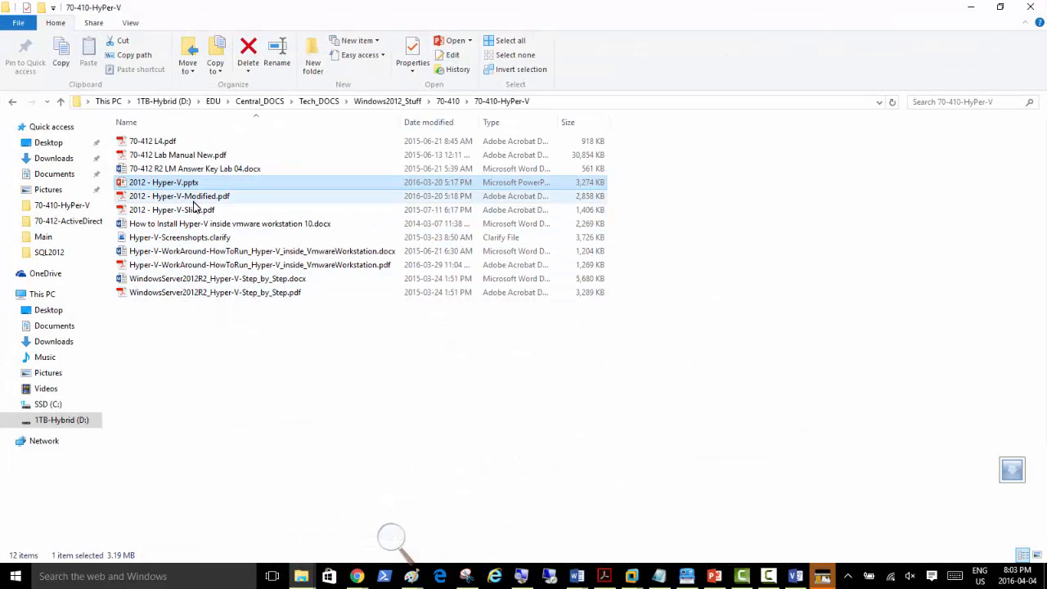
double_click(246, 265)
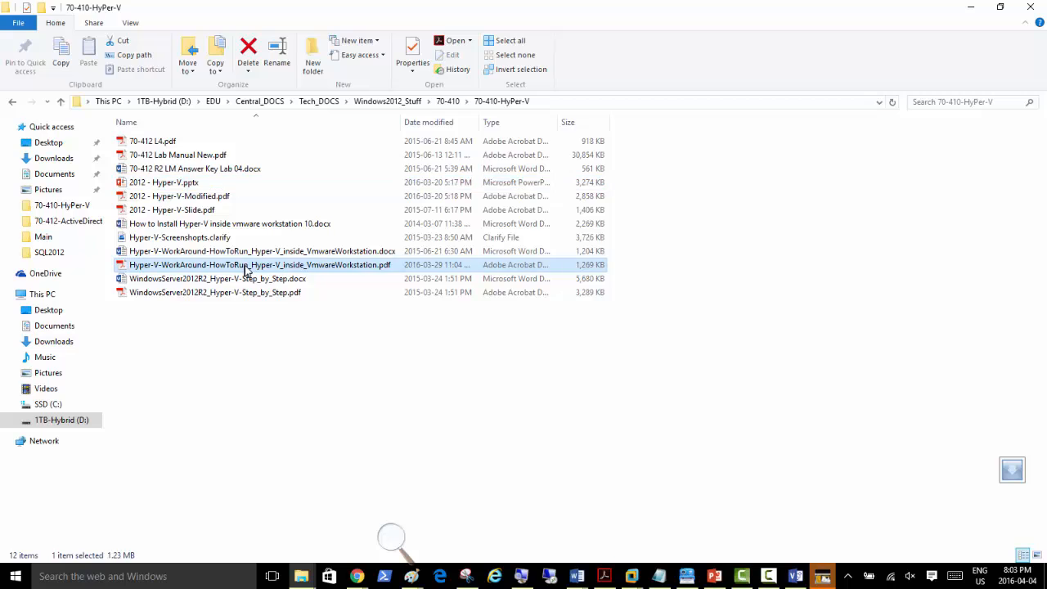
Step: Scroll the workaround PDF past the validation error pages to page 4's instruction on opening the .vmx file
scroll(314, 343, down, 10)
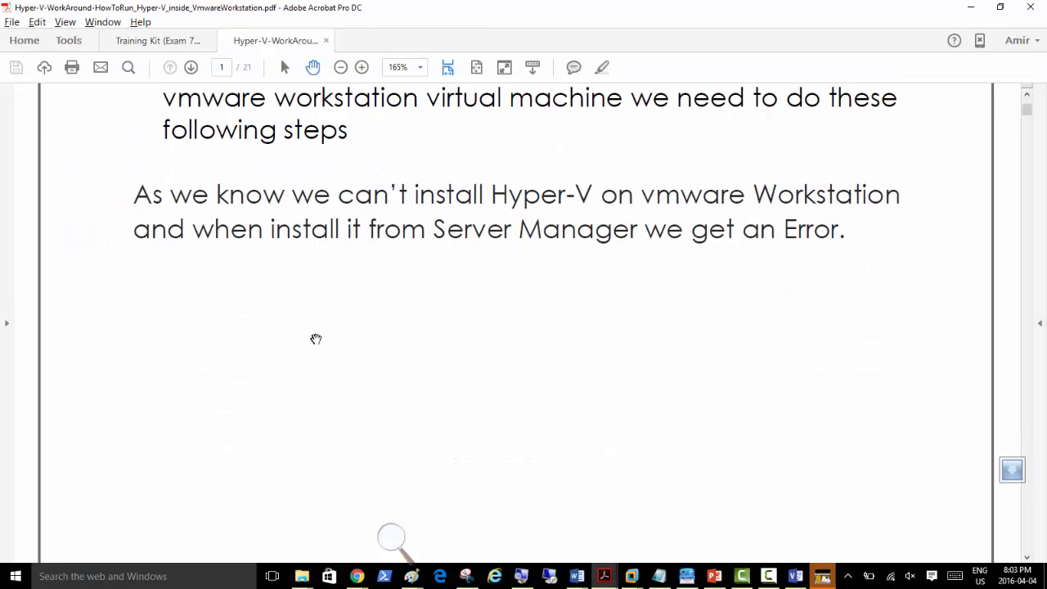
scroll(314, 344, down, 12)
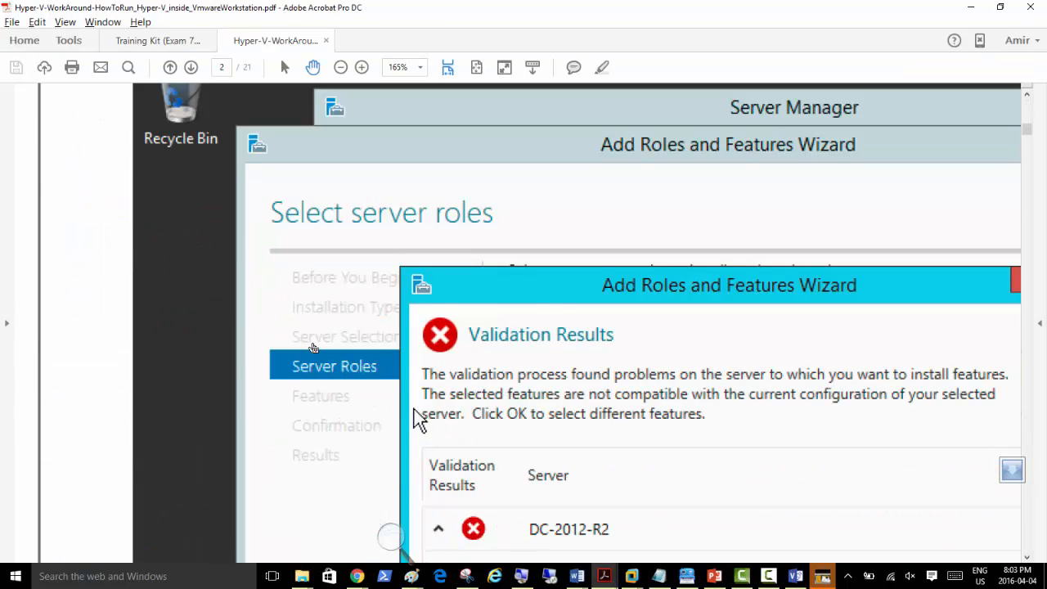
scroll(313, 347, down, 5)
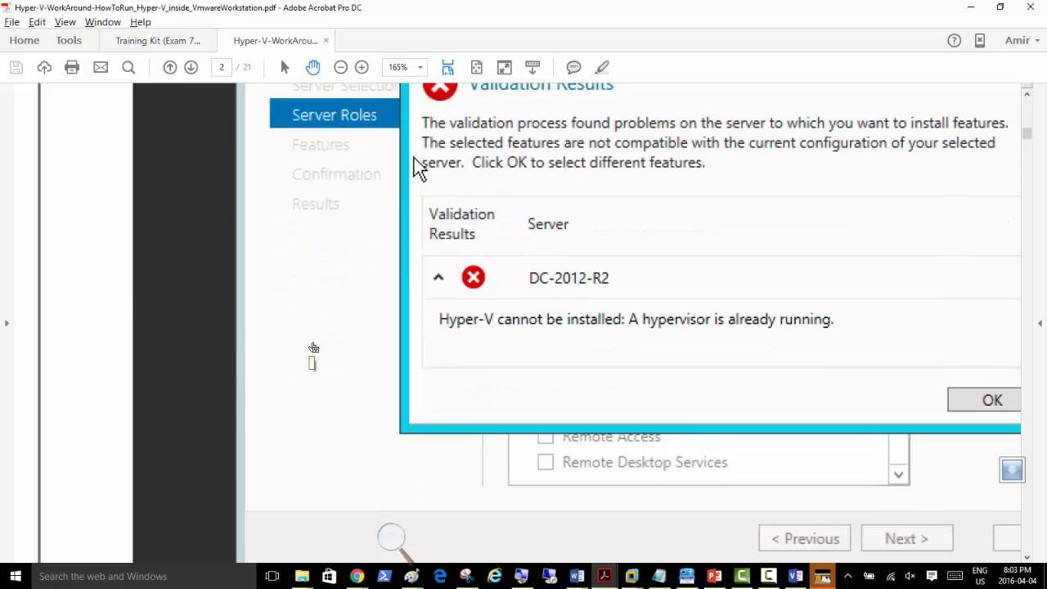
scroll(313, 348, down, 15)
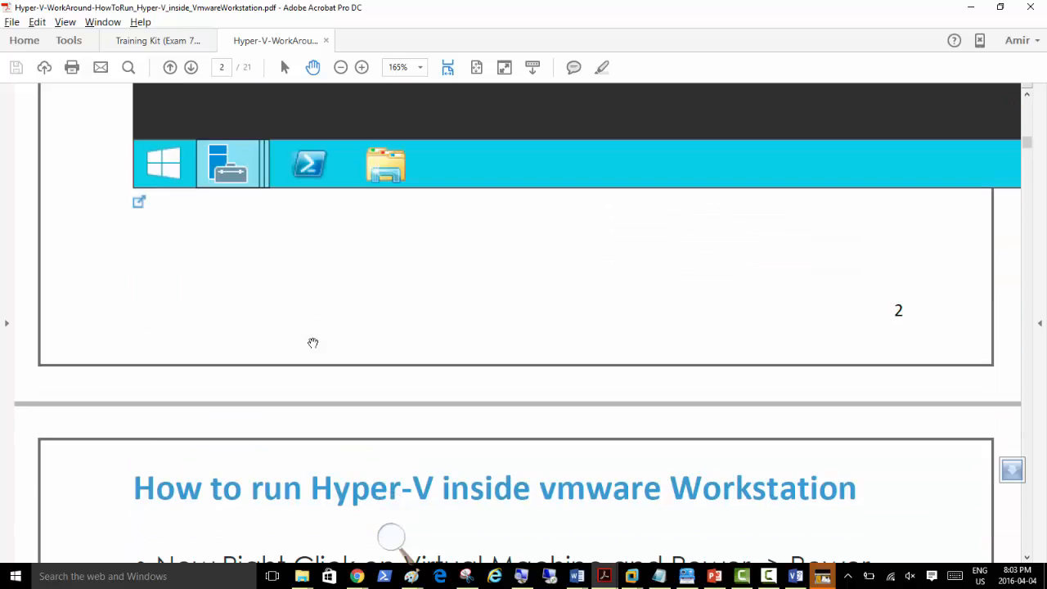
scroll(314, 347, down, 15)
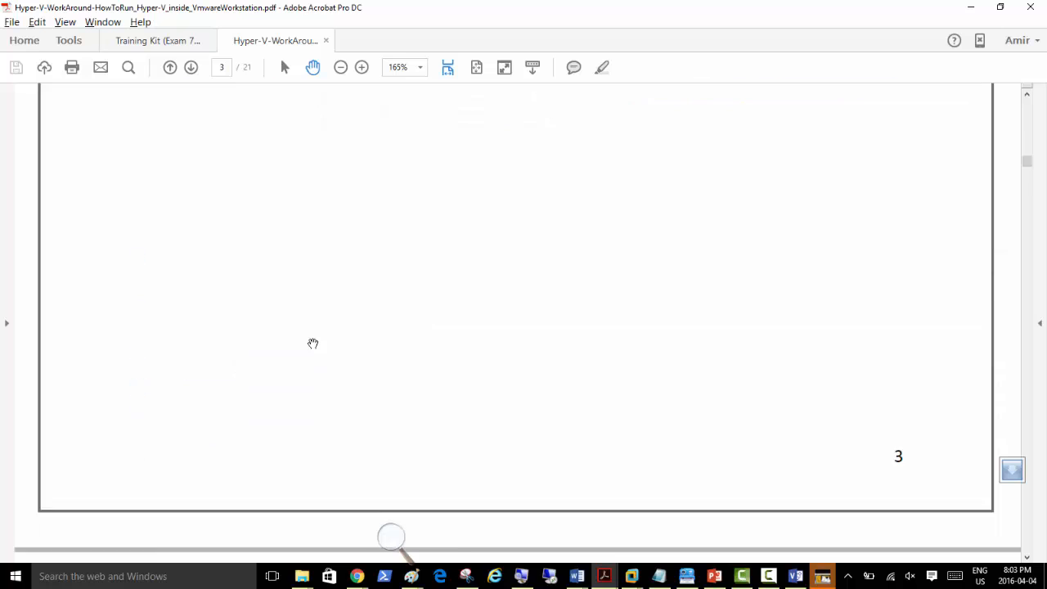
scroll(313, 347, down, 10)
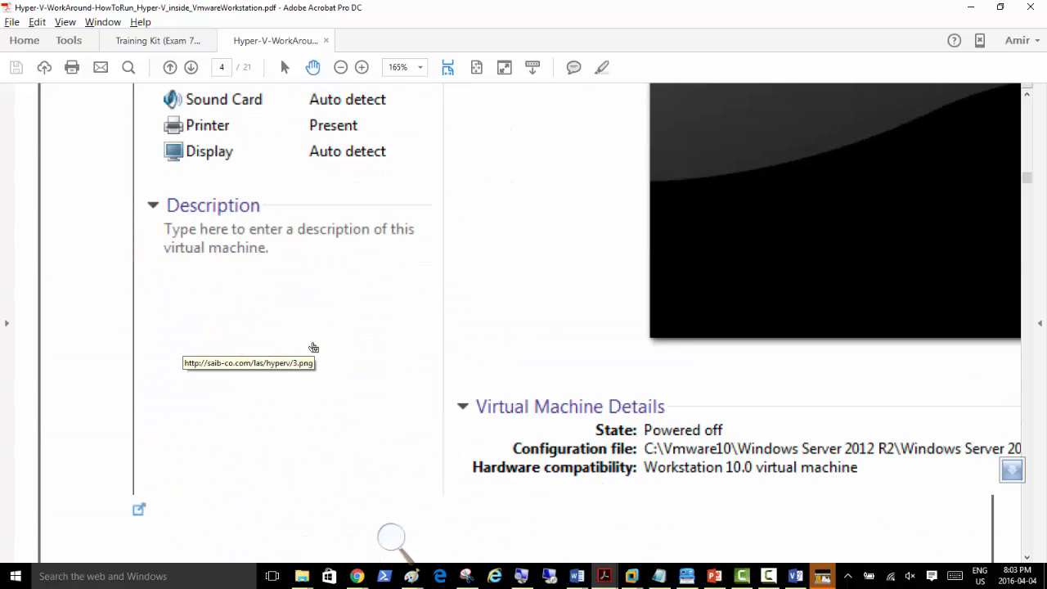
scroll(314, 348, up, 10)
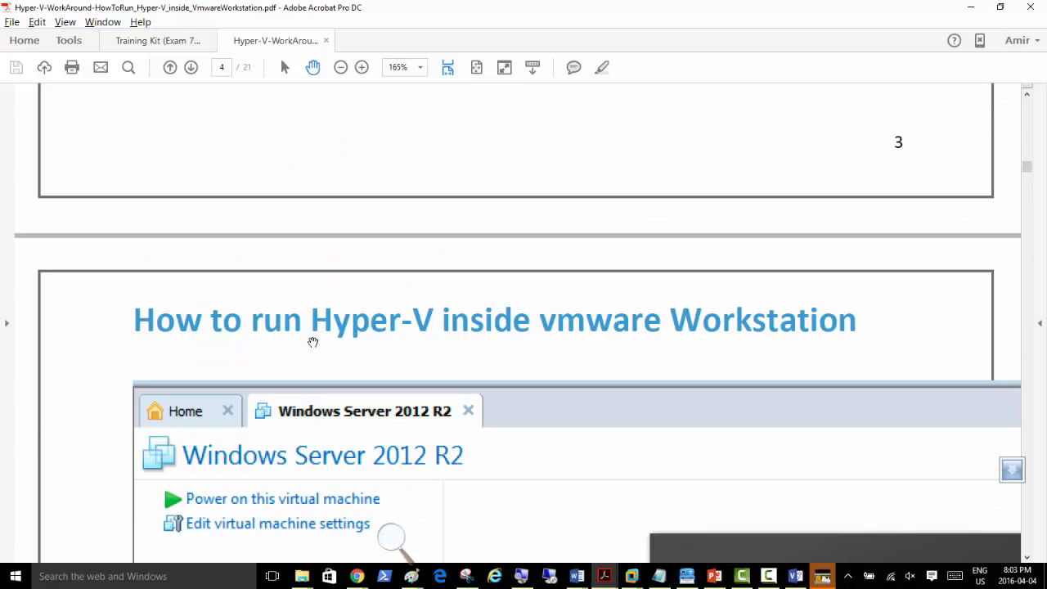
scroll(312, 342, down, 10)
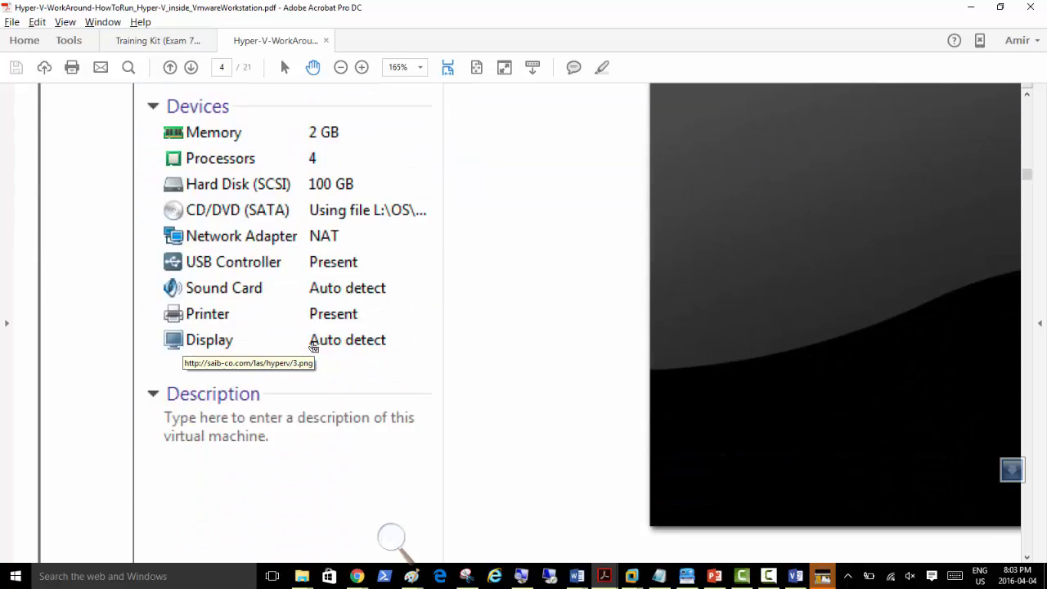
scroll(313, 348, down, 3)
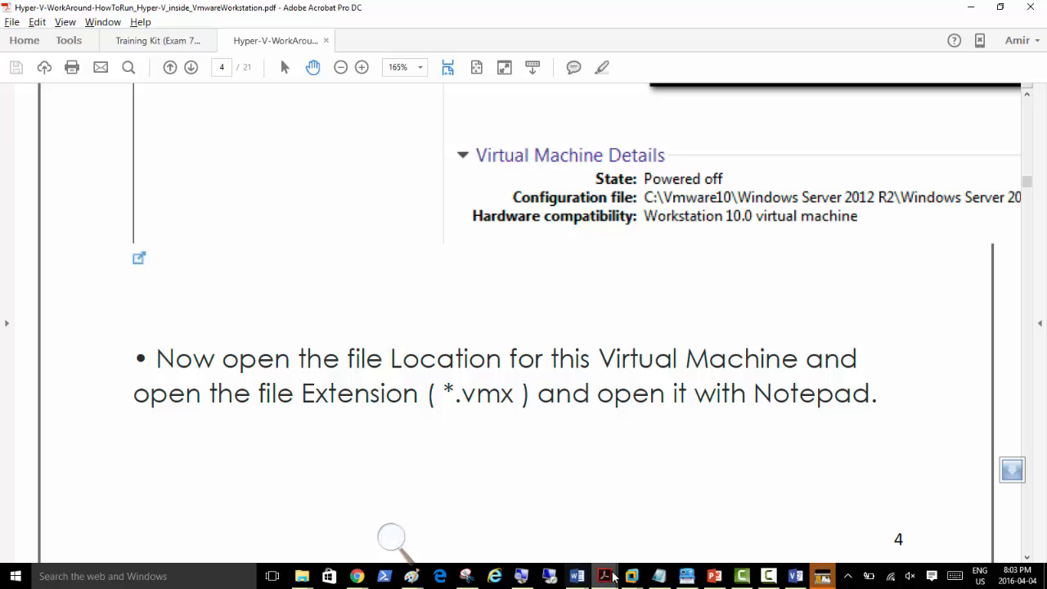
mouse_move(631, 578)
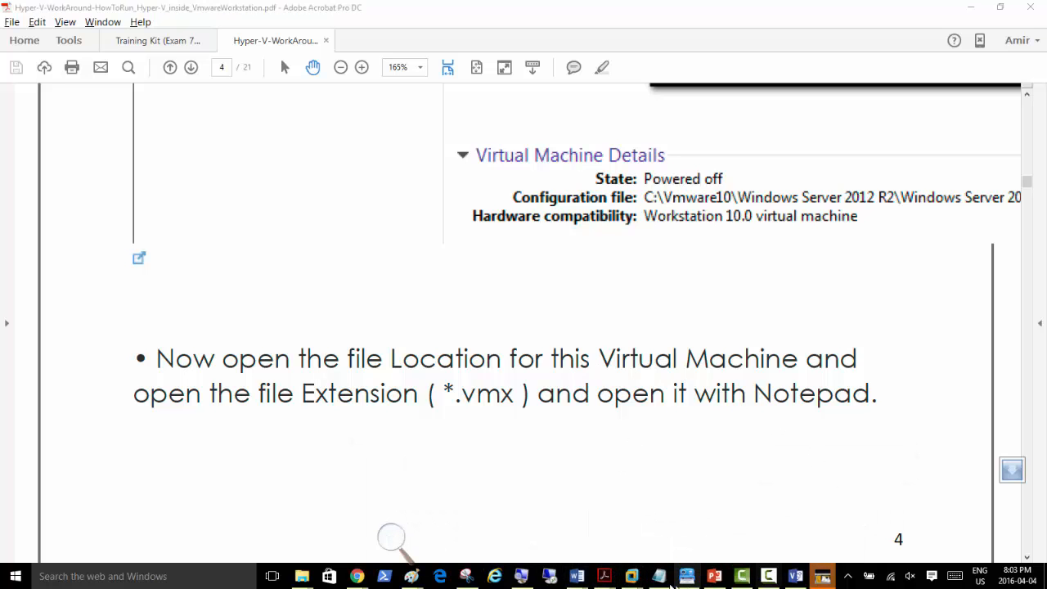
Step: Bring the Server02-70-410 VM forward in VMware Workstation and show its tab's context menu
click(840, 513)
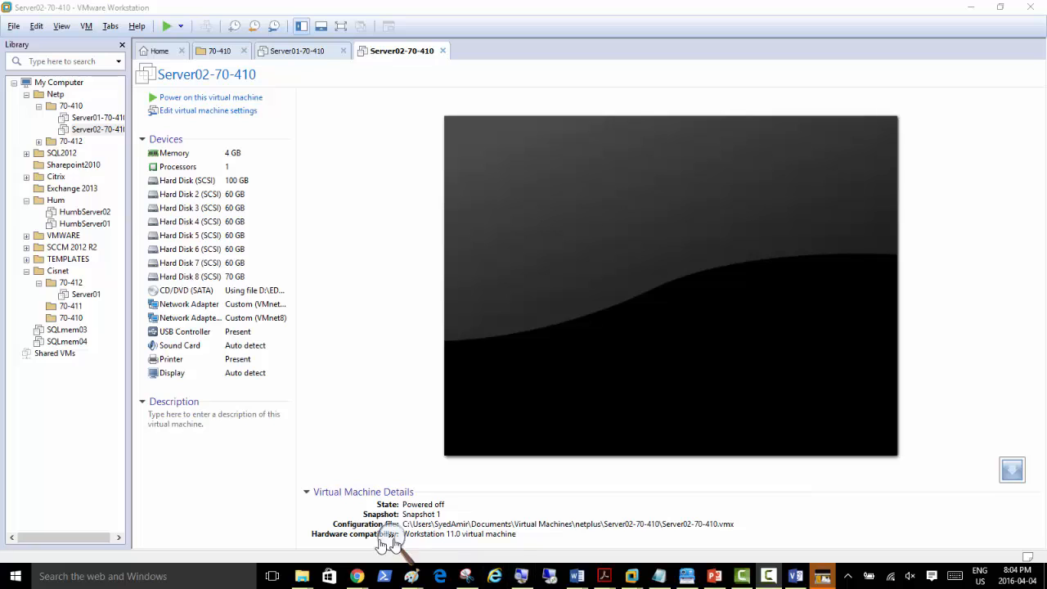
click(391, 536)
click(406, 546)
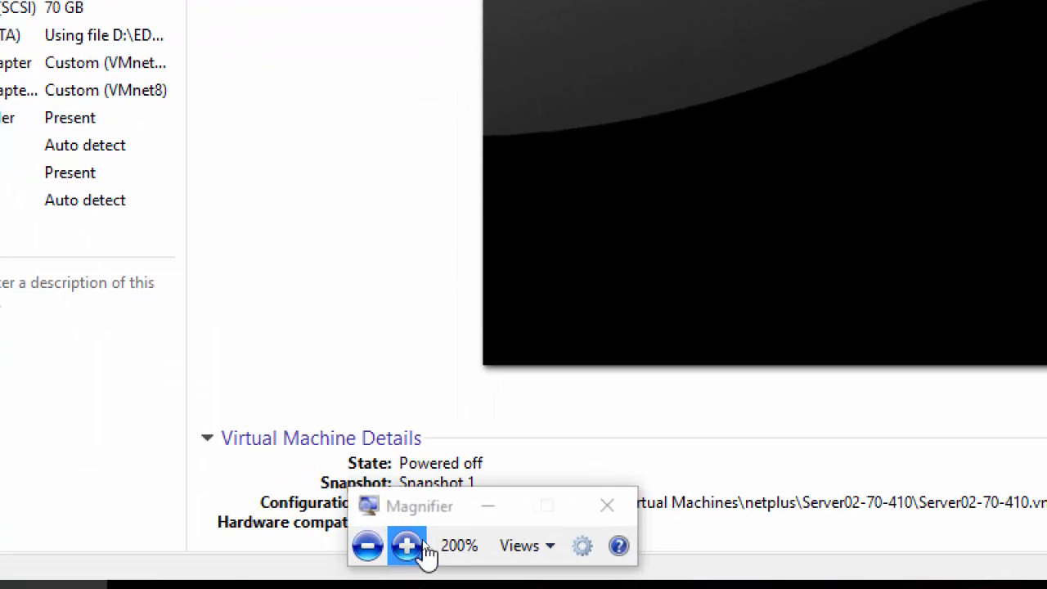
click(500, 518)
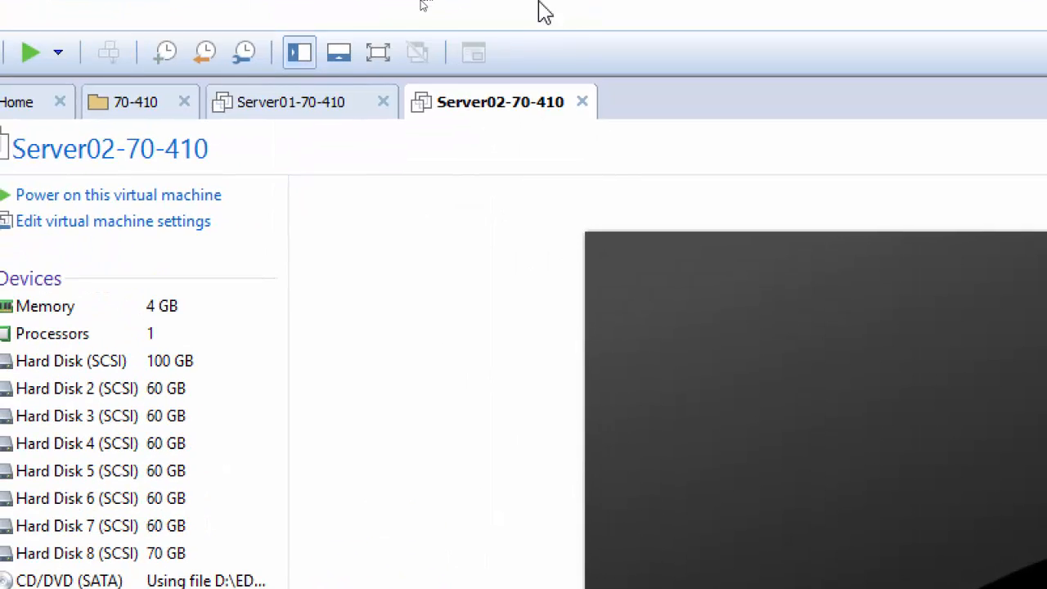
right_click(453, 106)
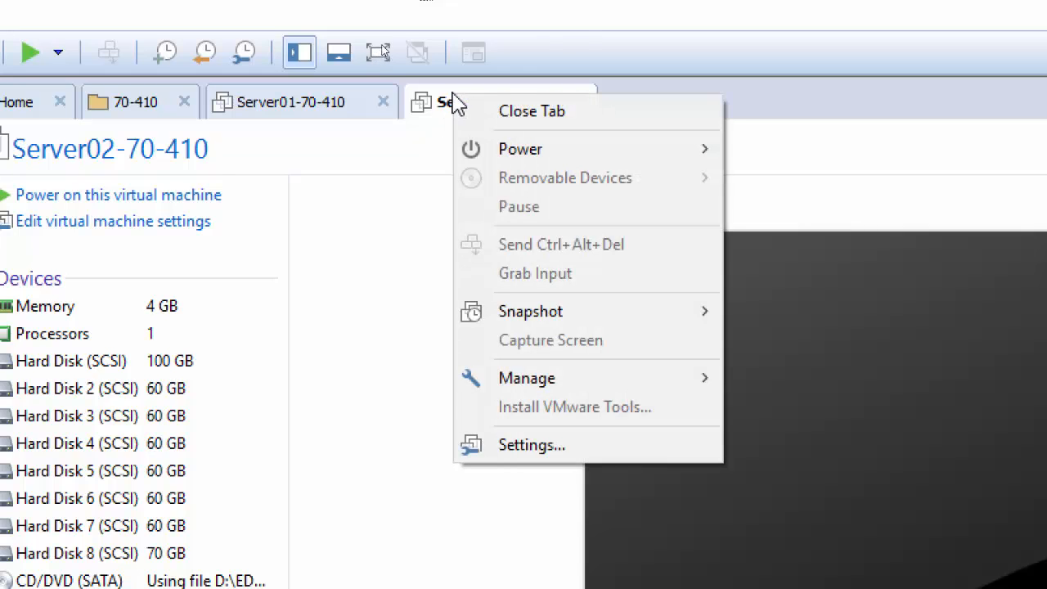
click(580, 32)
right_click(532, 107)
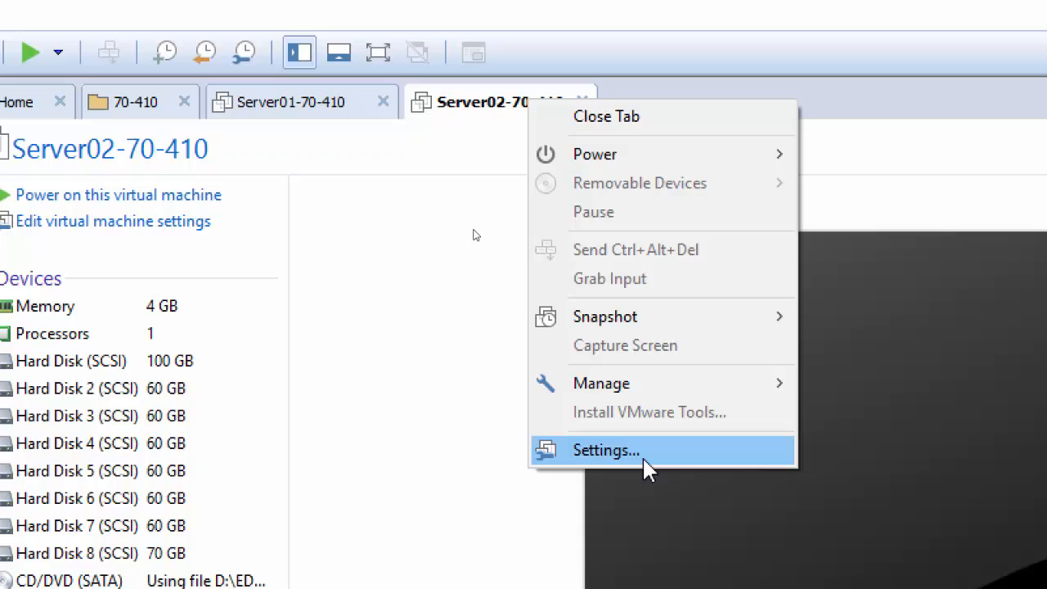
Step: Copy Server02-70-410's working directory path from the Options page of its VM Settings
click(643, 457)
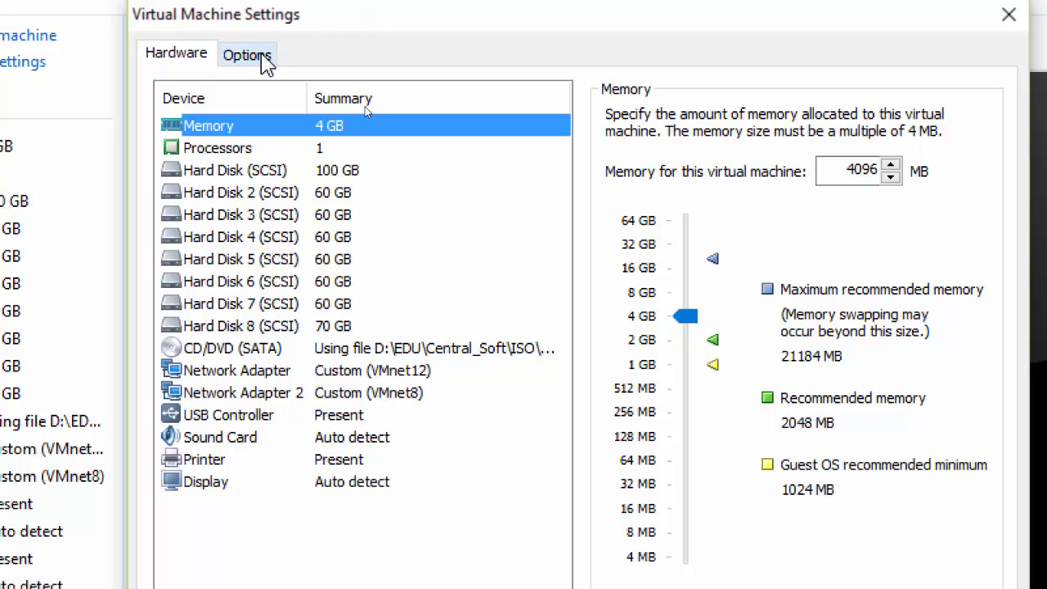
click(262, 59)
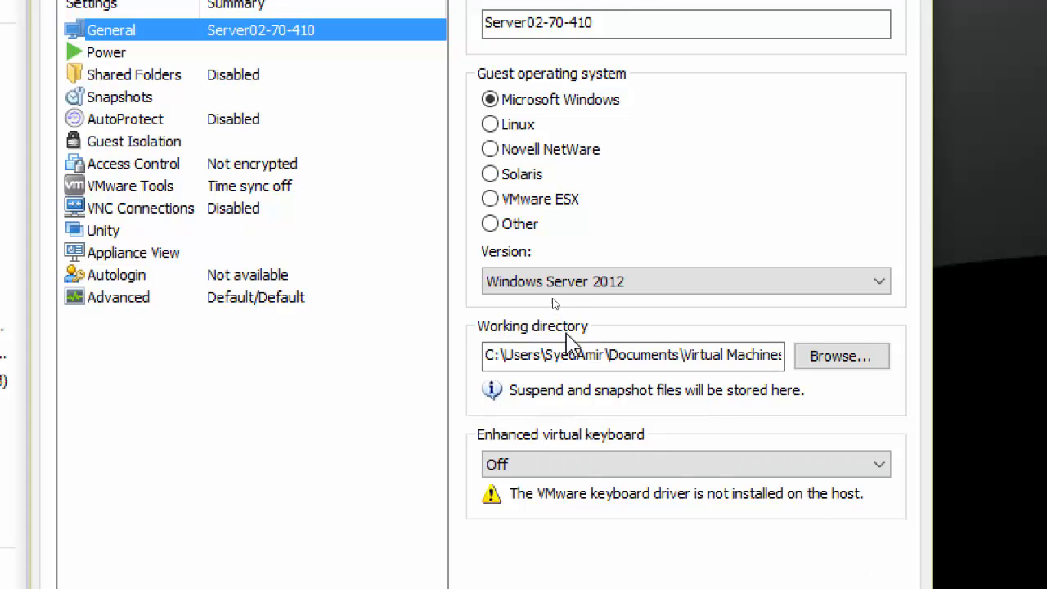
click(494, 355)
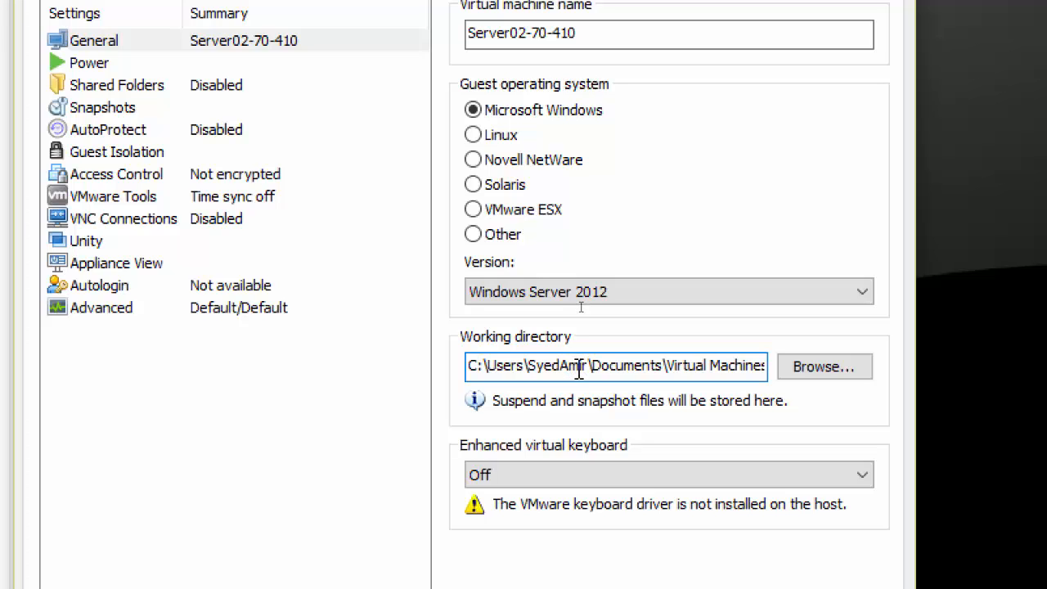
key(ctrl+a)
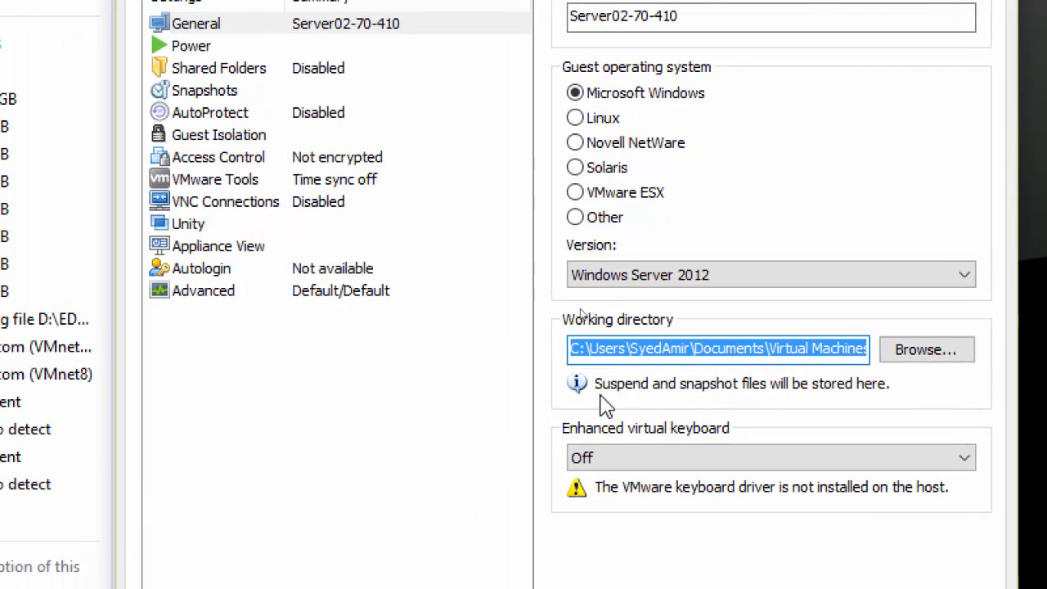
right_click(650, 349)
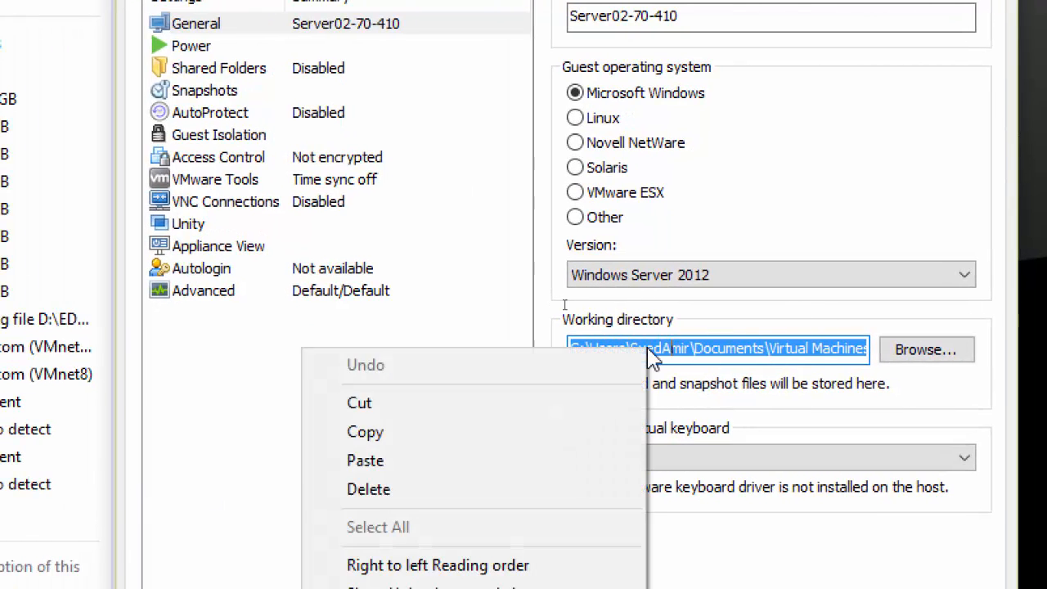
click(444, 434)
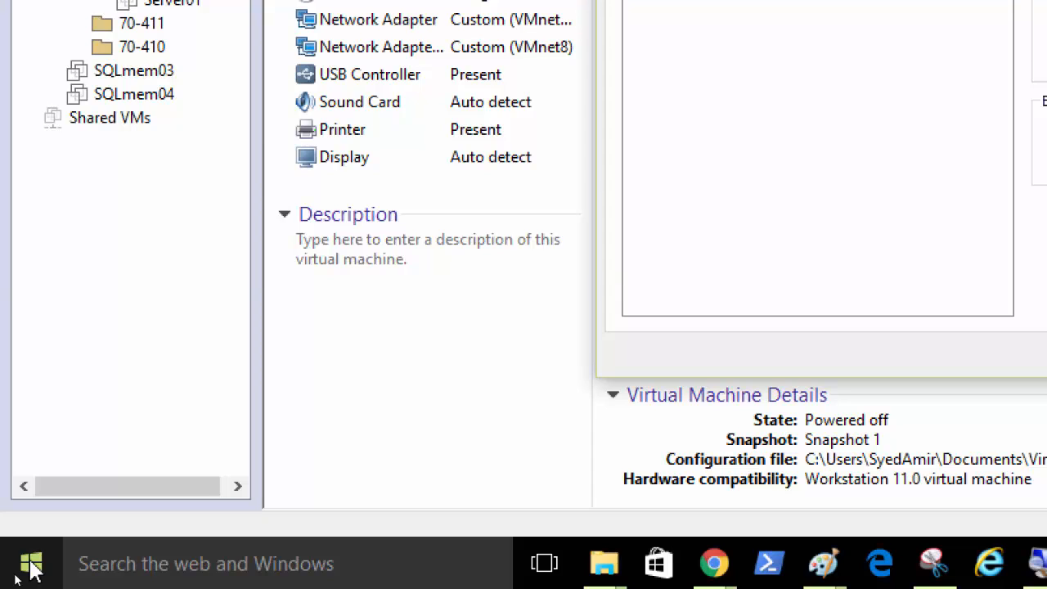
Step: Paste the copied VM path into the Run dialog to open the Server02-70-410 folder
key(super+r)
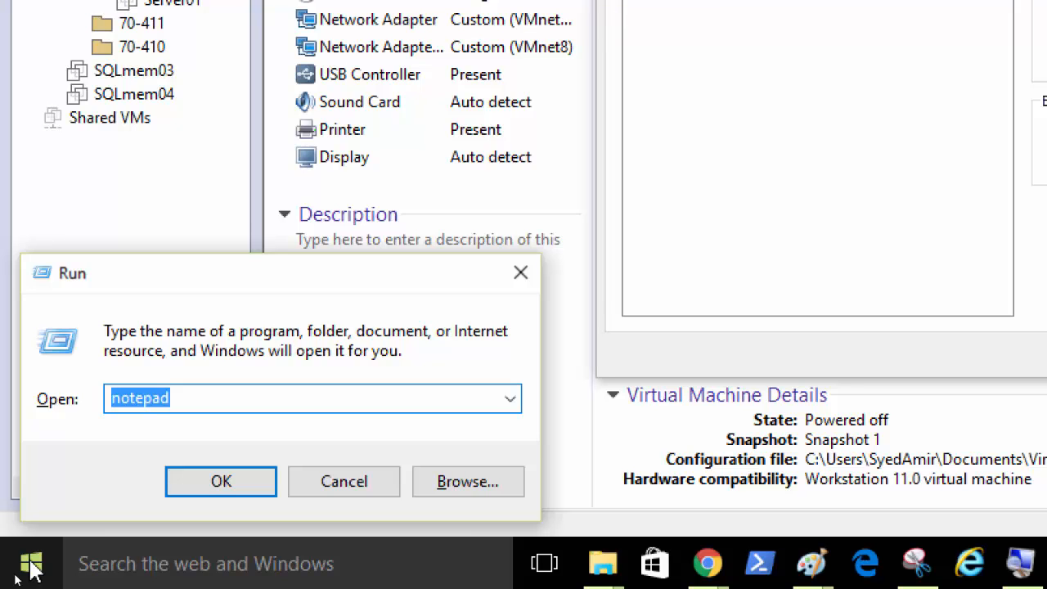
right_click(150, 406)
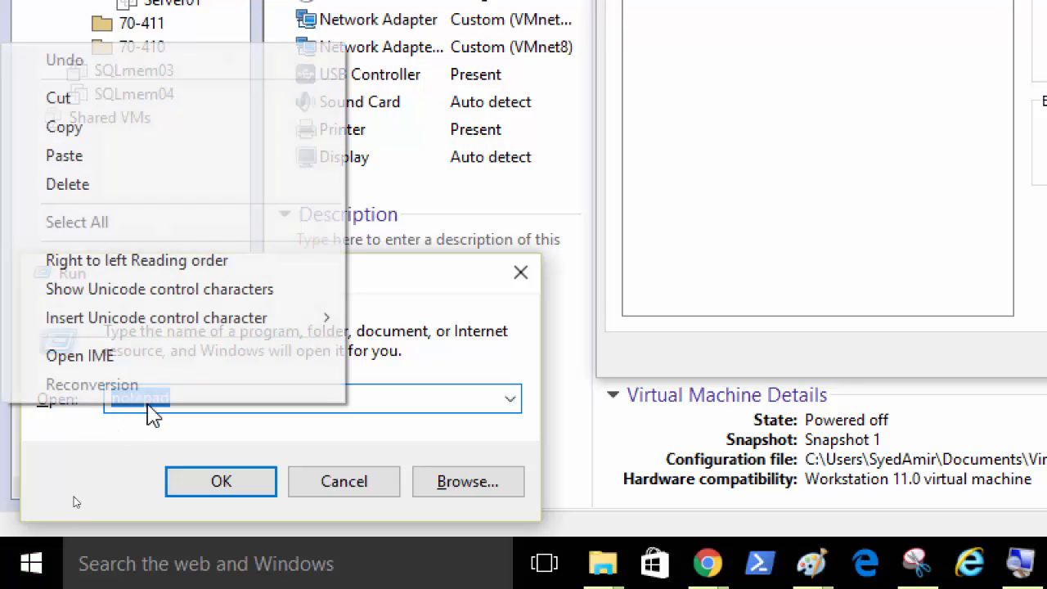
click(85, 158)
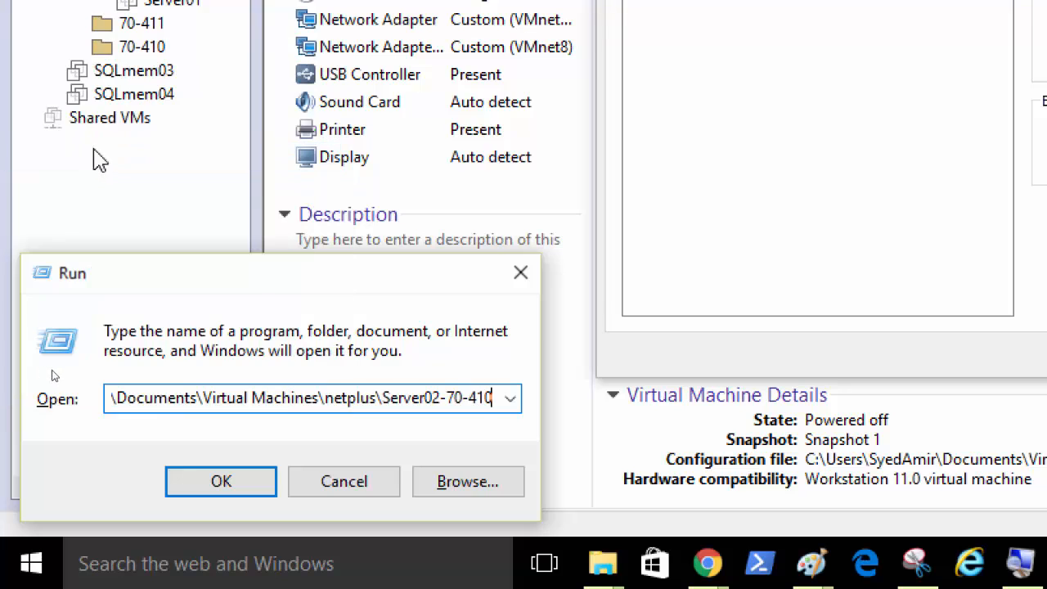
click(218, 486)
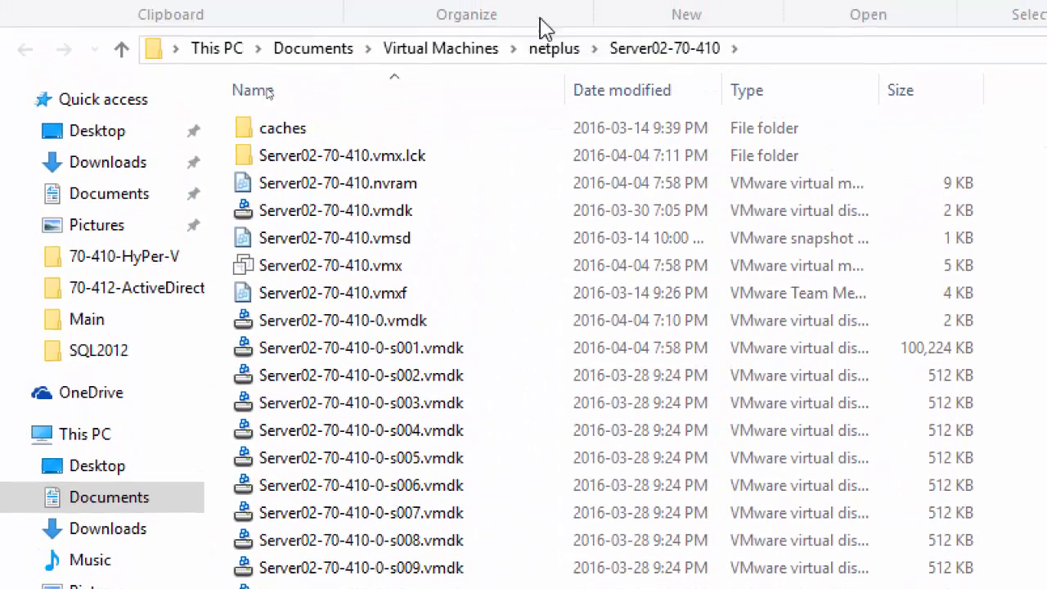
Step: Select the Server02-70-410.vmx configuration file in the VM folder
click(426, 280)
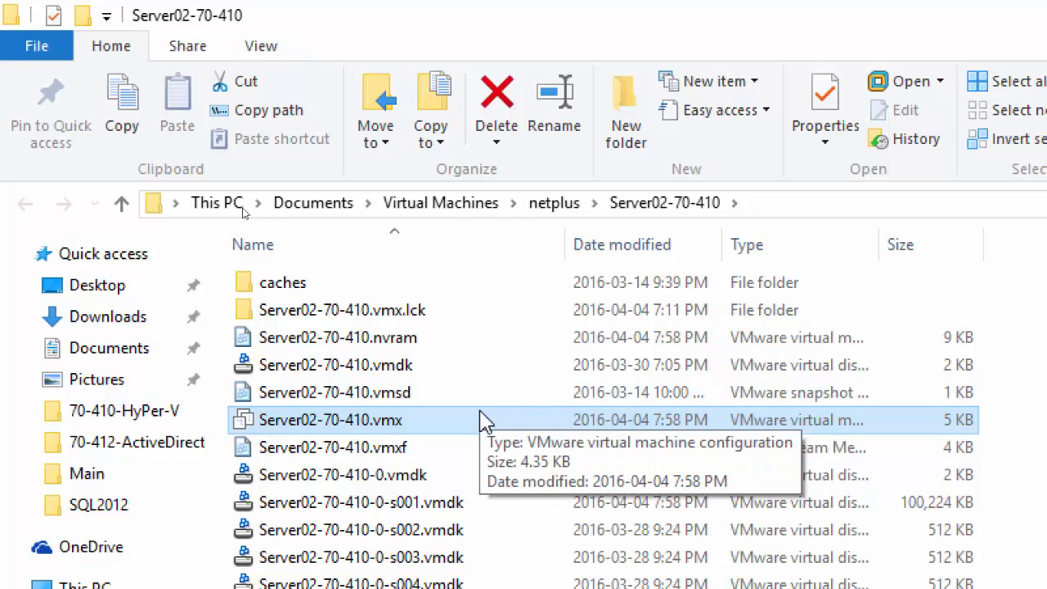
Step: Switch the File Explorer ribbon to its View options
click(260, 49)
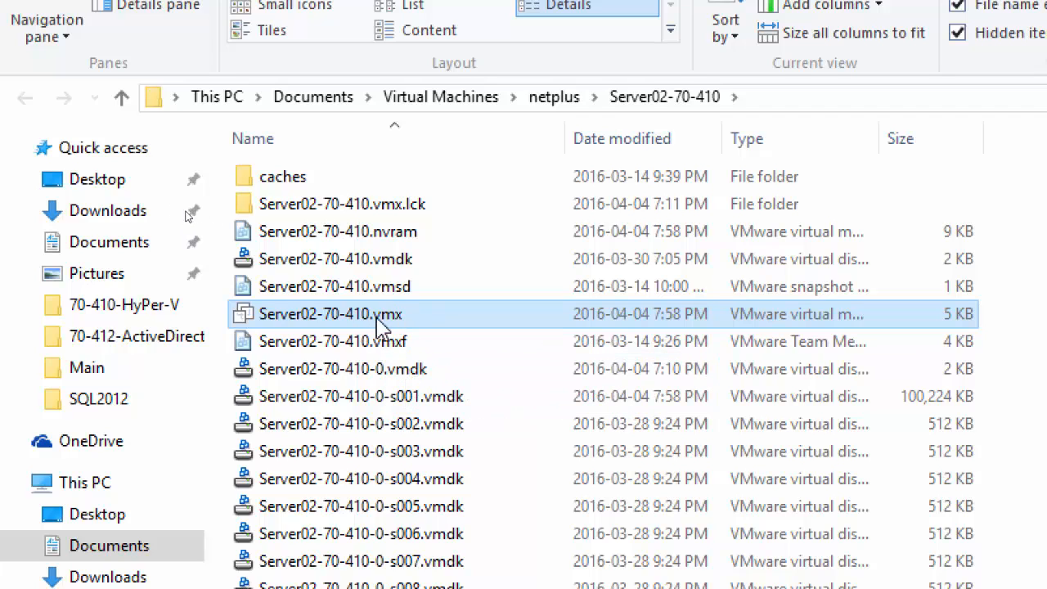
Step: Bring up the context menu of Server02-70-410.vmx to reach its Open with apps
right_click(384, 320)
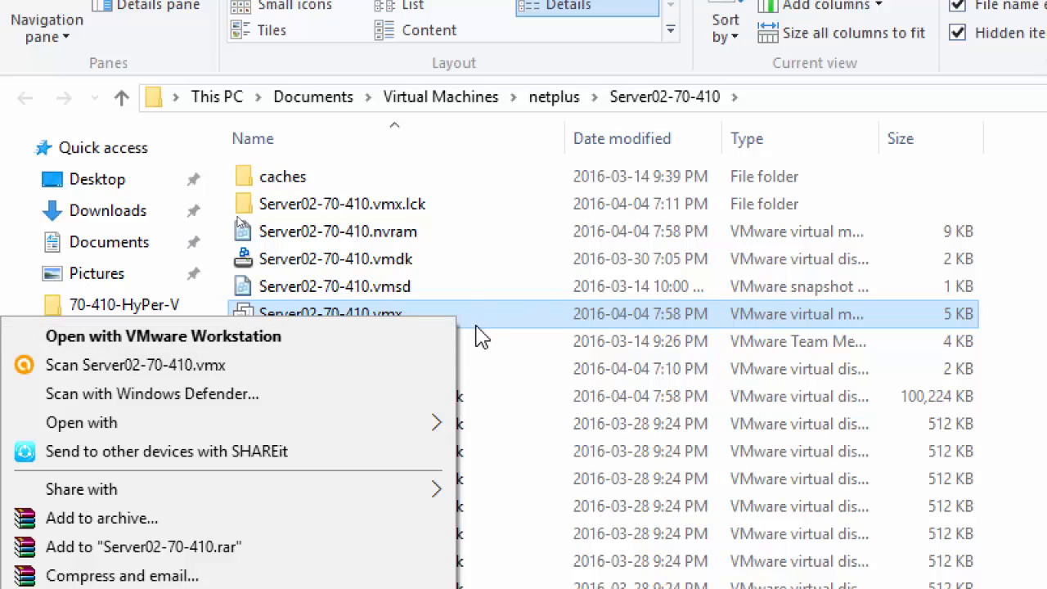
Step: Open Server02-70-410.vmx with Notepad and add a blank line after usb_xhci:4.parent = "-1"
mouse_move(310, 436)
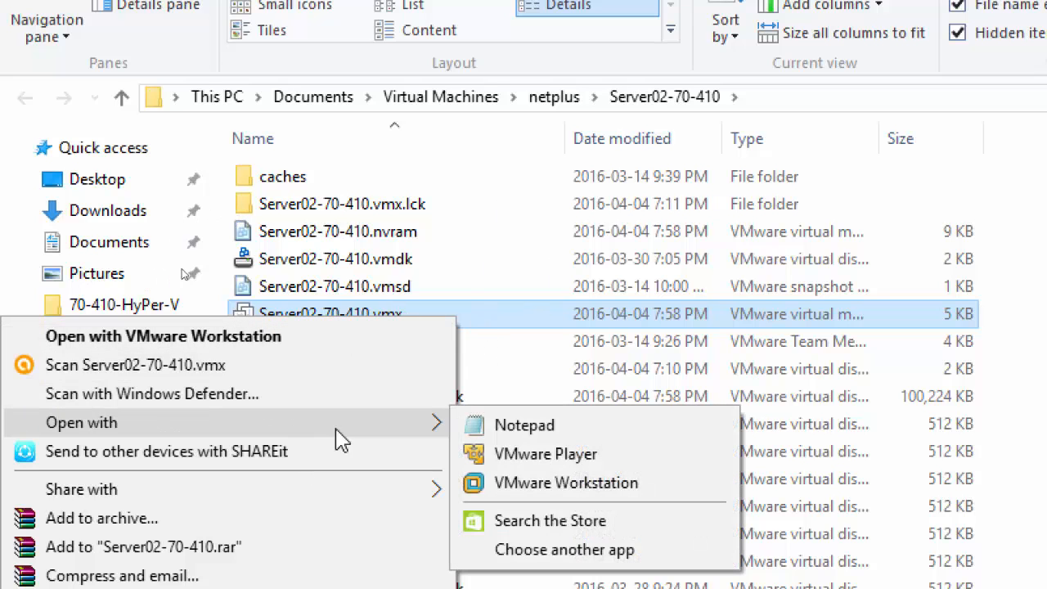
click(587, 433)
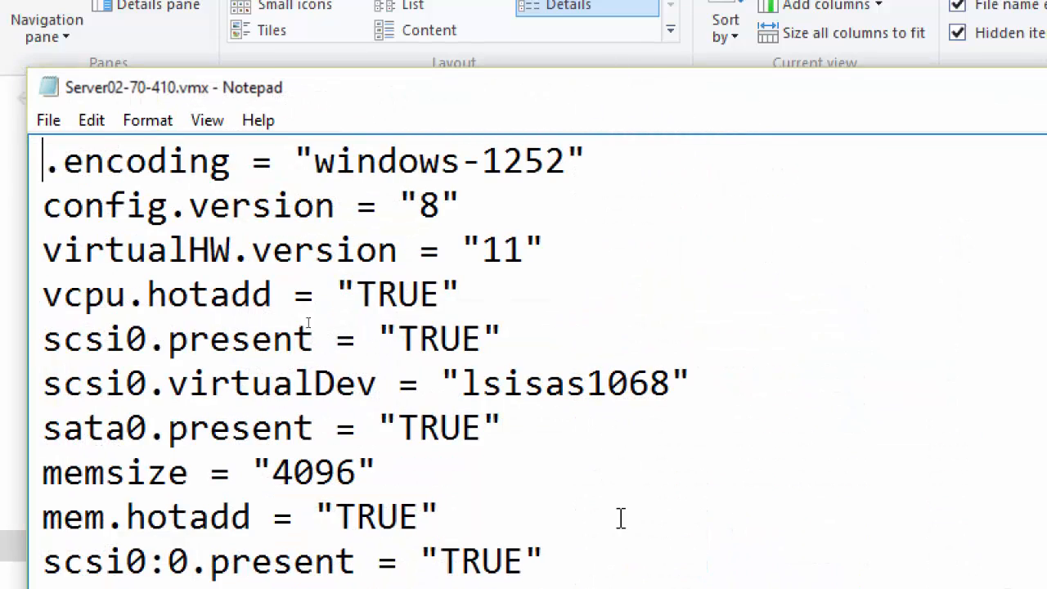
scroll(692, 494, down, 10)
scroll(572, 548, down, 5)
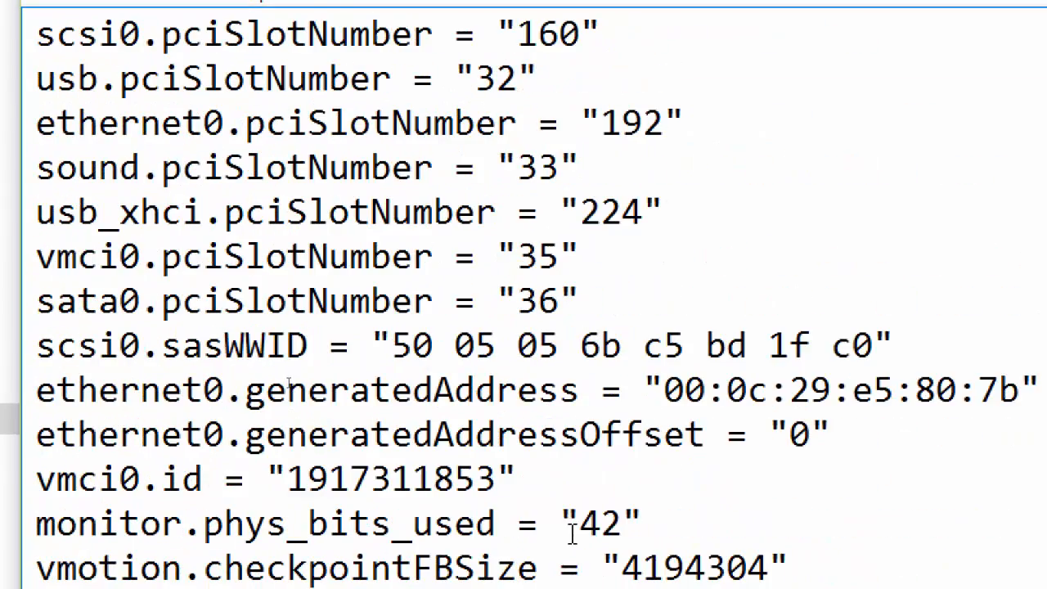
scroll(508, 543, down, 10)
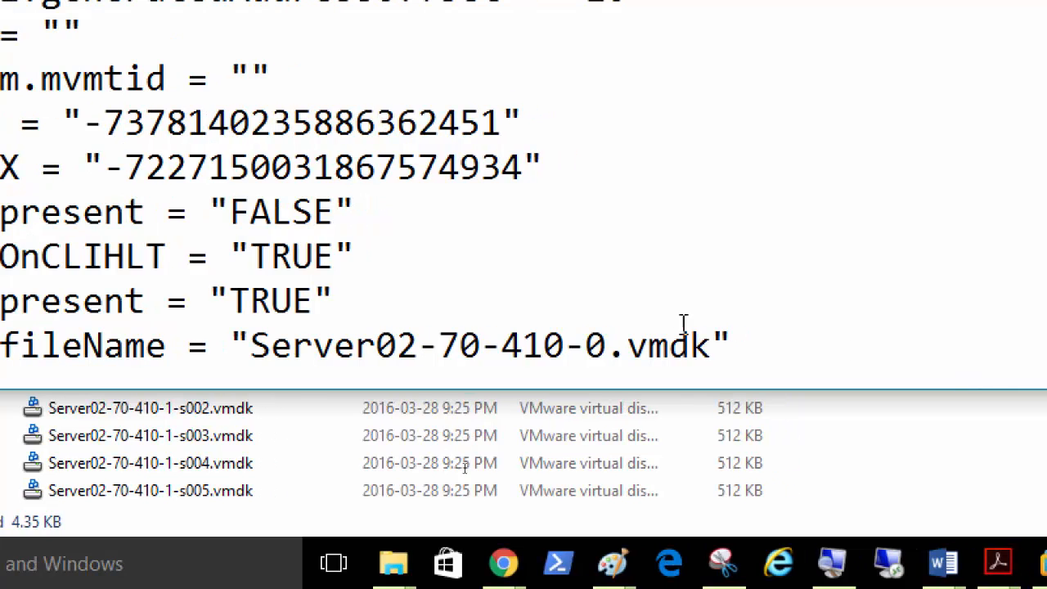
scroll(668, 330, down, 9)
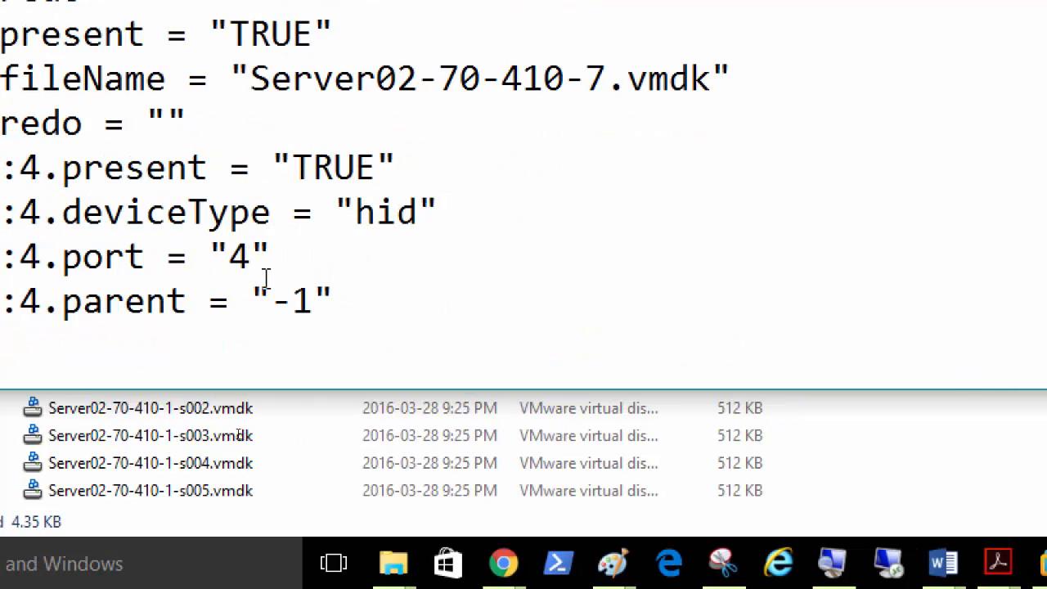
click(376, 306)
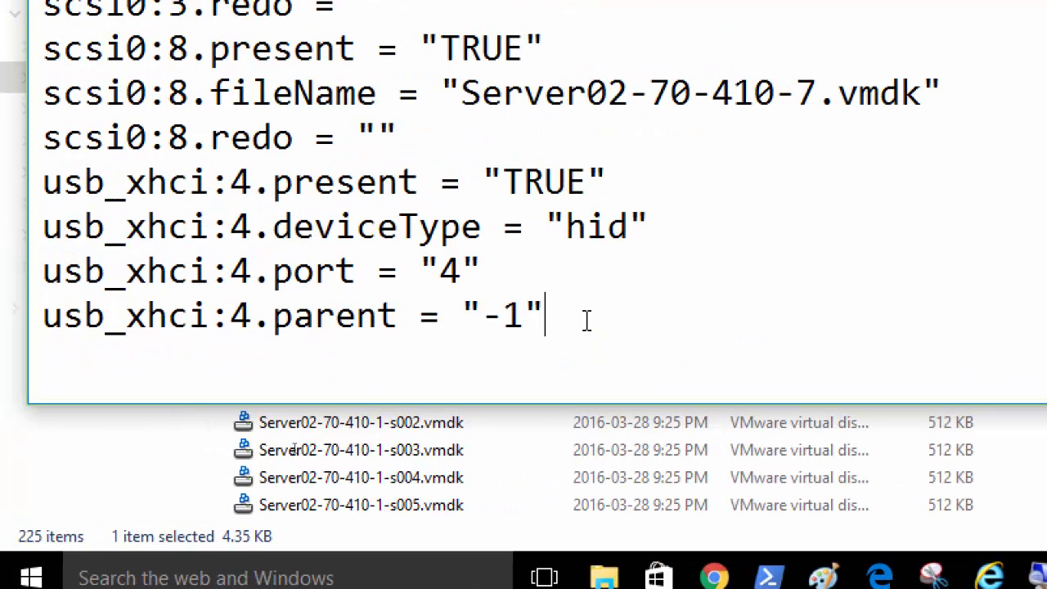
key(Return)
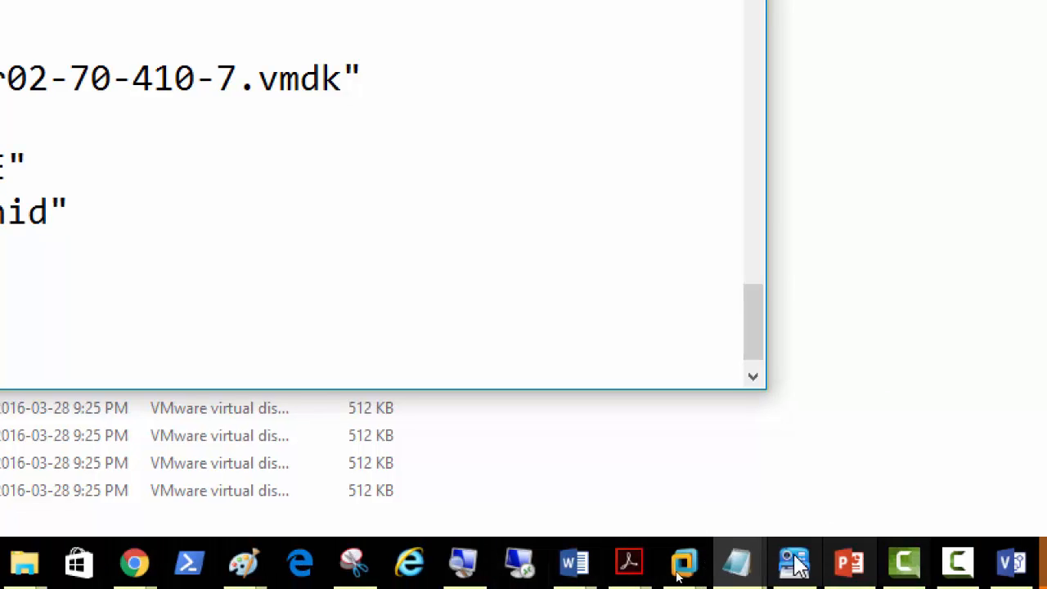
Step: Return to the Hyper-V workaround PDF and scroll to its File Explorer VM folder screenshot
mouse_move(636, 573)
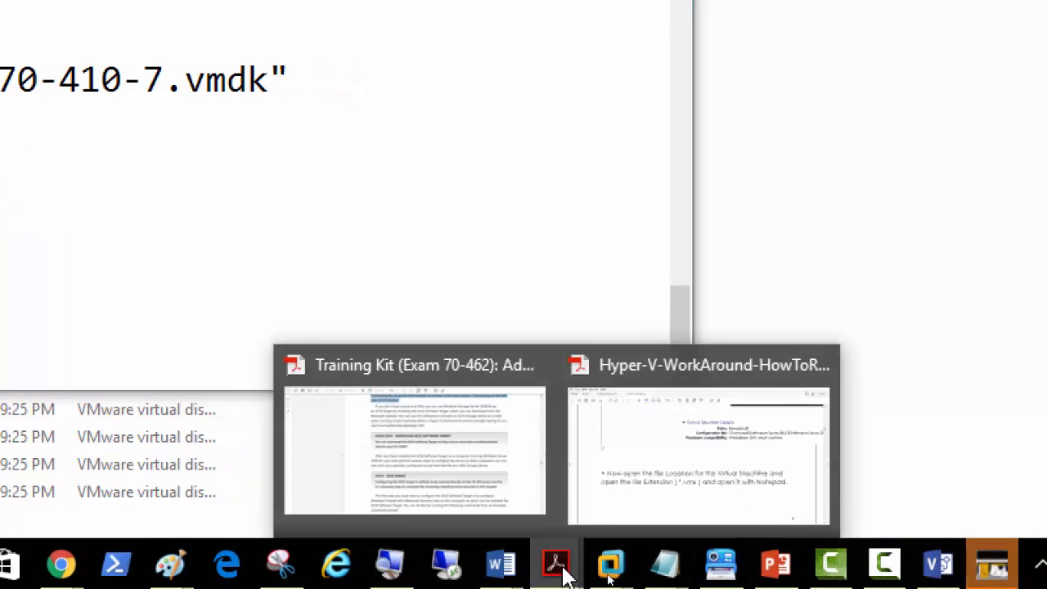
click(652, 491)
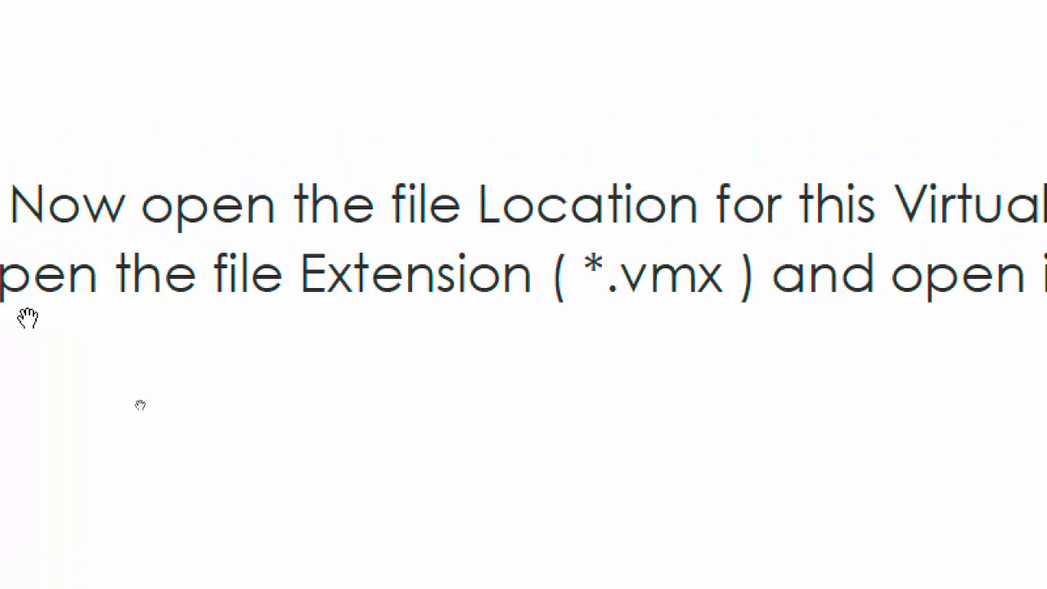
scroll(70, 323, down, 5)
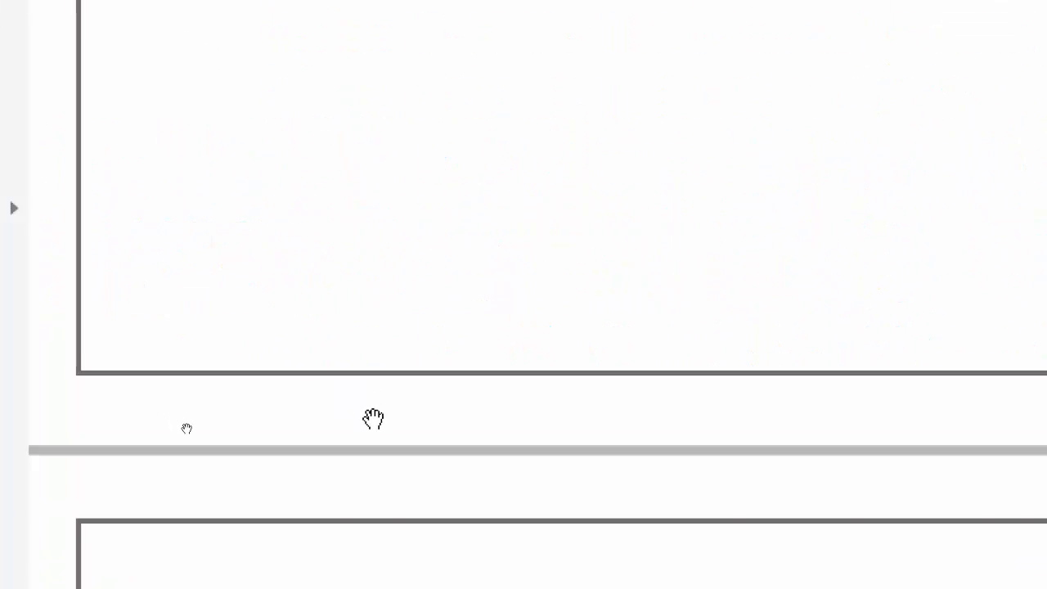
scroll(373, 419, down, 10)
scroll(562, 401, down, 4)
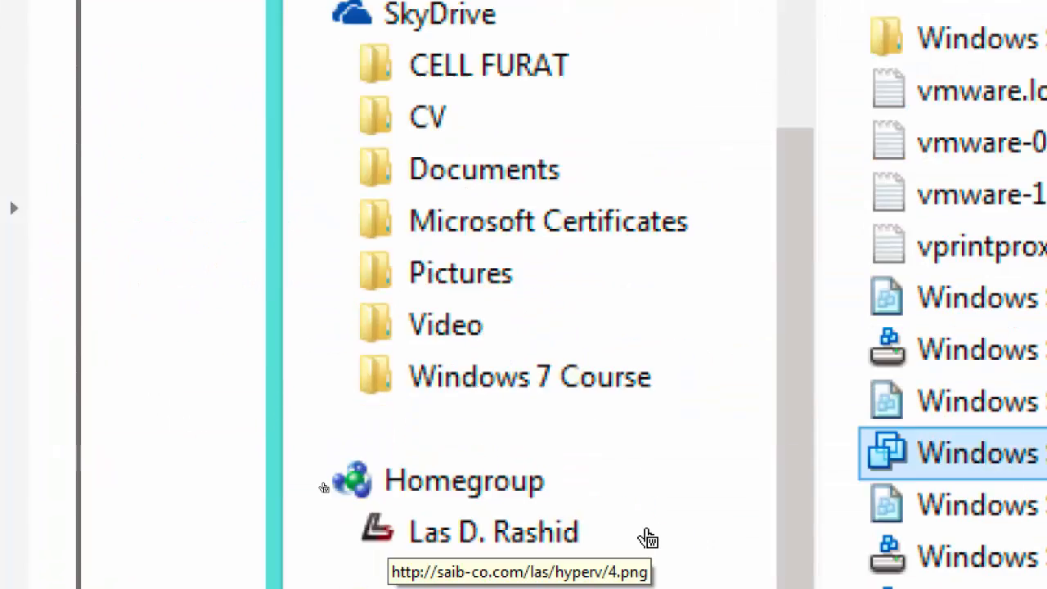
scroll(645, 532, down, 10)
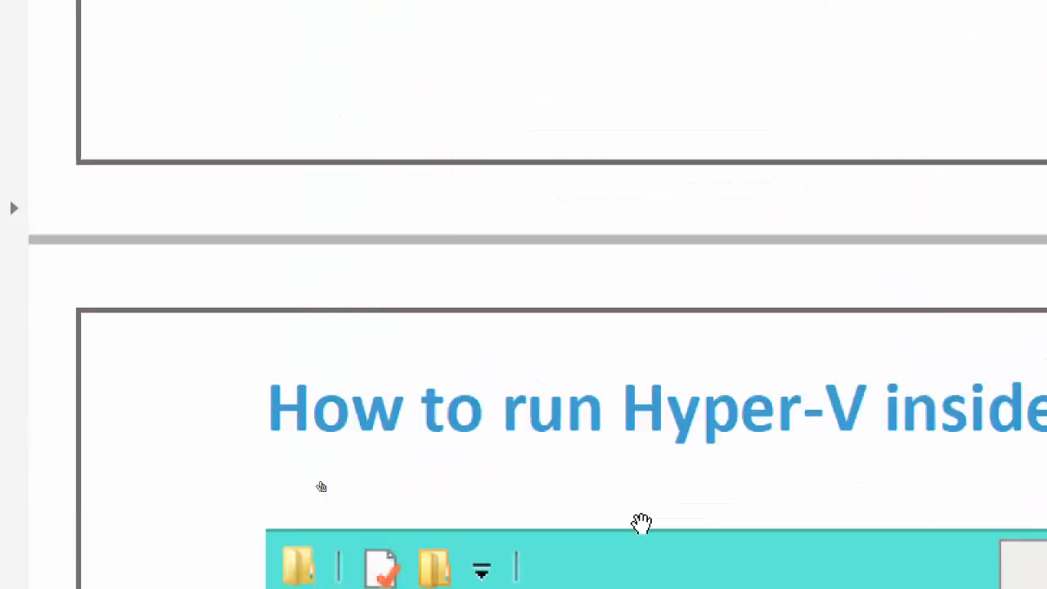
scroll(642, 524, down, 15)
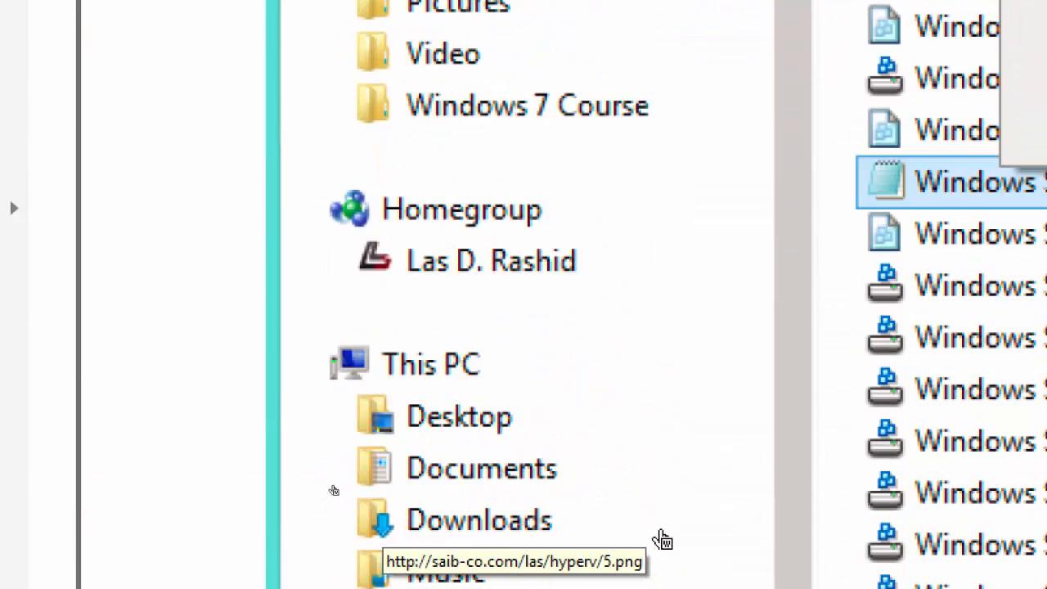
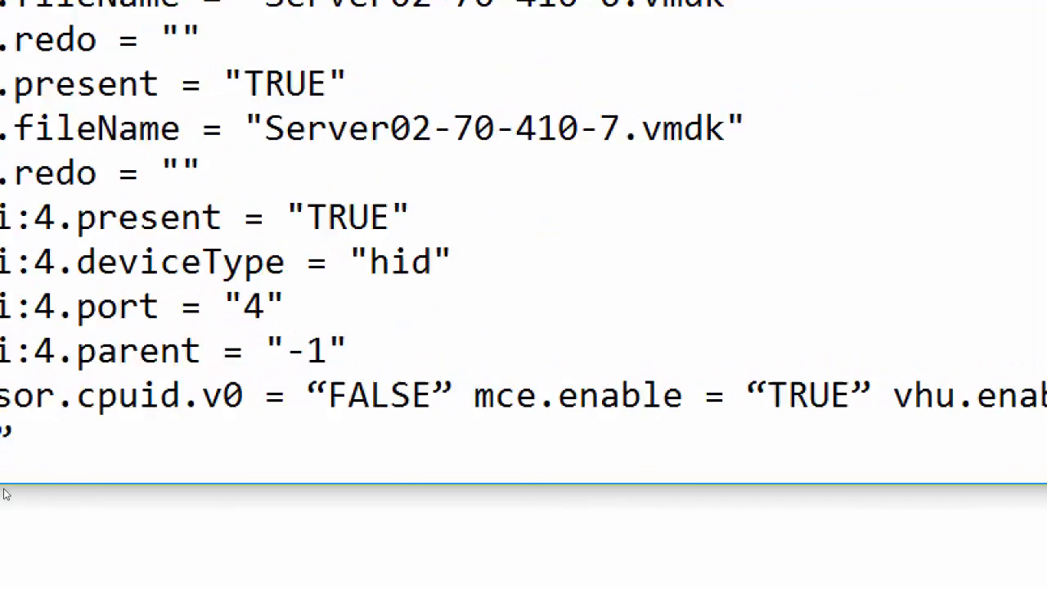
Step: Split mce.enable = "TRUE" and vhu.enable = "TRUE" onto separate lines after hypervisor.cpuid.v0 in Server02-70-410.vmx
key(Return)
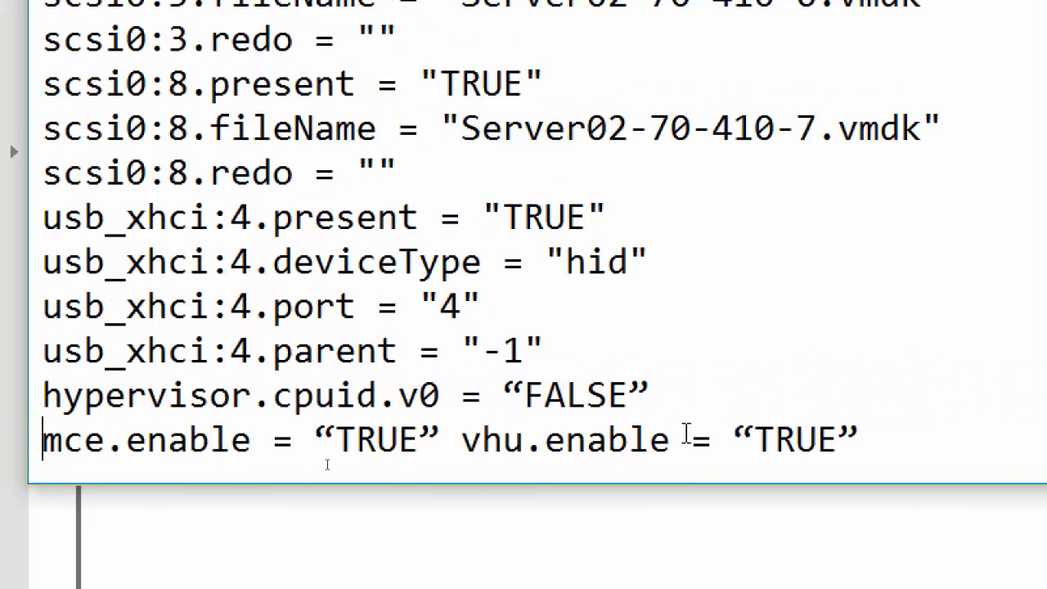
click(461, 442)
key(Return)
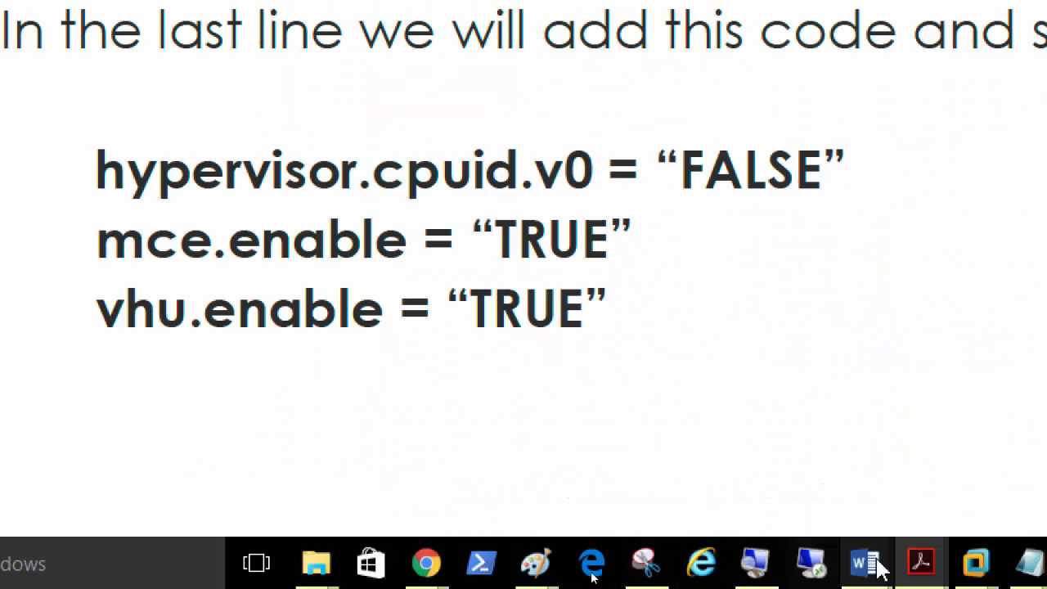
mouse_move(1027, 566)
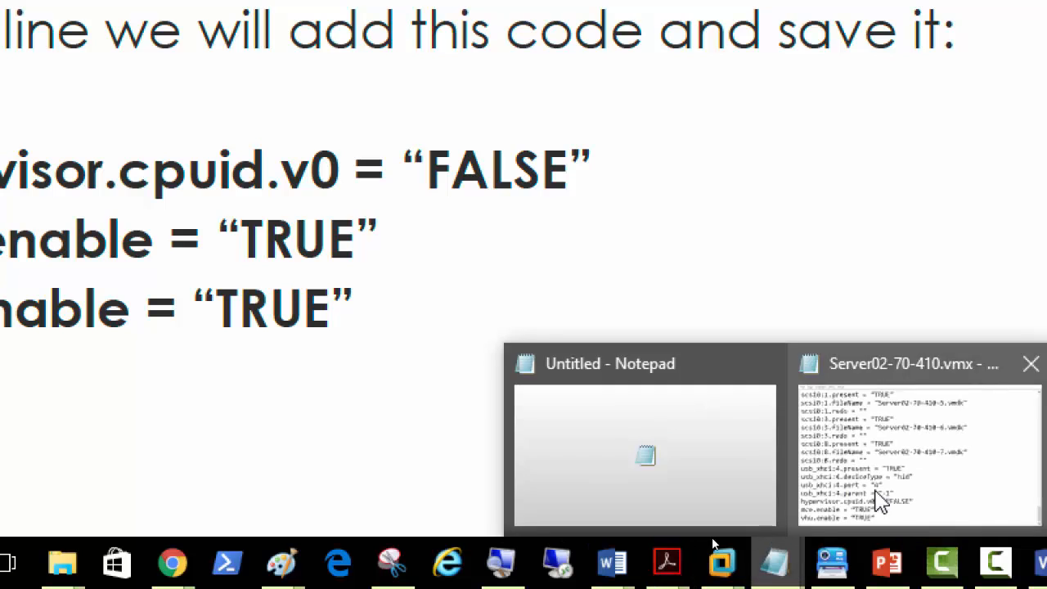
click(880, 501)
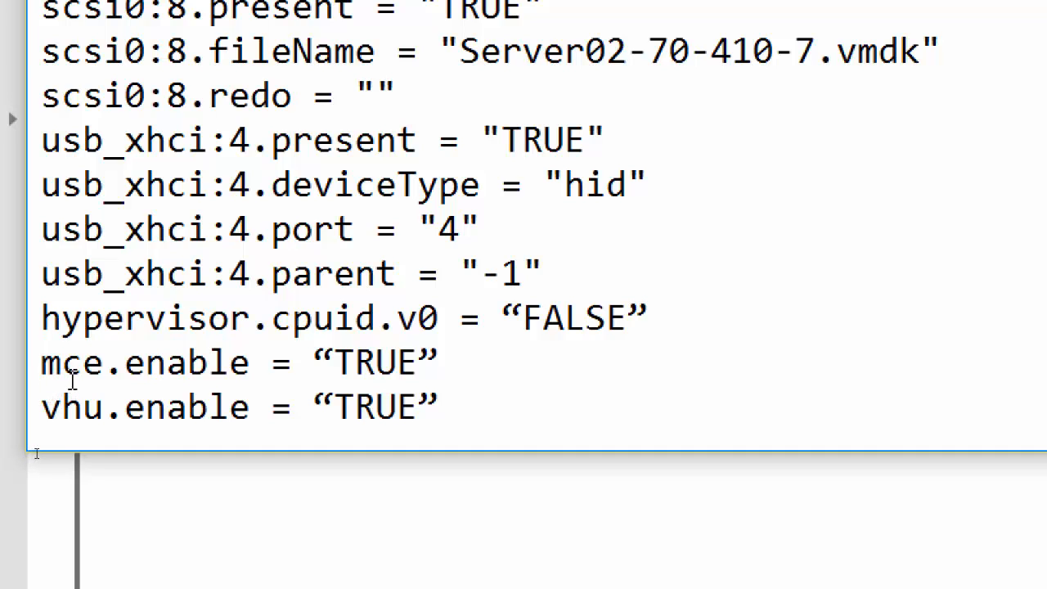
key(BackSpace)
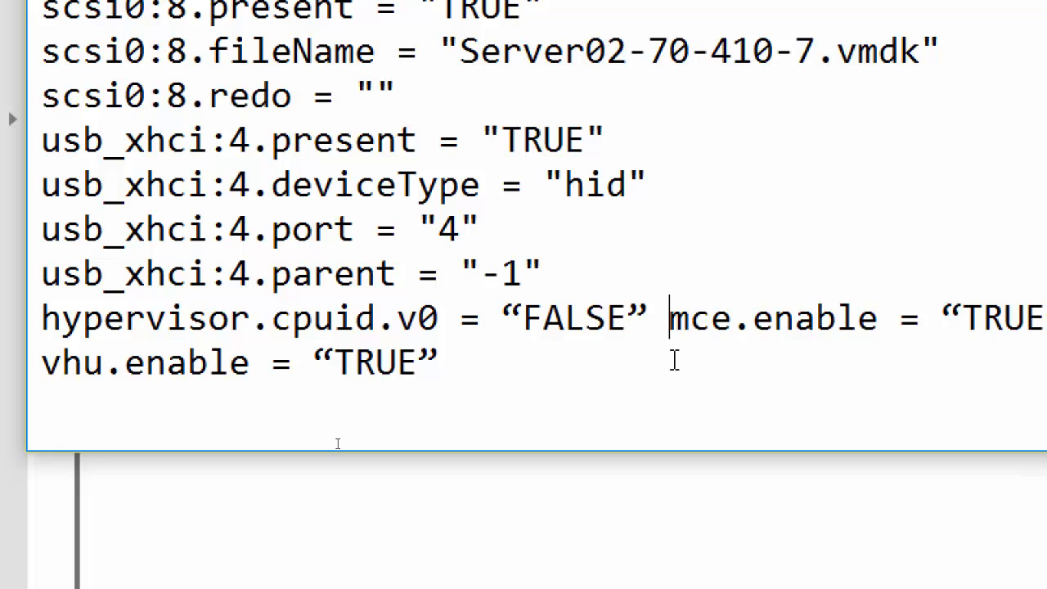
key(Return)
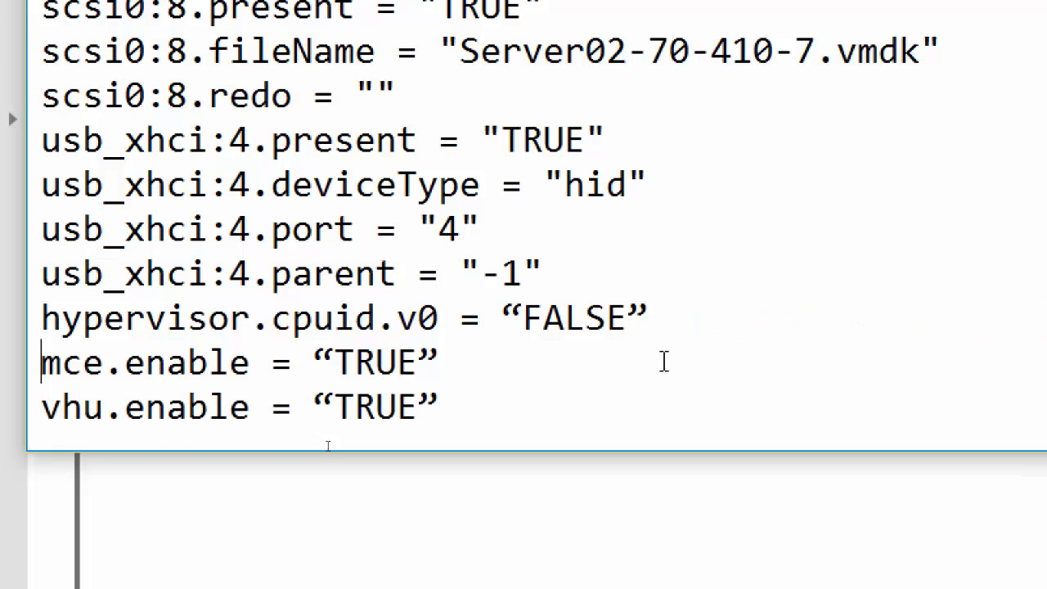
click(43, 406)
key(BackSpace)
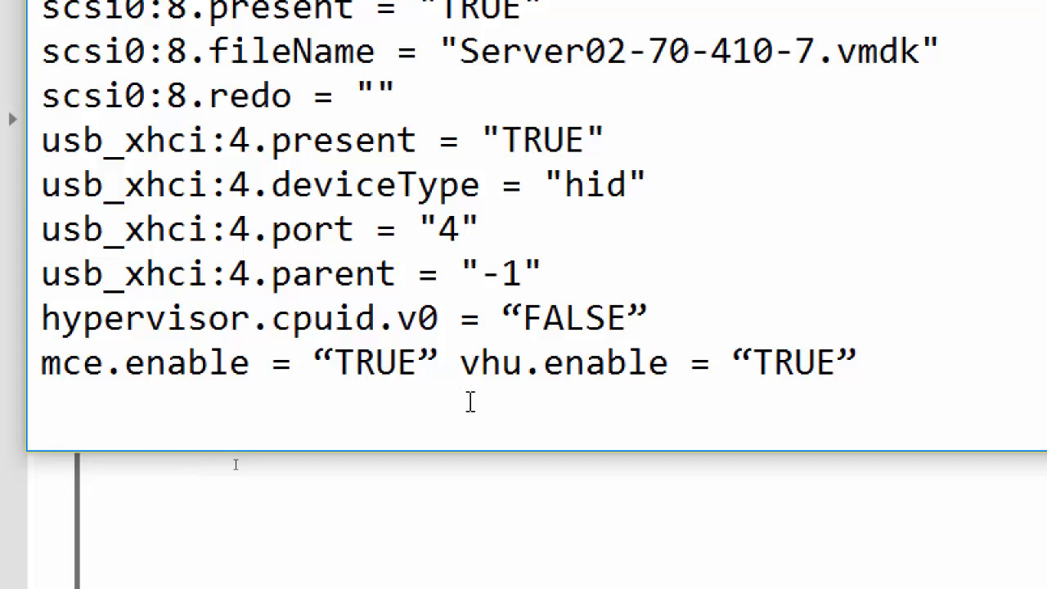
key(Return)
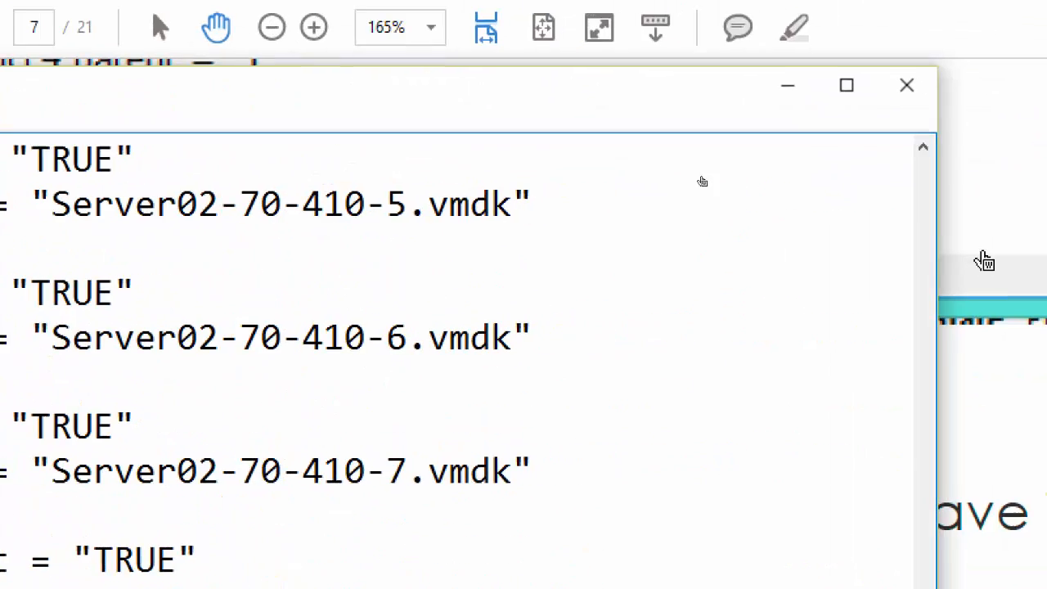
Step: Close Notepad, saving the changes to Server02-70-410.vmx
click(907, 86)
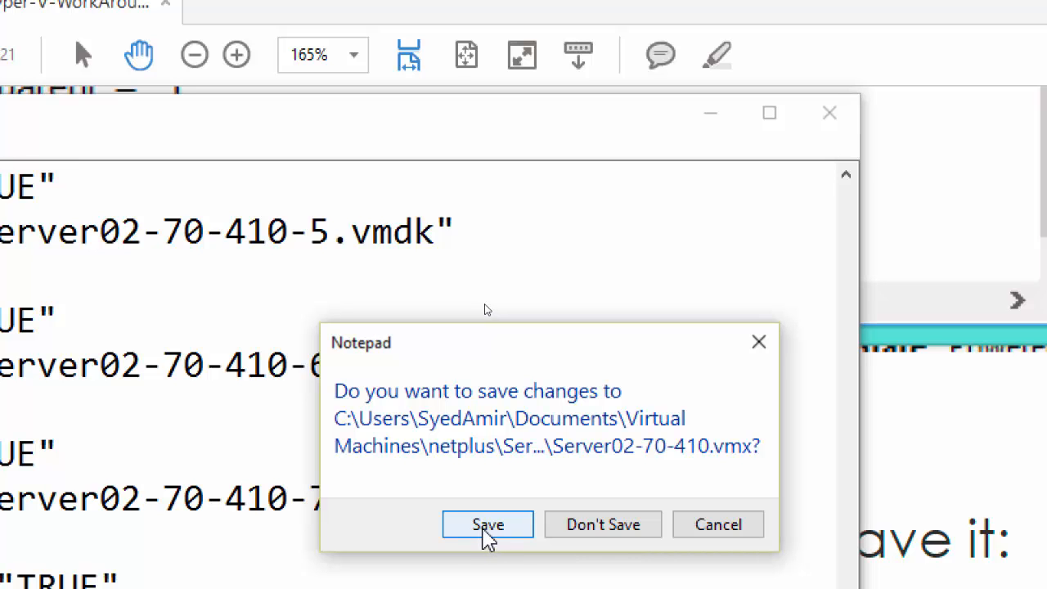
click(489, 528)
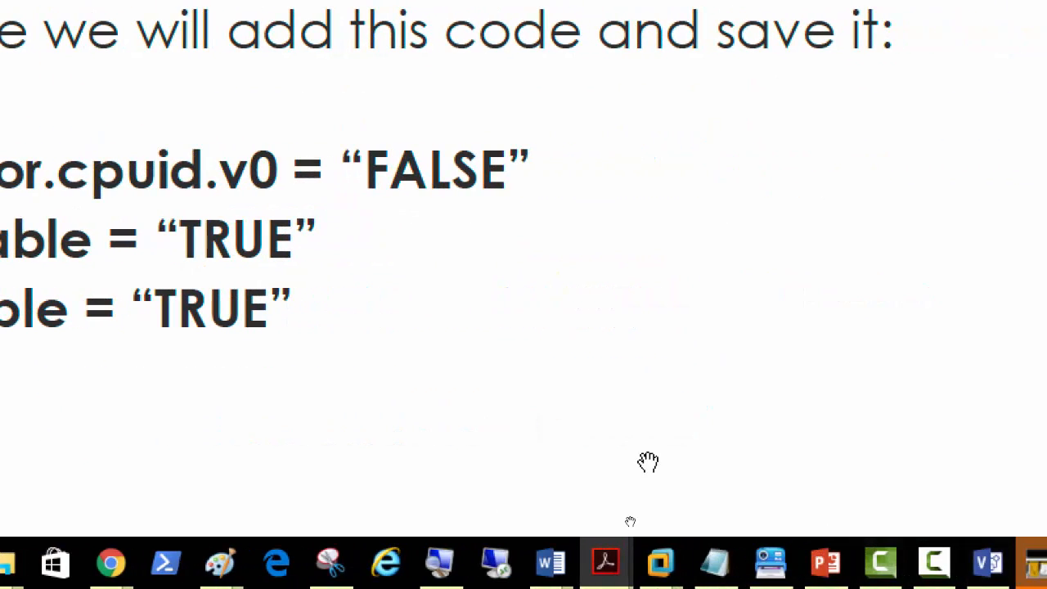
mouse_move(659, 573)
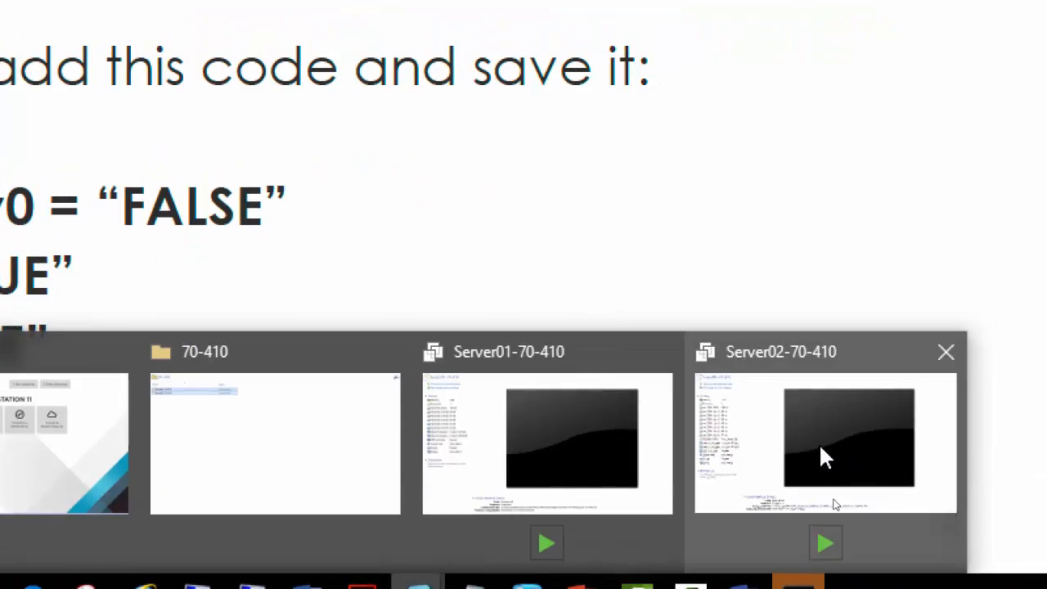
Step: Enable Virtualize Intel VT-x/EPT or AMD-V/RVI and CPU performance counters on Server02-70-410's processors
click(825, 458)
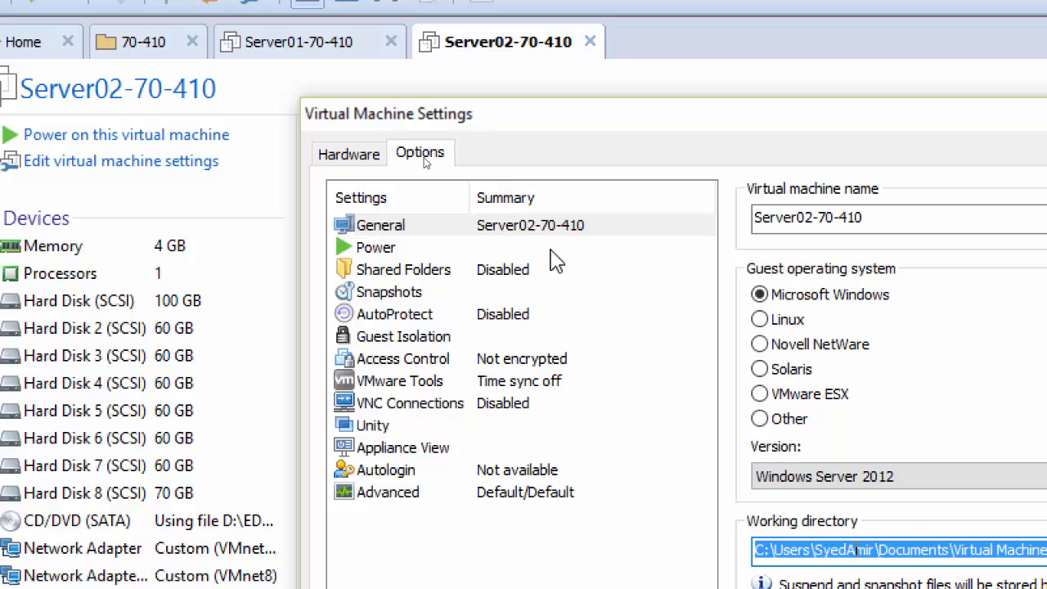
click(342, 160)
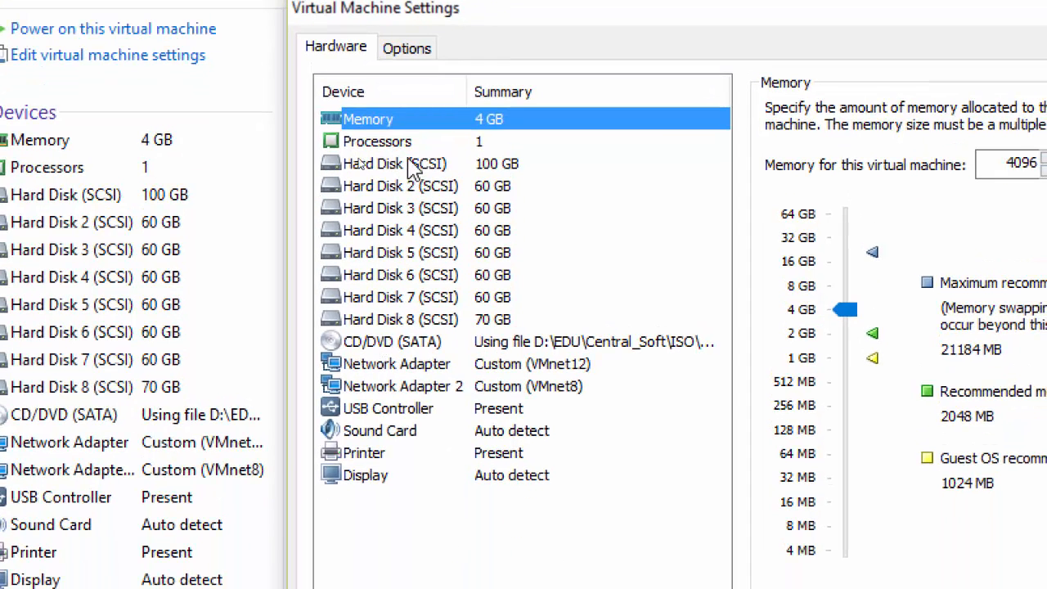
click(399, 144)
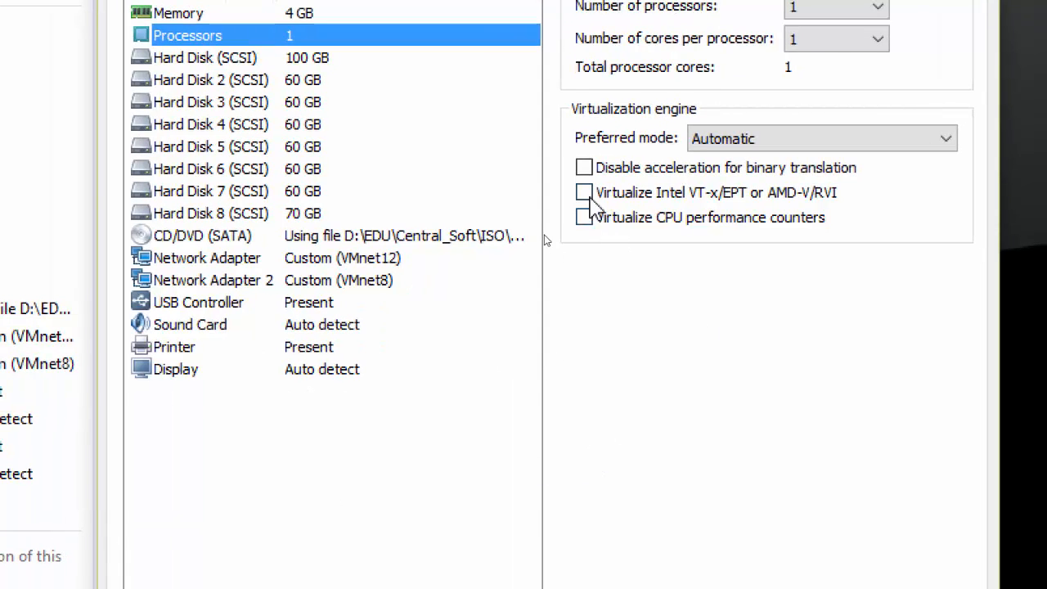
click(586, 195)
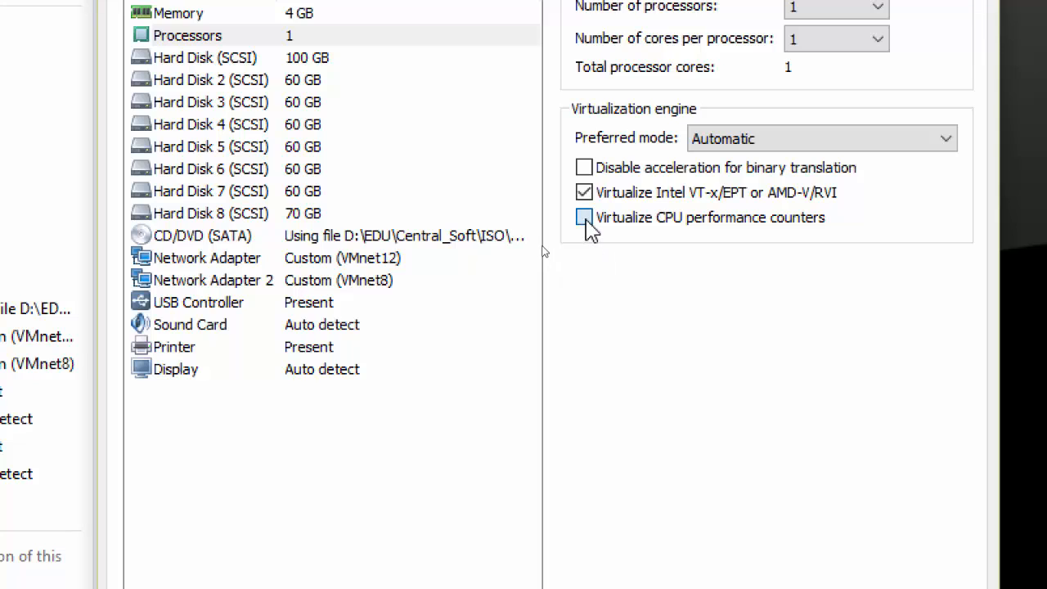
click(584, 217)
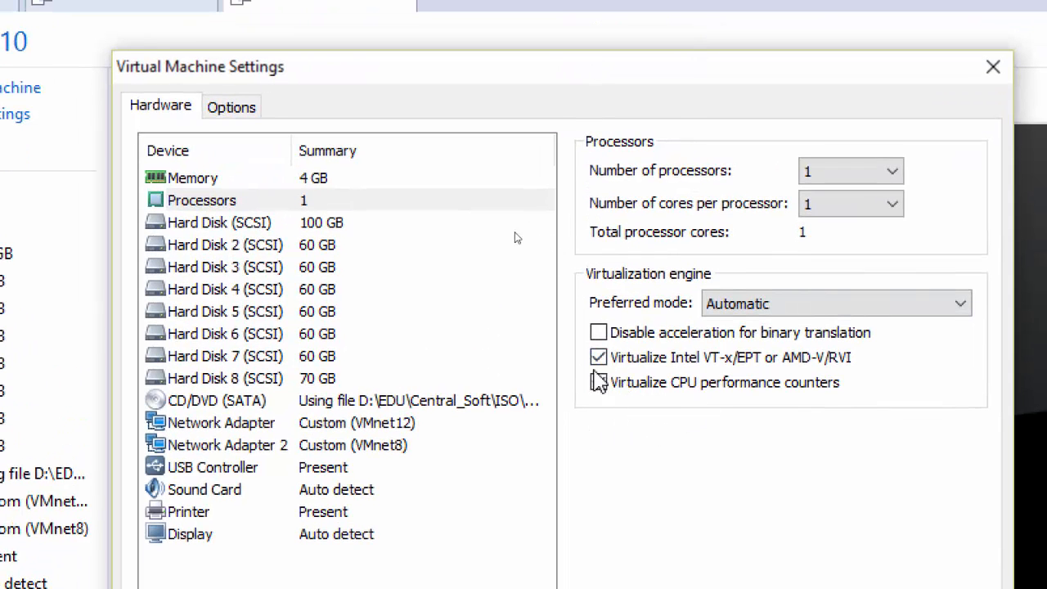
click(176, 205)
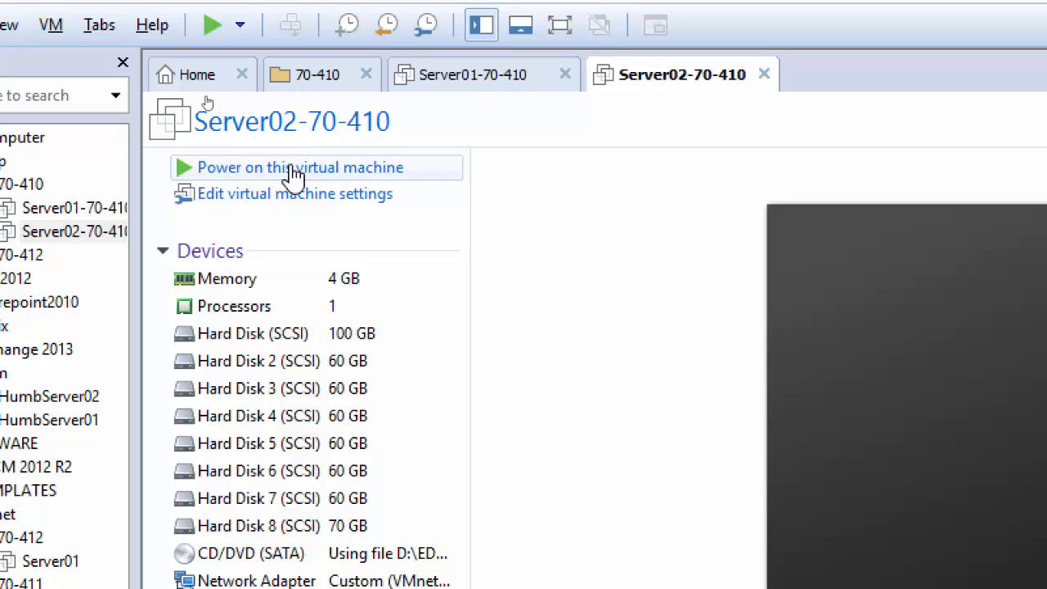
Step: Power on the Server02-70-410 virtual machine
click(292, 168)
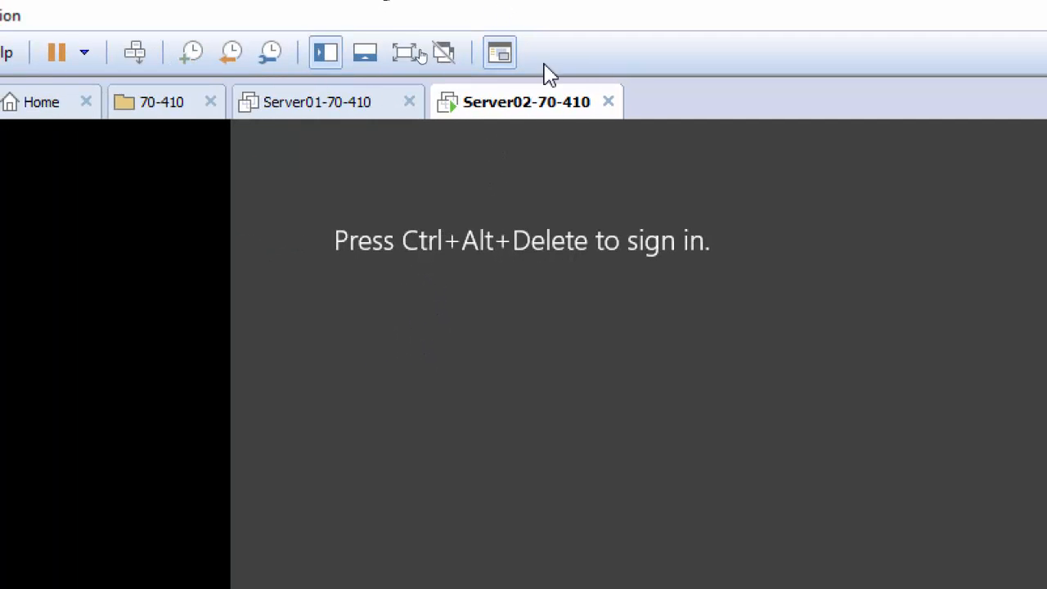
right_click(514, 115)
mouse_move(609, 168)
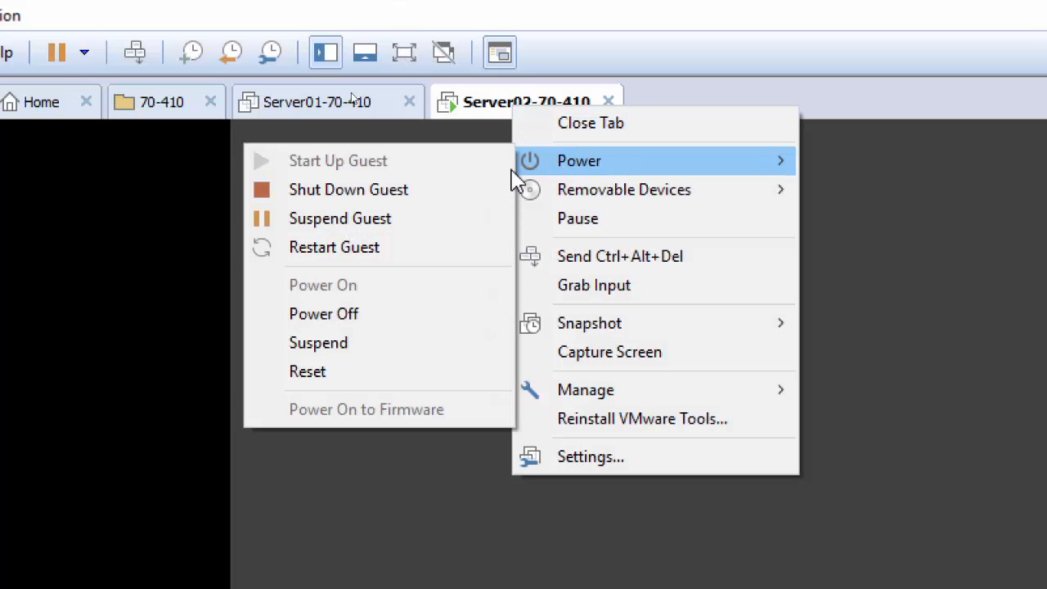
click(611, 34)
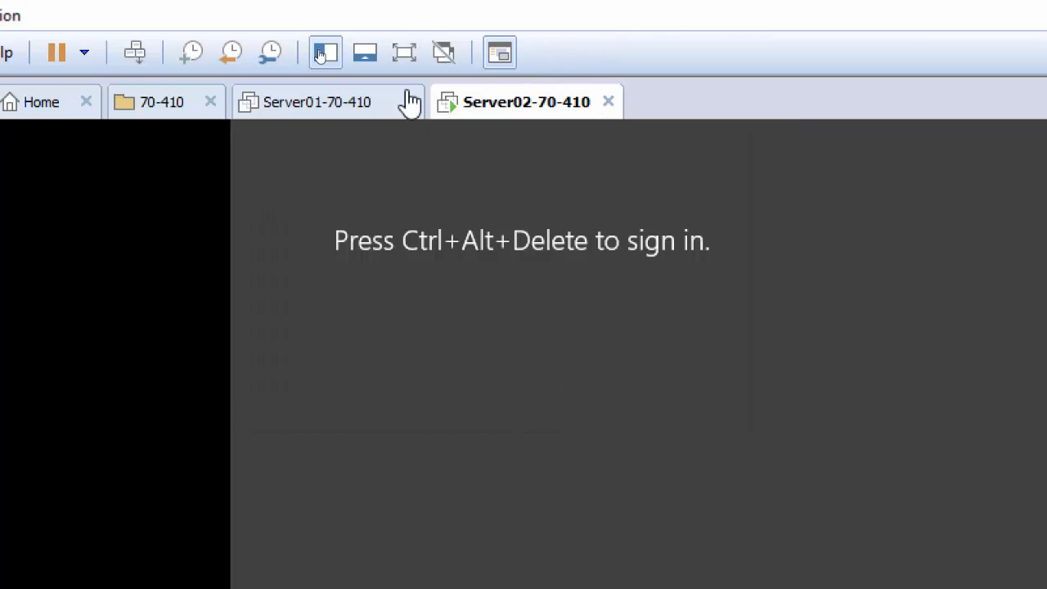
Step: Sign in to the guest as Administrator with the account password
click(135, 52)
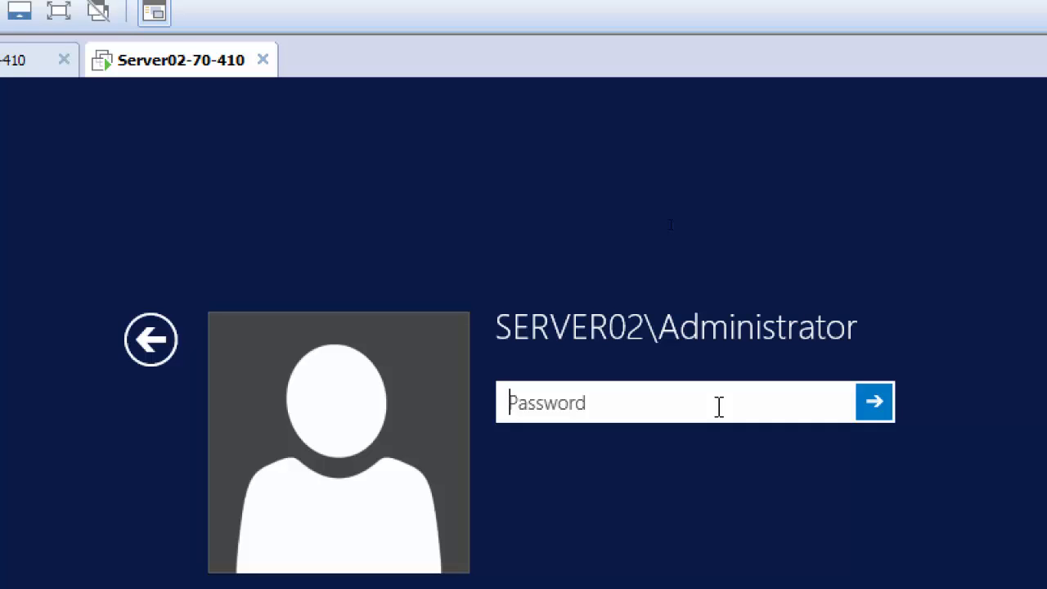
text(*********)
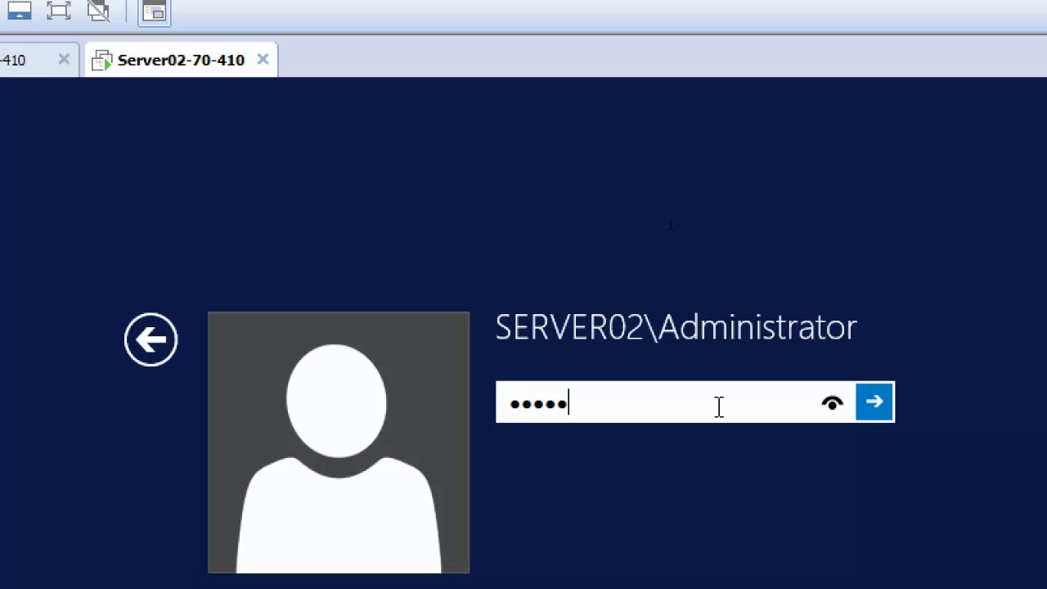
key(Return)
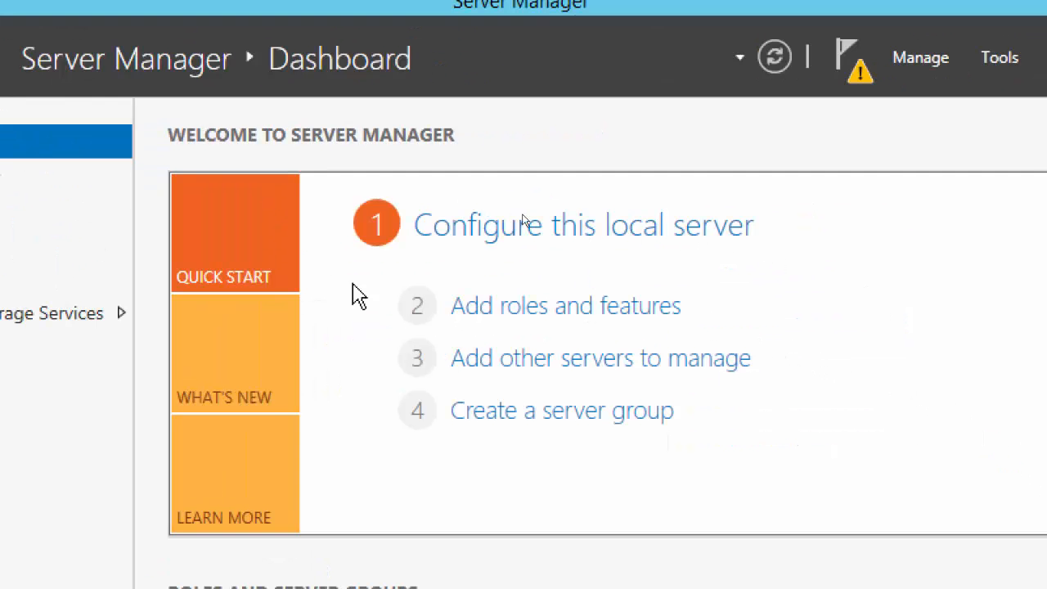
Step: Launch Add Roles and Features and advance with role-based installation on Server02 to Server Roles
click(512, 317)
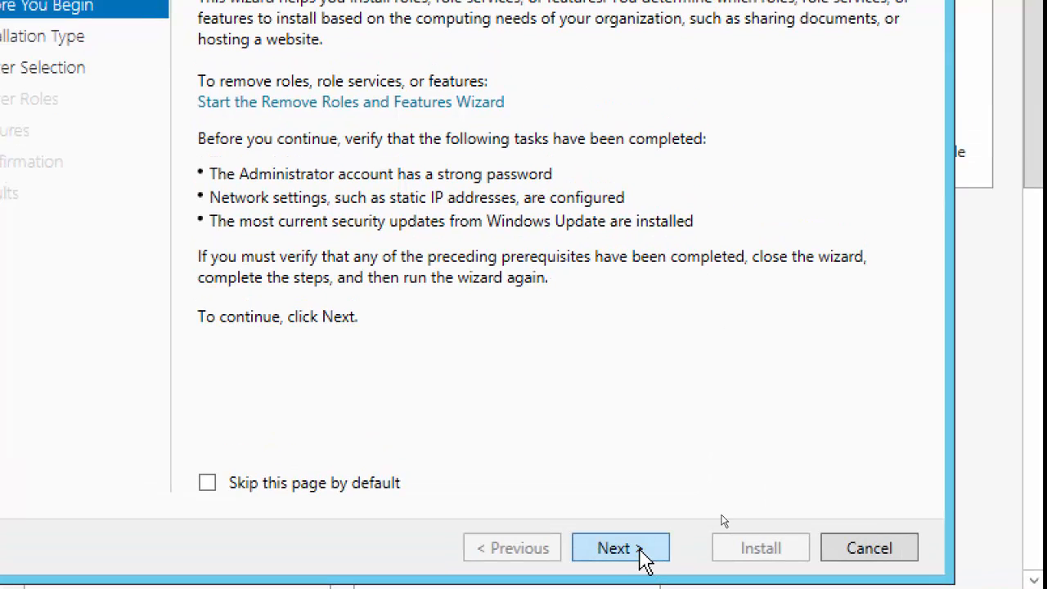
click(619, 548)
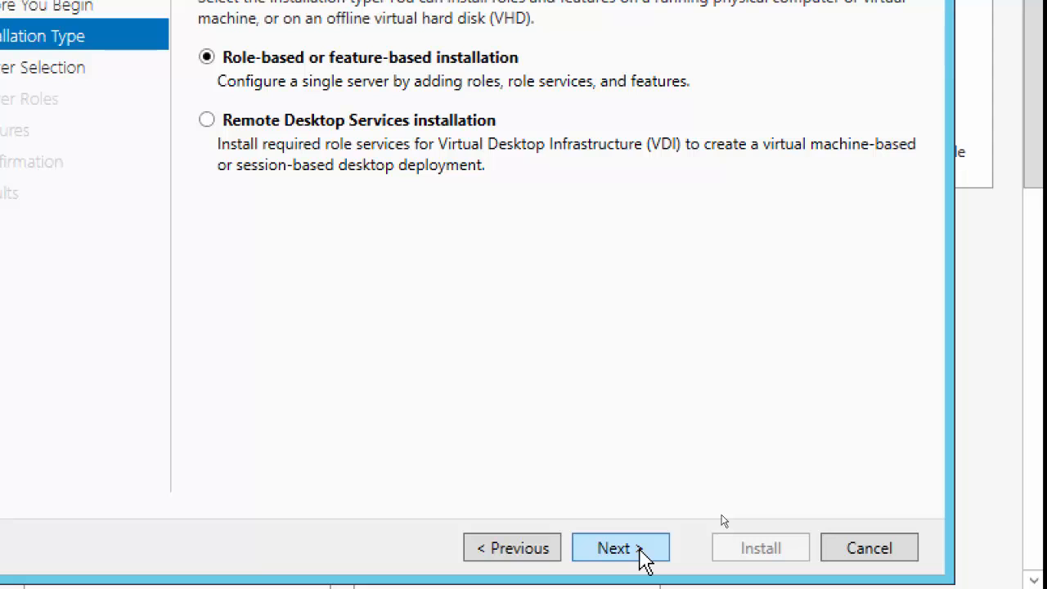
click(641, 550)
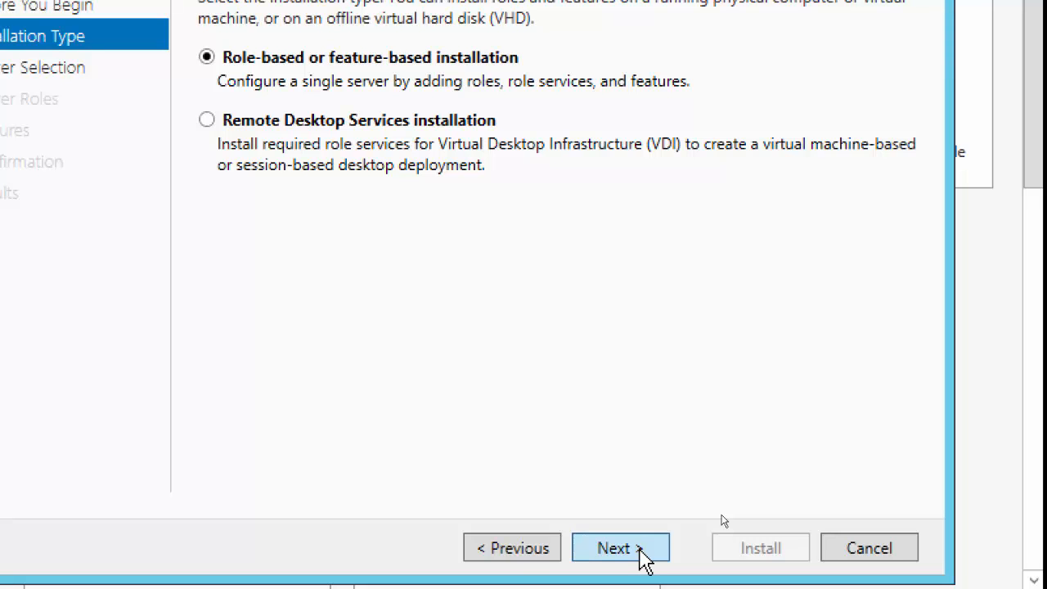
click(641, 550)
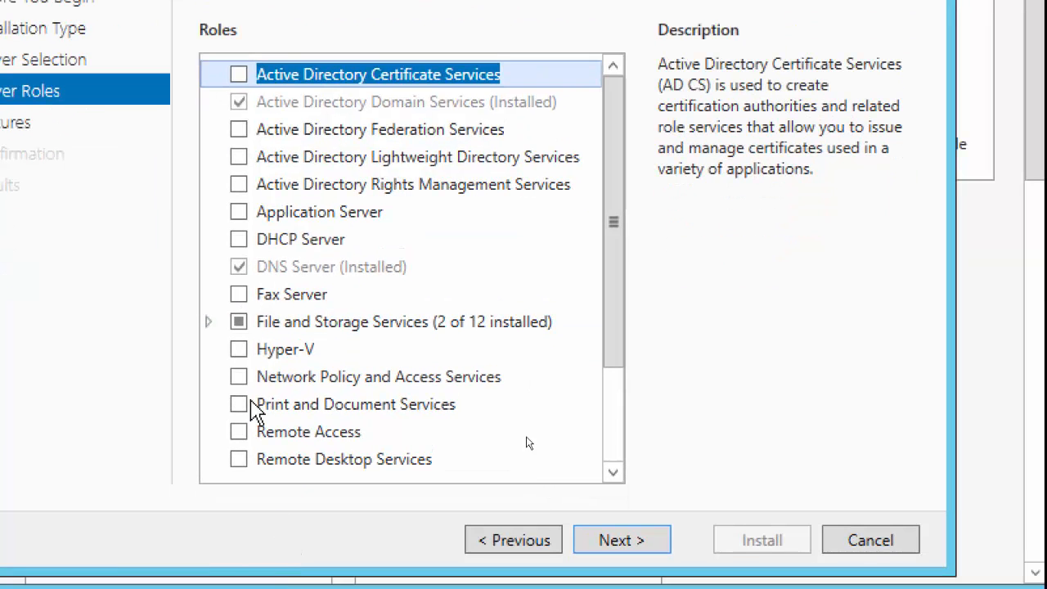
Step: Tick Hyper-V, add its required management tools, and advance to the Features page
click(239, 350)
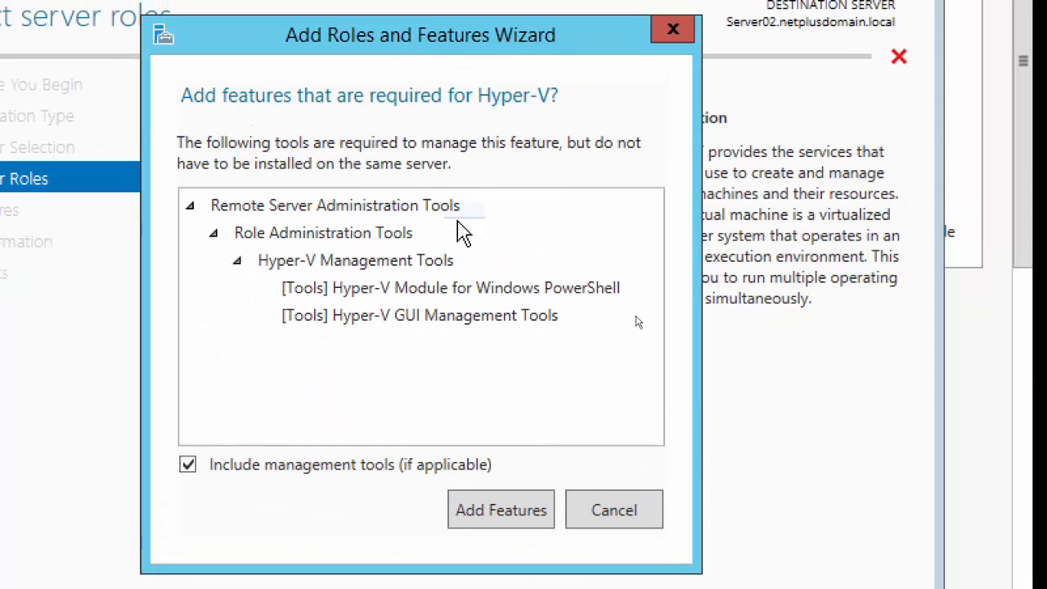
click(486, 519)
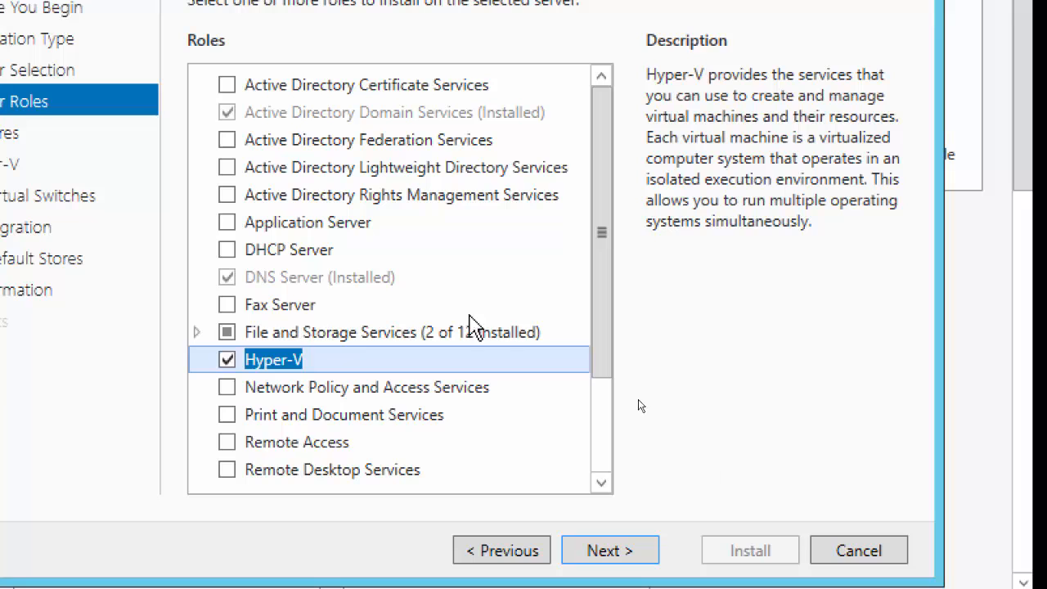
scroll(603, 339, down, 2)
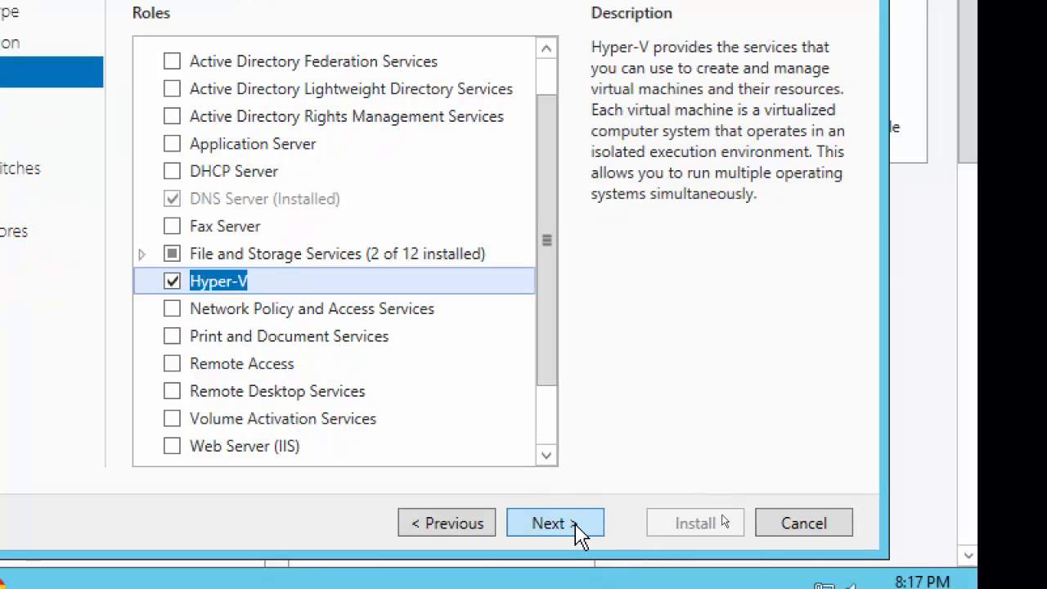
click(579, 533)
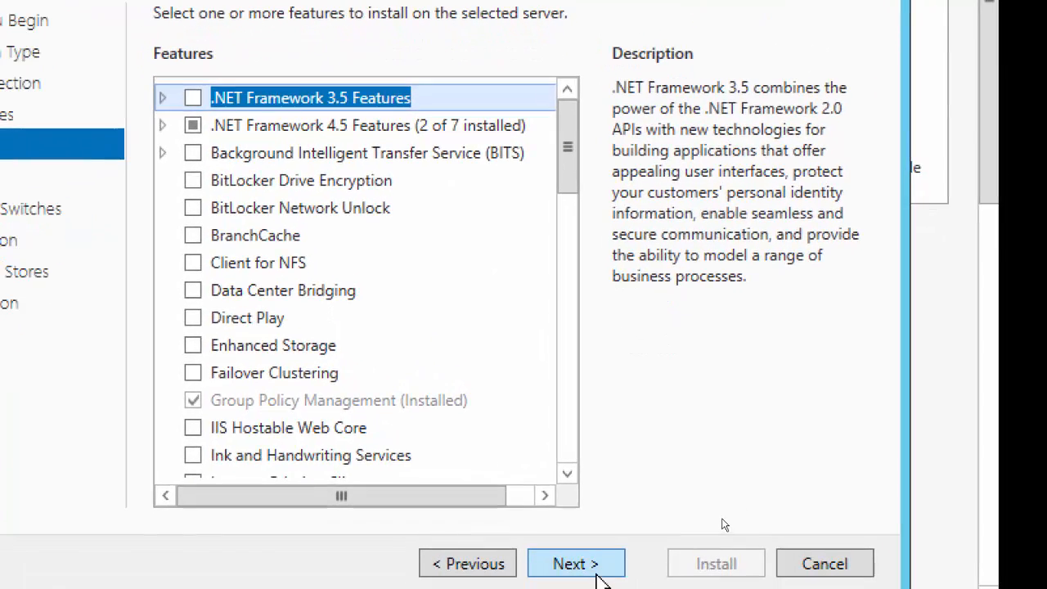
Step: Pass Features and the Hyper-V overview, select Ethernet0 for a virtual switch, and reach Migration
click(600, 566)
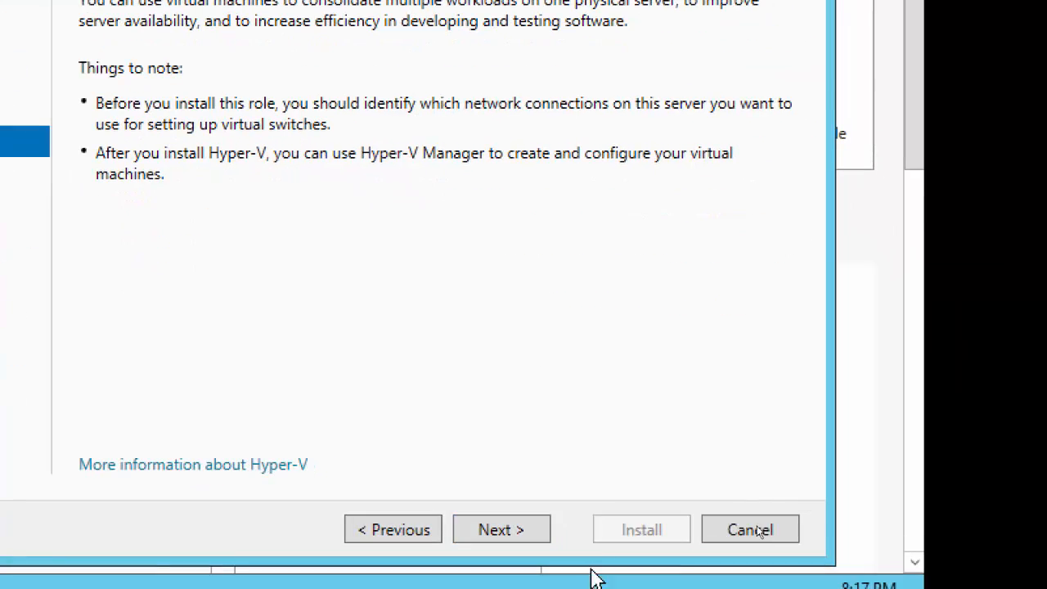
click(501, 531)
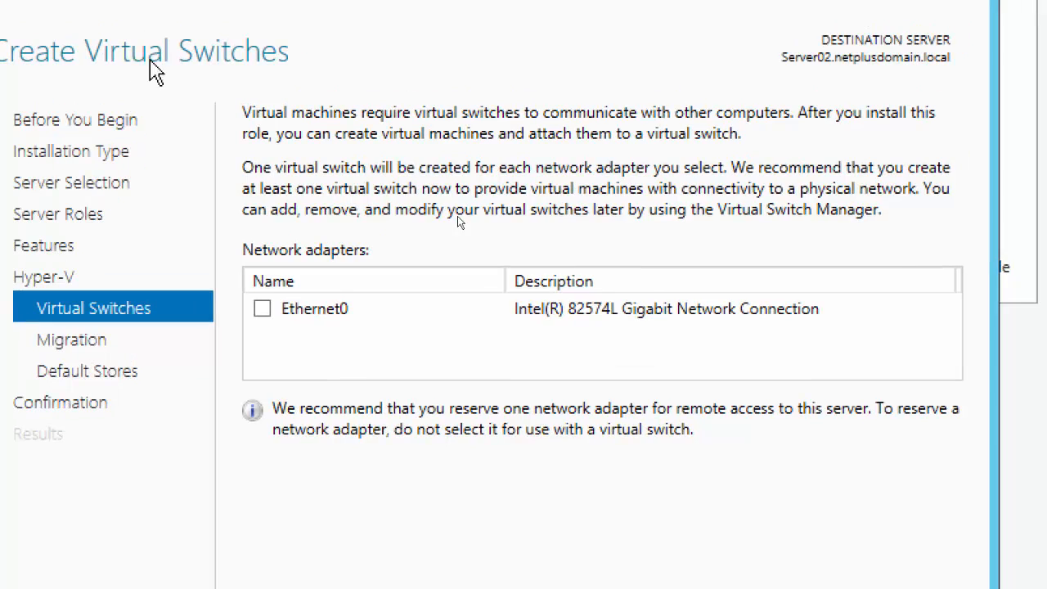
click(276, 298)
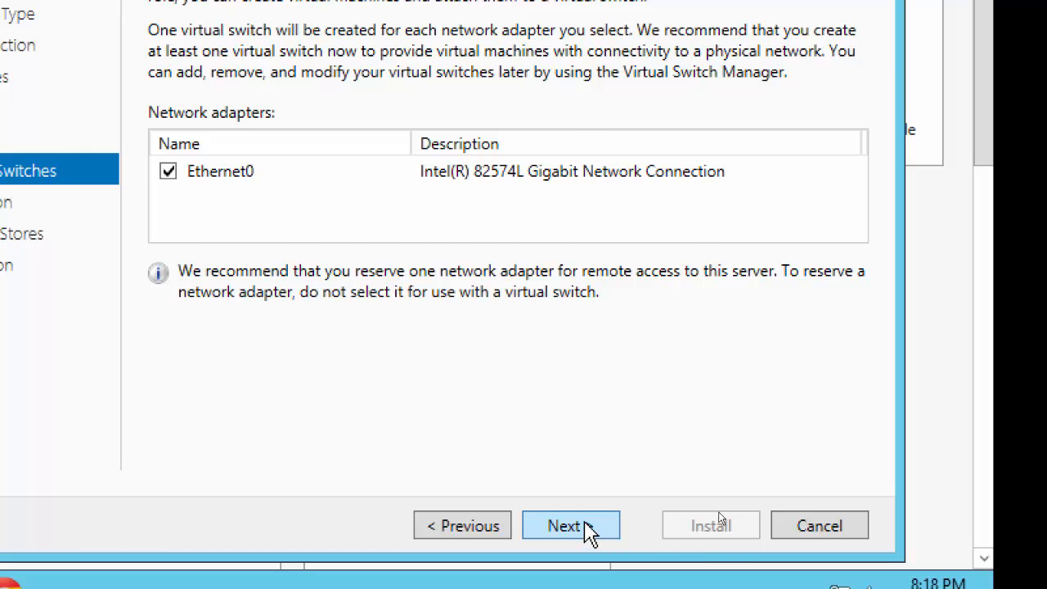
click(586, 530)
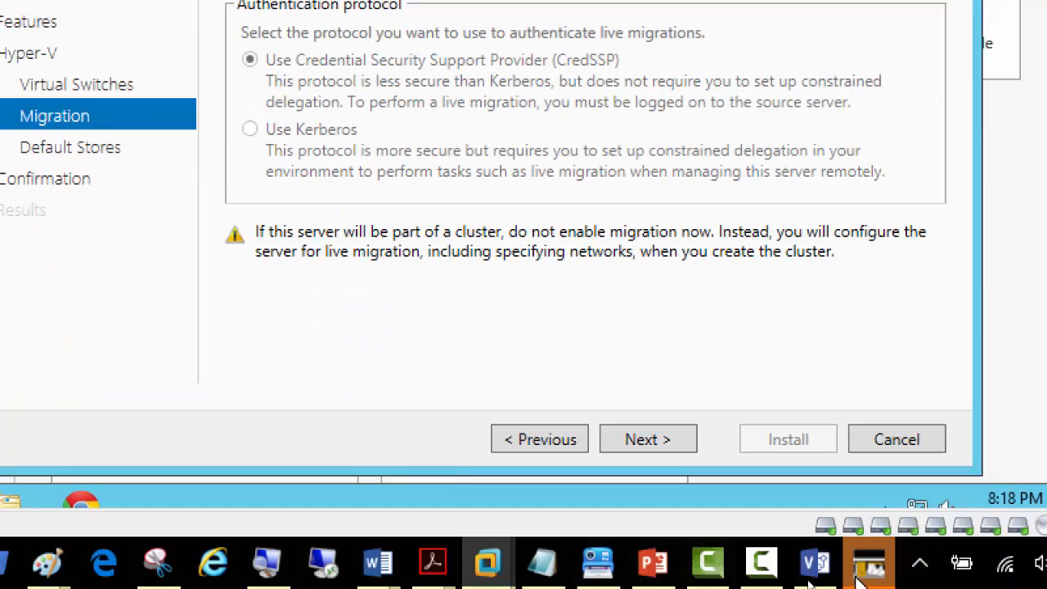
Step: Bring the Visio diagram forward and reset Magnifier to 100%
click(814, 563)
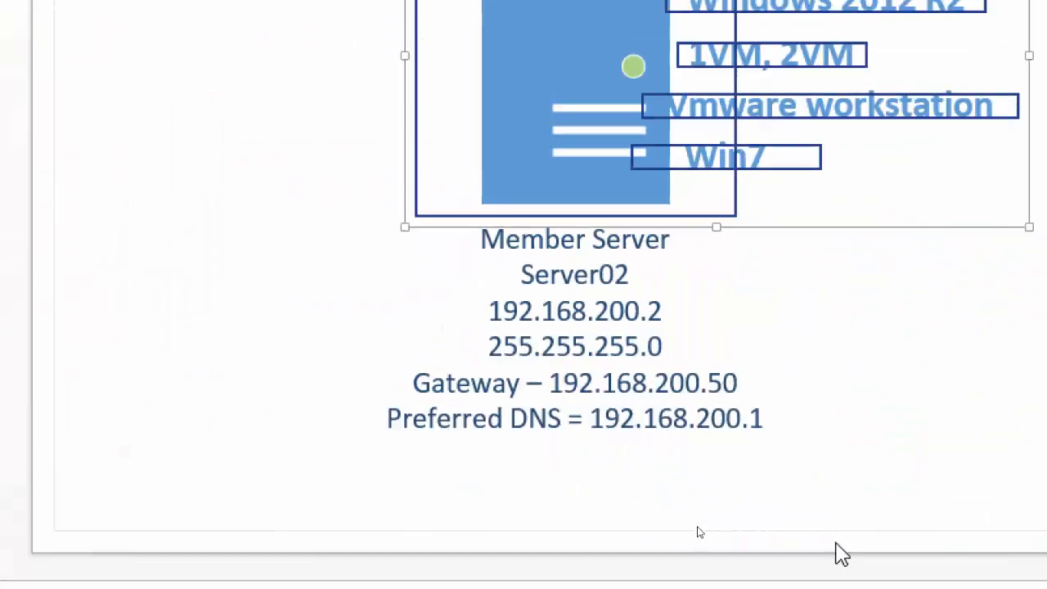
click(742, 495)
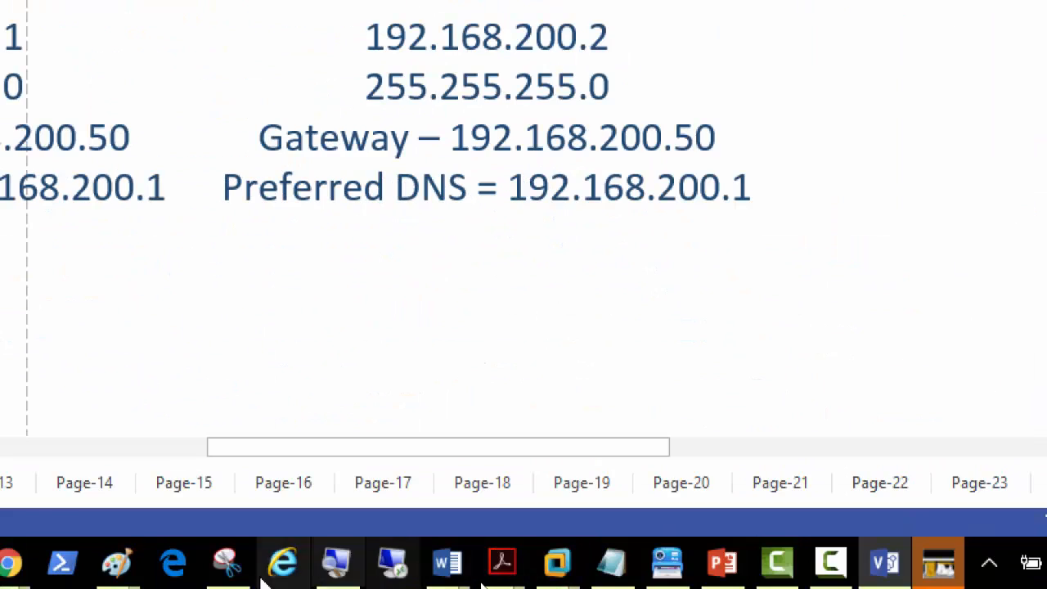
click(336, 564)
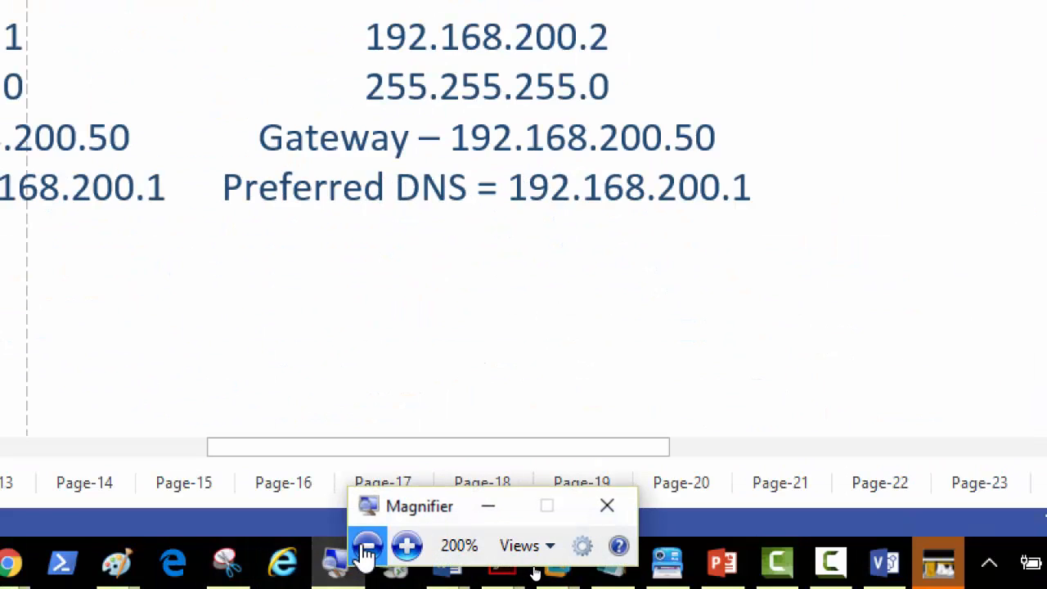
click(367, 546)
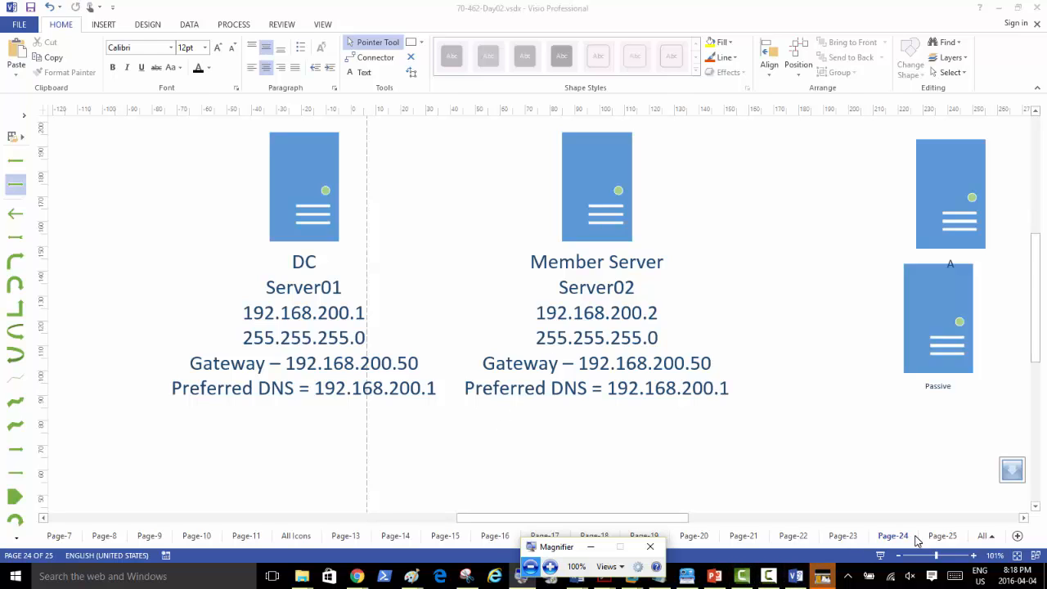
Step: On Page-23, drag the green arrow below VSAN and nudge the server icon above Hyper-V02 left
click(841, 537)
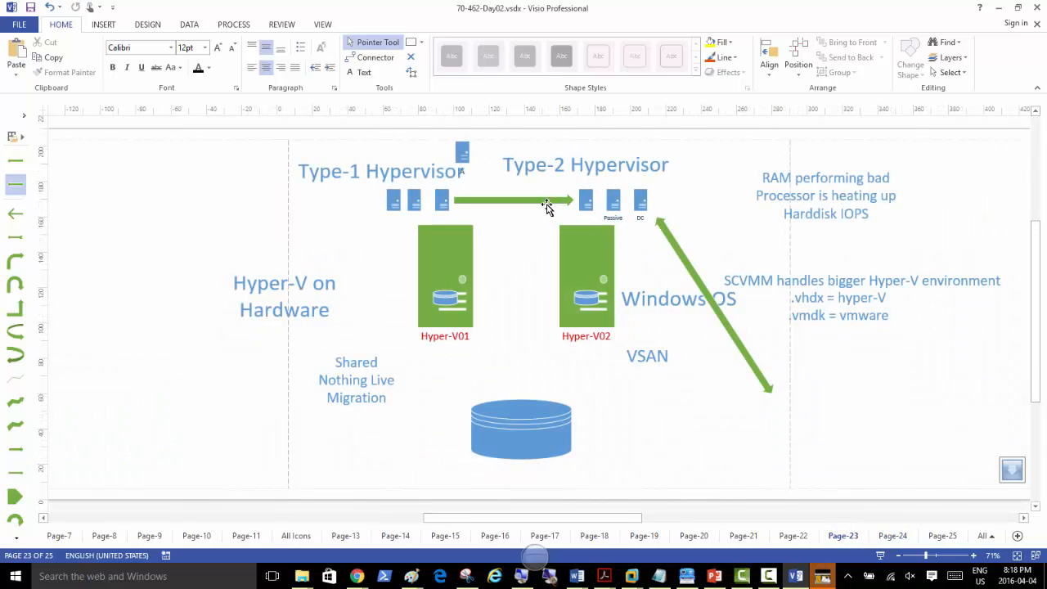
drag(547, 206, 739, 418)
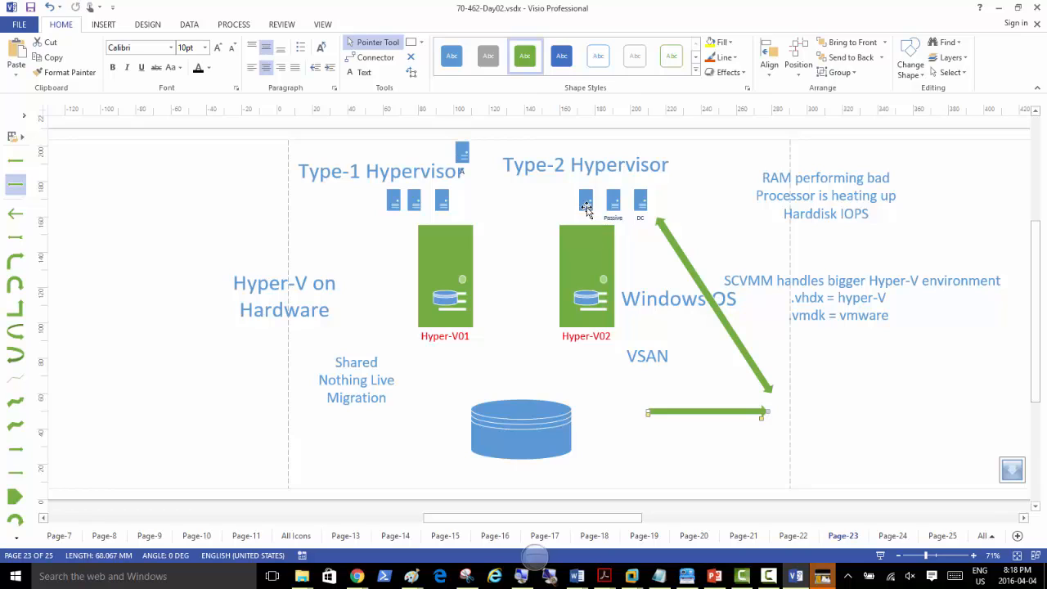
drag(586, 207, 572, 209)
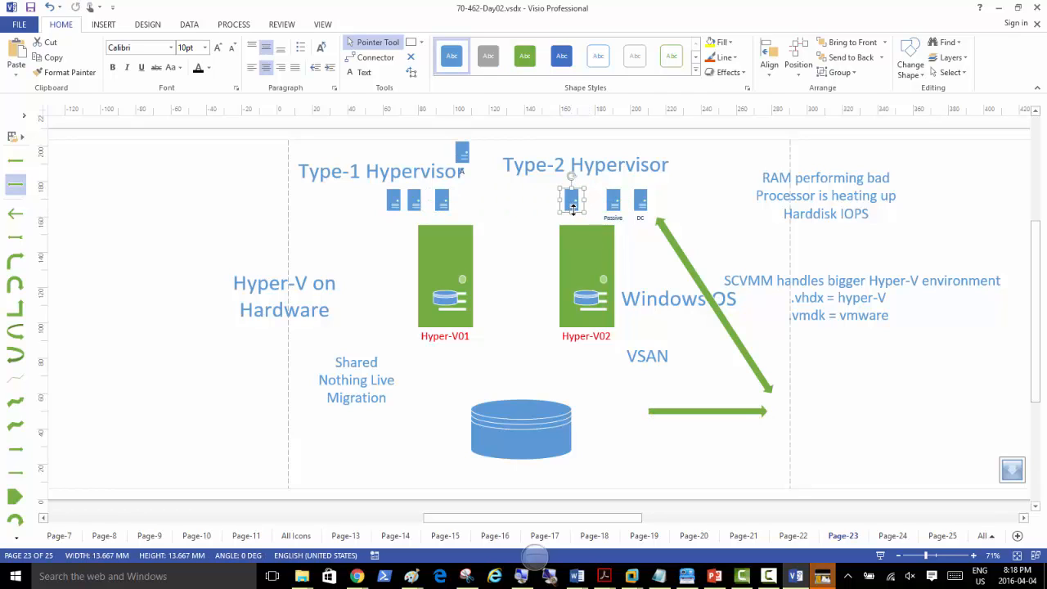
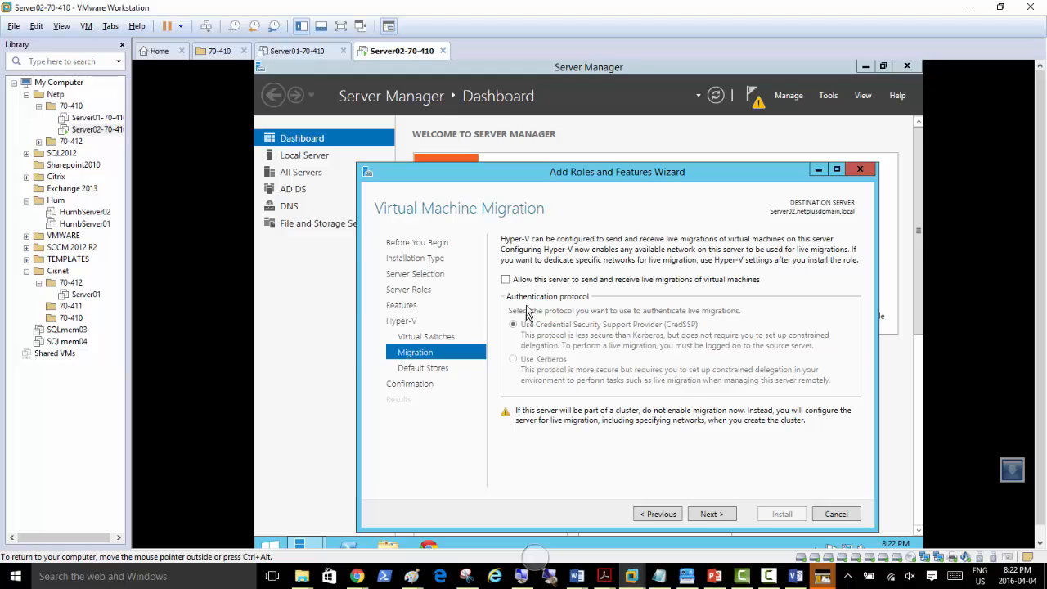
click(537, 557)
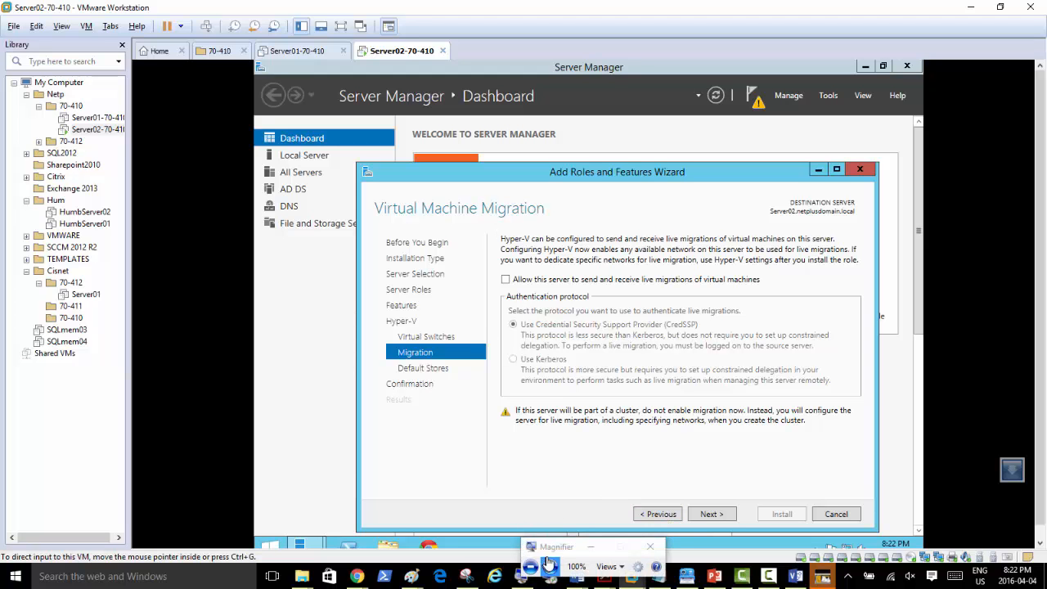
click(557, 570)
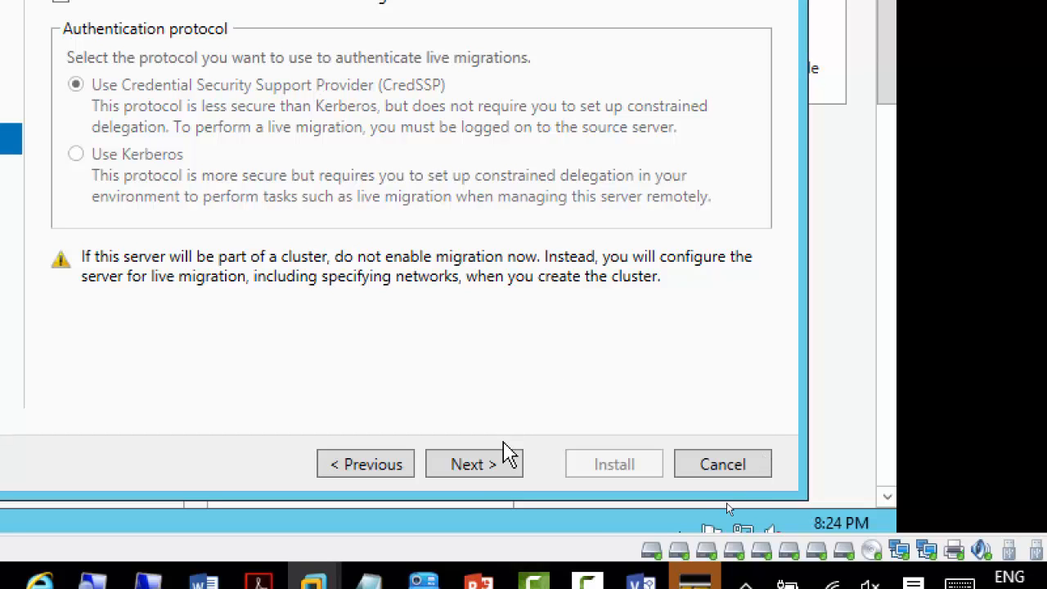
Step: Accept the default live migration settings and default storage locations to reach Confirmation
click(486, 463)
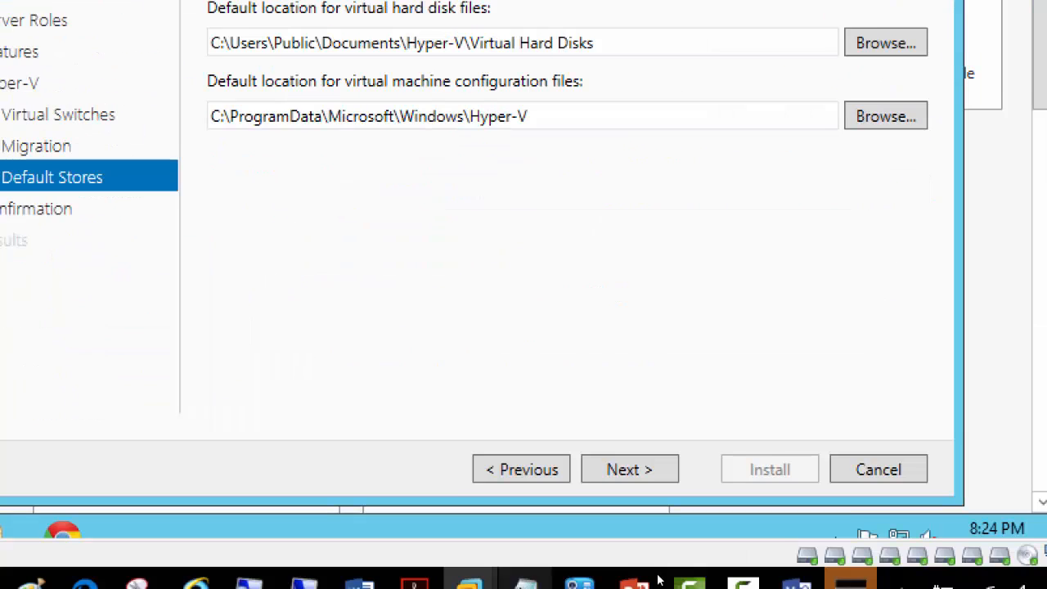
click(631, 476)
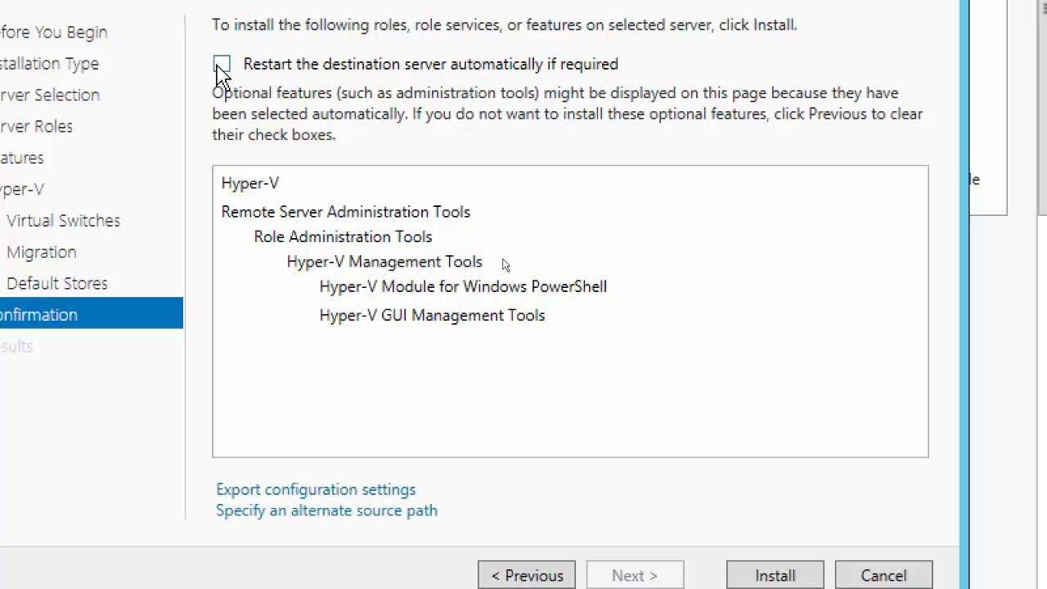
Step: Allow automatic restart of Server02 if required and start the Hyper-V installation
click(220, 65)
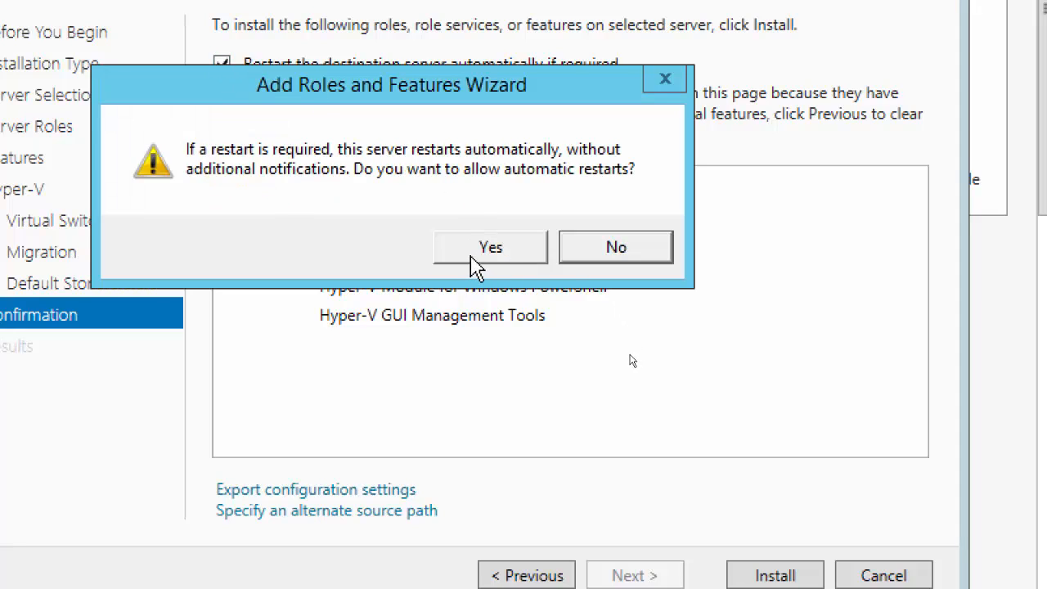
click(468, 260)
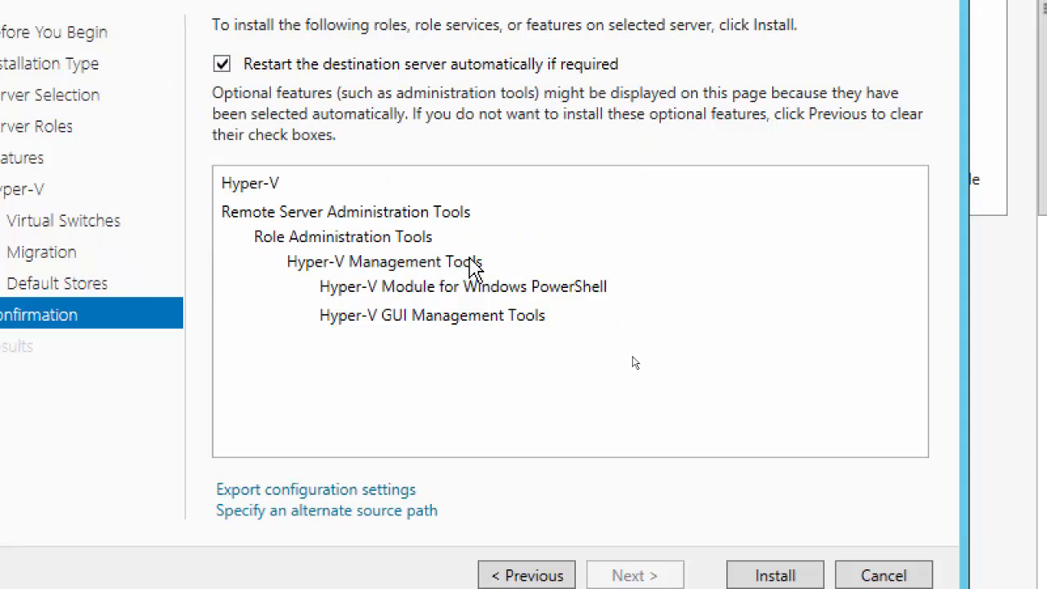
click(770, 583)
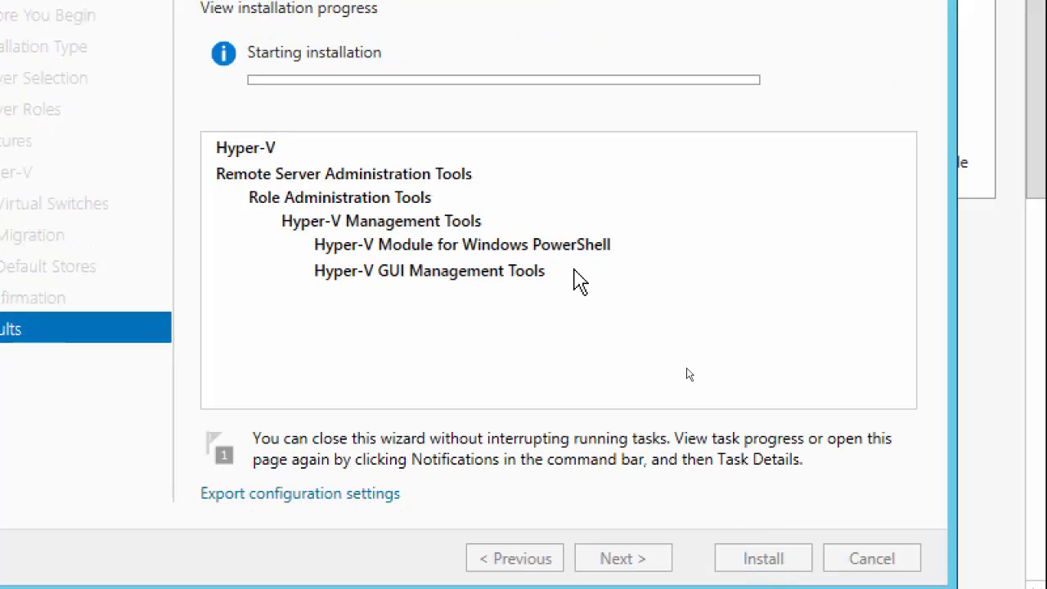
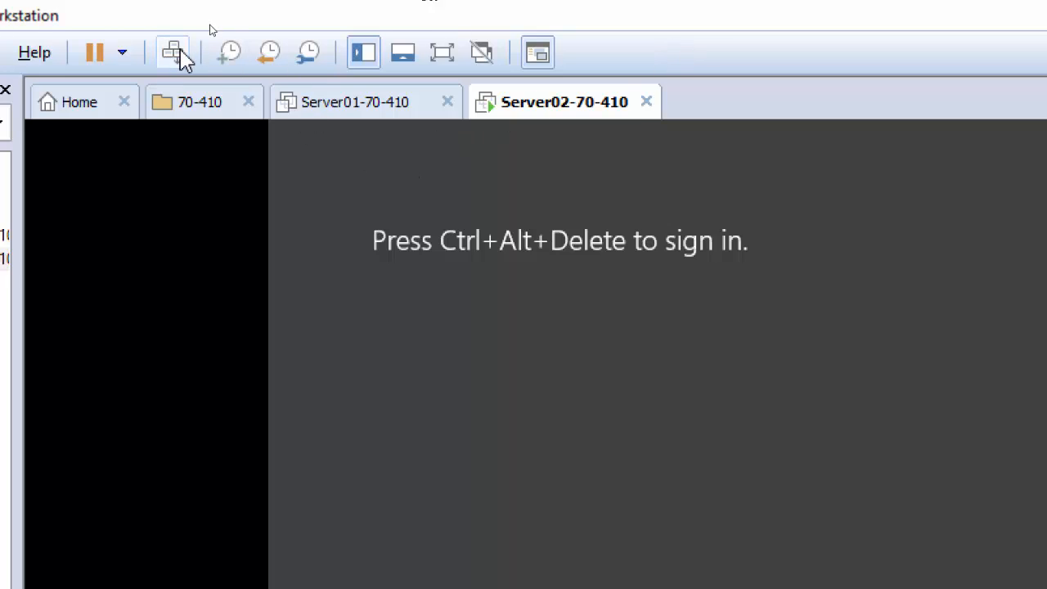
Step: Sign in to Server02 with the account password and view the completed Hyper-V installation progress
click(174, 52)
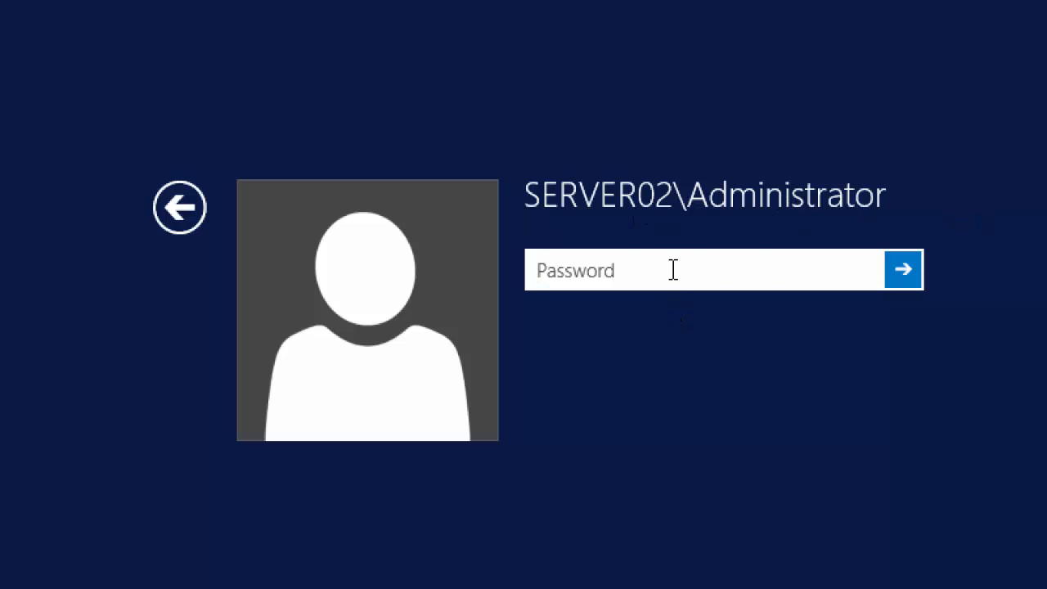
text(•••••••••)
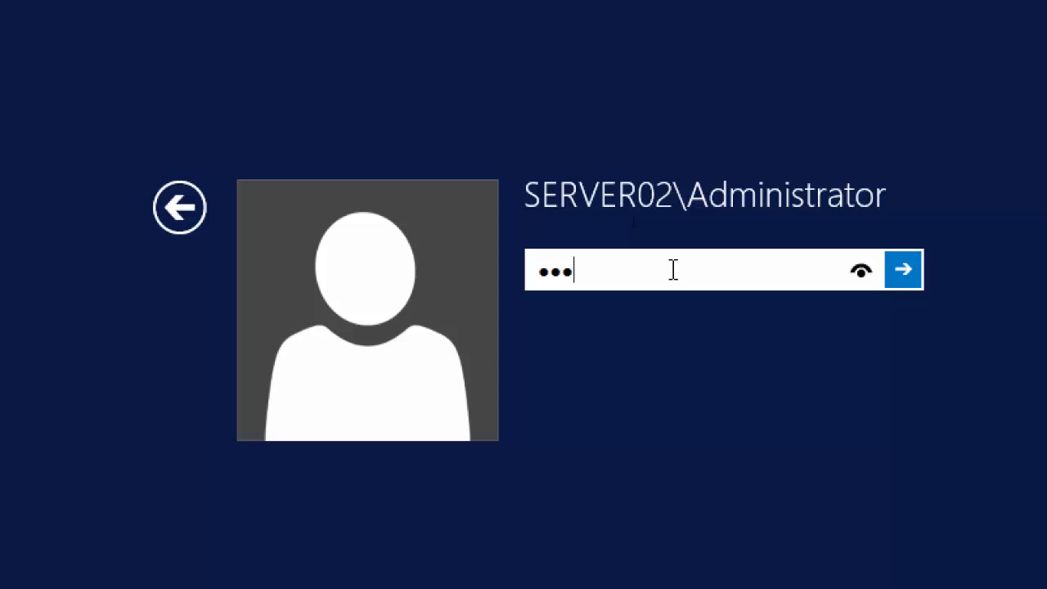
key(Return)
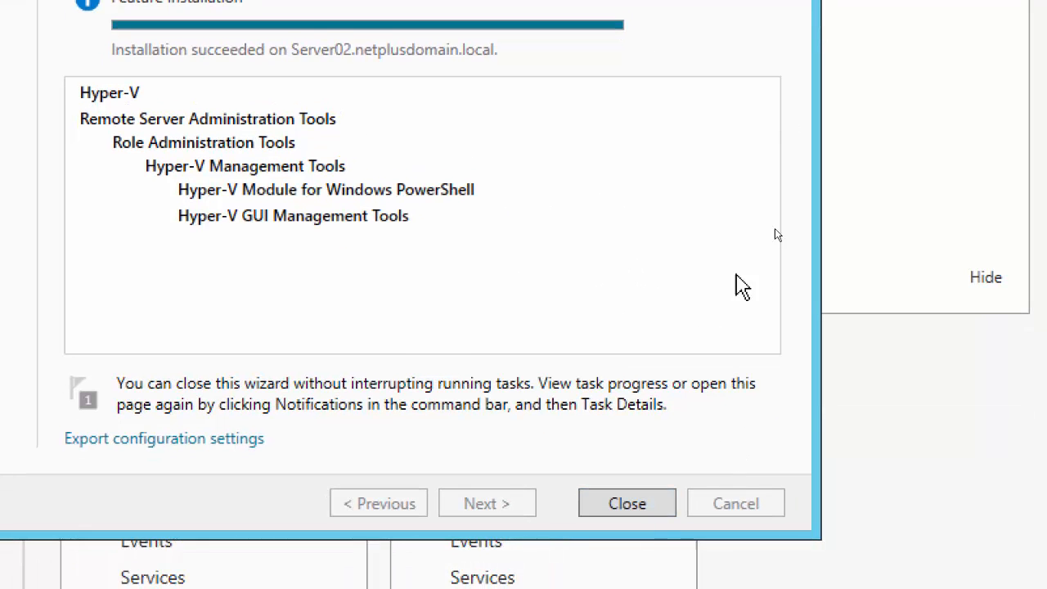
Step: Close the finished Add Roles and Features Wizard to reach the Dashboard showing Hyper-V installed
click(594, 585)
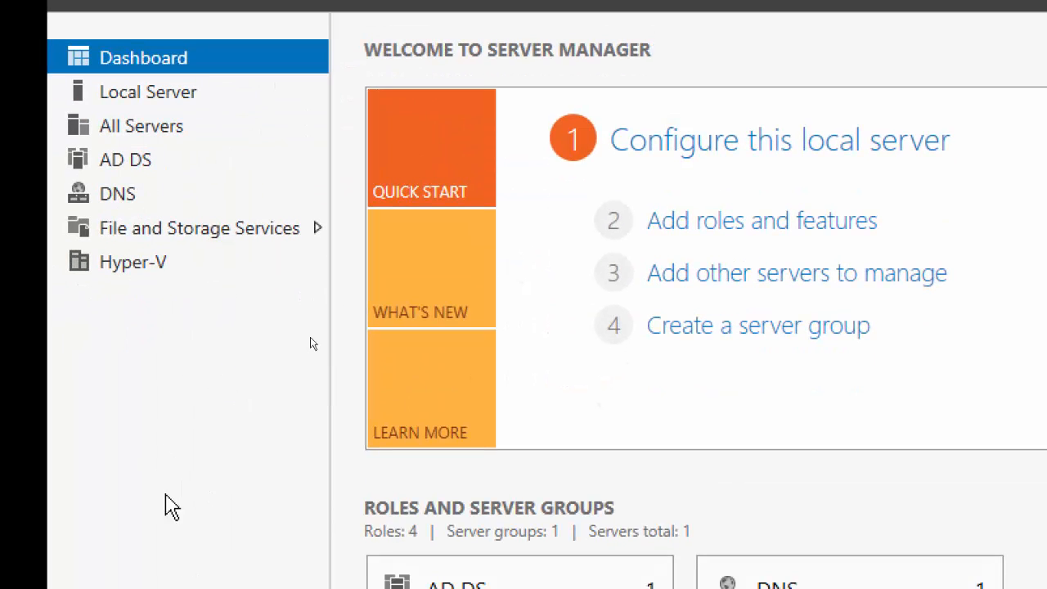
Step: From Server Manager's Hyper-V servers page, launch Hyper-V Manager from the Tools menu
click(136, 273)
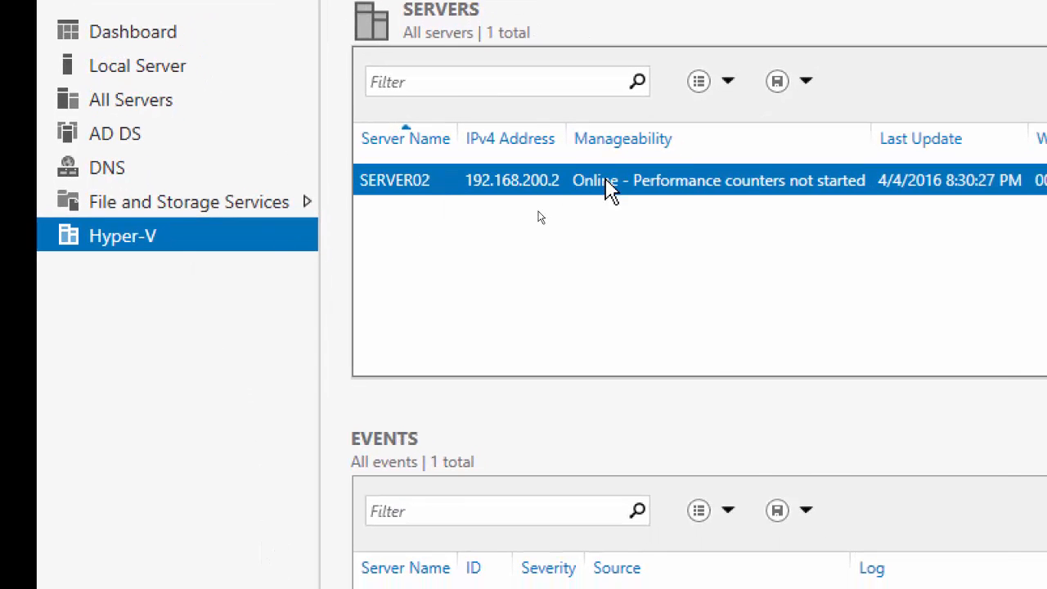
right_click(610, 189)
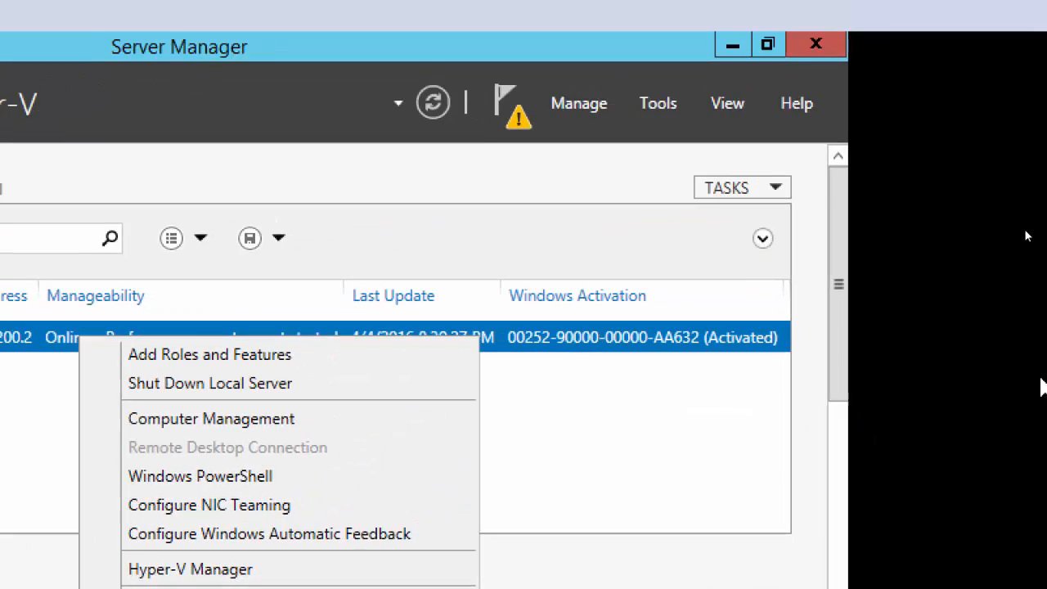
click(631, 114)
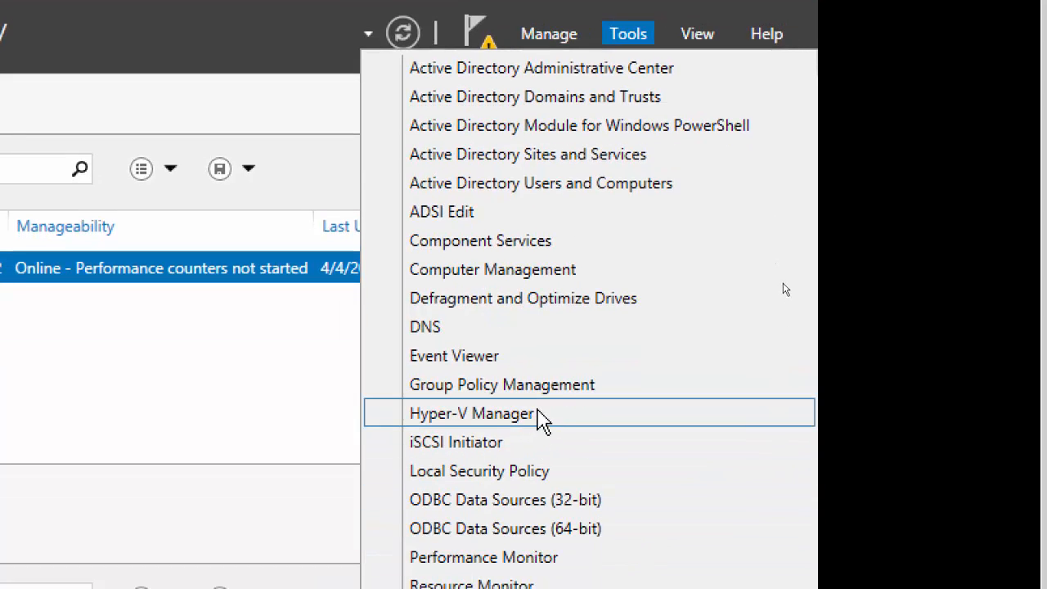
click(537, 421)
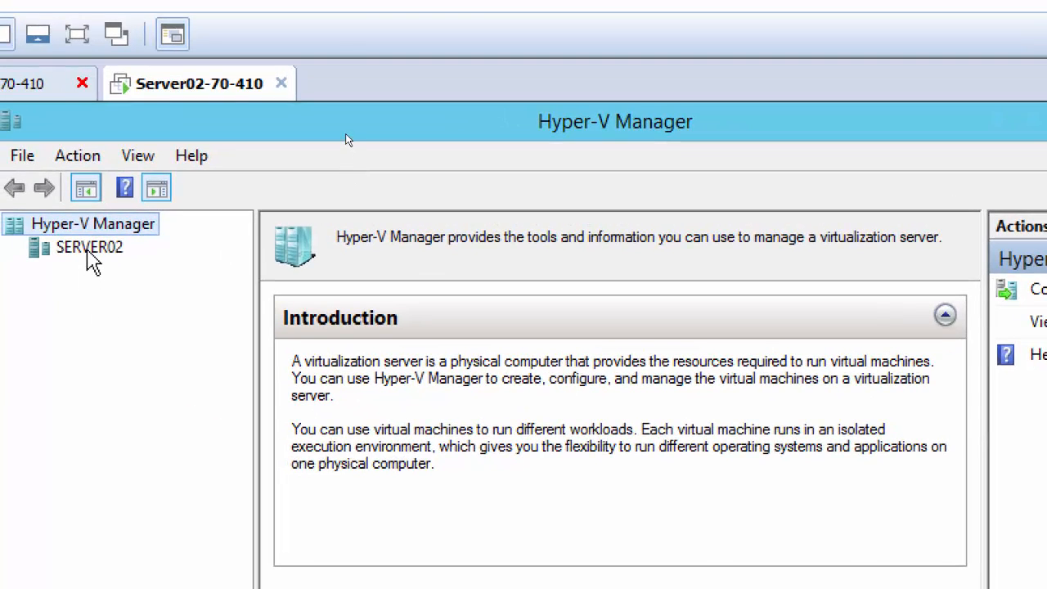
Step: Select SERVER02 in Hyper-V Manager and check its actions, seeing no virtual machines exist yet
click(88, 248)
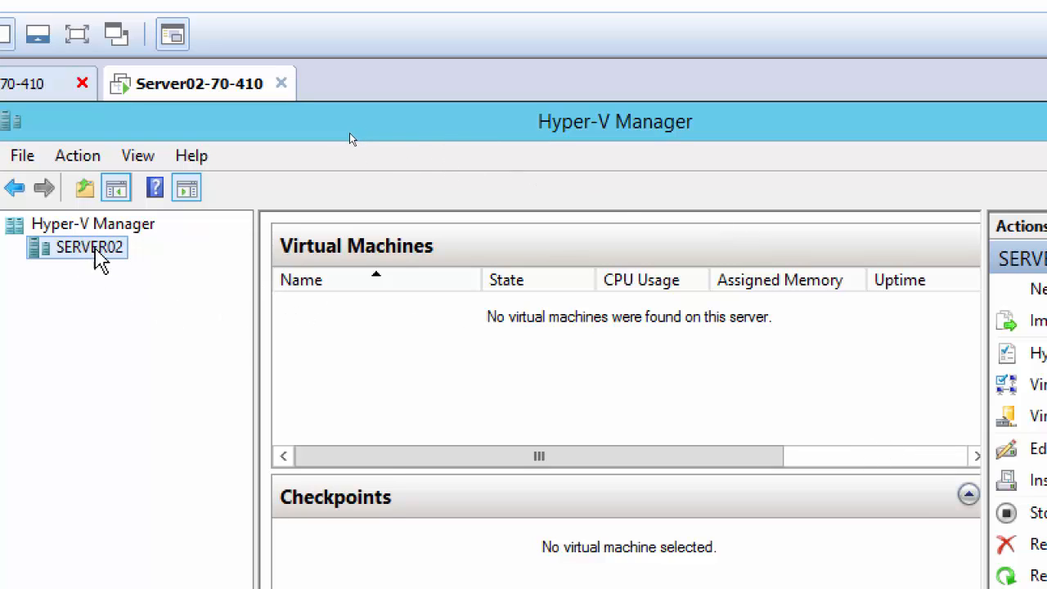
right_click(98, 258)
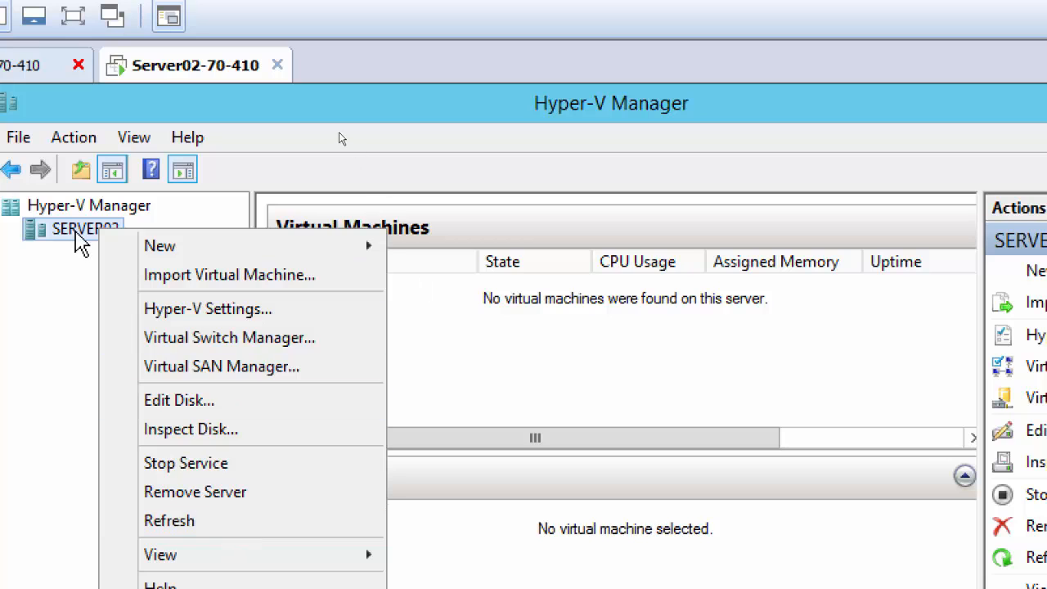
click(77, 261)
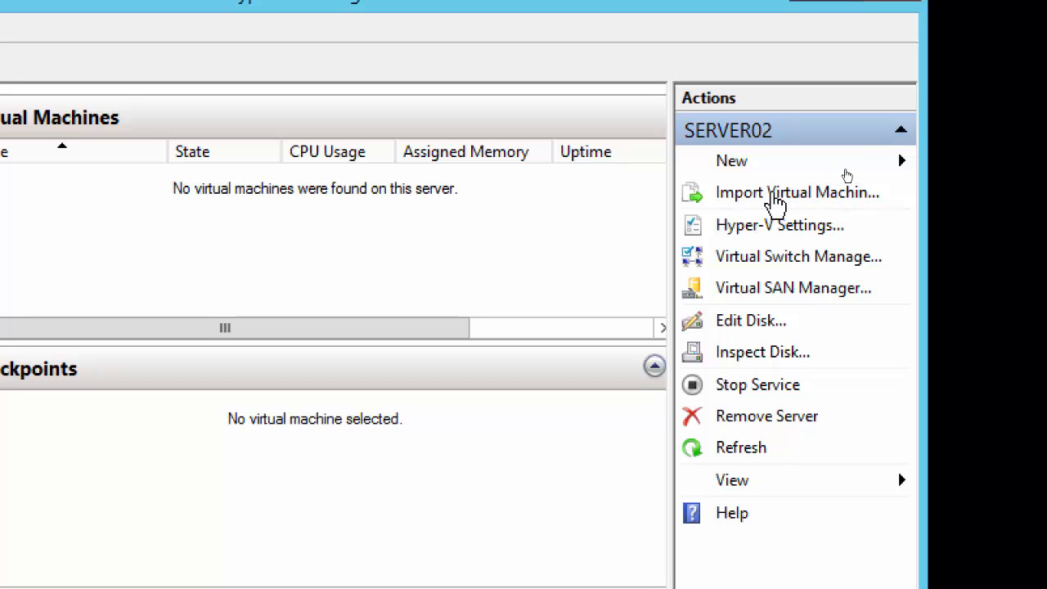
Step: Check the New item types in the Actions pane, then open Hyper-V Settings for SERVER02
click(745, 164)
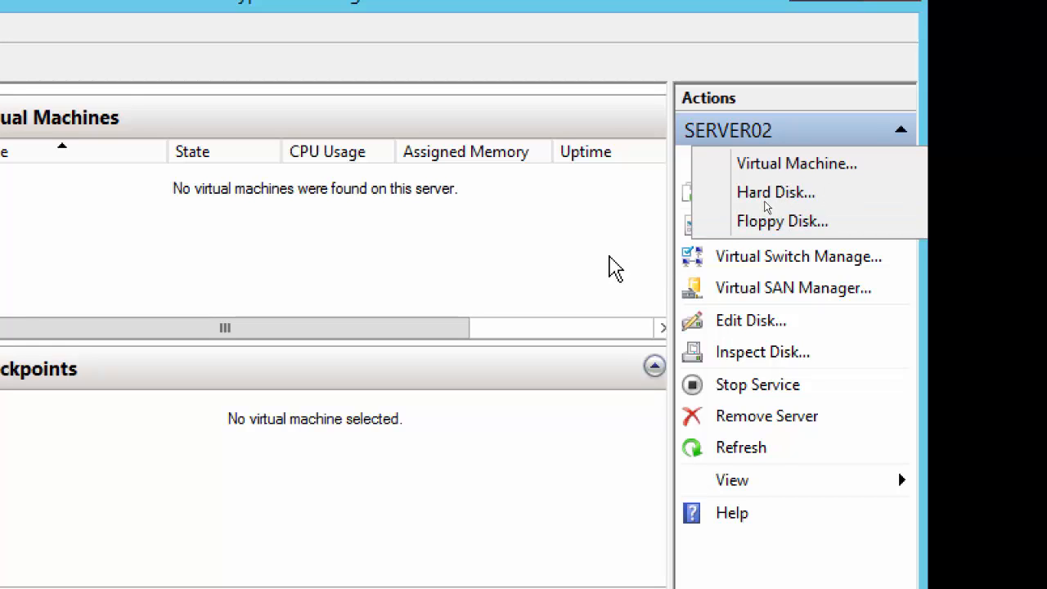
click(615, 268)
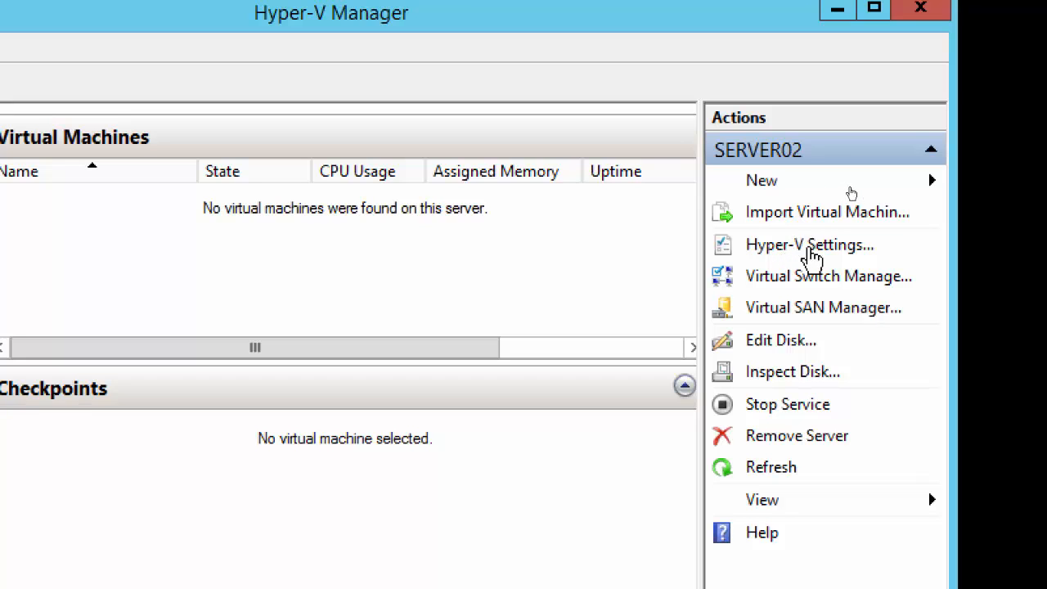
click(808, 246)
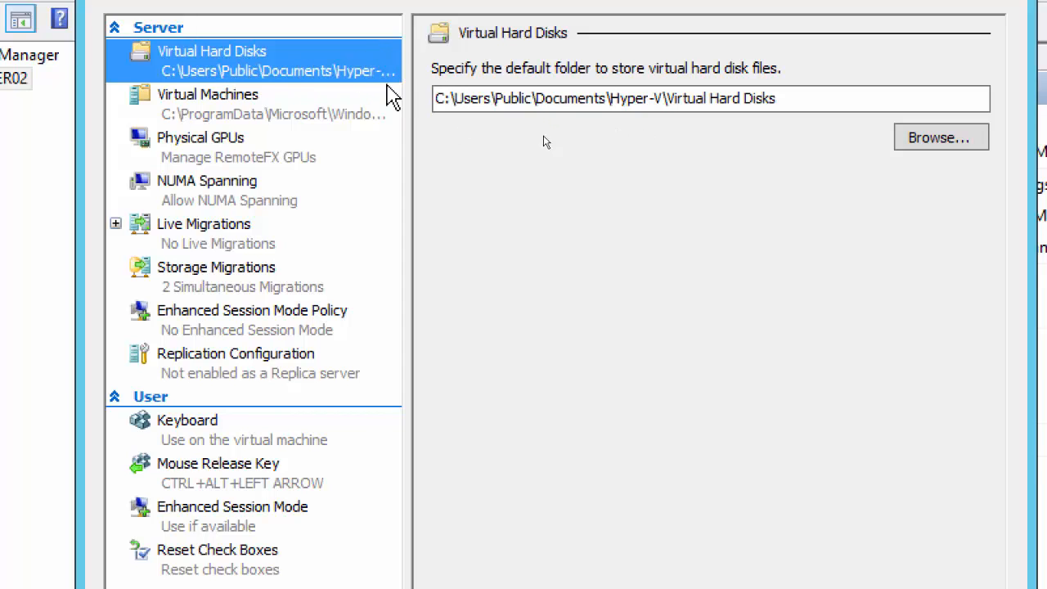
Step: Review the default virtual hard disk and virtual machine folders, then the Physical GPUs page
click(451, 99)
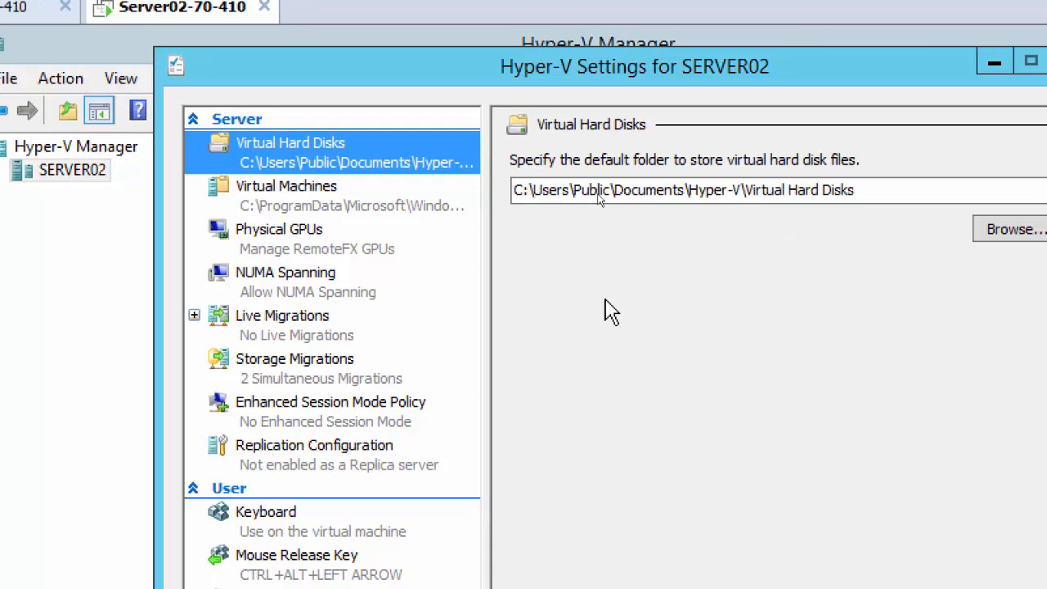
click(309, 199)
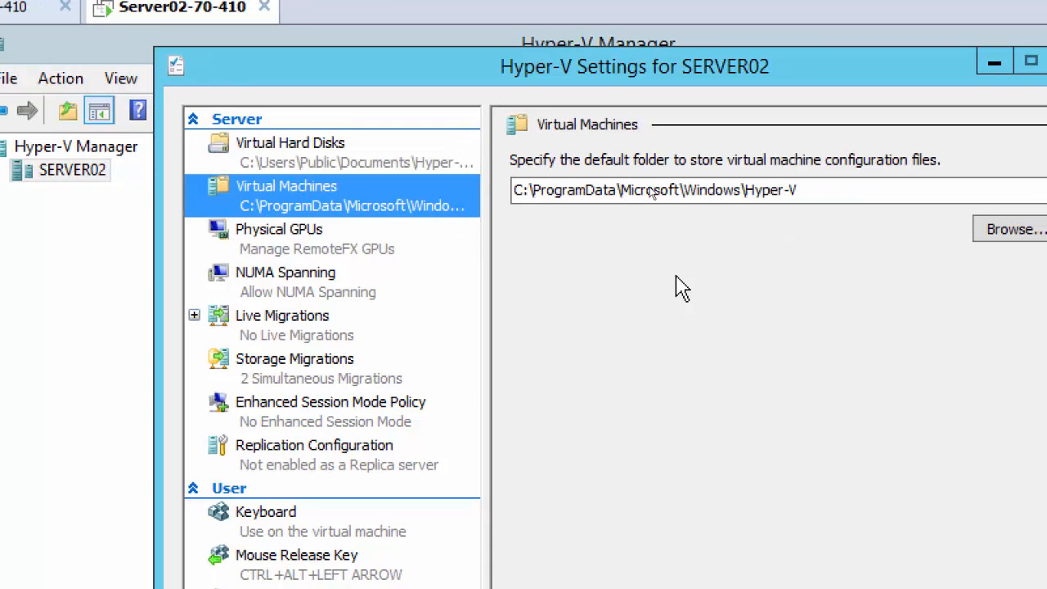
click(329, 147)
click(291, 196)
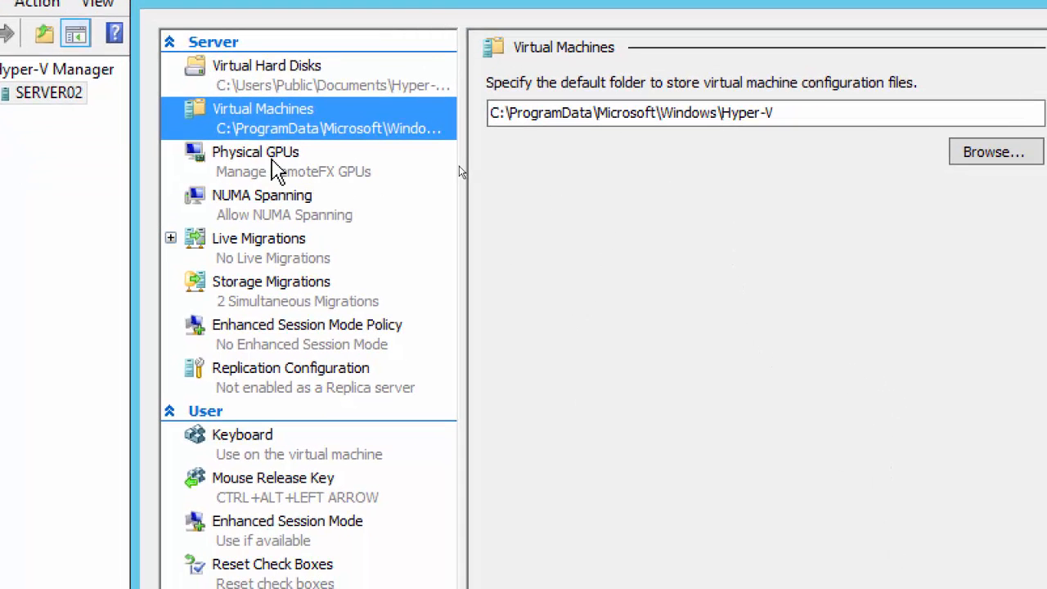
click(278, 170)
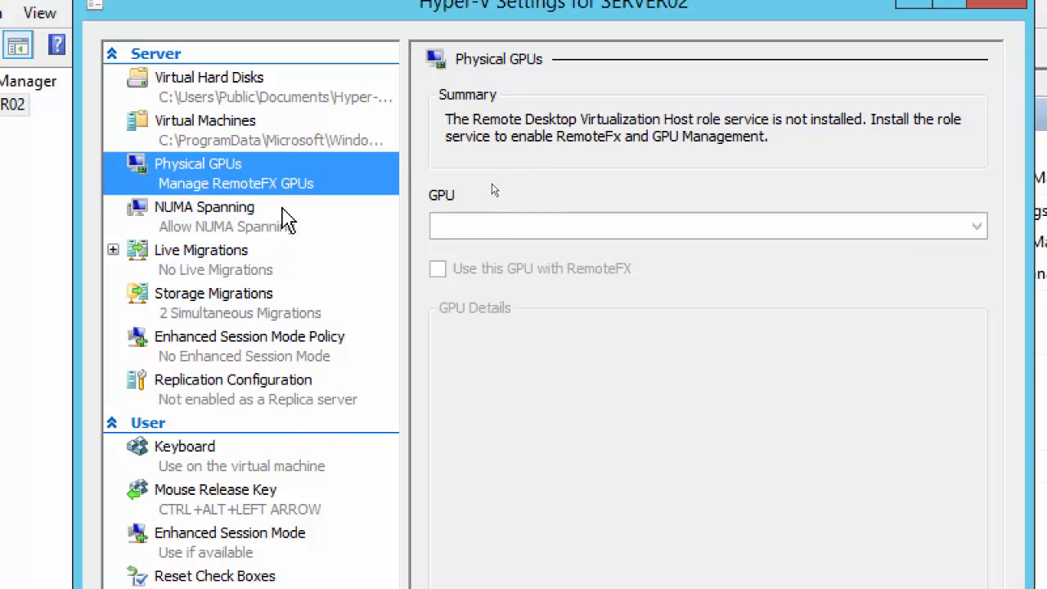
Step: Step through NUMA Spanning, Live Migrations, and Storage Migrations (2 simultaneous) settings pages
click(210, 228)
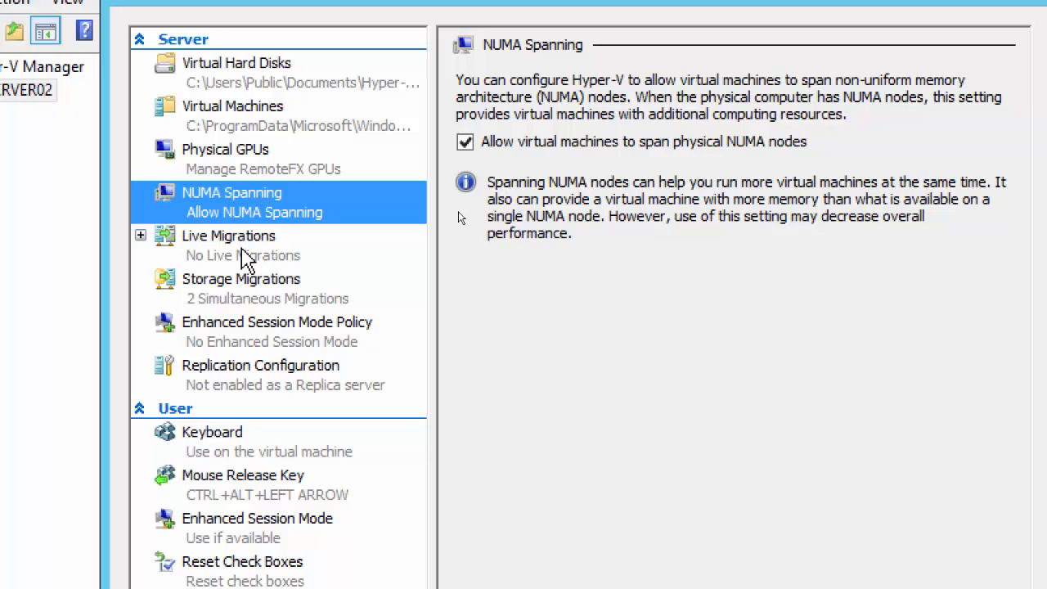
click(243, 252)
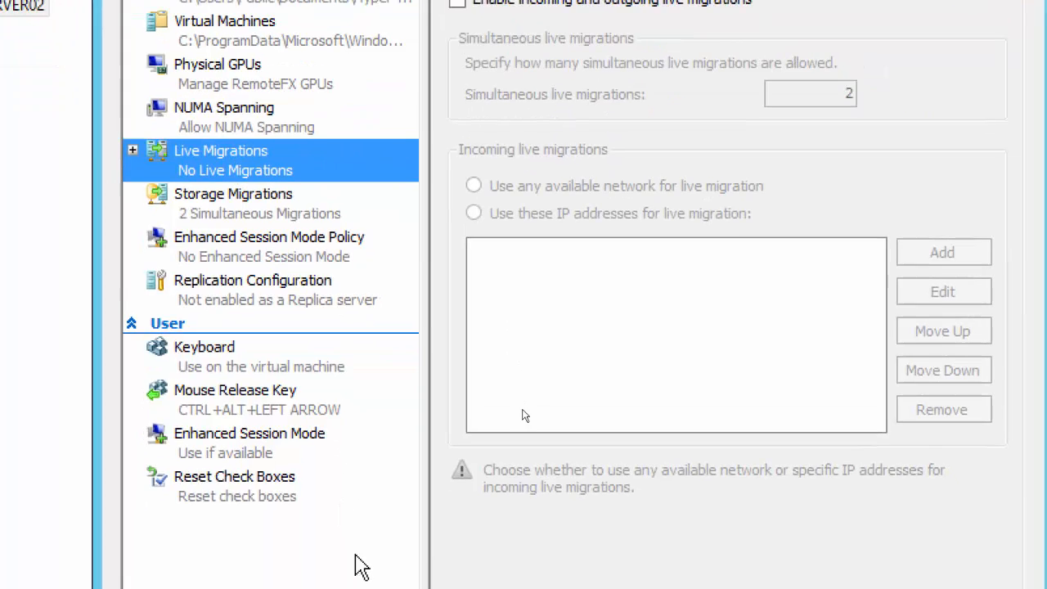
click(240, 214)
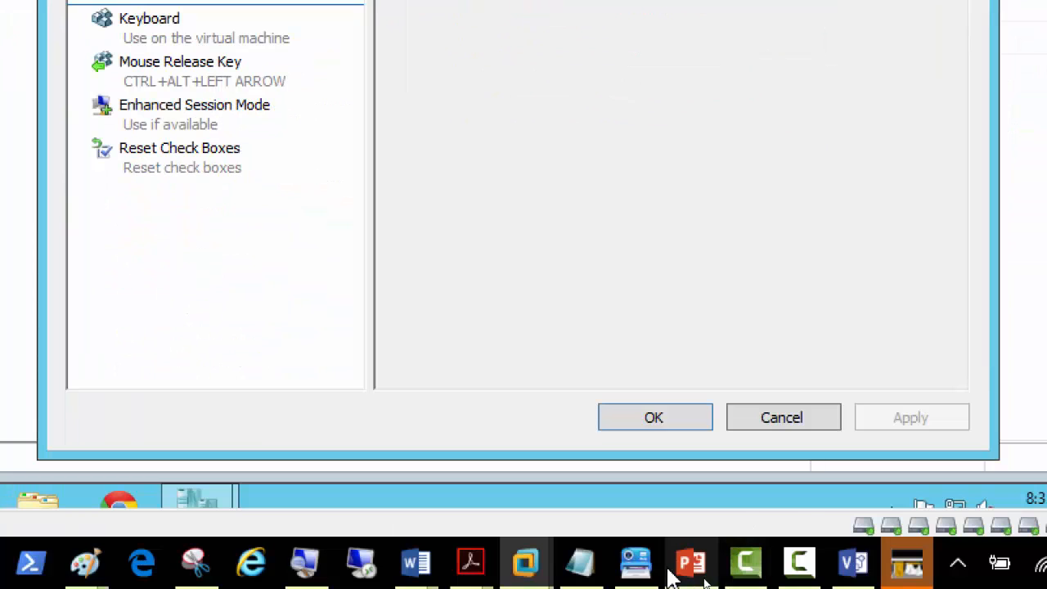
Step: Switch to PowerPoint, reset Magnifier to 100%, and present the 'Lets Go Hyper' slide
click(690, 563)
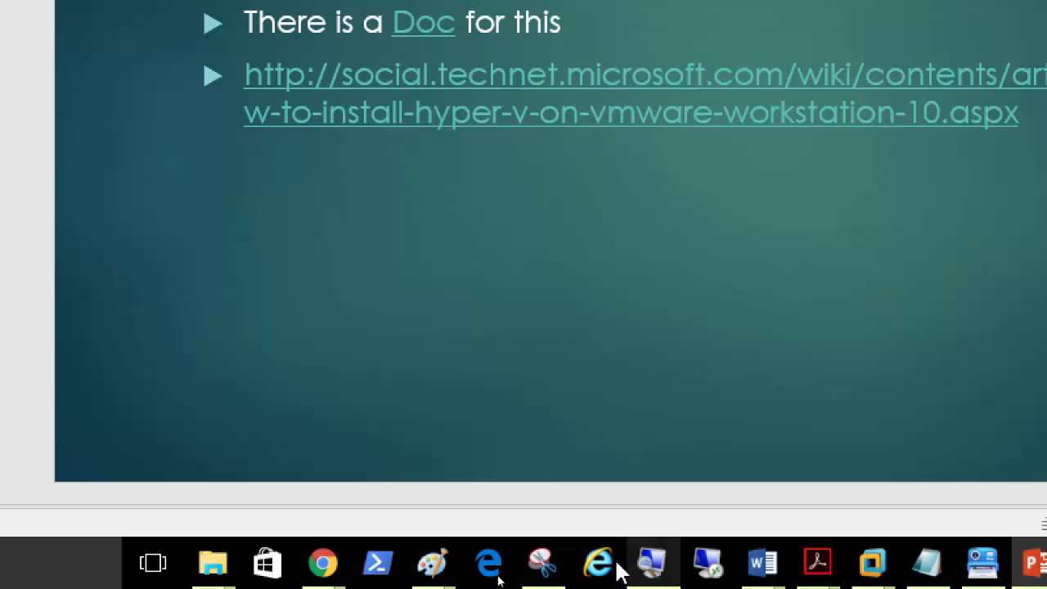
click(654, 568)
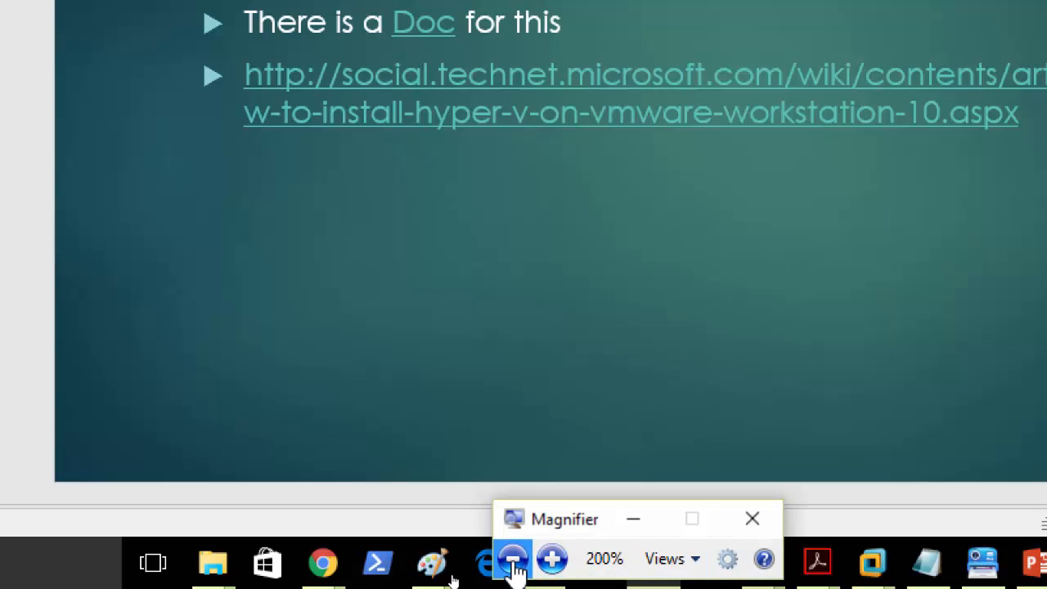
click(513, 560)
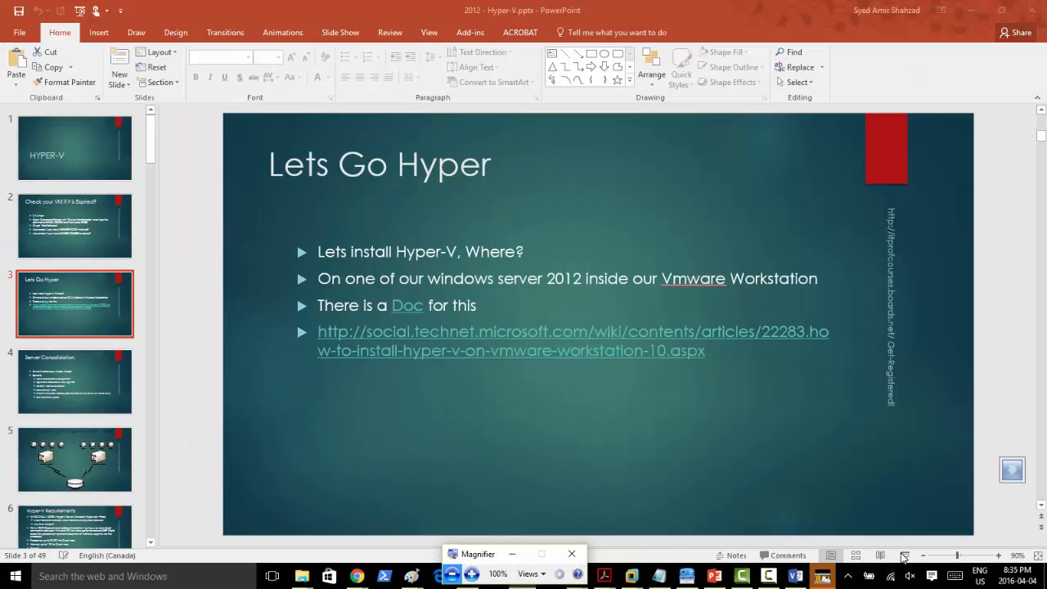
click(905, 560)
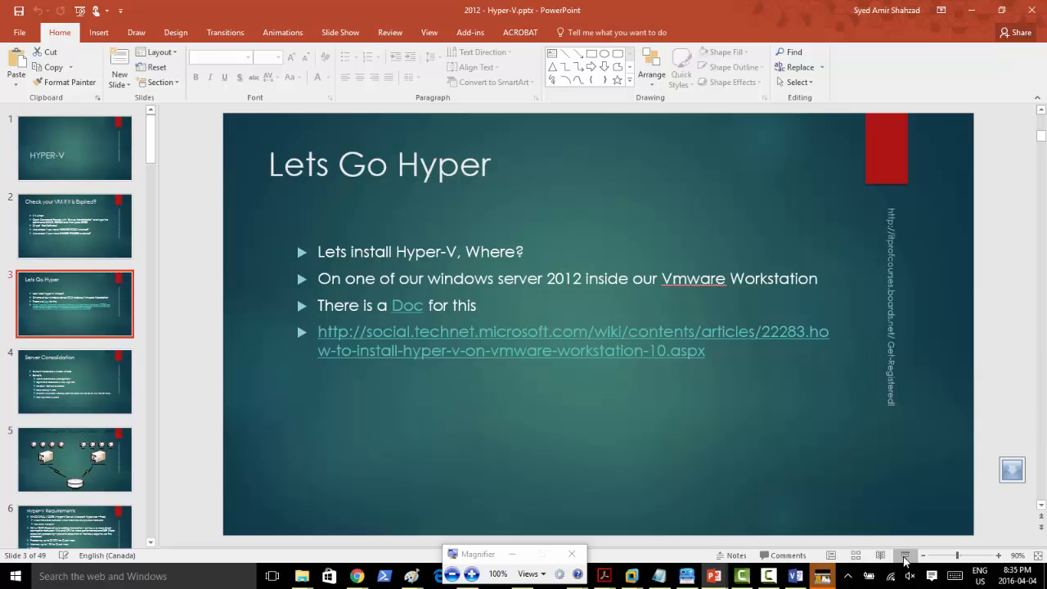
click(904, 560)
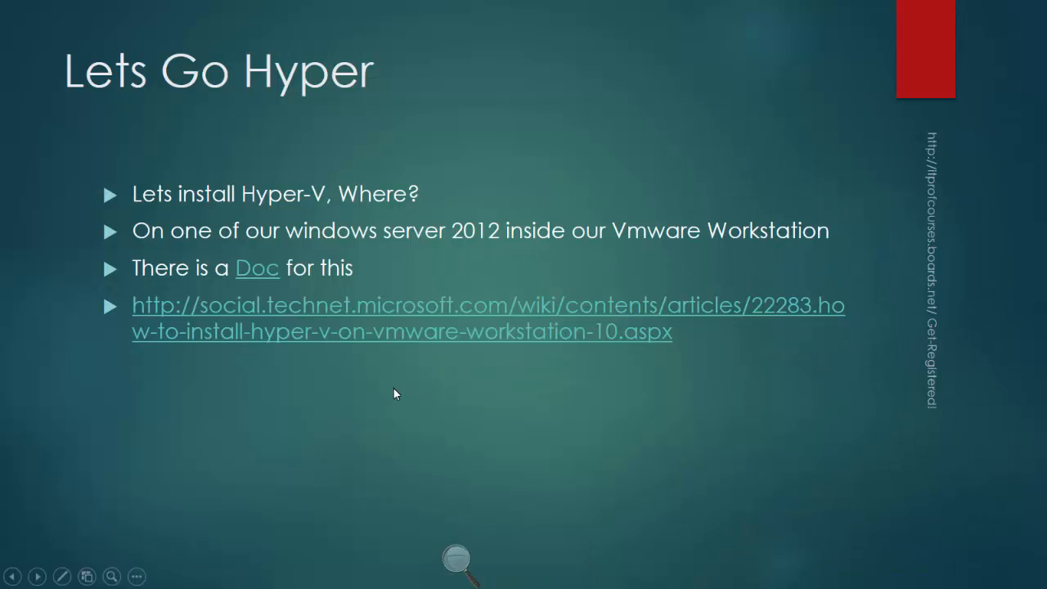
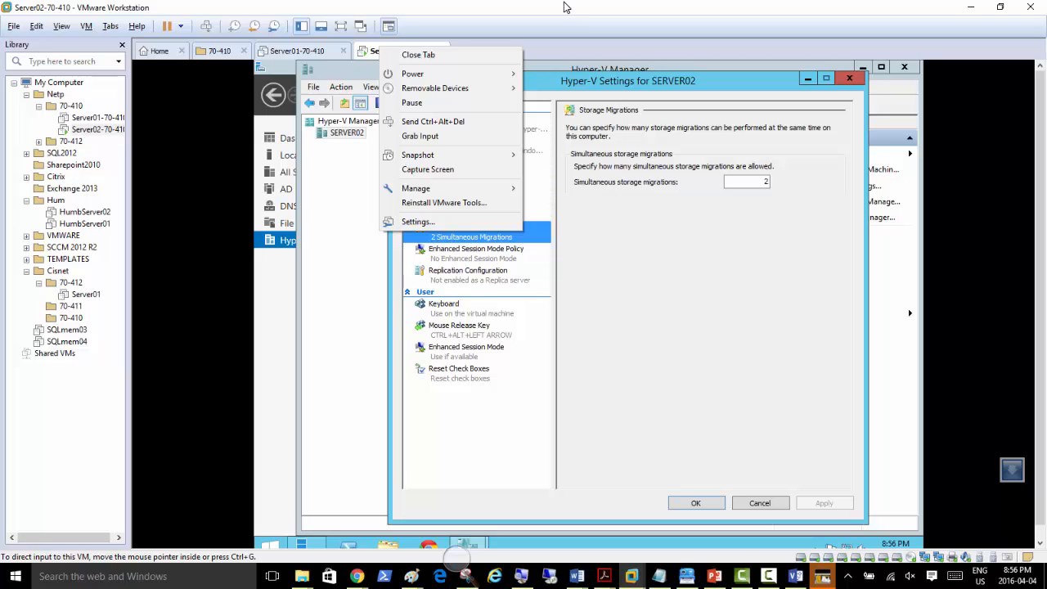
Step: Dismiss the VM tab menu to get back to Hyper-V Settings on Storage Migrations
click(565, 7)
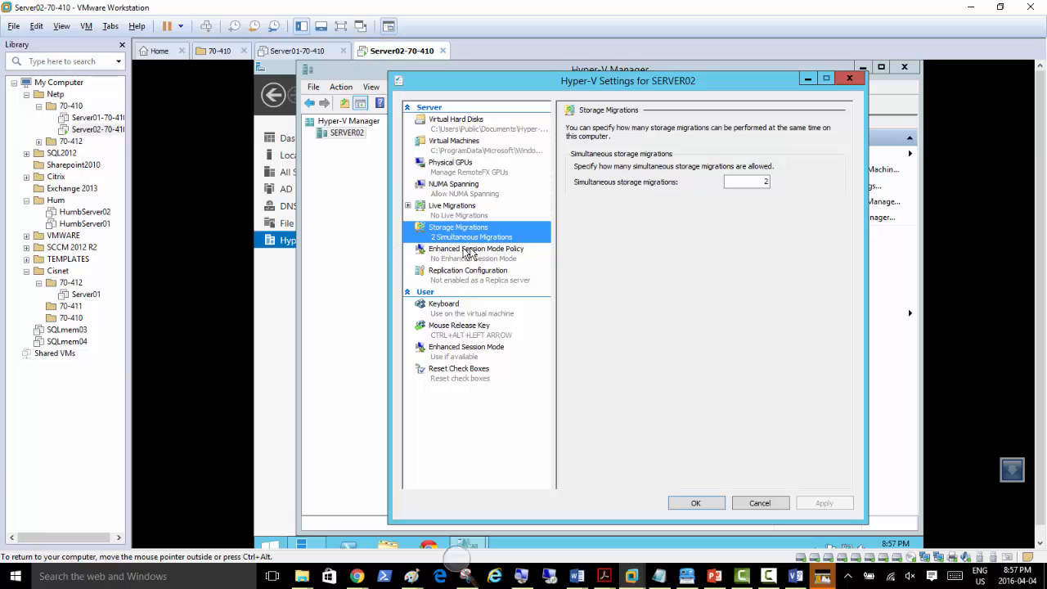
Step: View the Enhanced Session Mode Policy and Replication Configuration pages, magnifying the screen to 200%
click(463, 258)
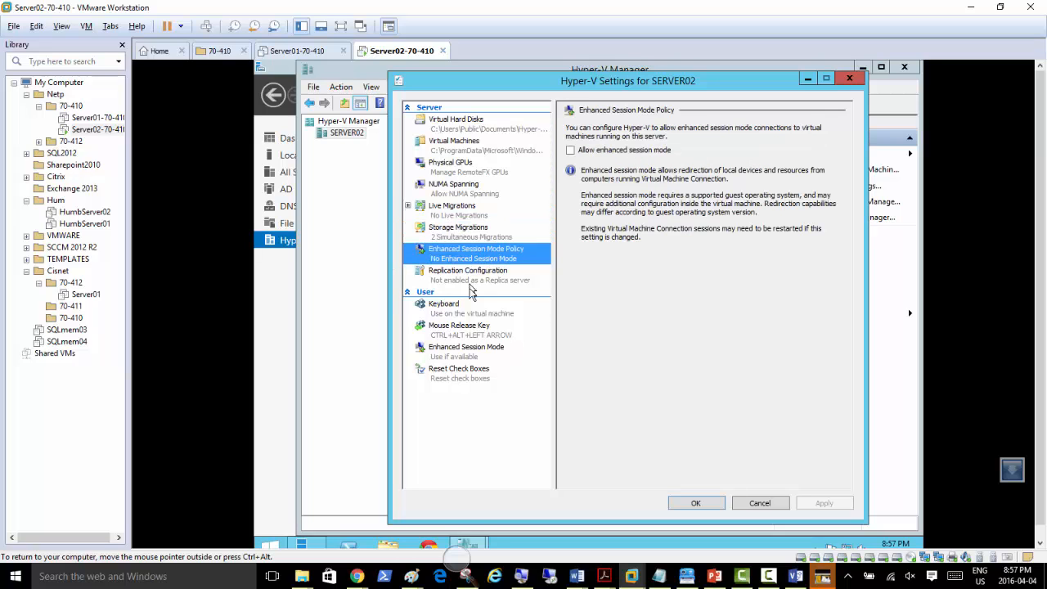
click(461, 283)
click(477, 259)
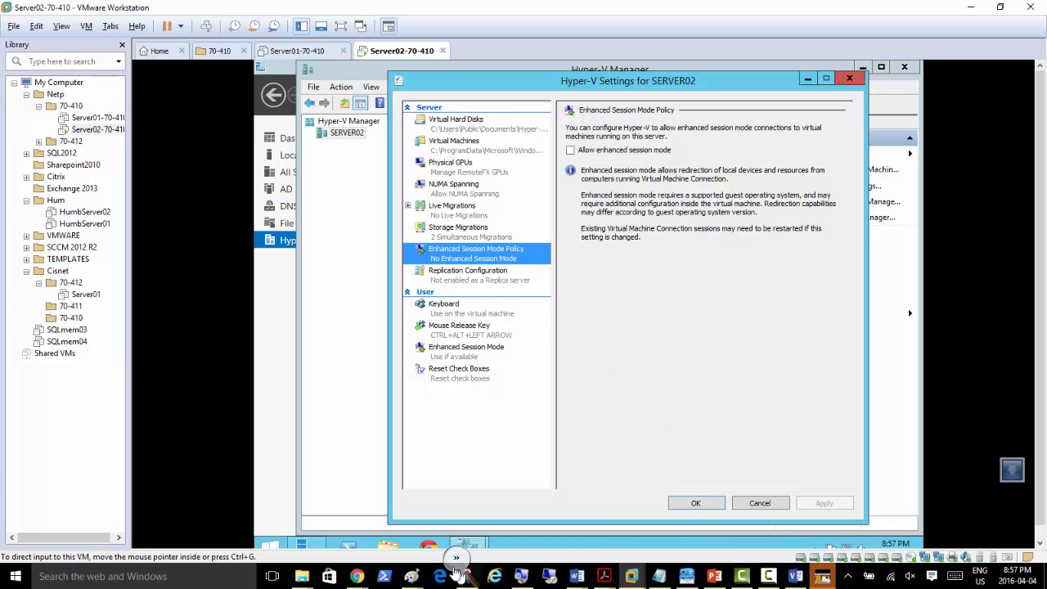
click(455, 564)
click(473, 569)
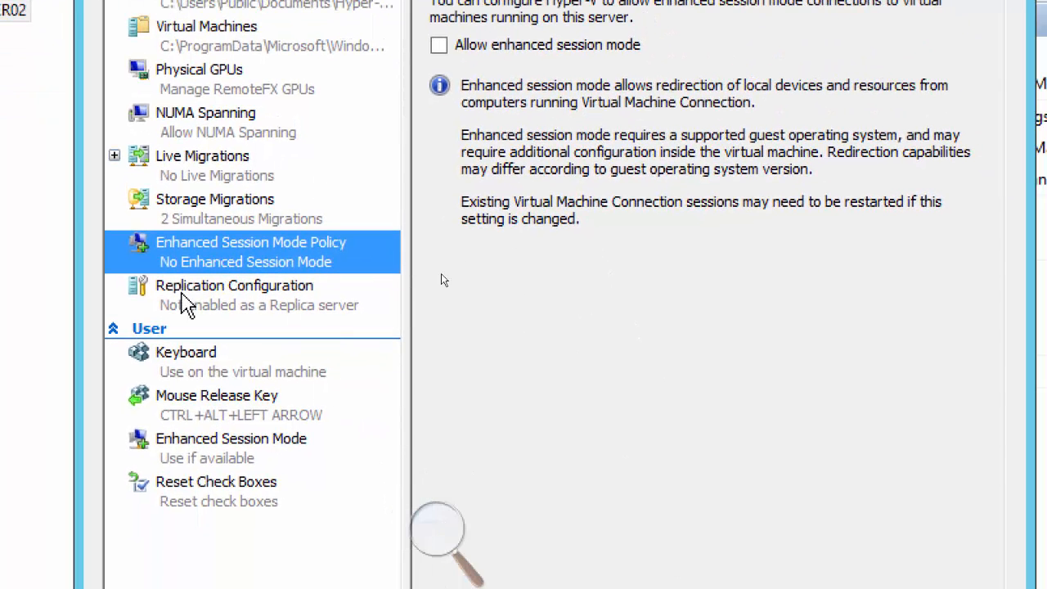
Step: Review Replication, Live Migrations, Keyboard, Mouse Release Key, Enhanced Session Mode and Reset Check Boxes, then close Settings
click(183, 294)
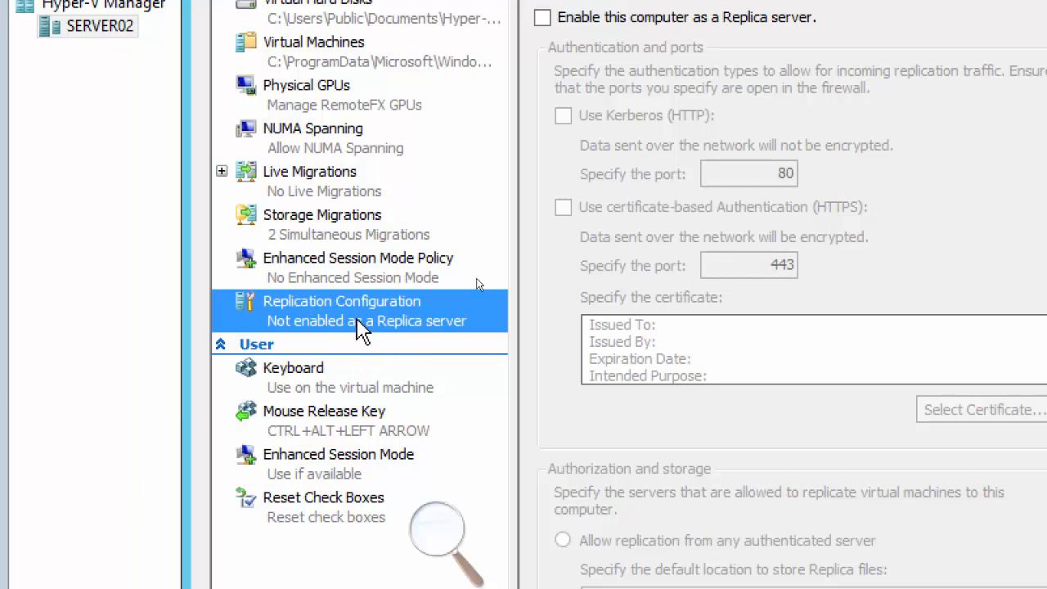
click(300, 174)
click(301, 326)
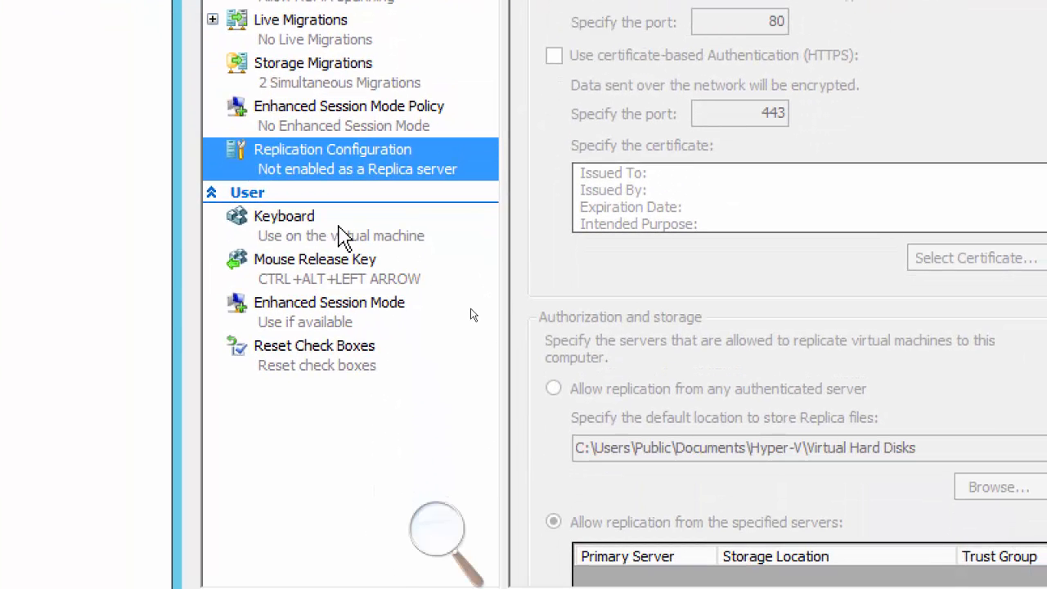
click(347, 237)
click(357, 282)
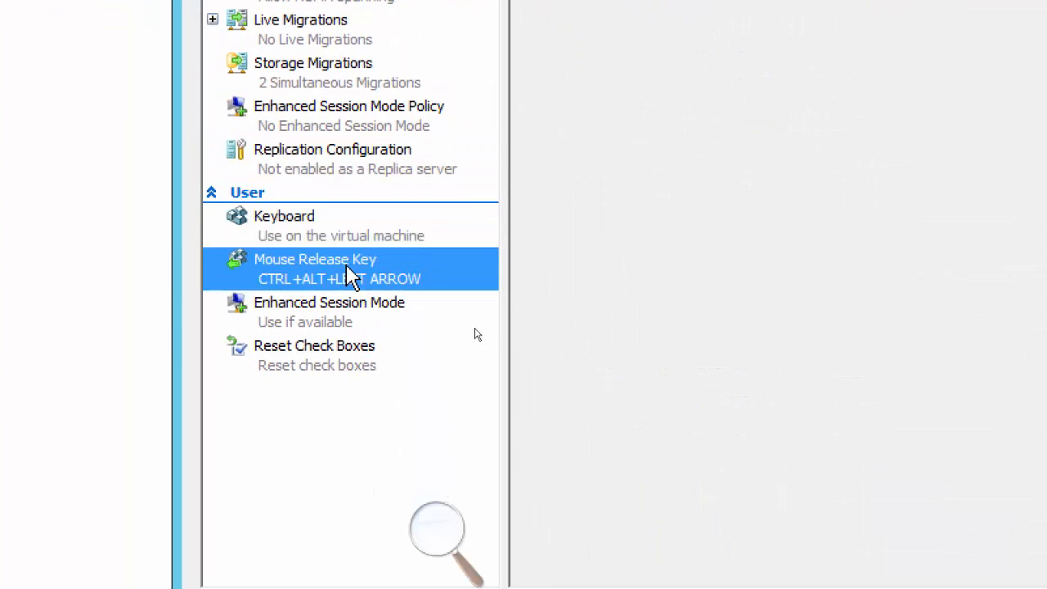
click(352, 323)
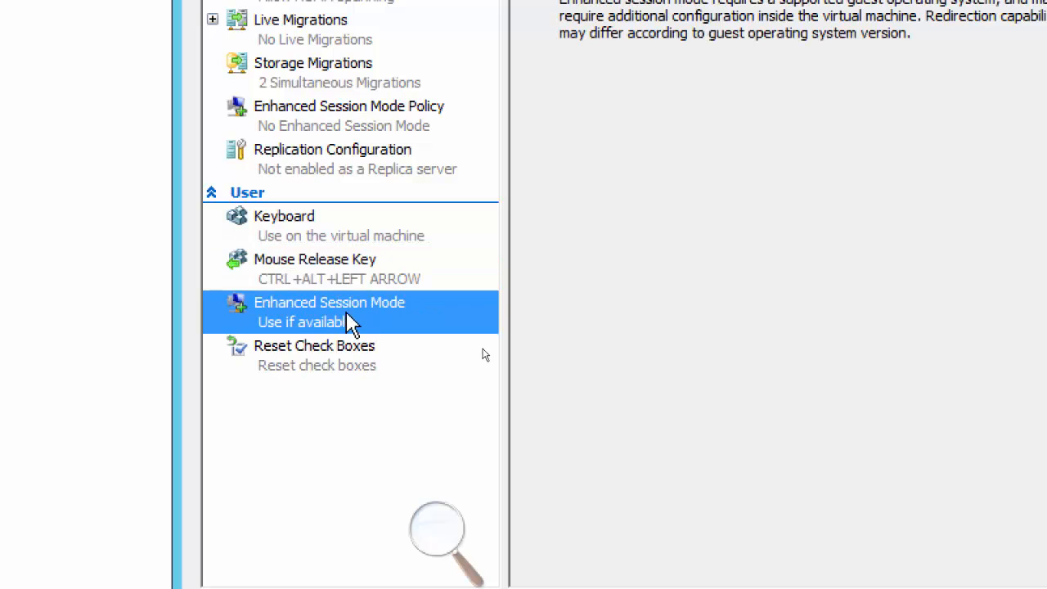
click(333, 361)
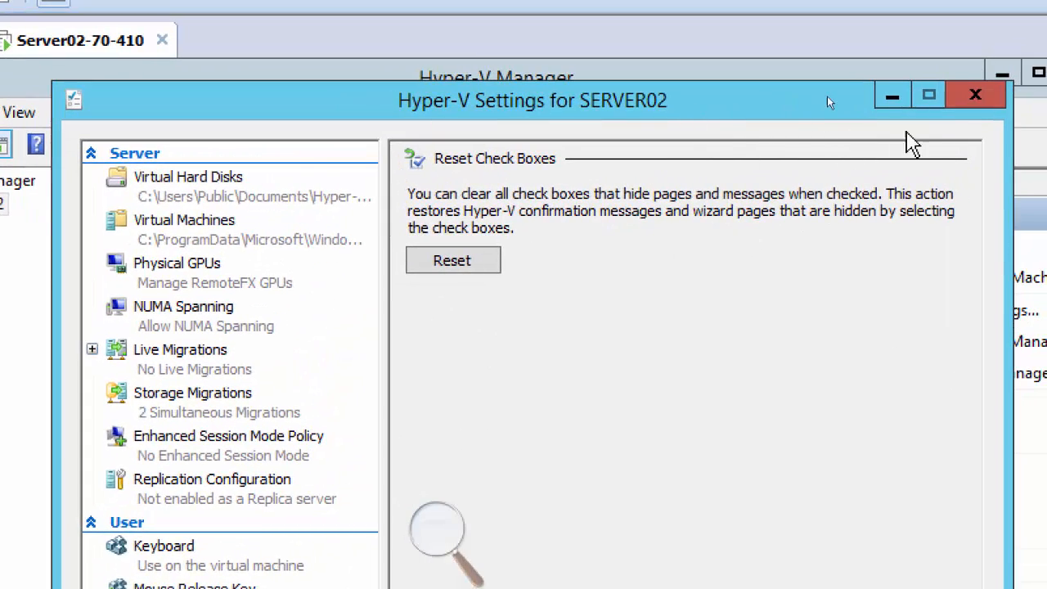
click(982, 96)
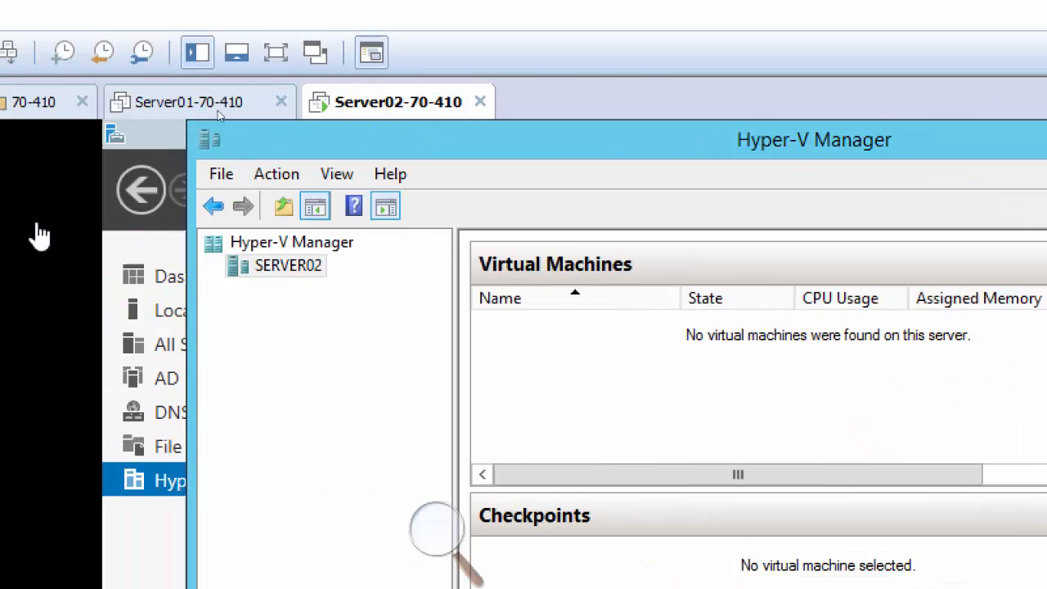
Step: Open the Virtual Switch Manager for the SERVER02 host
click(334, 279)
right_click(321, 274)
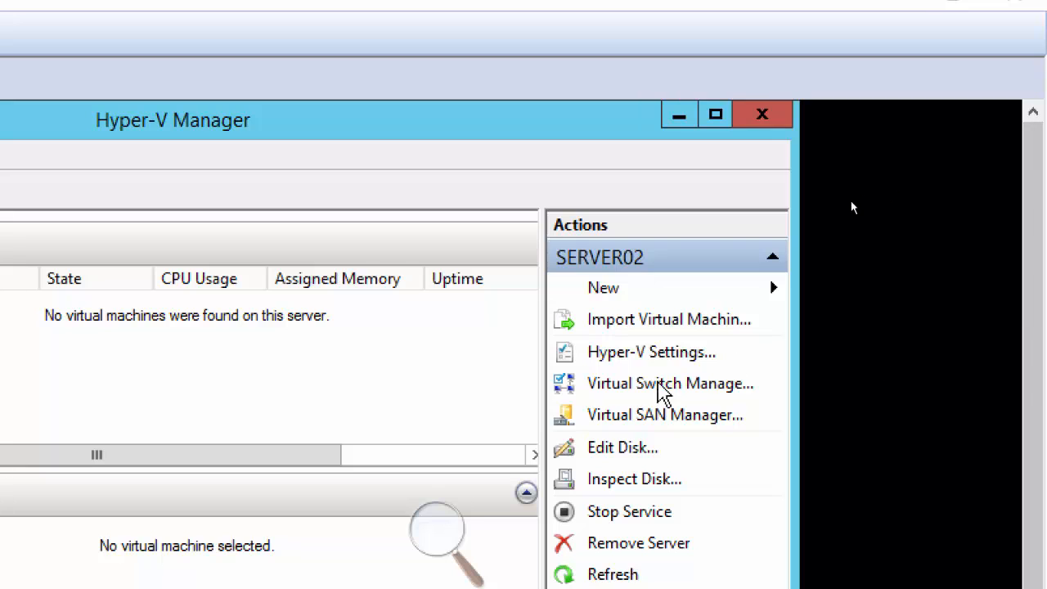
click(662, 390)
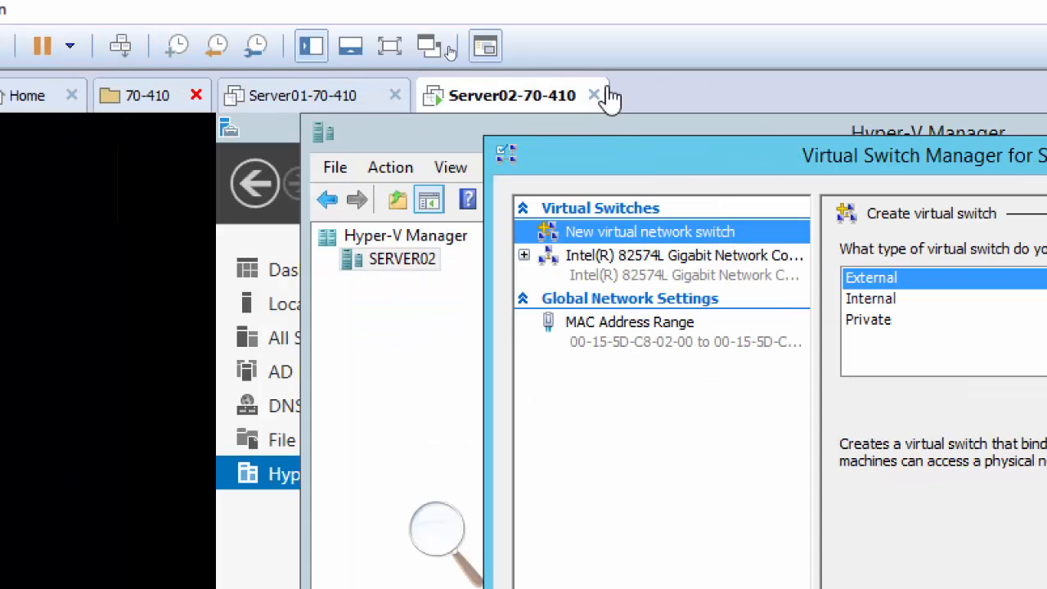
right_click(497, 99)
click(622, 447)
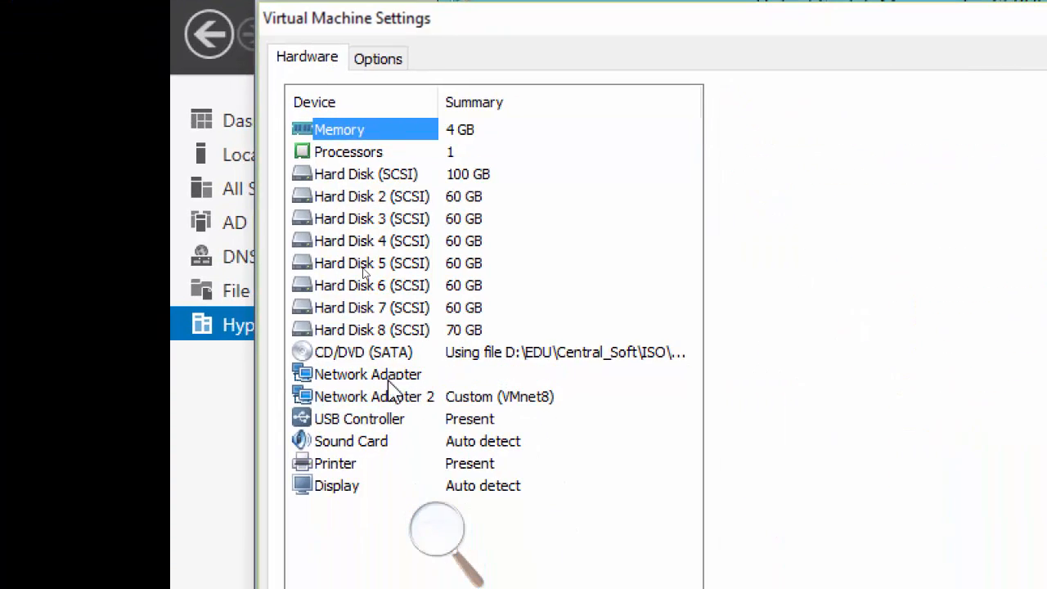
click(389, 378)
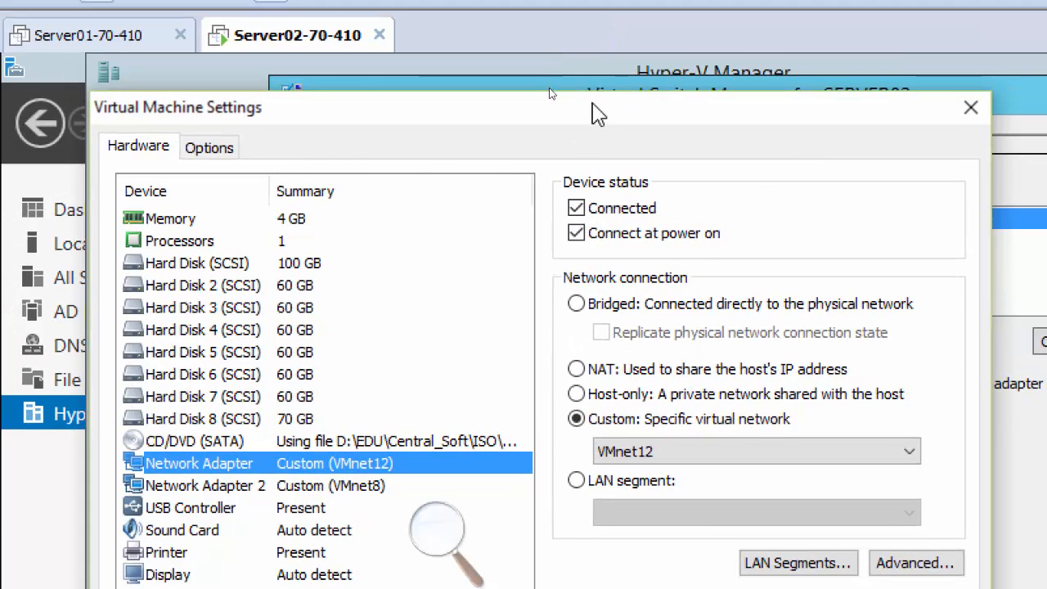
drag(597, 114, 496, 512)
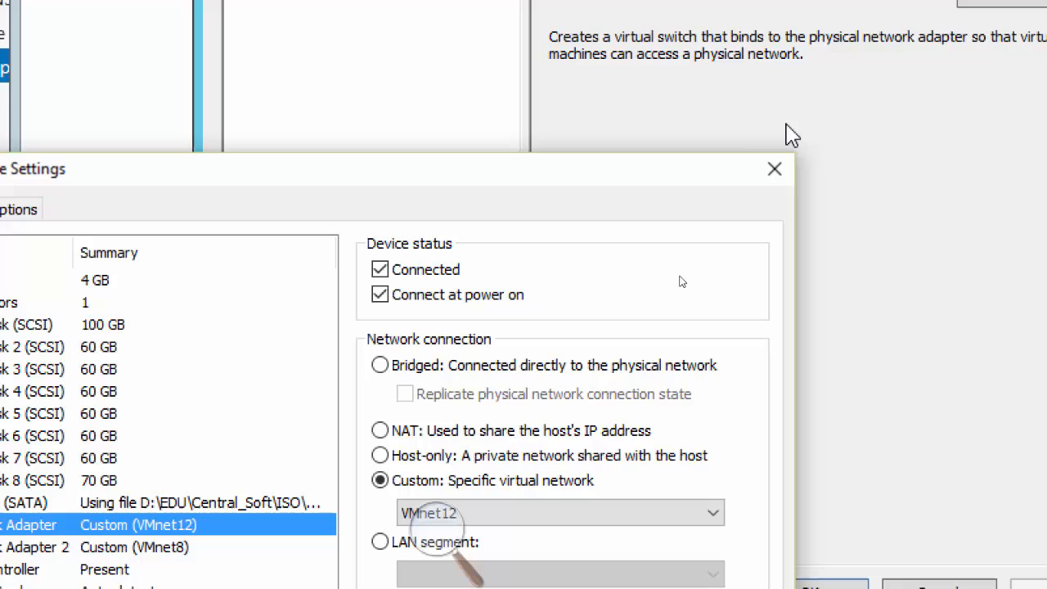
click(774, 169)
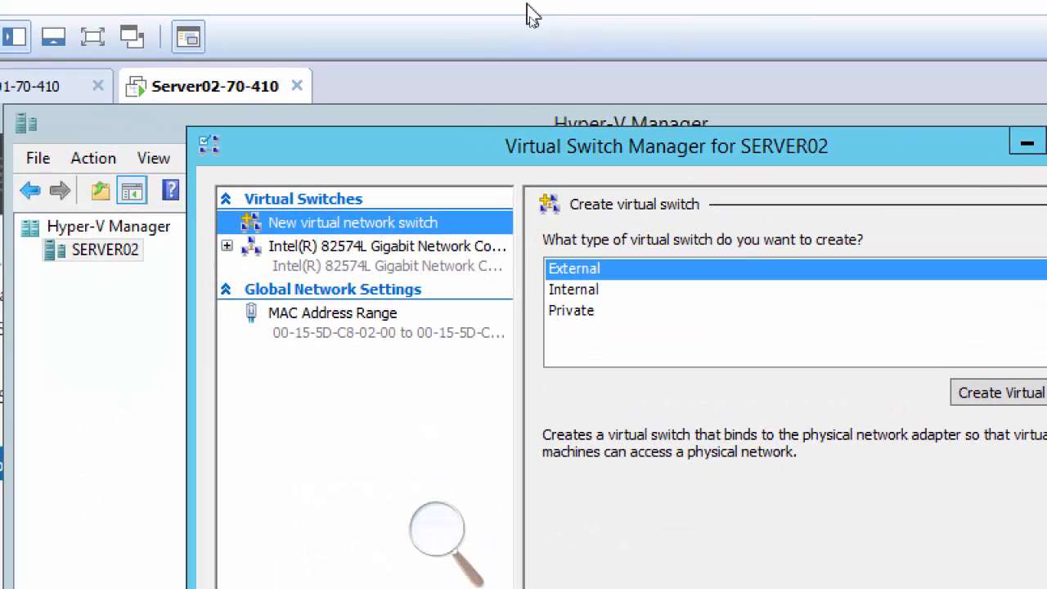
drag(241, 14, 348, 70)
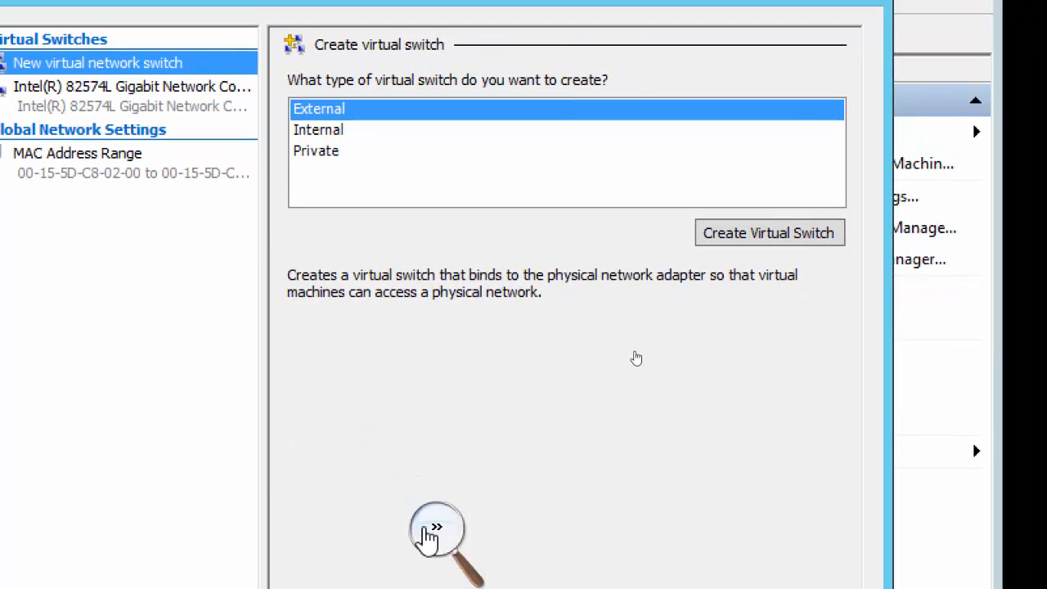
click(427, 534)
click(428, 544)
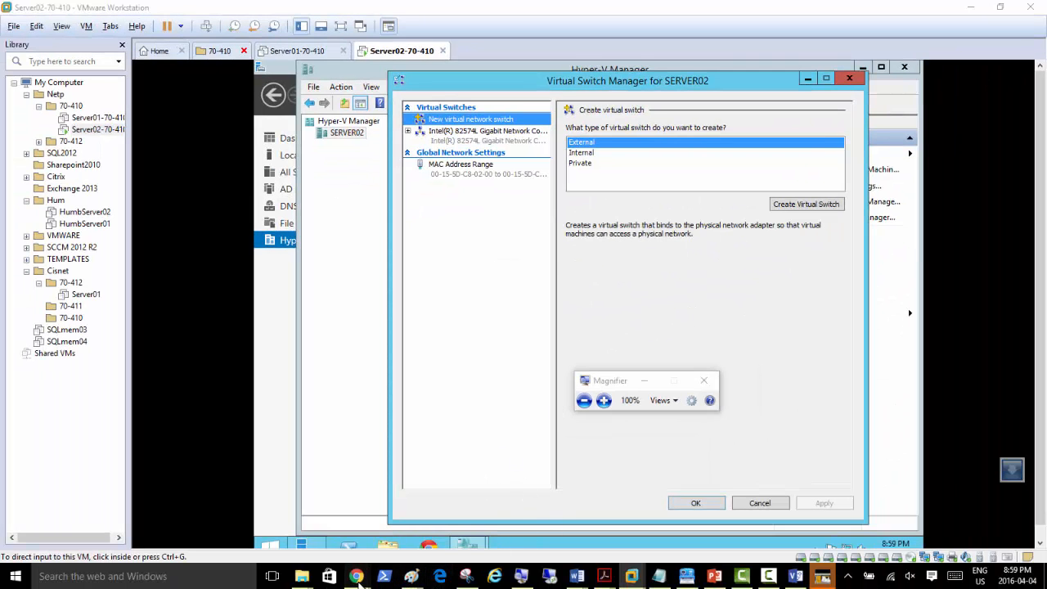
Step: Search Google for 'switch for computers' in a new Chrome tab
mouse_move(358, 576)
click(427, 533)
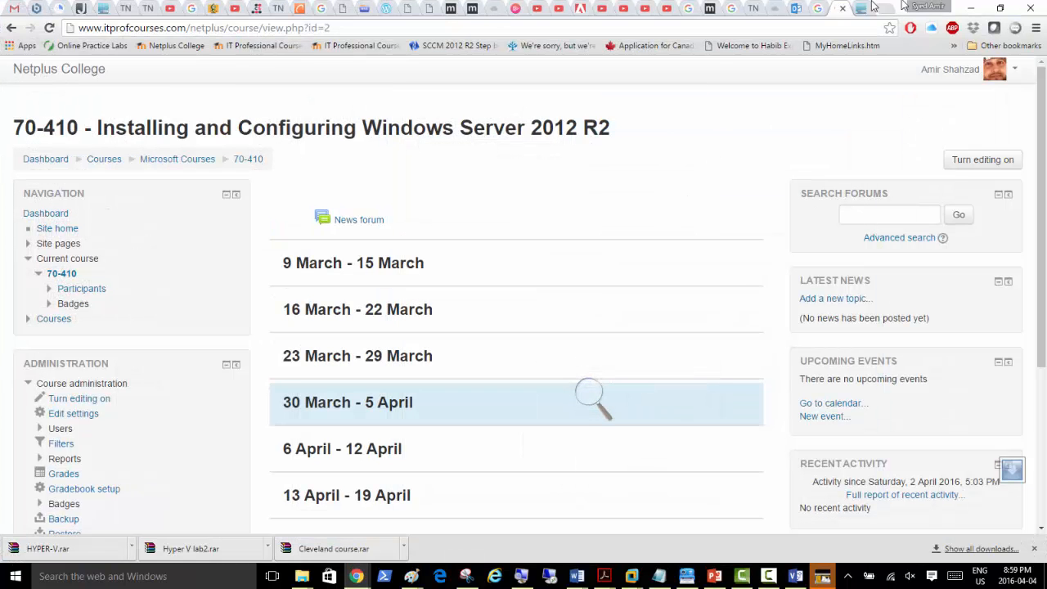
click(889, 13)
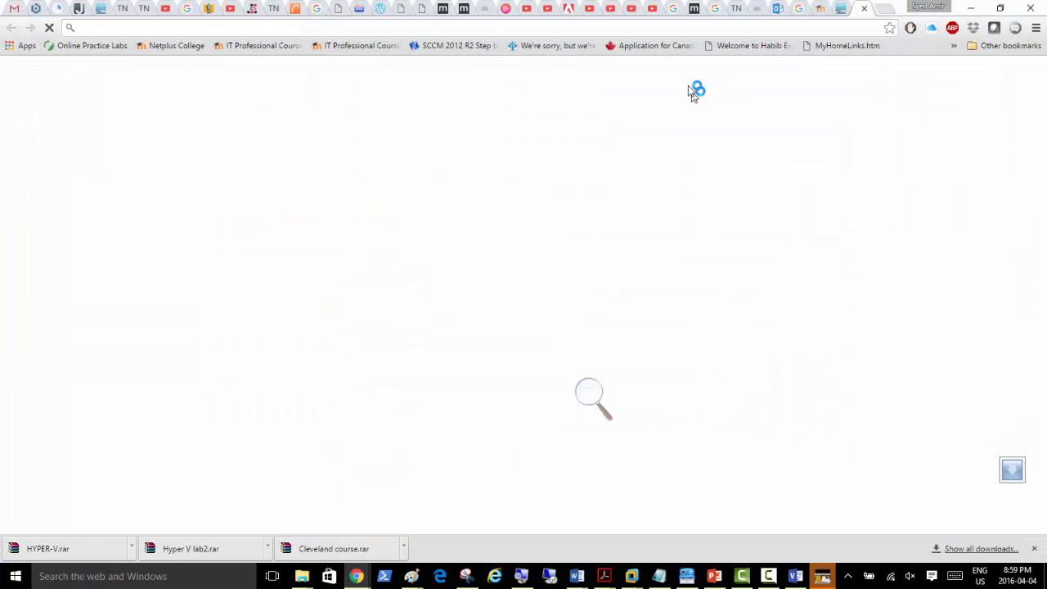
text(switch )
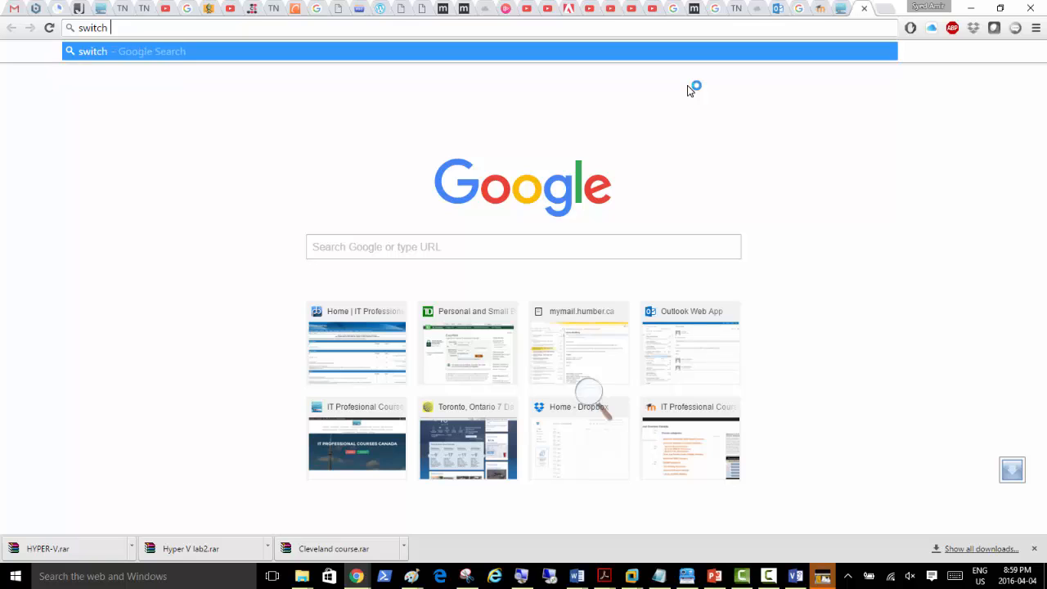
text(for computers)
key(Return)
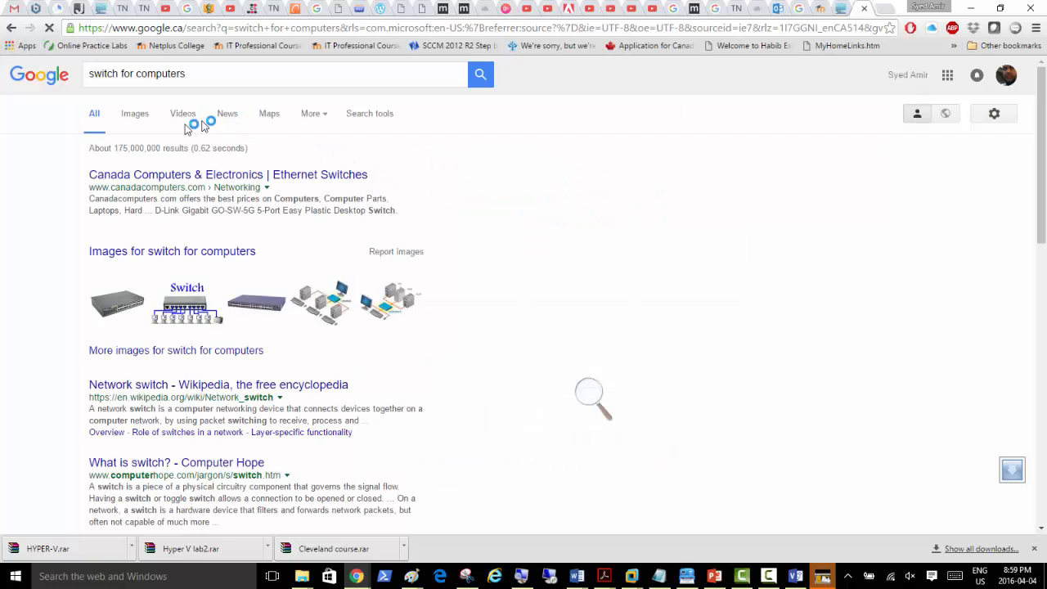
Step: Copy a rack network switch picture from the Google Images results
click(143, 116)
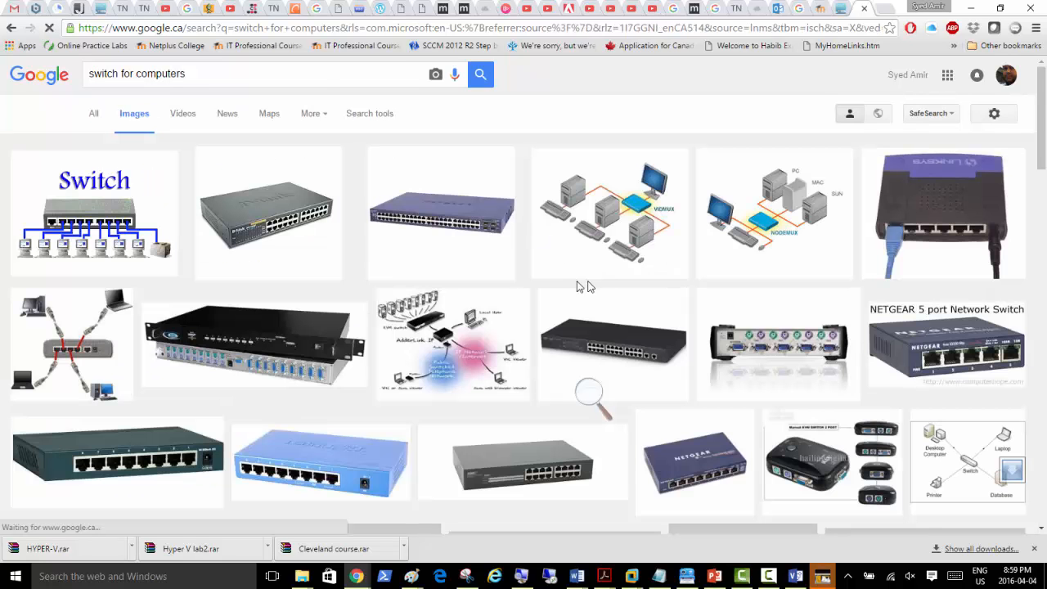
click(431, 225)
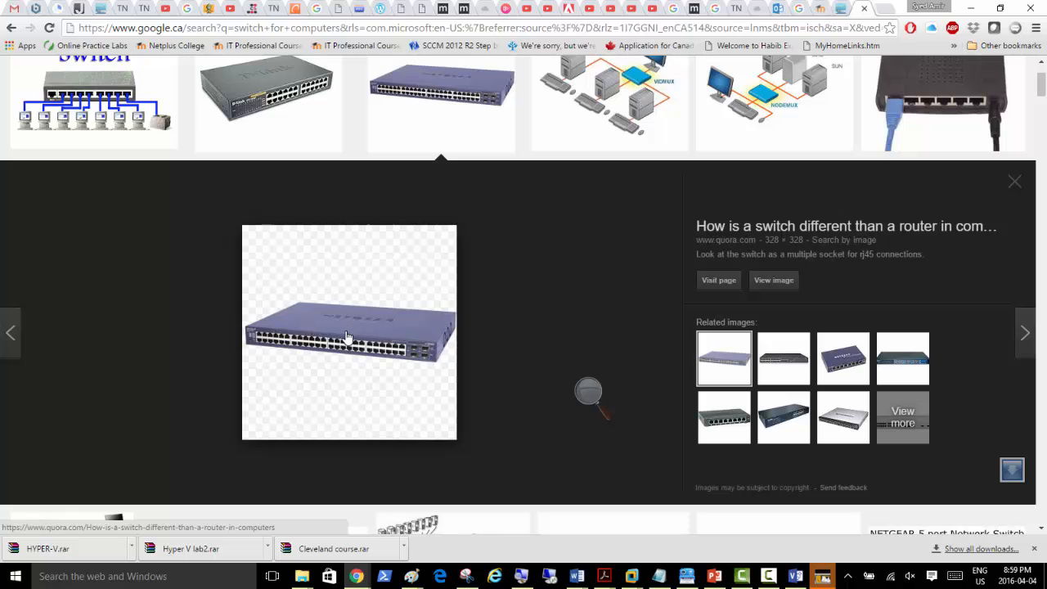
right_click(338, 344)
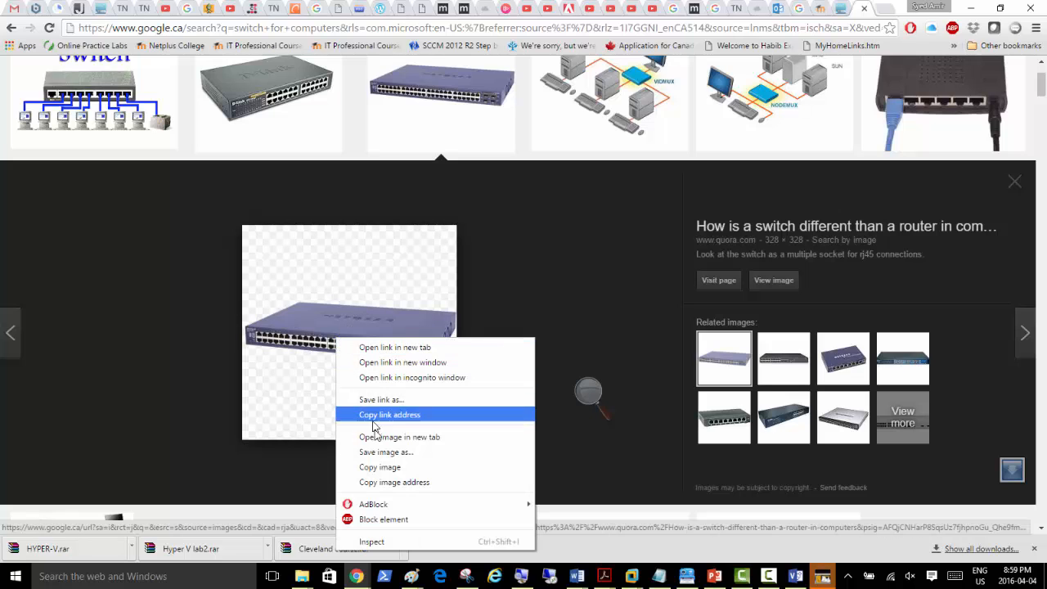
click(356, 465)
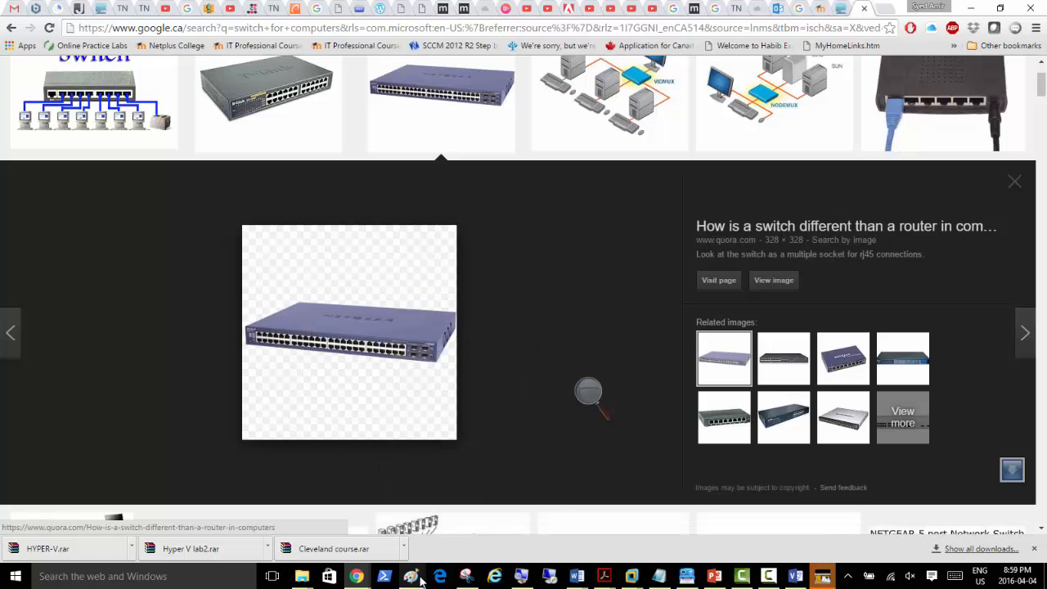
Step: Paste the switch picture into the Paint diagram and move it to the canvas's right side
mouse_move(411, 576)
click(865, 533)
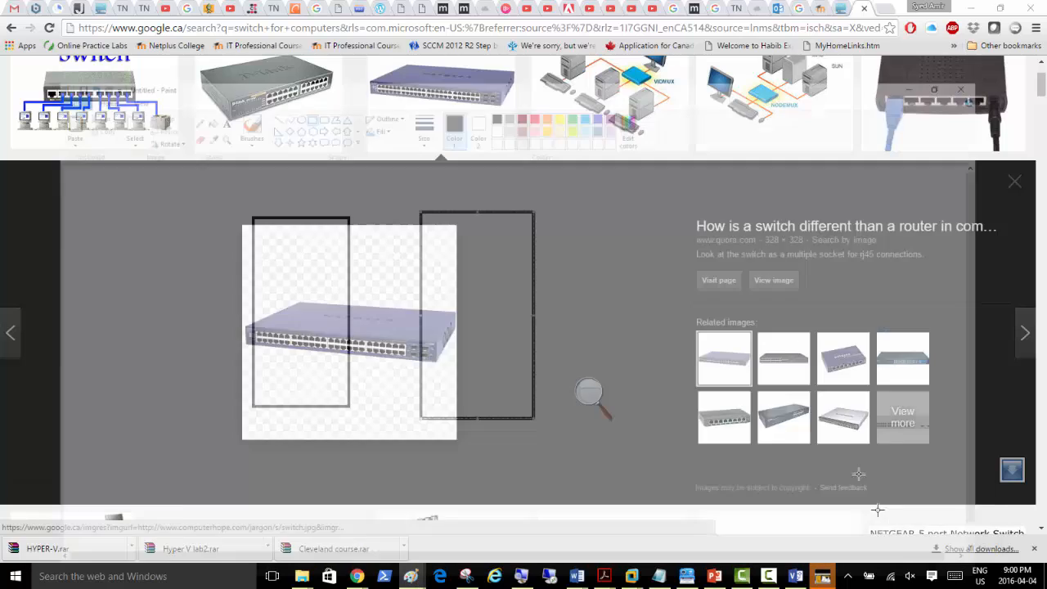
key(ctrl+v)
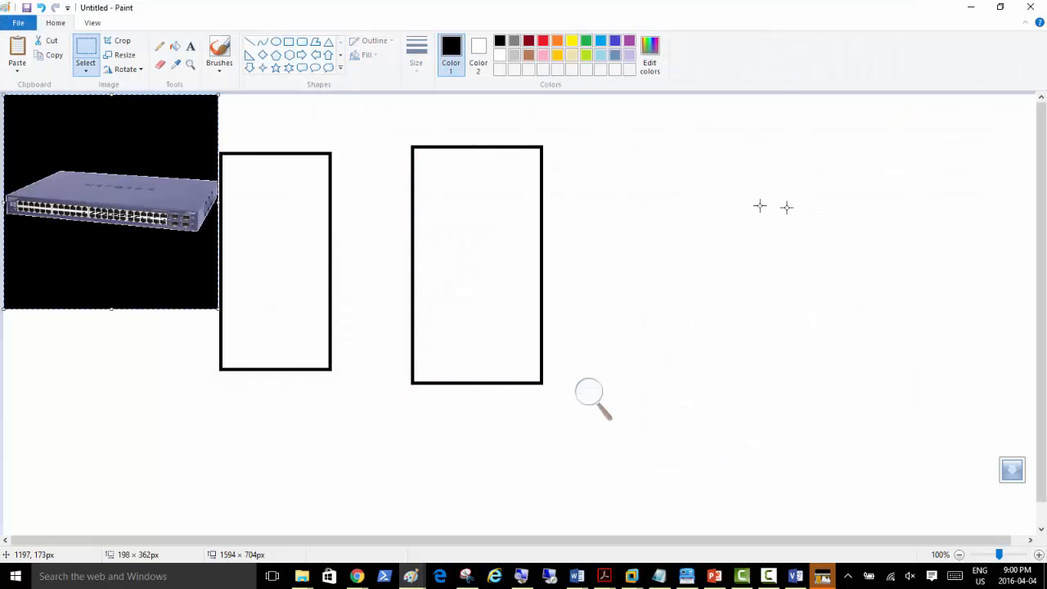
drag(181, 195, 391, 219)
drag(748, 245, 880, 258)
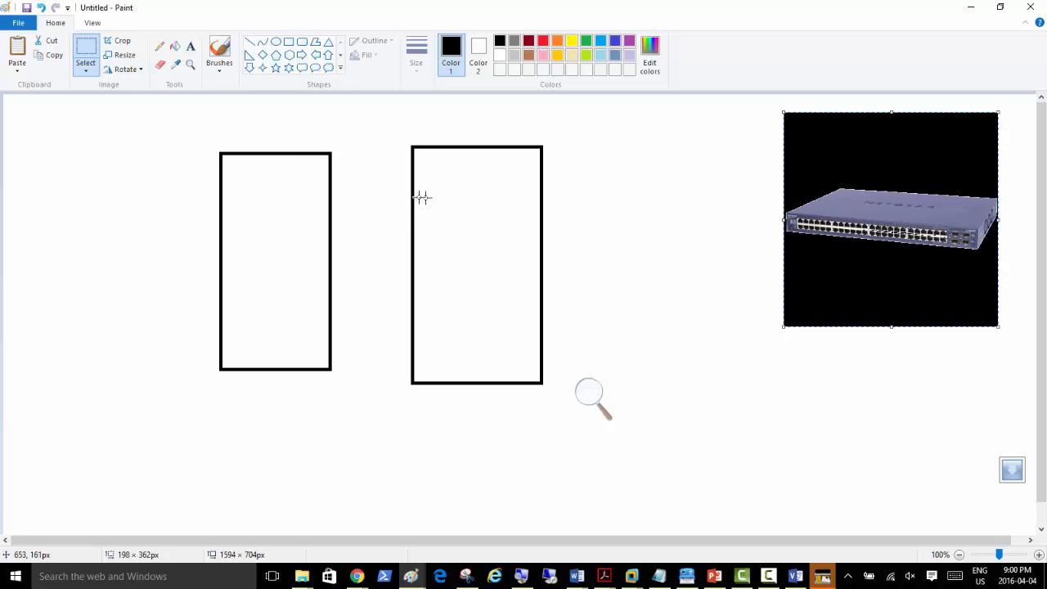
click(411, 577)
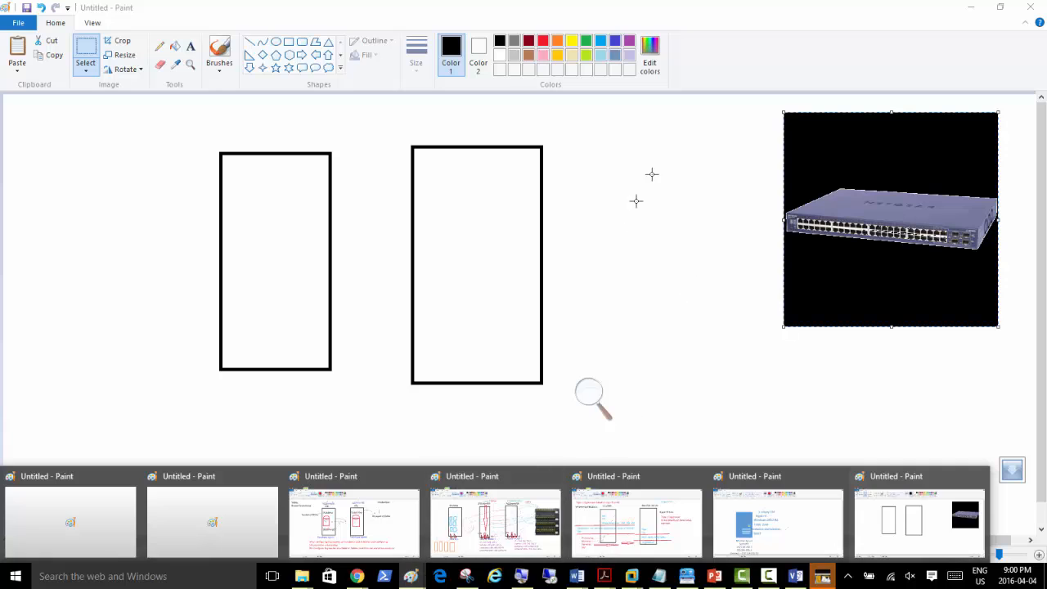
click(619, 6)
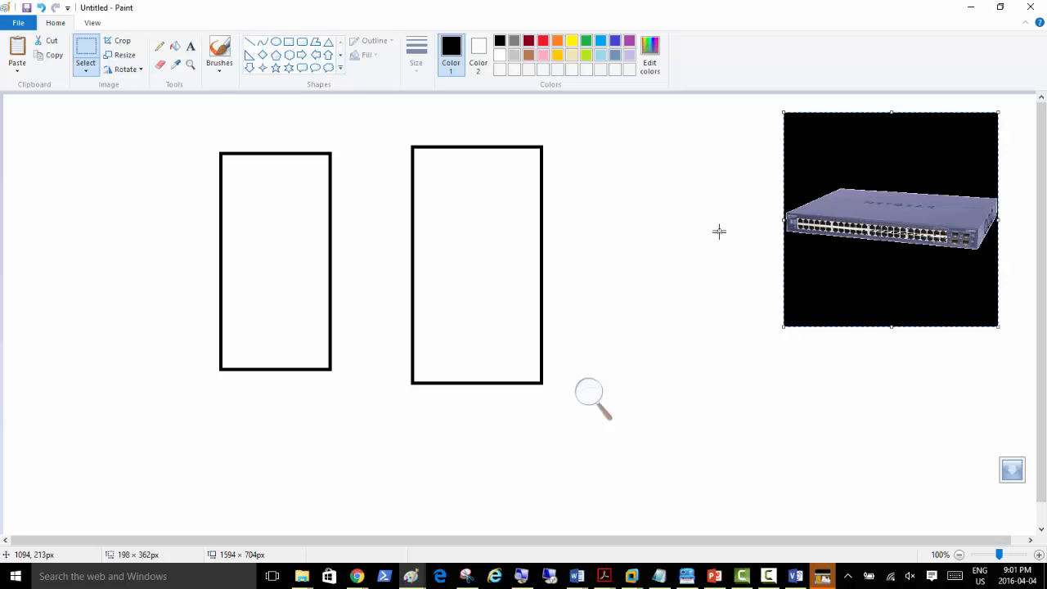
Step: Paste a second switch picture below the first and add a grey 'NY Phycial Switch' label
key(ctrl+v)
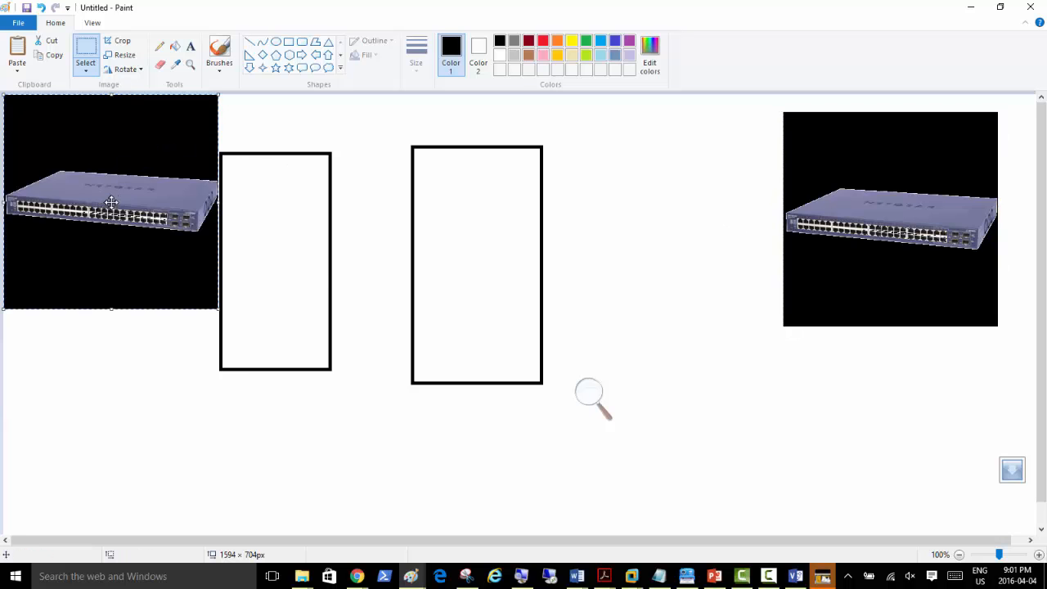
drag(113, 202, 875, 430)
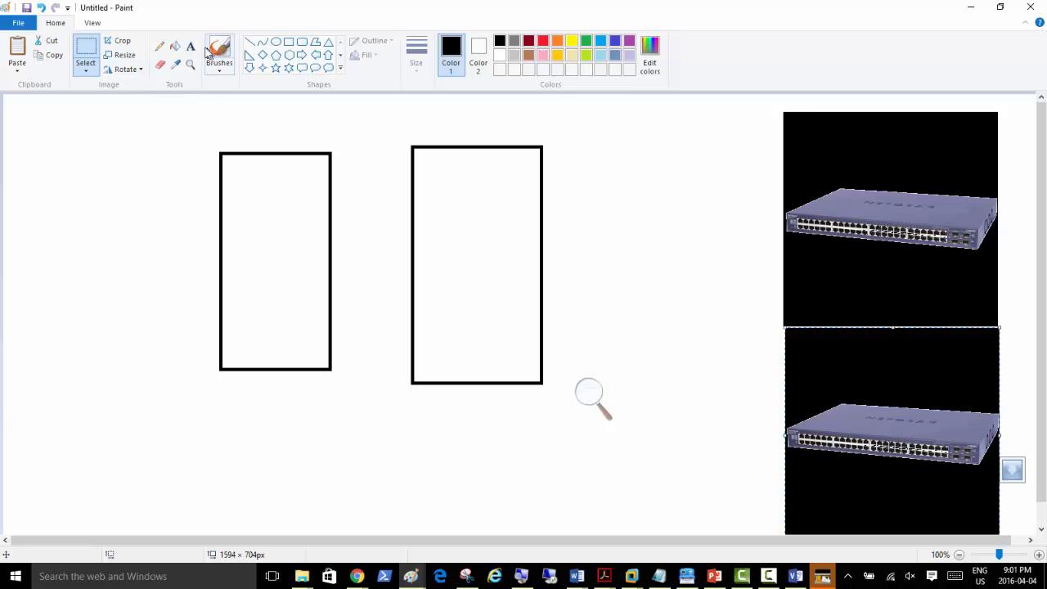
click(513, 41)
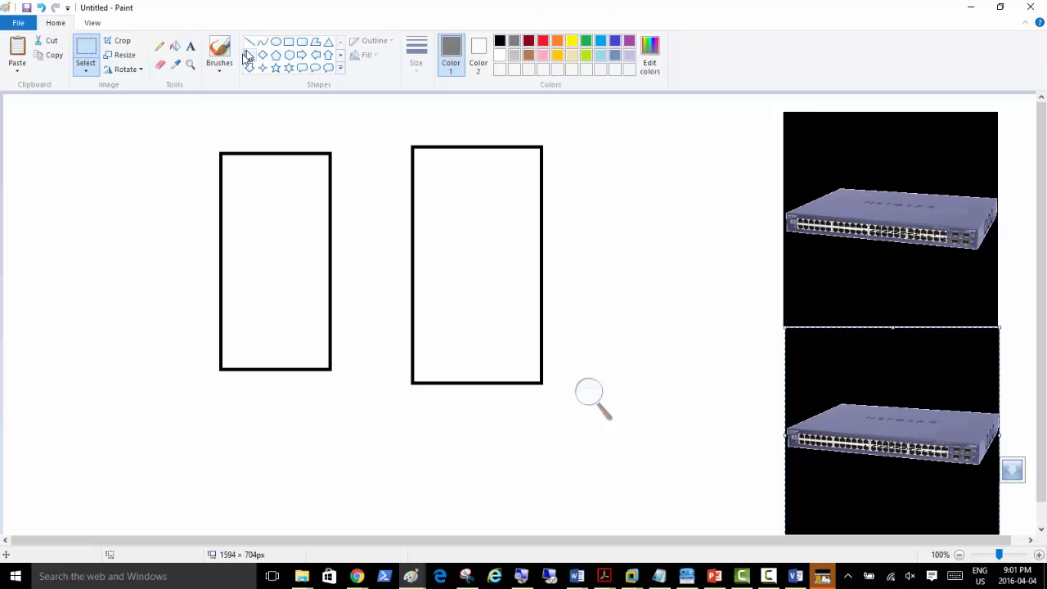
click(191, 46)
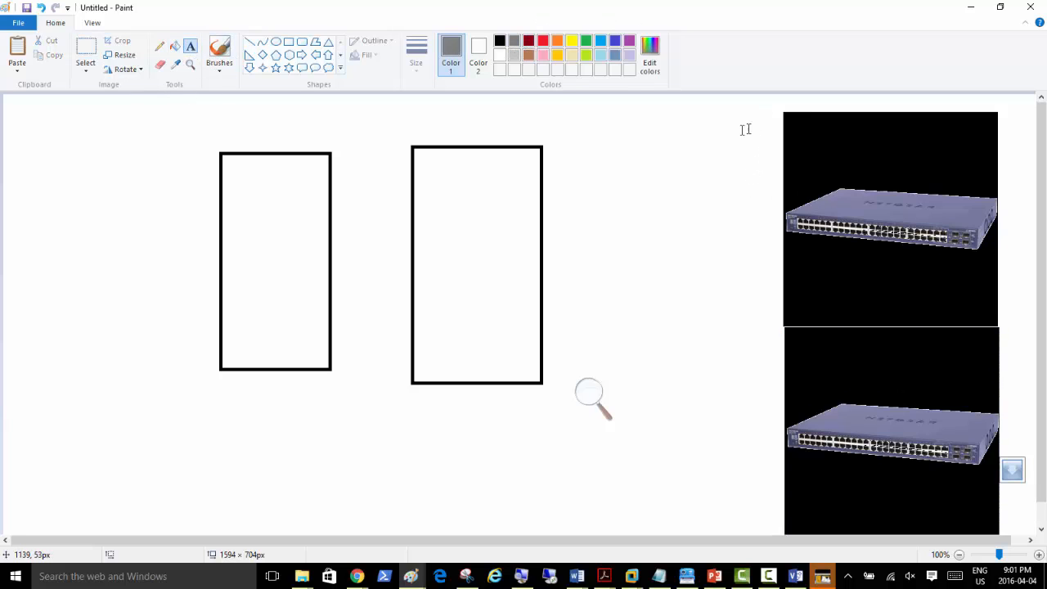
click(700, 137)
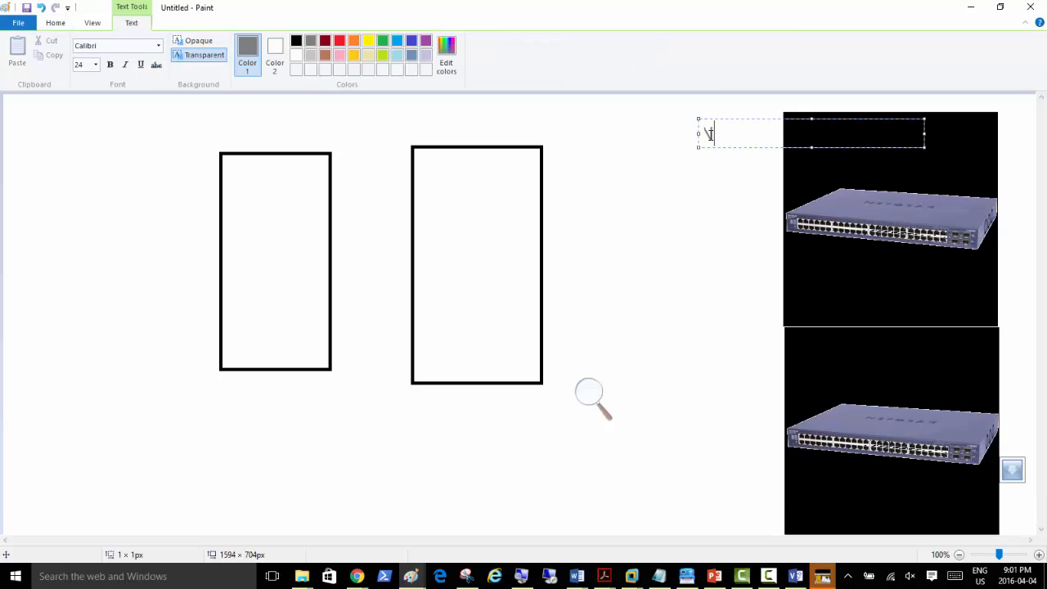
text(NY Phycial Swi)
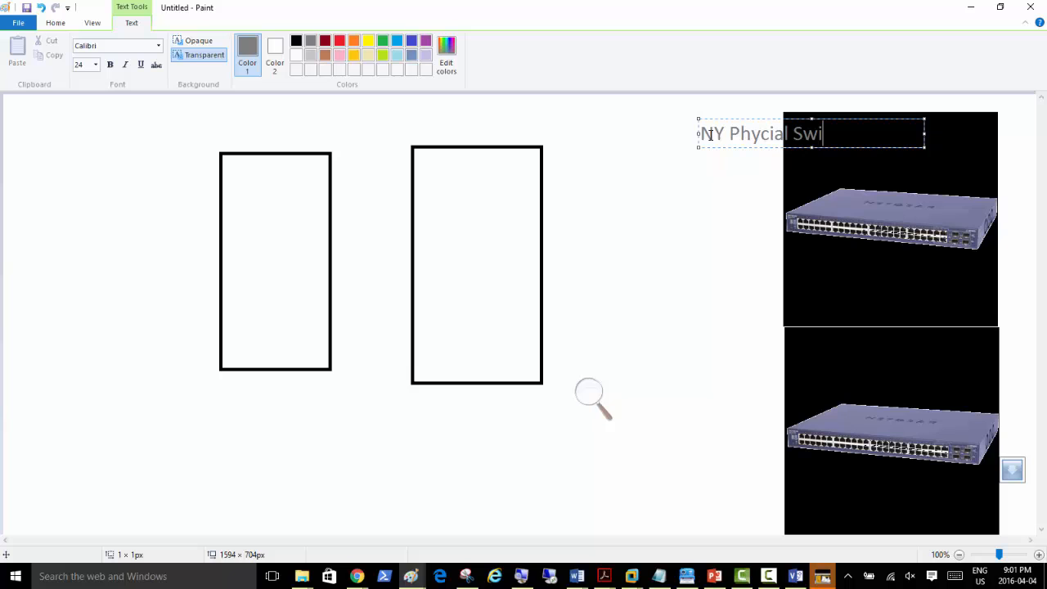
text(tch)
drag(754, 119, 681, 103)
key(ctrl+a)
key(ctrl+c)
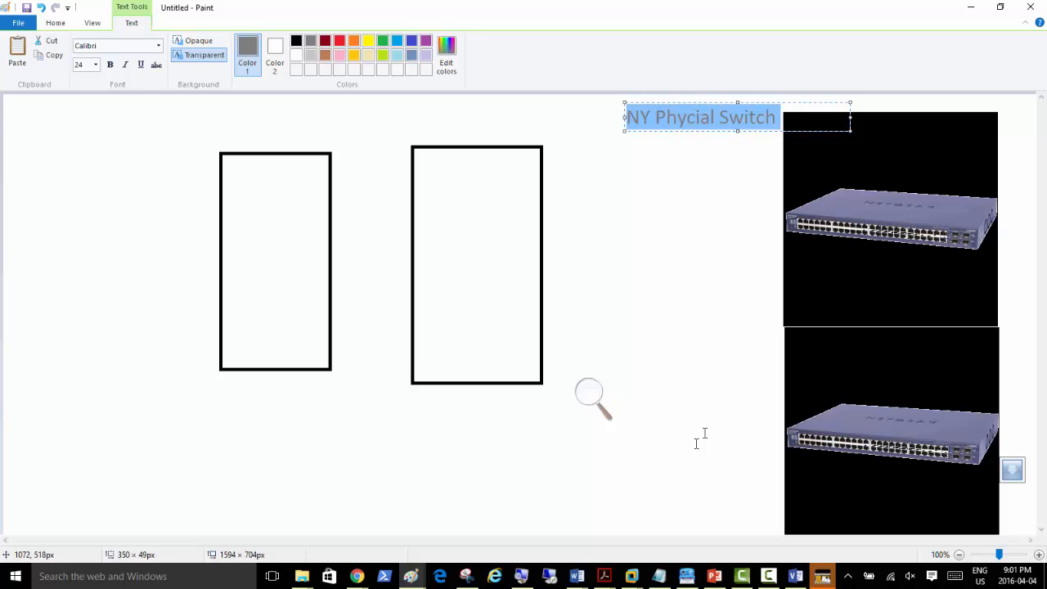
click(651, 524)
Step: Add a 'Toronto Phycial Switch' label for the lower switch by reusing the NY label
click(651, 525)
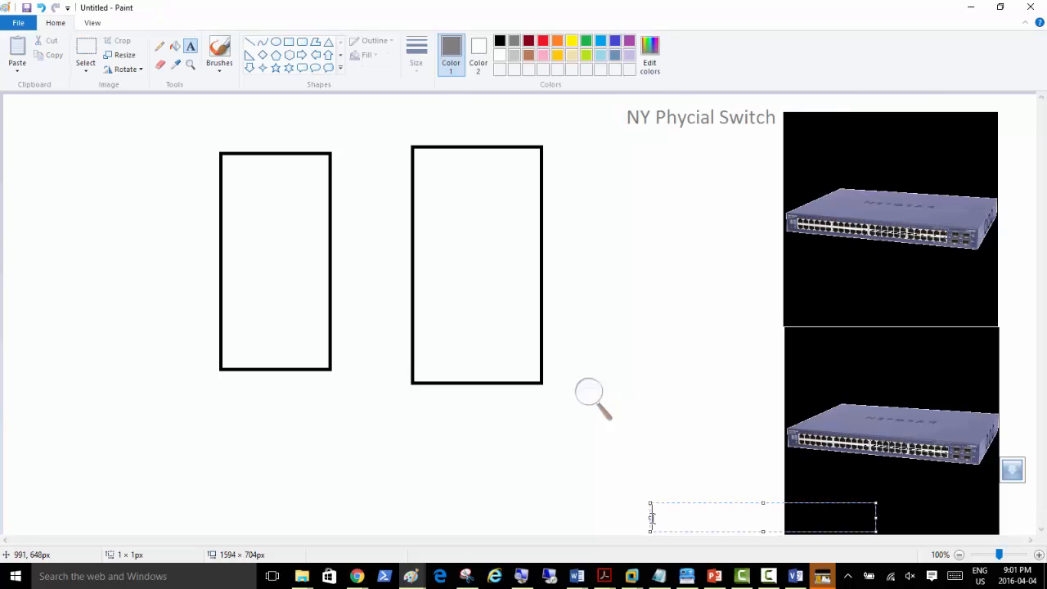
key(ctrl+v)
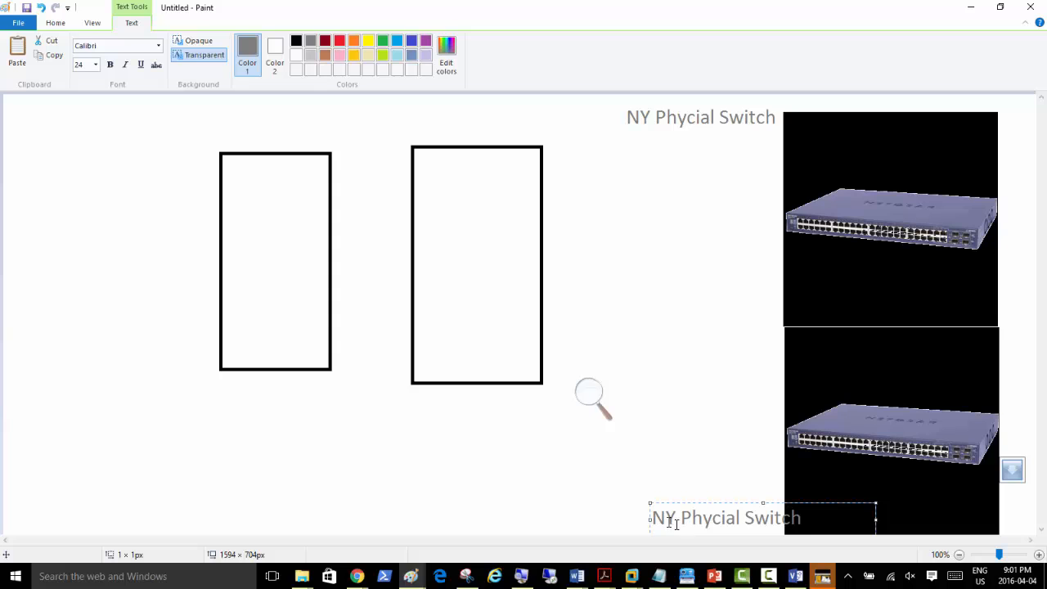
drag(673, 518, 639, 513)
text(Toronto)
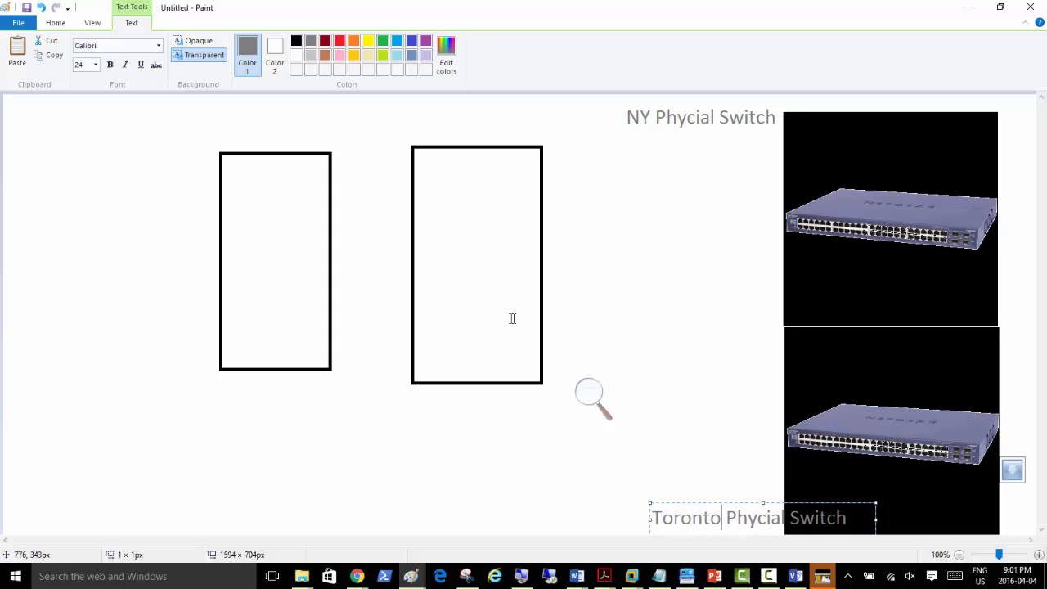
click(676, 372)
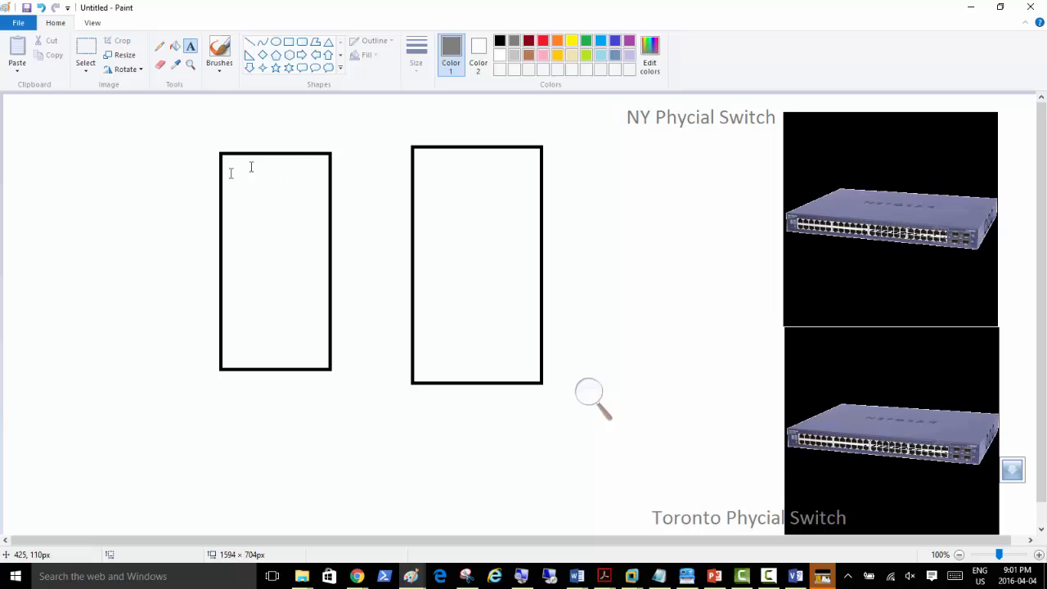
Step: Label the right rectangle 'Hyper-V'
click(445, 131)
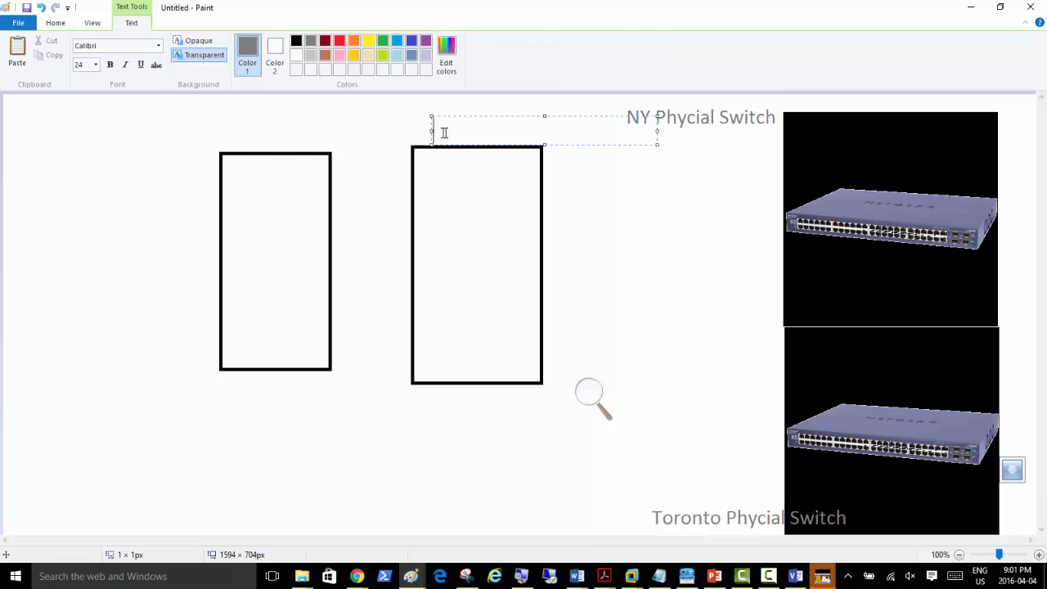
text(Hyper-V)
click(529, 159)
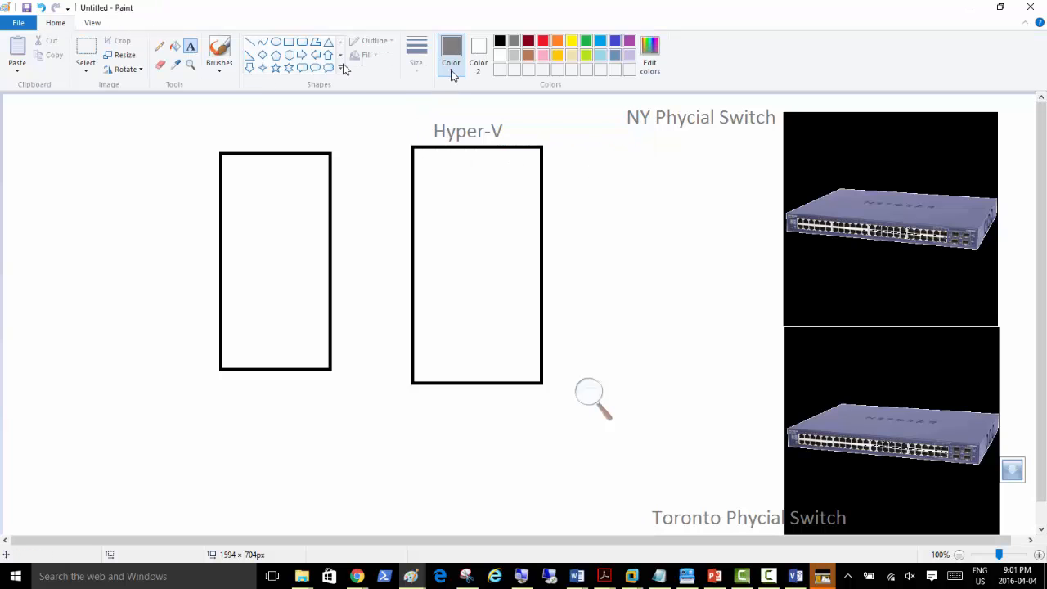
Step: Draw small VM boxes along the top inside the Hyper-V rectangle
click(289, 42)
drag(421, 163, 437, 198)
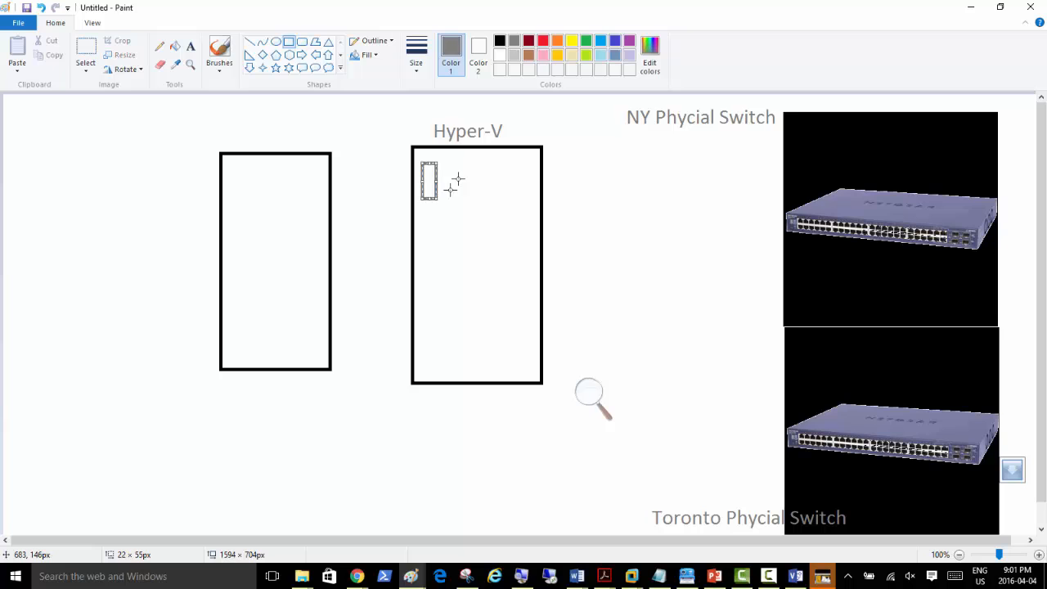
click(450, 164)
drag(449, 160, 504, 201)
click(483, 162)
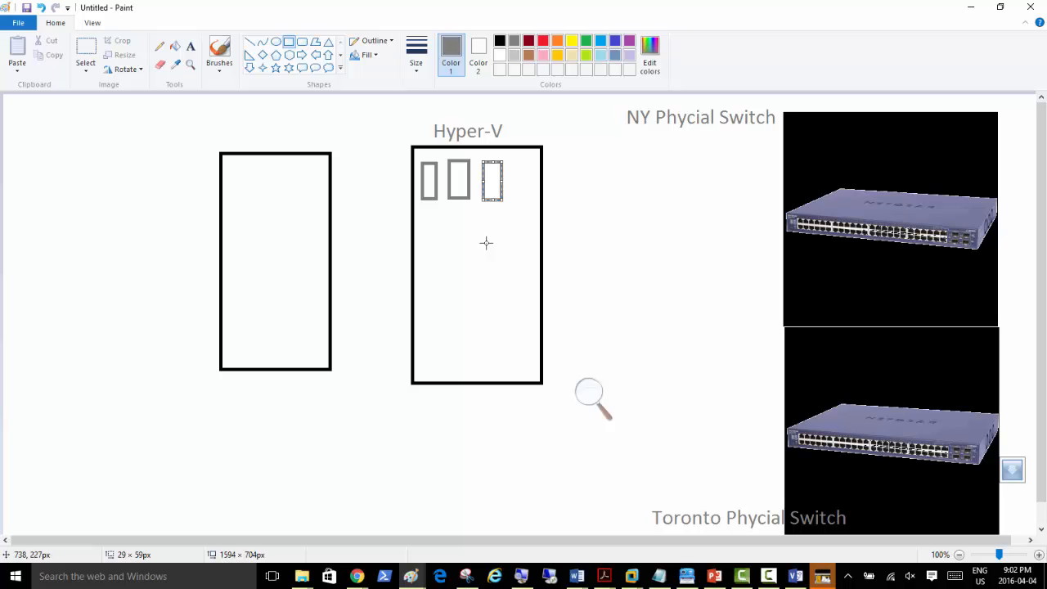
click(589, 393)
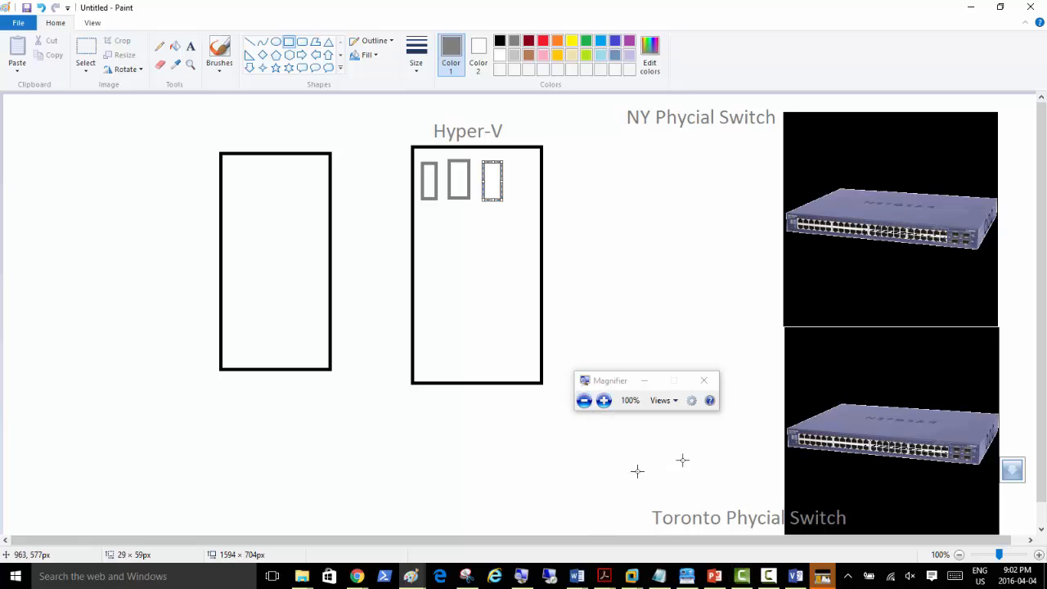
Step: Pause the Camtasia screen recording
click(769, 576)
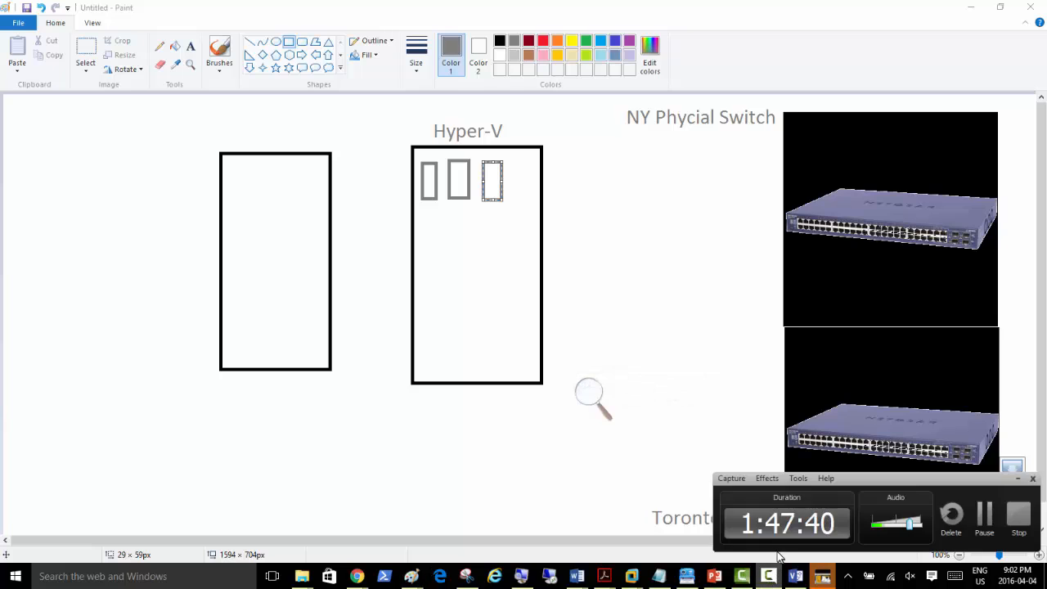
click(984, 513)
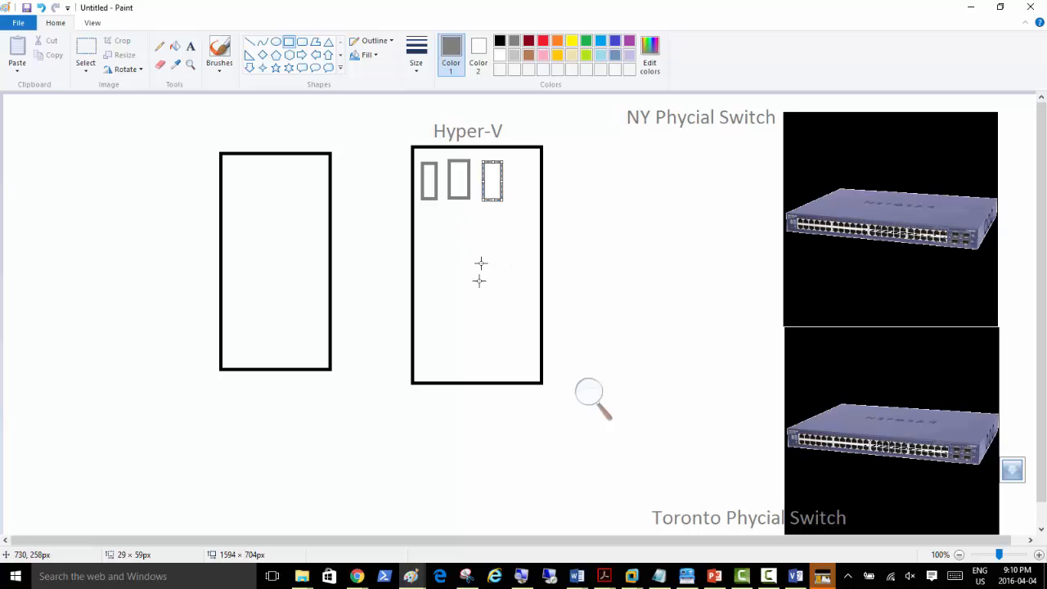
Step: Draw a second row of three VM boxes inside the Hyper-V rectangle
click(504, 211)
drag(423, 211, 450, 255)
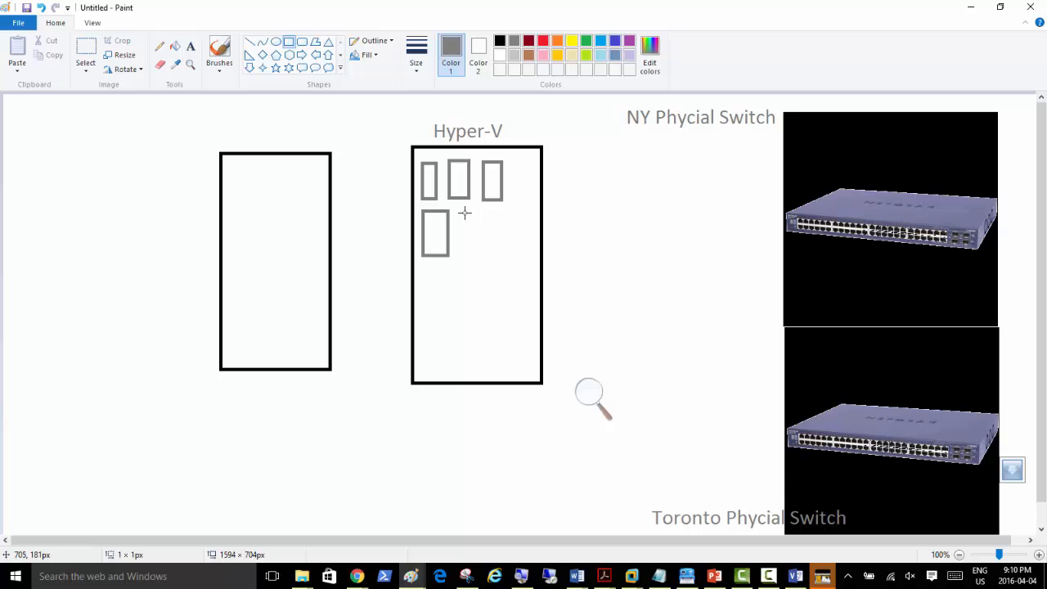
mouse_move(463, 212)
mouse_down()
mouse_move(469, 257)
mouse_move(489, 262)
mouse_up()
click(506, 215)
drag(497, 210, 521, 269)
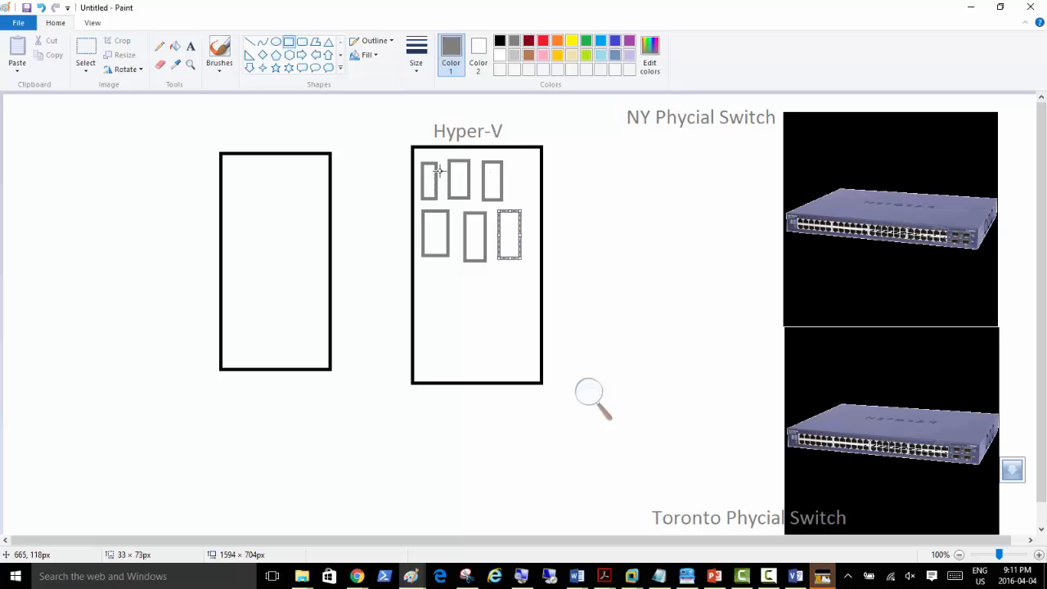
Step: Type a red 'NY File Servers' label beside the VM boxes
click(191, 47)
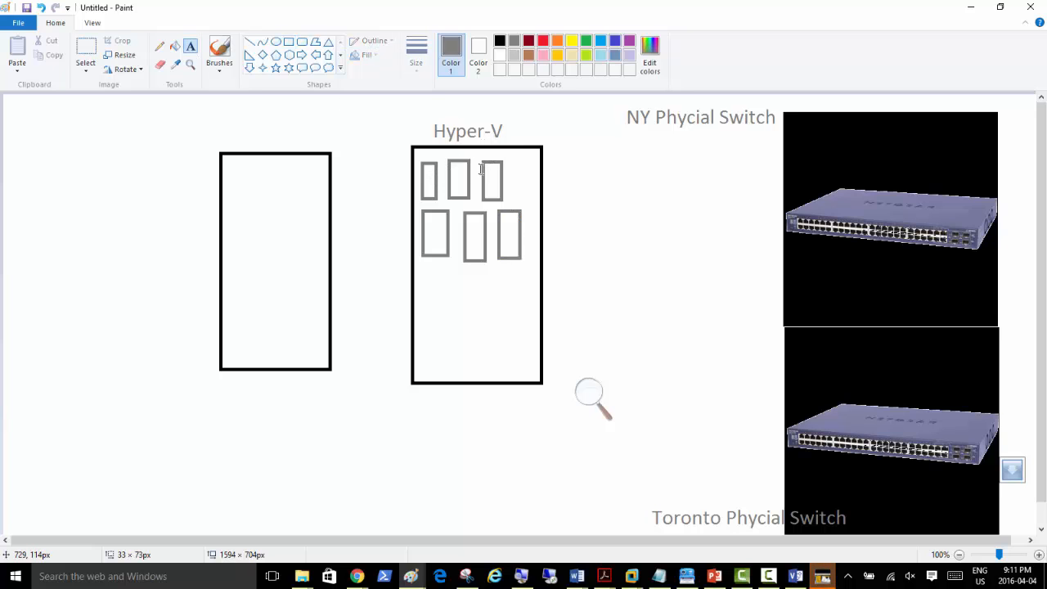
click(541, 43)
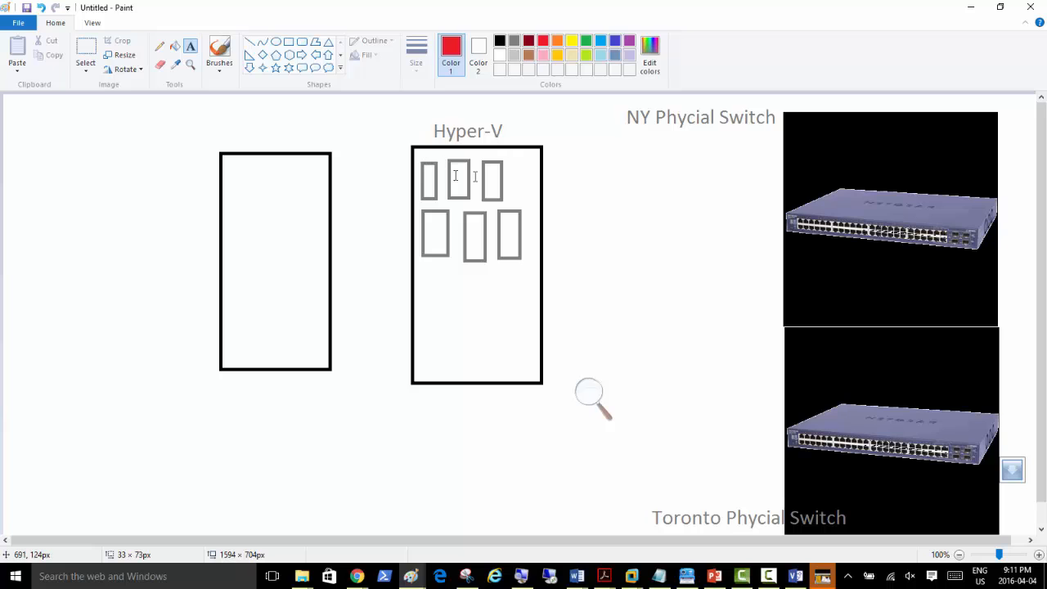
click(514, 170)
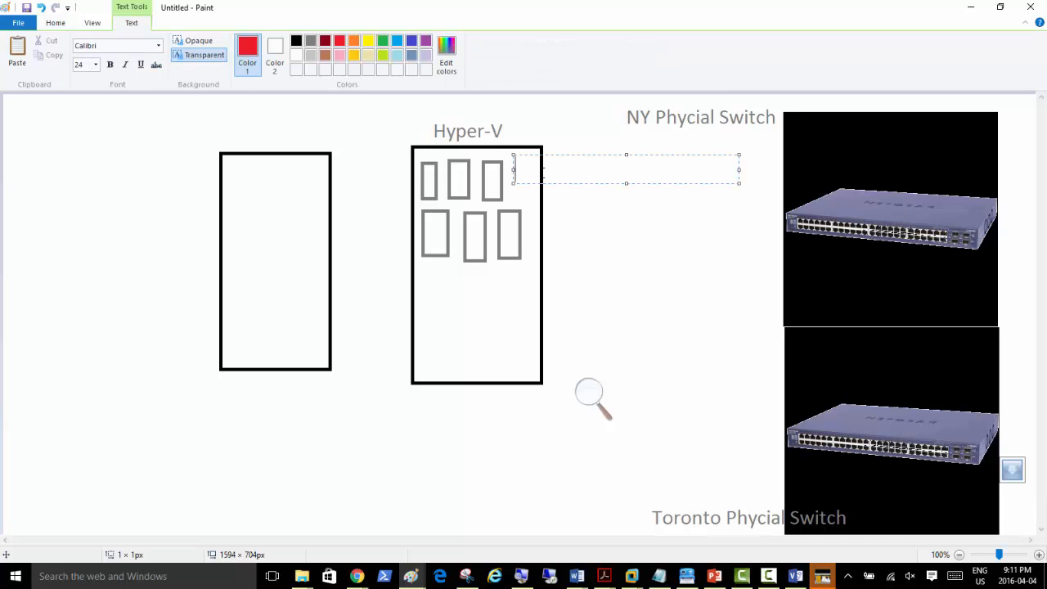
text(NY File Serve)
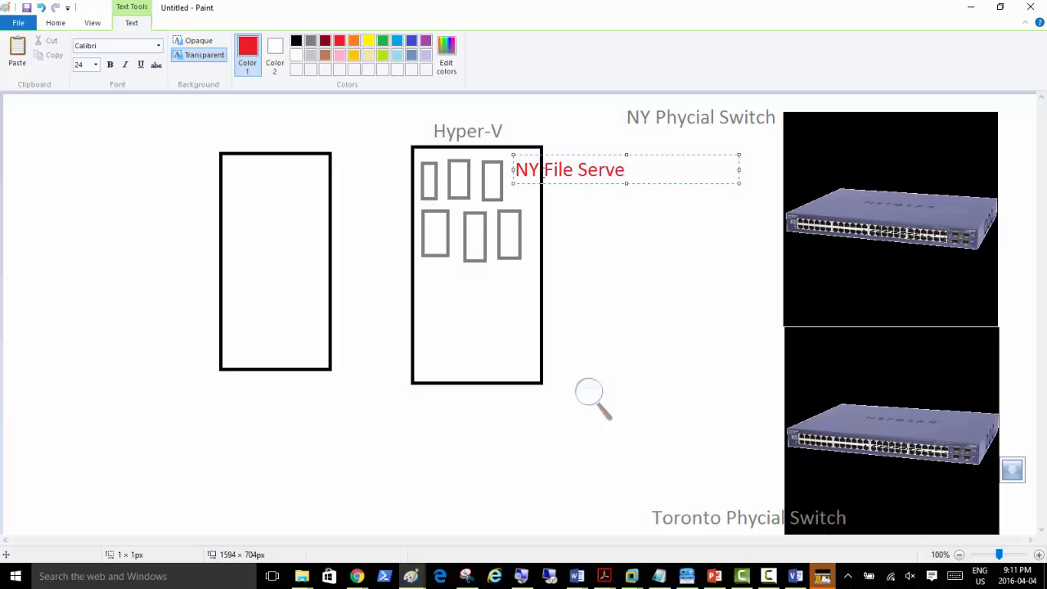
key(BackSpace)
text(rs)
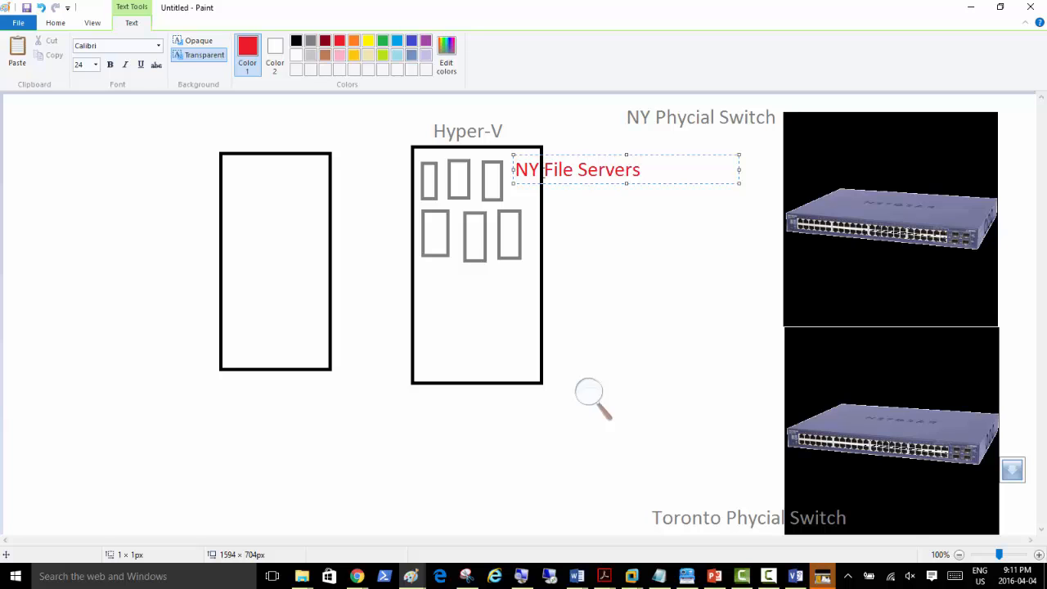
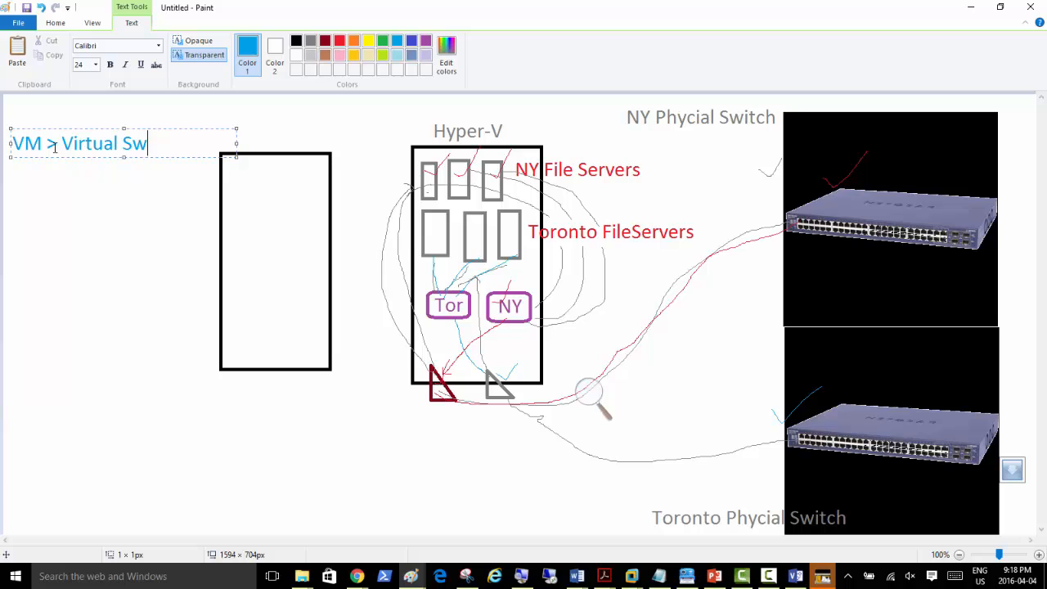
Step: Add the note lines 'Virtual Switch > Phycial NIC' and 'Physical NIC > Phycial Switch connects to other'
key(Return)
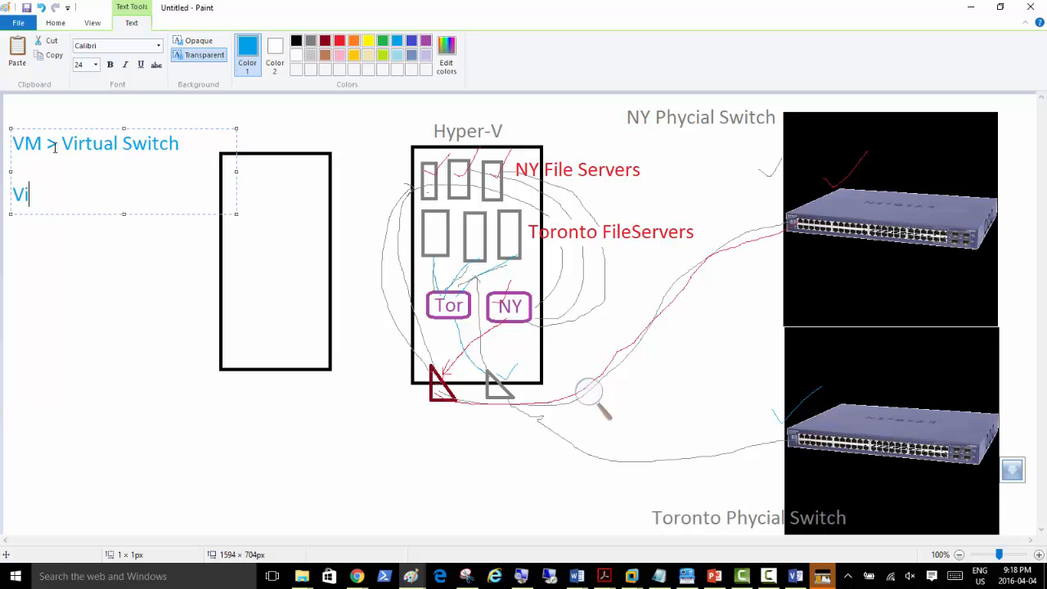
text(Virtual Switch > Phyc)
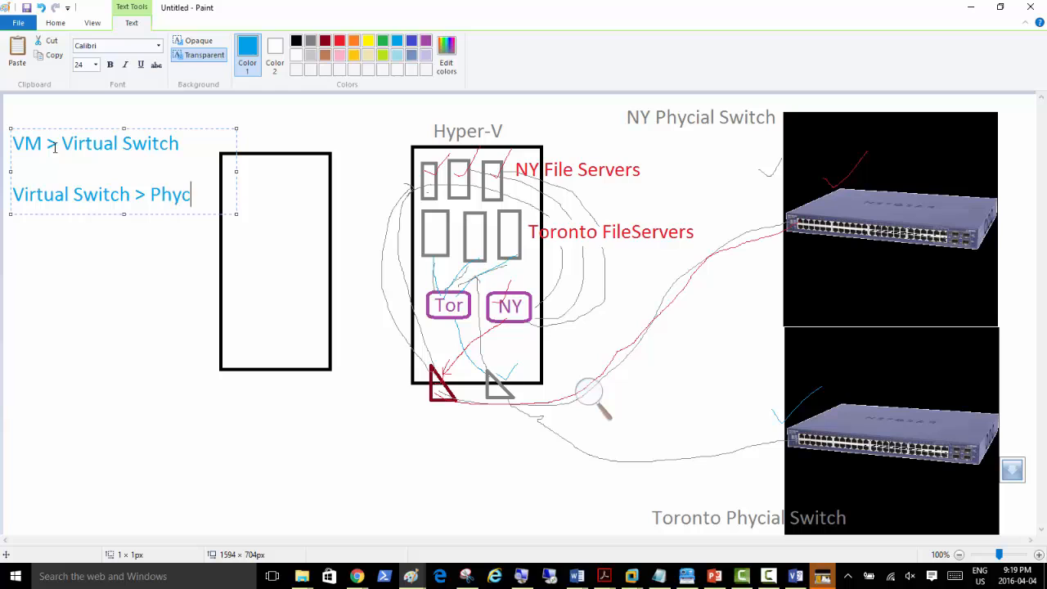
text(ial NIC)
key(Return)
key(Return)
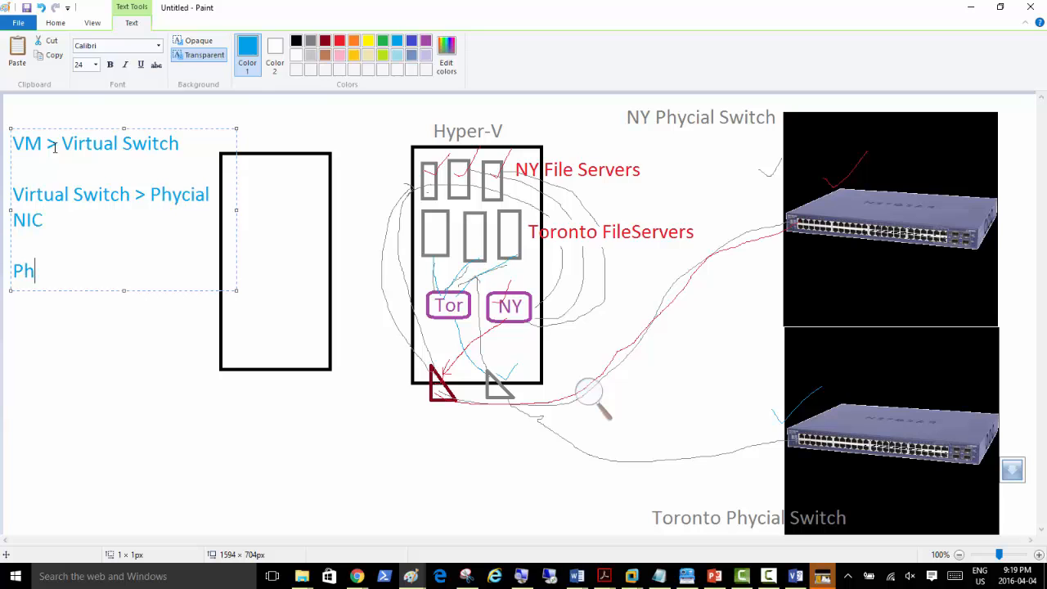
text(Physical NIC >)
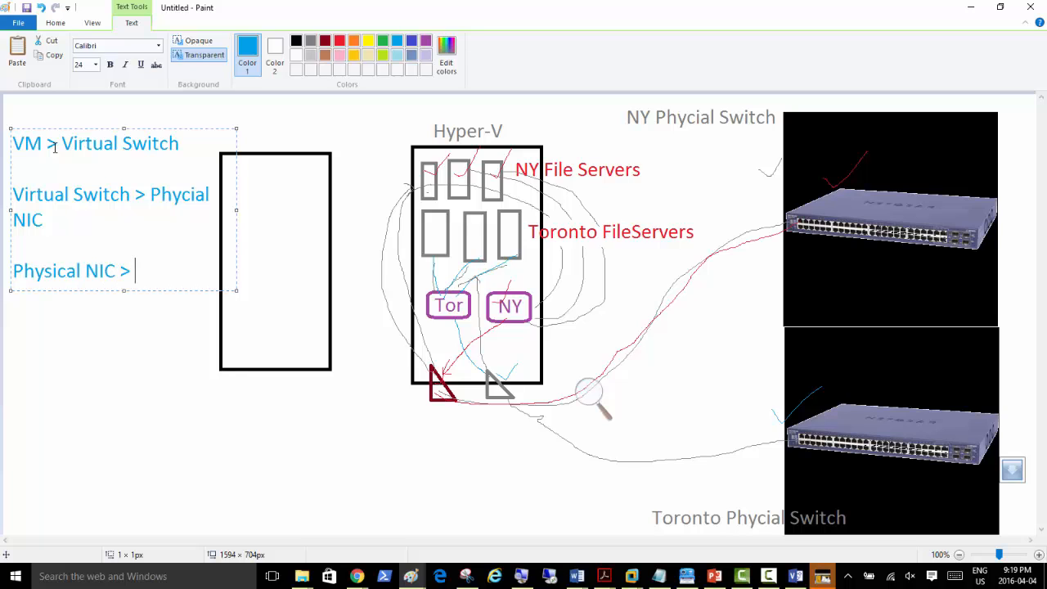
text( Phycial Switch)
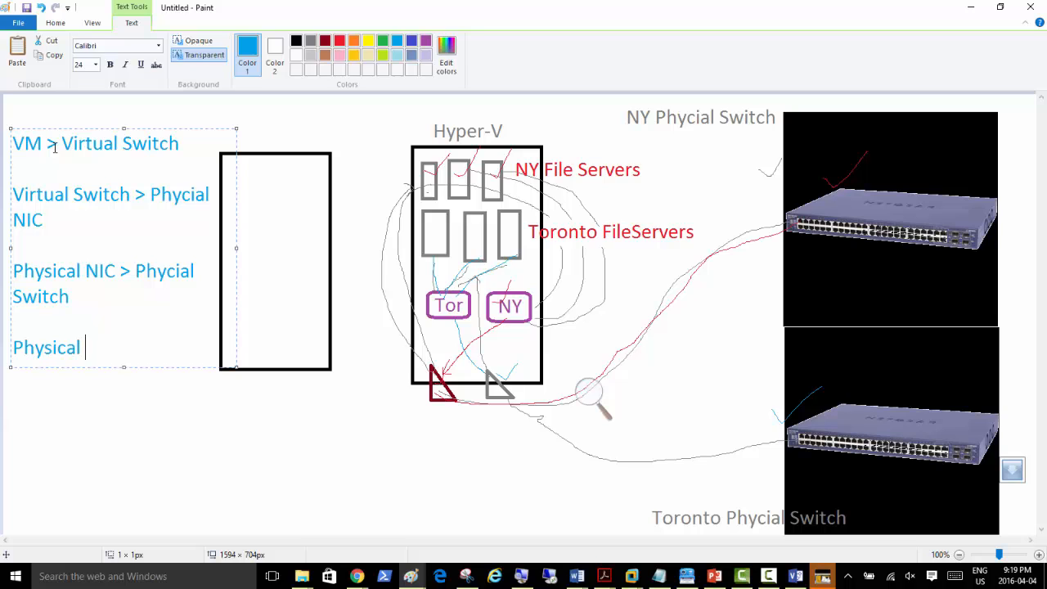
text(Switch connects t)
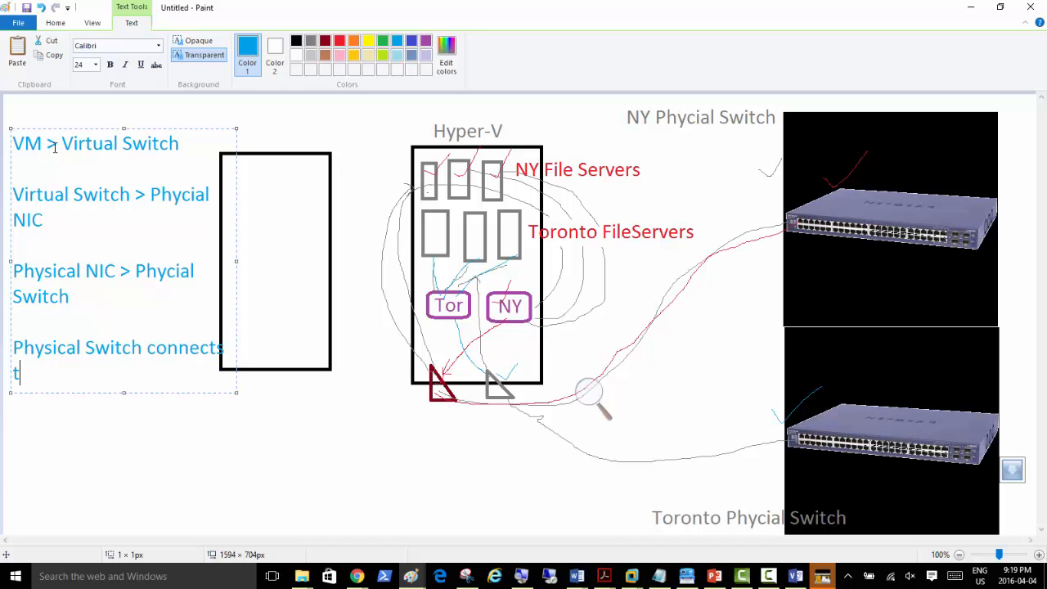
text(o other Branch)
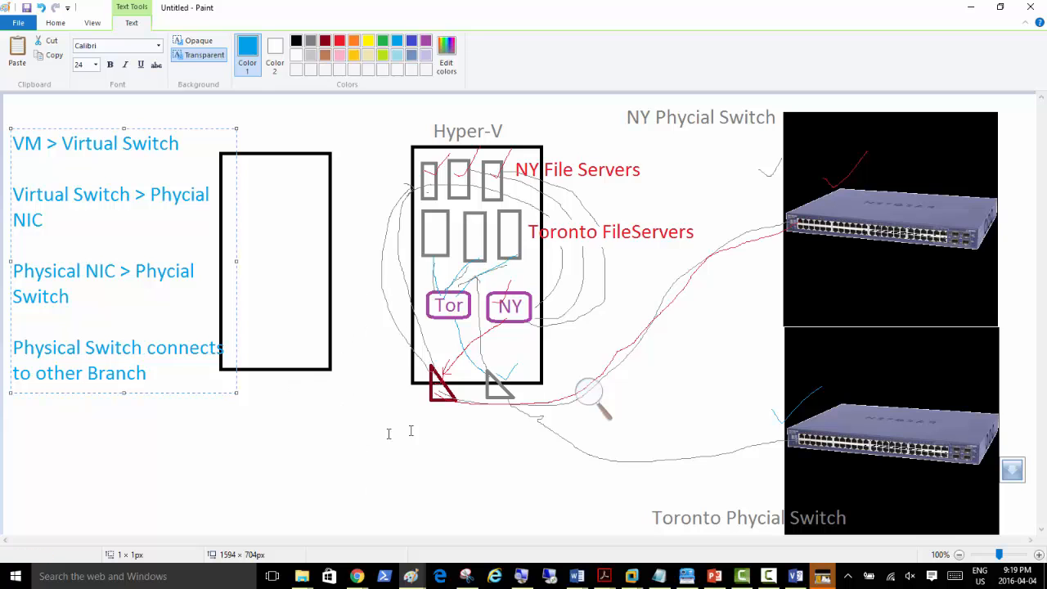
Step: Start a new blank Paint drawing and draw a tall rectangle on the left
right_click(411, 575)
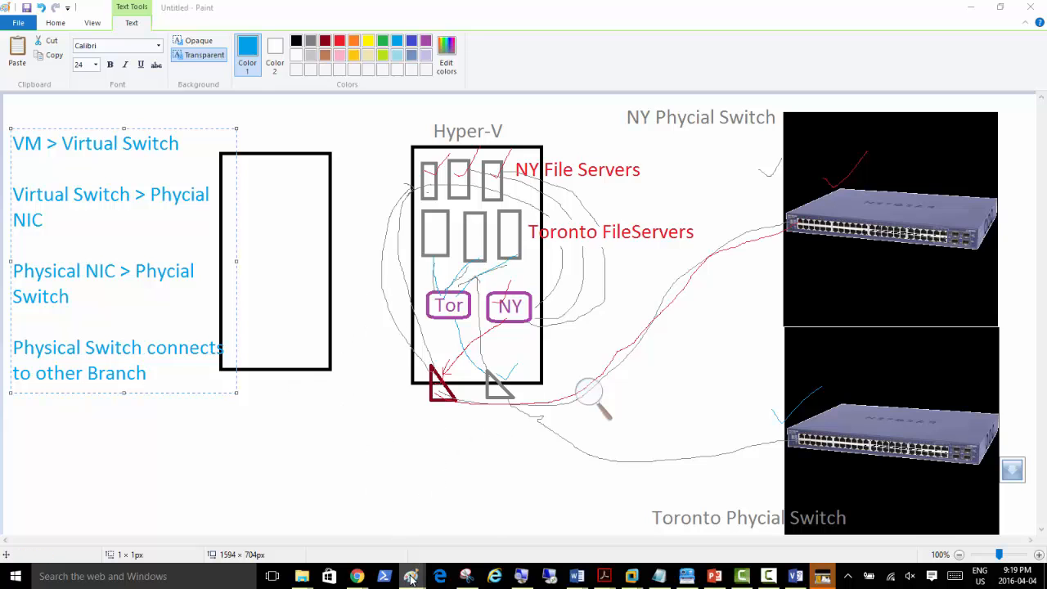
click(401, 509)
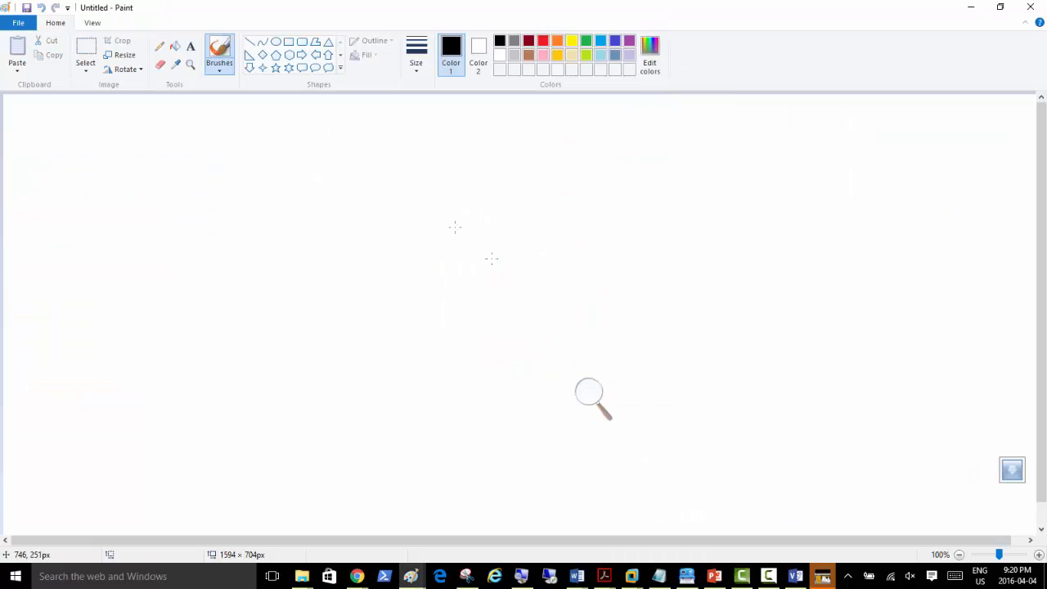
click(289, 43)
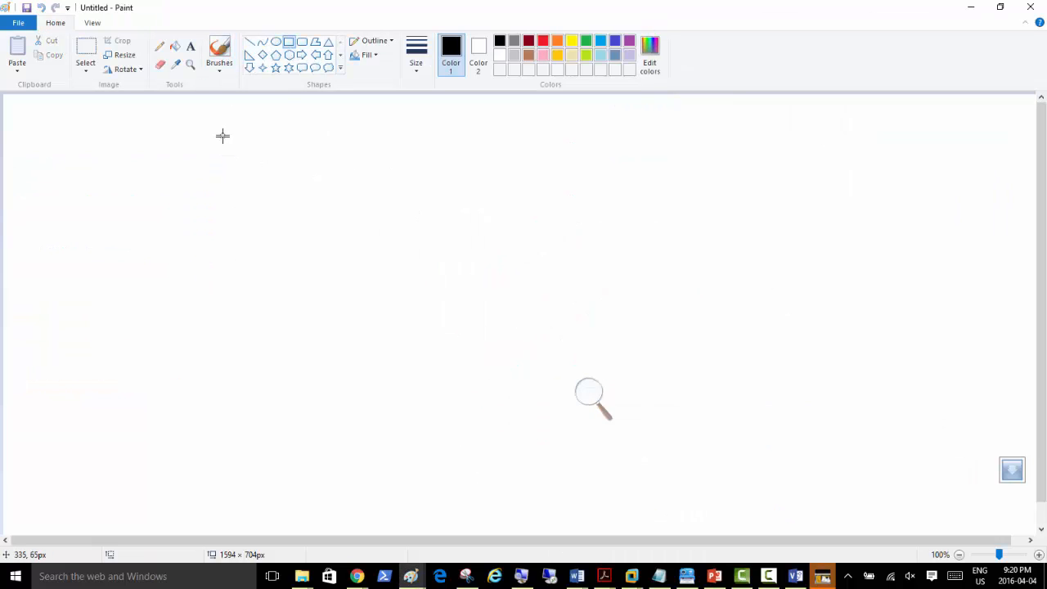
drag(224, 133, 369, 415)
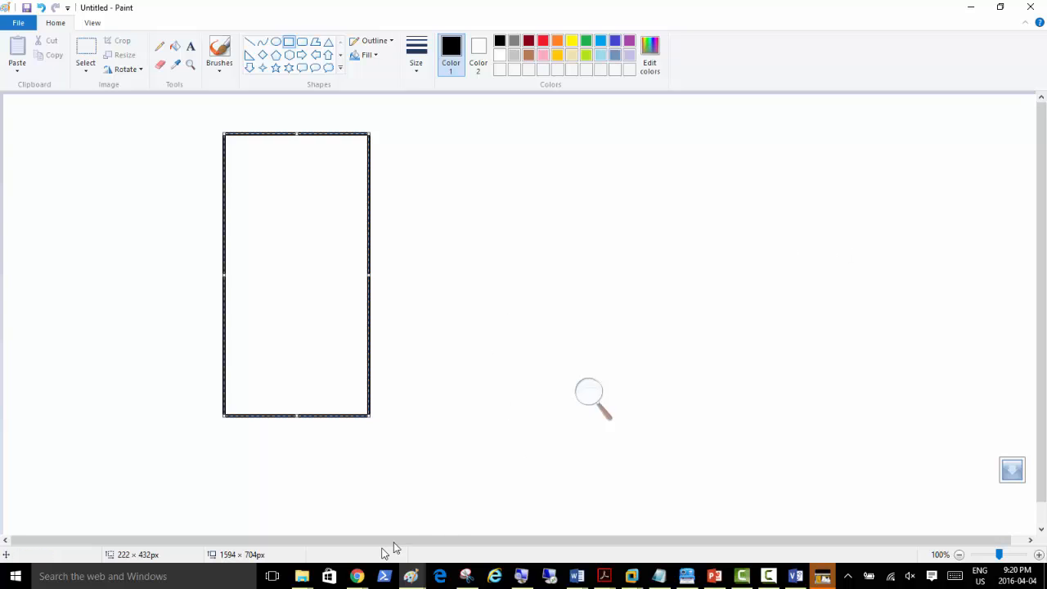
Step: Copy the D-Link 24-port switch picture from Chrome's image results
mouse_move(357, 575)
click(411, 532)
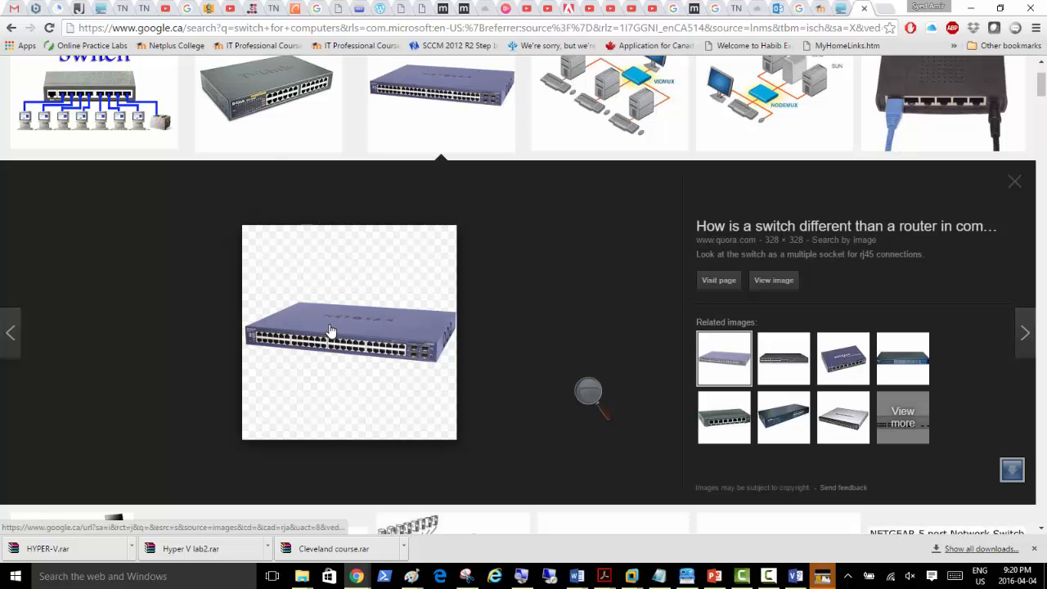
click(271, 101)
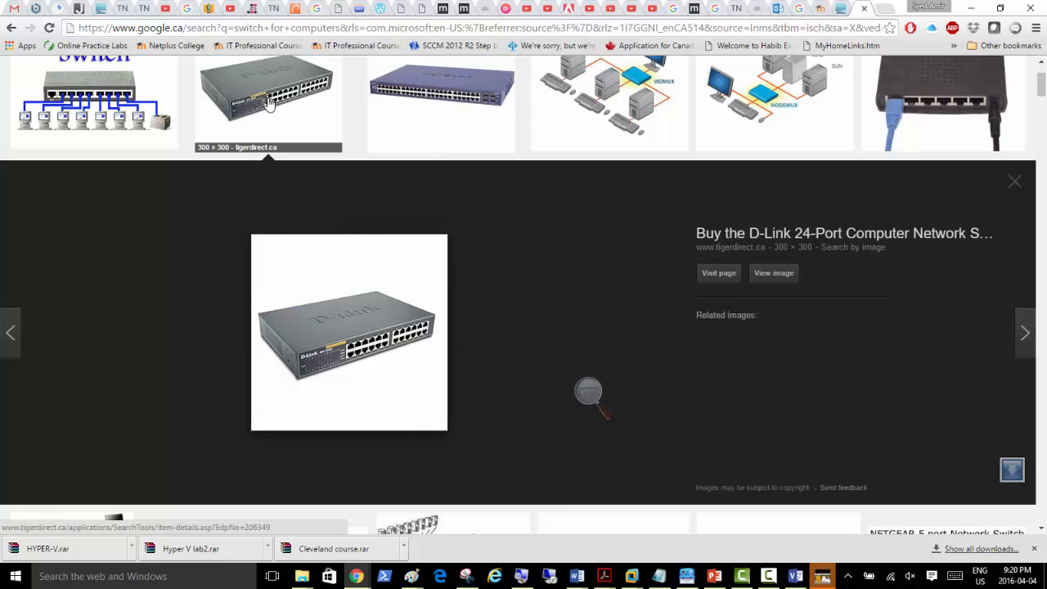
right_click(323, 338)
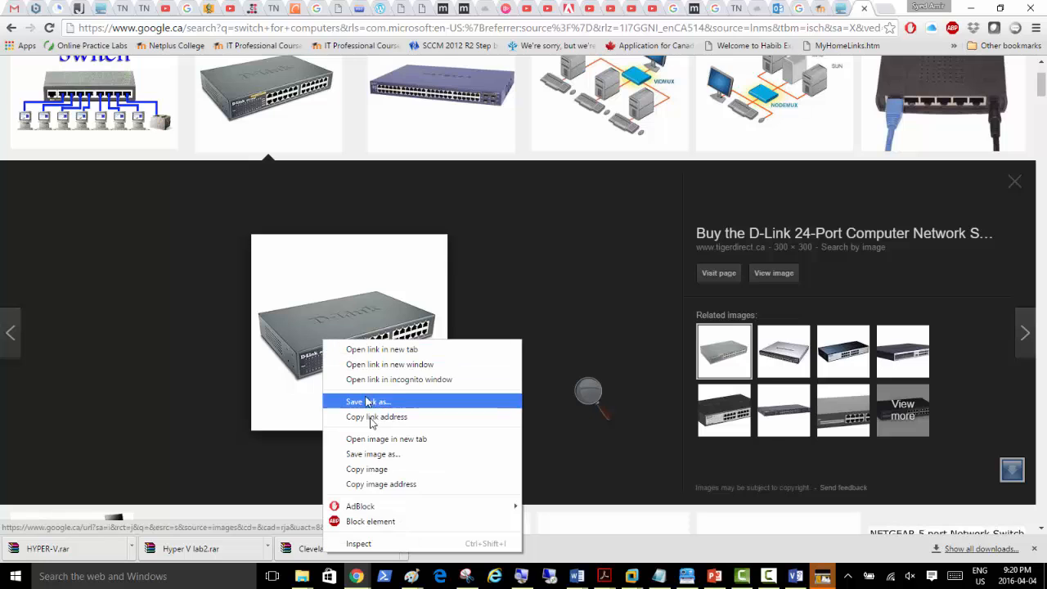
click(375, 468)
Step: Paste two D-Link switch pictures stacked on the right of the canvas, then return to Chrome
key(alt+Tab)
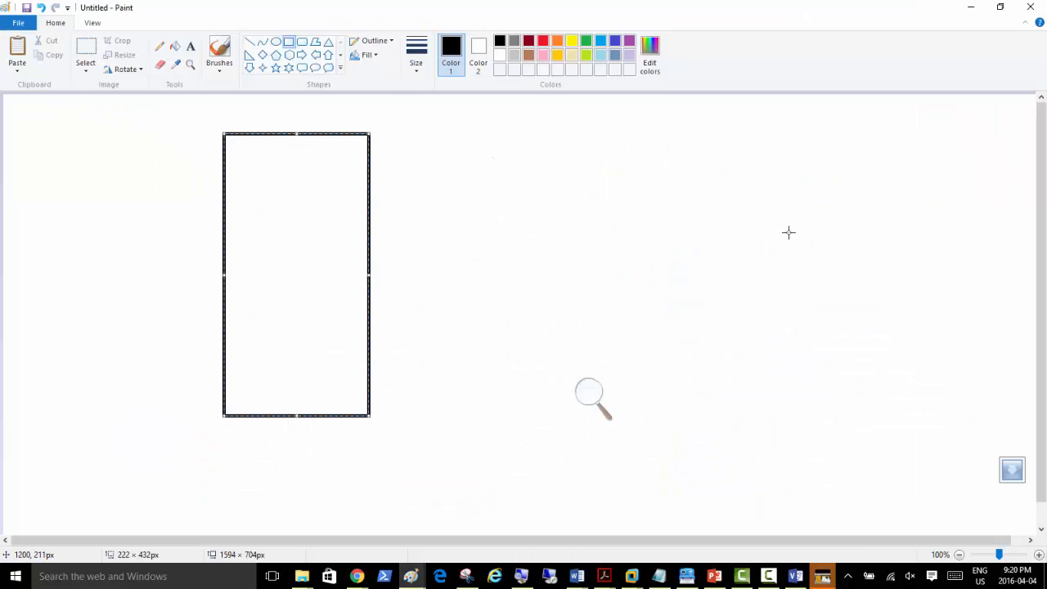
key(ctrl+v)
drag(116, 191, 826, 196)
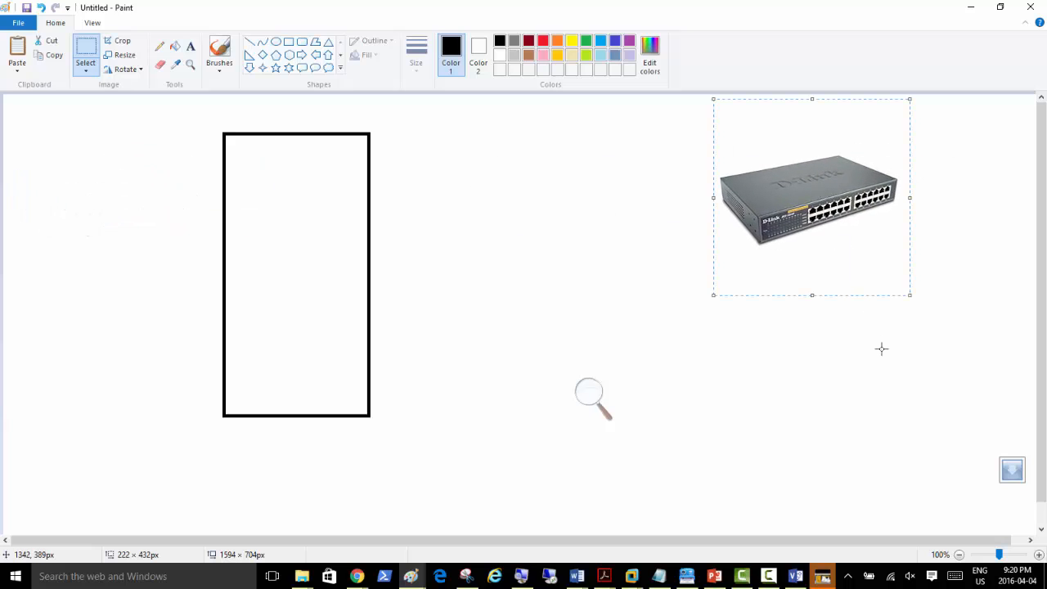
key(ctrl+v)
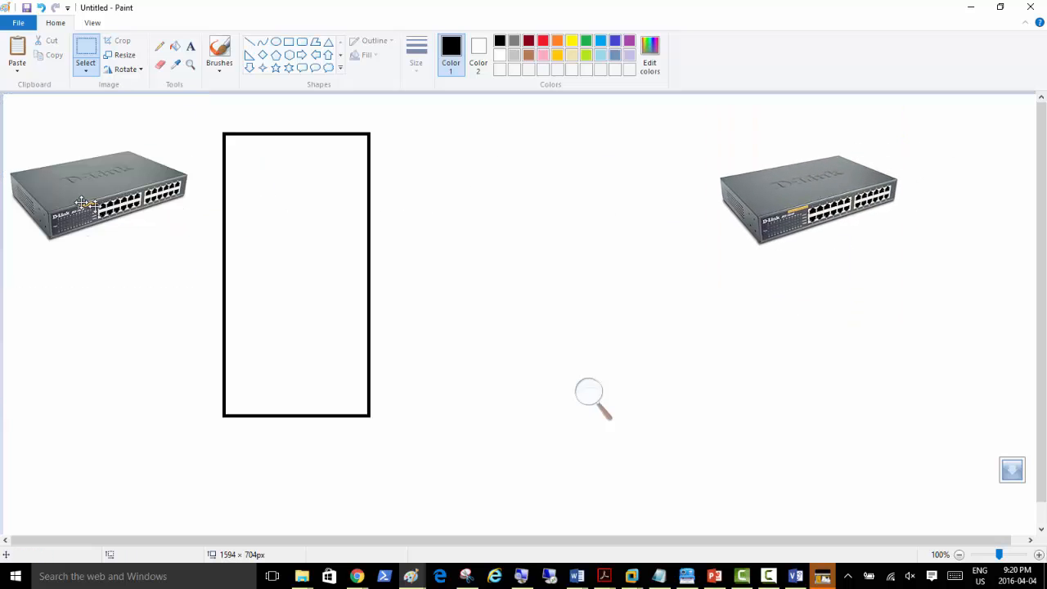
drag(79, 198, 831, 395)
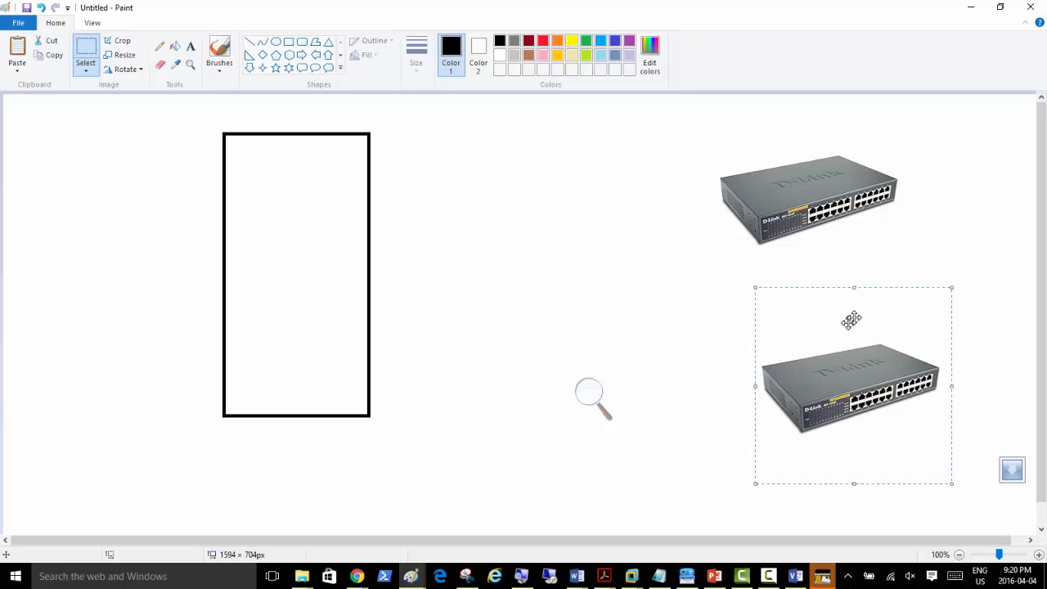
drag(896, 379, 879, 387)
click(564, 235)
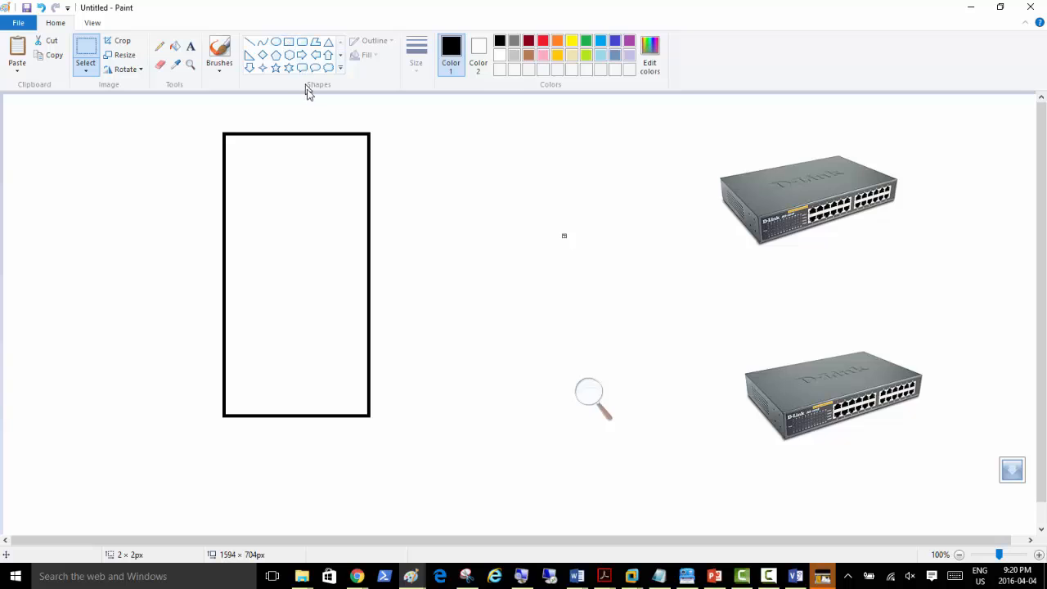
key(alt+Tab)
Step: Copy the small DC server icon from the Visio Hyper-V diagram
click(482, 27)
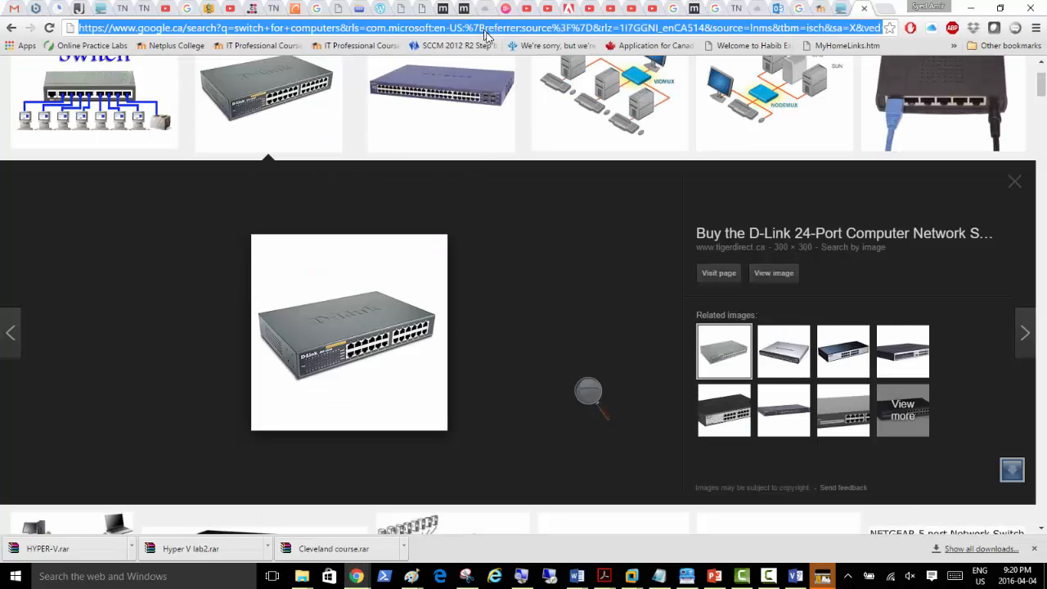
click(796, 577)
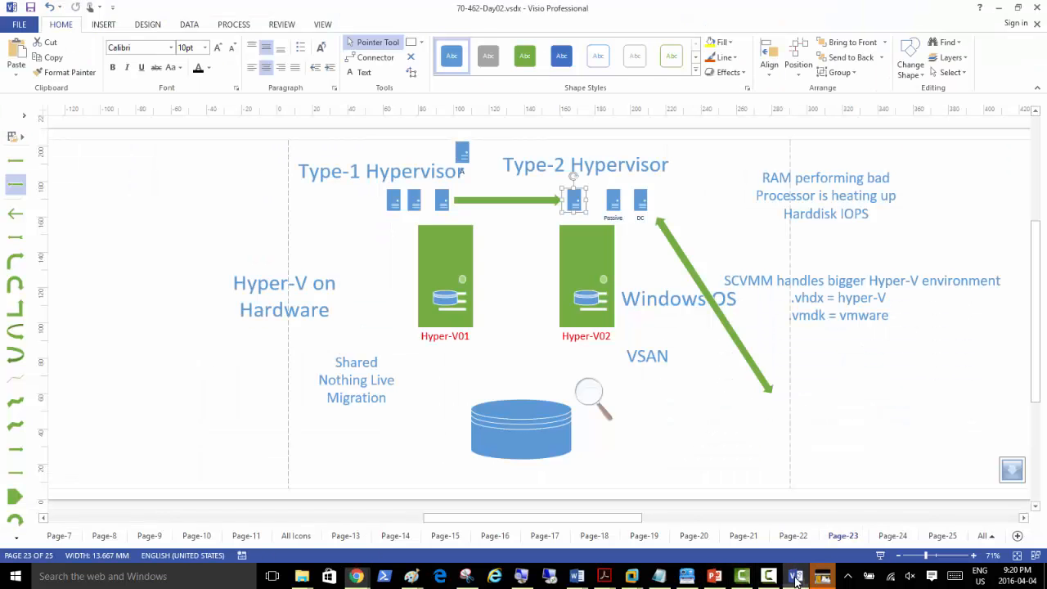
click(640, 201)
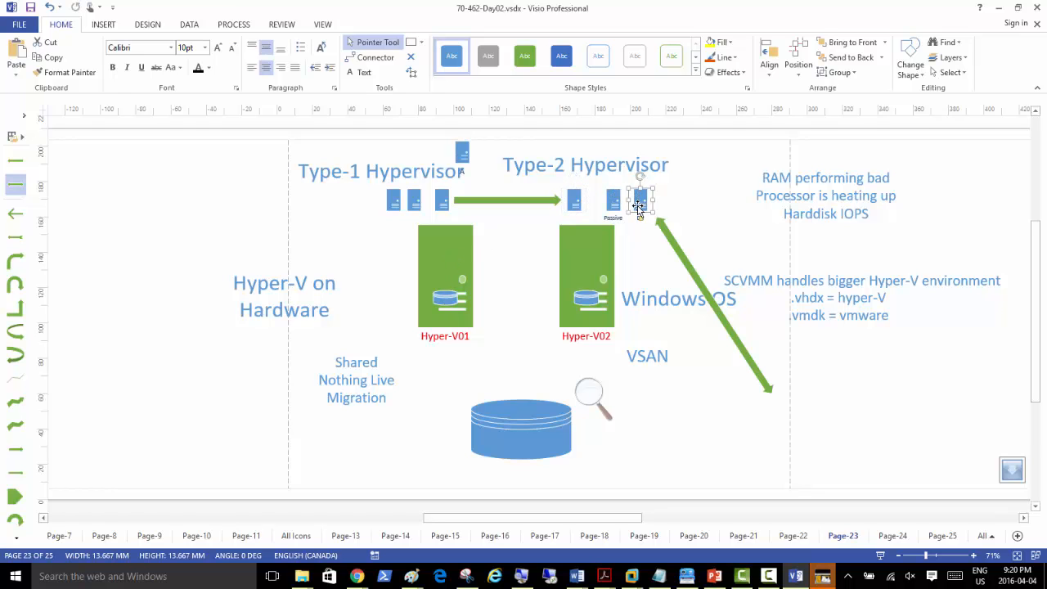
key(alt+Tab)
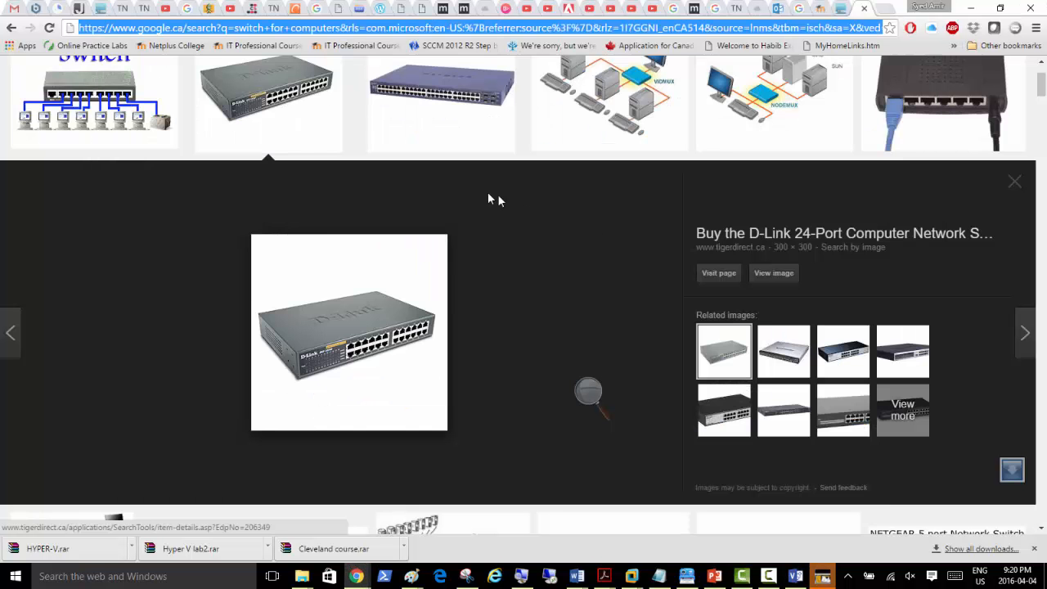
key(alt+Tab)
key(alt+Tab)
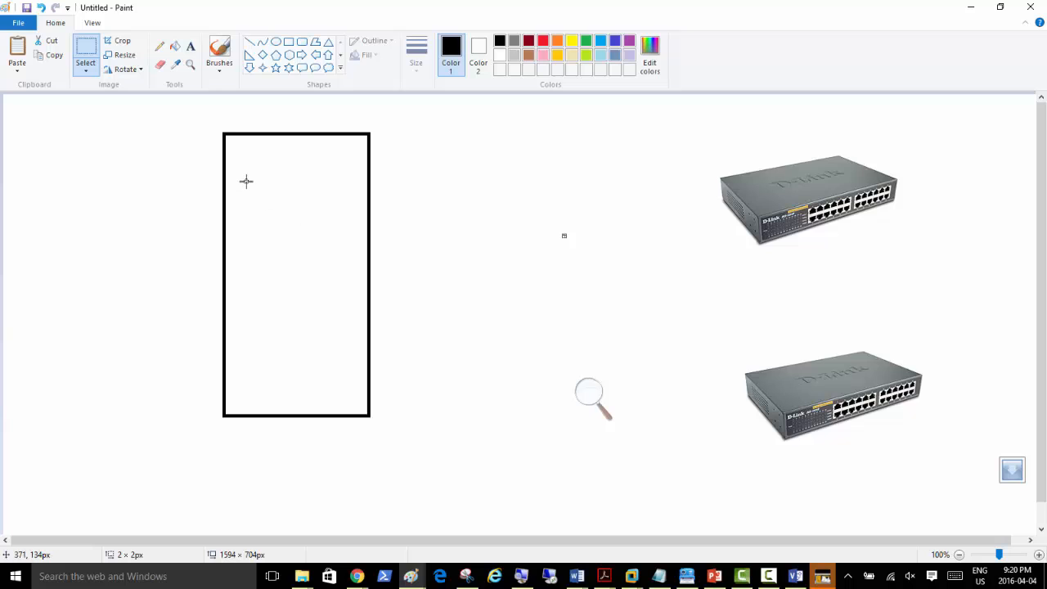
Step: Paste three DC server icons in a row at the top of the rack rectangle
key(ctrl+v)
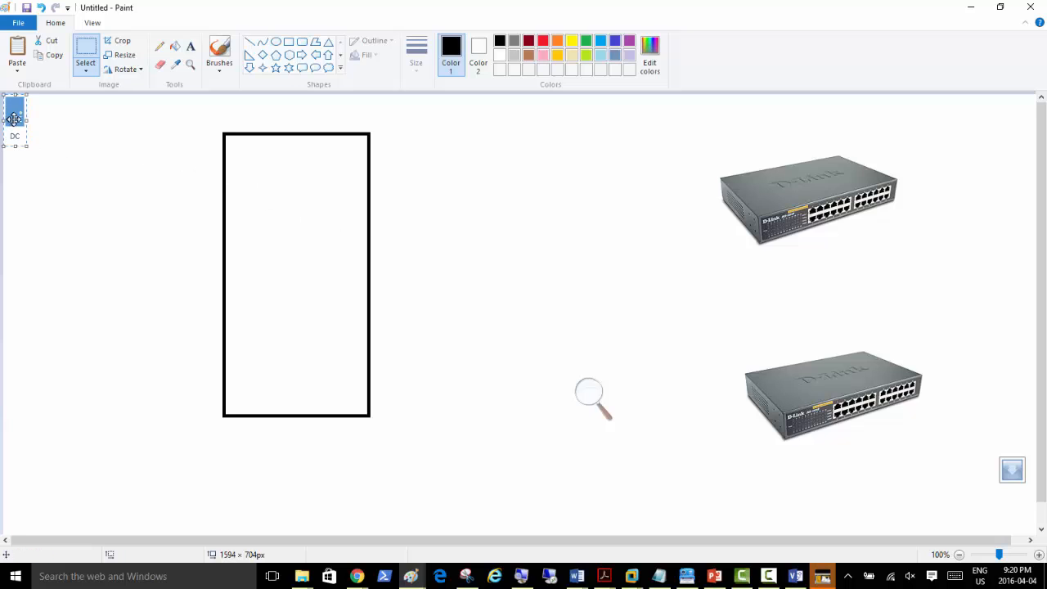
drag(16, 112, 251, 171)
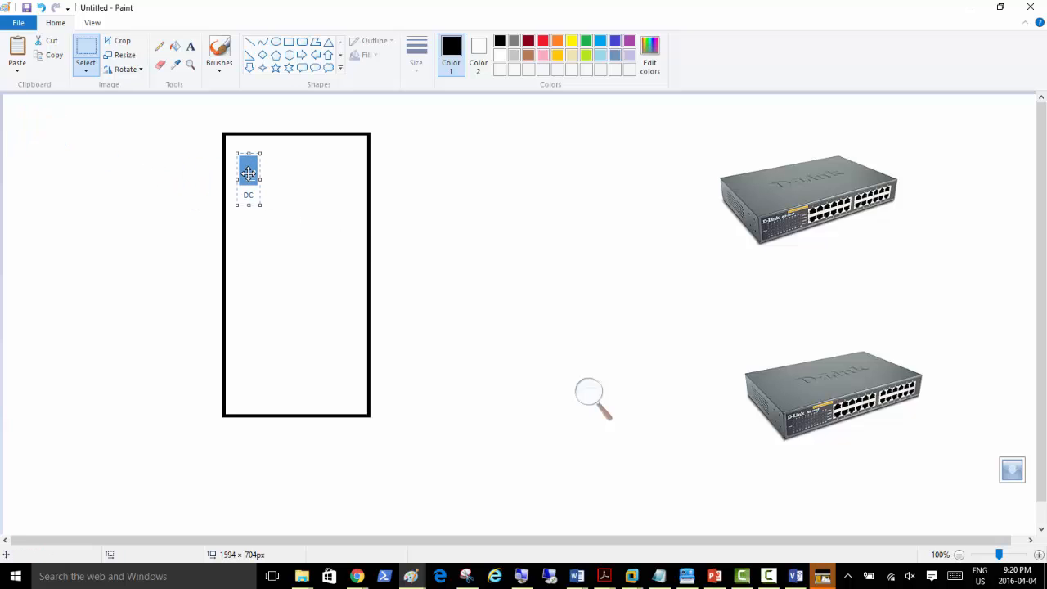
key(ctrl+v)
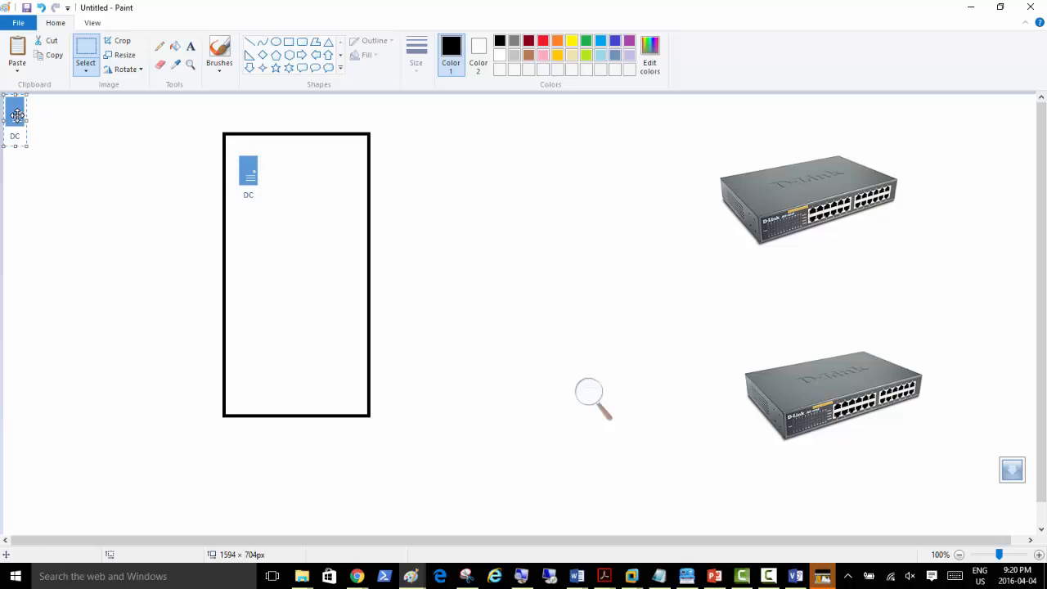
drag(18, 116, 287, 171)
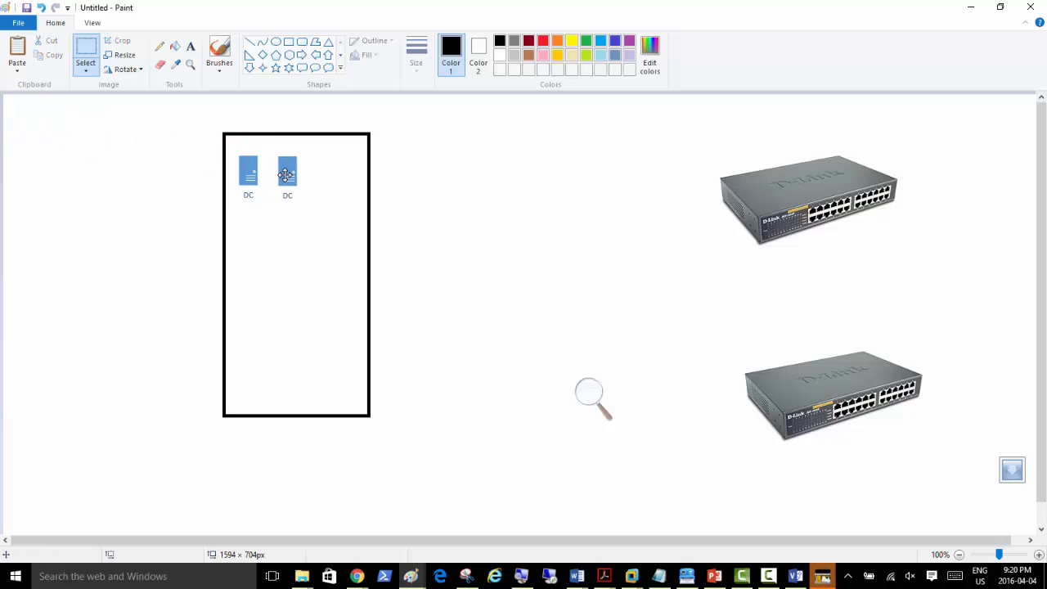
key(ctrl+v)
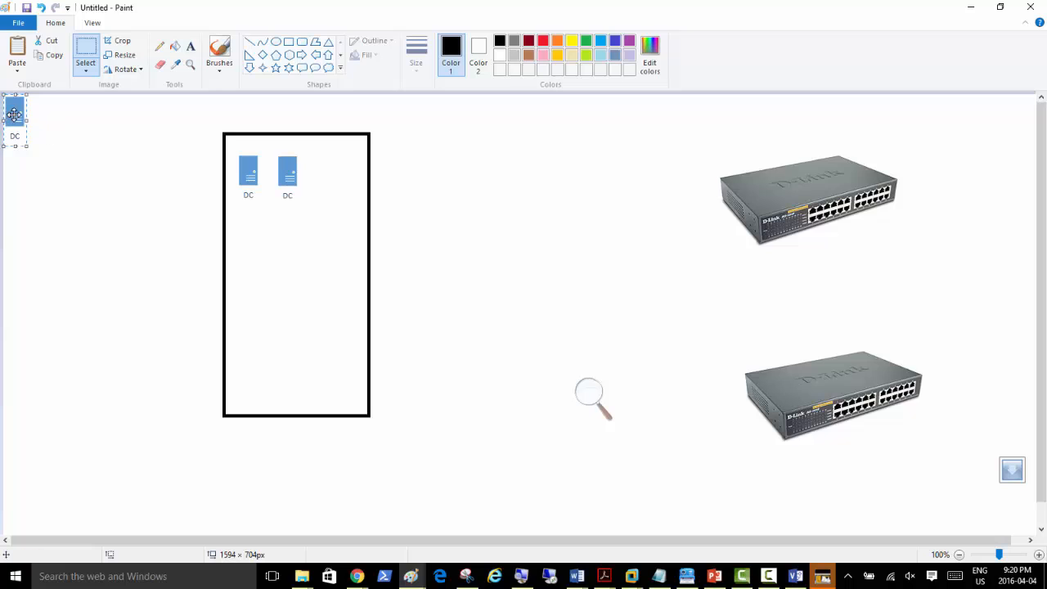
drag(18, 114, 332, 174)
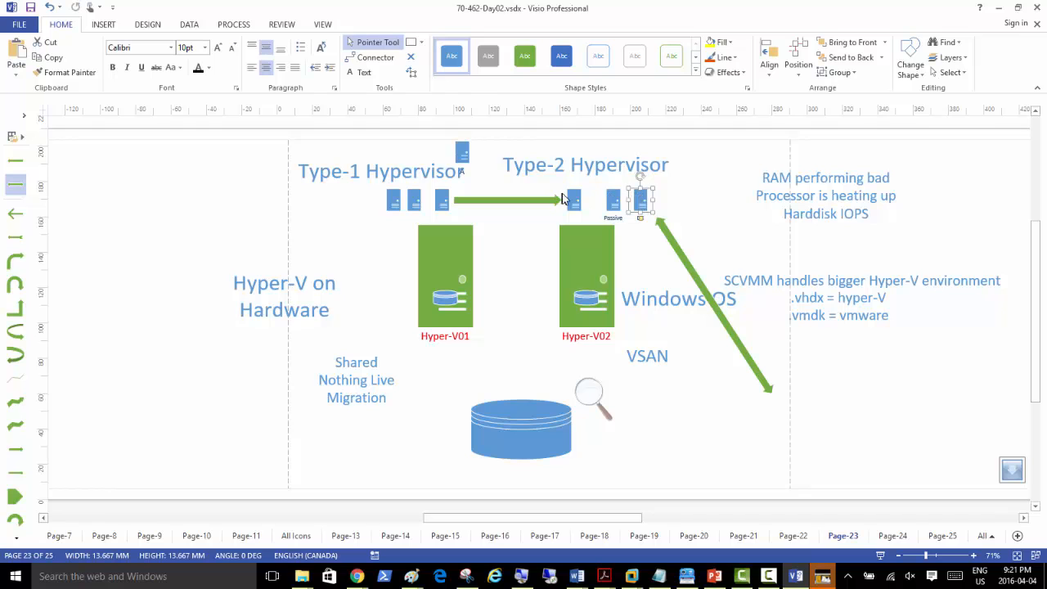
click(575, 198)
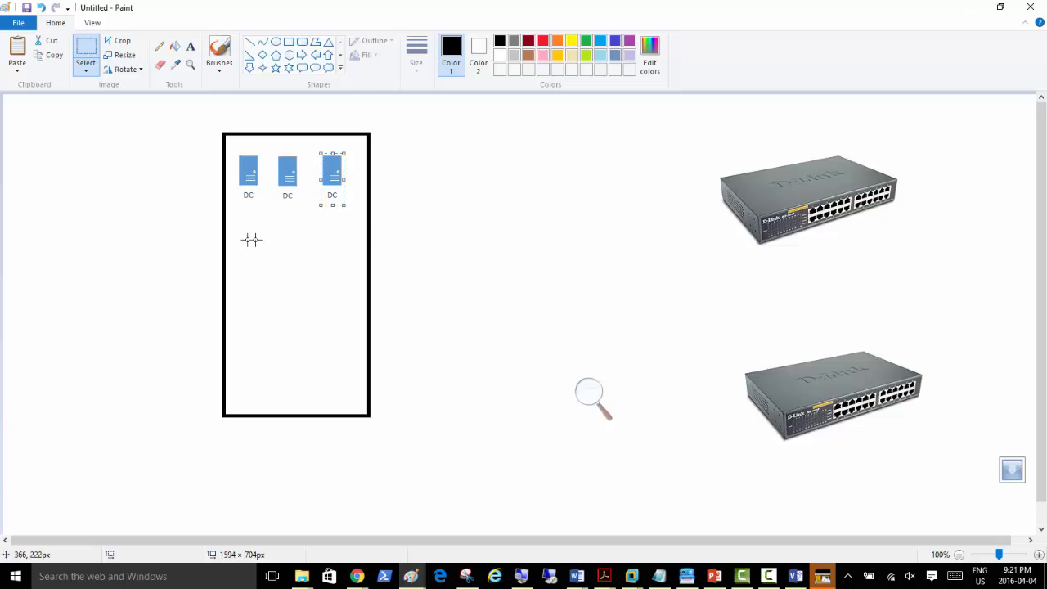
click(241, 247)
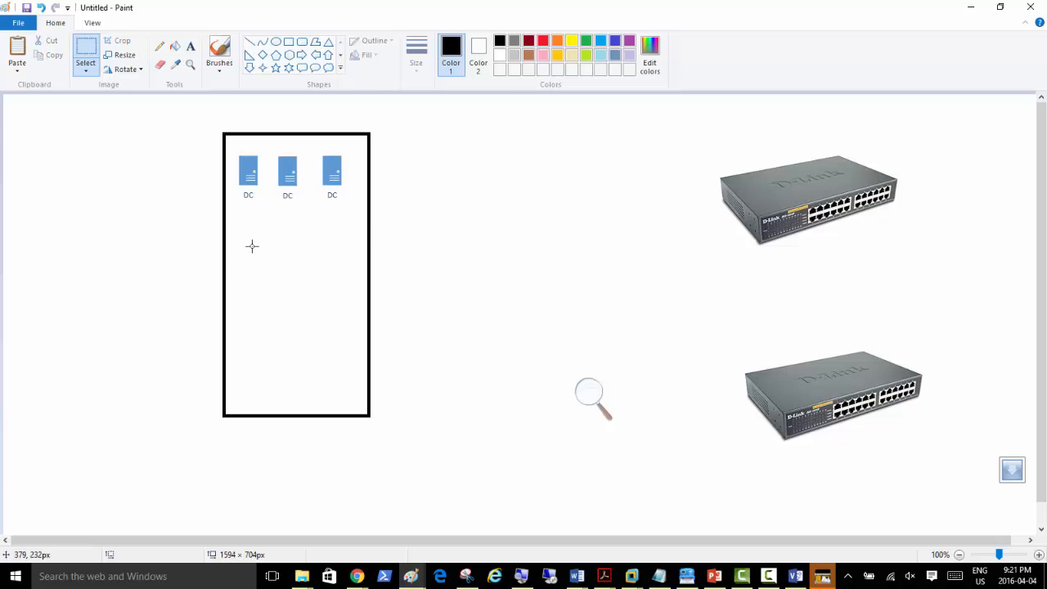
Step: Paste three unlabelled server icons in a second row below the DC servers
key(ctrl+v)
drag(13, 113, 249, 242)
key(ctrl+v)
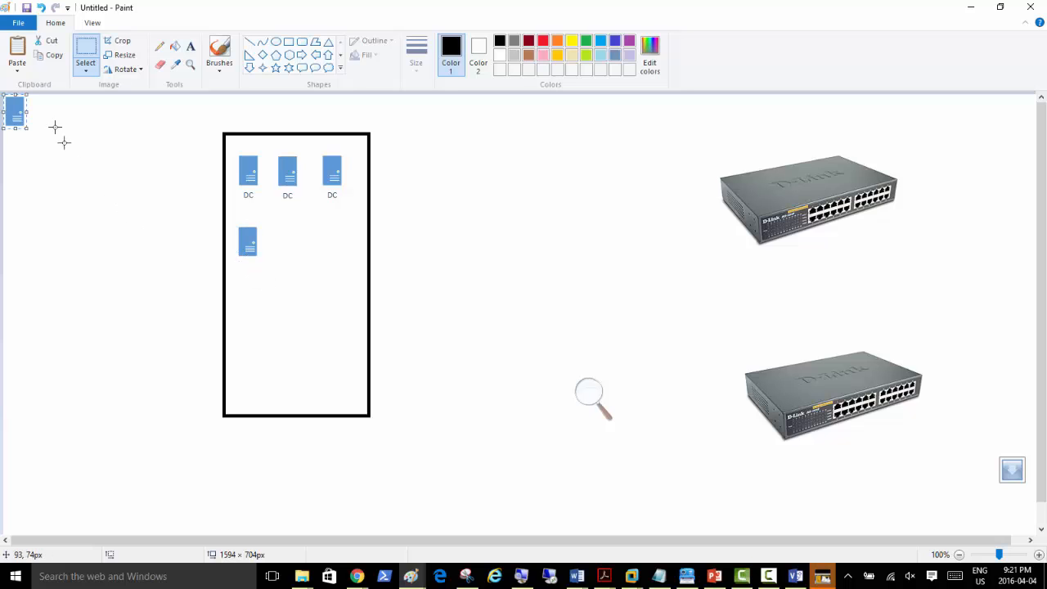
drag(16, 112, 291, 236)
key(ctrl+v)
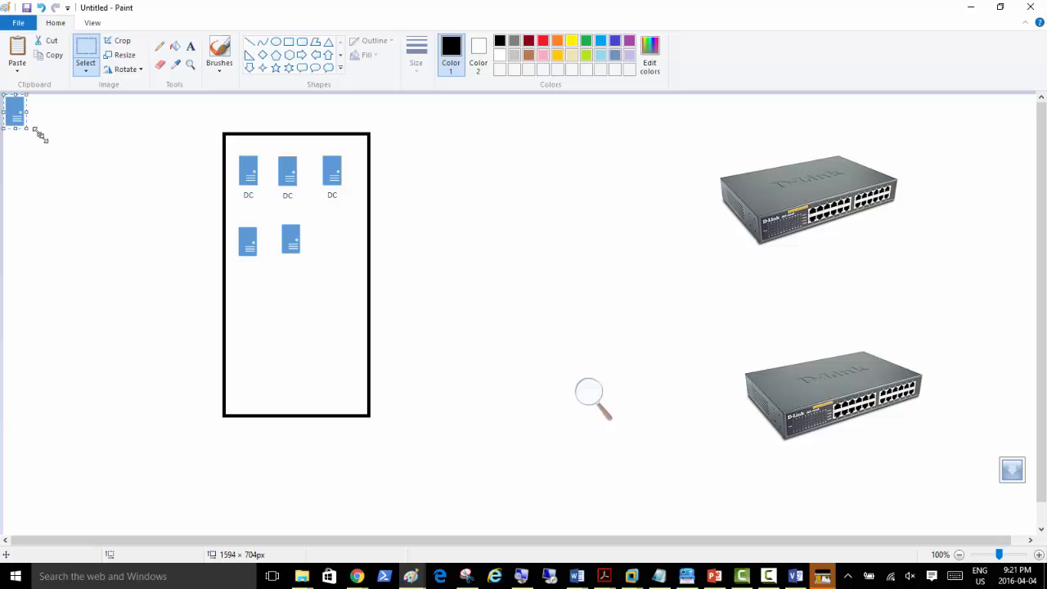
drag(17, 112, 335, 239)
click(462, 319)
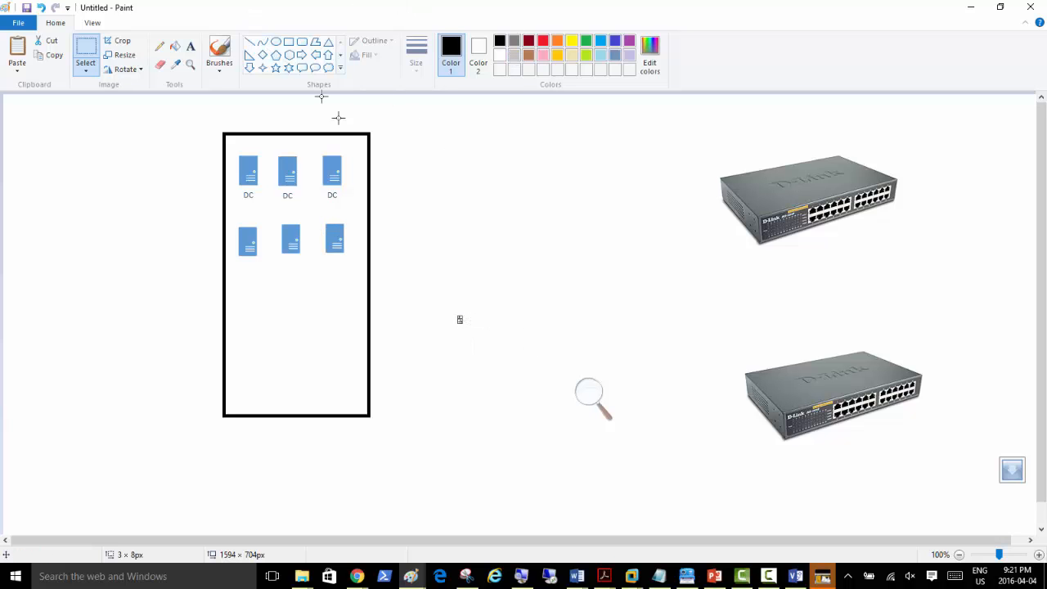
Step: Search Google Images for 'netowrk card' and copy a network card picture for Paint
key(alt+Tab)
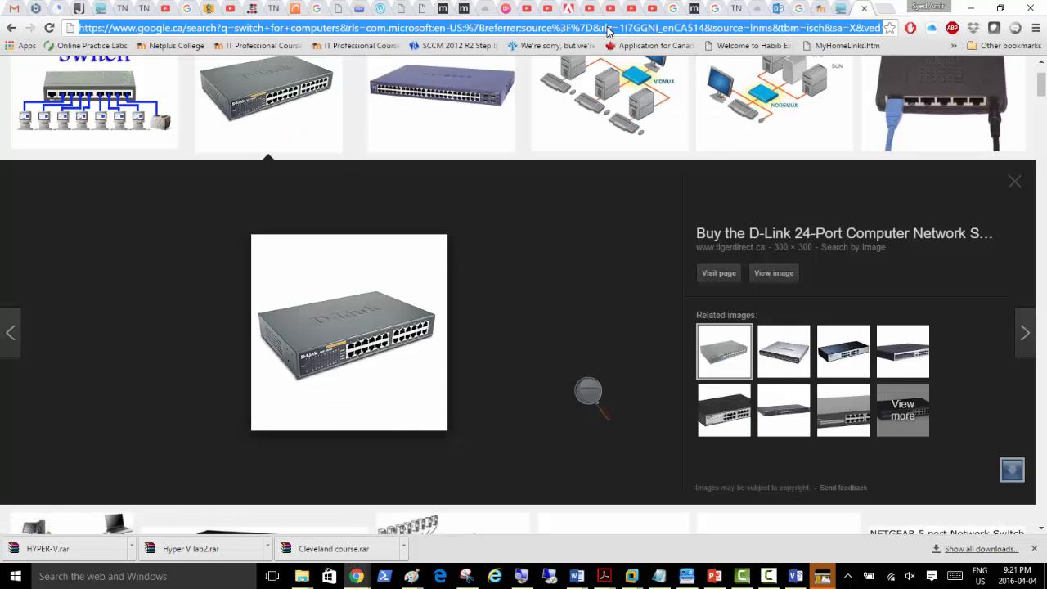
text(netowrk c)
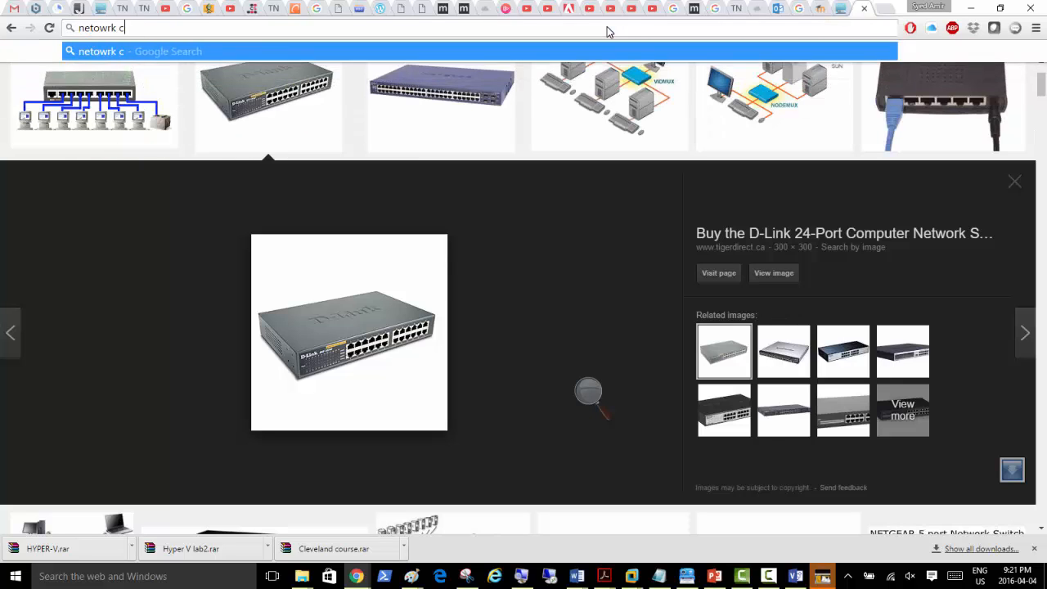
text(ard)
key(Return)
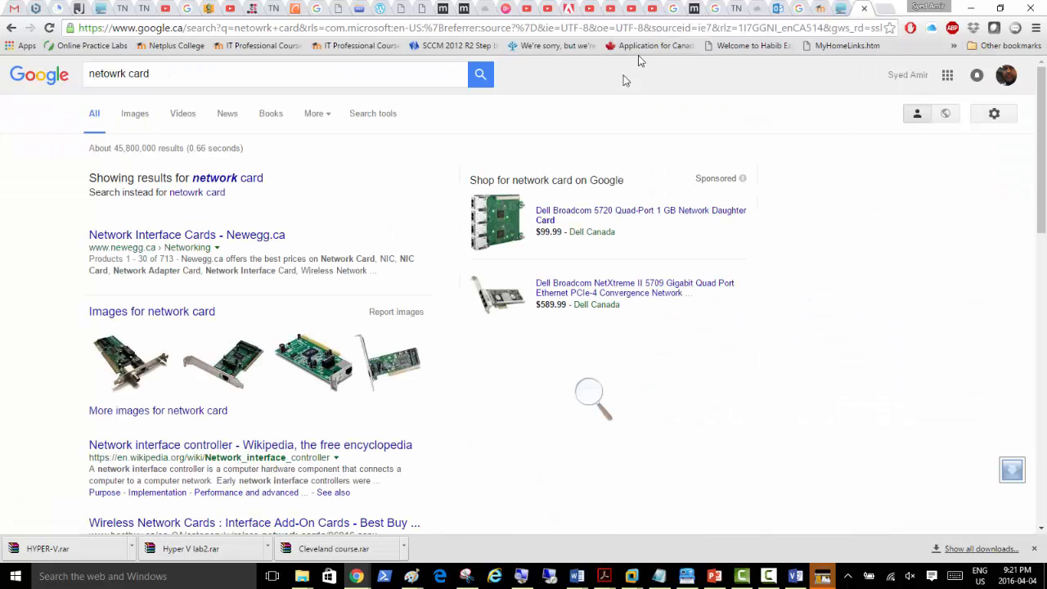
click(133, 114)
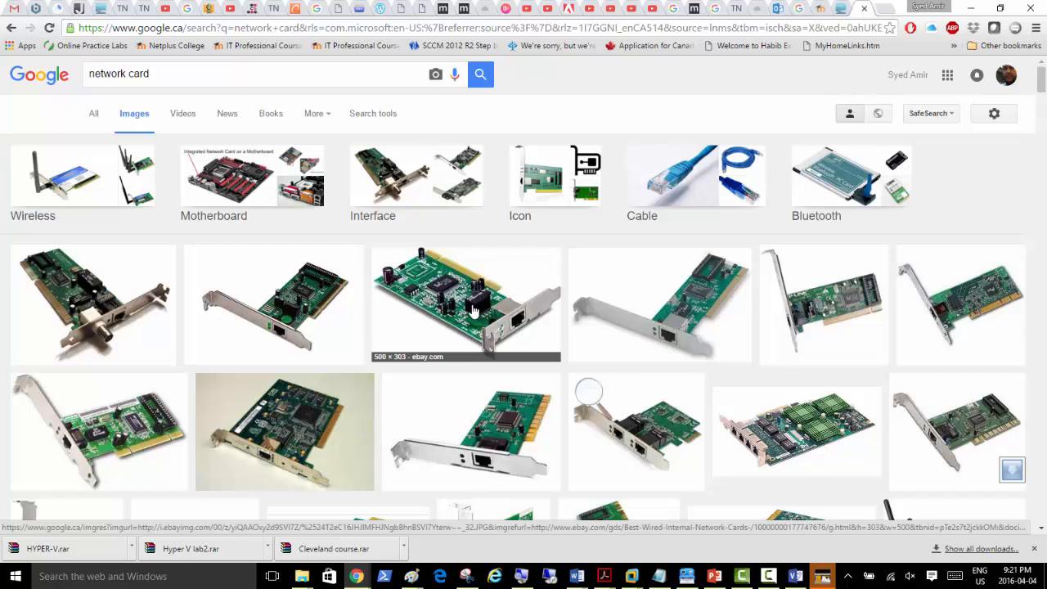
right_click(284, 315)
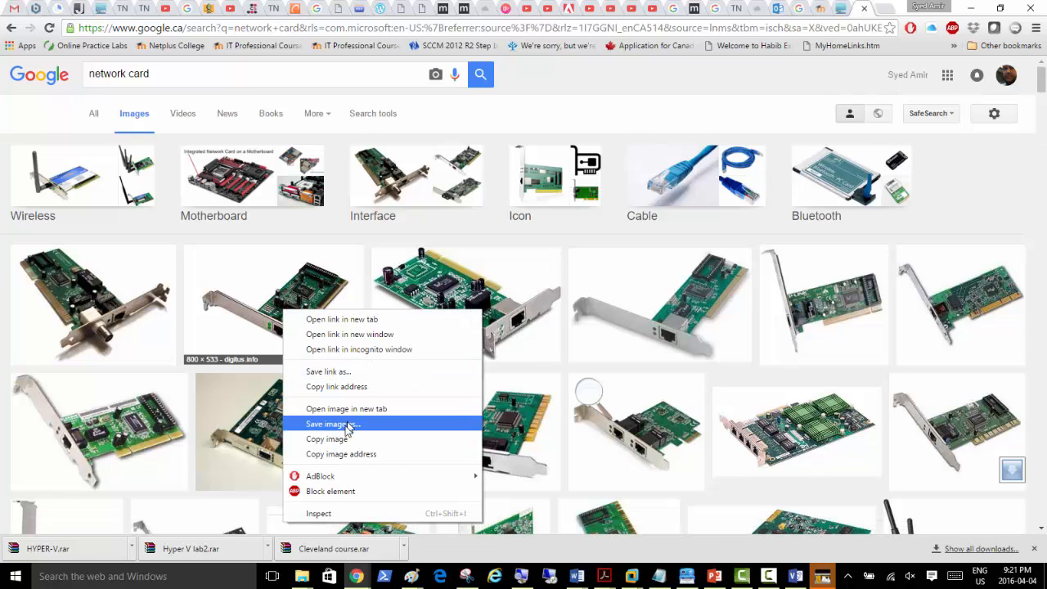
key(Escape)
key(alt+Tab)
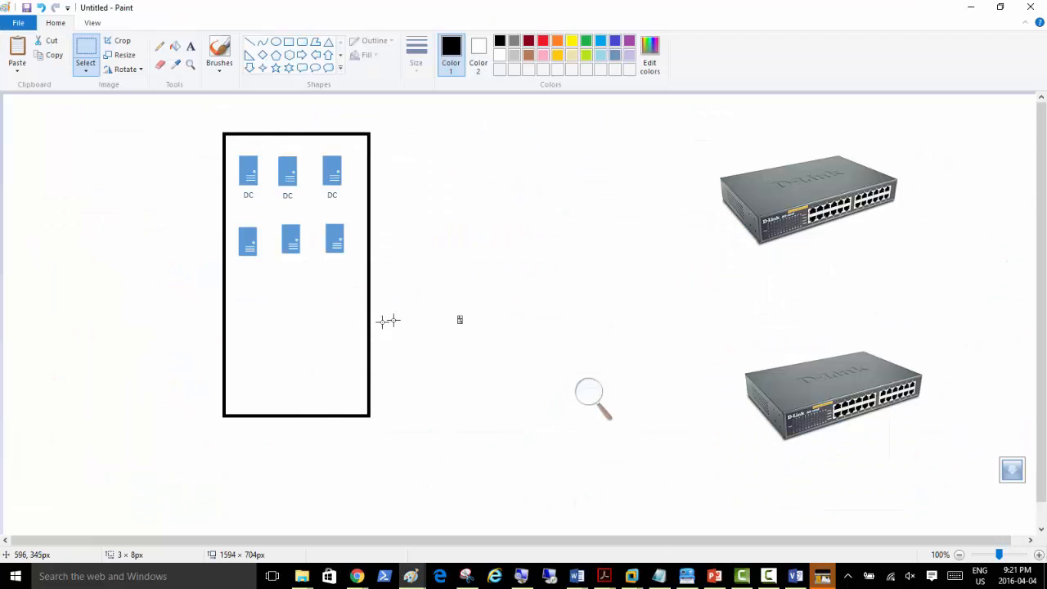
Step: Paste a network card picture shrunk to 114 × 86 px below the rack, plus a second beside it
key(ctrl+v)
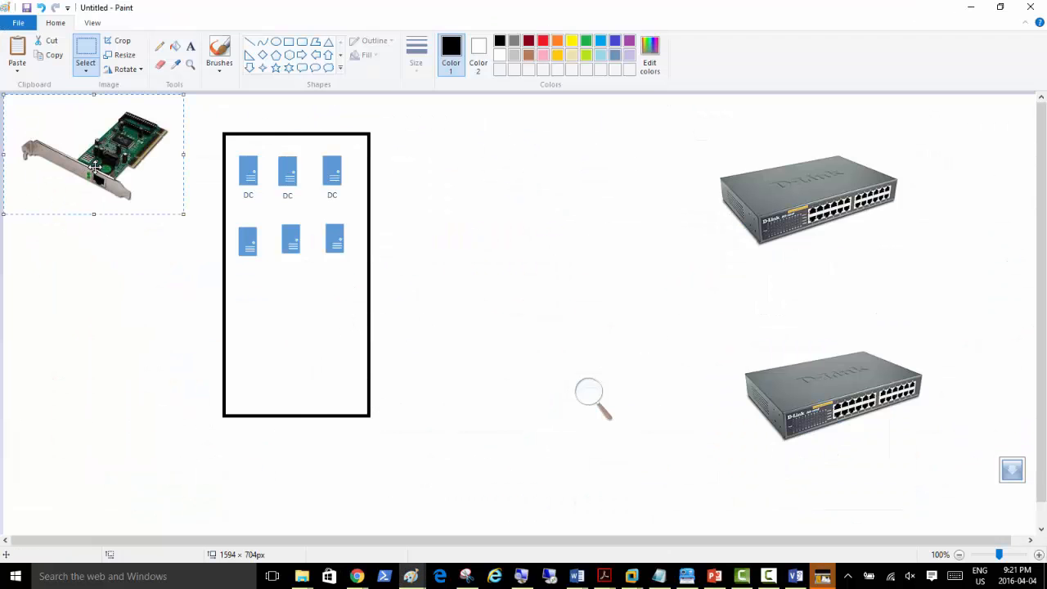
drag(95, 168, 135, 292)
drag(62, 237, 258, 436)
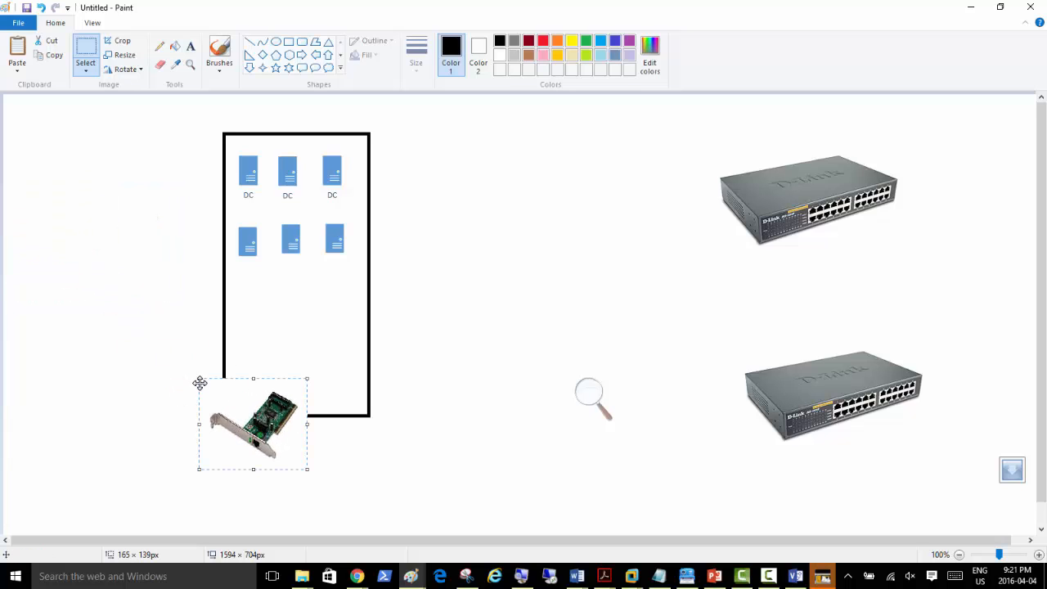
drag(199, 379, 210, 452)
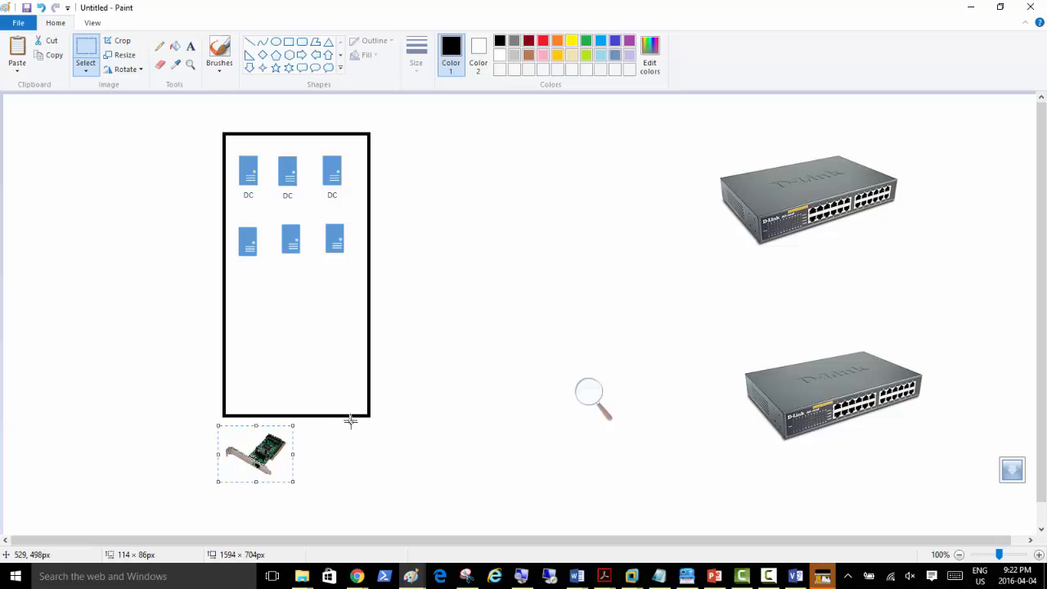
key(ctrl+c)
key(ctrl+v)
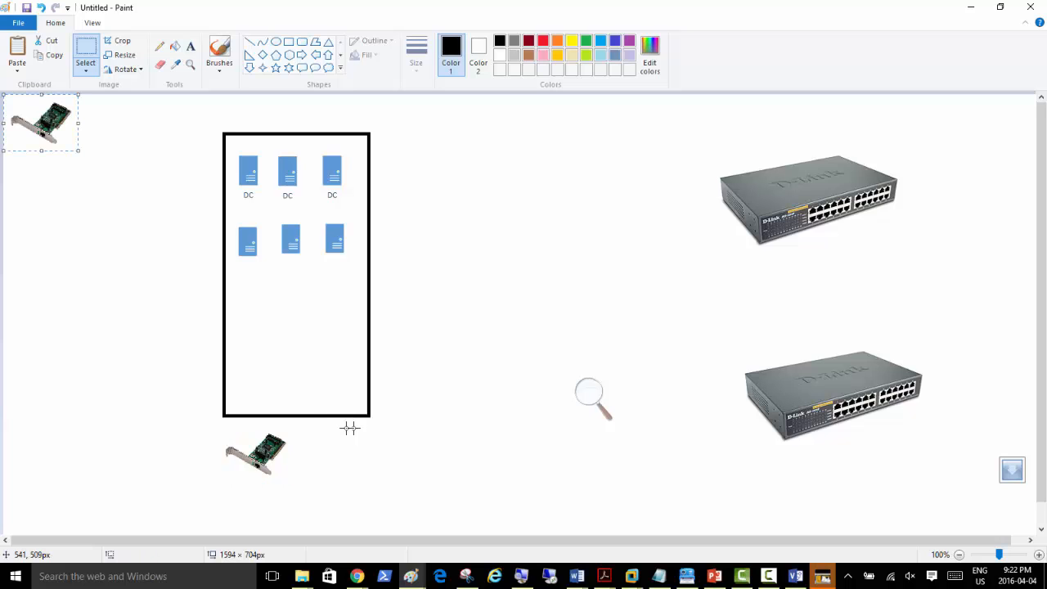
drag(48, 126, 339, 463)
click(477, 368)
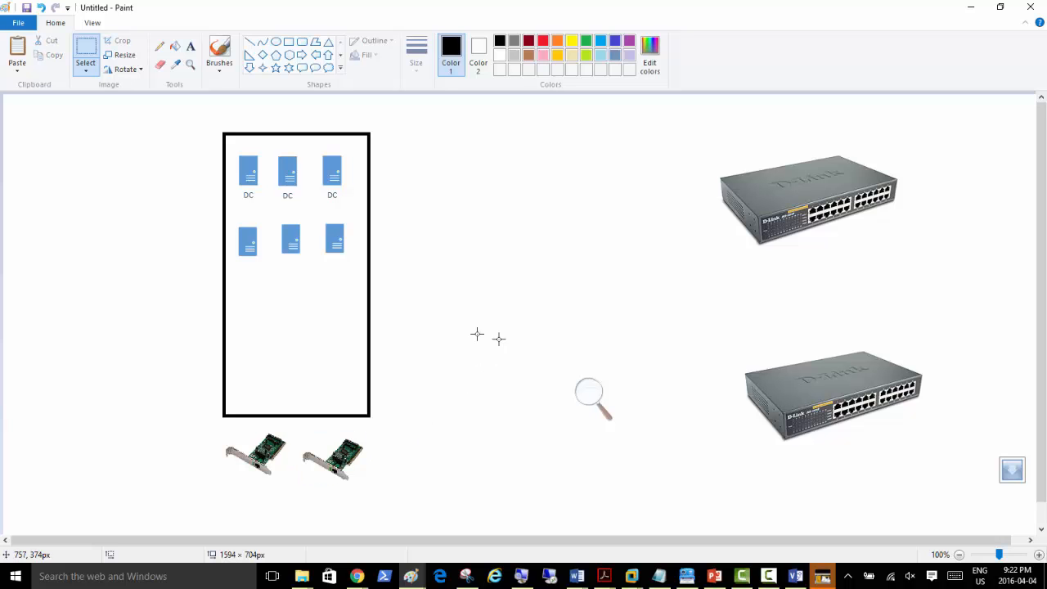
key(alt+Tab)
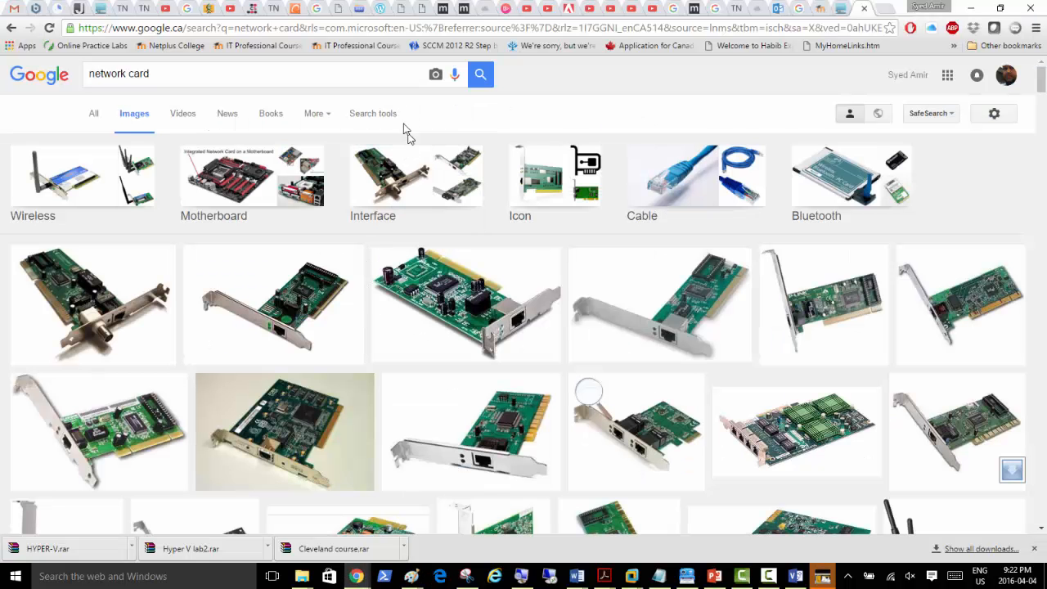
Step: Search Google Images for 'virtual switch' and preview the Hyper-V switch diagram result
triple_click(346, 72)
text(v)
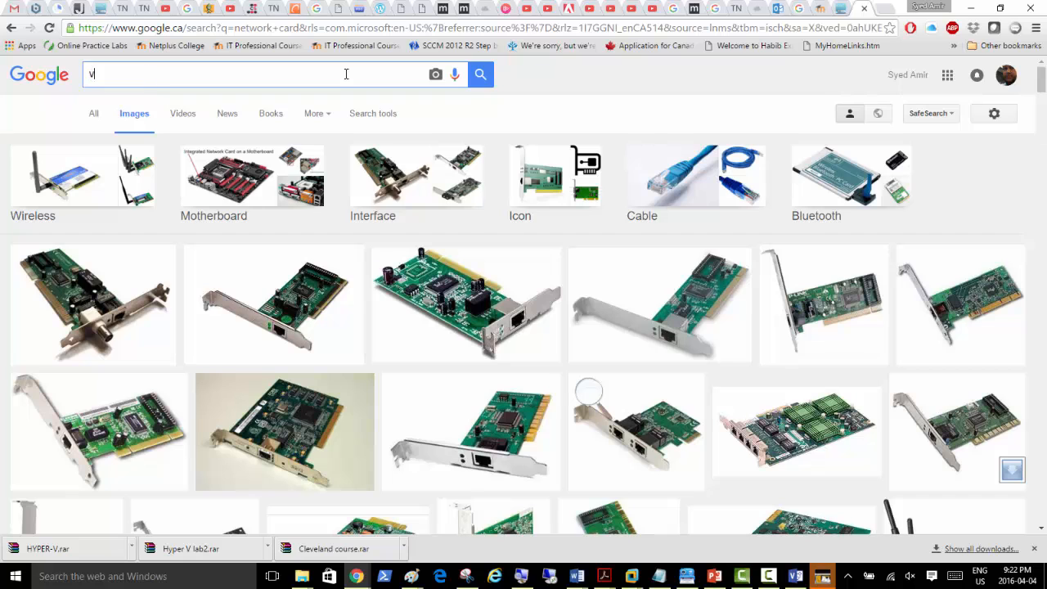
text(irtual switch)
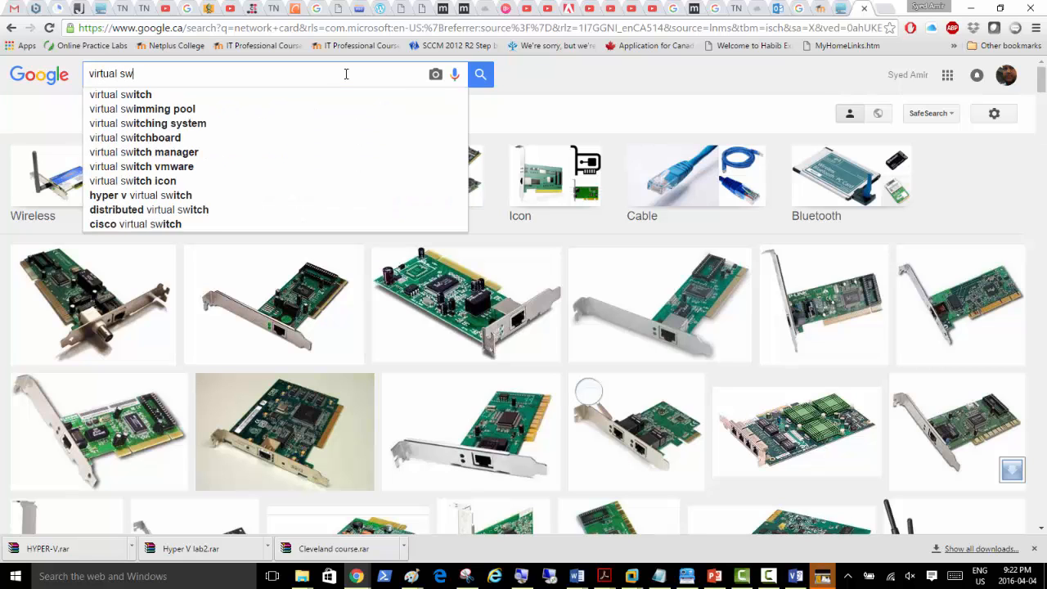
key(Return)
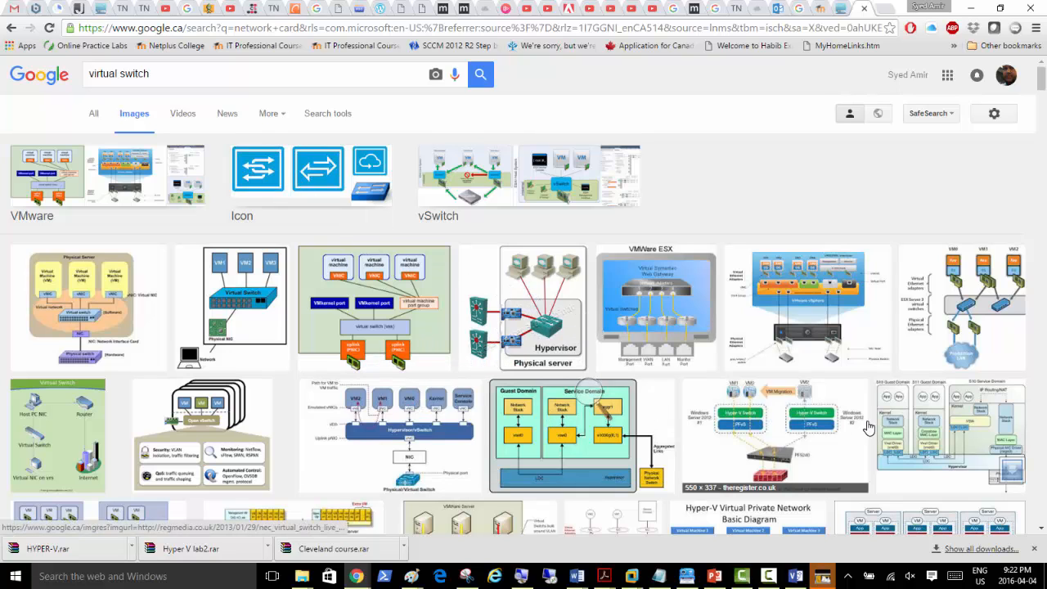
click(775, 446)
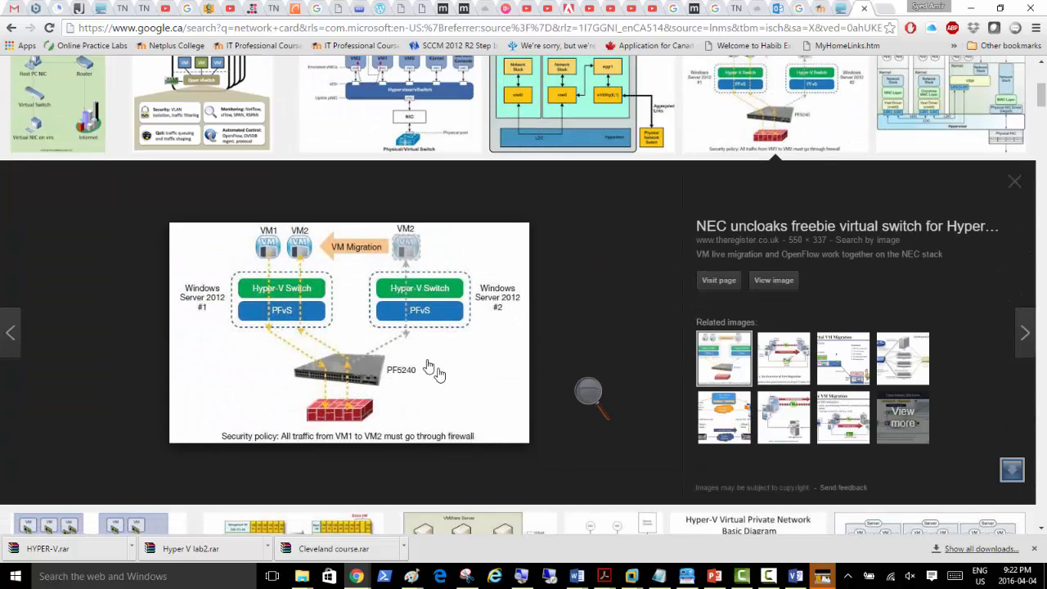
key(alt+Tab)
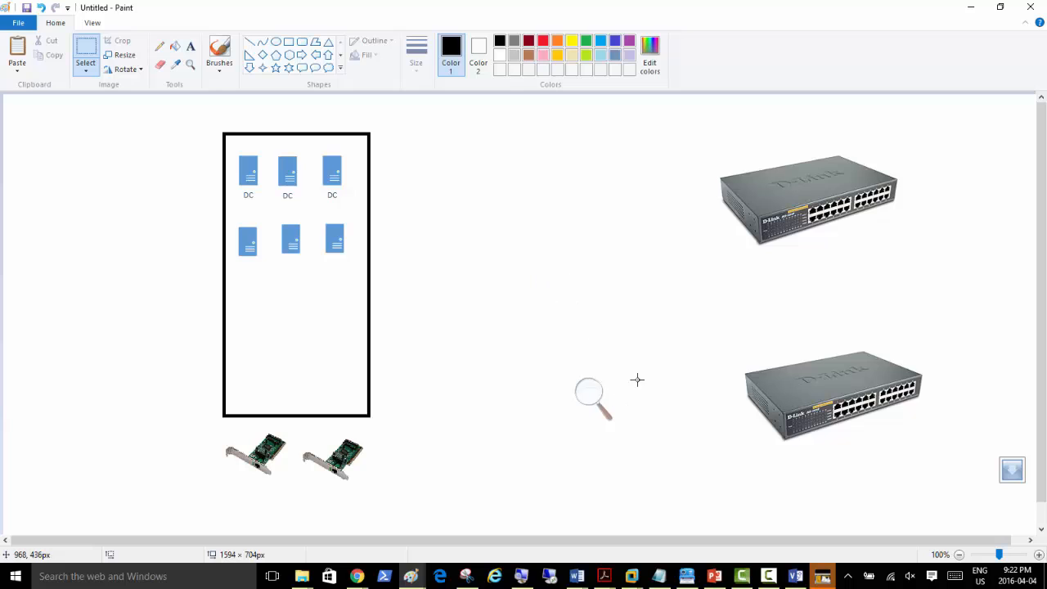
Step: Add a red 'NY Phycial Switch' text label above the top switch picture
click(191, 46)
click(542, 40)
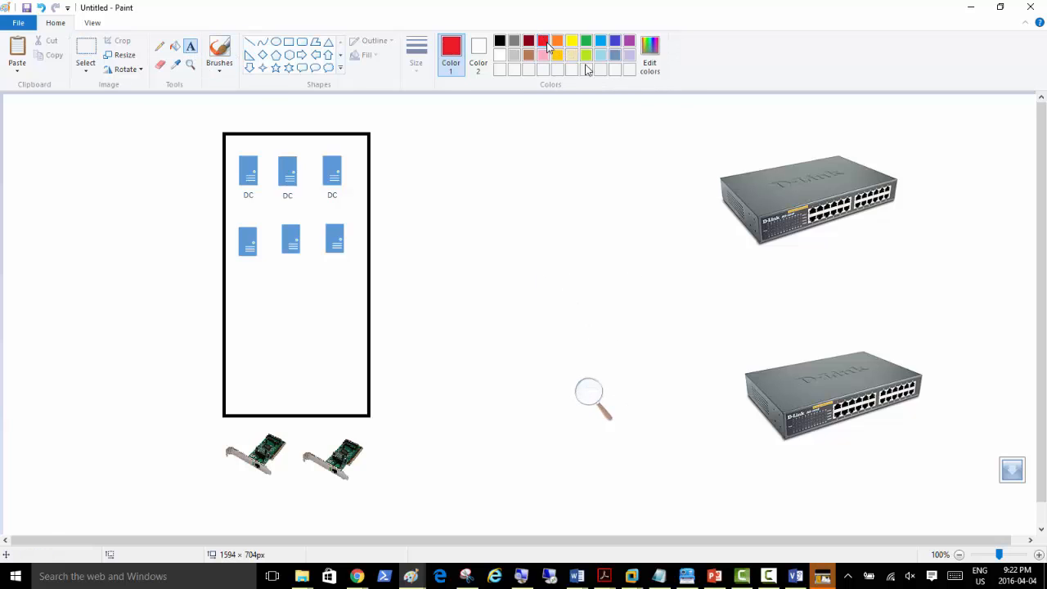
click(712, 127)
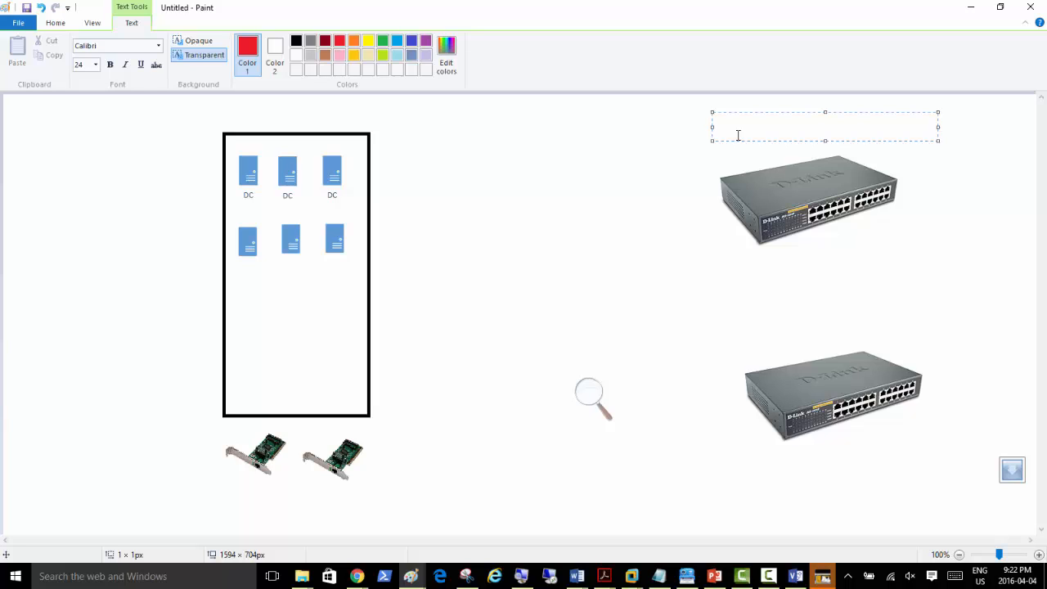
text(NY Switch)
click(745, 128)
text(Phycial)
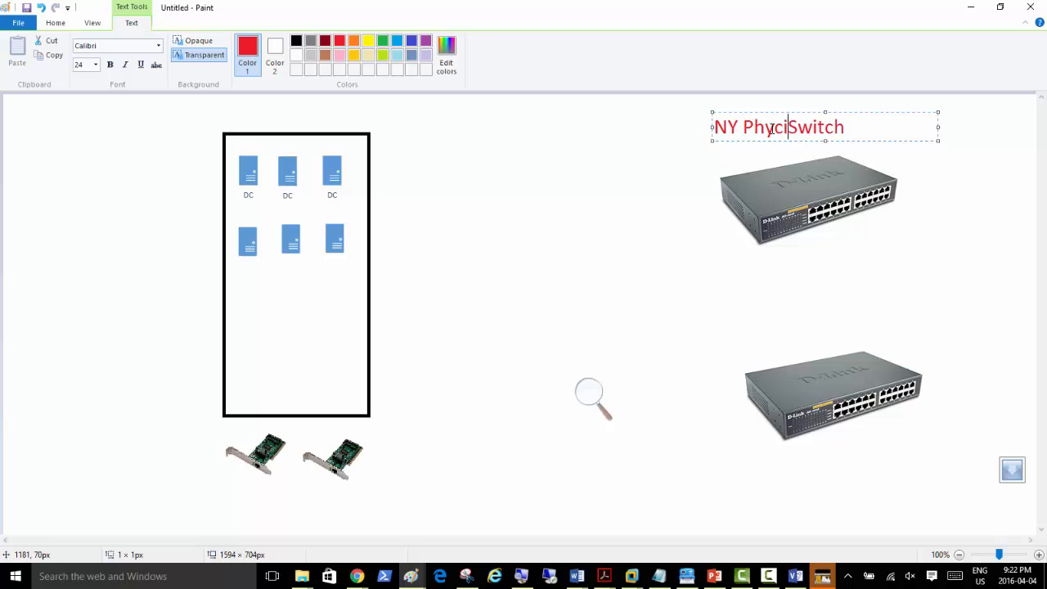
Step: Add a red 'Toronto Physical Switch' label above the lower switch picture
click(729, 338)
click(731, 340)
text(Toron)
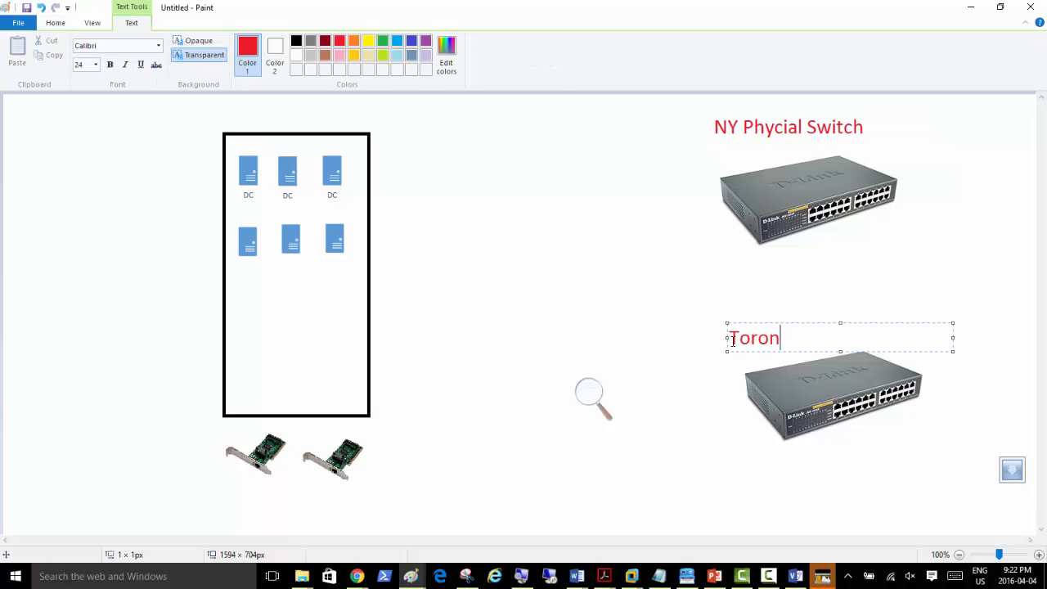
text(to Phys)
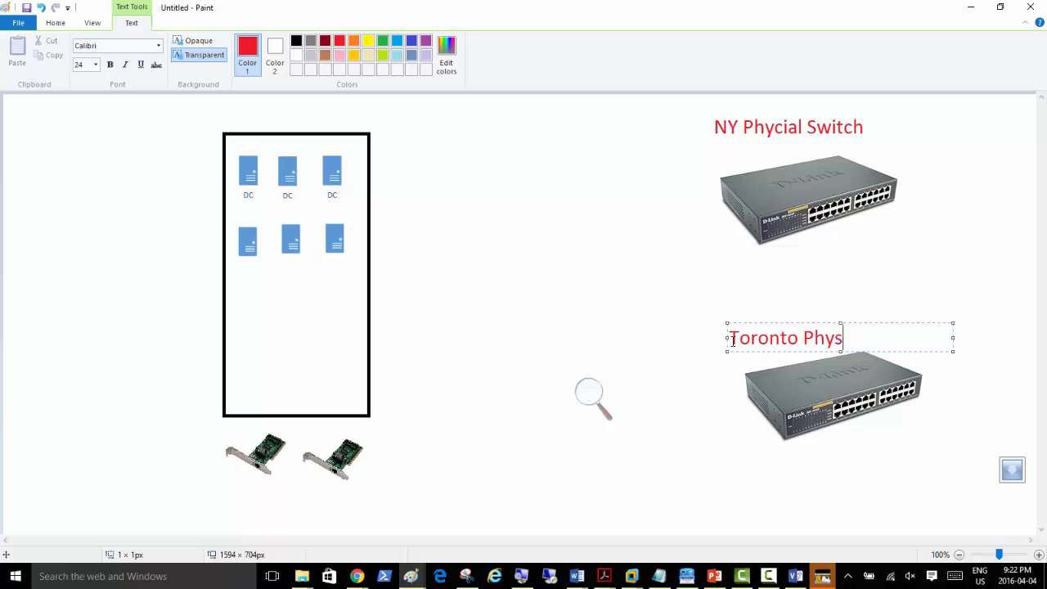
text(ical Switch)
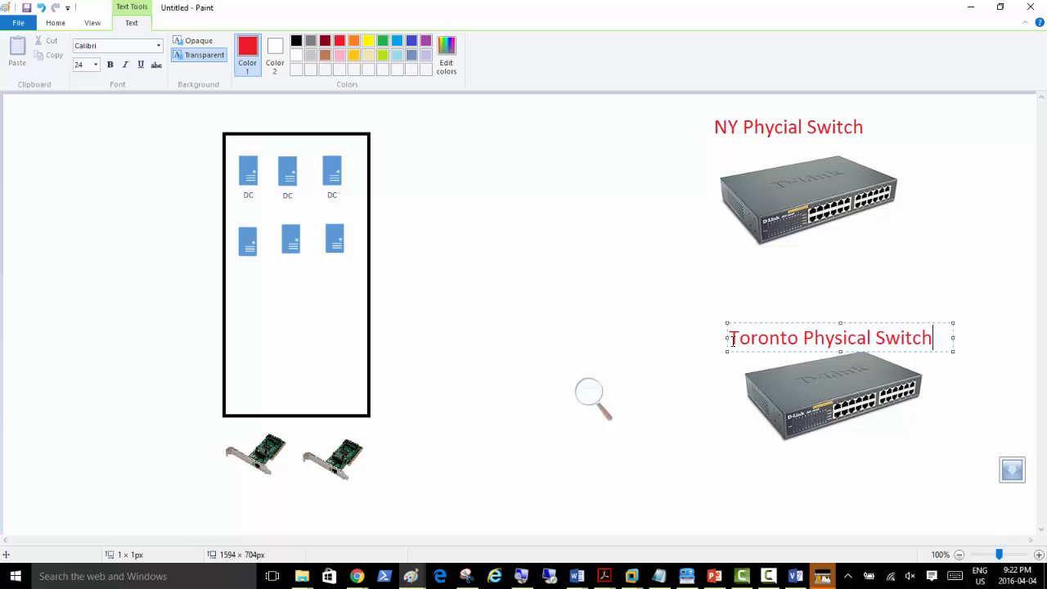
click(541, 283)
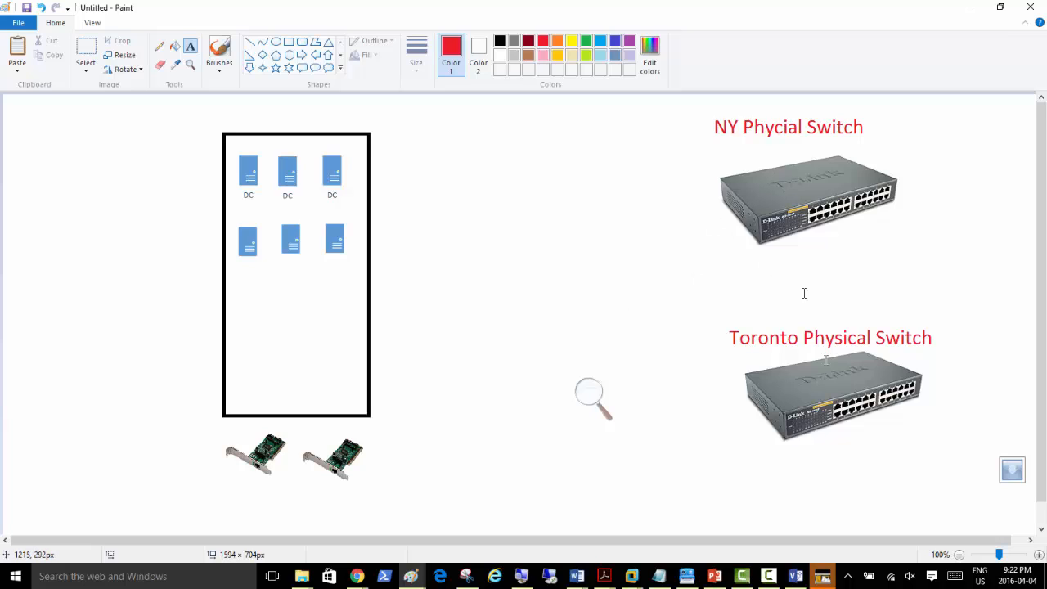
click(769, 577)
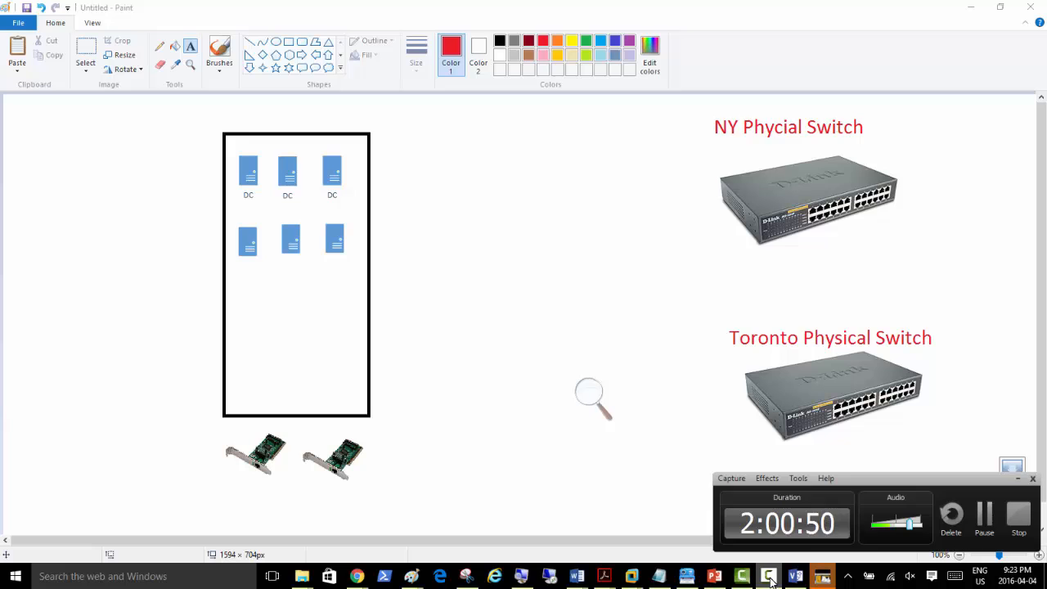
click(769, 577)
Step: Switch to the Server02 virtual machine and magnify the screen to 200%
mouse_move(632, 577)
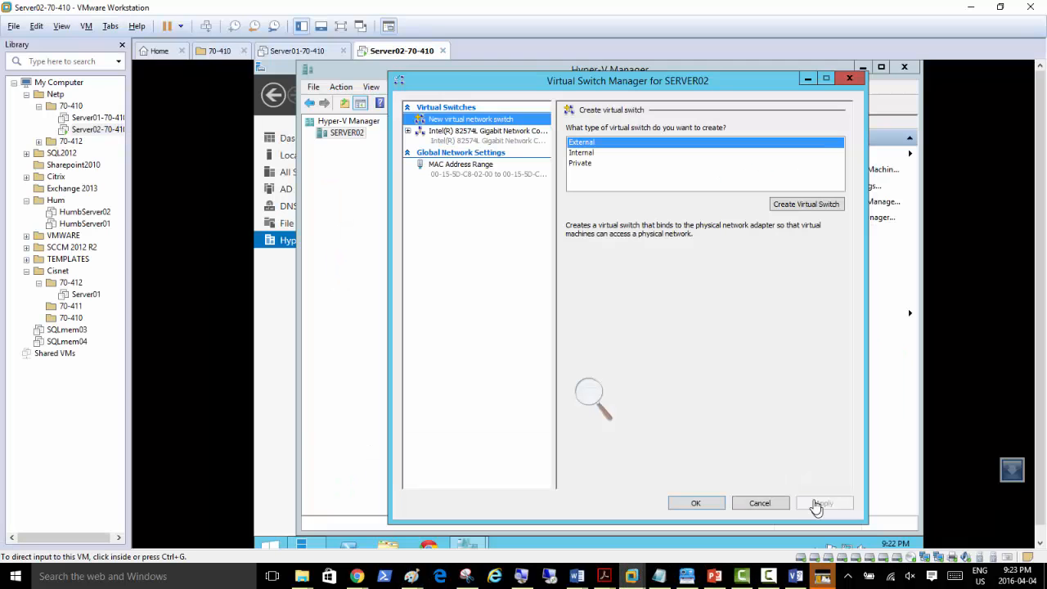
click(818, 507)
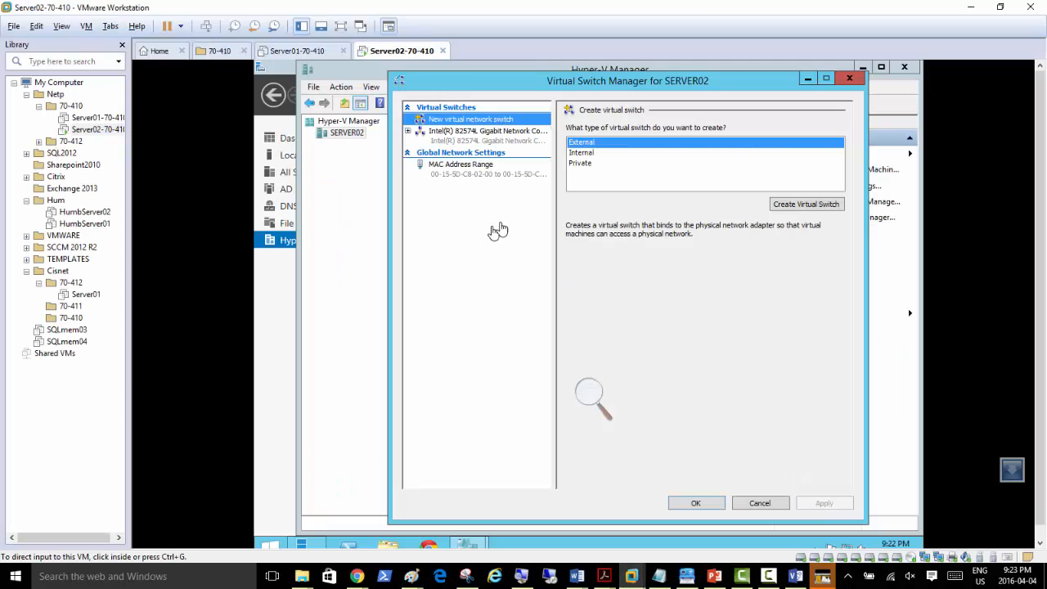
click(585, 400)
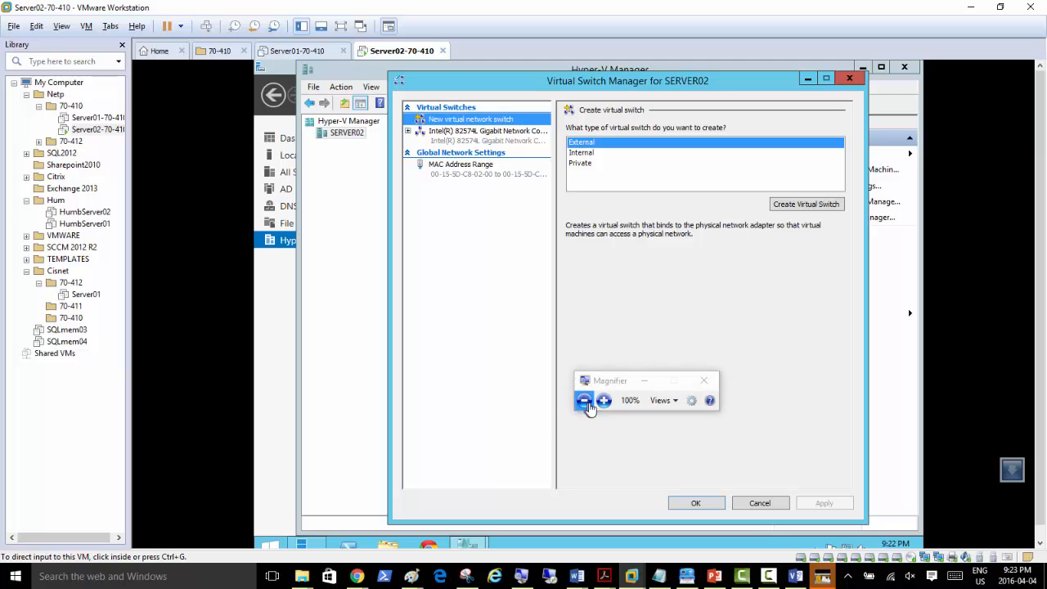
click(604, 401)
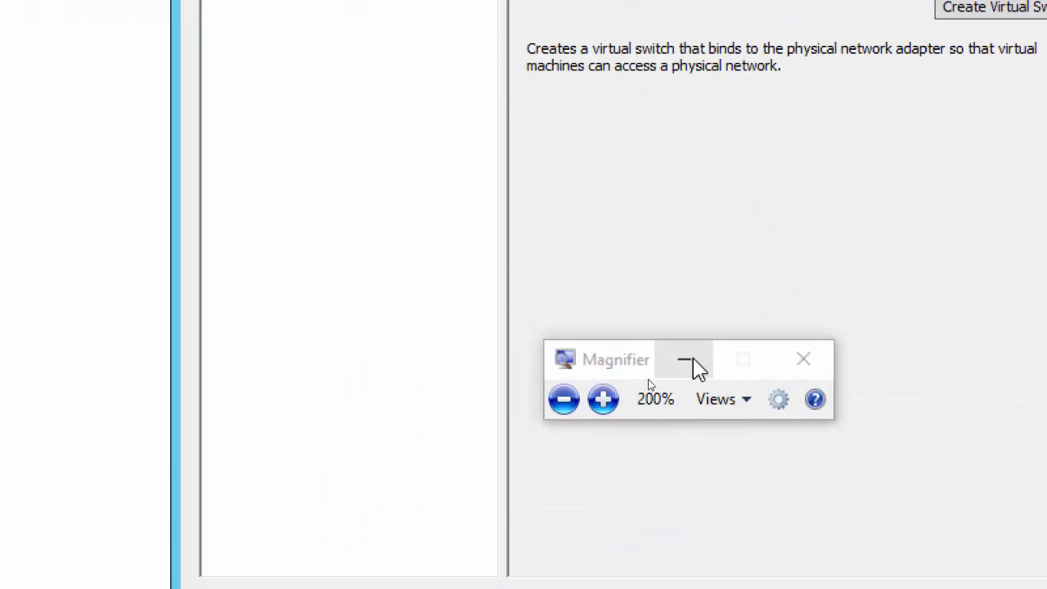
click(645, 381)
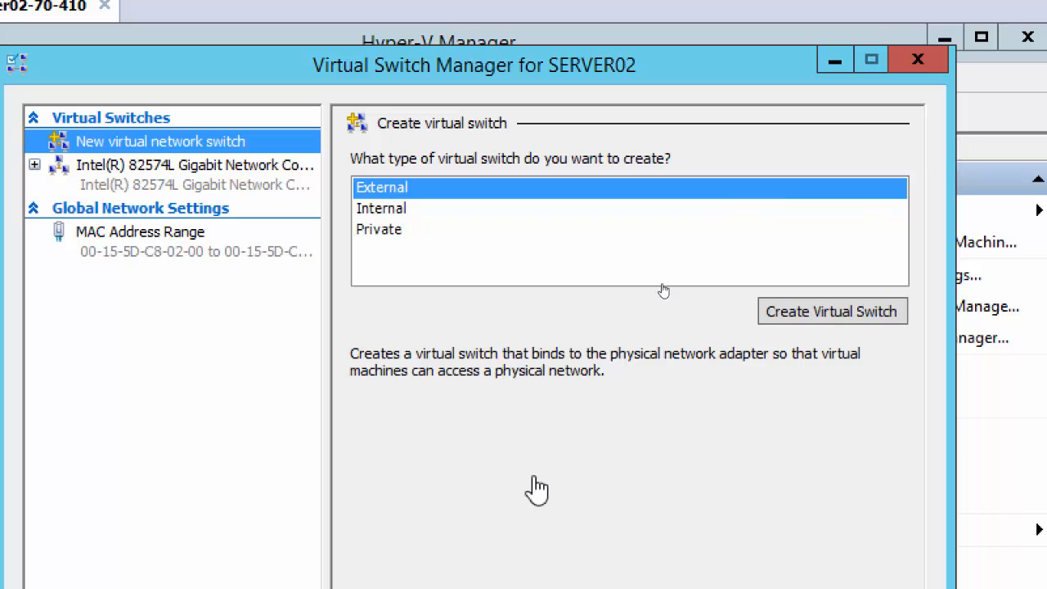
Step: Create a Private virtual switch named 'Priavte vSwitch', apply it and close the manager
click(378, 232)
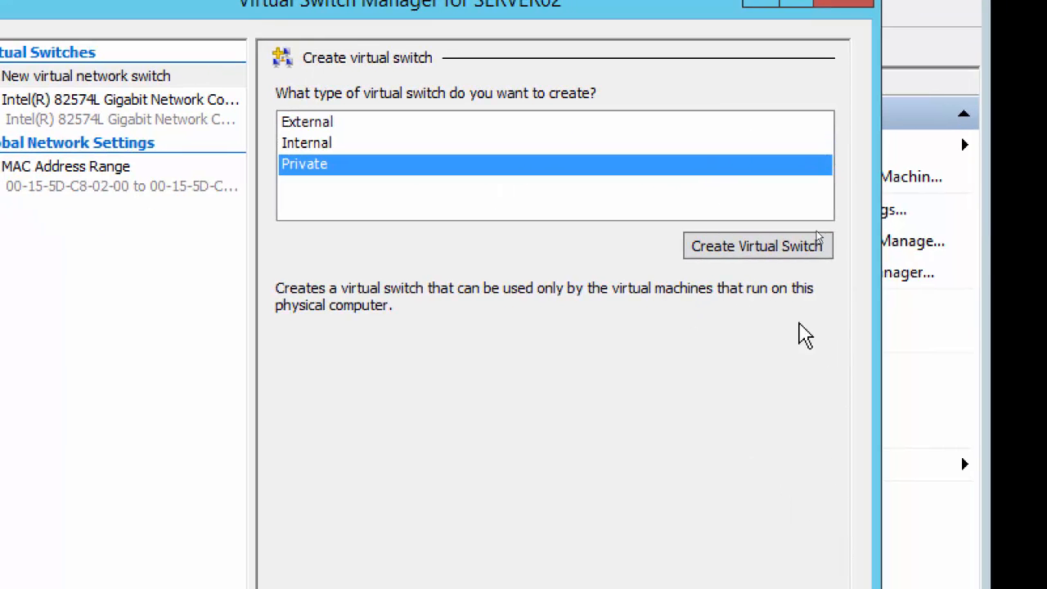
click(742, 256)
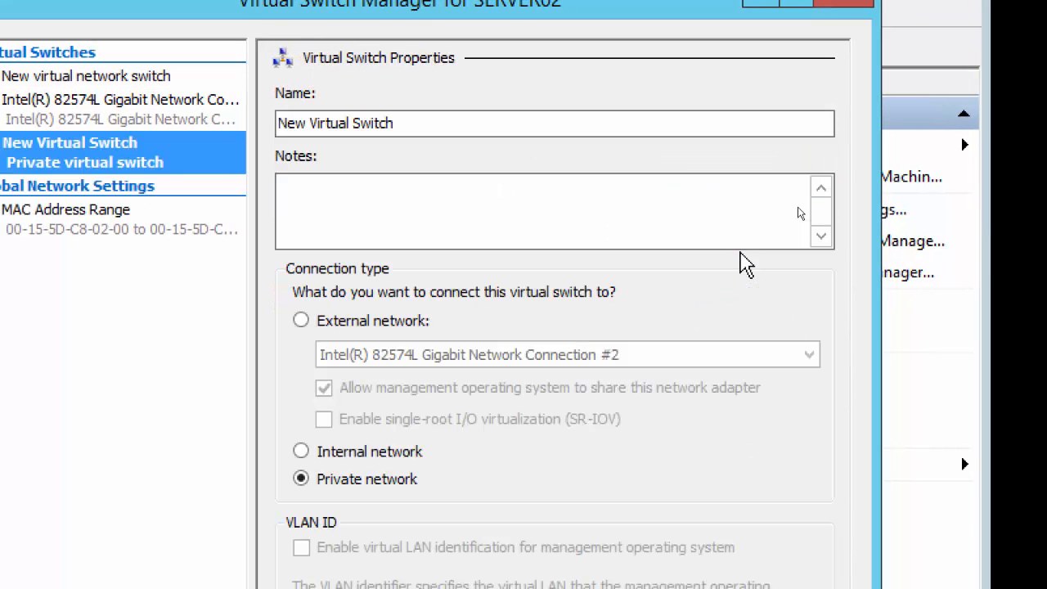
drag(428, 124, 214, 126)
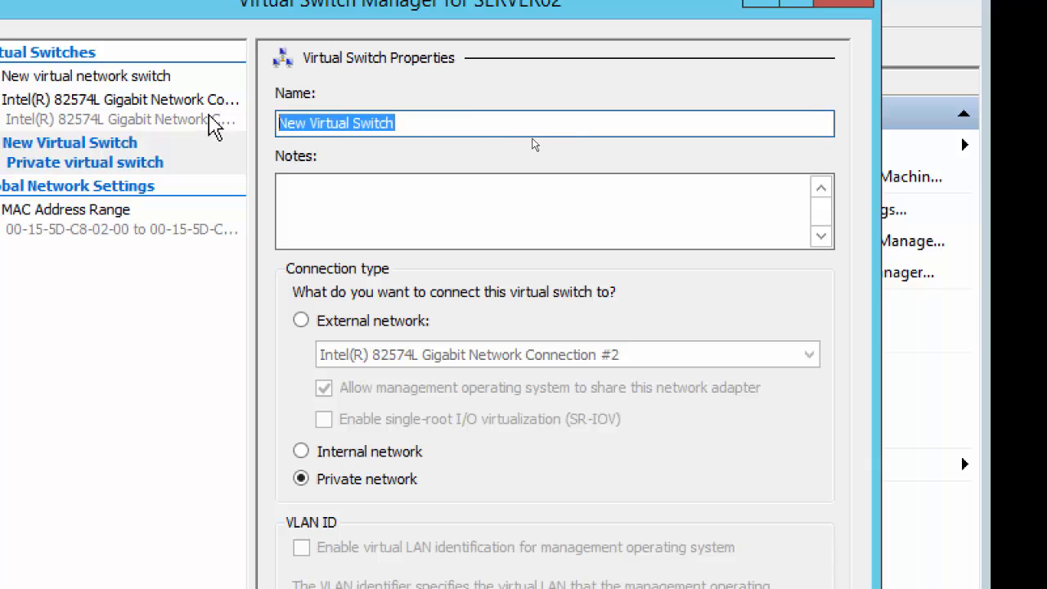
text(P)
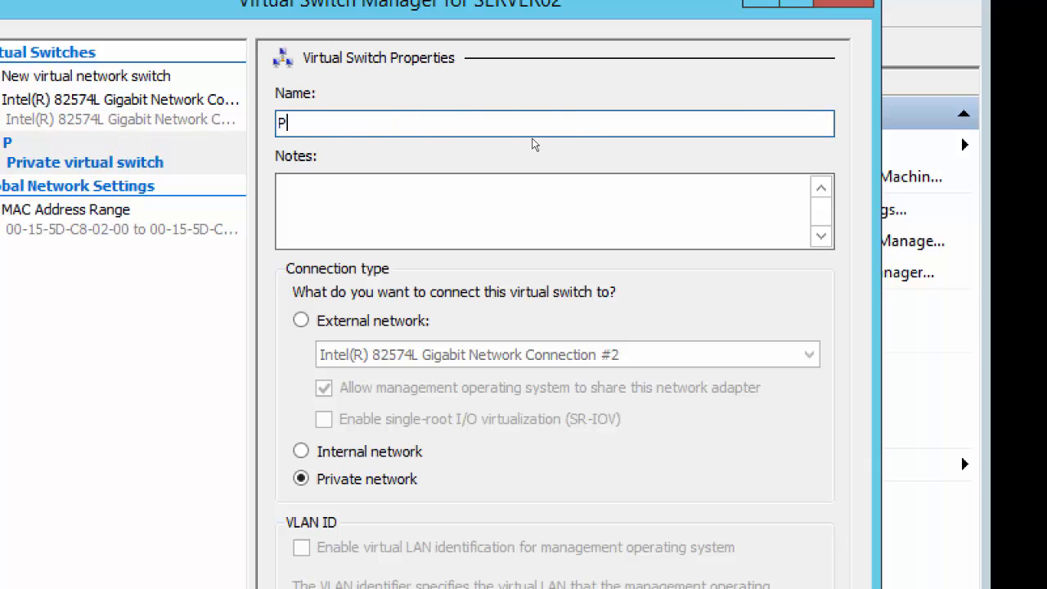
text(riavte v)
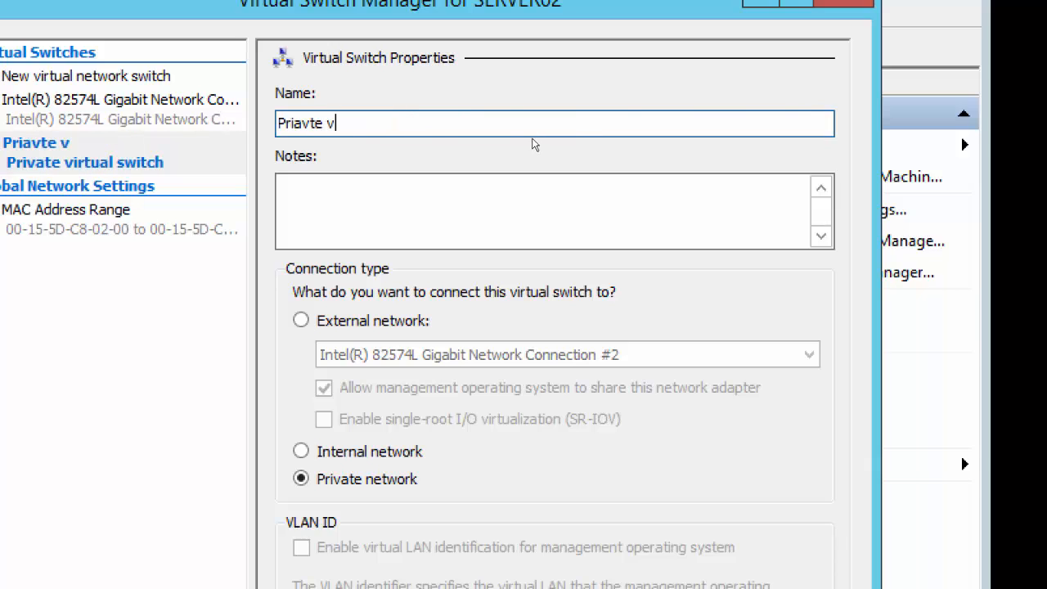
text(Switch)
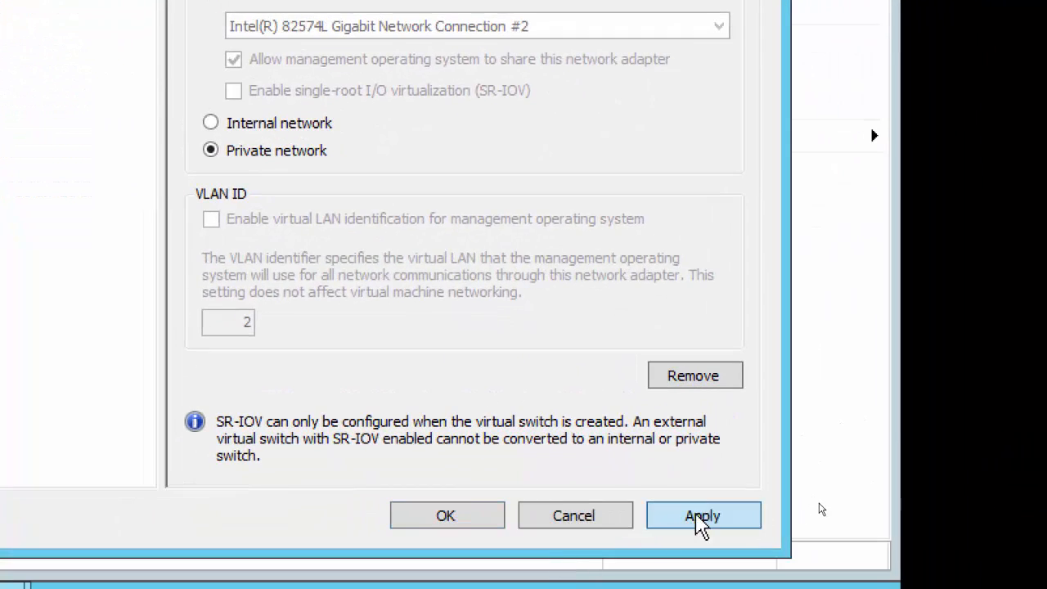
click(699, 517)
click(448, 522)
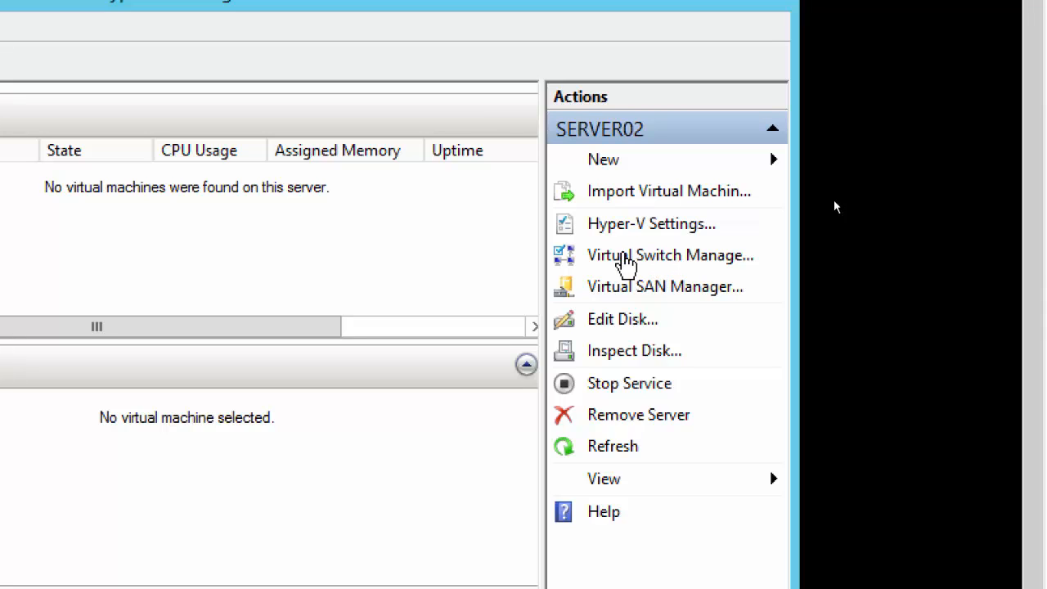
Step: Reopen Virtual Switch Manager and review 'Priavte vSwitch' with its Private connection type
click(653, 259)
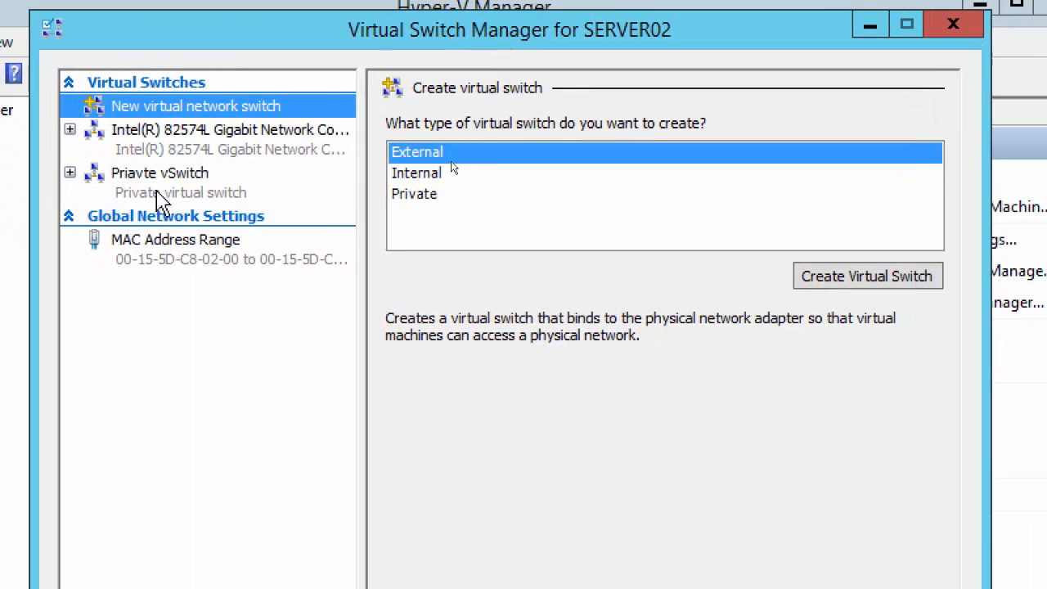
click(83, 180)
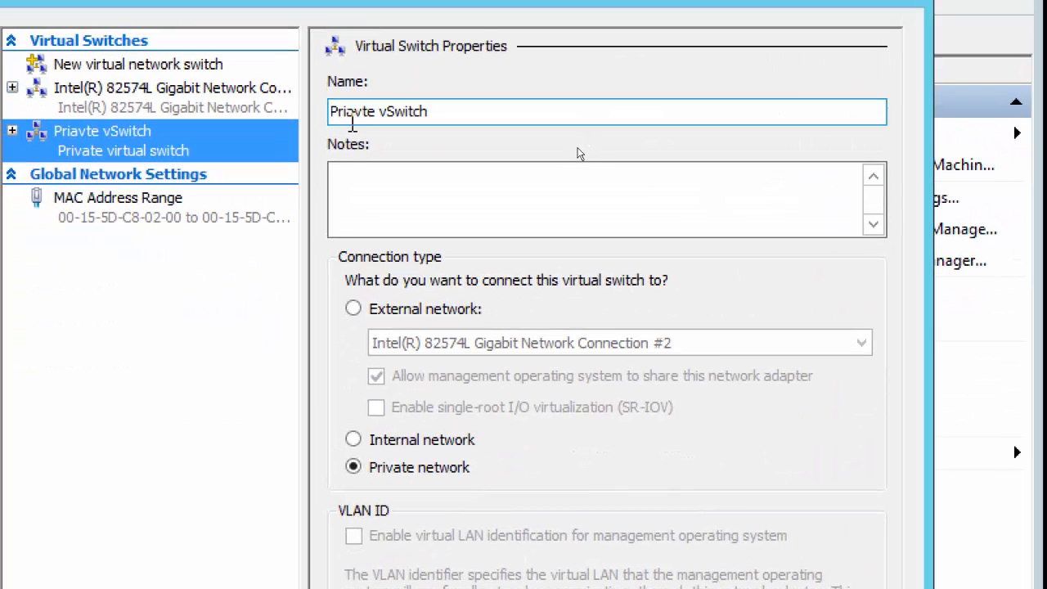
click(93, 65)
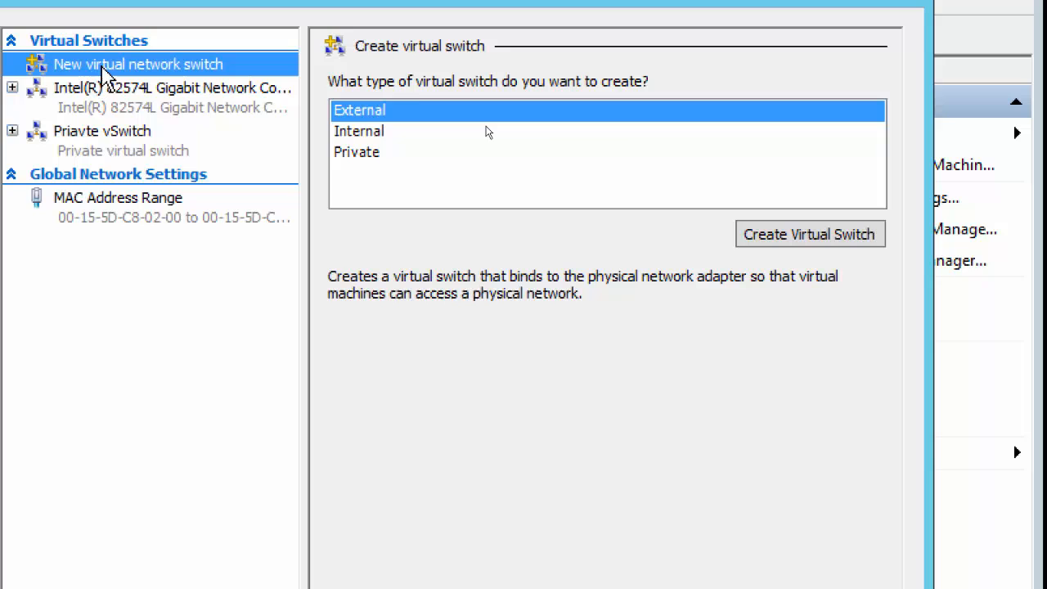
click(368, 154)
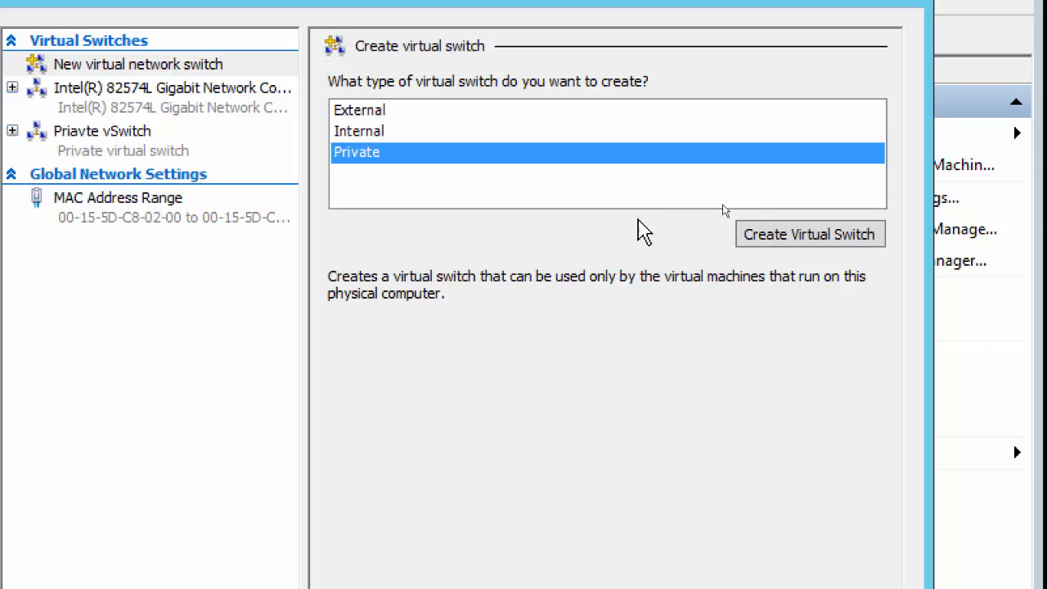
click(115, 64)
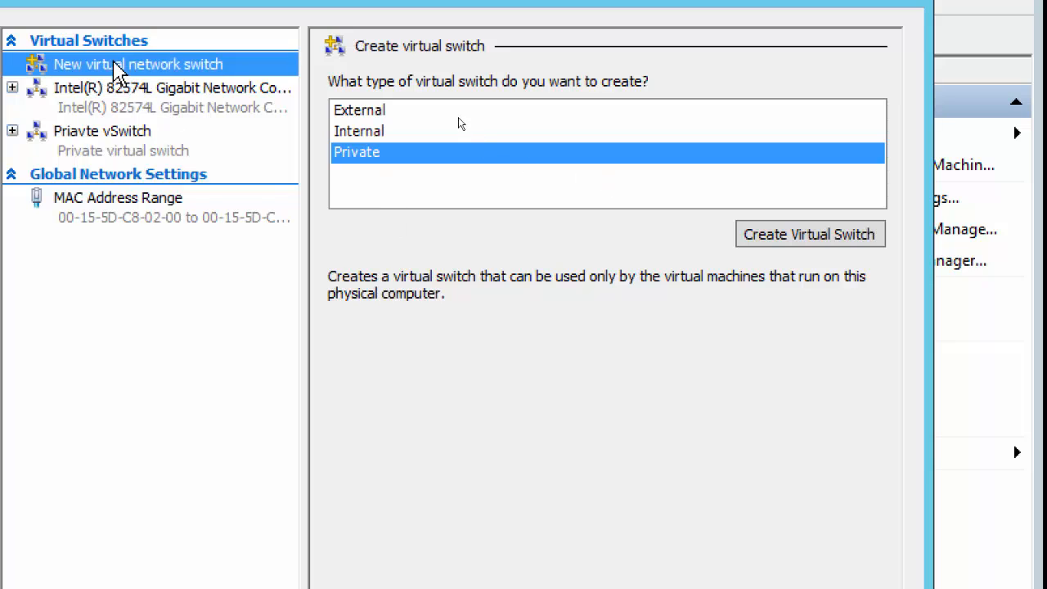
click(364, 157)
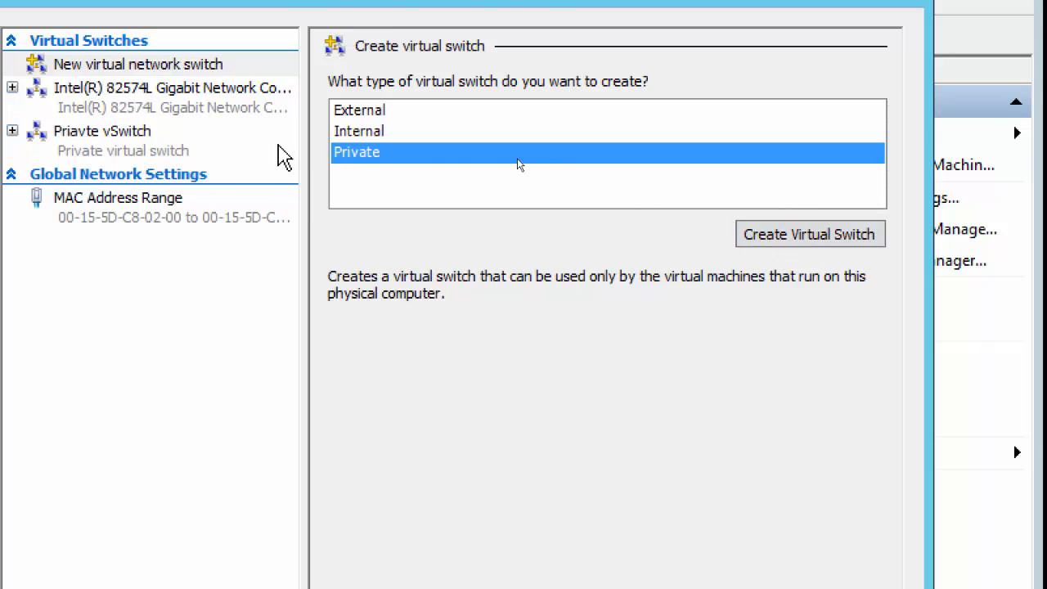
click(86, 151)
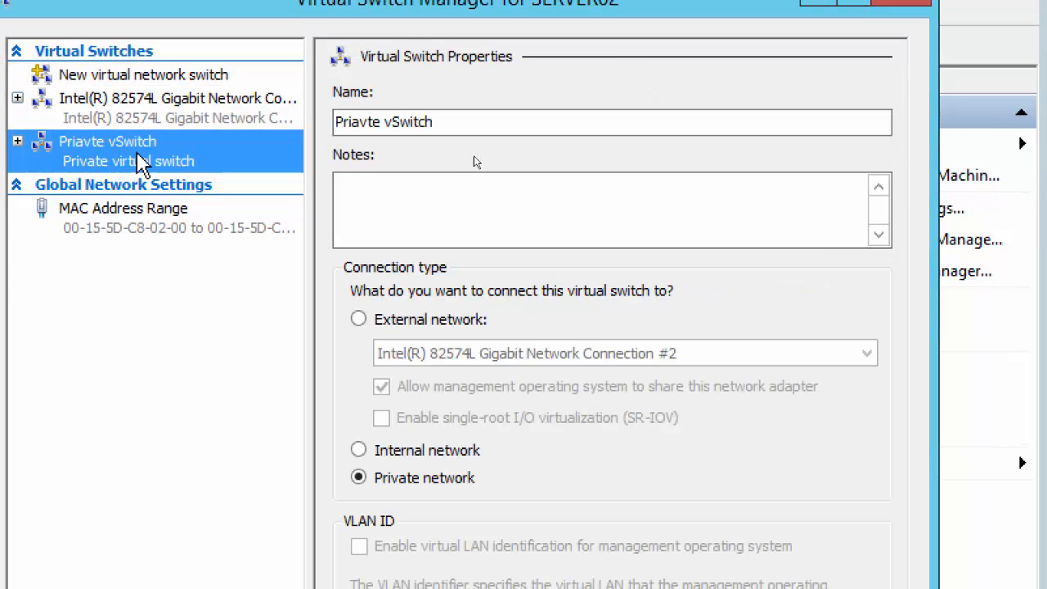
Step: Begin a new virtual network switch with Internal selected as the type
click(90, 75)
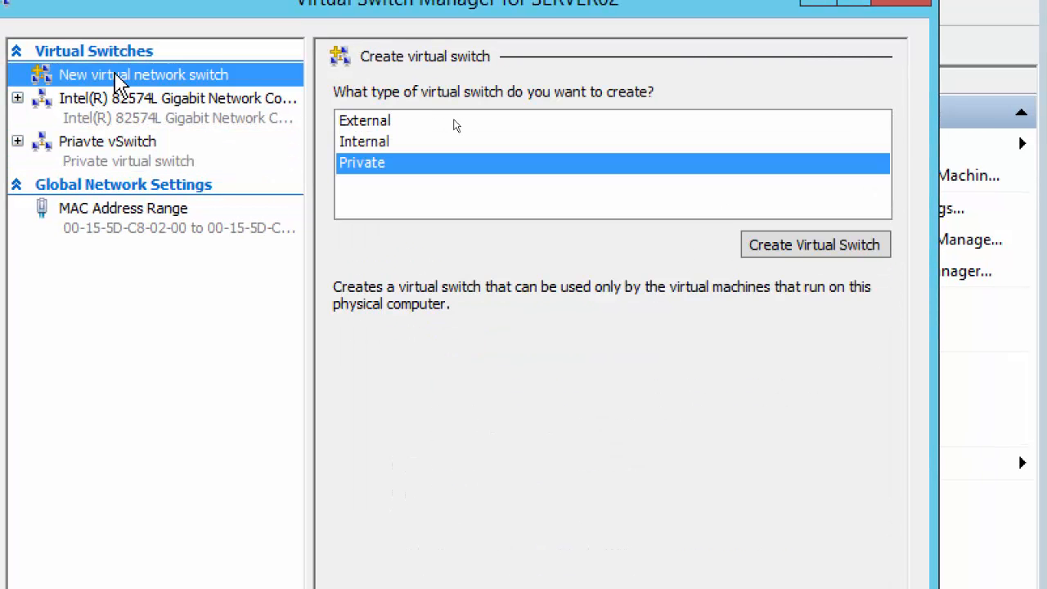
click(366, 147)
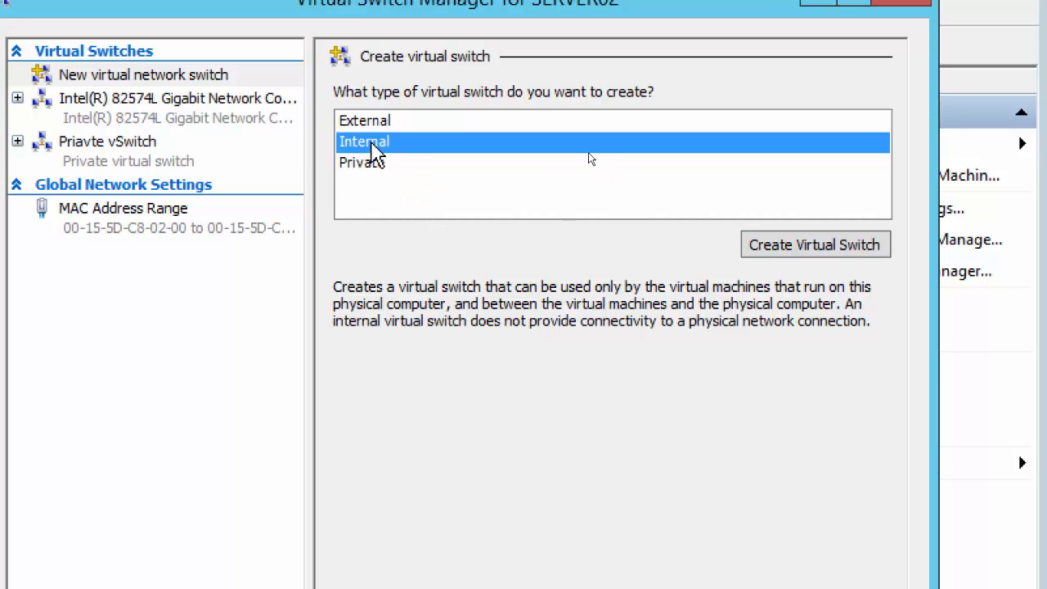
Step: Change the switch type to Internal and create a new virtual switch
click(374, 166)
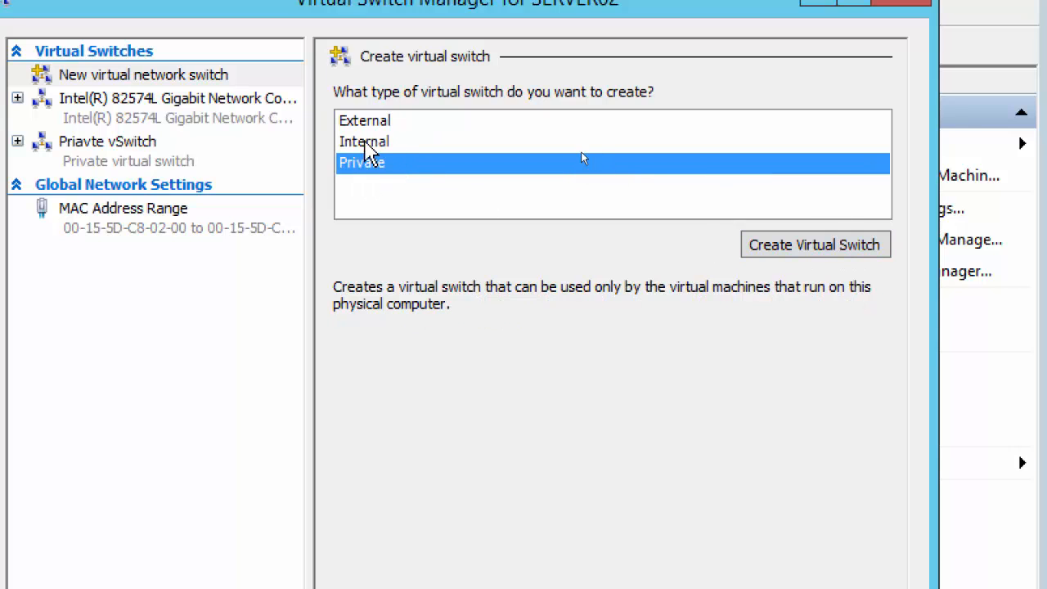
click(366, 147)
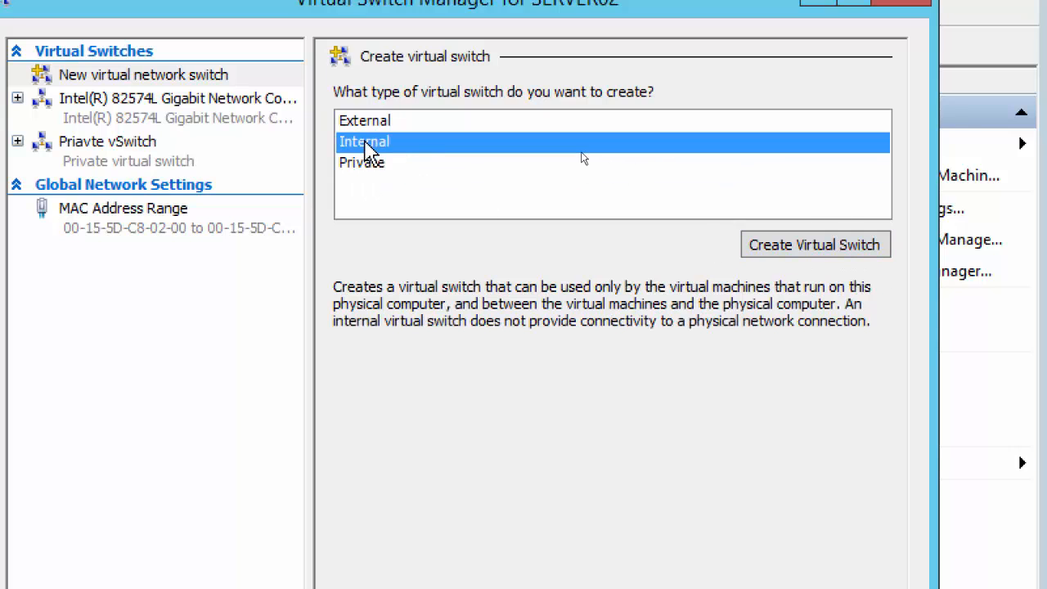
click(793, 253)
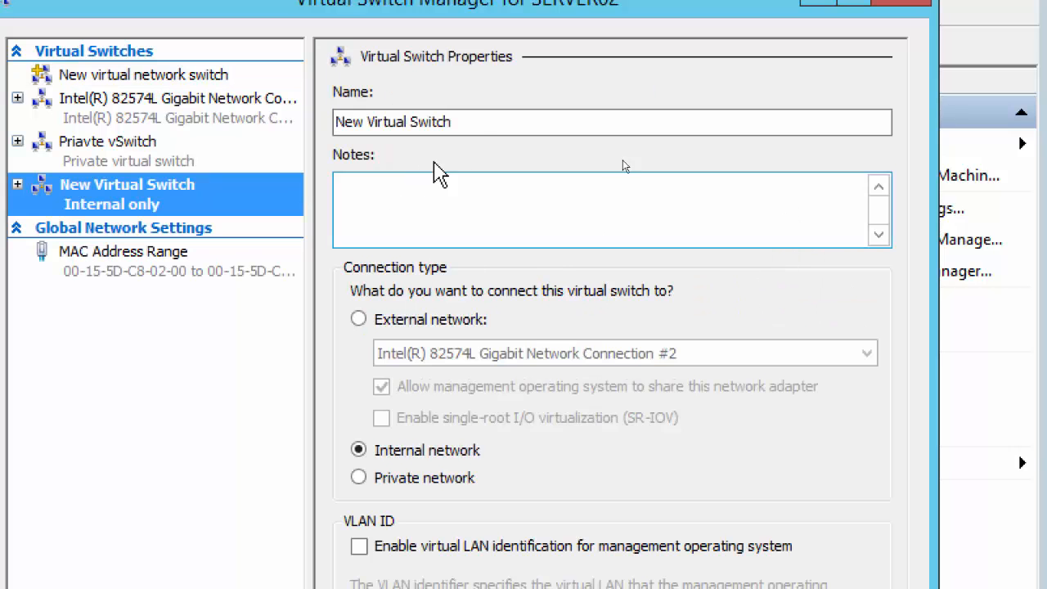
Step: Name the switch 'Internal vSwitch', apply it, and close Virtual Switch Manager
drag(476, 128, 188, 127)
text(In)
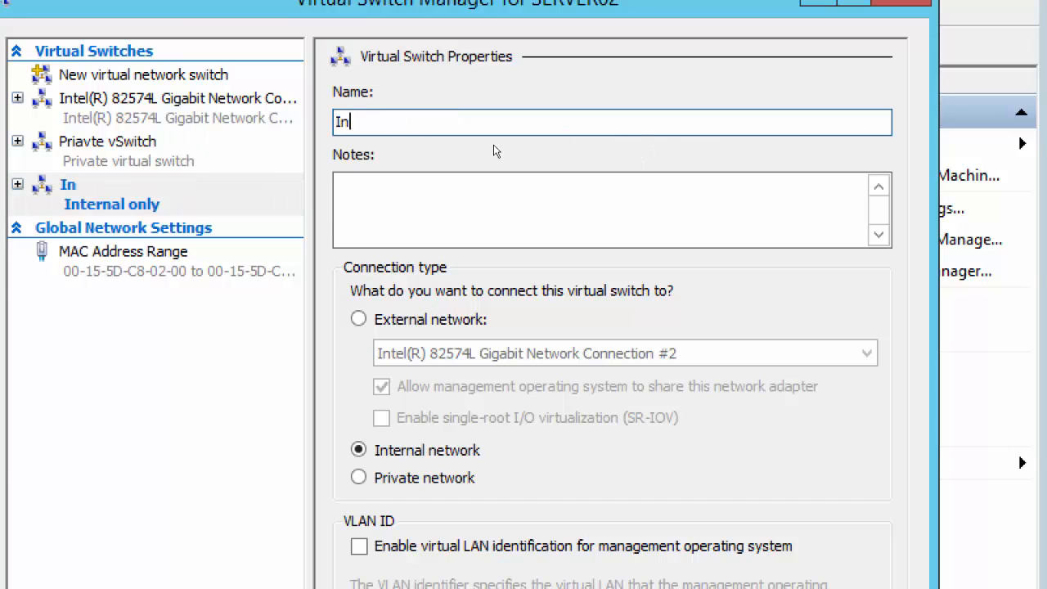
text(ternal vS)
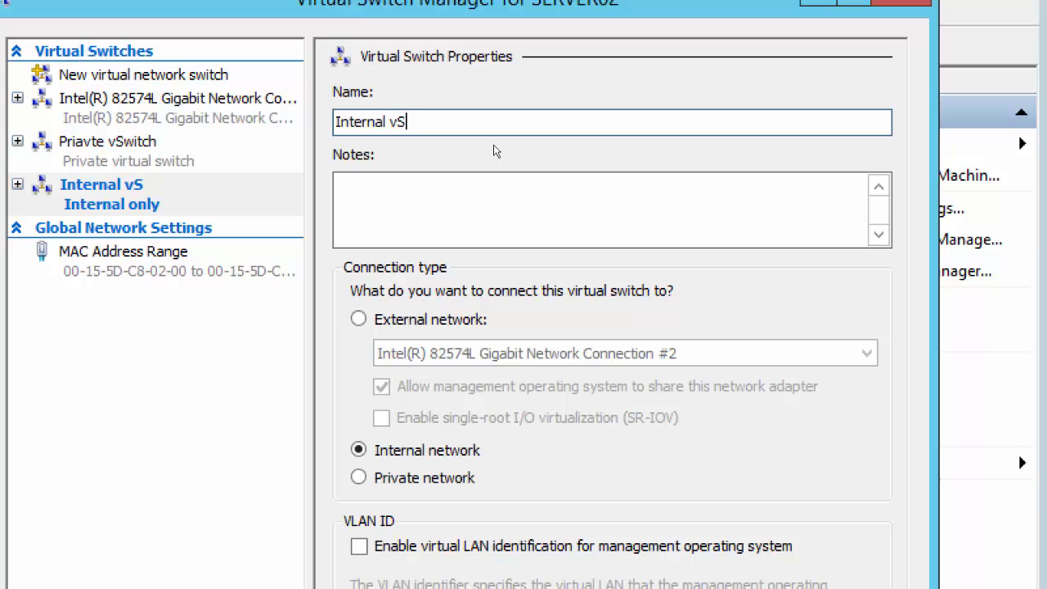
text(witch)
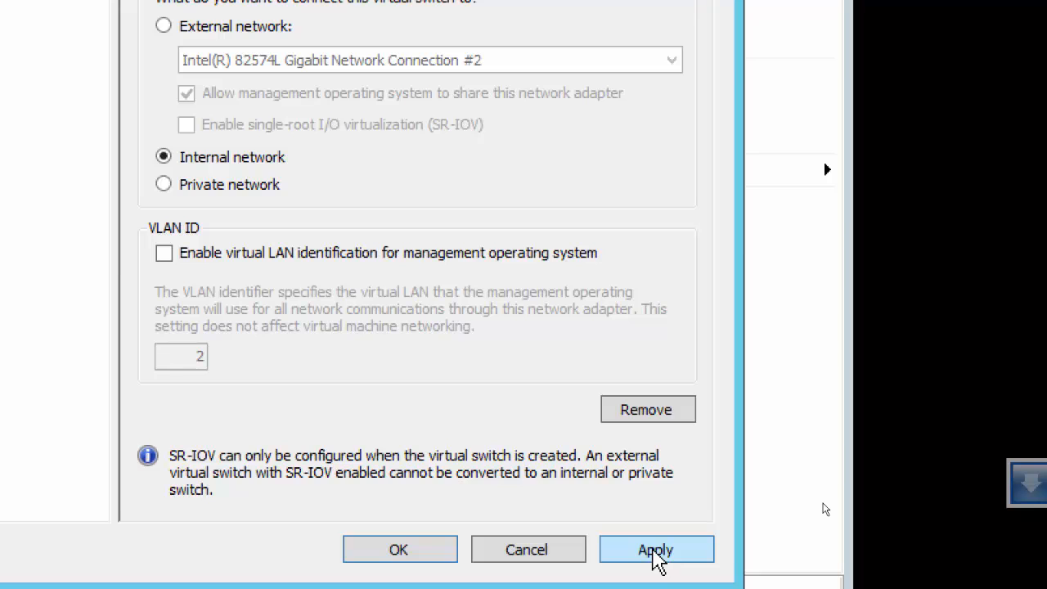
click(661, 554)
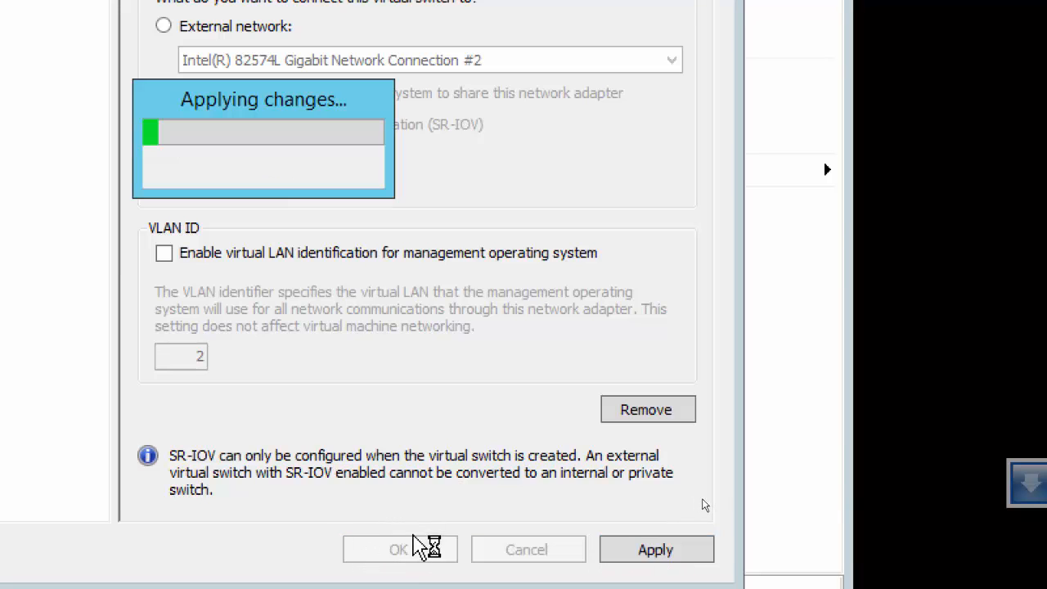
click(386, 536)
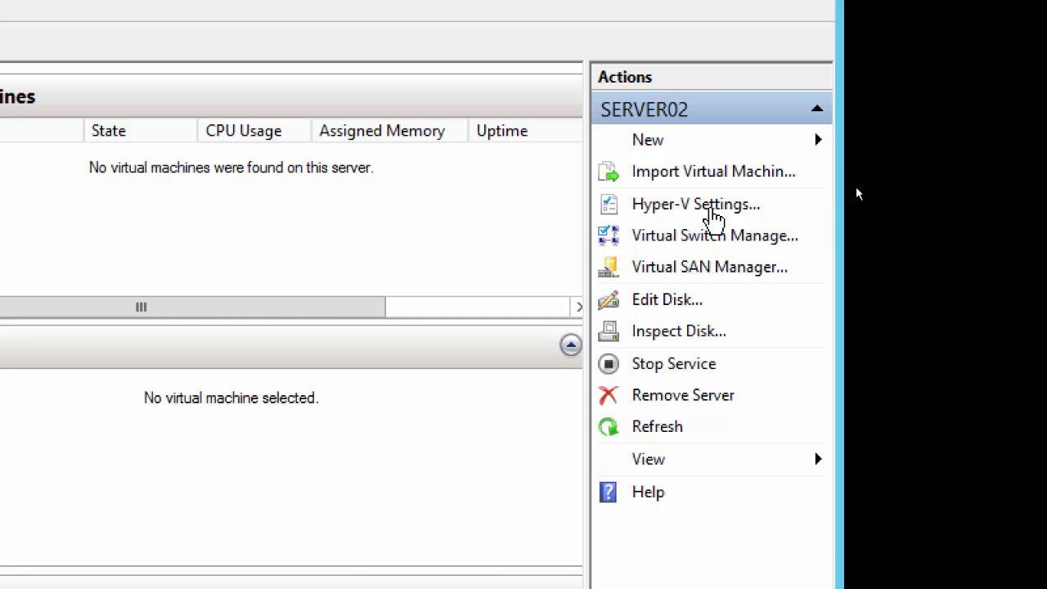
Step: Create a new External switch on Intel 82574L Connection #2 named 'NY Virtual Switch'
click(693, 243)
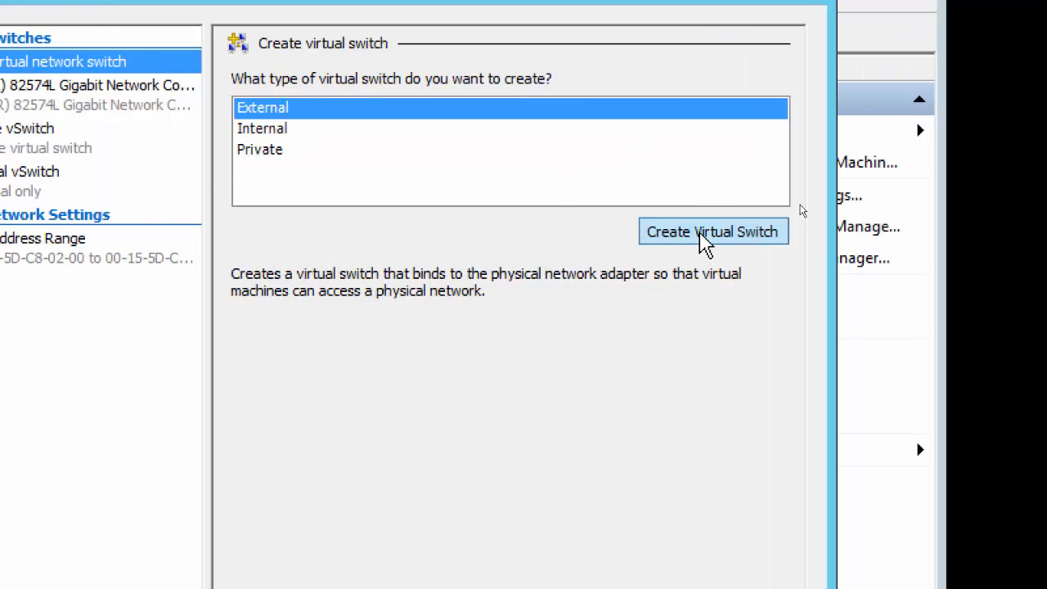
click(706, 237)
click(375, 108)
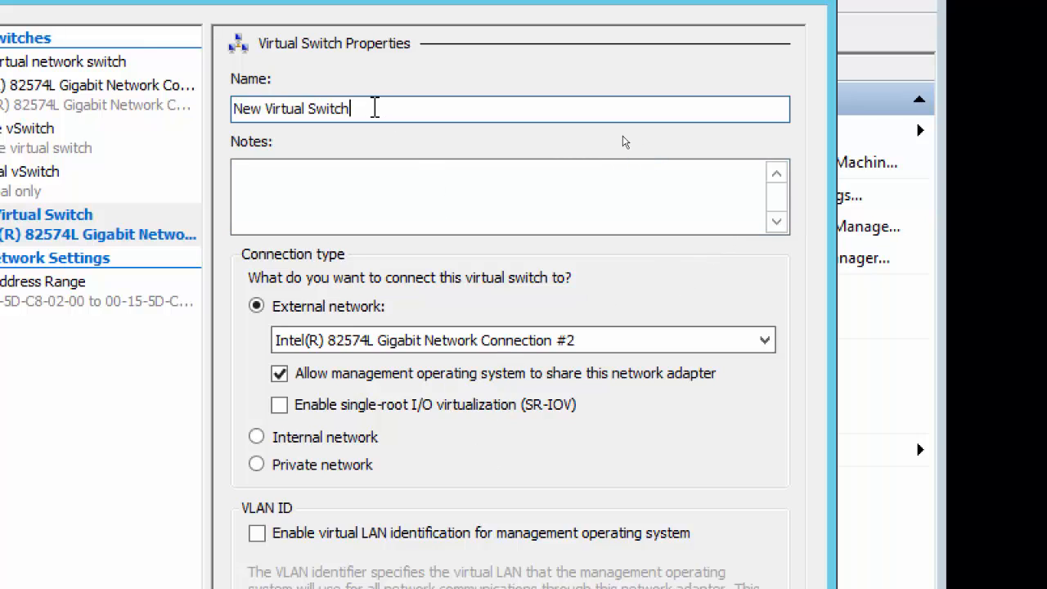
drag(375, 108, 123, 78)
text(NY)
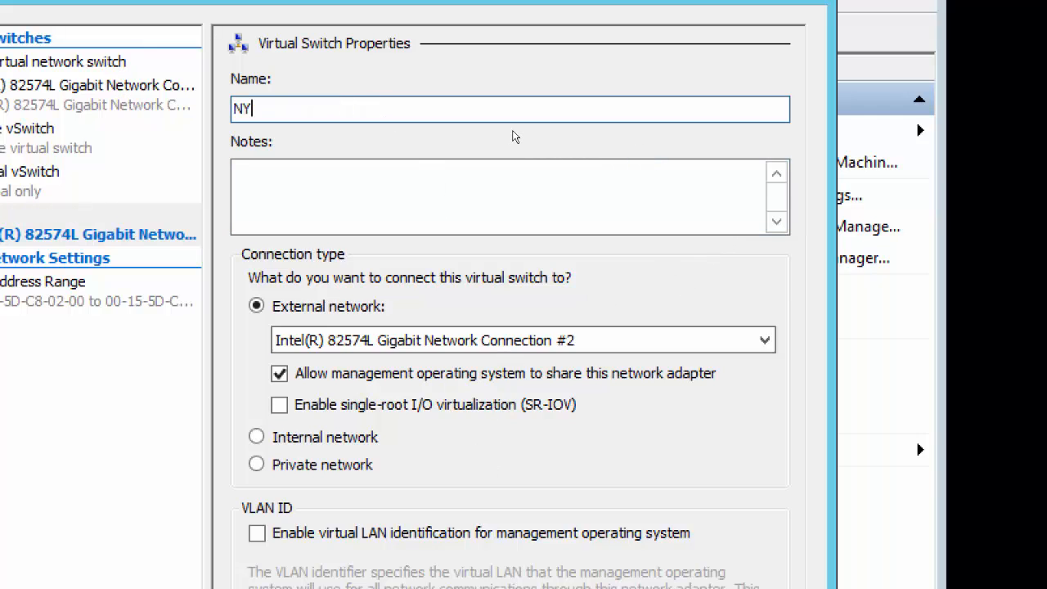
text( Virtual)
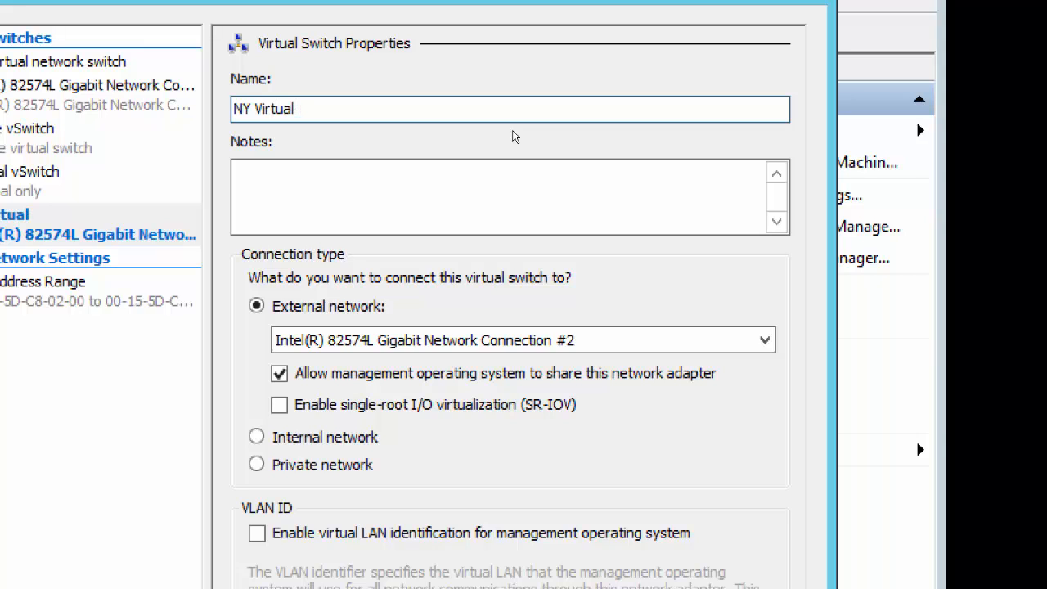
text( Swit)
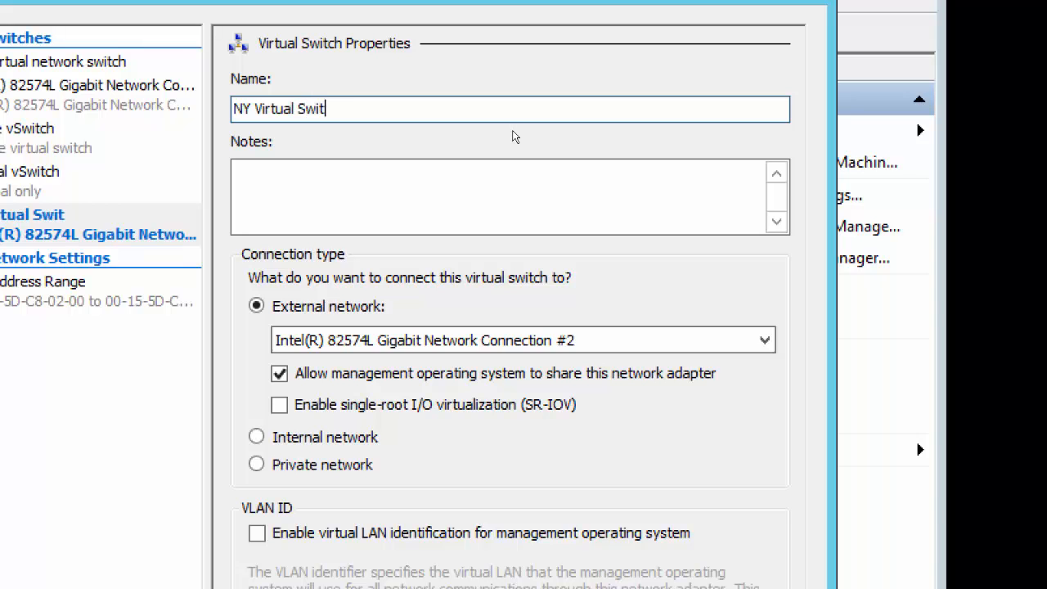
text(ch)
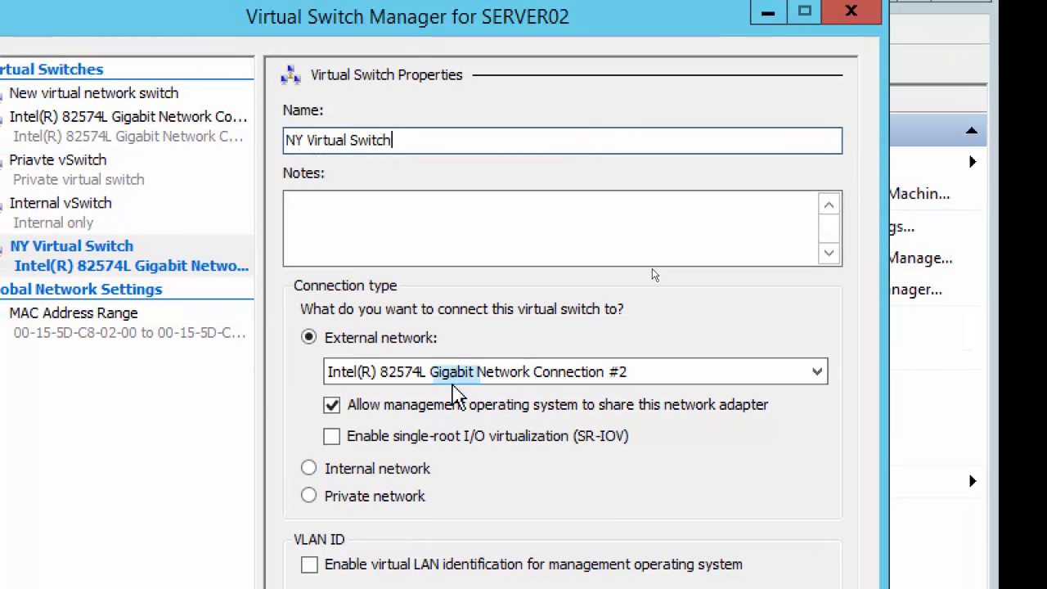
Step: Keep Intel 82574L Connection #2 as the external adapter and apply NY Virtual Switch
click(478, 378)
click(478, 376)
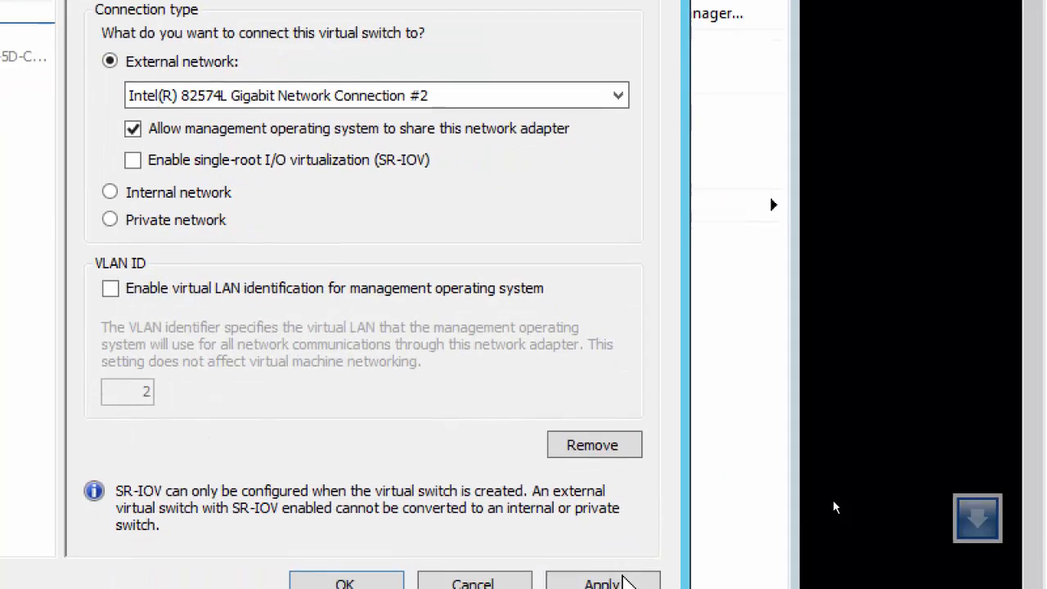
click(612, 564)
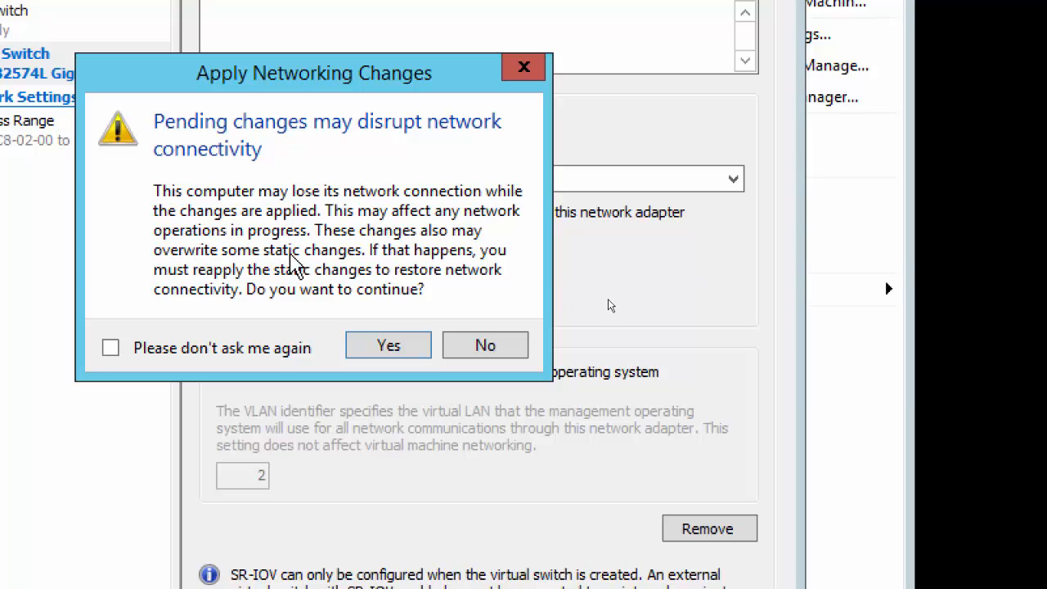
Step: Accept the connectivity warning, review the adapter-already-bound error details, and dismiss it
click(369, 350)
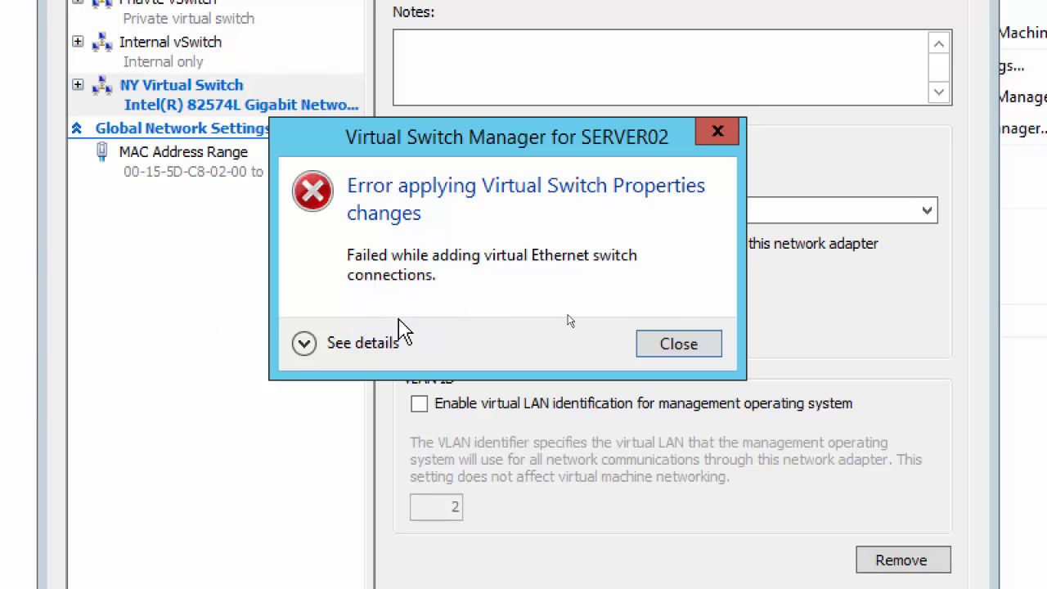
click(304, 344)
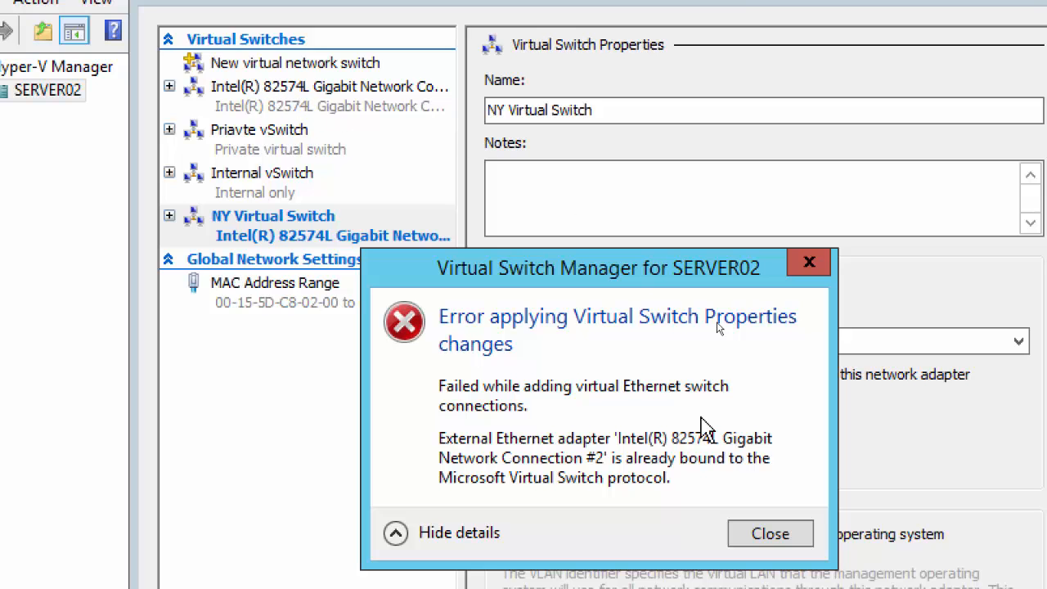
click(759, 543)
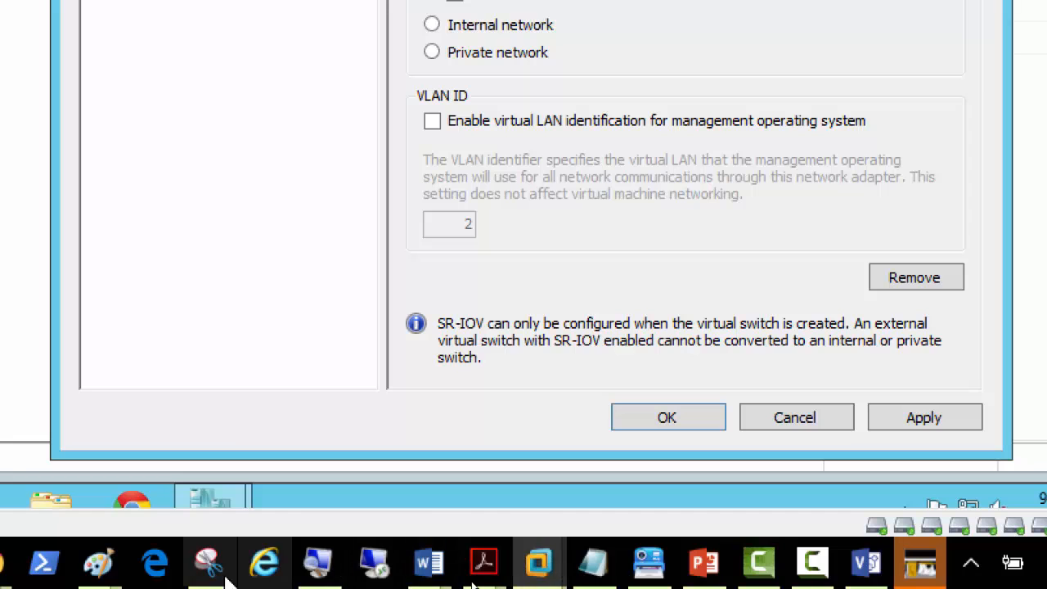
mouse_move(112, 576)
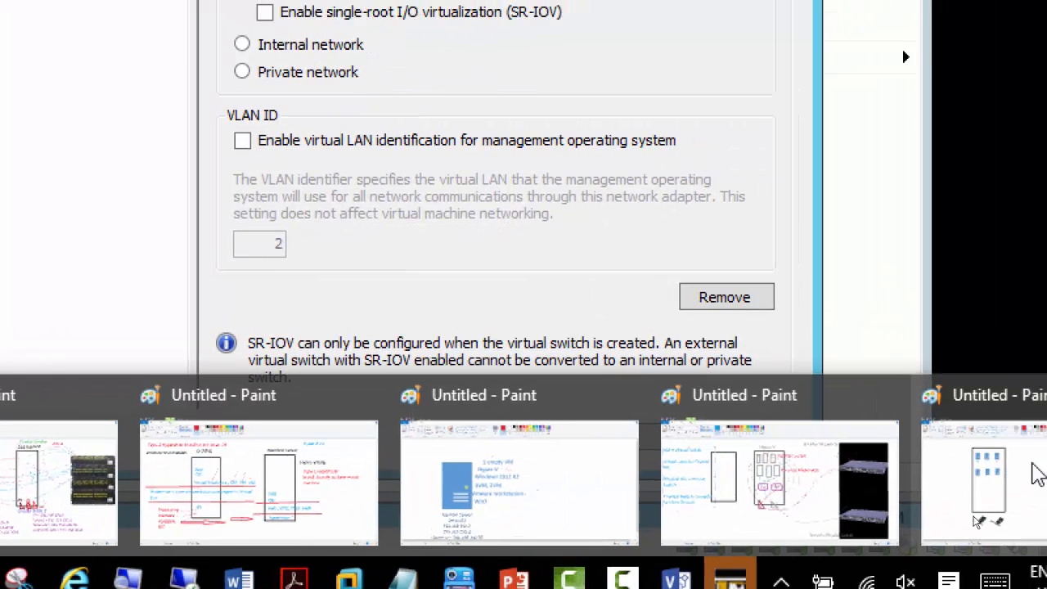
Step: Draw two orange rounded rectangles side by side below the six servers in the rack box
click(988, 479)
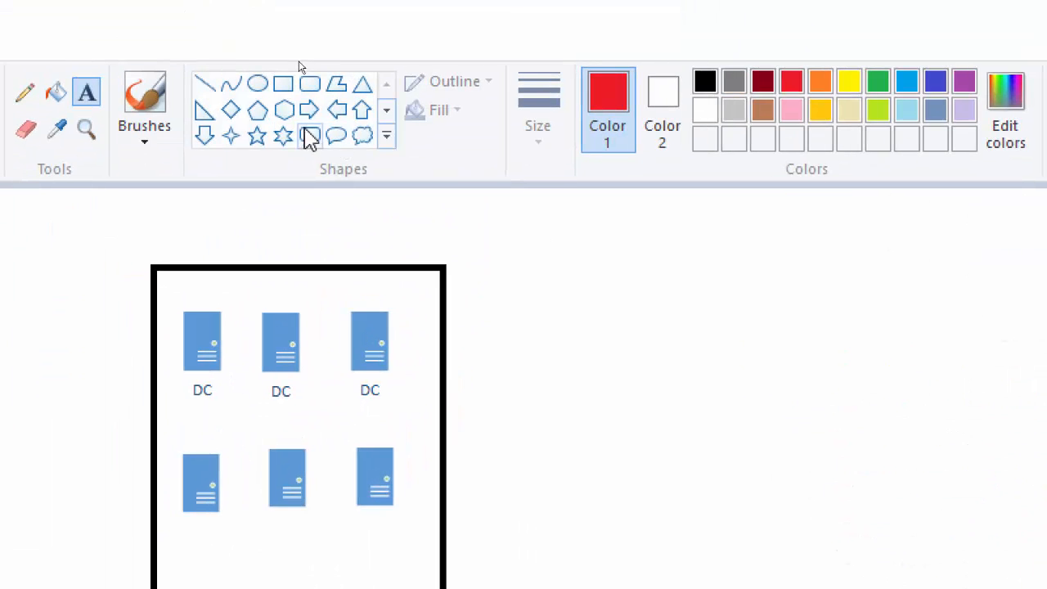
click(310, 84)
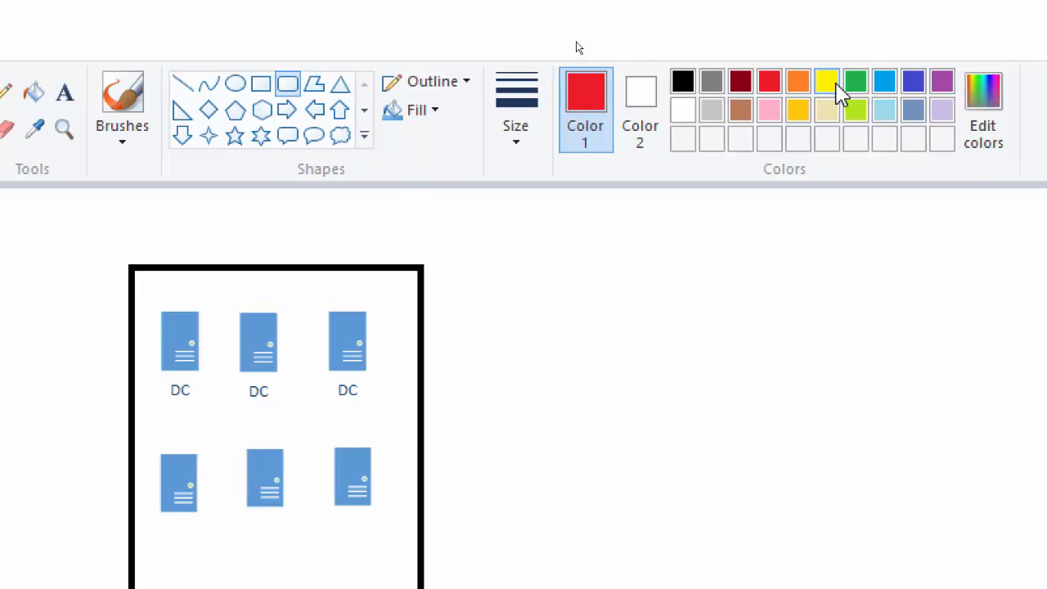
click(820, 82)
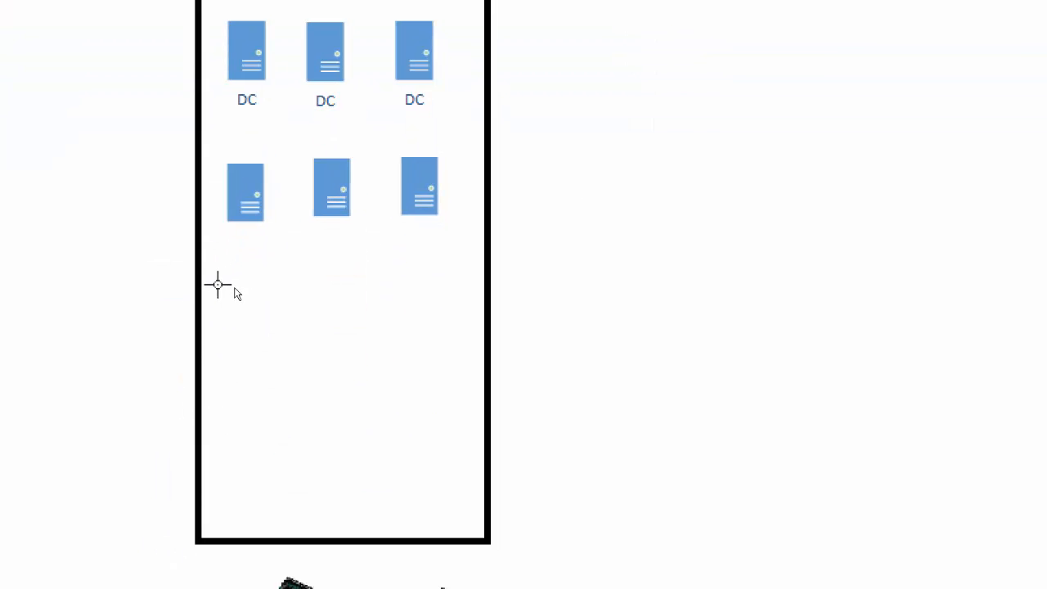
drag(242, 389, 346, 458)
drag(333, 352, 343, 353)
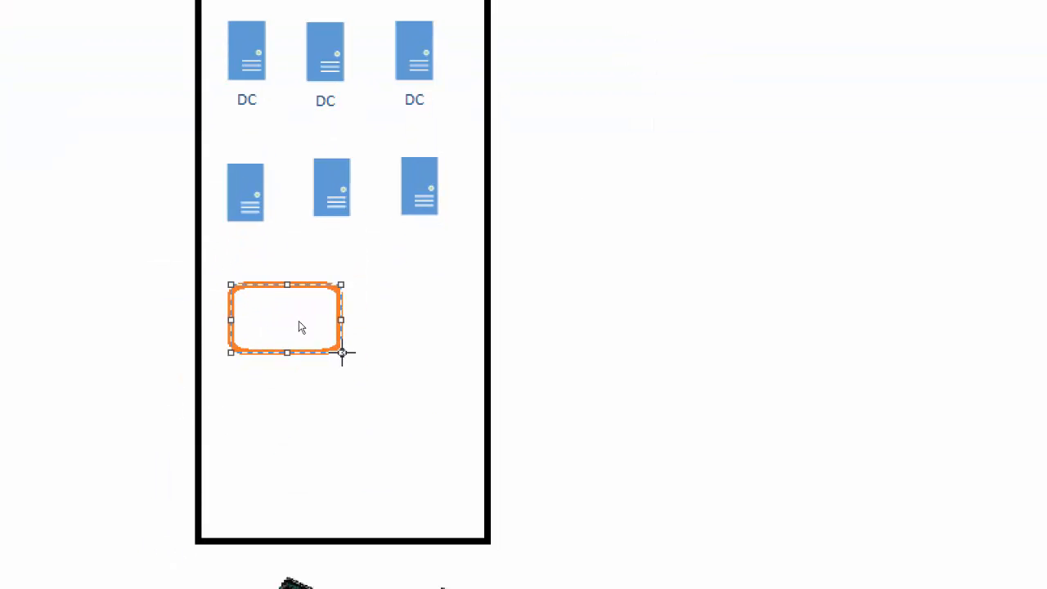
click(373, 285)
drag(374, 285, 480, 354)
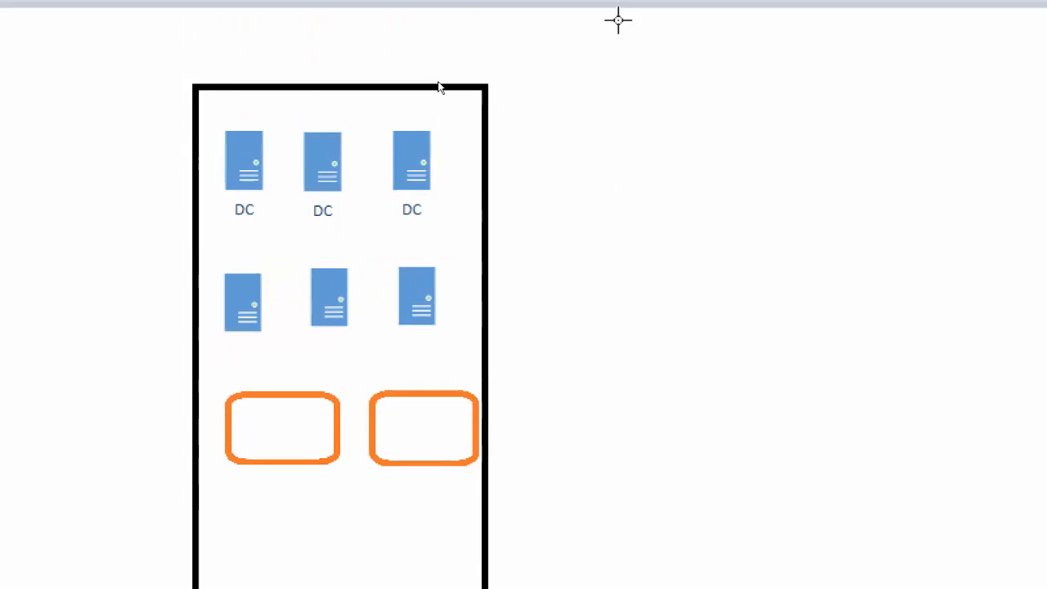
click(761, 80)
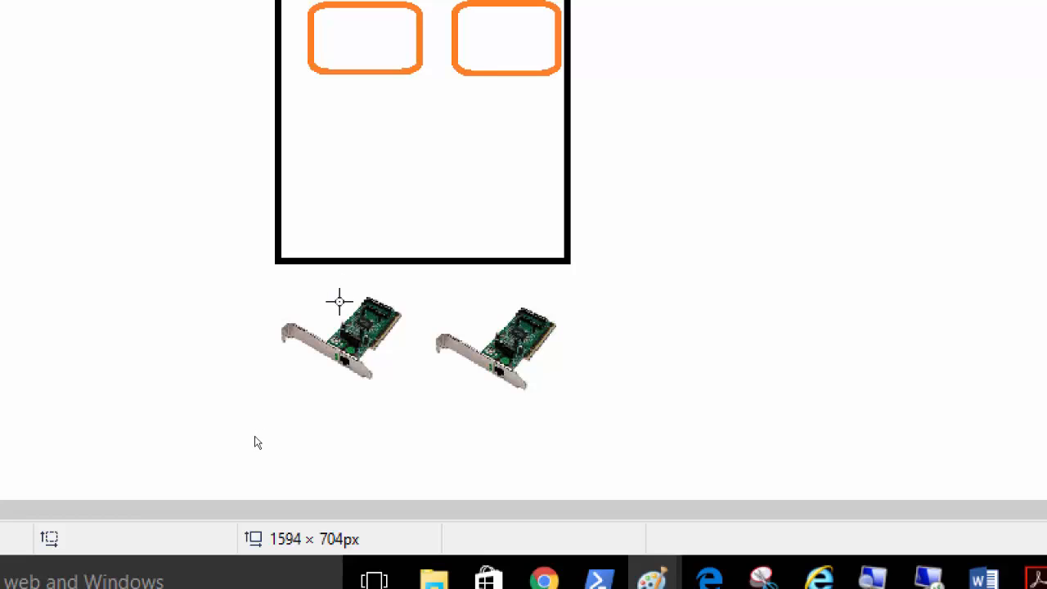
click(281, 19)
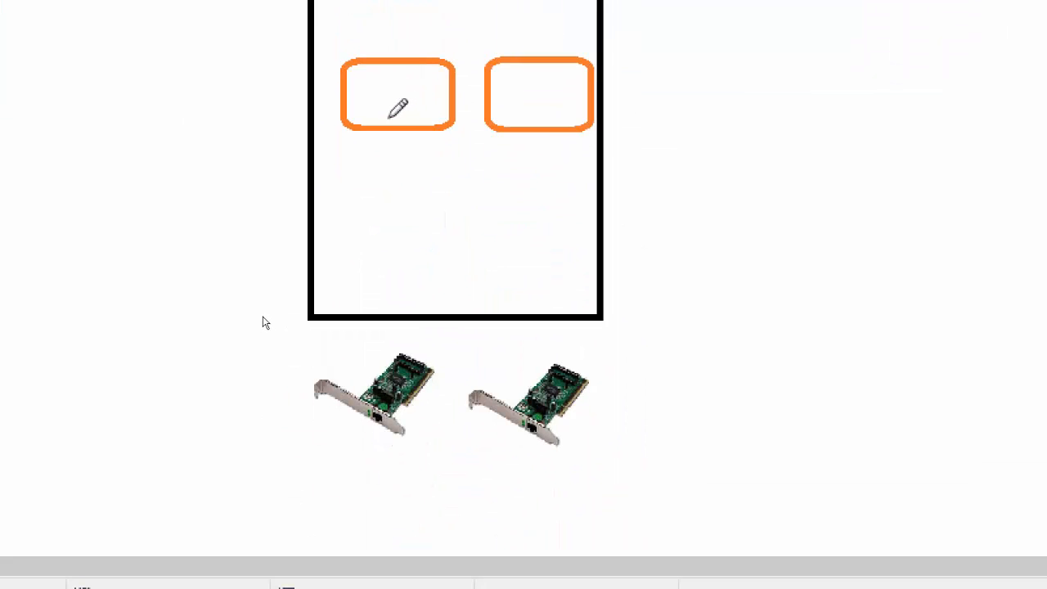
Step: Draw thin grey pencil lines linking each orange box to the network card beneath it
drag(386, 108, 386, 355)
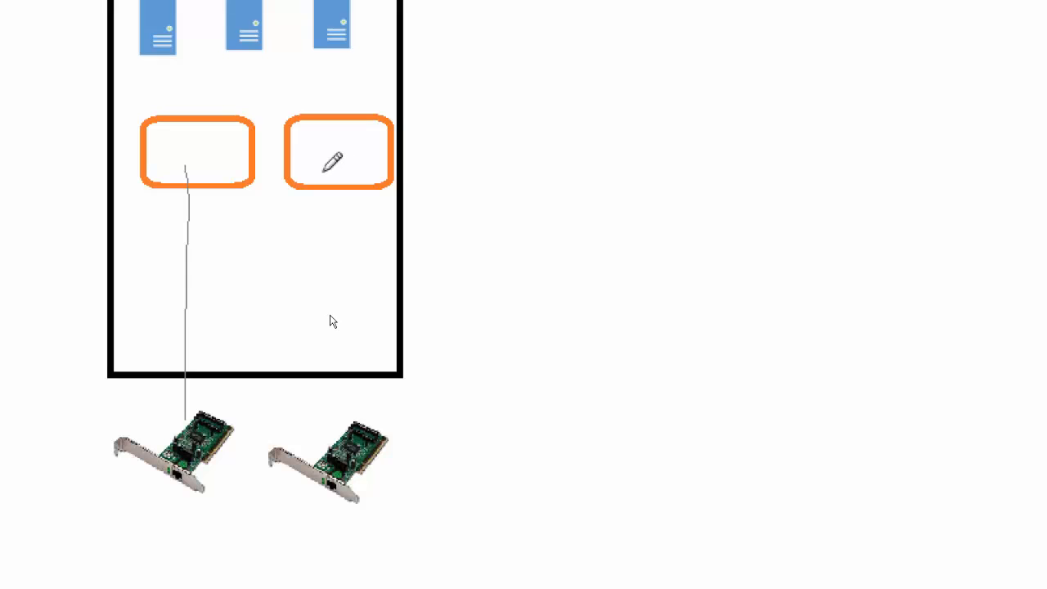
mouse_move(323, 171)
mouse_down()
mouse_move(336, 220)
mouse_move(339, 424)
mouse_up()
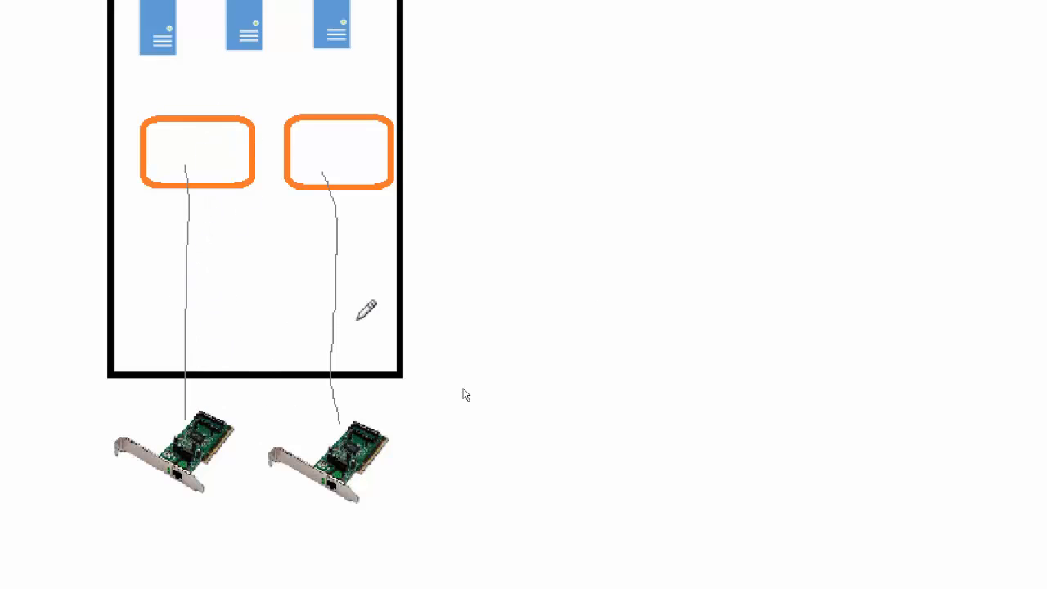
Step: Return to Virtual Switch Manager and view the existing Intel(R) 82574L Connection #2 switch properties
mouse_move(865, 575)
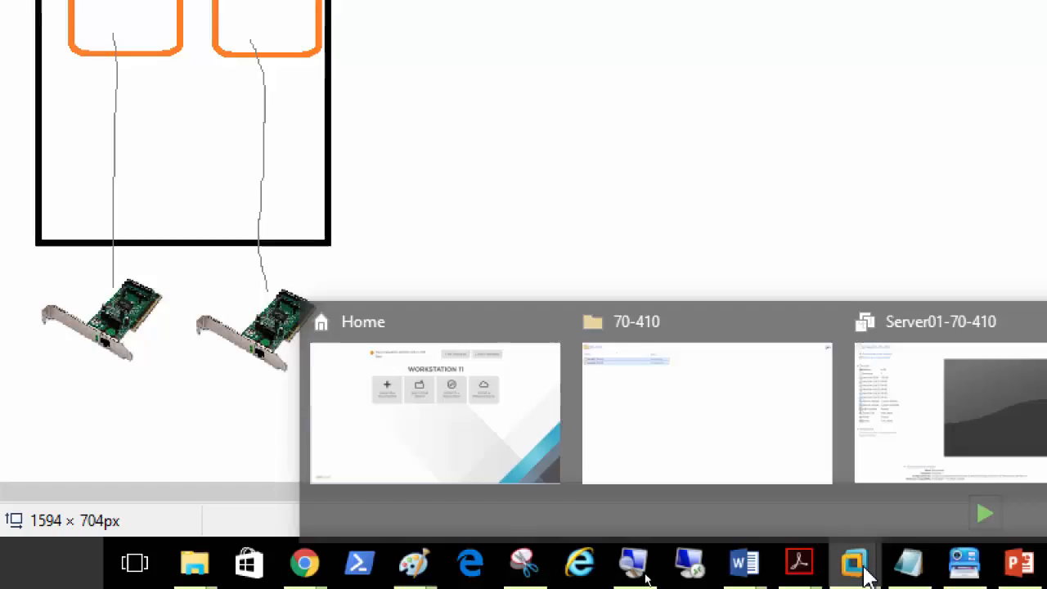
click(970, 510)
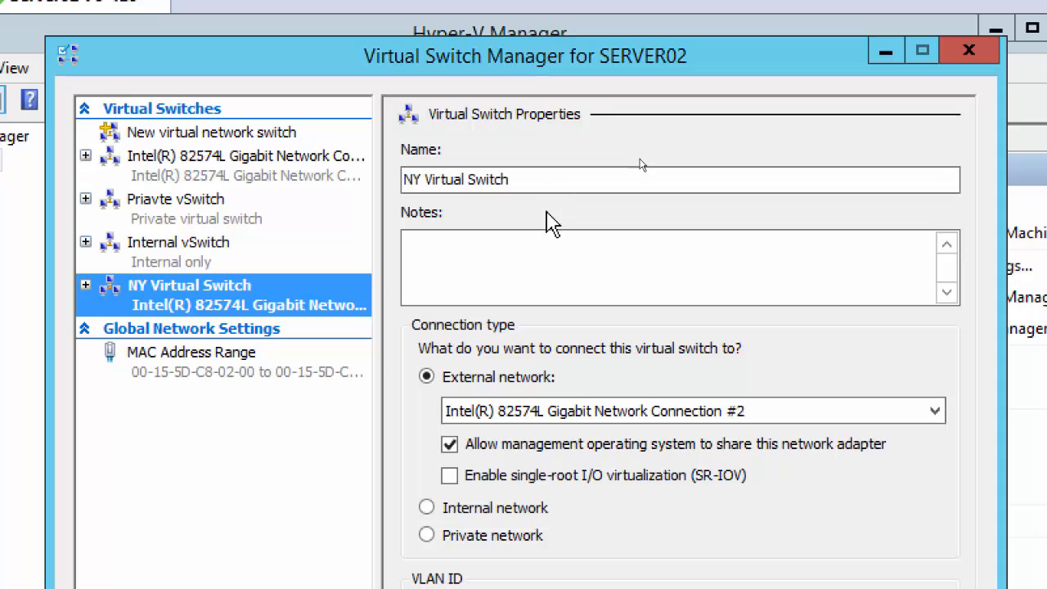
click(488, 280)
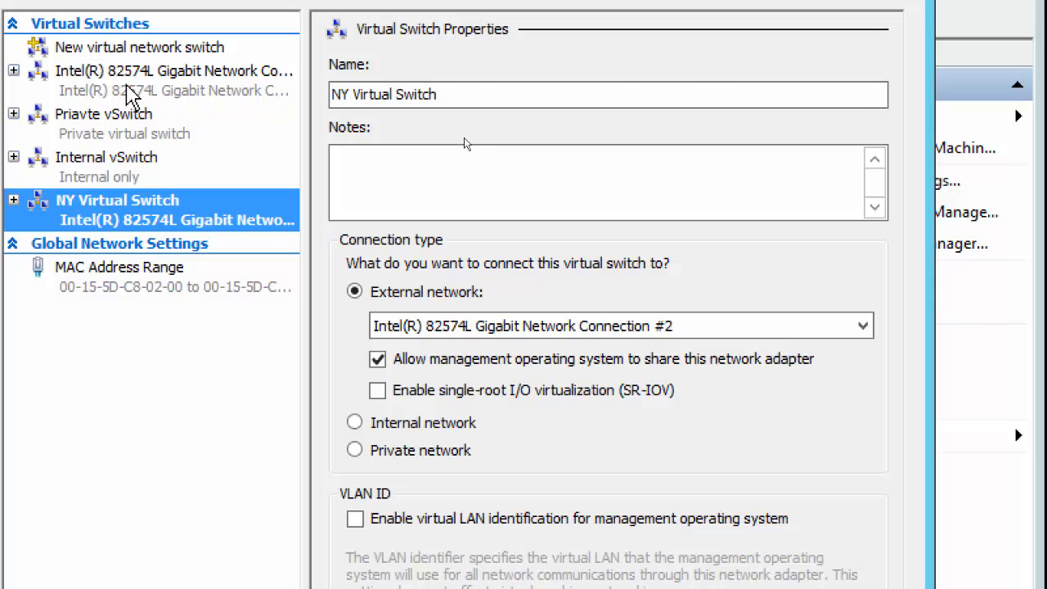
click(128, 85)
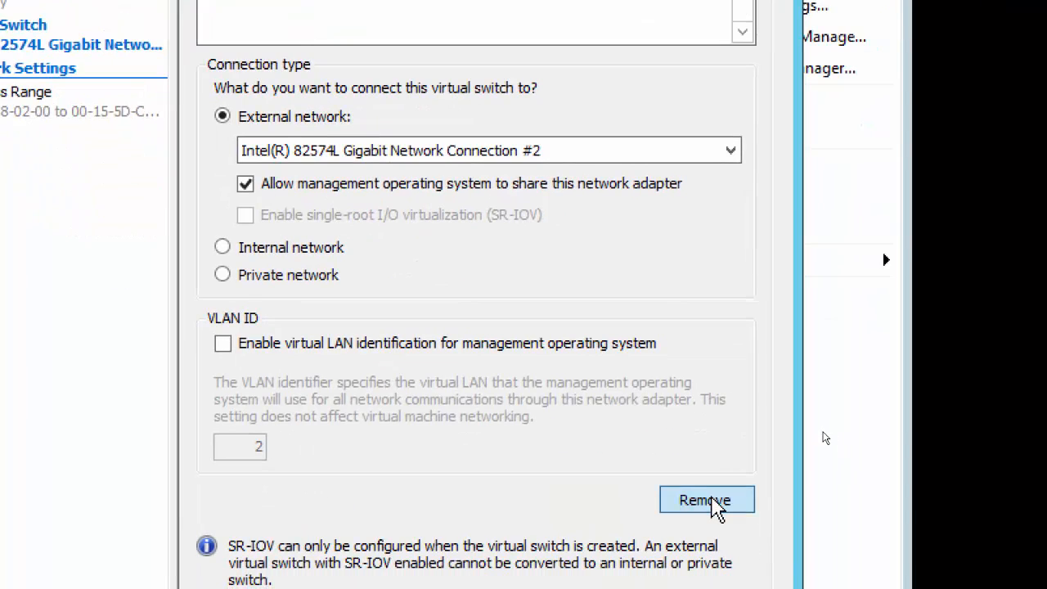
Step: Remove the old Intel 82574L switch, confirm the networking changes, and close with changes saved
click(710, 501)
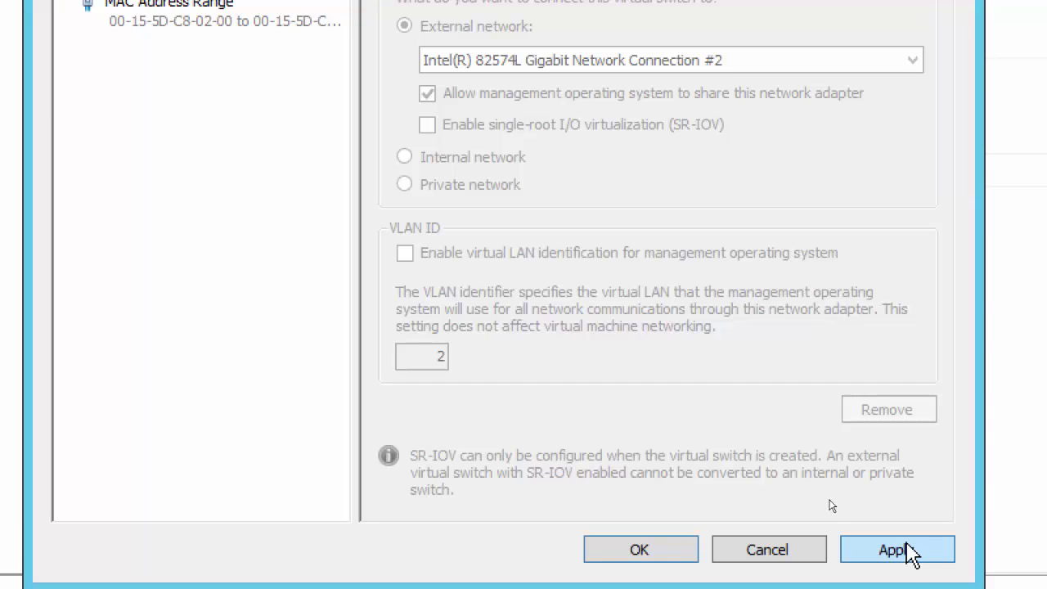
click(908, 552)
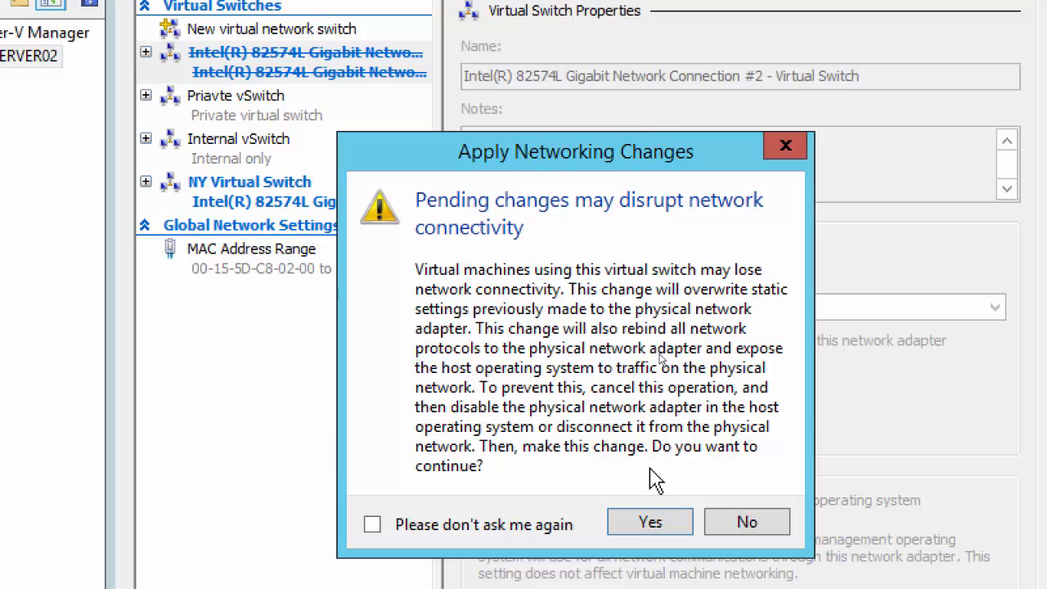
click(650, 525)
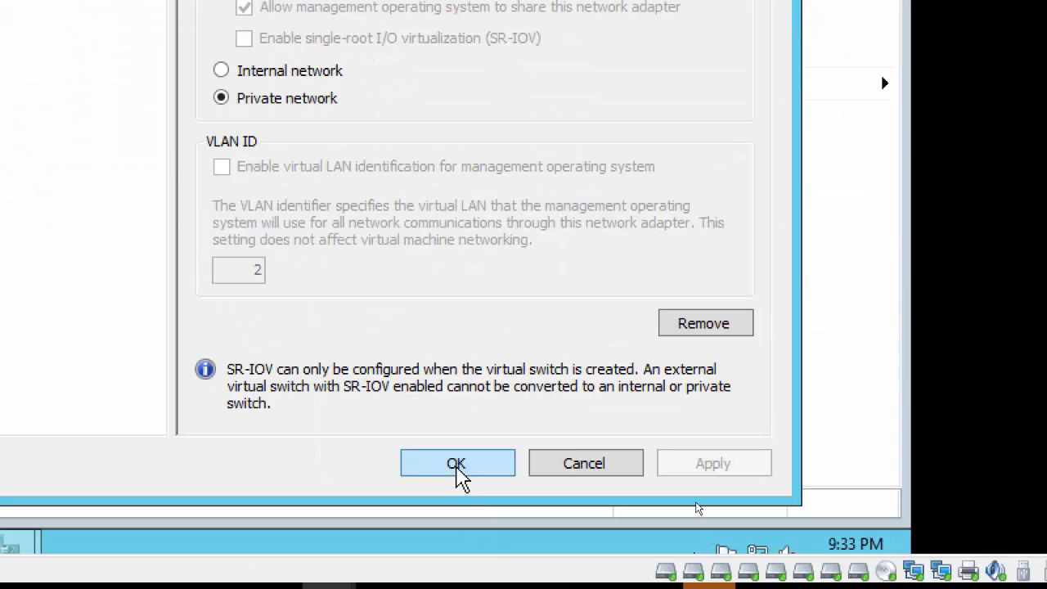
click(457, 465)
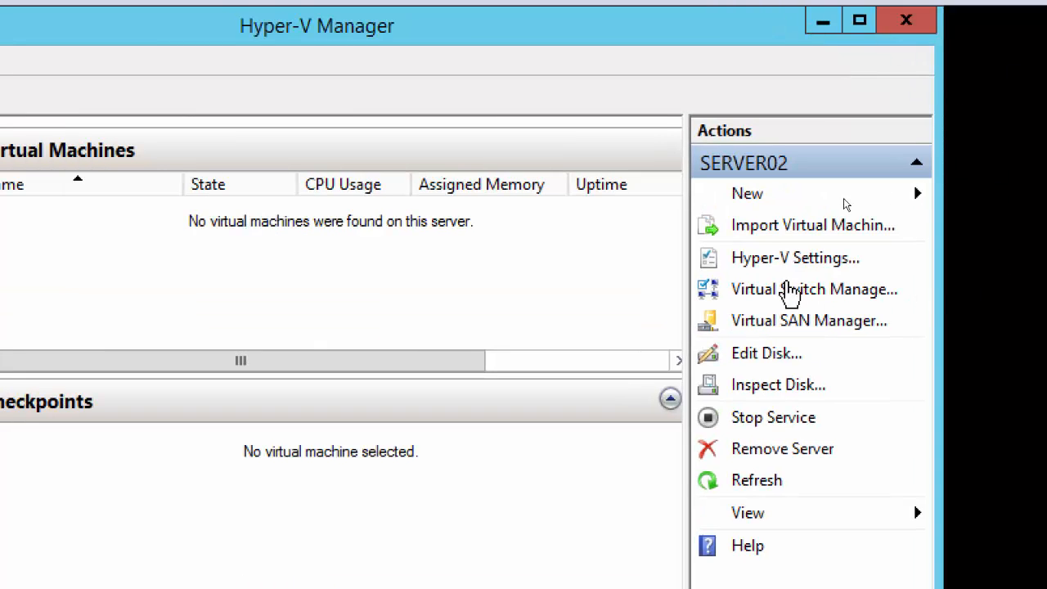
Step: Open Virtual Switch Manager, remove NY Virtual Switch, and confirm the networking change
click(794, 294)
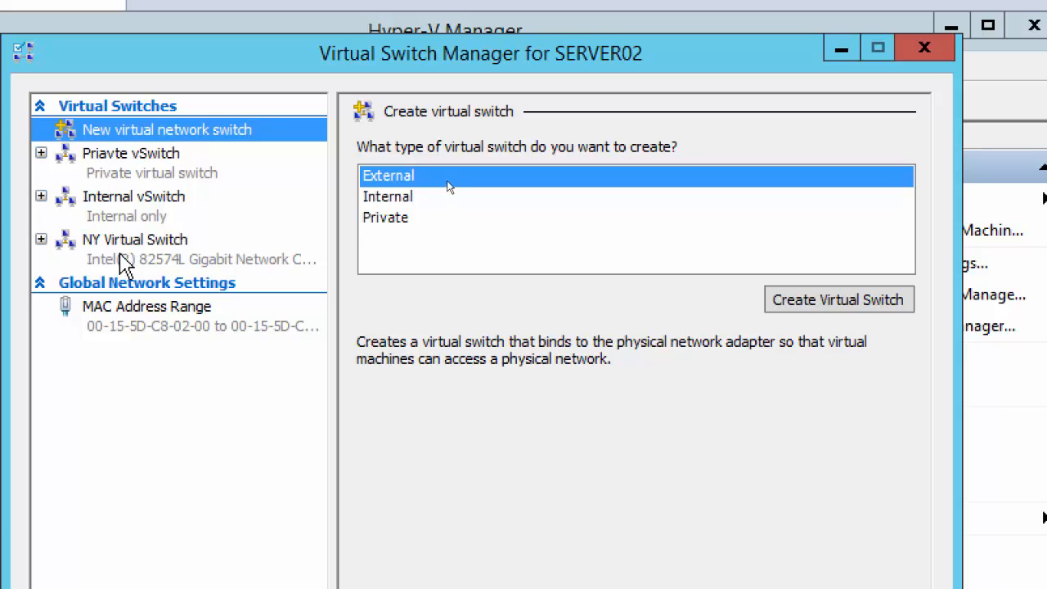
click(12, 258)
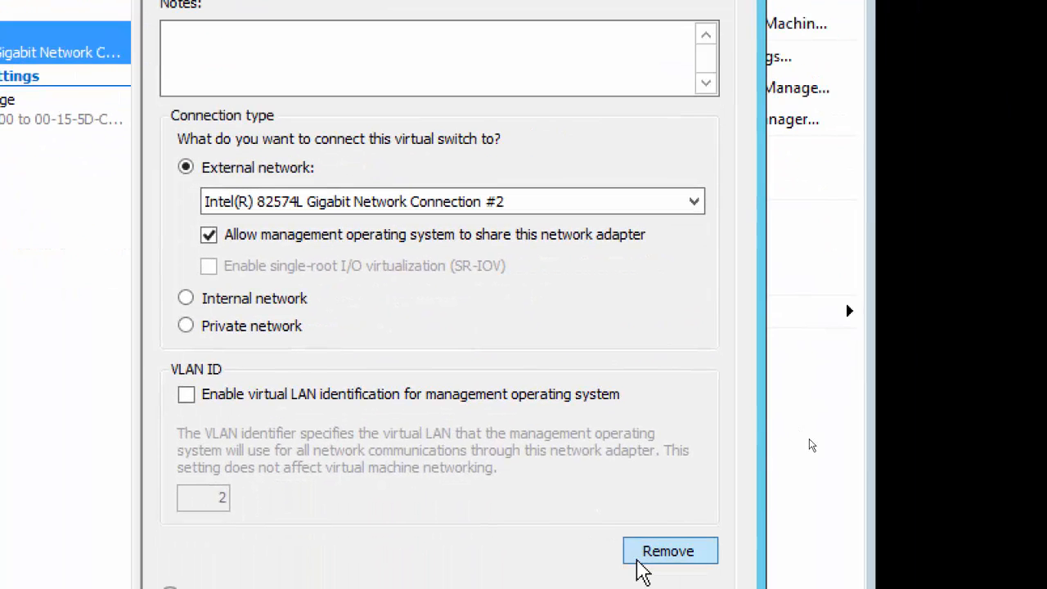
click(665, 550)
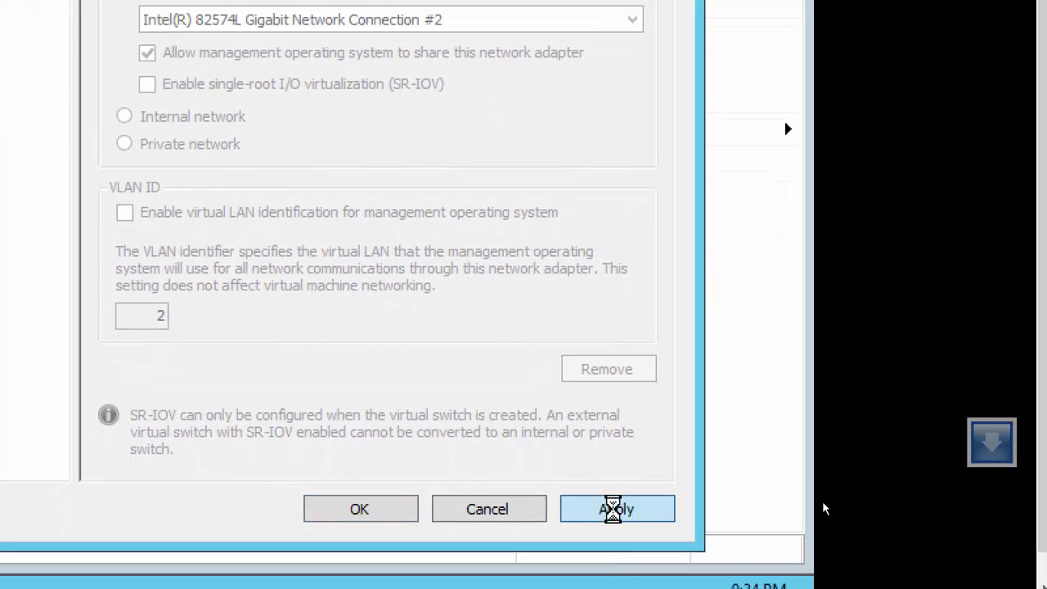
click(613, 507)
click(255, 236)
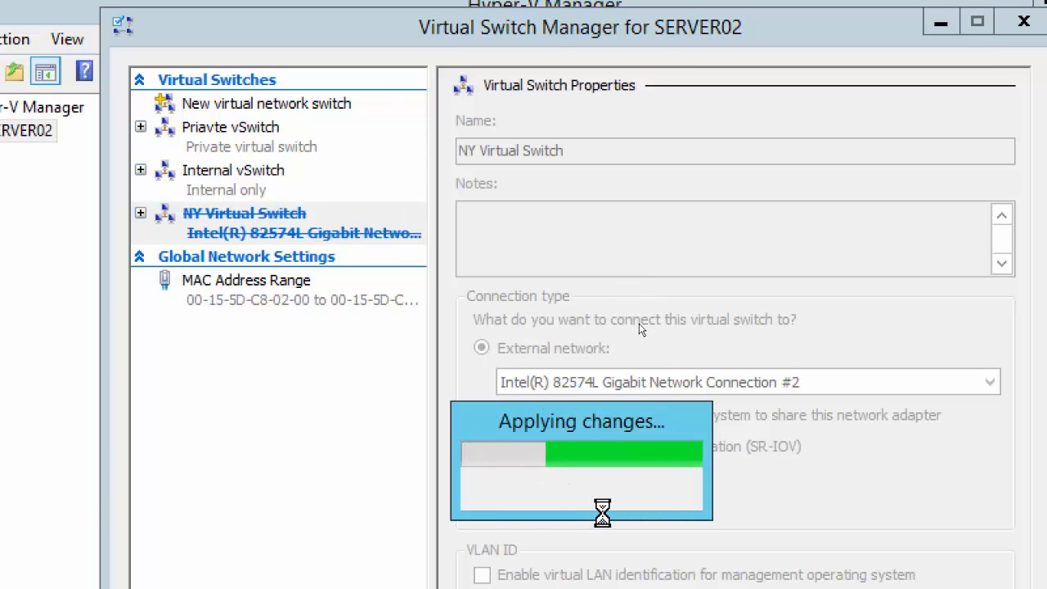
Step: Review Priavte vSwitch and Internal vSwitch, then return to the new External switch page
click(235, 108)
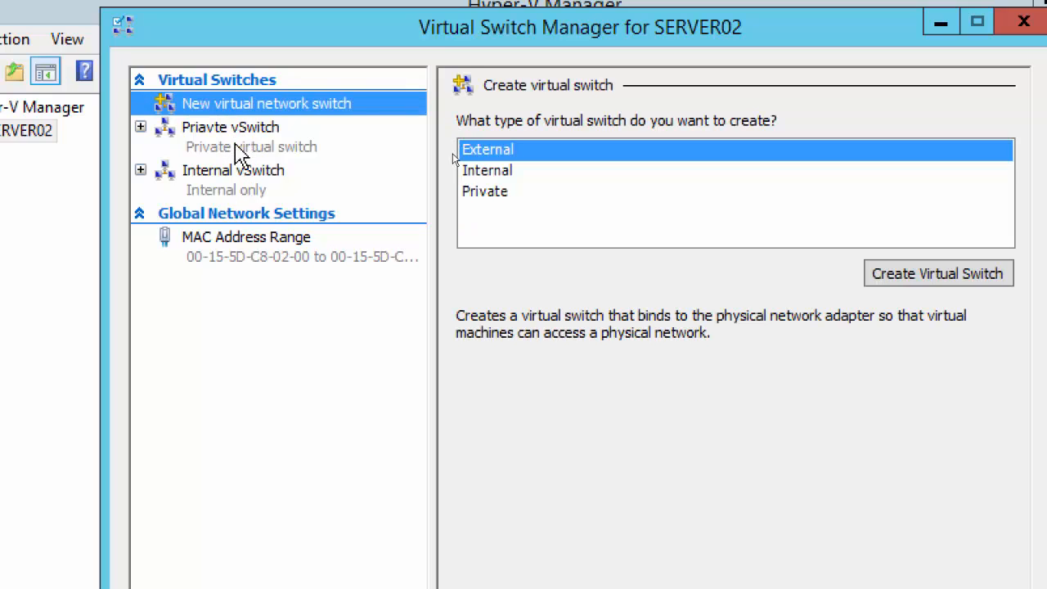
click(225, 144)
click(245, 182)
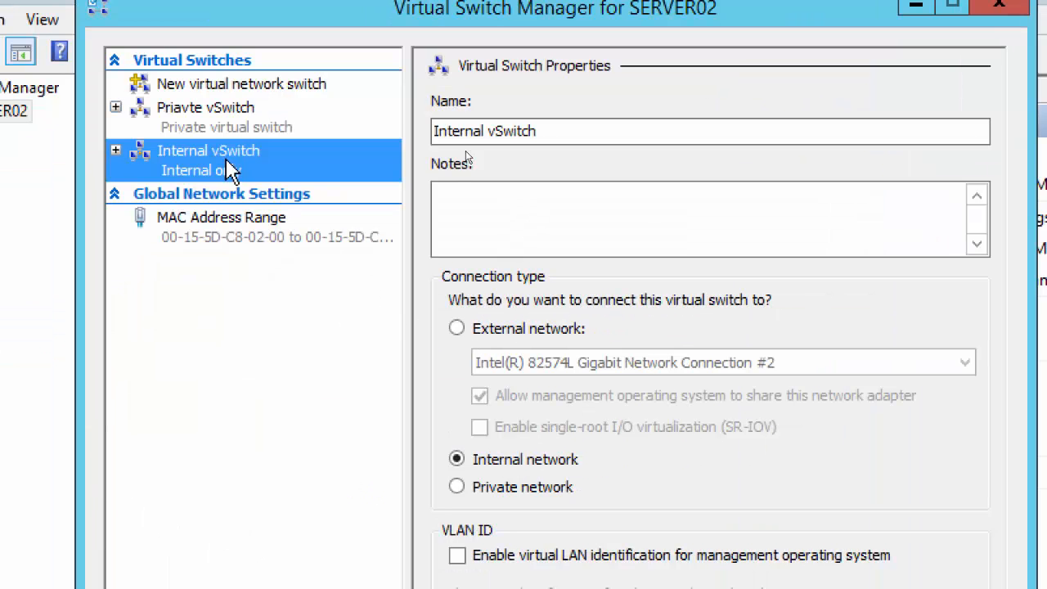
click(206, 85)
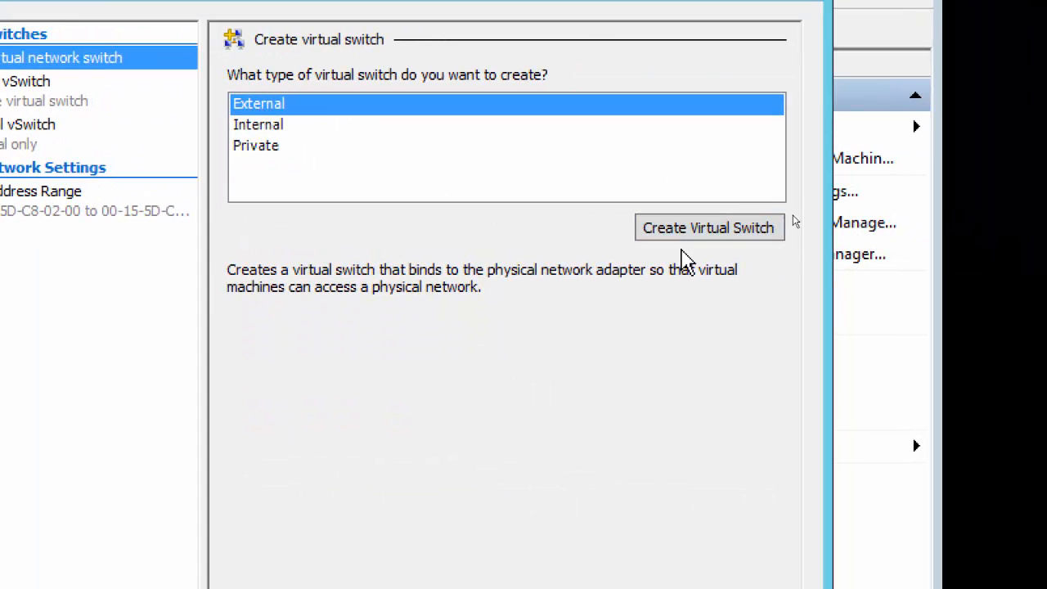
Step: Create the external switch named NY Virtual Switch and apply it, then dismiss the internal error
click(694, 233)
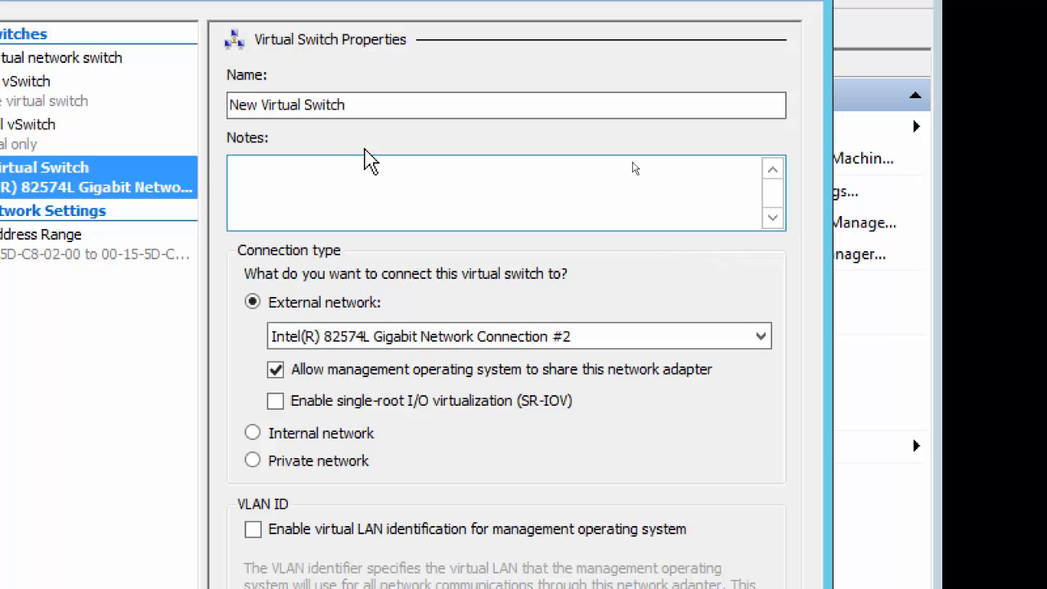
drag(381, 106, 139, 106)
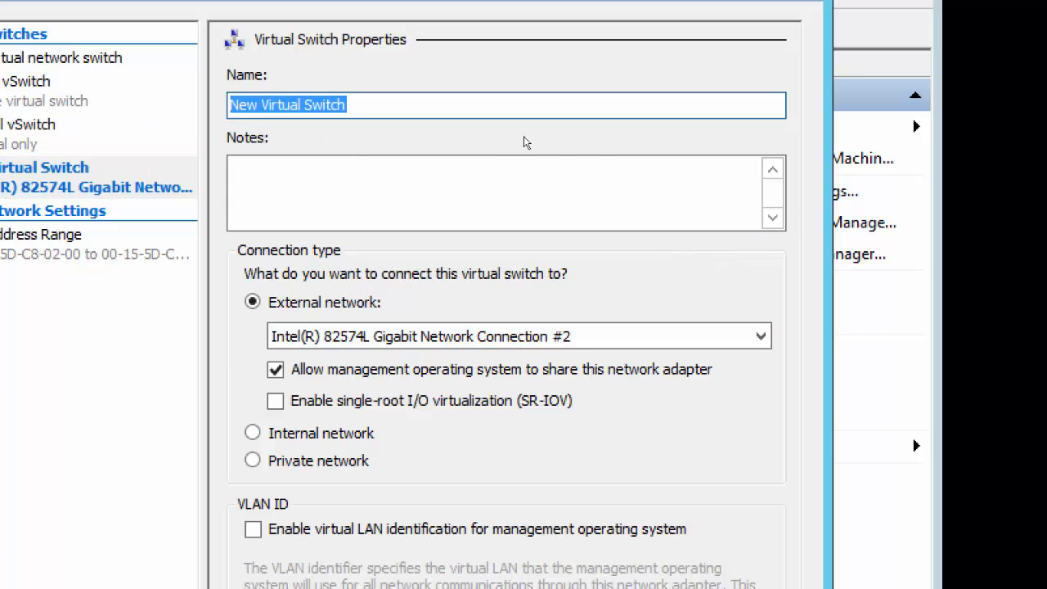
text(NY)
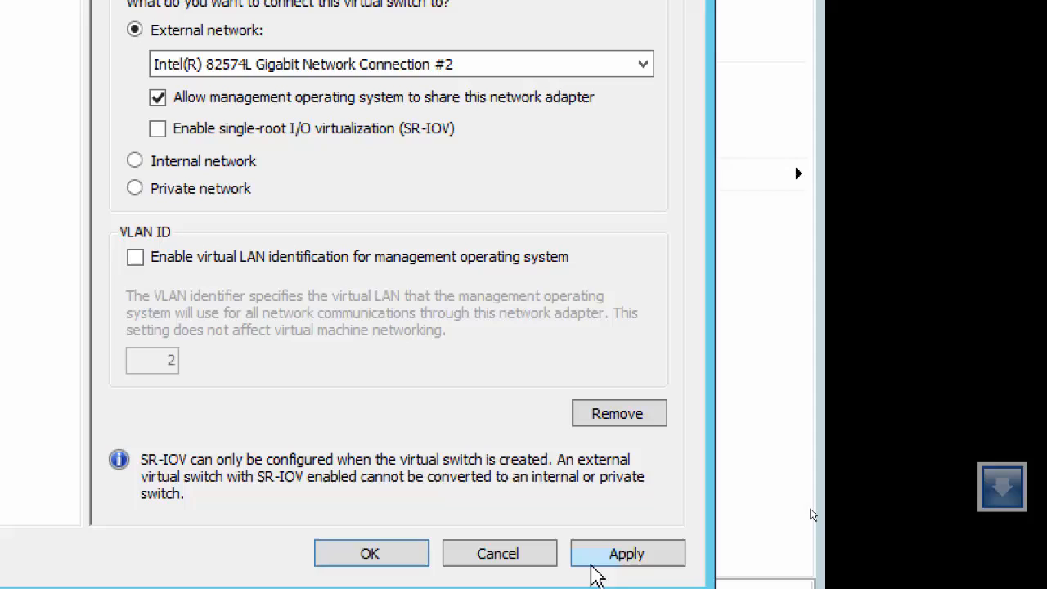
click(615, 554)
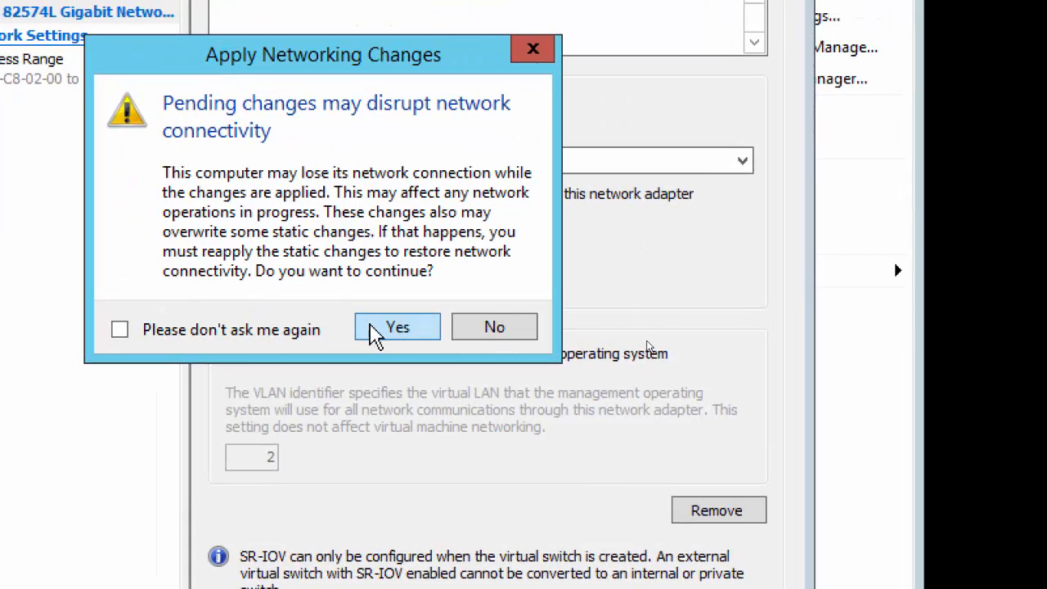
click(374, 334)
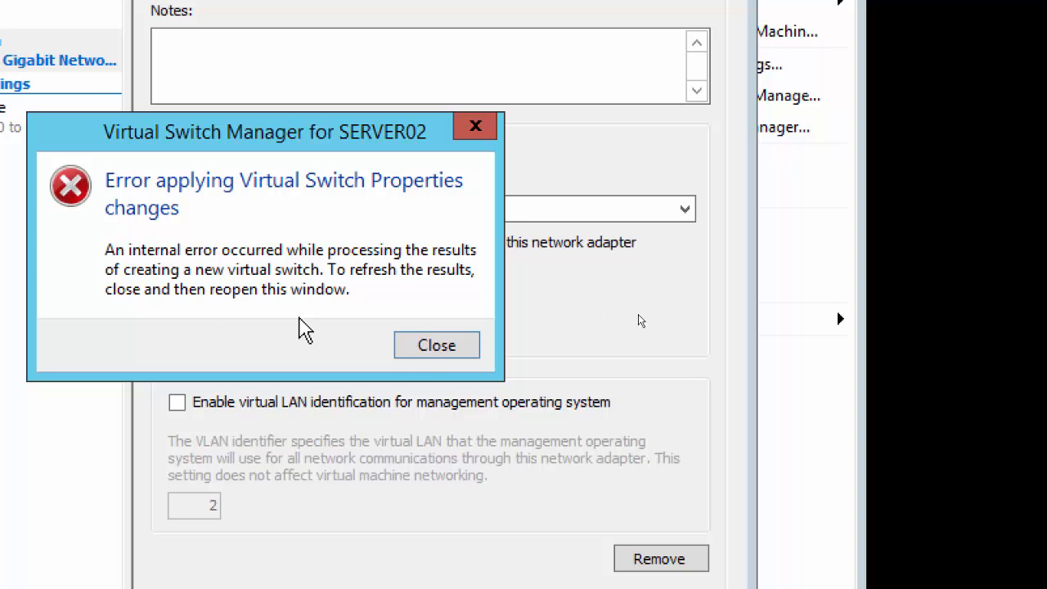
click(429, 354)
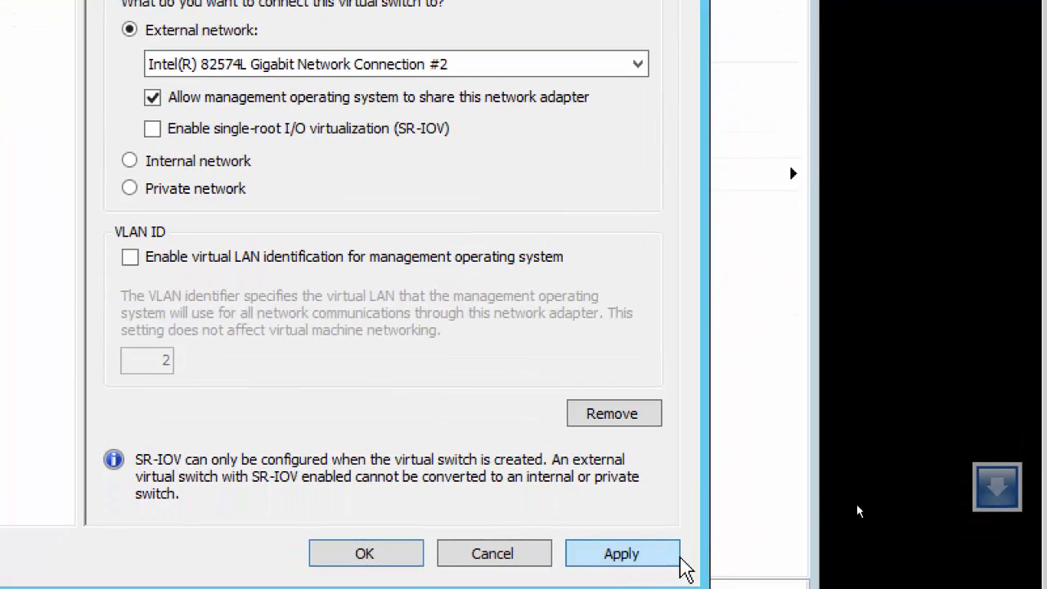
Step: Re-apply the NY Virtual Switch settings, confirm the networking changes, and close with OK
click(625, 552)
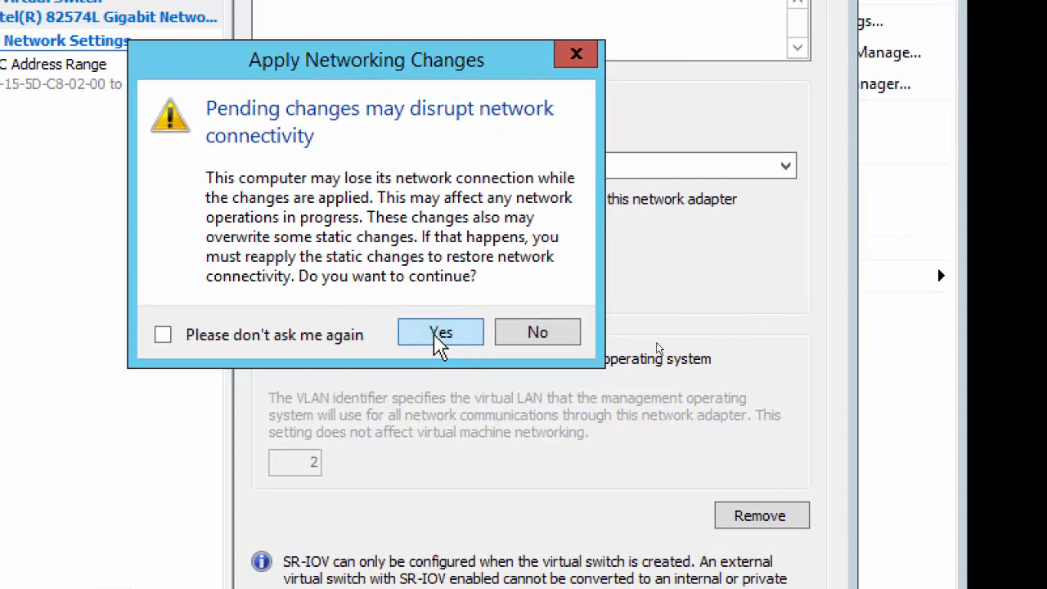
click(440, 342)
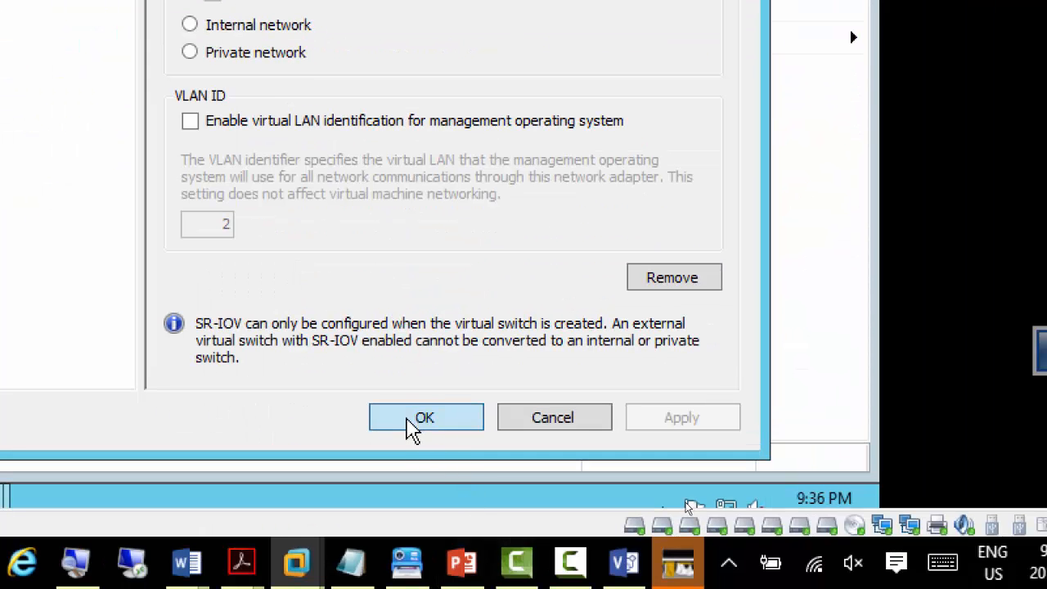
click(411, 427)
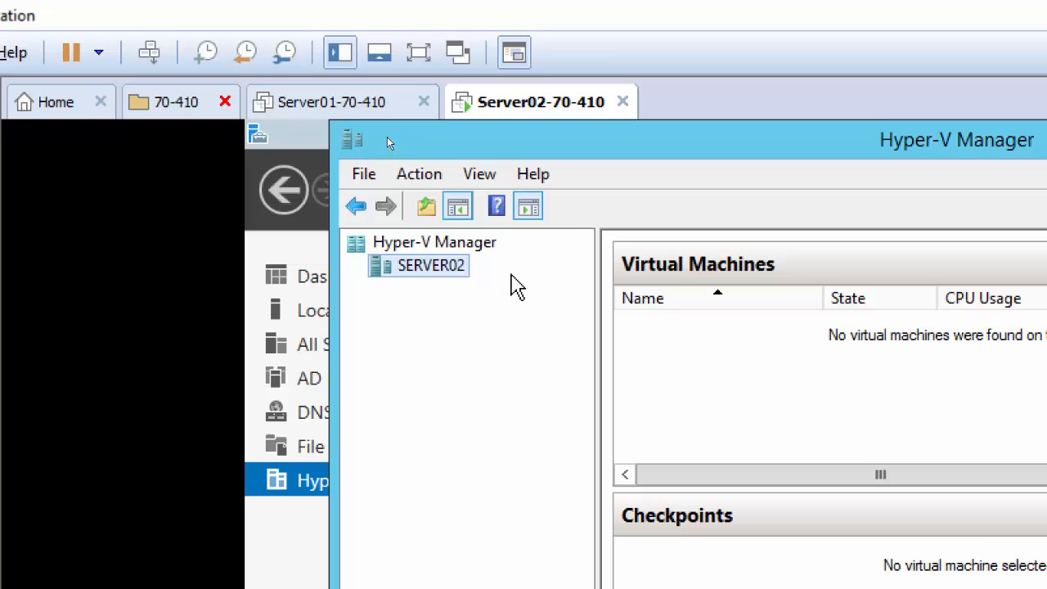
Step: Add a network adapter on custom network VMnet12 to Server02-70-410 and save its settings
right_click(525, 107)
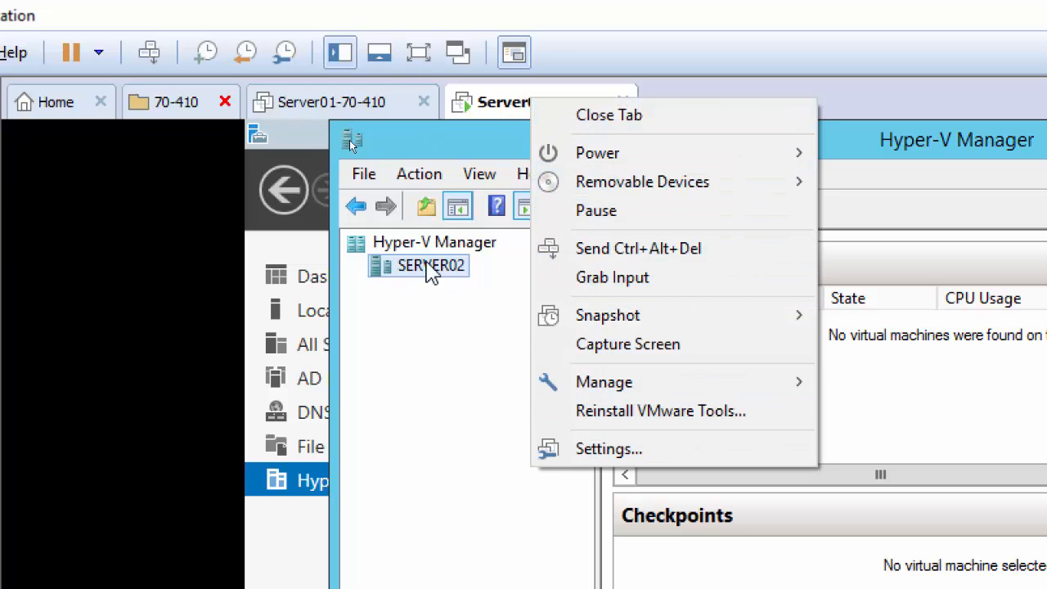
click(614, 449)
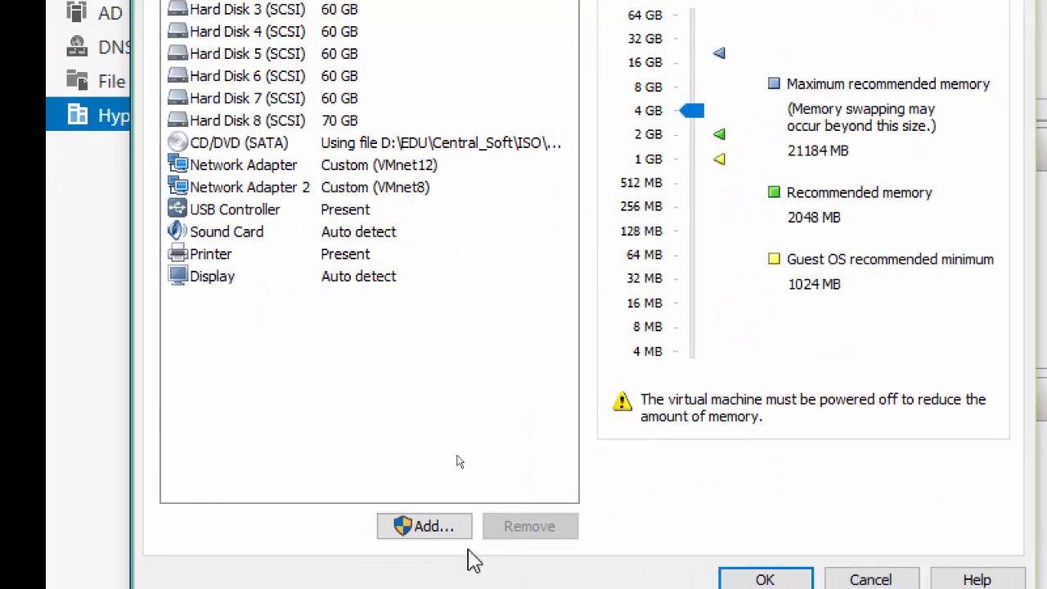
click(355, 564)
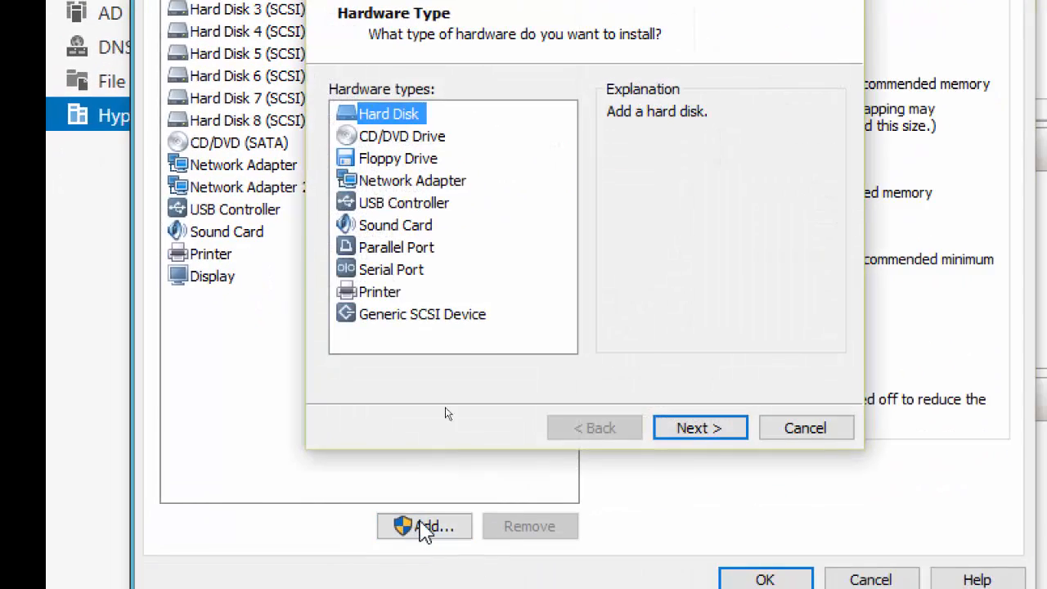
click(421, 184)
click(700, 429)
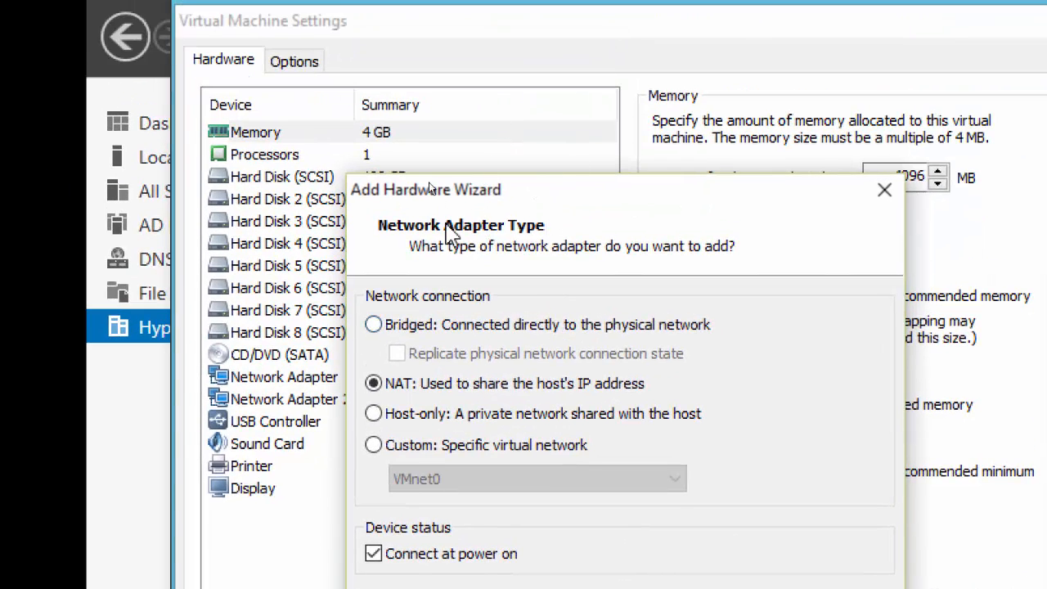
drag(434, 201, 455, 442)
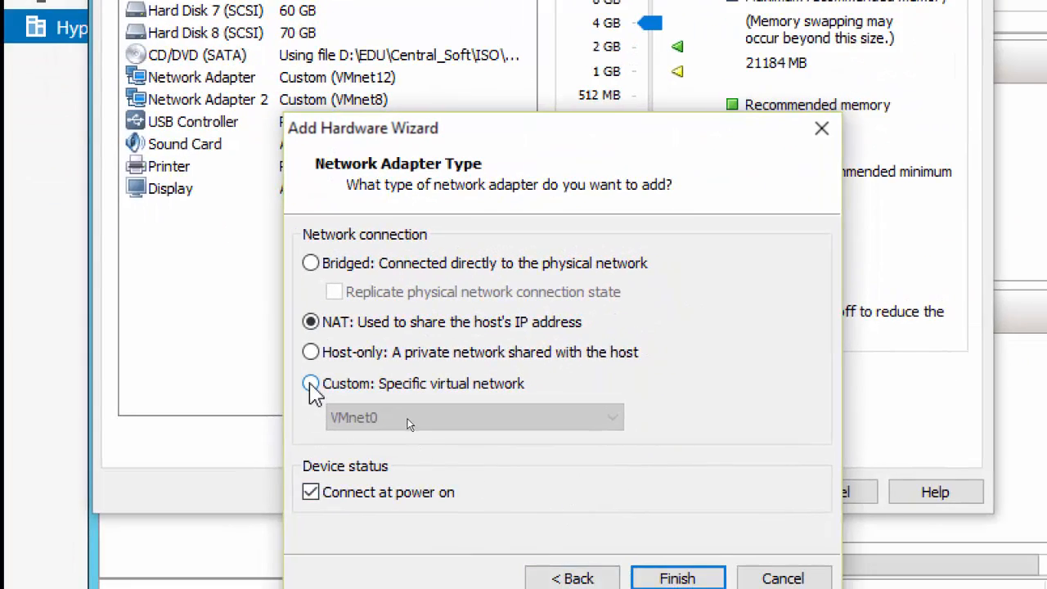
click(310, 384)
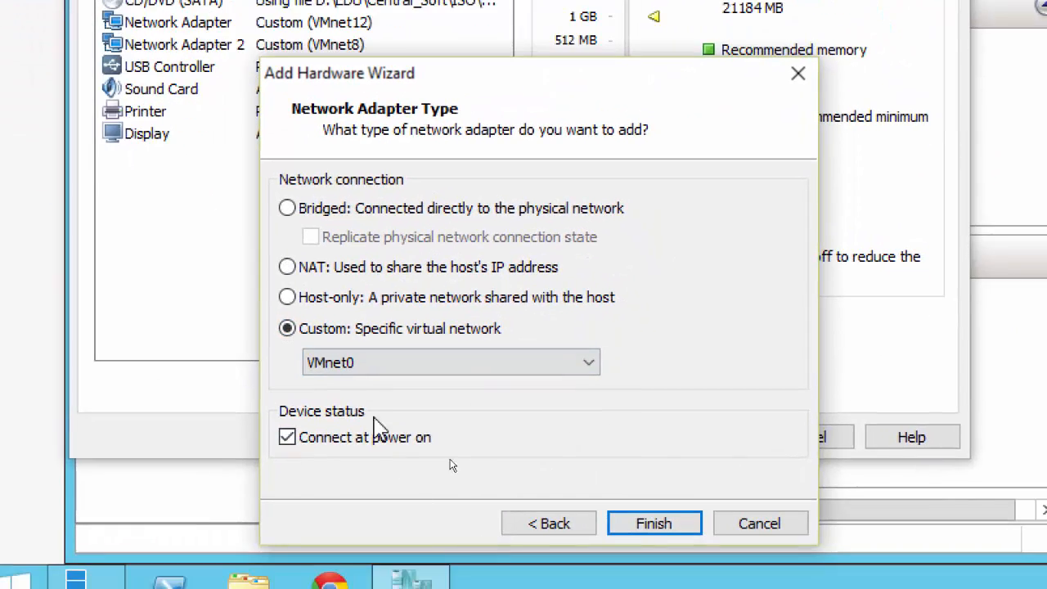
click(386, 423)
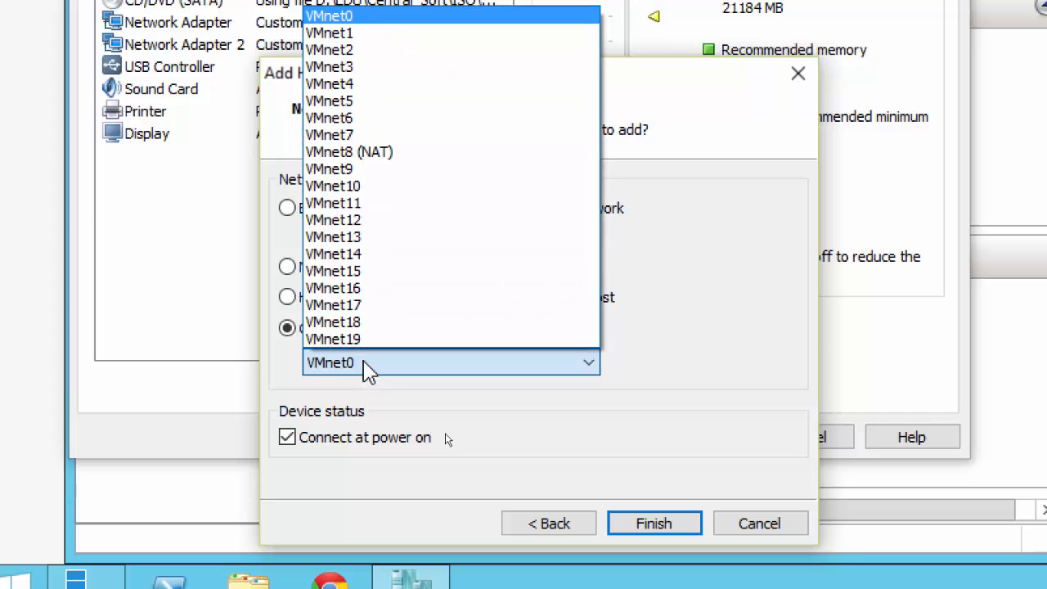
click(367, 220)
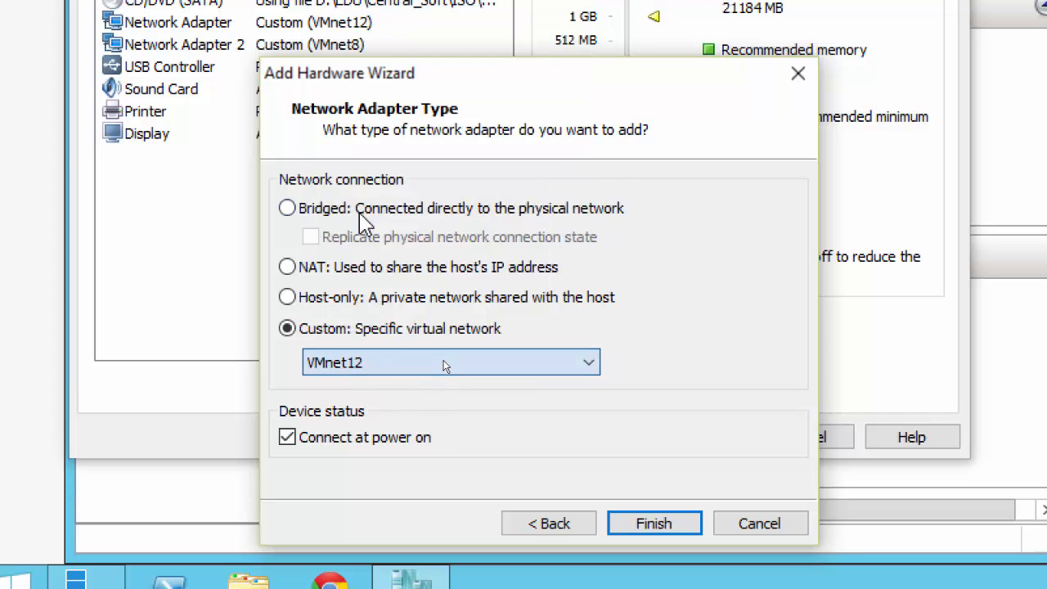
click(646, 517)
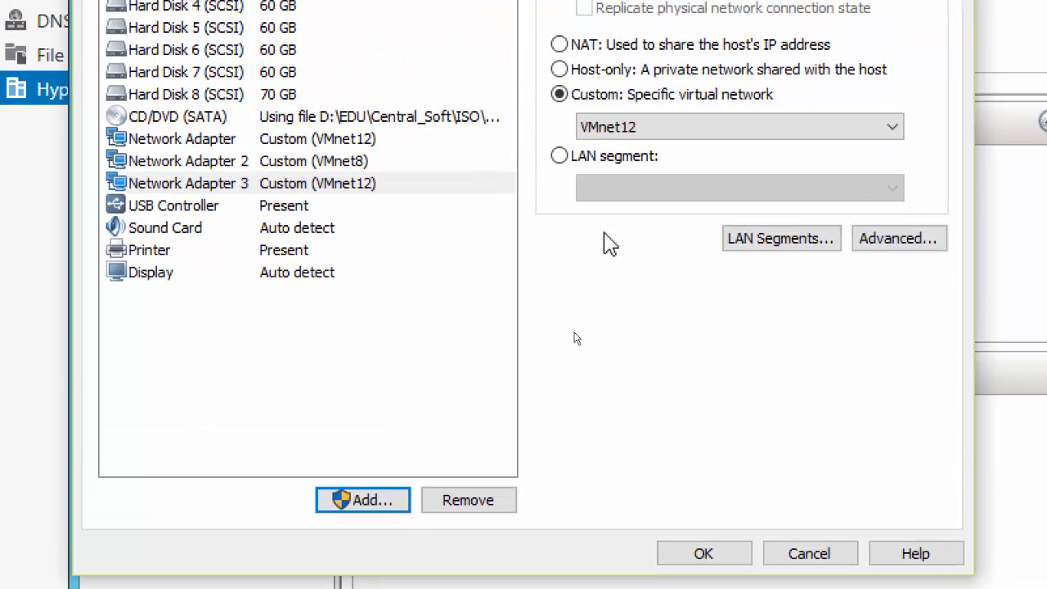
click(705, 555)
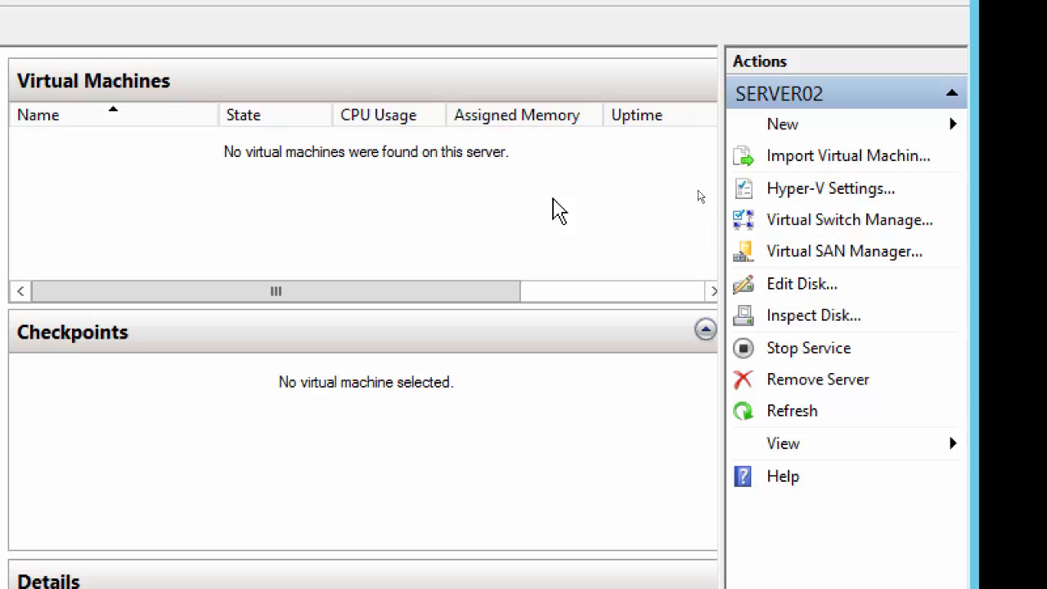
Step: Open Virtual Switch Manager, review NY Virtual Switch, and return to the new-switch page
click(841, 223)
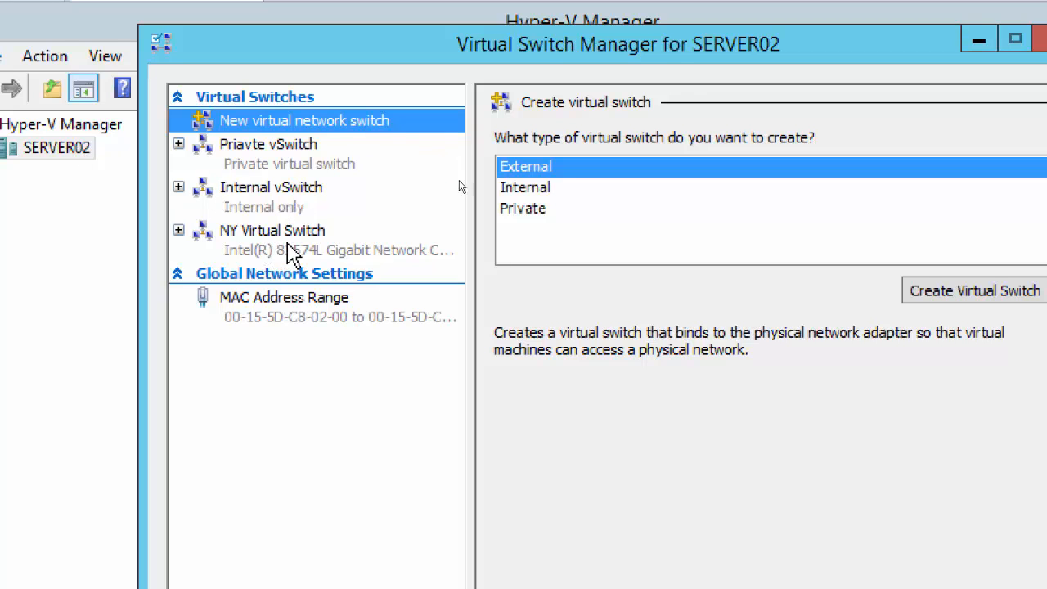
click(280, 246)
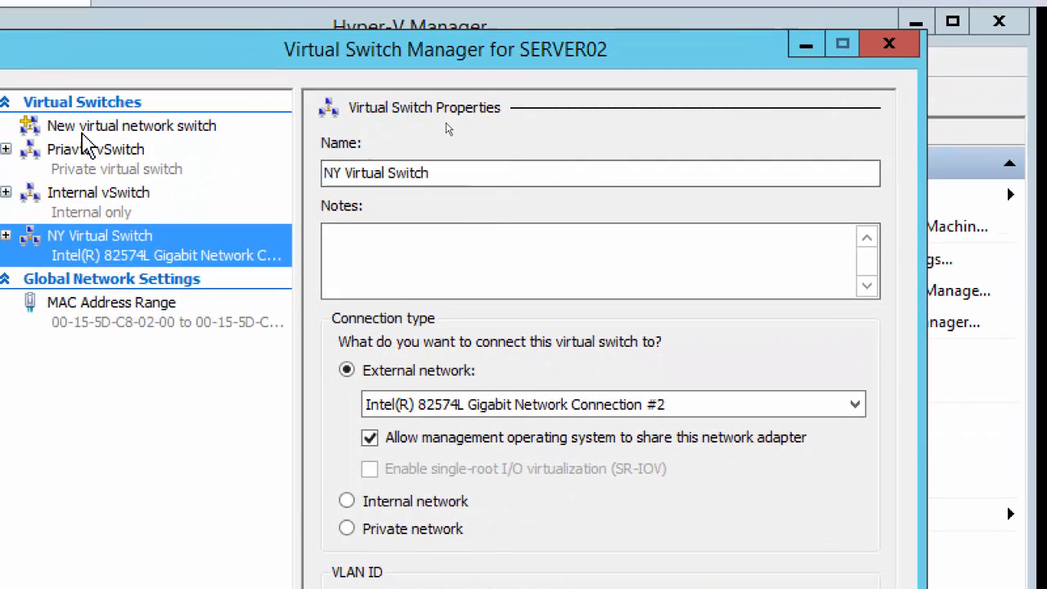
click(16, 98)
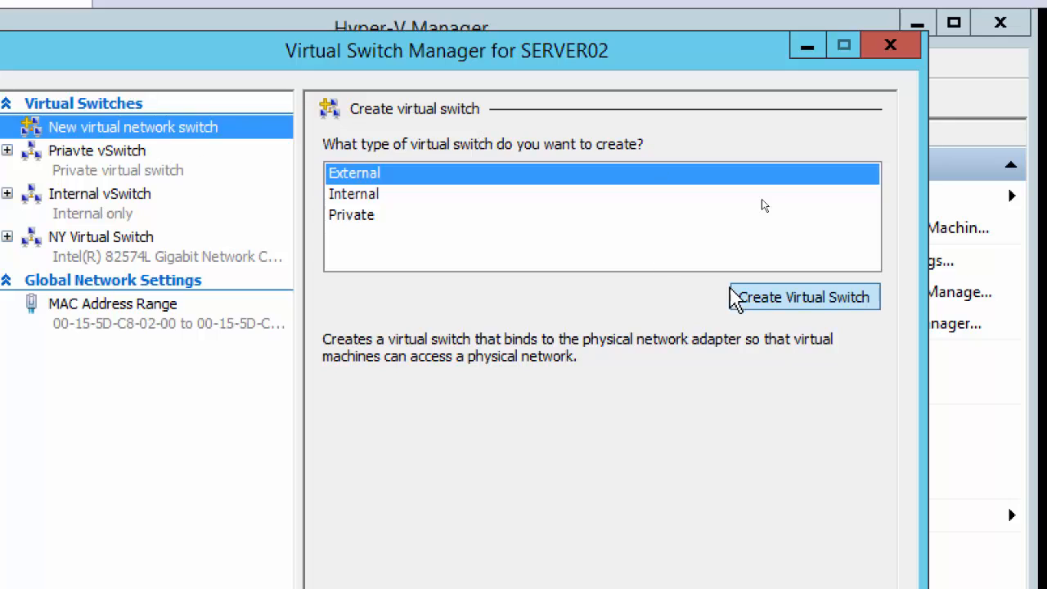
Step: Create external 'Toronto Virtual Switch' on Intel 82574L Gigabit Network Connection #3 and apply it
click(765, 301)
drag(465, 178, 252, 177)
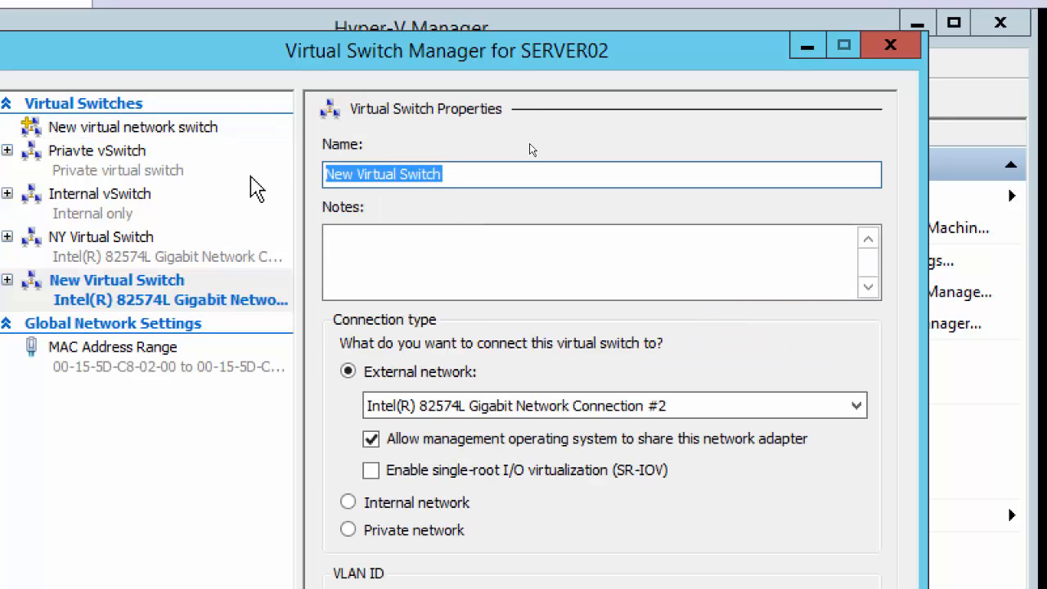
text(Toronto V)
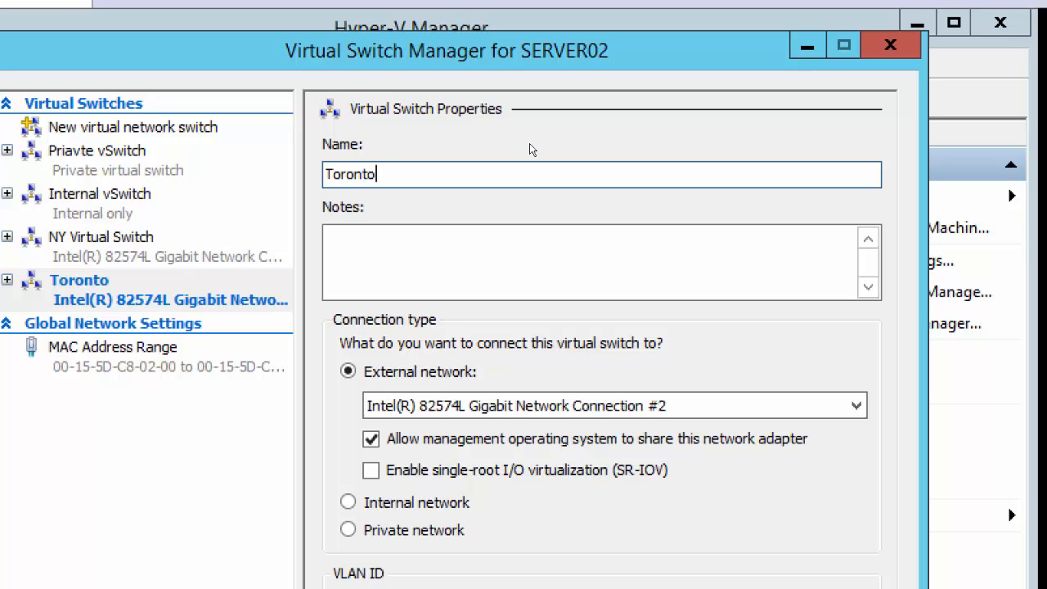
text(irtual Switch)
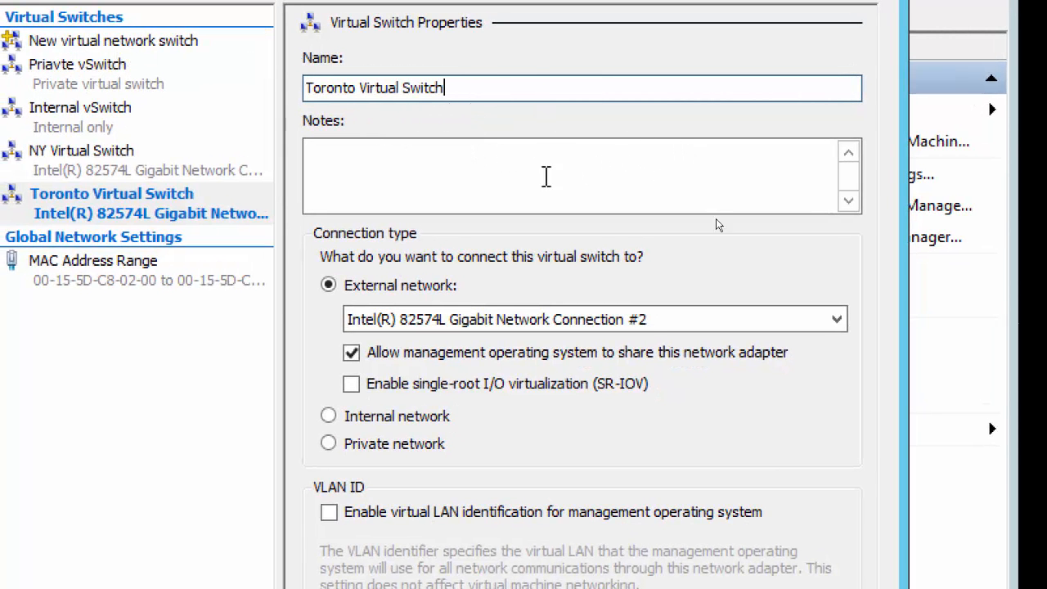
click(793, 320)
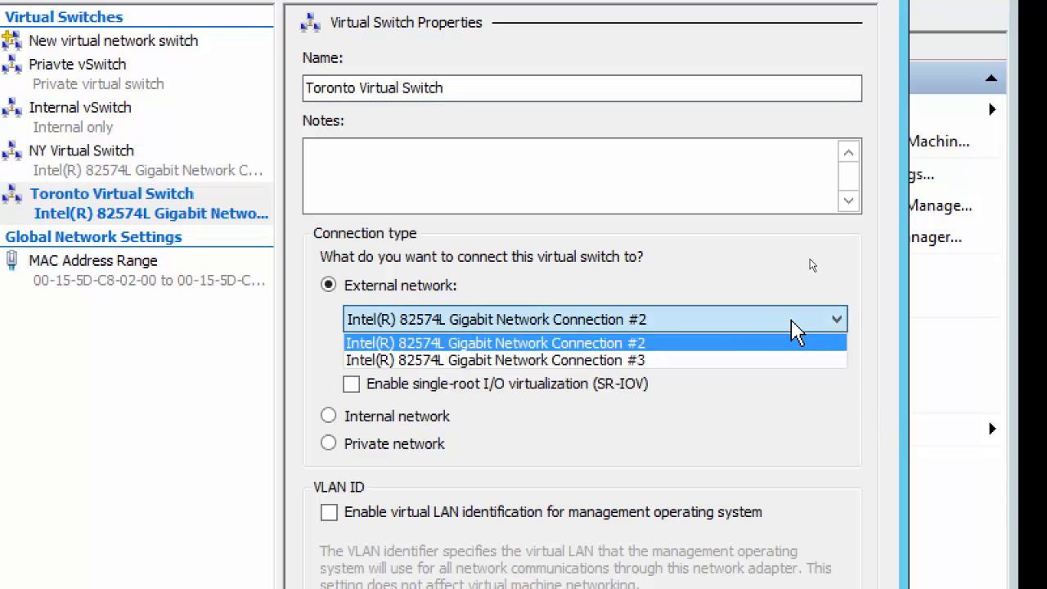
click(717, 364)
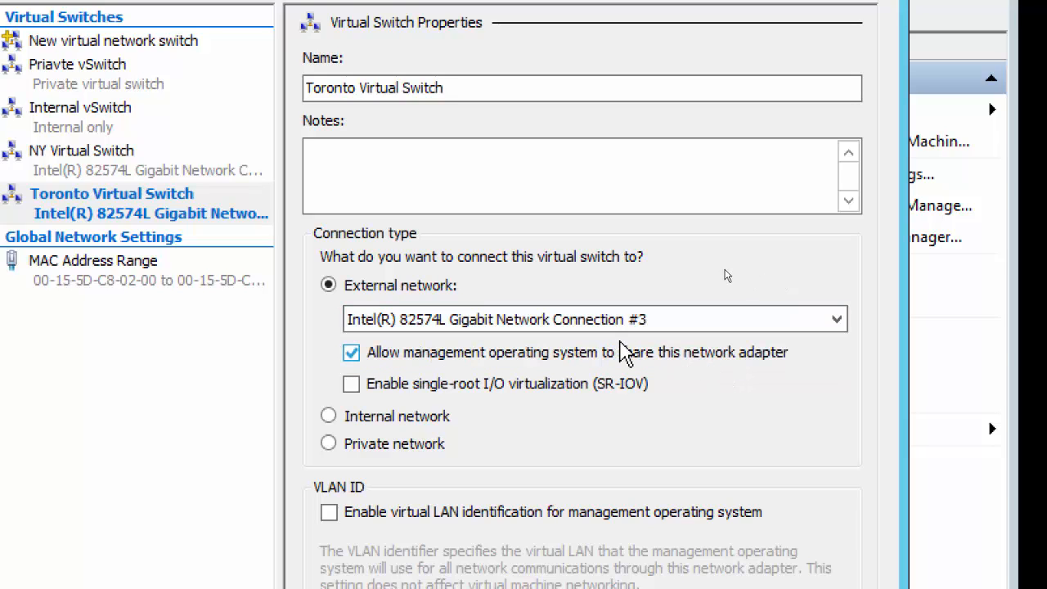
click(642, 319)
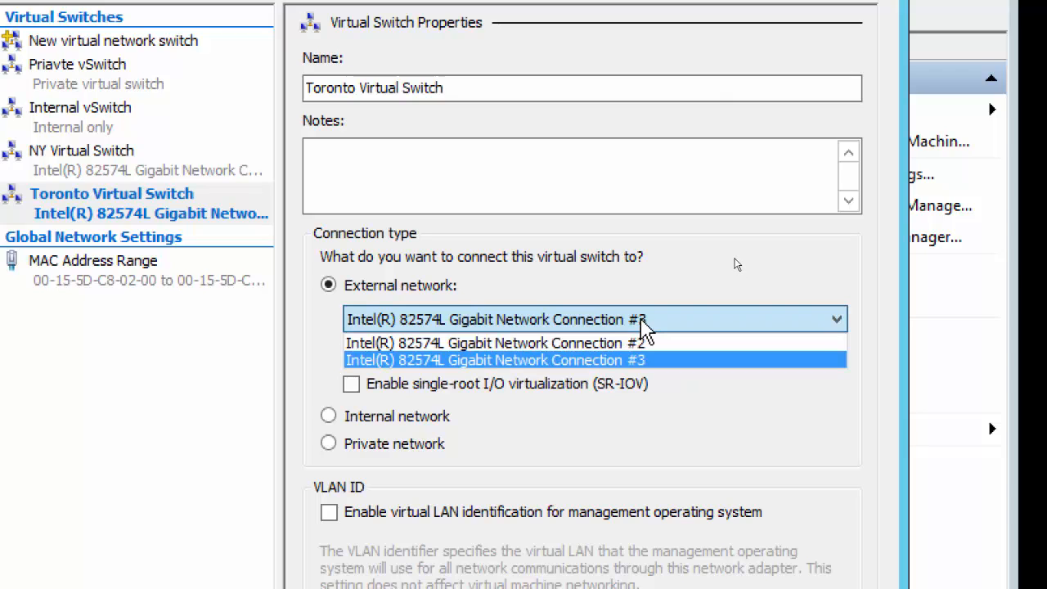
click(643, 361)
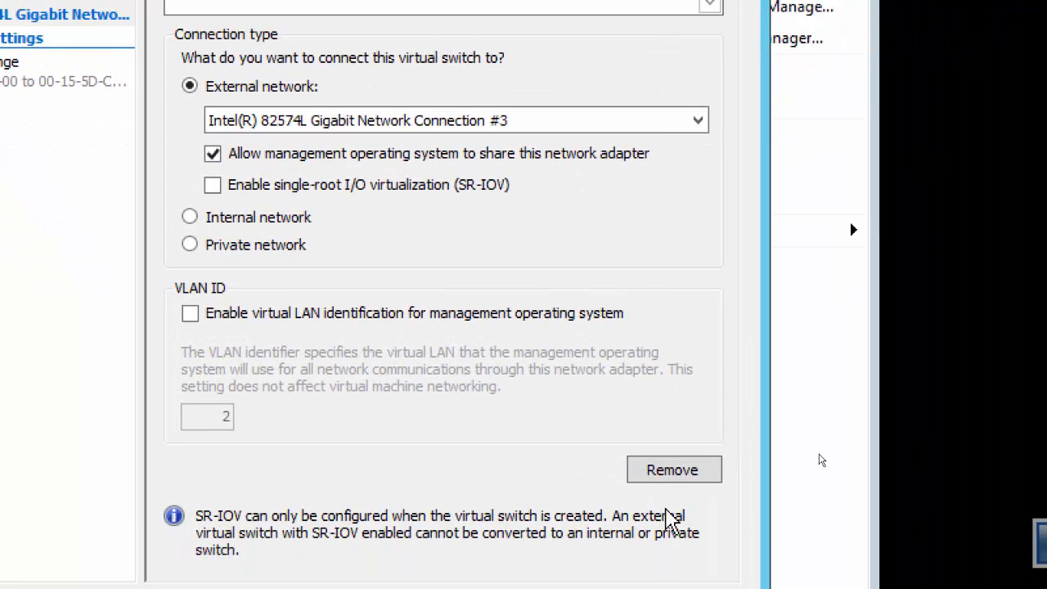
click(669, 522)
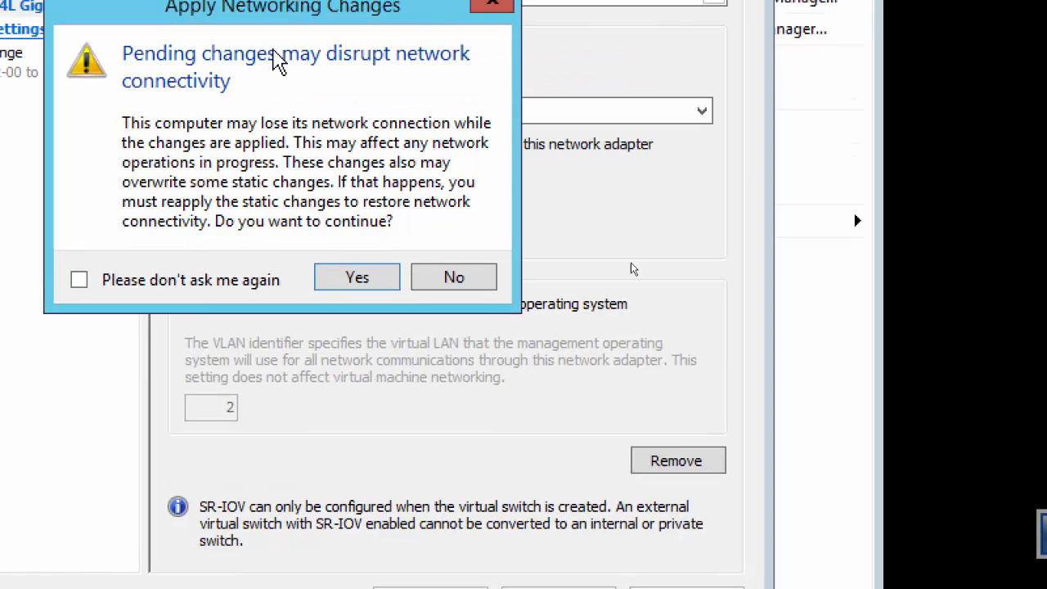
Step: Confirm Toronto switch changes, re-apply after the error, save, and review NY Virtual Switch's properties
click(357, 277)
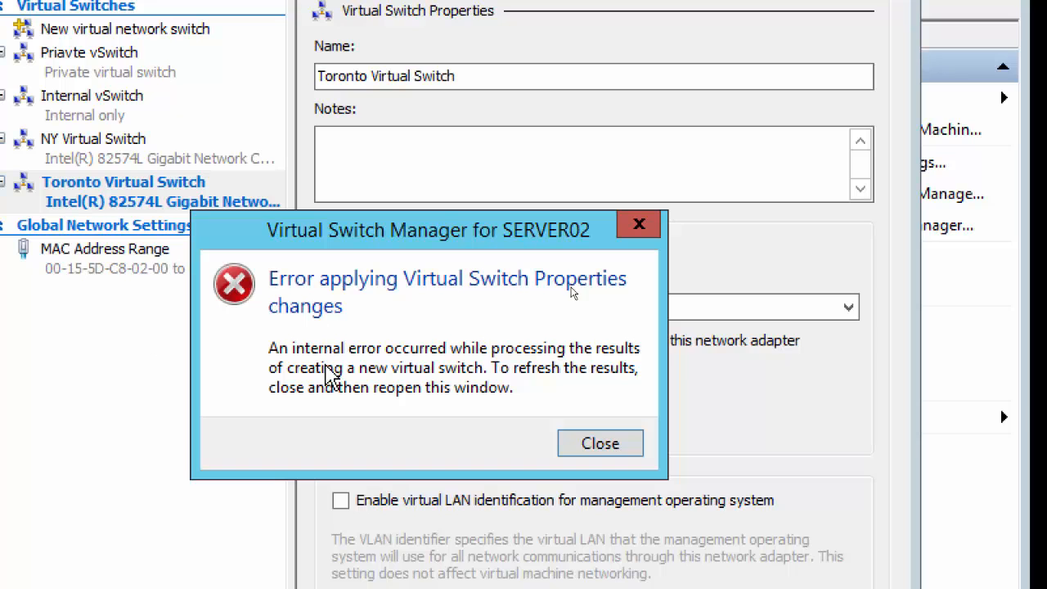
click(596, 446)
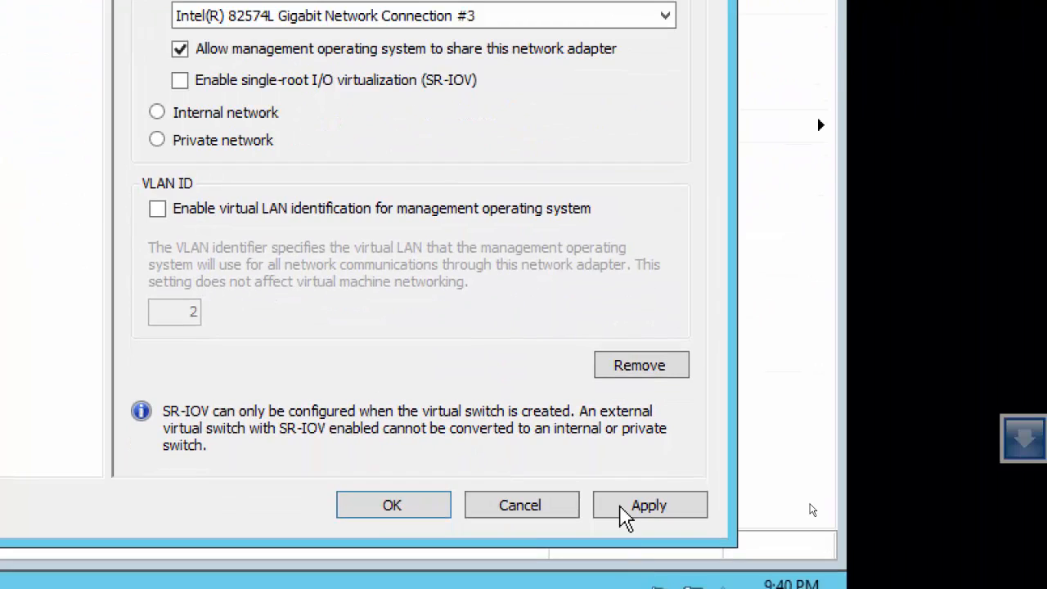
click(638, 509)
click(319, 183)
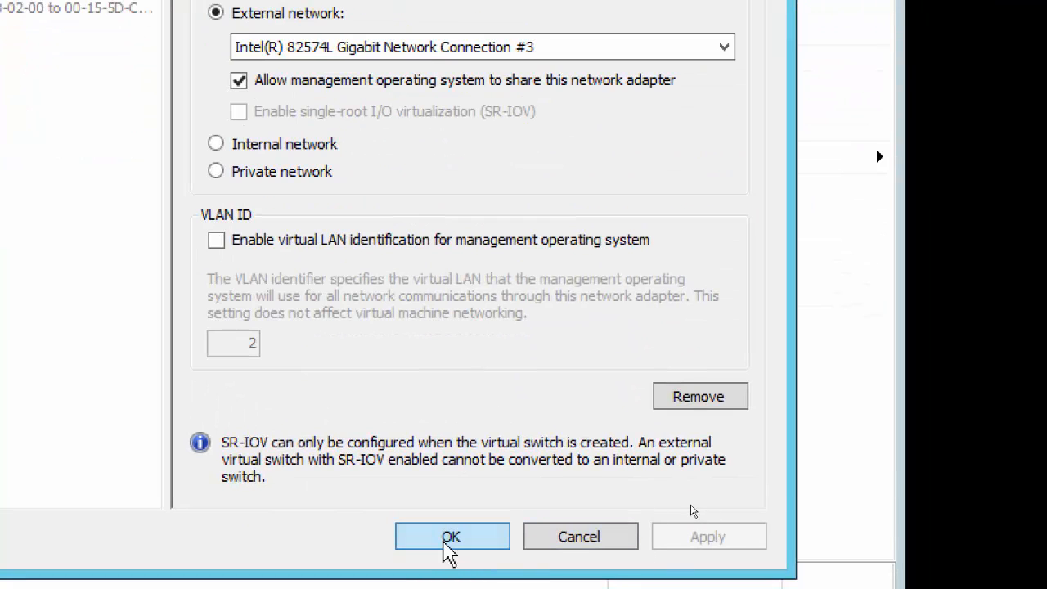
click(446, 546)
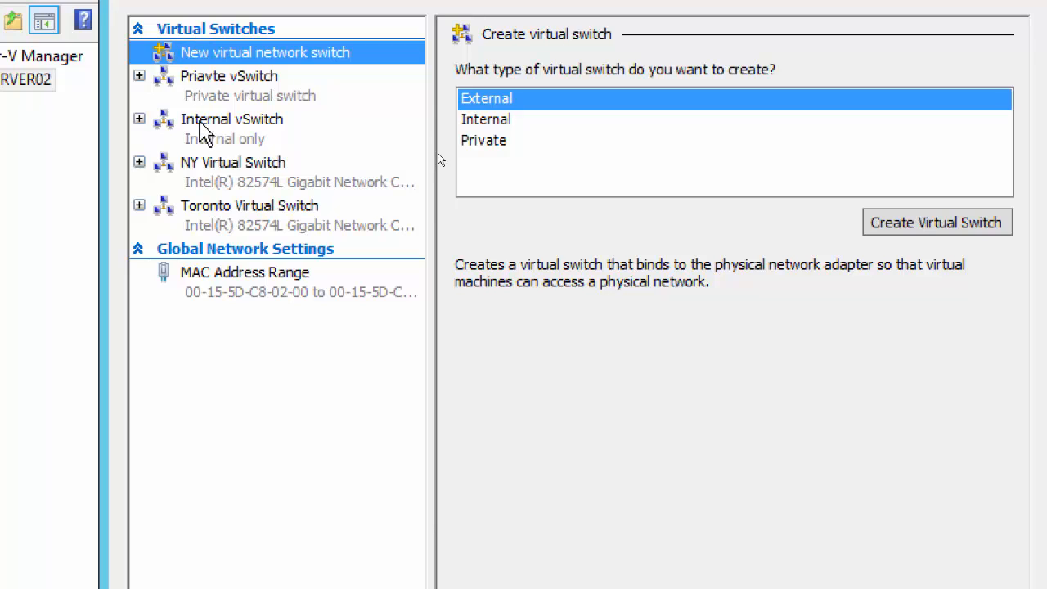
click(207, 177)
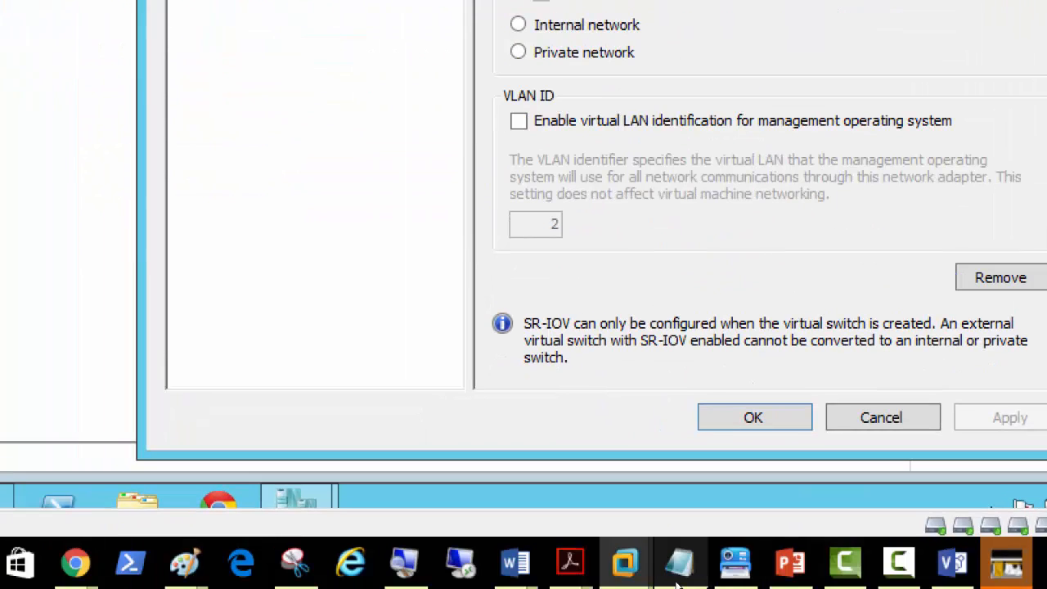
Step: In the Paint network diagram, handwrite 'NY' in the left orange box and 'TOR' in the right
click(185, 562)
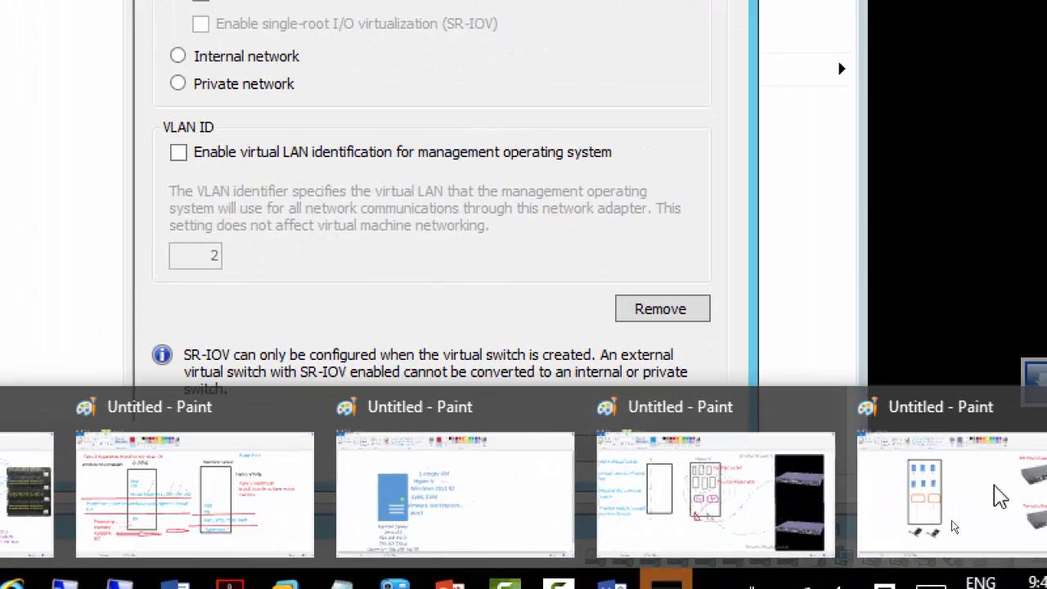
click(946, 510)
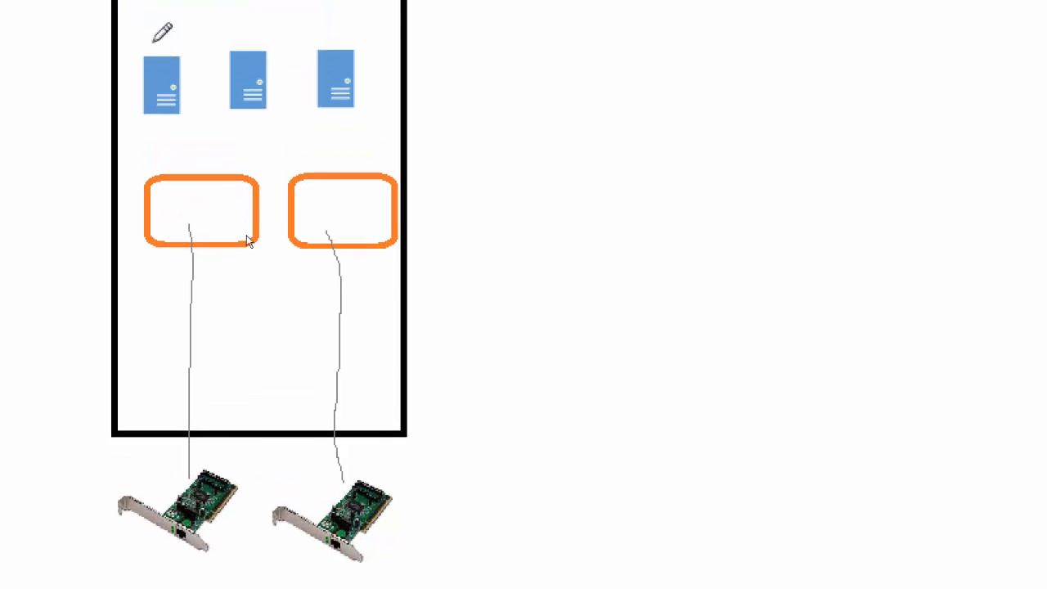
mouse_move(174, 229)
mouse_down()
mouse_move(163, 224)
mouse_move(183, 233)
mouse_move(175, 221)
mouse_move(188, 208)
mouse_move(201, 210)
mouse_move(203, 230)
mouse_up()
mouse_move(300, 212)
mouse_down()
mouse_move(326, 198)
mouse_move(339, 239)
mouse_move(342, 195)
mouse_move(354, 214)
mouse_move(361, 204)
mouse_move(373, 216)
mouse_move(367, 184)
mouse_move(388, 206)
mouse_up()
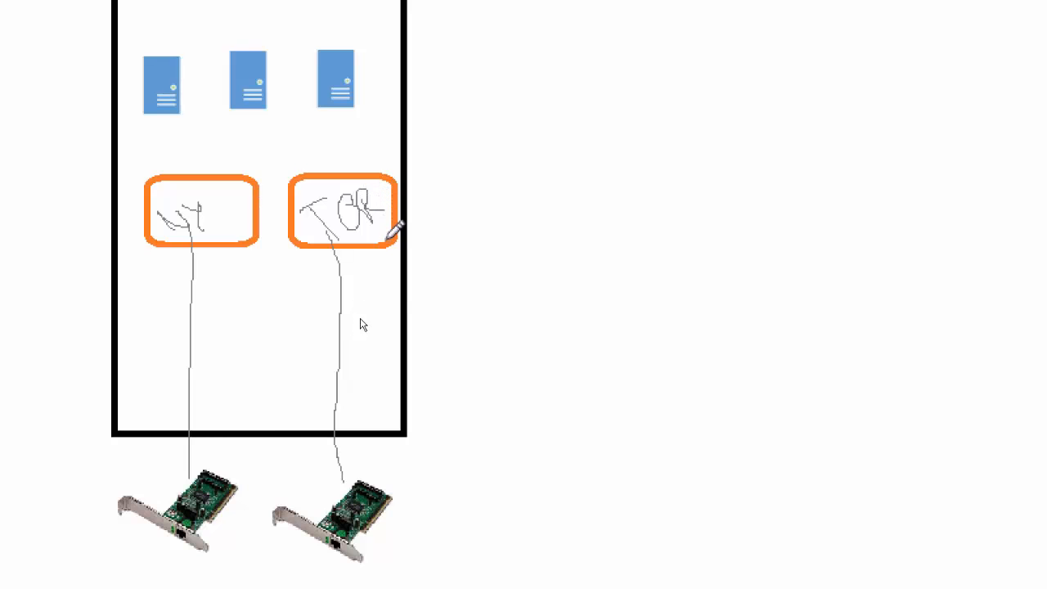
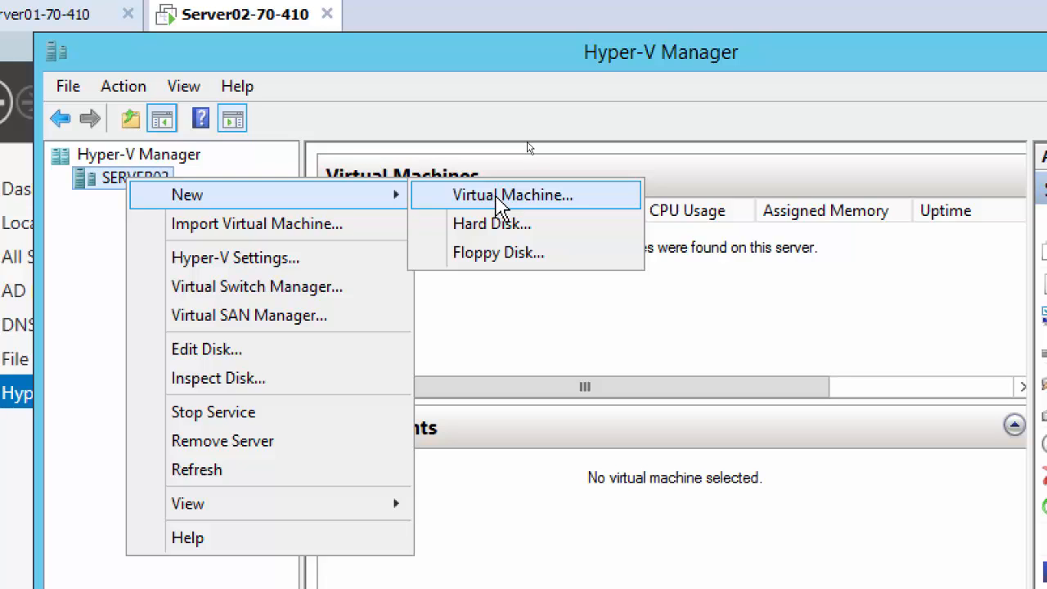
Step: Start a new Generation 2 virtual machine named Tor1 and advance to the Assign Memory page
click(502, 203)
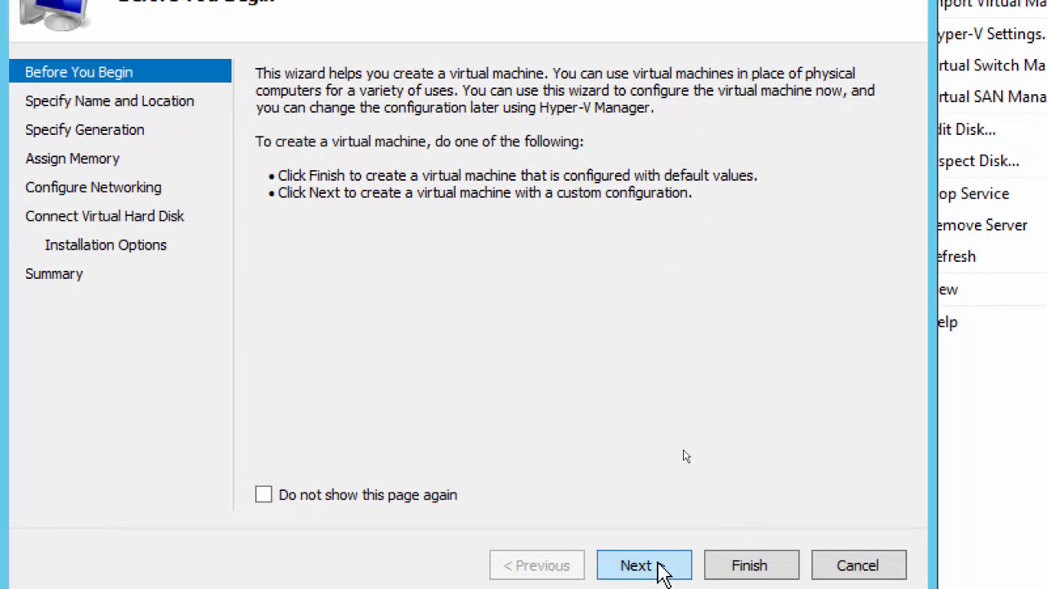
click(659, 567)
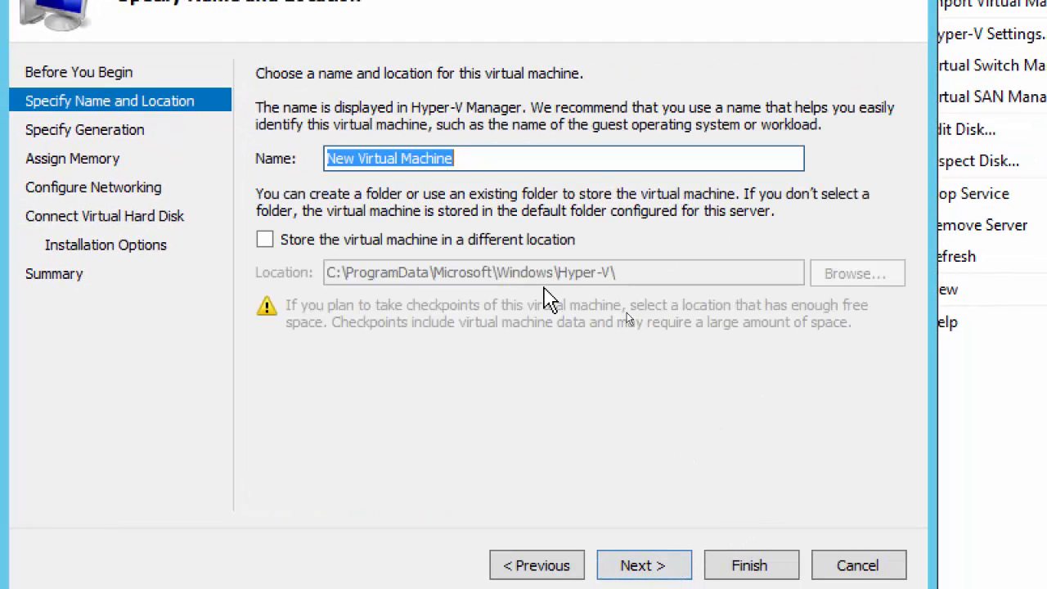
text(Tor 1)
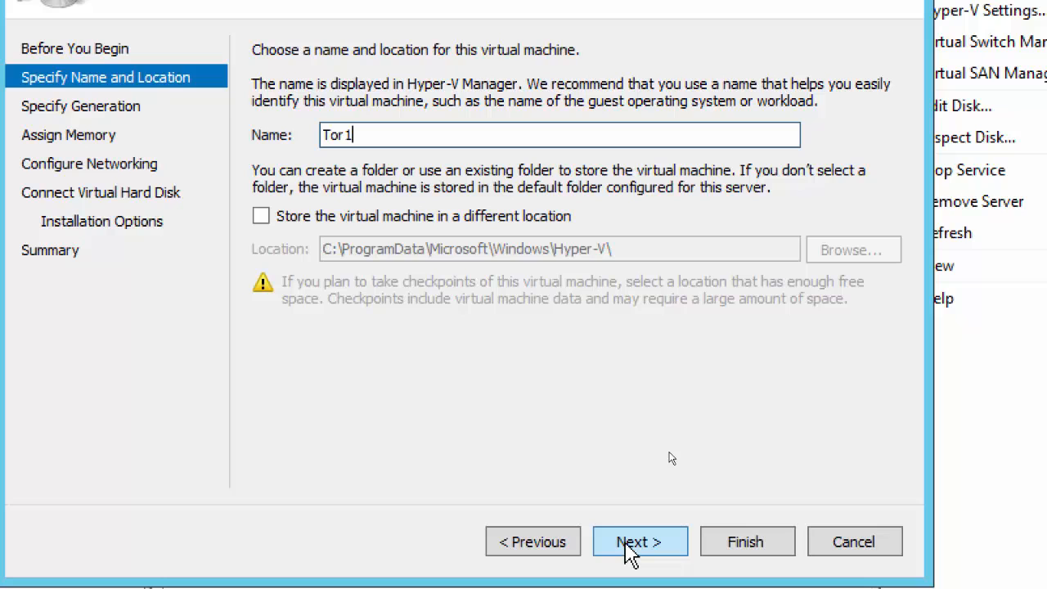
click(626, 545)
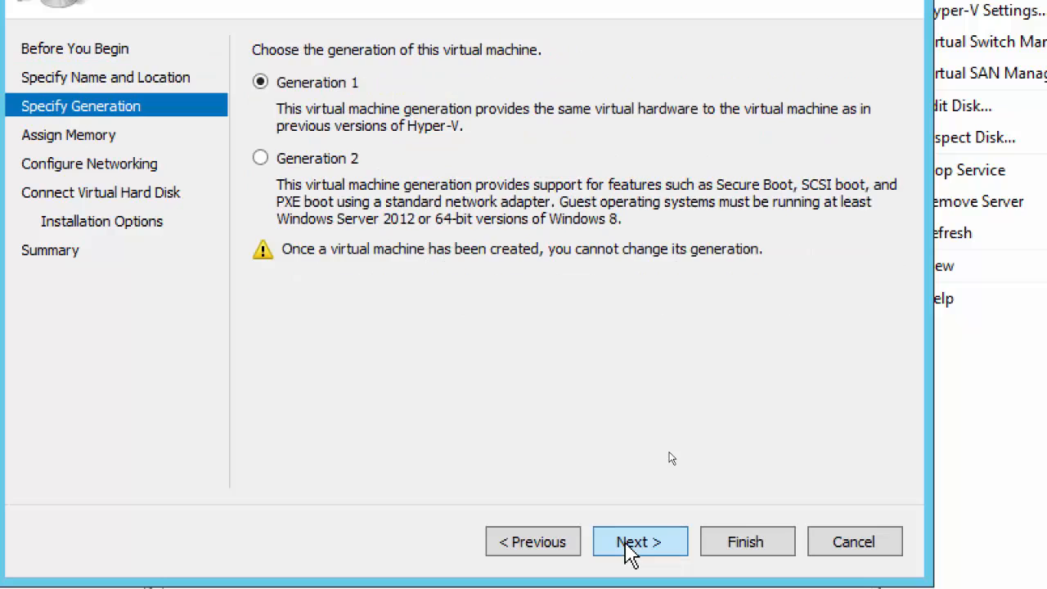
click(294, 163)
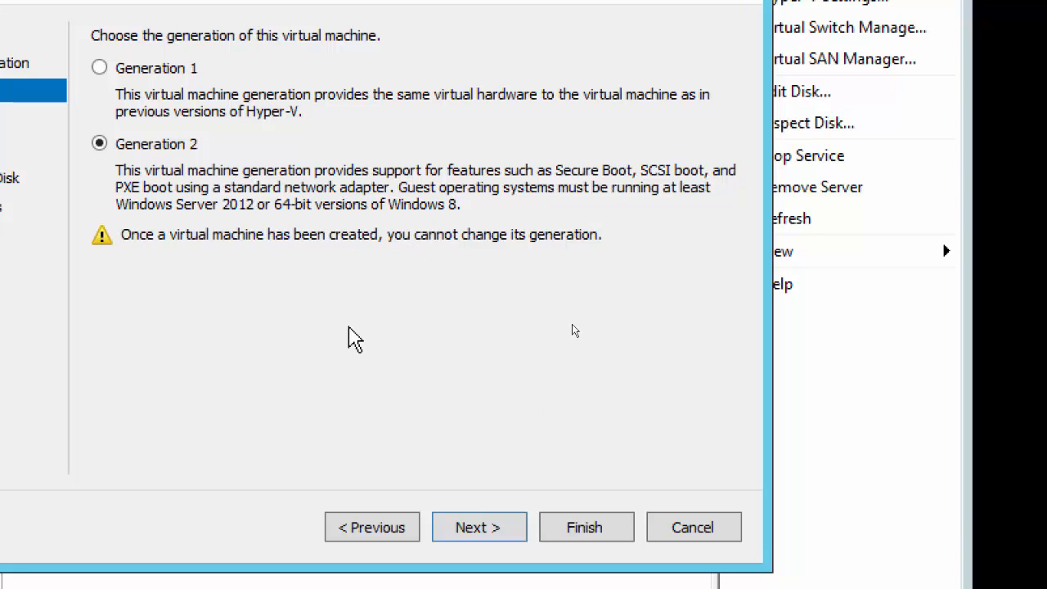
click(478, 528)
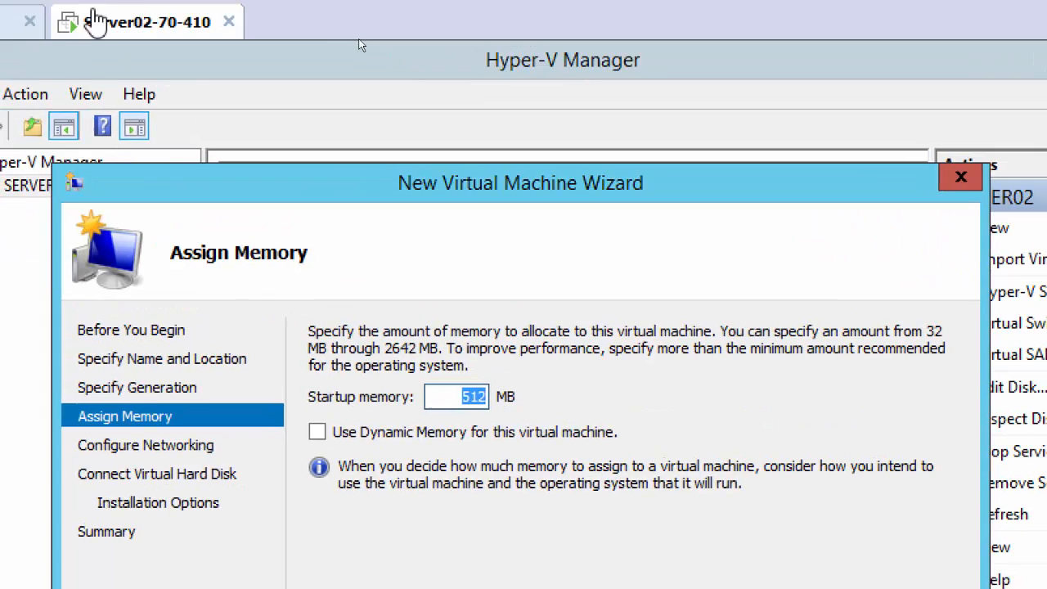
right_click(86, 18)
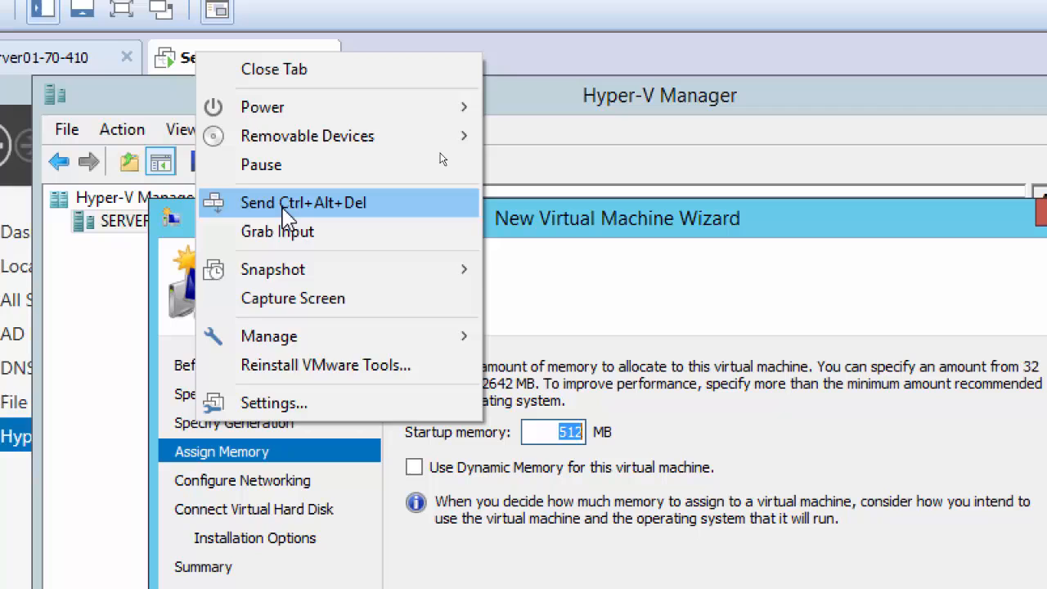
click(347, 404)
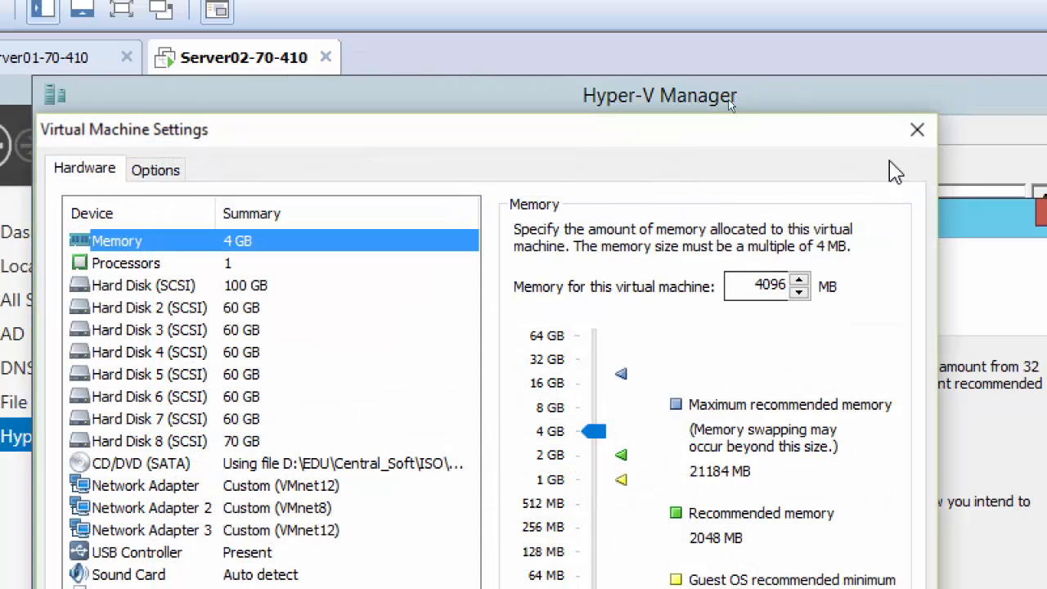
click(918, 131)
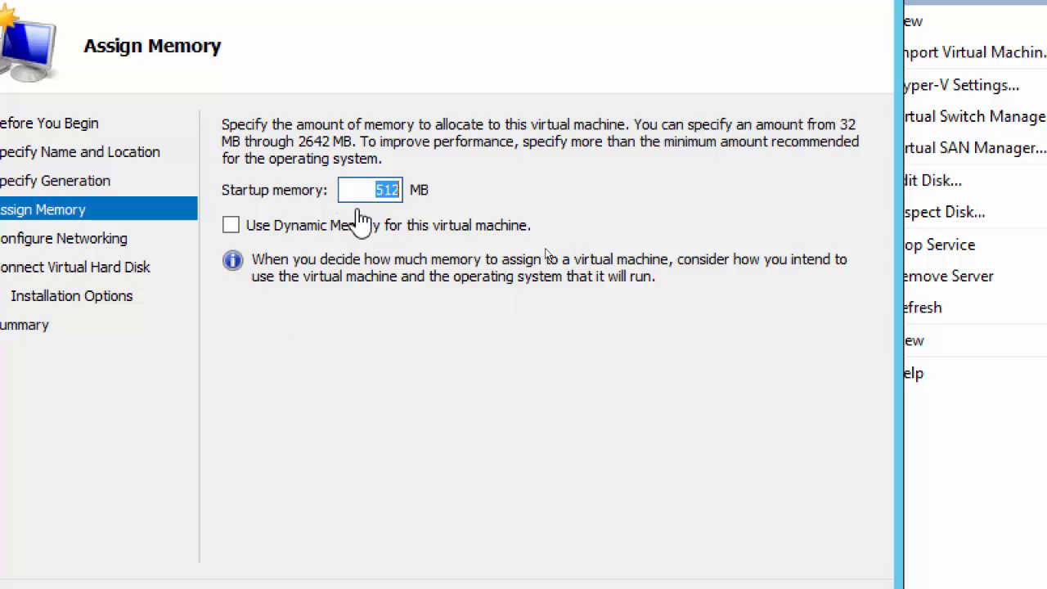
Step: Enable Dynamic Memory with 512 MB startup memory for Tor1 and continue to networking
click(230, 226)
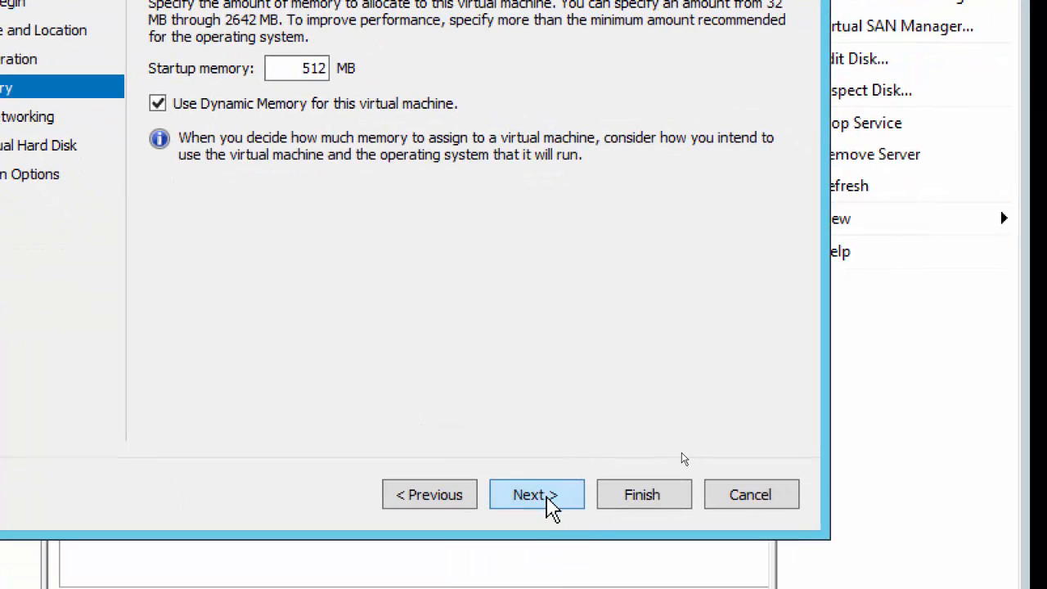
click(550, 504)
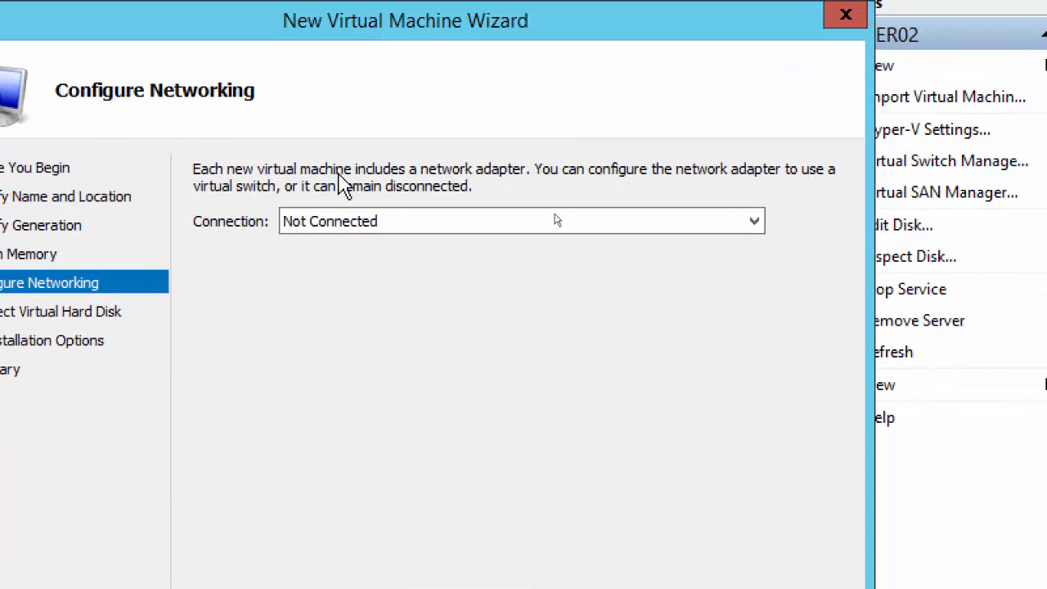
Step: Attach Tor1 to Toronto Virtual Switch, keep the default 127 GB Tor1.vhdx, install the OS later, and finish
click(551, 229)
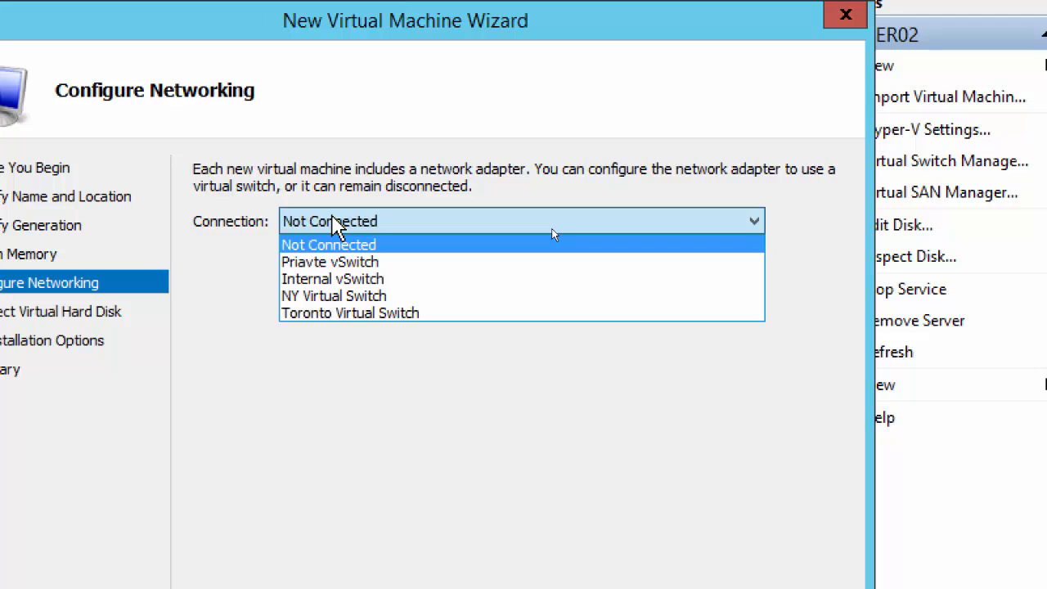
click(373, 312)
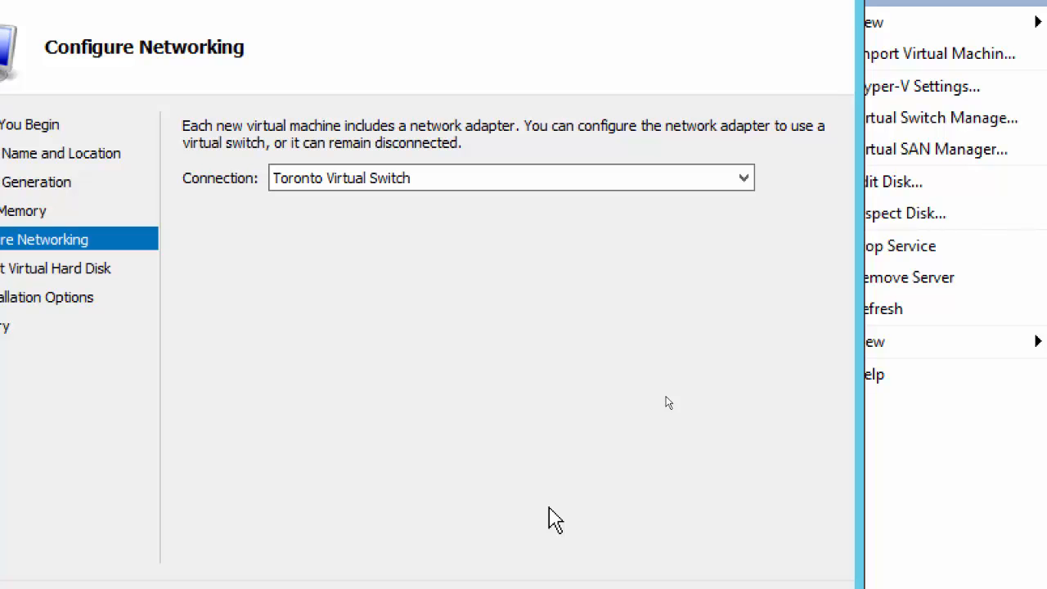
click(558, 513)
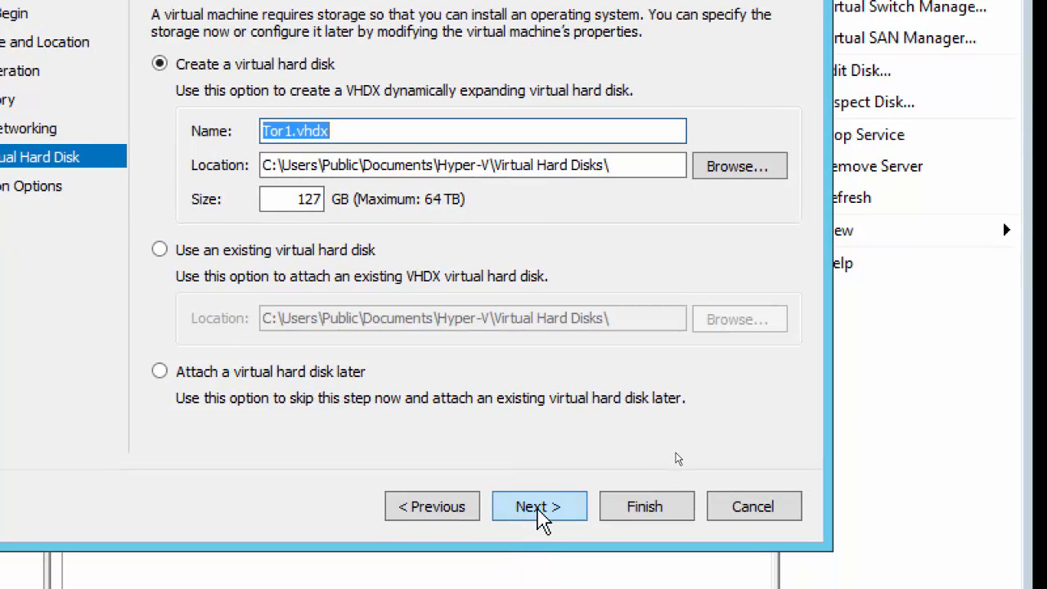
click(536, 513)
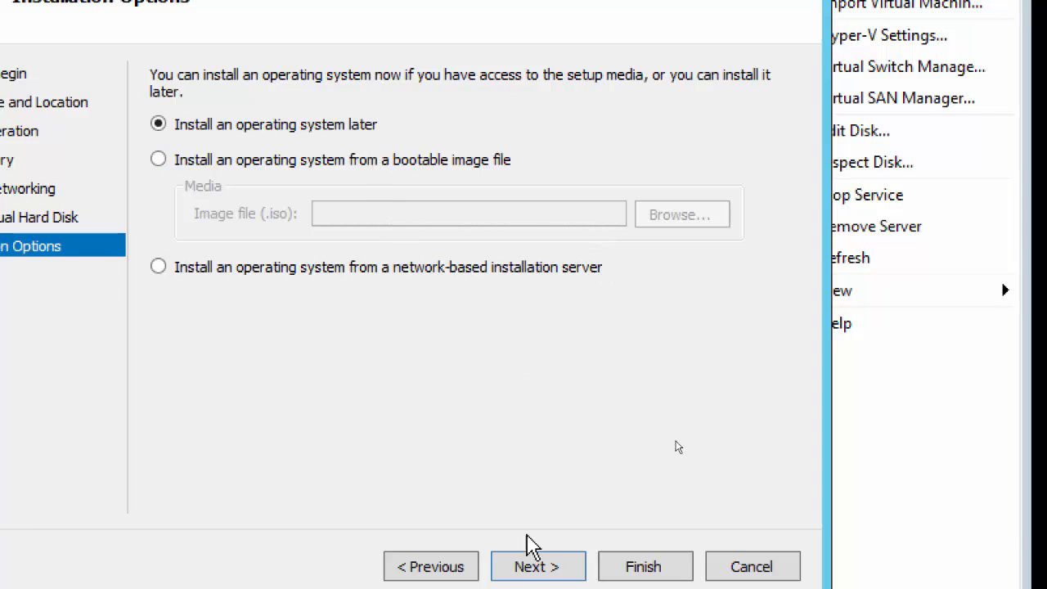
click(545, 569)
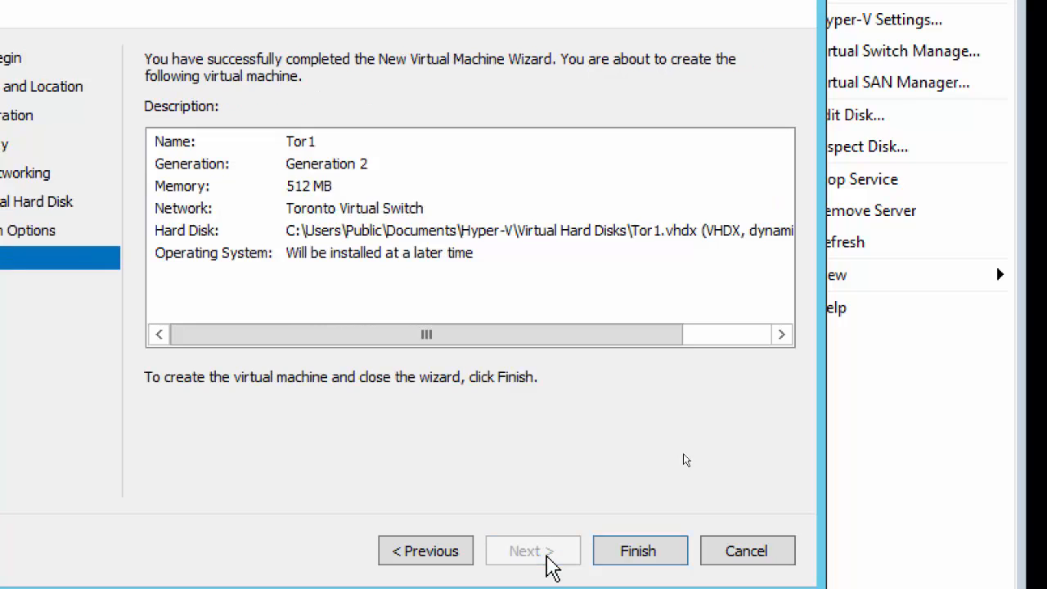
click(654, 563)
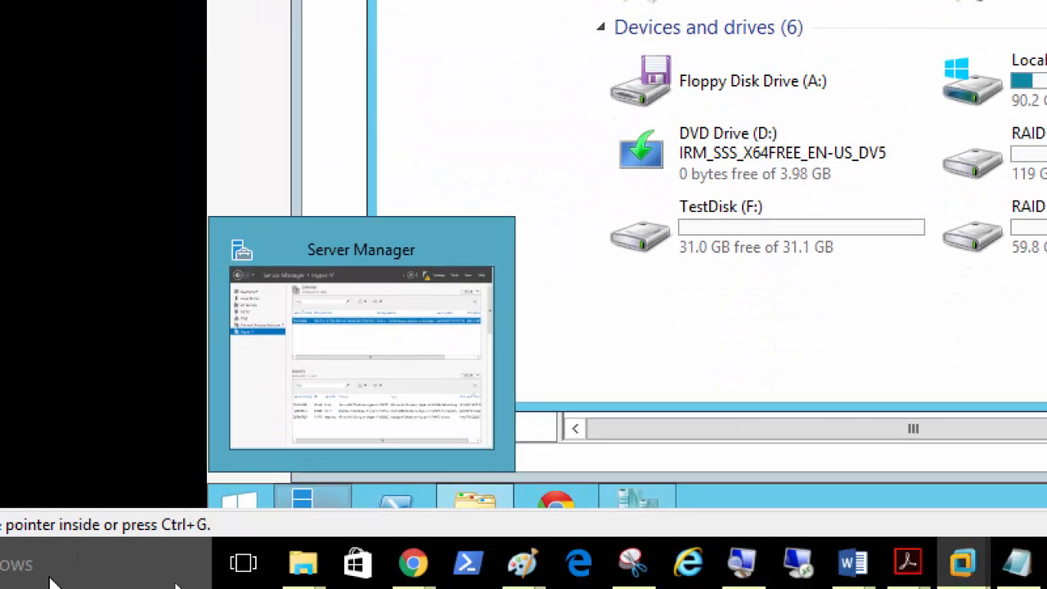
Step: Open a new File Explorer window on This PC to check the drives, then close it
right_click(300, 566)
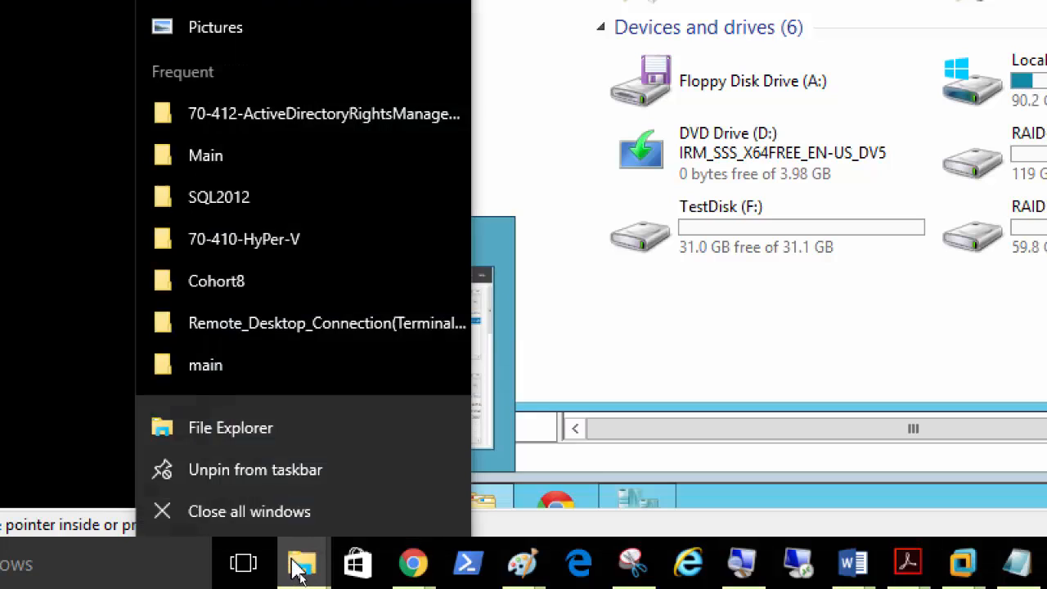
click(278, 422)
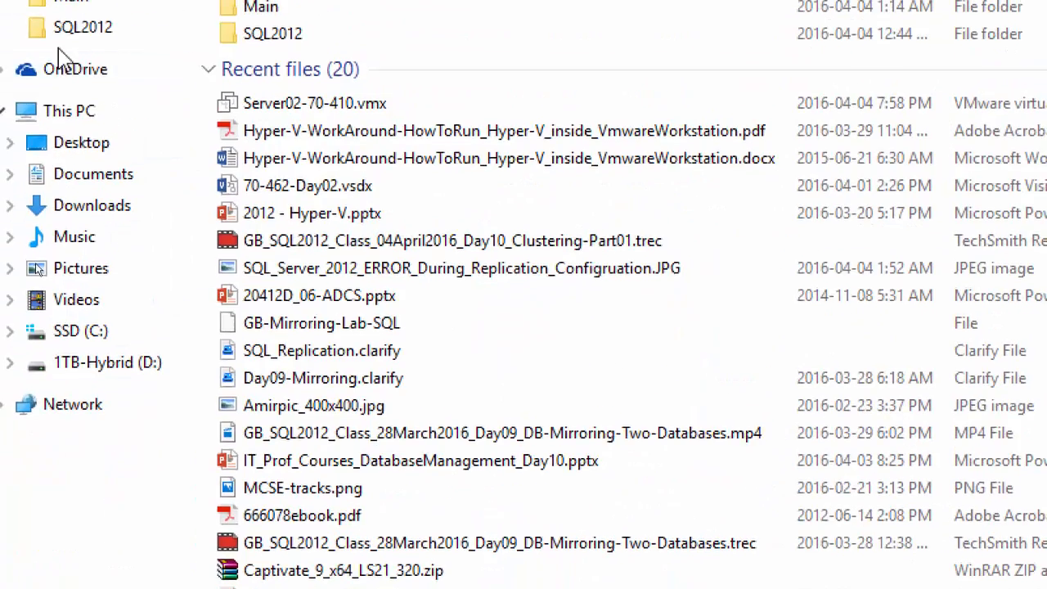
click(54, 113)
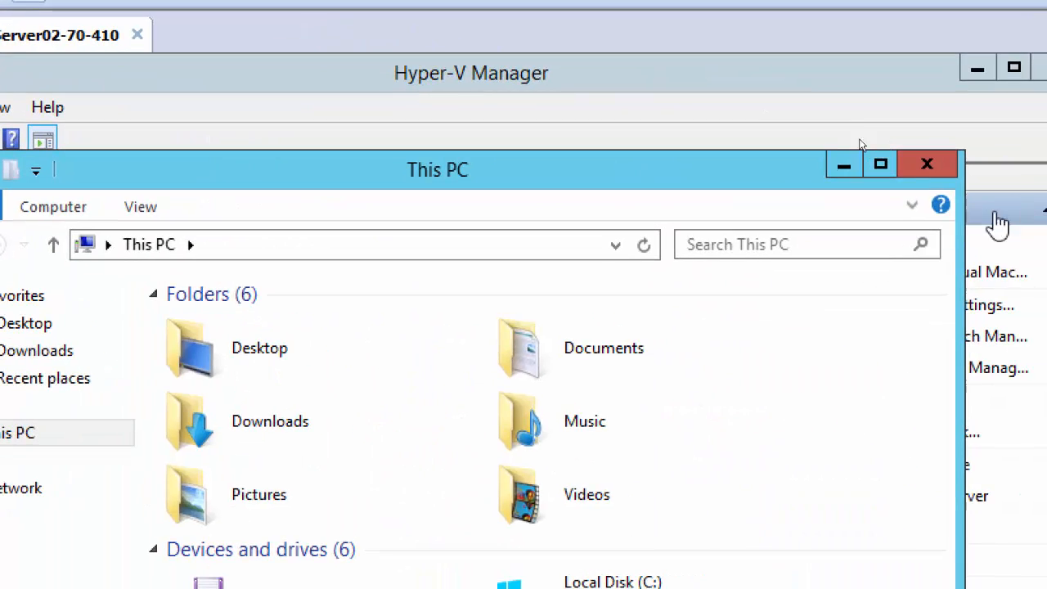
click(923, 166)
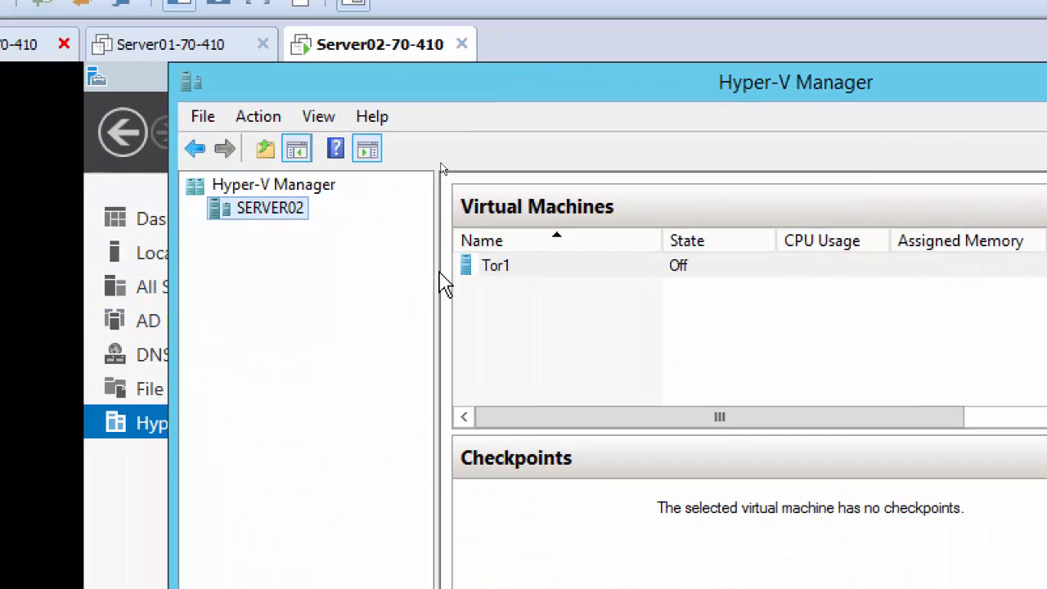
Step: Start a new Generation 2 virtual machine named Tor2 on SERVER02
right_click(285, 216)
mouse_move(360, 232)
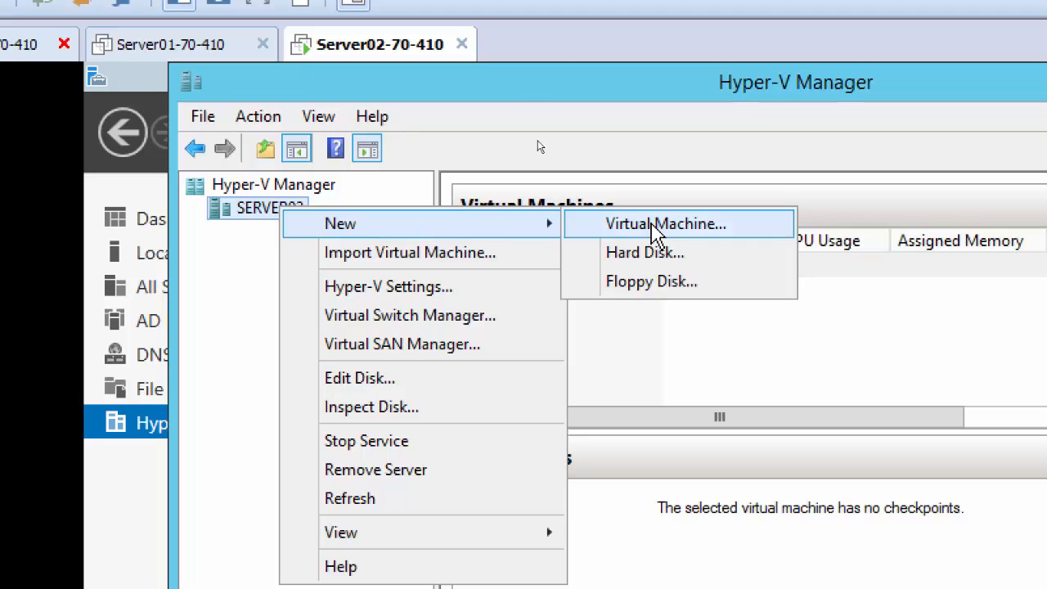
click(623, 225)
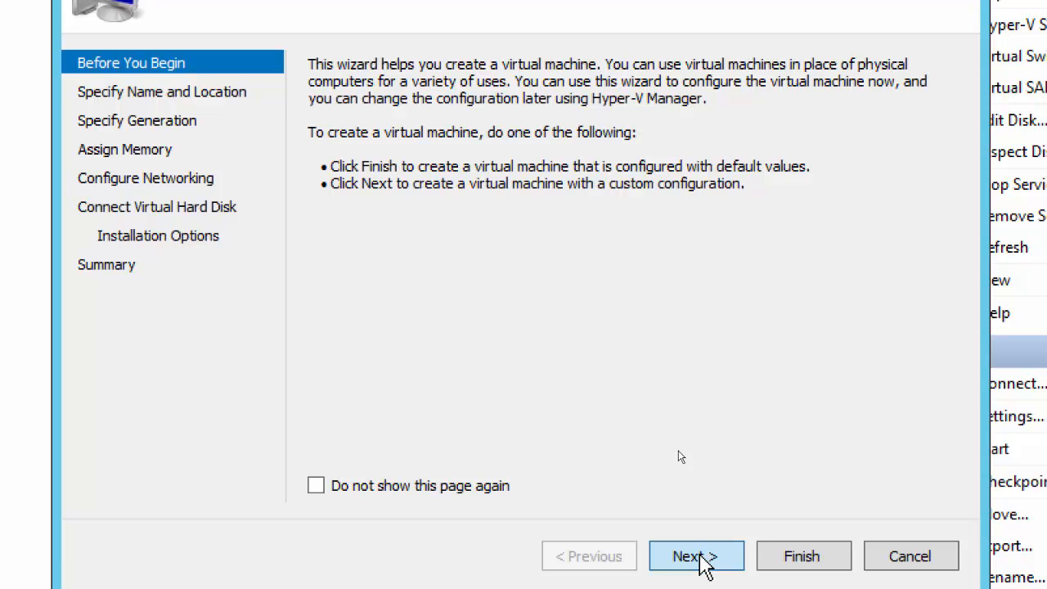
click(701, 556)
text(Tor2)
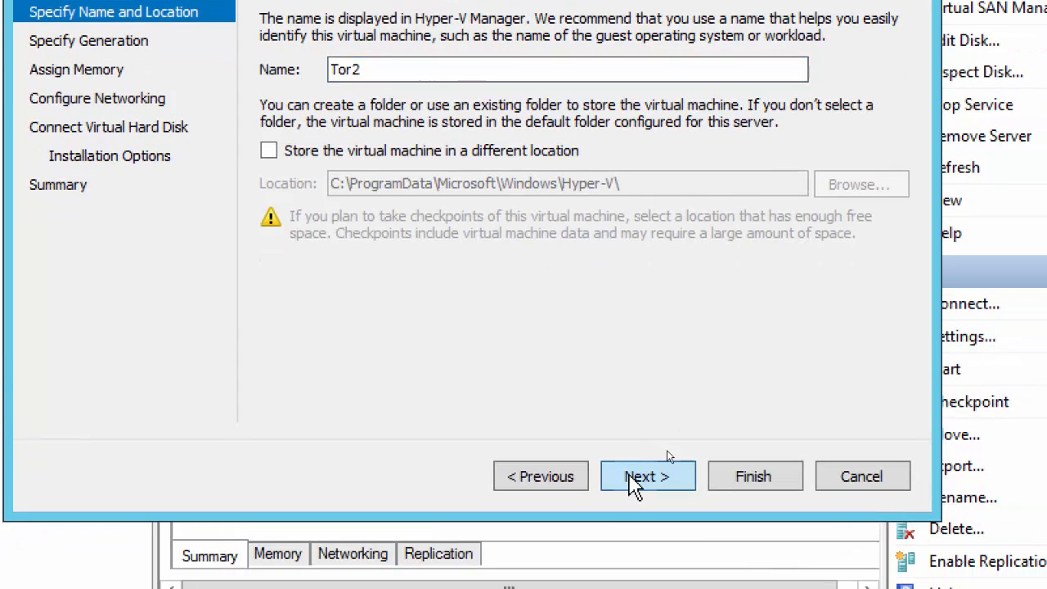
click(691, 556)
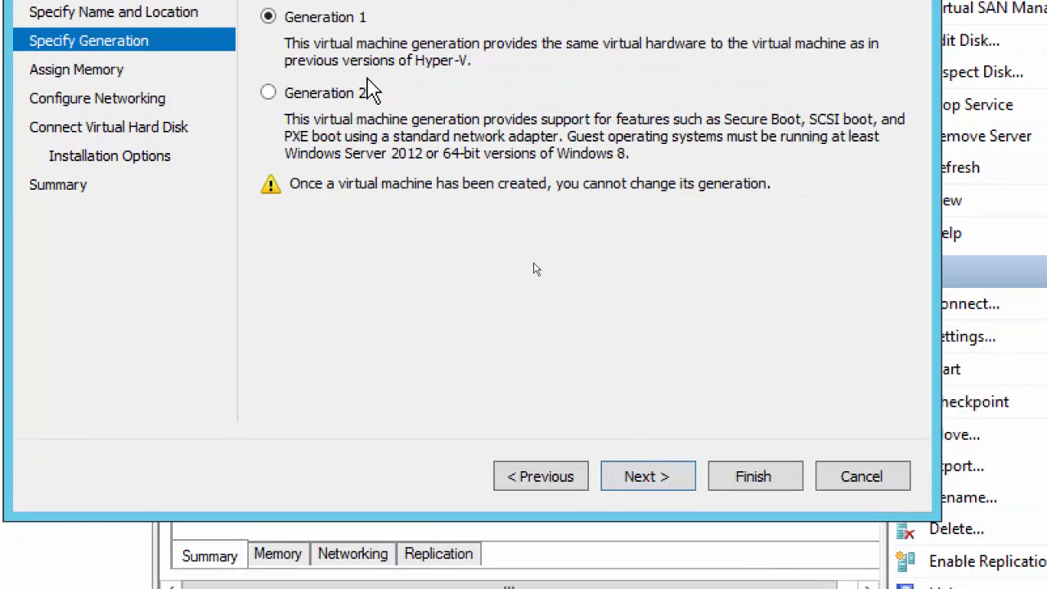
click(345, 96)
click(659, 483)
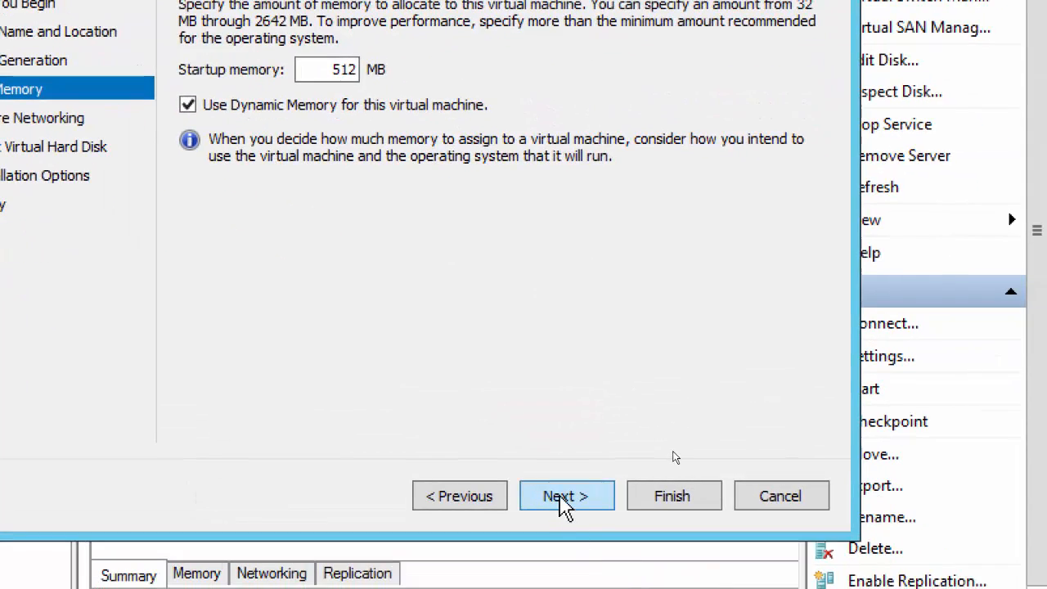
Step: Keep the memory settings, connect Tor2 to Toronto Virtual Switch, accept Tor2.vhdx, and finish
click(565, 499)
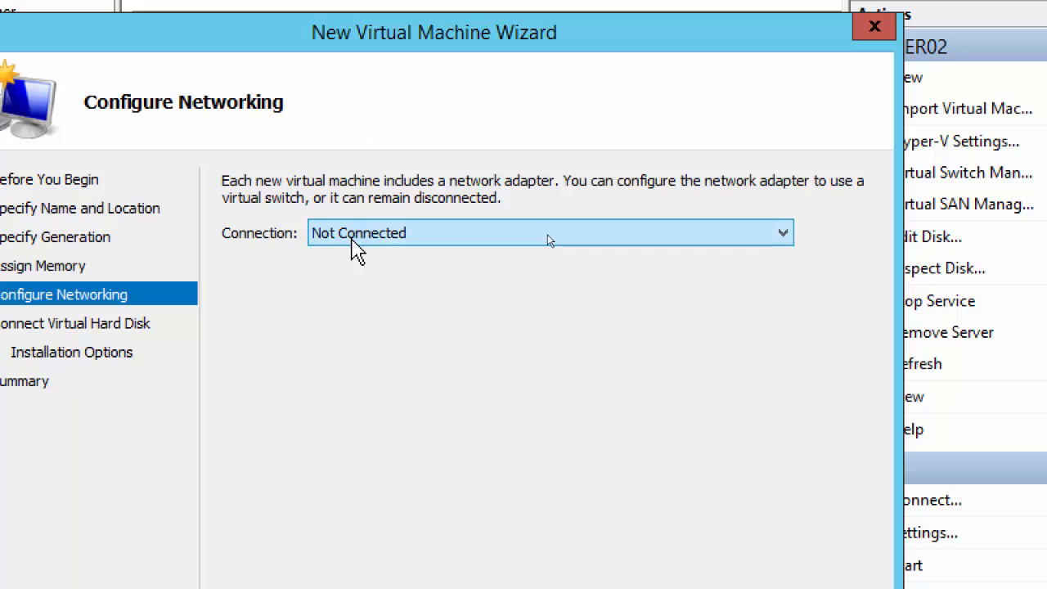
click(309, 59)
click(335, 211)
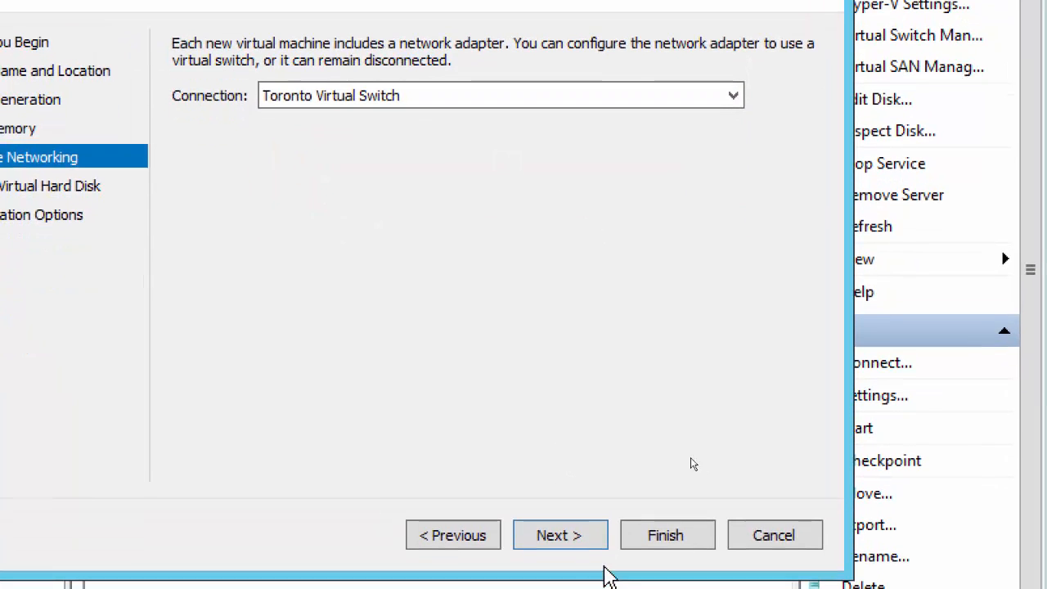
click(584, 554)
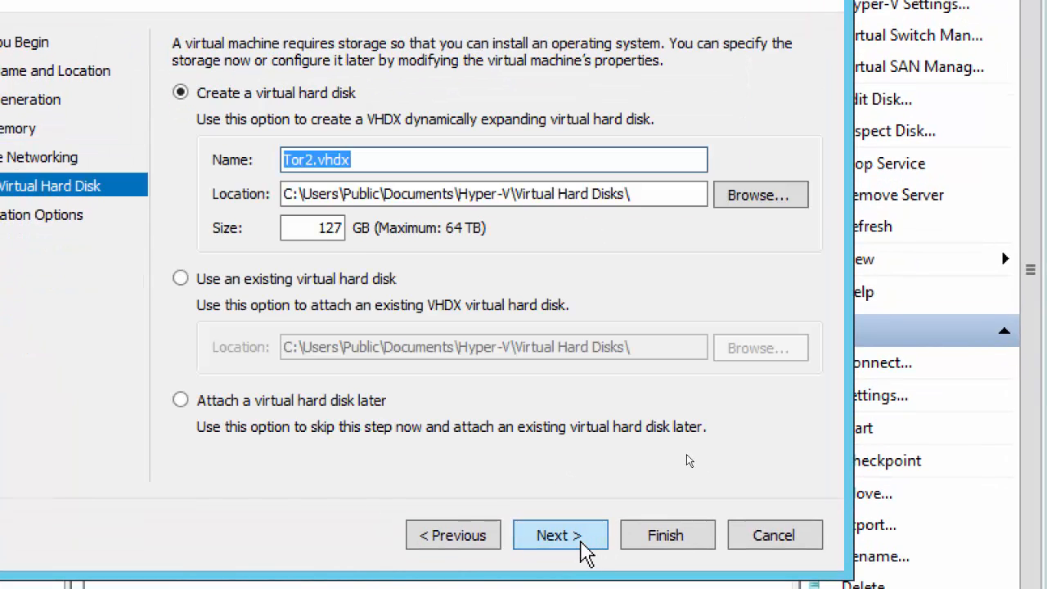
click(586, 553)
click(586, 553)
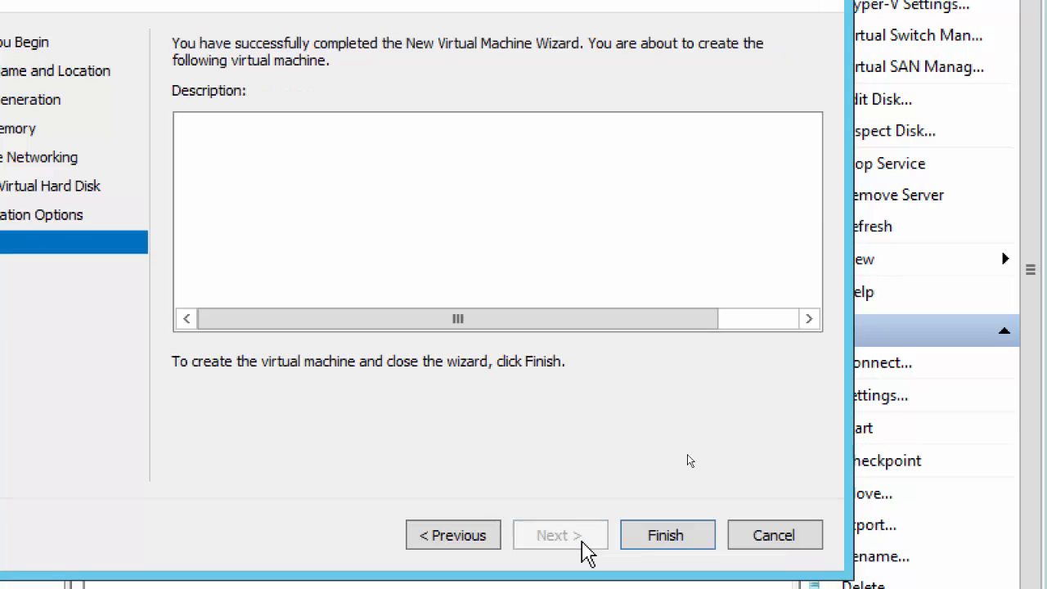
click(664, 537)
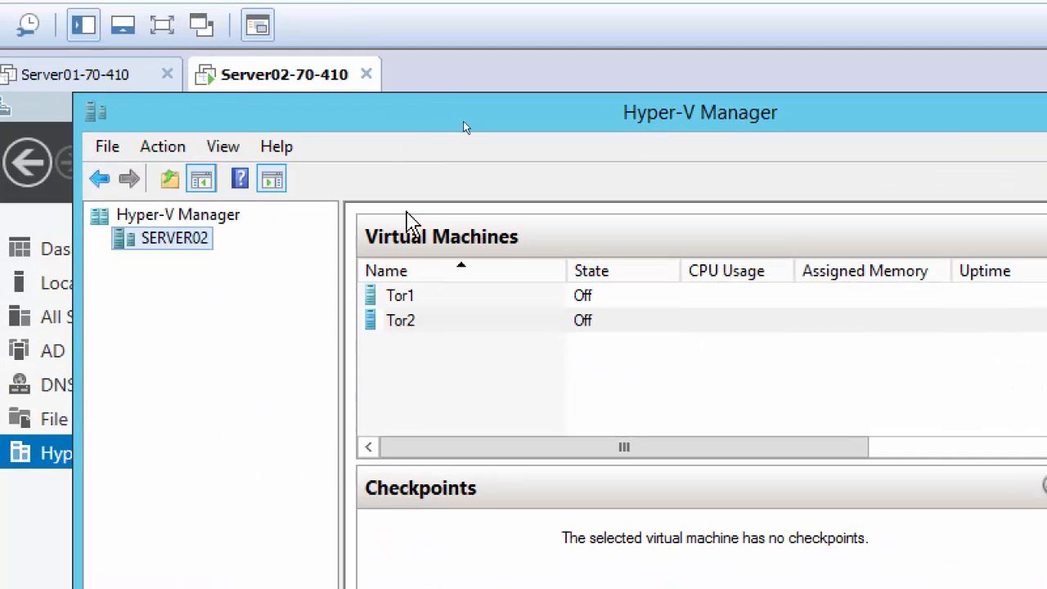
Step: Start a new Generation 2 virtual machine named Tor3 on SERVER02
right_click(208, 254)
mouse_move(378, 266)
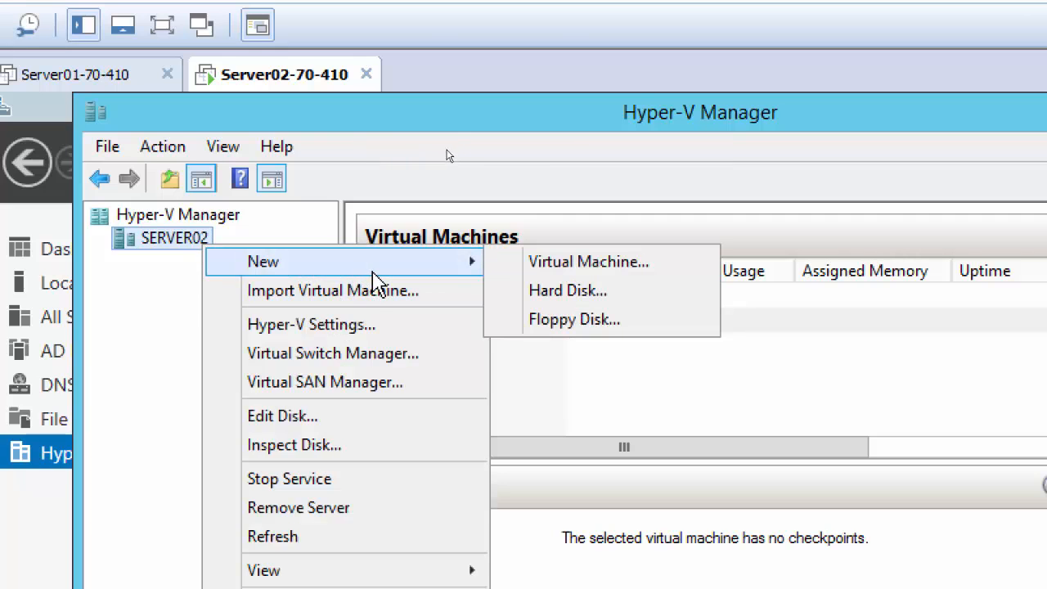
click(609, 263)
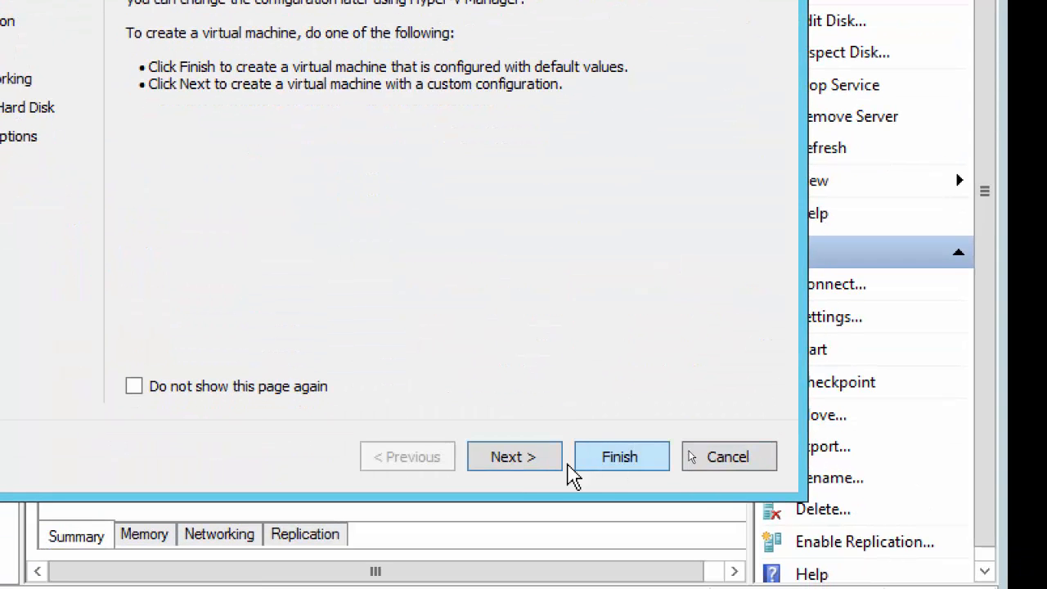
click(527, 460)
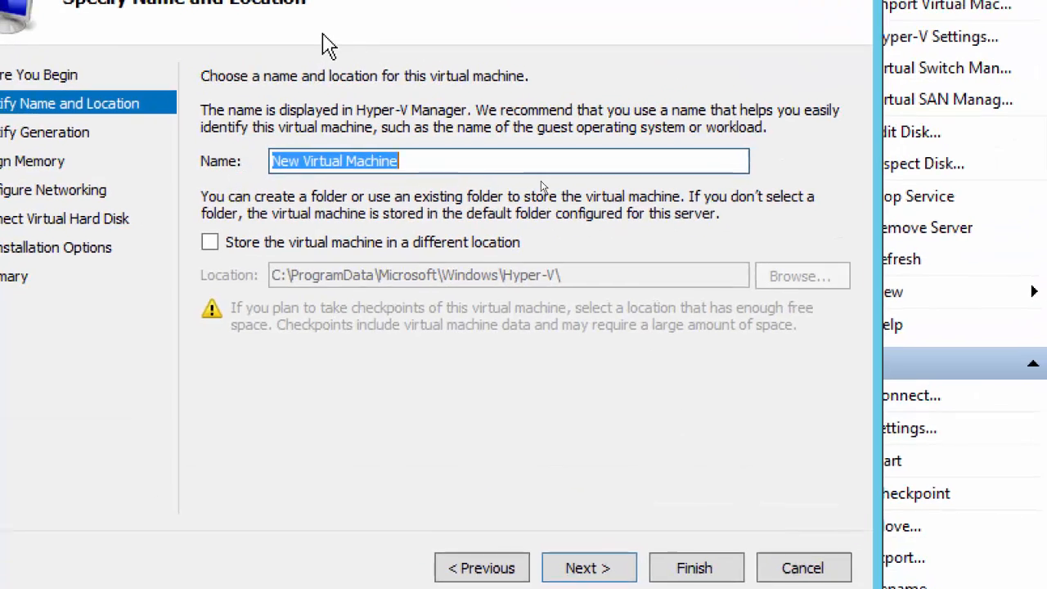
text(Tor)
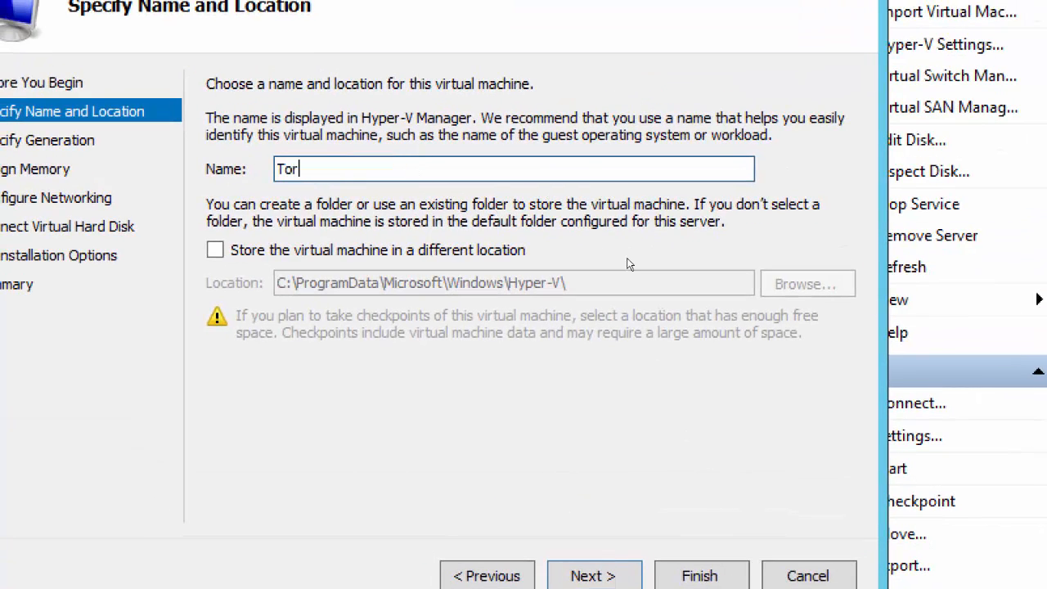
text(3)
click(595, 578)
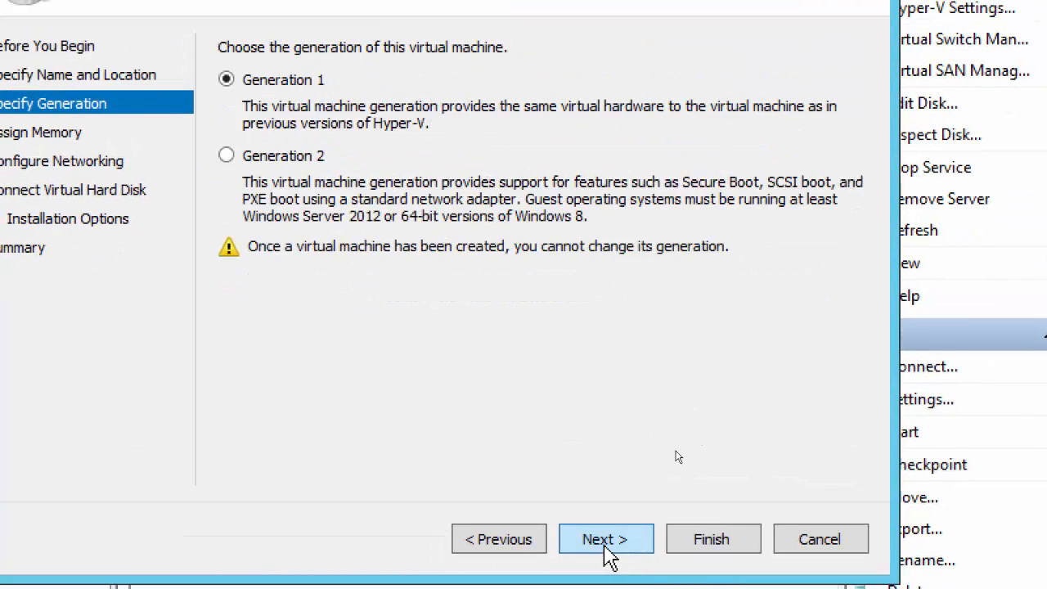
click(293, 158)
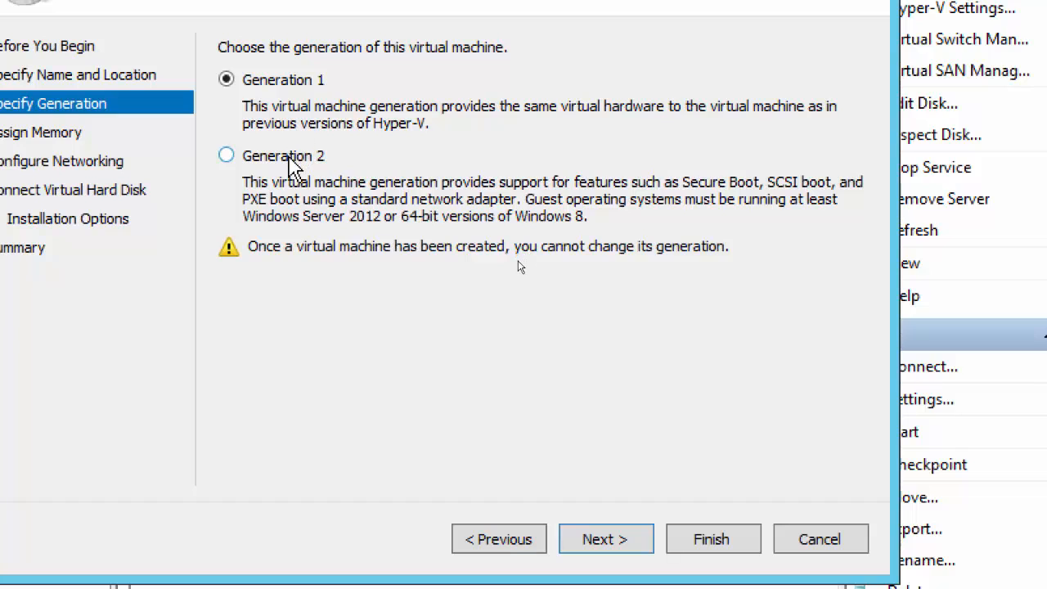
click(606, 542)
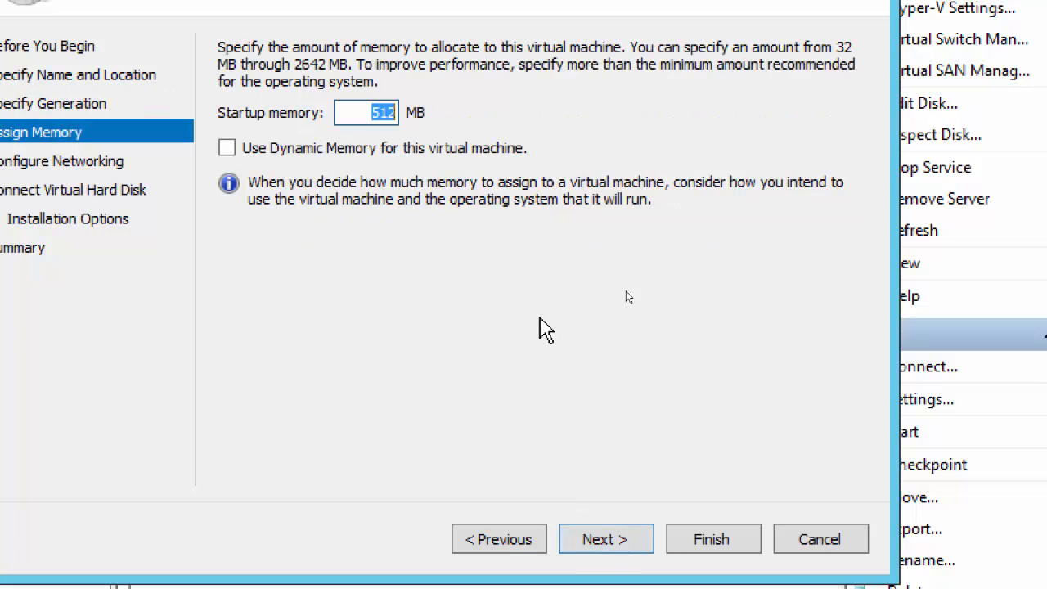
Step: Enable dynamic memory, connect Tor3 to Toronto Virtual Switch, keep Tor3.vhdx, and finish
click(226, 148)
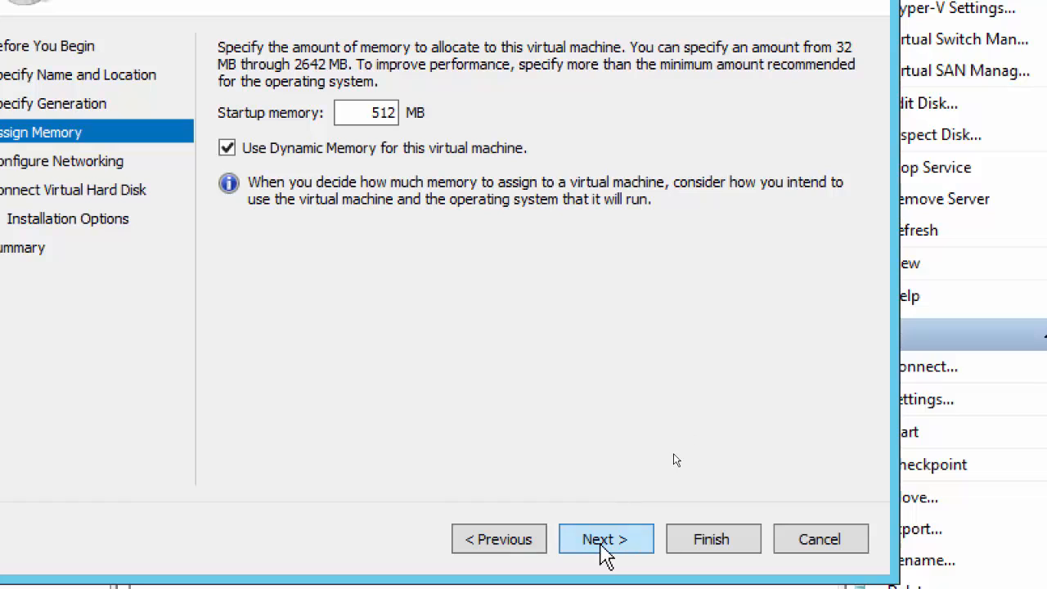
click(606, 555)
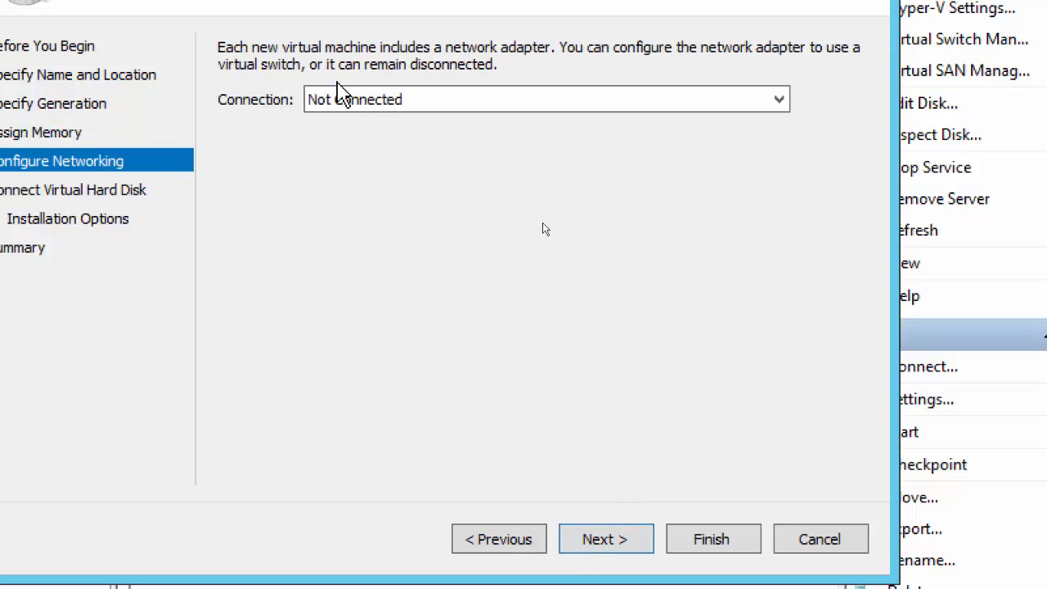
click(340, 99)
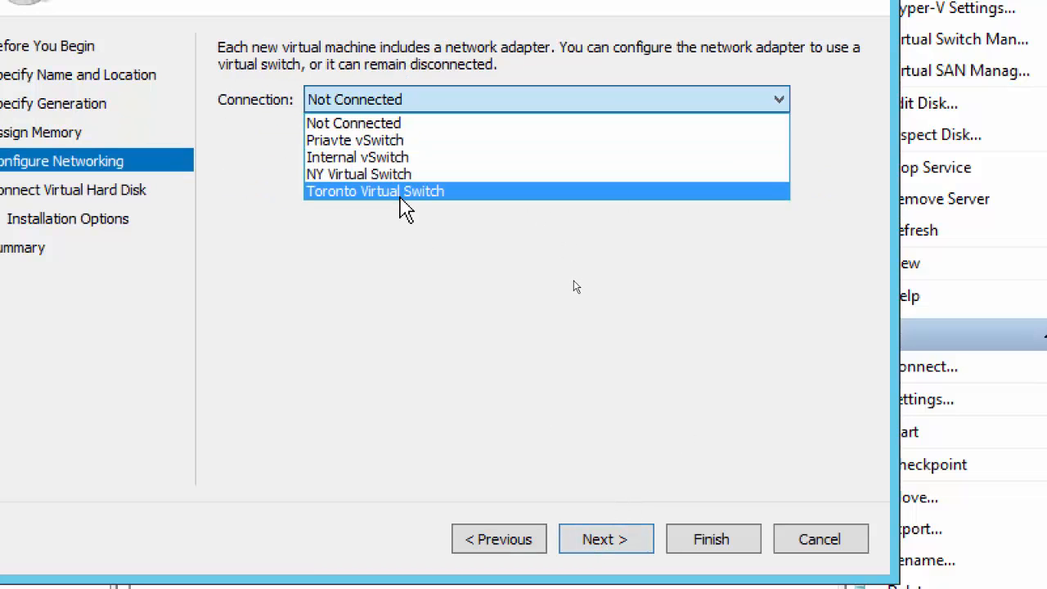
click(401, 193)
click(602, 542)
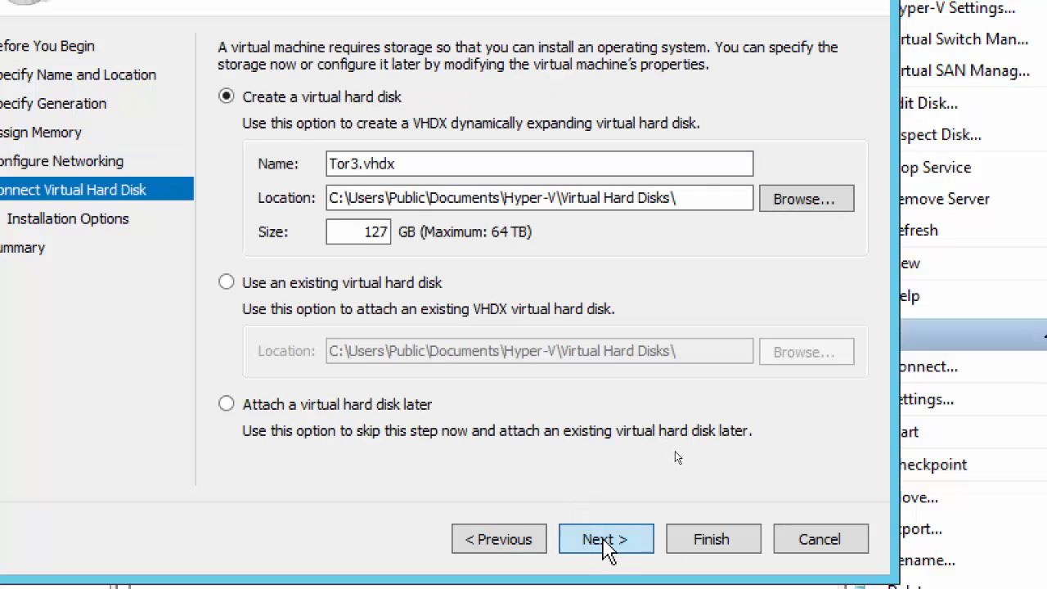
click(605, 541)
click(606, 542)
click(669, 540)
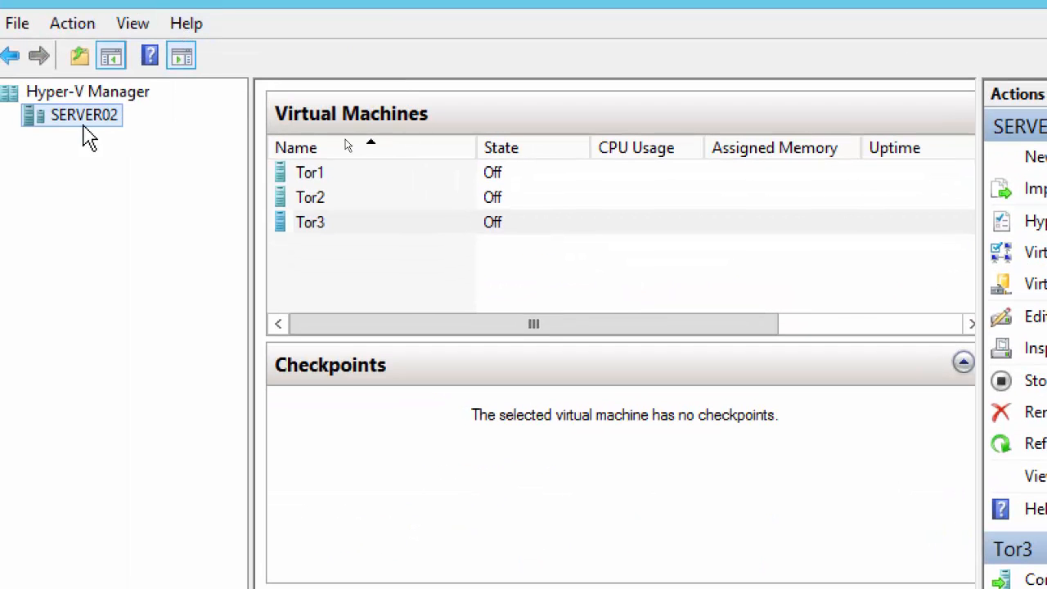
Step: Start a new virtual machine named NY1, keeping the default generation
right_click(87, 130)
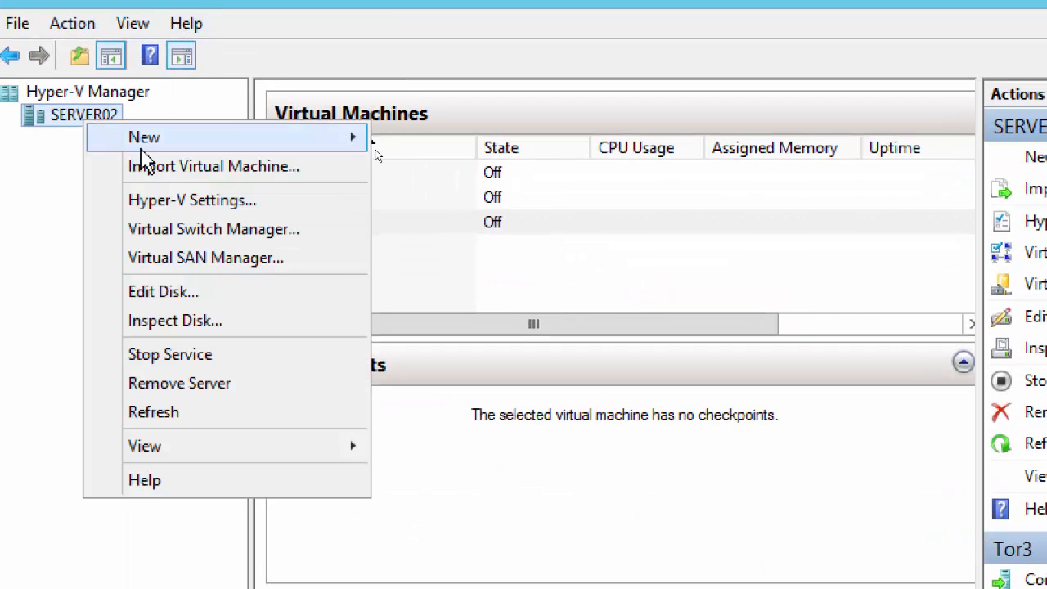
mouse_move(352, 137)
click(523, 148)
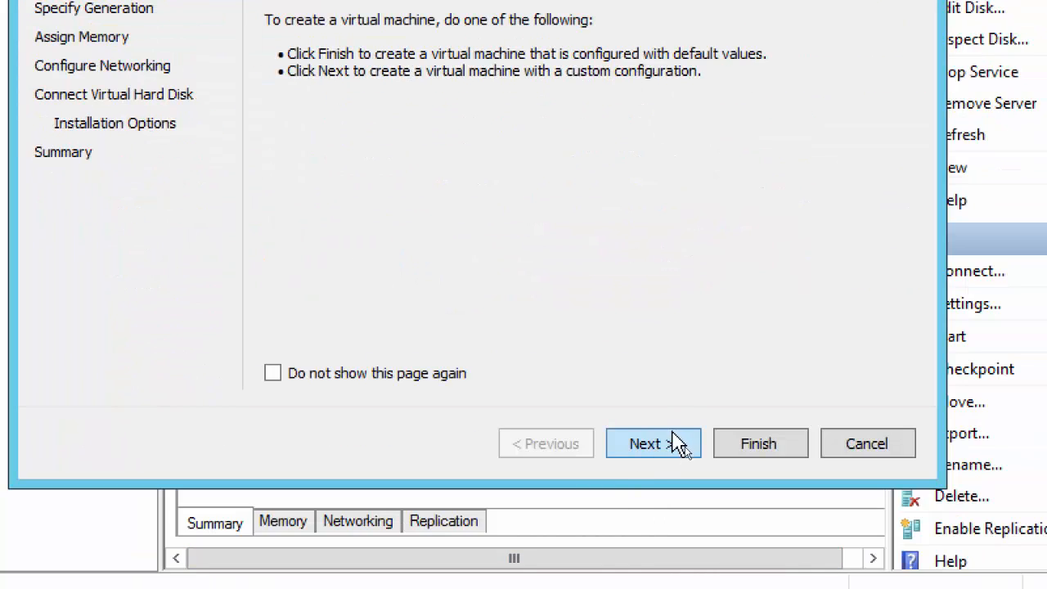
click(622, 444)
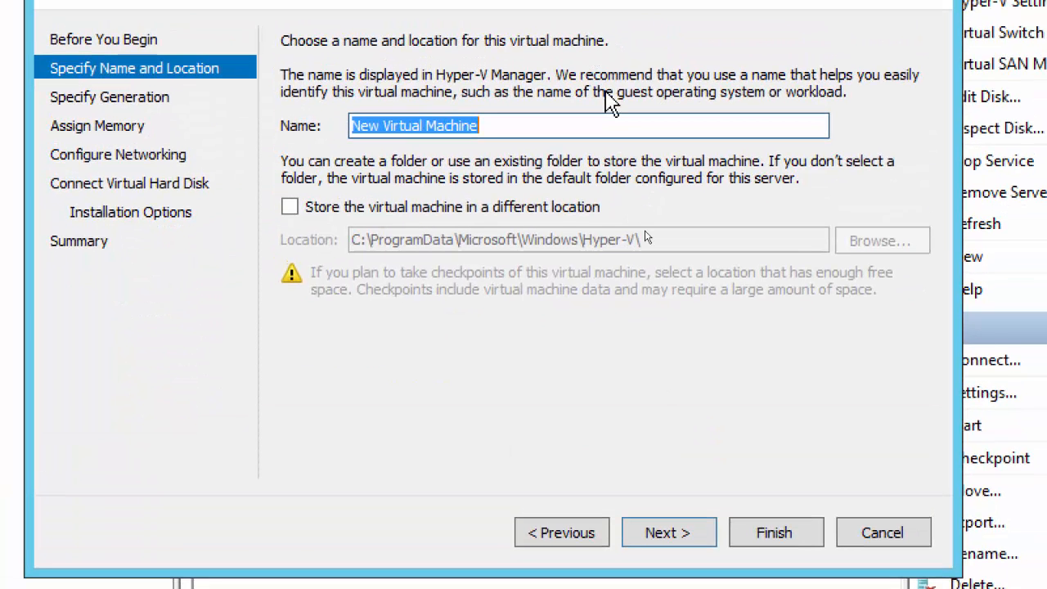
text(NY1)
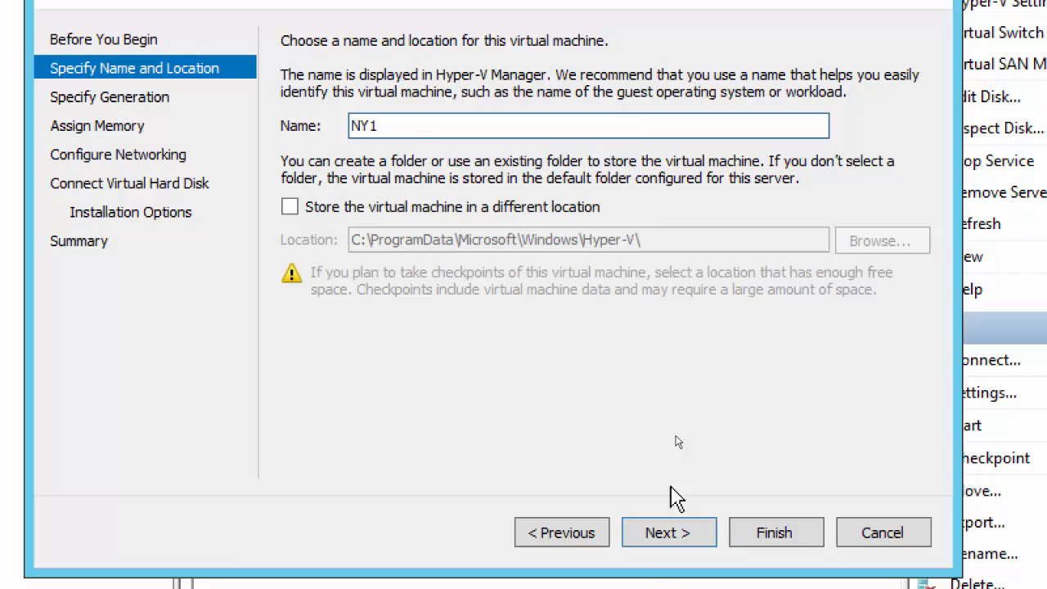
click(667, 536)
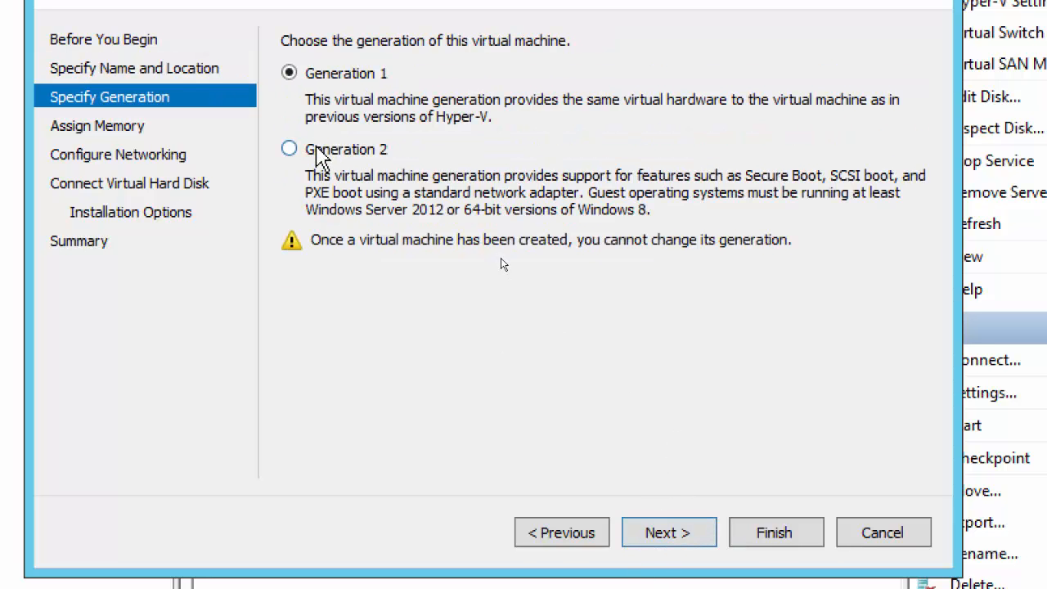
click(662, 540)
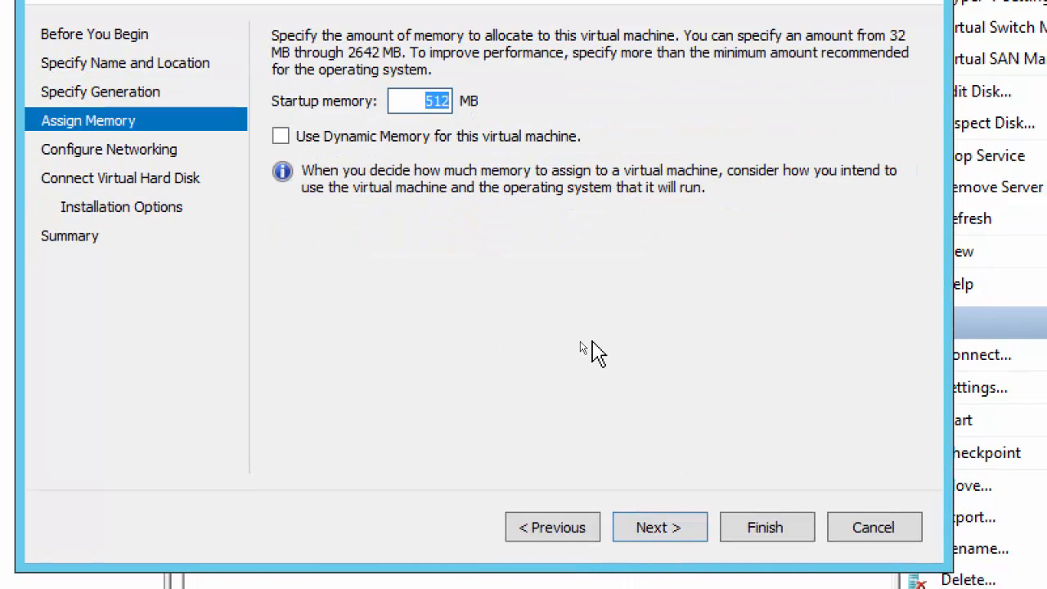
Step: Enable dynamic memory, connect NY1 to NY Virtual Switch, keep the default disk, and finish
click(281, 136)
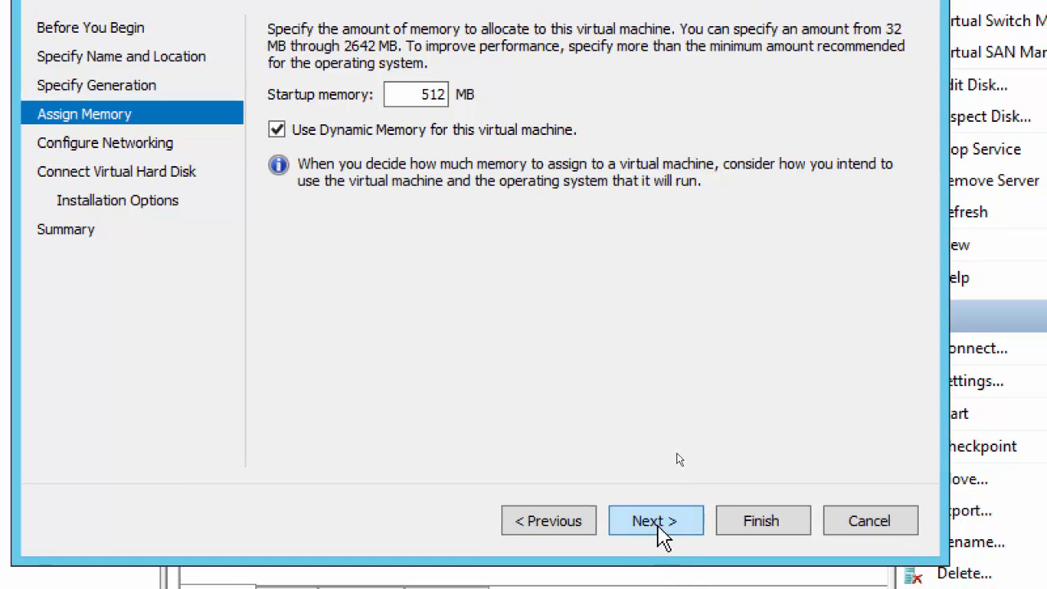
click(663, 532)
click(455, 81)
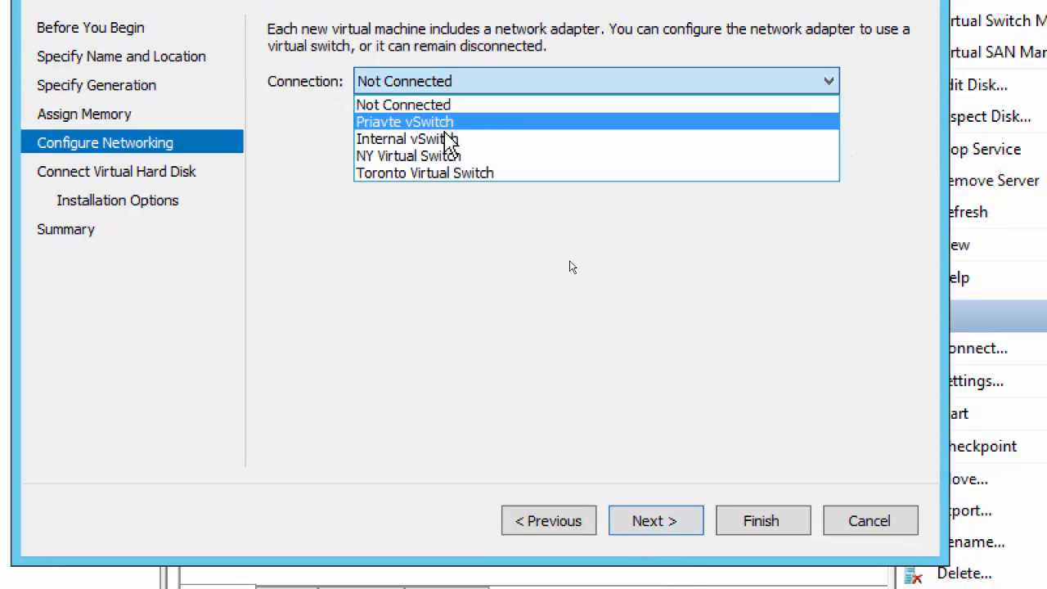
click(448, 157)
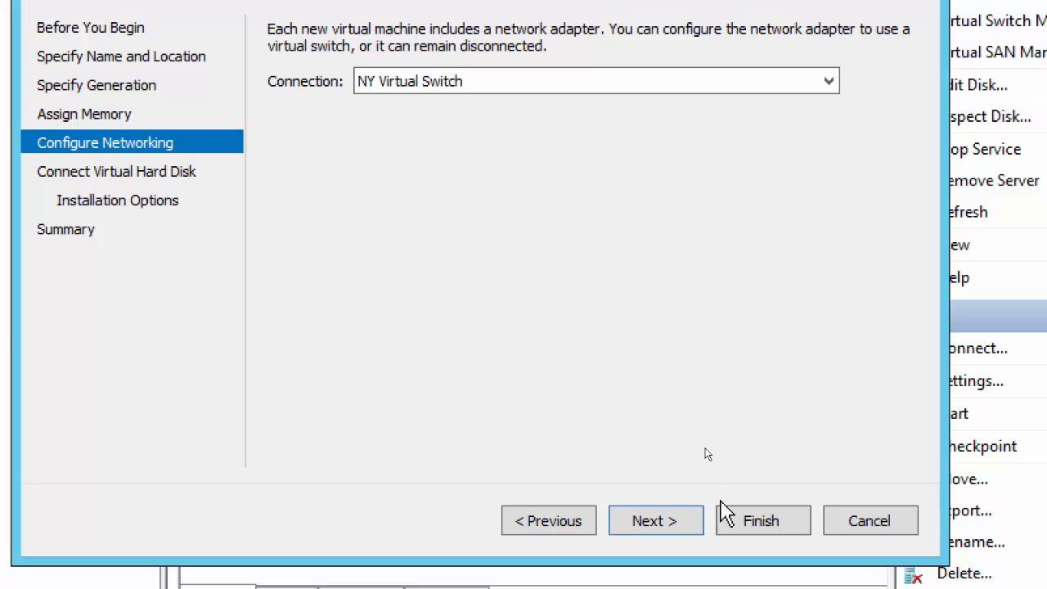
click(662, 532)
click(663, 532)
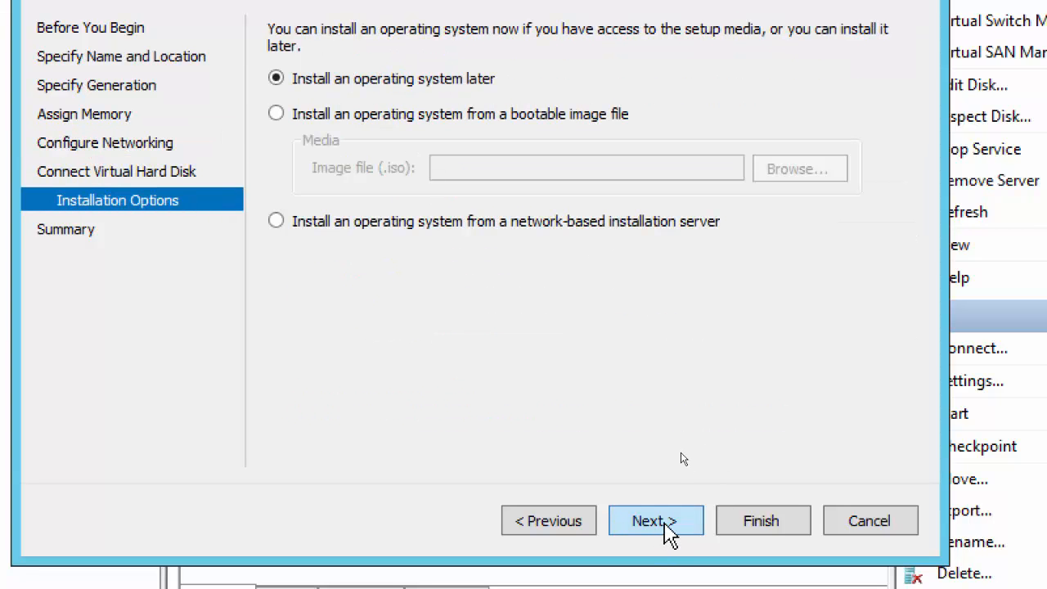
click(669, 532)
click(756, 528)
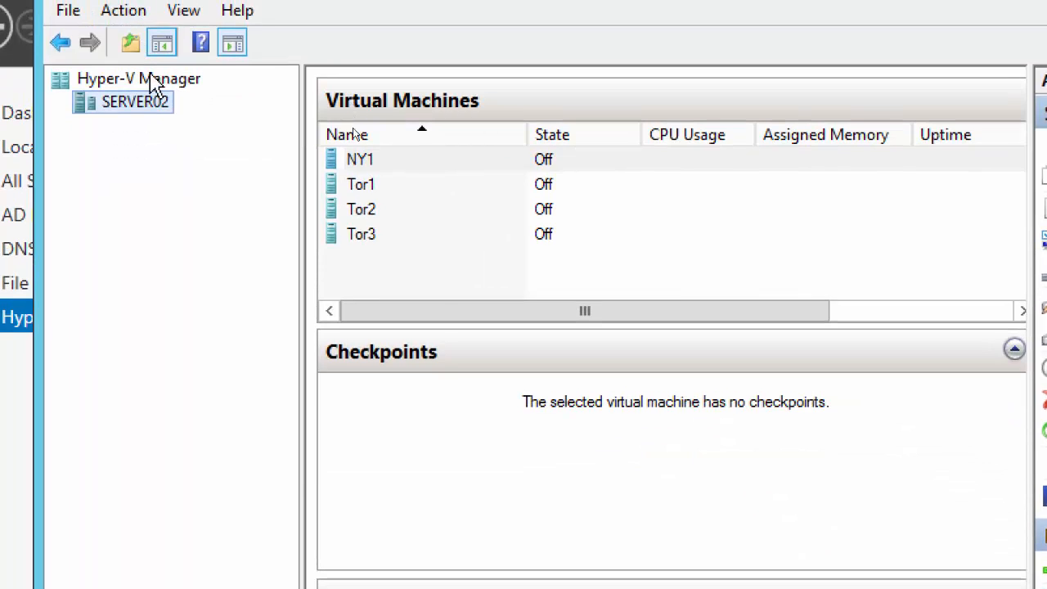
Step: Start a new Generation 2 virtual machine named NY2 on SERVER02
right_click(152, 105)
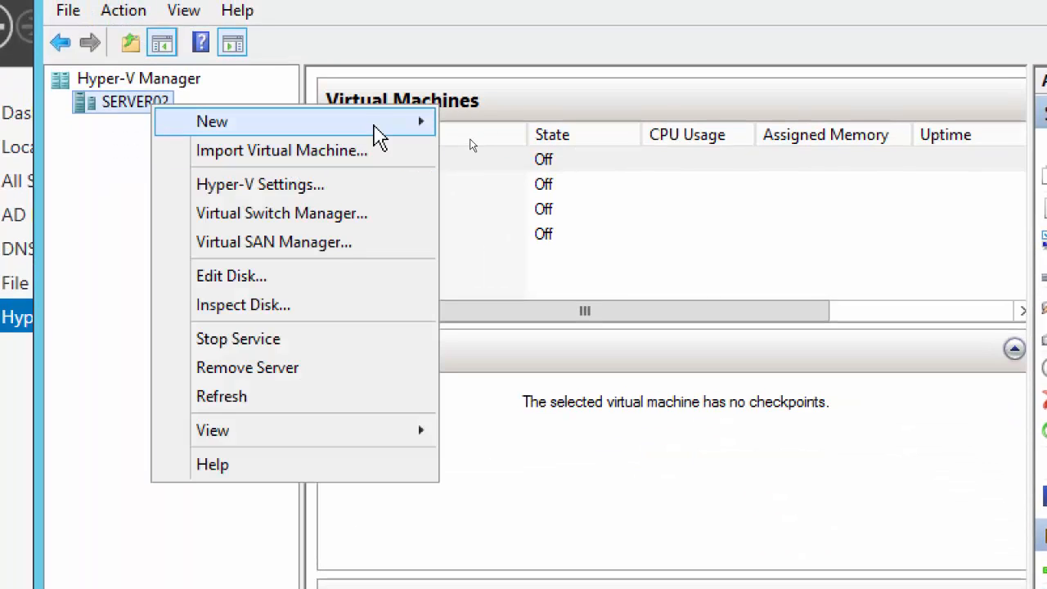
mouse_move(381, 128)
click(553, 131)
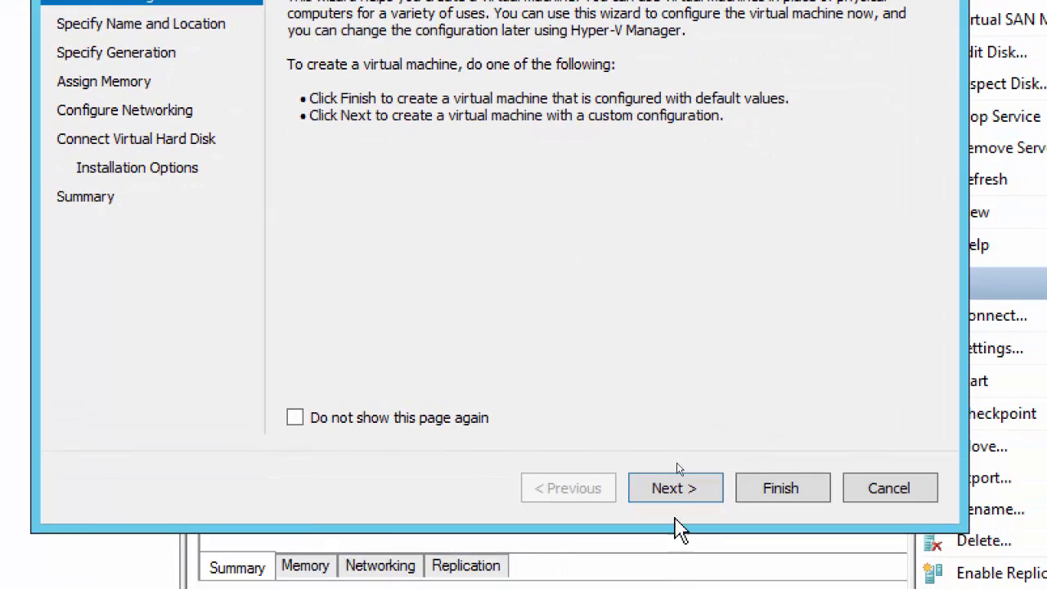
click(724, 585)
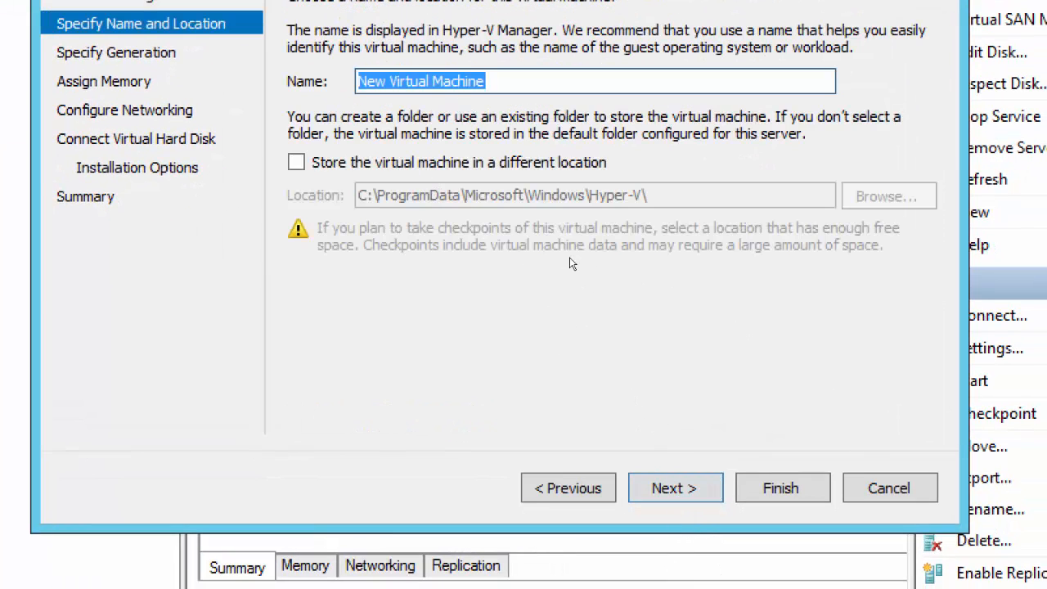
text(NY2)
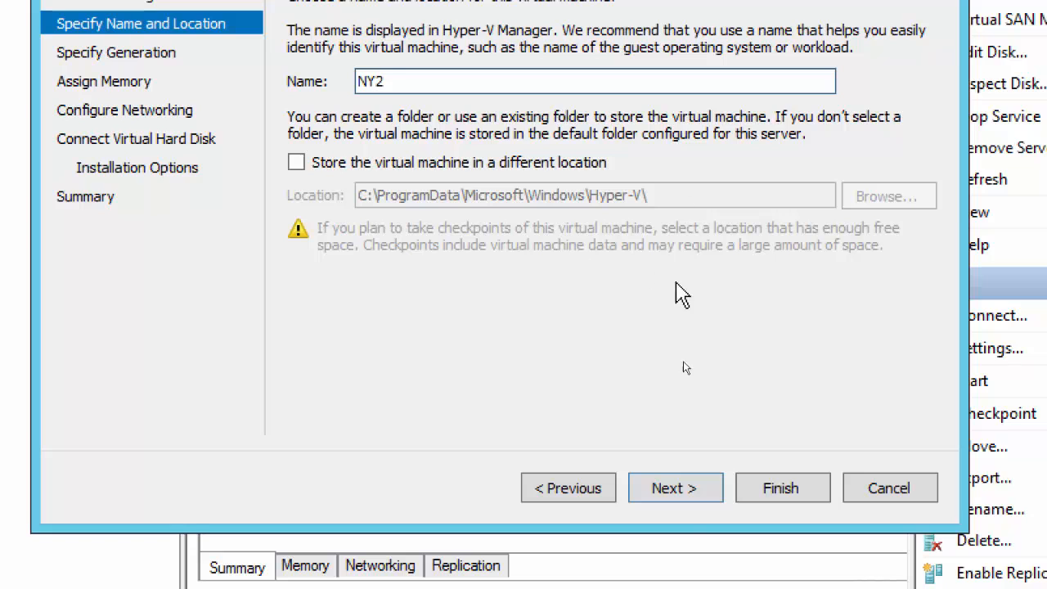
click(675, 491)
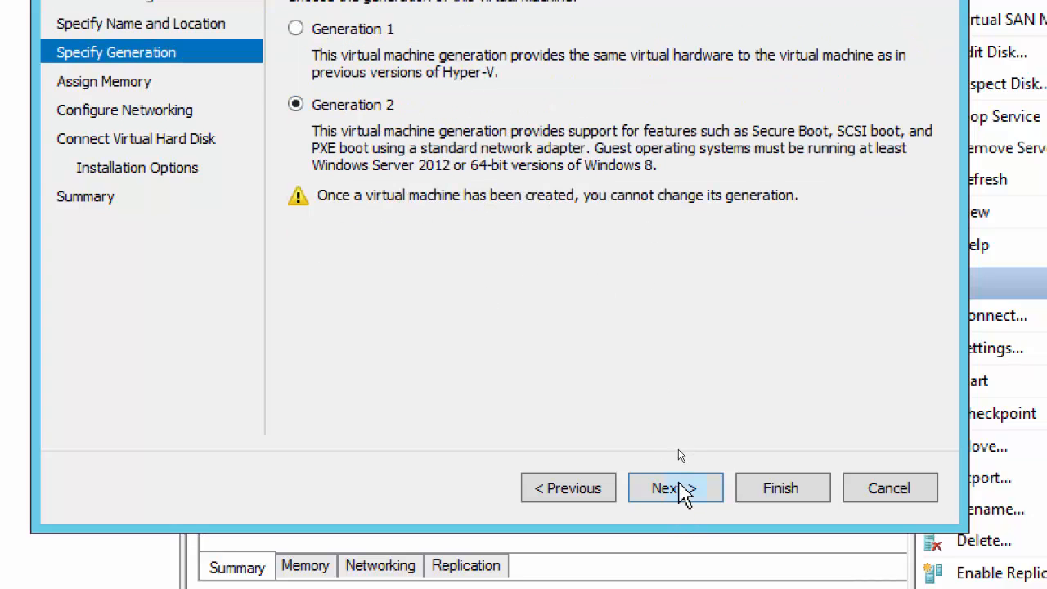
click(680, 490)
Step: Enable dynamic memory, connect NY2 to NY Virtual Switch, accept the 127 GB NY2.vhdx, and finish
click(296, 96)
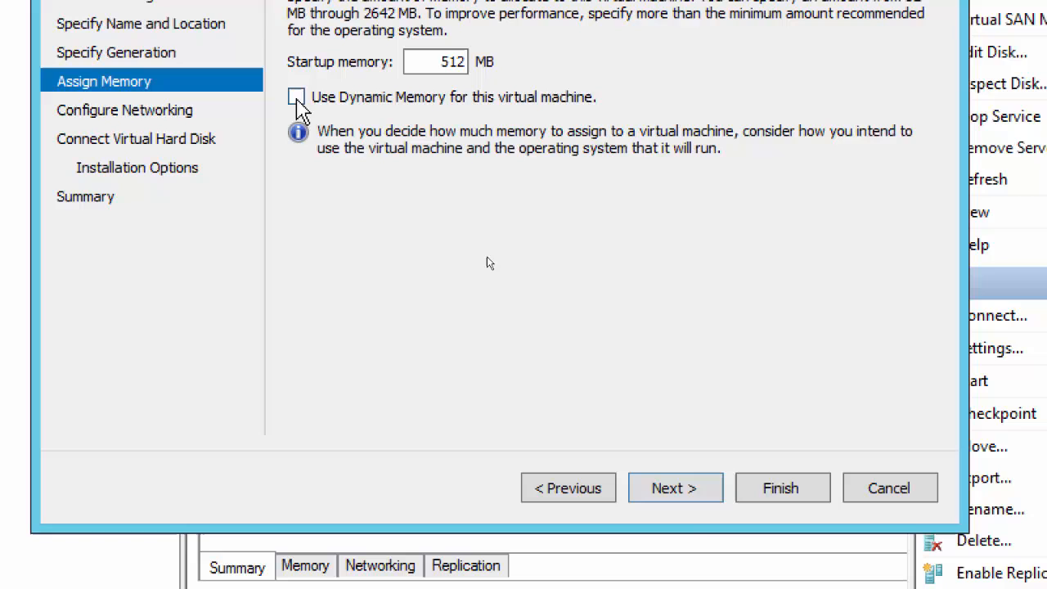
click(678, 489)
click(417, 50)
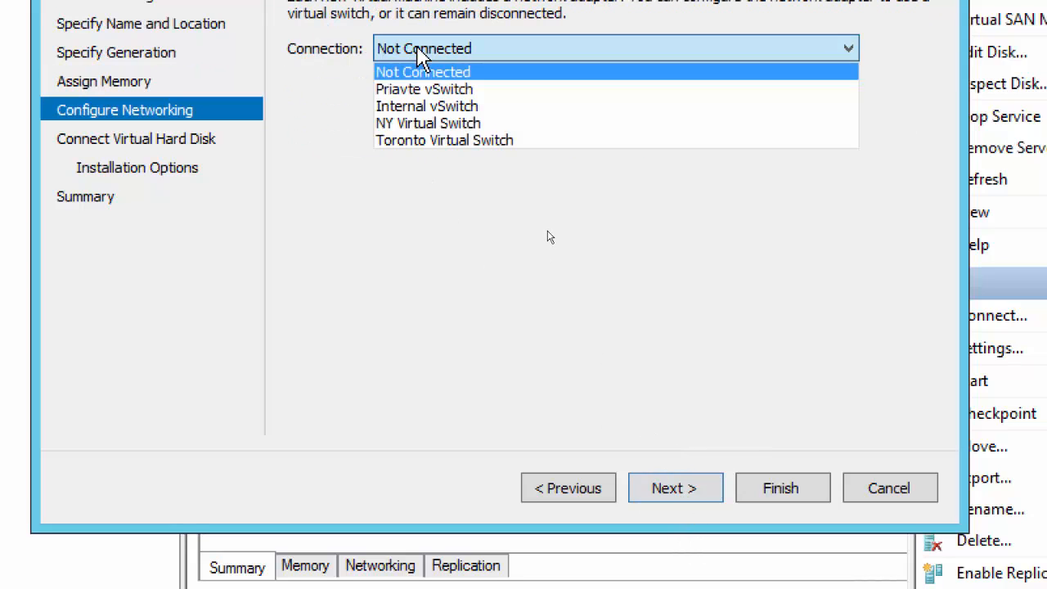
click(431, 125)
click(679, 491)
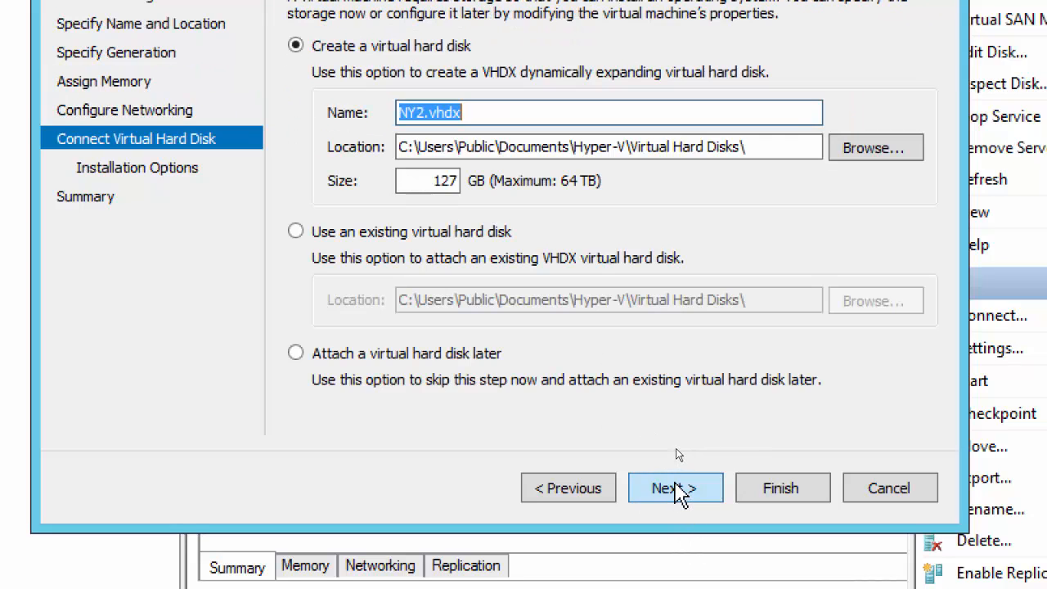
click(679, 489)
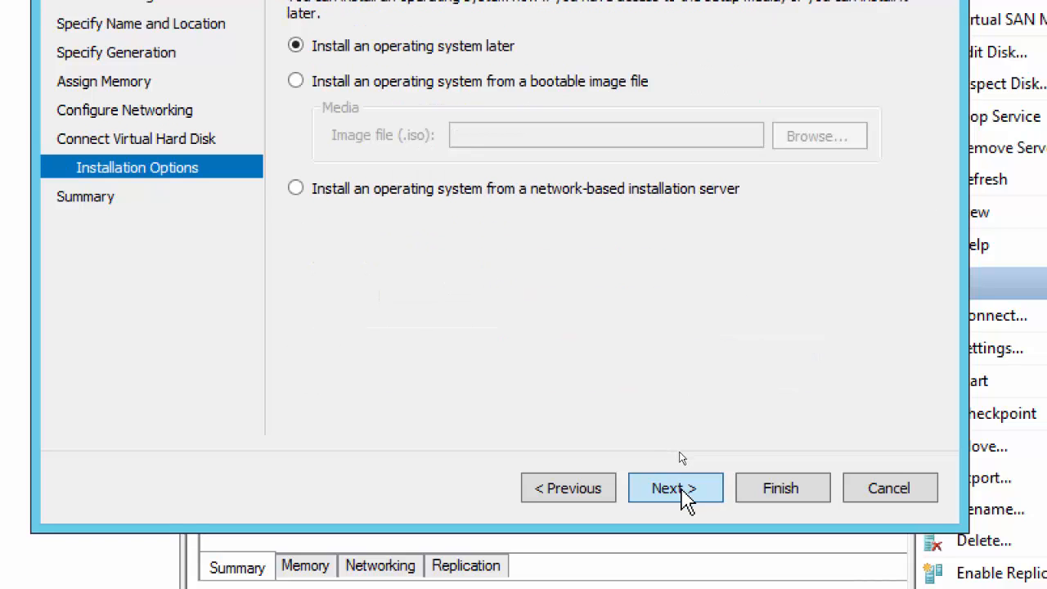
click(685, 491)
click(741, 494)
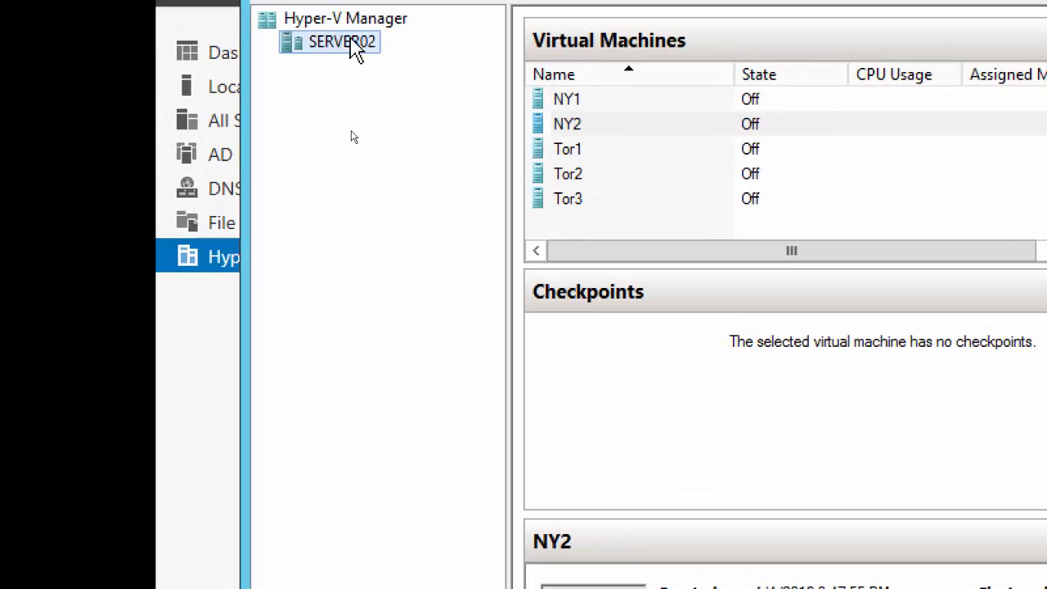
Step: Start a new virtual machine named NY3 on SERVER02
right_click(351, 42)
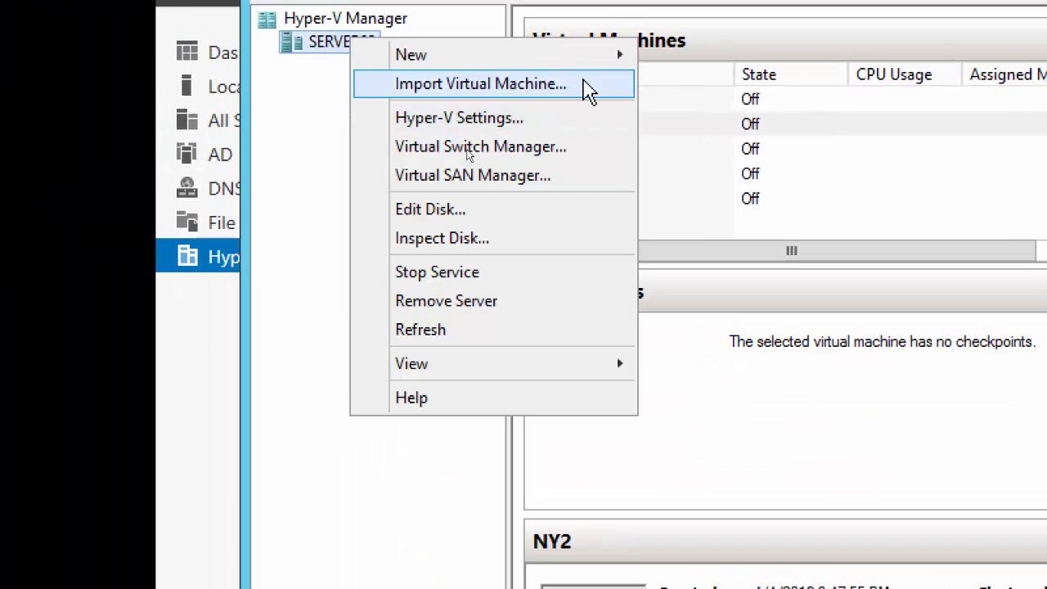
mouse_move(610, 54)
click(731, 55)
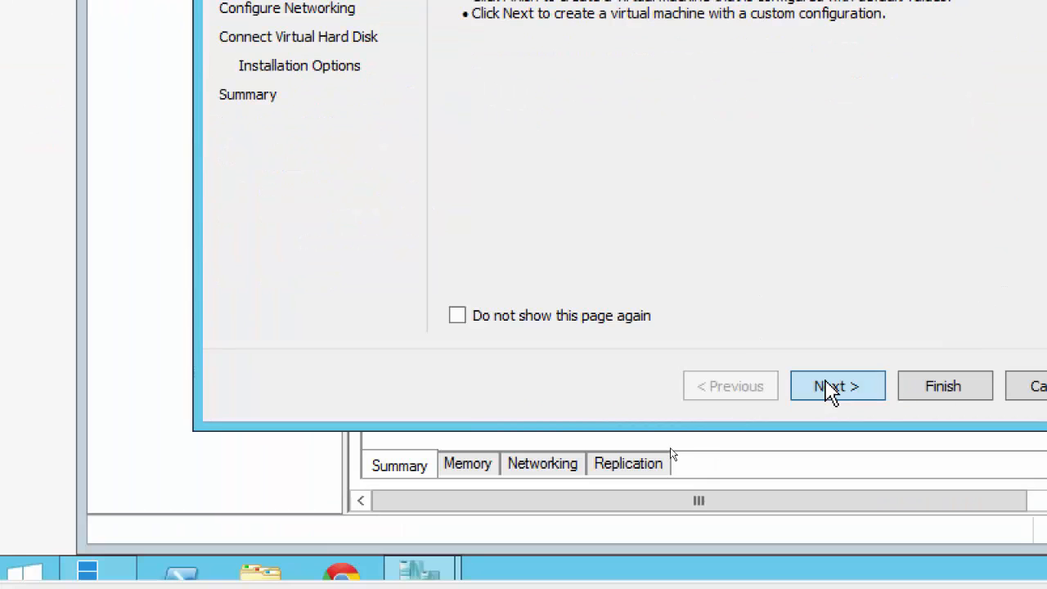
click(831, 389)
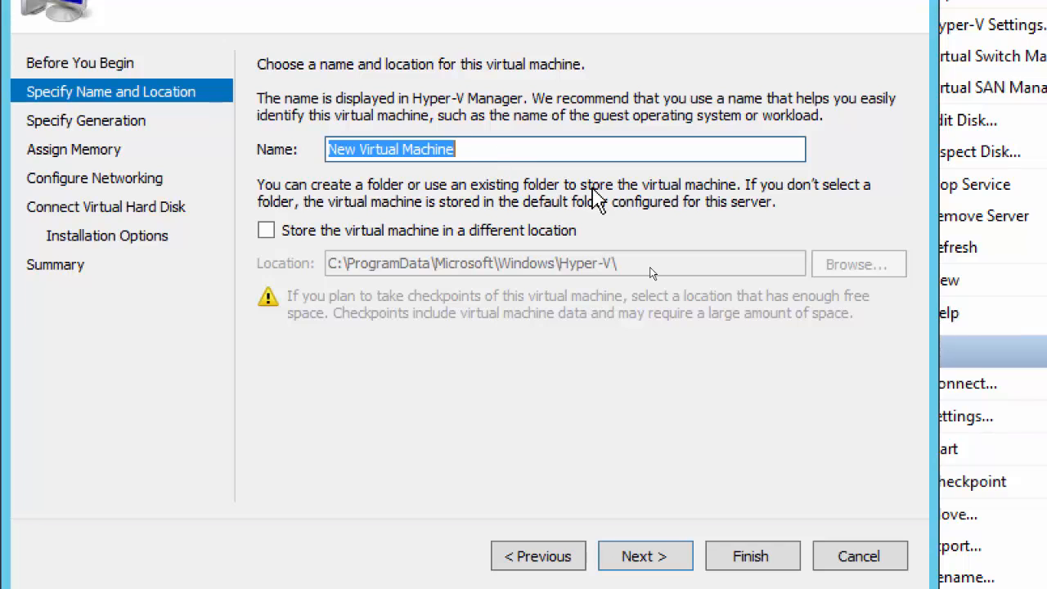
text(NY3)
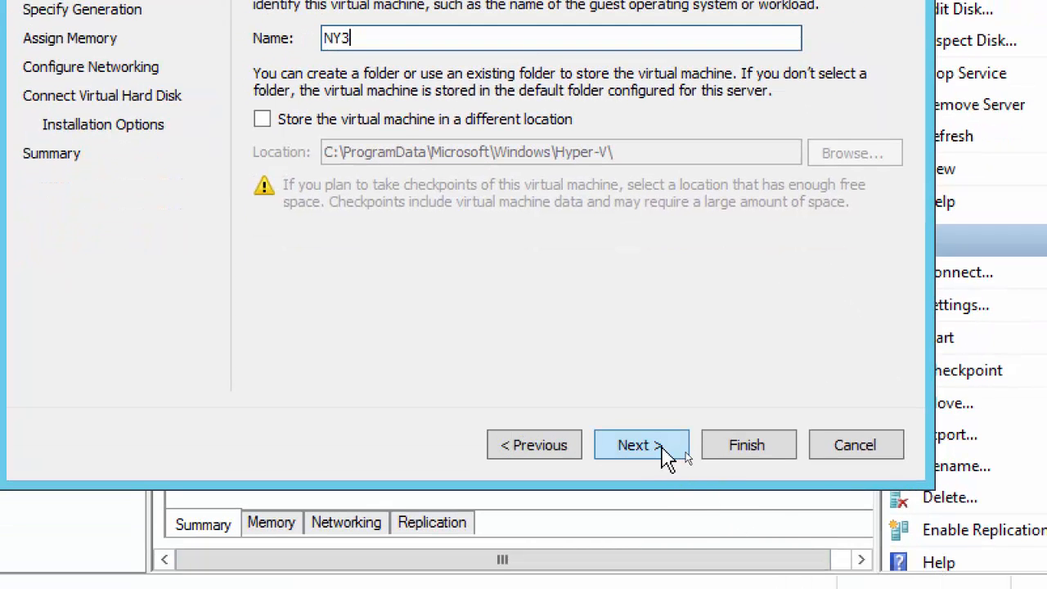
click(664, 447)
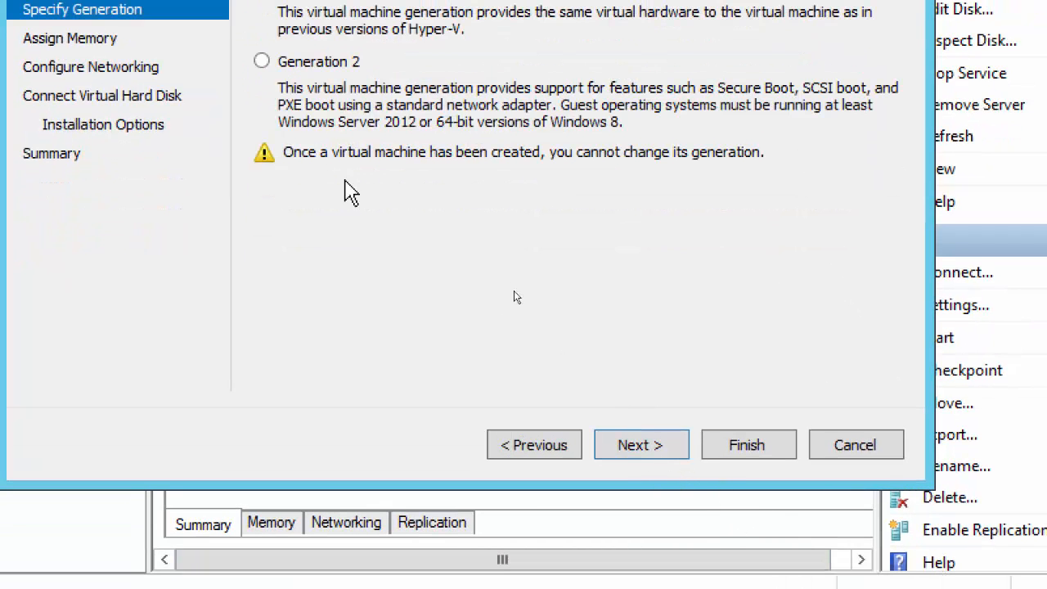
click(667, 447)
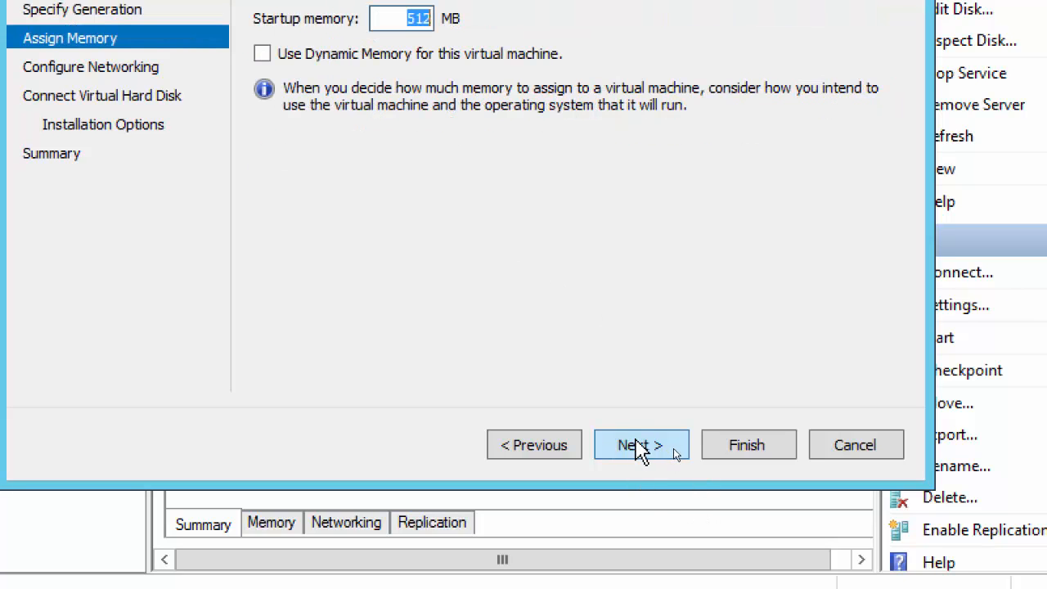
Step: Enable dynamic memory, connect NY3 to NY Virtual Switch, keep the default disk, and finish
click(261, 54)
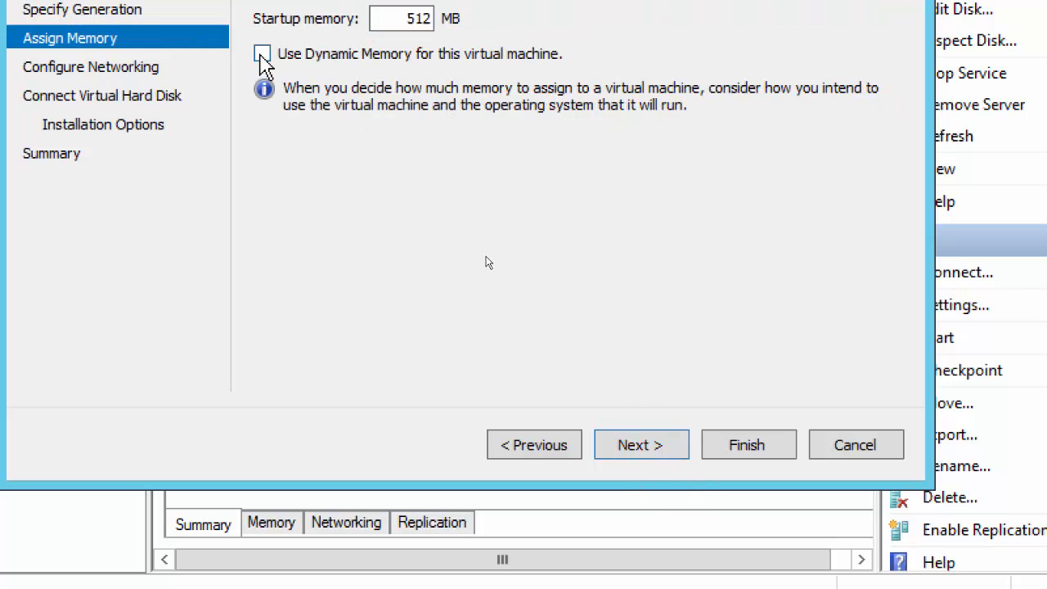
click(652, 458)
click(428, 14)
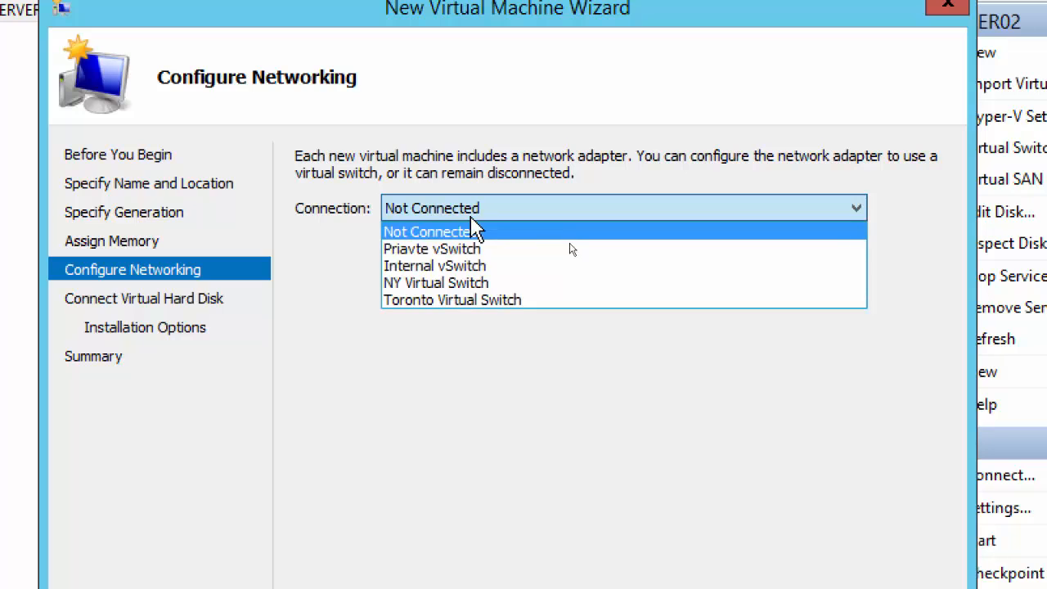
click(451, 284)
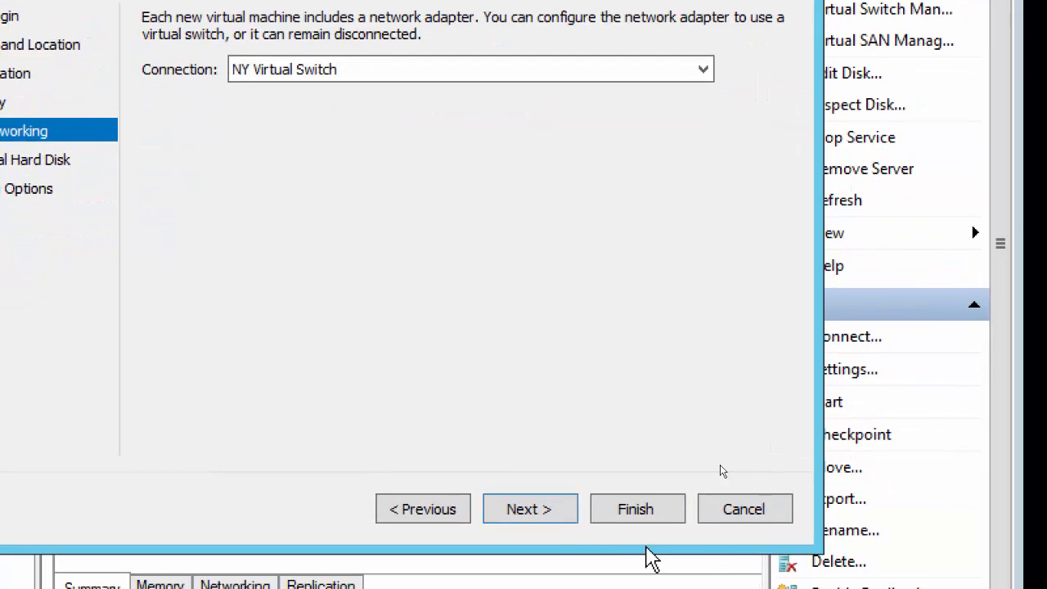
click(532, 509)
click(539, 510)
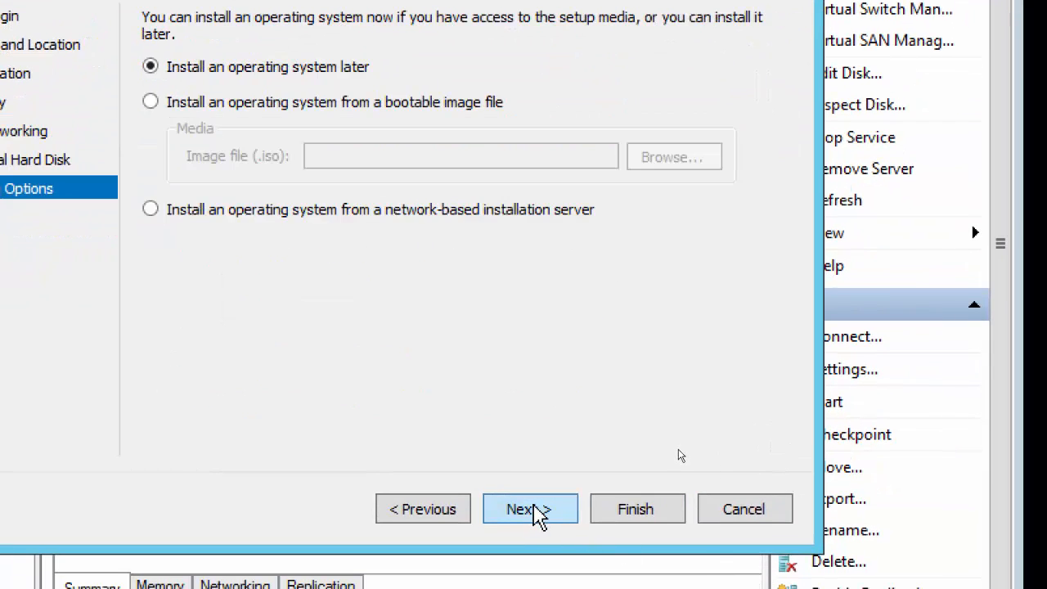
click(534, 511)
click(634, 516)
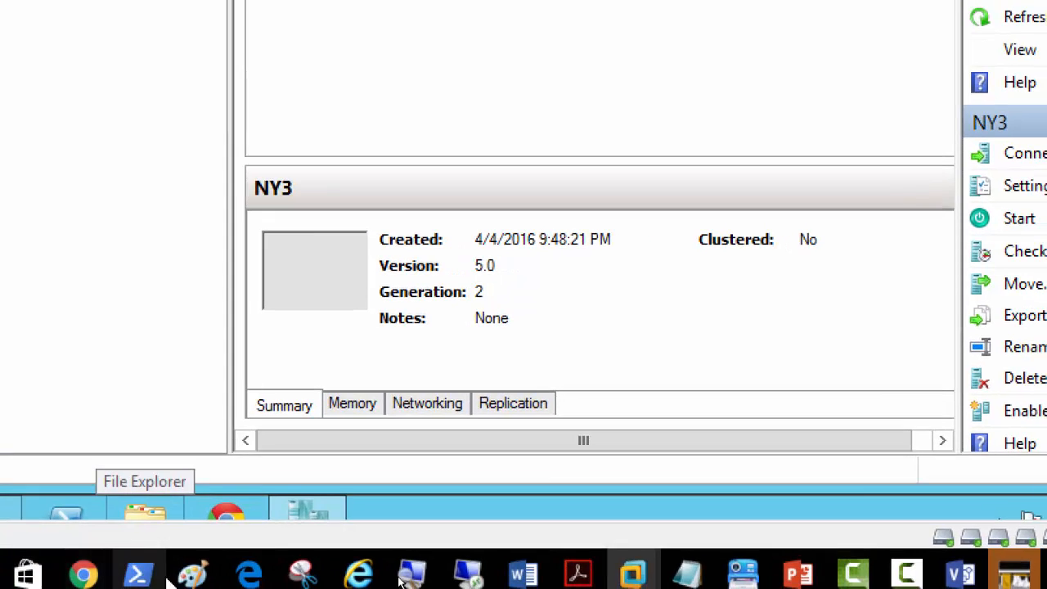
mouse_move(144, 563)
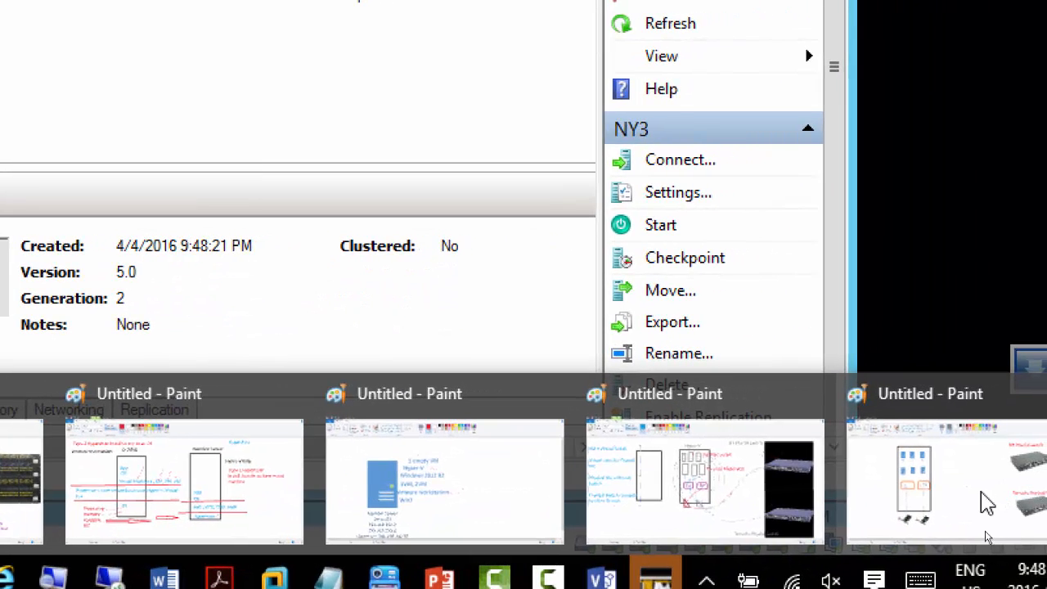
Step: Bring the Paint network diagram forward and reset screen magnification to 100%
click(987, 504)
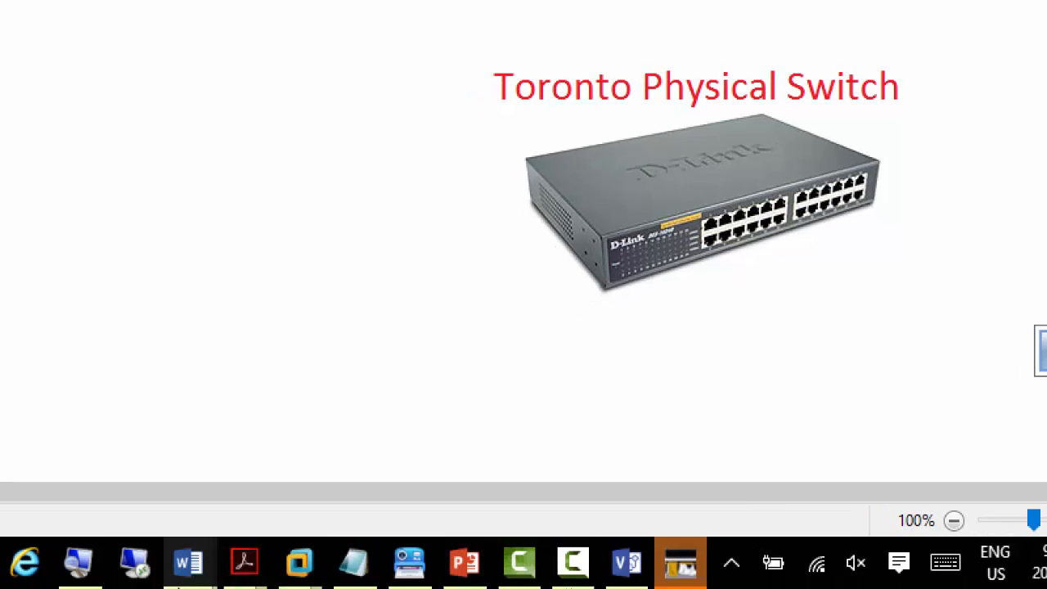
click(79, 565)
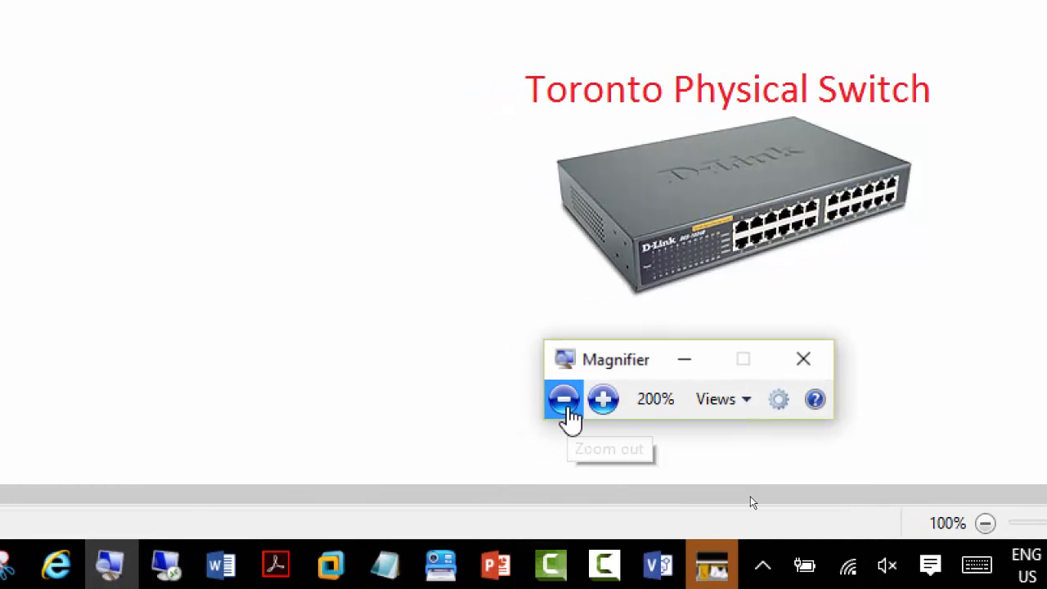
click(565, 409)
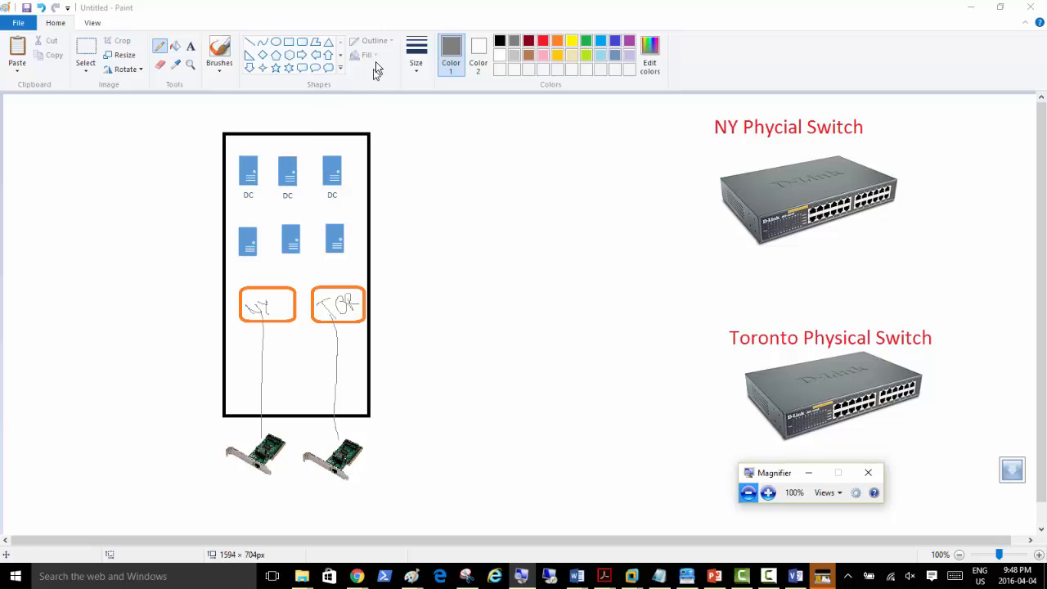
click(616, 42)
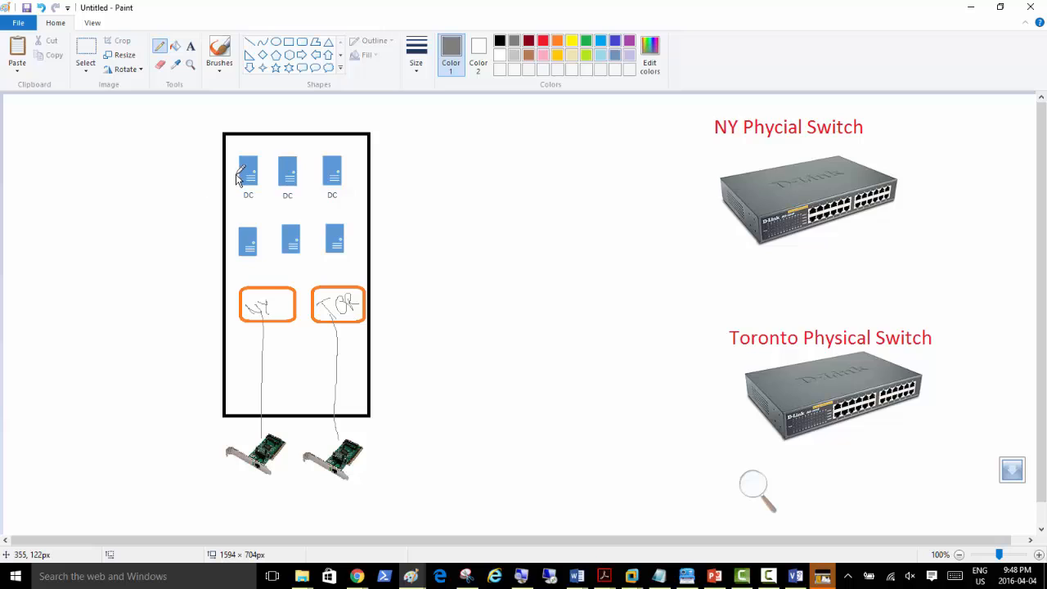
Step: Draw links from the three DC servers to the NY box and a cable line from the left network card
mouse_move(239, 176)
mouse_down()
mouse_move(211, 180)
mouse_move(178, 238)
mouse_move(239, 301)
mouse_up()
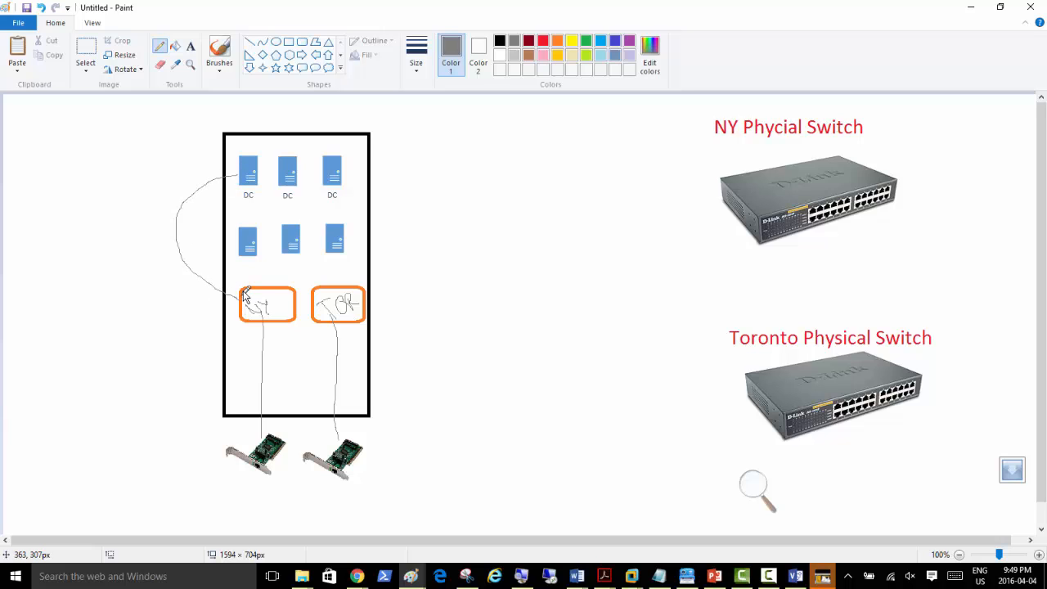
mouse_move(271, 158)
mouse_down()
mouse_move(183, 150)
mouse_move(150, 245)
mouse_move(201, 297)
mouse_move(244, 308)
mouse_up()
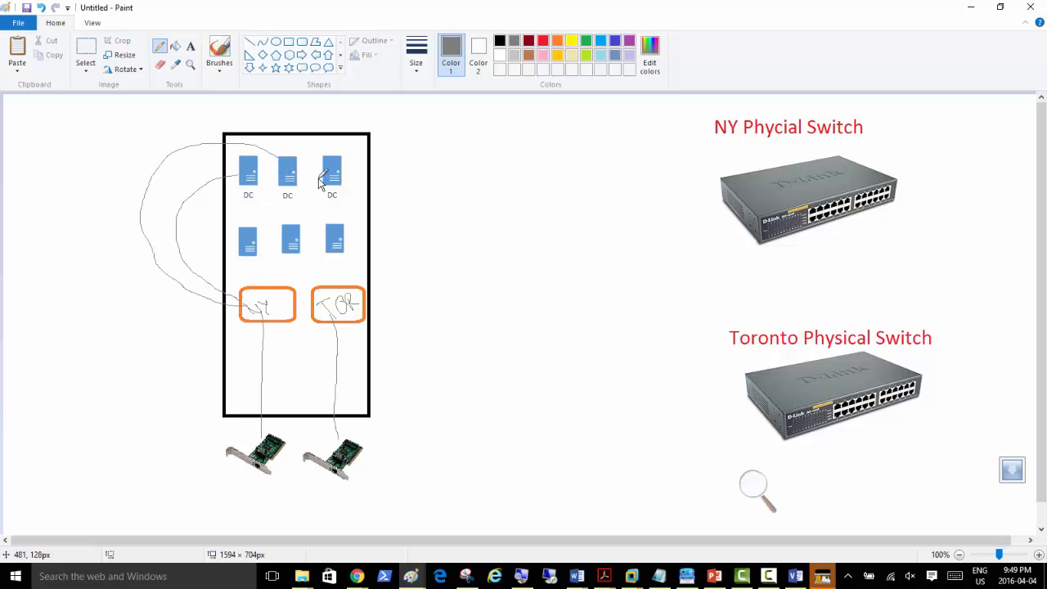
mouse_move(328, 166)
mouse_down()
mouse_move(246, 133)
mouse_move(136, 145)
mouse_move(123, 211)
mouse_move(144, 292)
mouse_move(234, 323)
mouse_move(275, 305)
mouse_up()
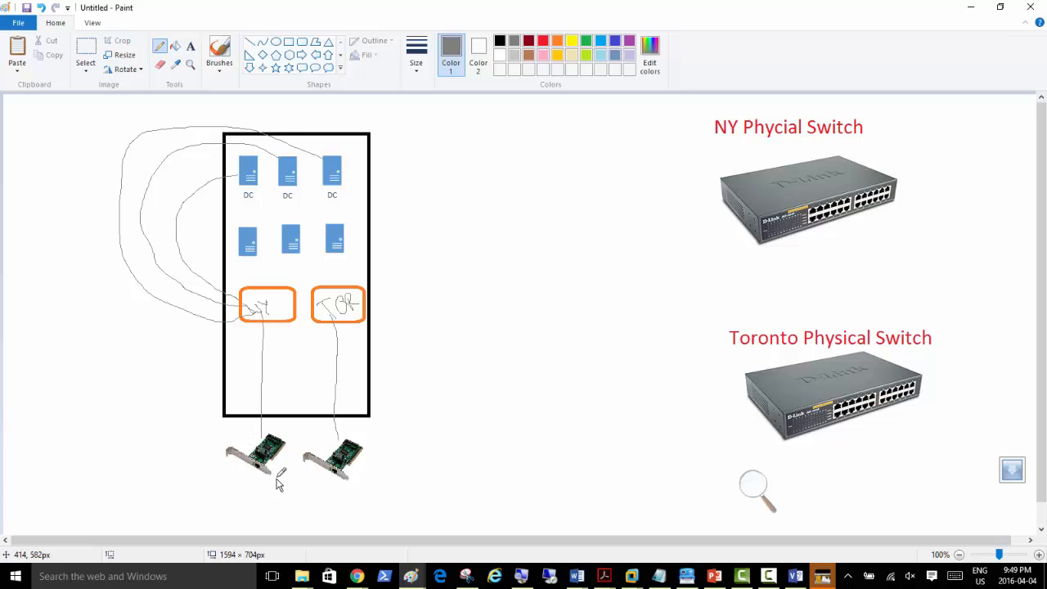
mouse_move(271, 484)
mouse_down()
mouse_move(295, 505)
mouse_move(421, 503)
mouse_move(514, 435)
mouse_move(722, 213)
mouse_up()
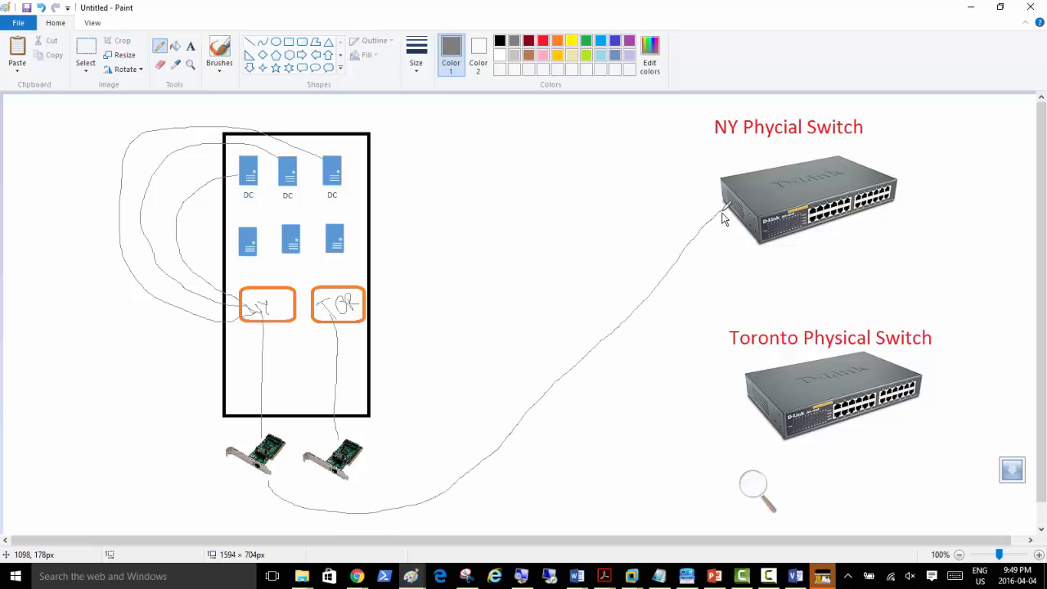
Step: Switch to red and pencil links from the three lower servers to TOR and the right NIC to the Toronto Physical Switch
click(543, 41)
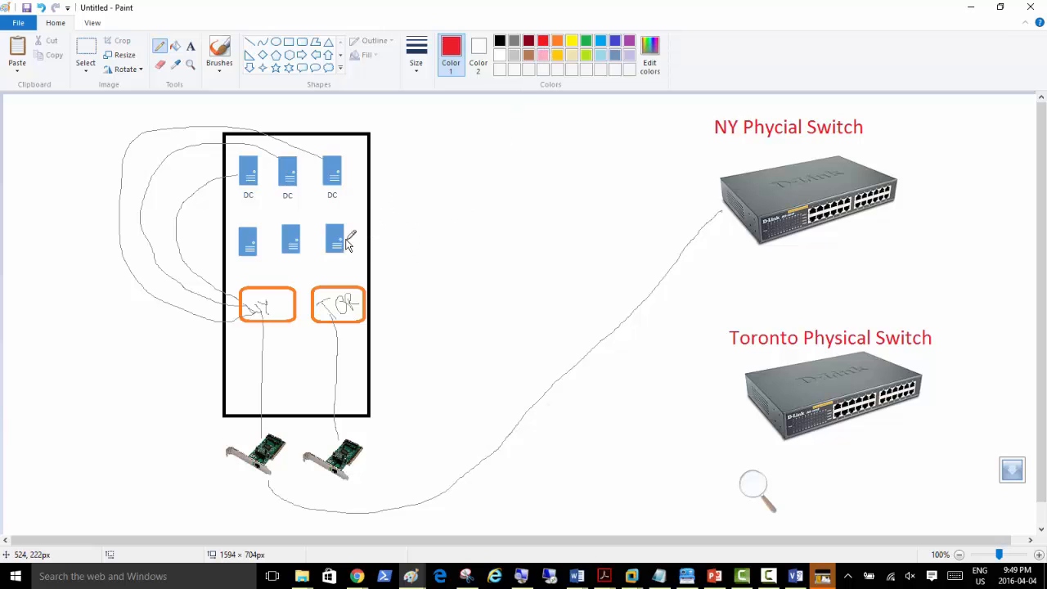
mouse_move(345, 226)
mouse_down()
mouse_move(374, 262)
mouse_move(366, 288)
mouse_up()
mouse_move(305, 242)
mouse_down()
mouse_move(336, 275)
mouse_move(333, 288)
mouse_up()
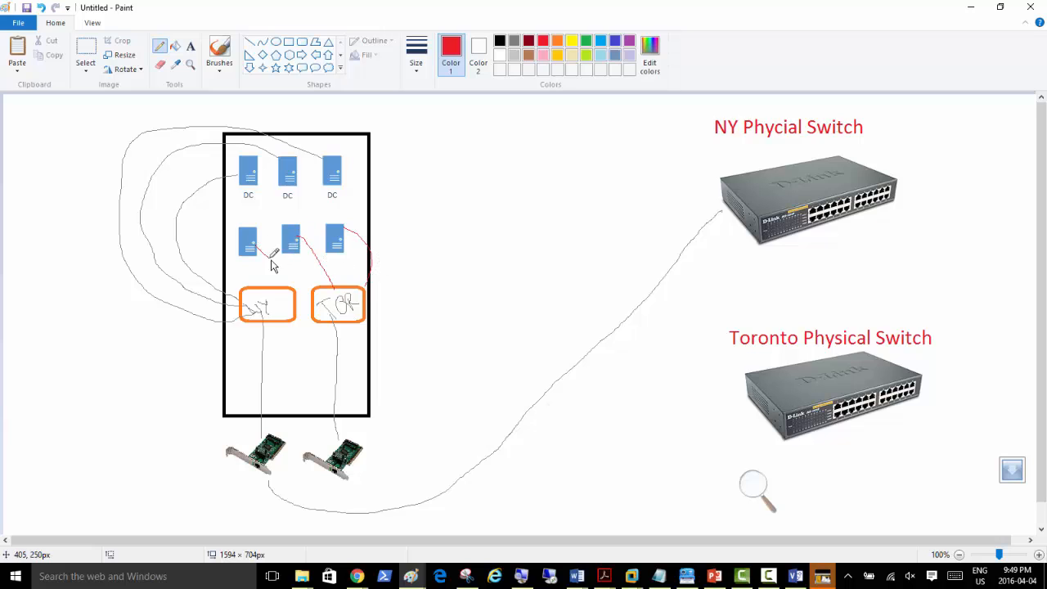
drag(271, 259, 317, 287)
mouse_move(355, 462)
mouse_down()
mouse_move(589, 429)
mouse_move(724, 395)
mouse_up()
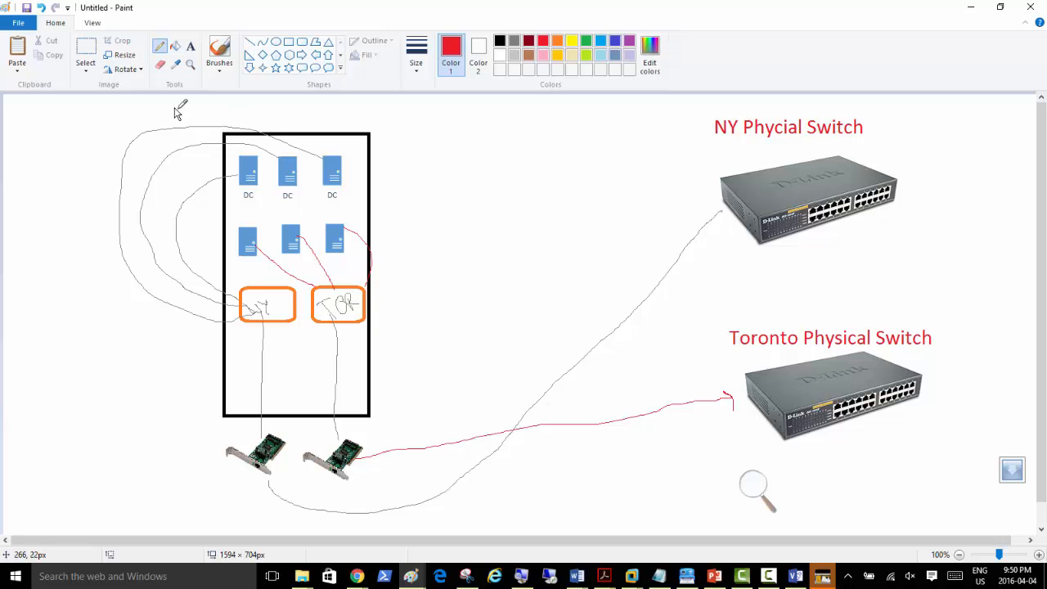
Step: Snip the network diagram area with the Snipping Tool
click(467, 576)
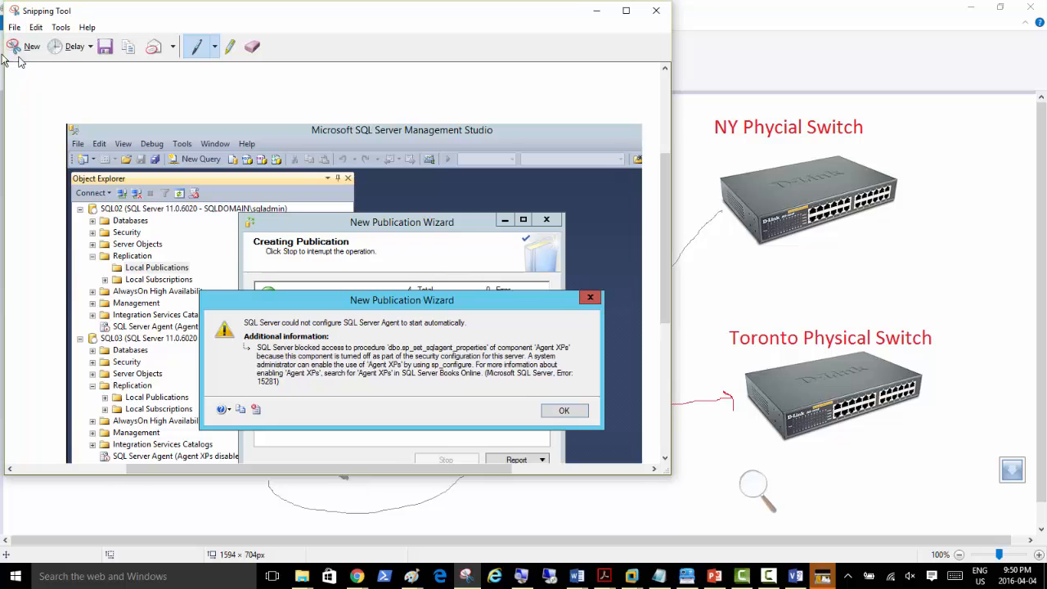
click(11, 49)
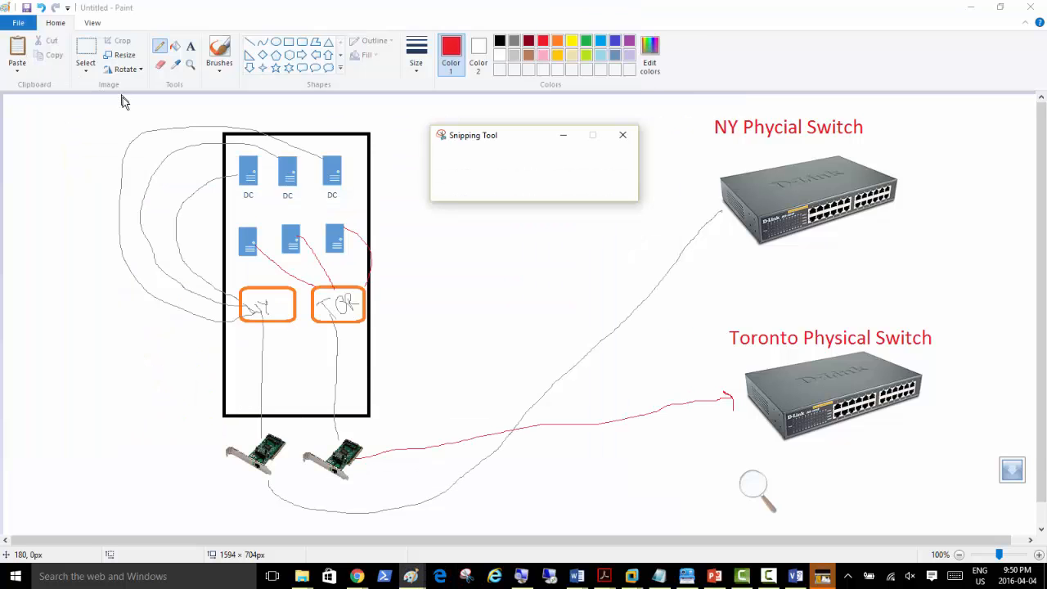
mouse_move(113, 100)
mouse_down()
mouse_move(694, 251)
mouse_move(925, 537)
mouse_move(1007, 487)
mouse_move(1010, 508)
mouse_move(980, 529)
mouse_up()
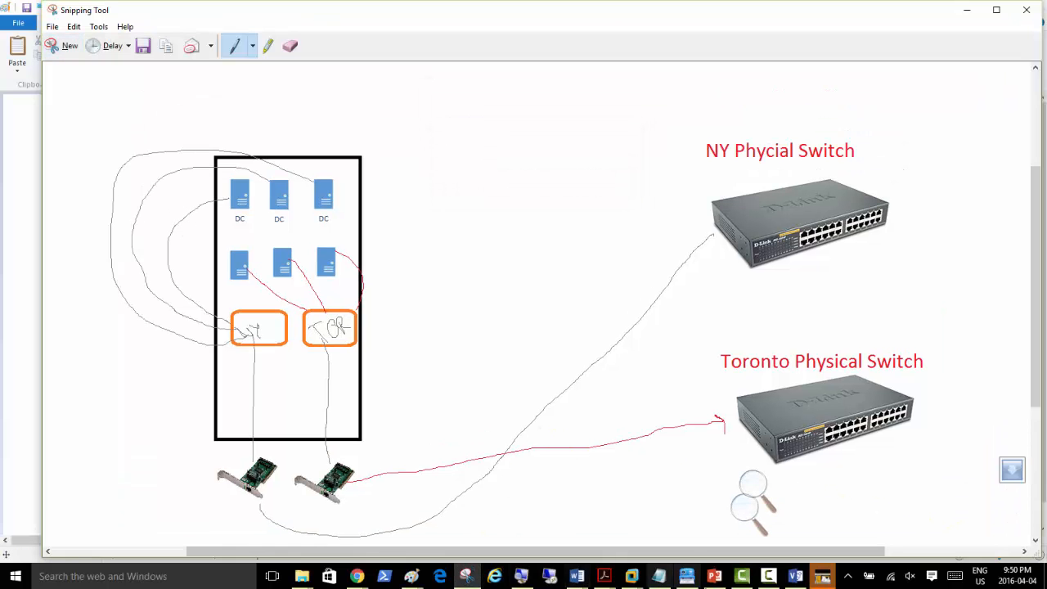
Step: Insert a new blank slide 6 after slide 5 in the presentation
click(714, 576)
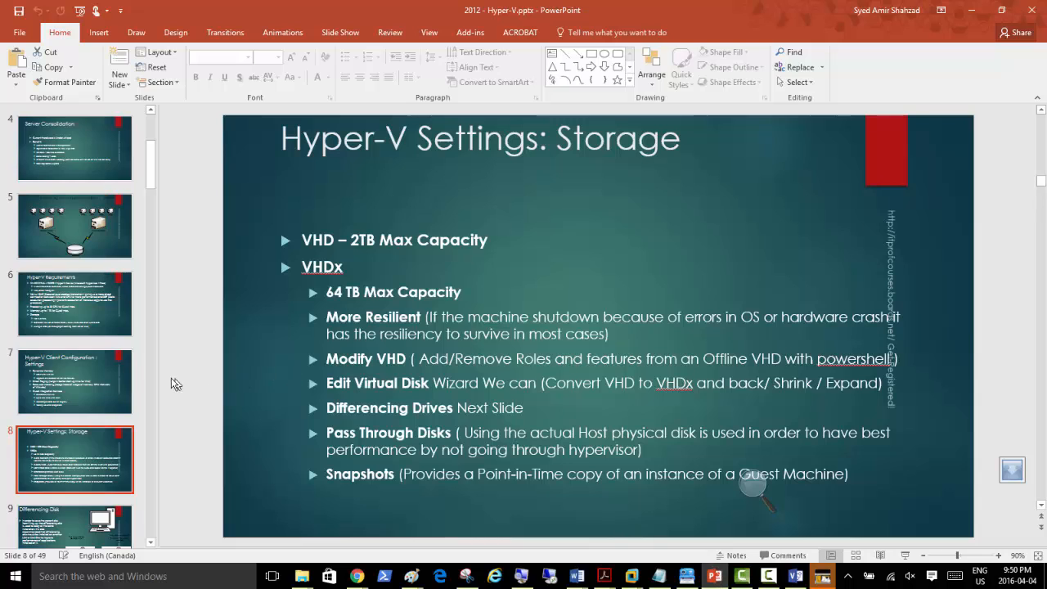
click(65, 270)
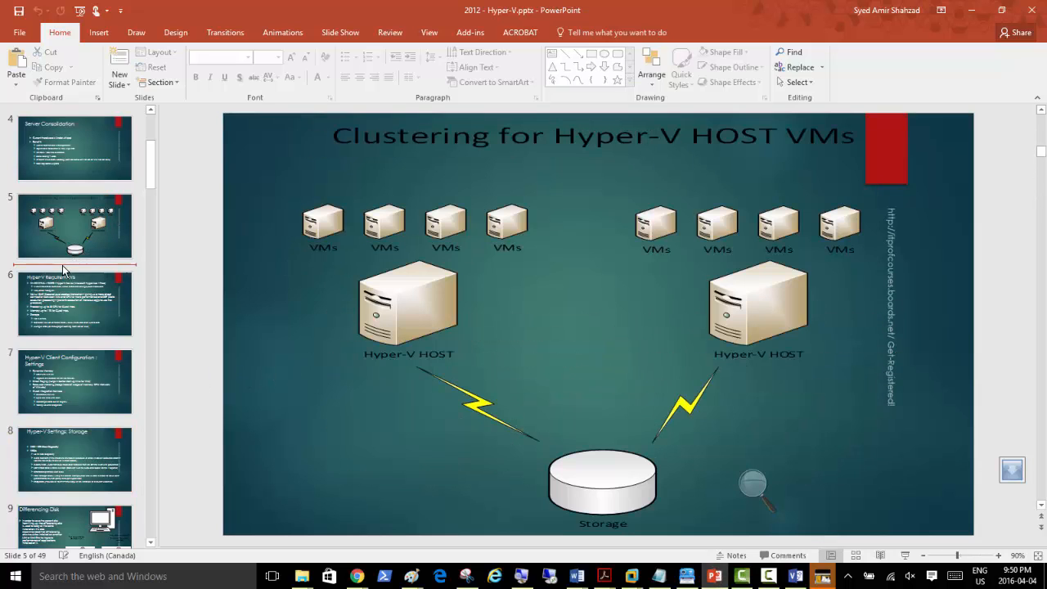
right_click(64, 270)
click(99, 310)
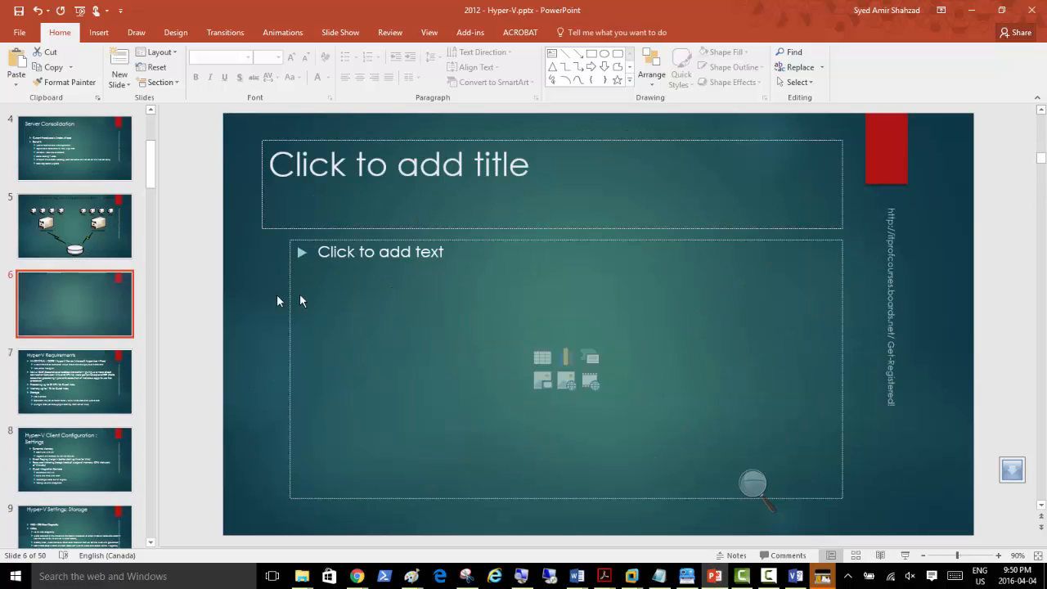
Step: Paste the diagram as a picture on slide 6, nudge it into place, and save Hyper-V.pptx
right_click(255, 378)
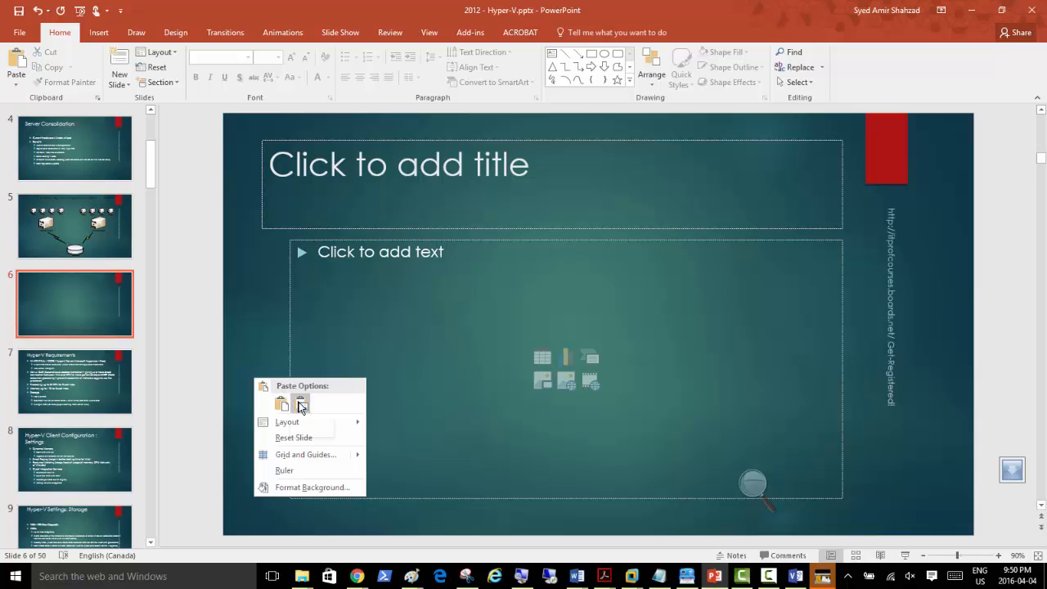
click(301, 404)
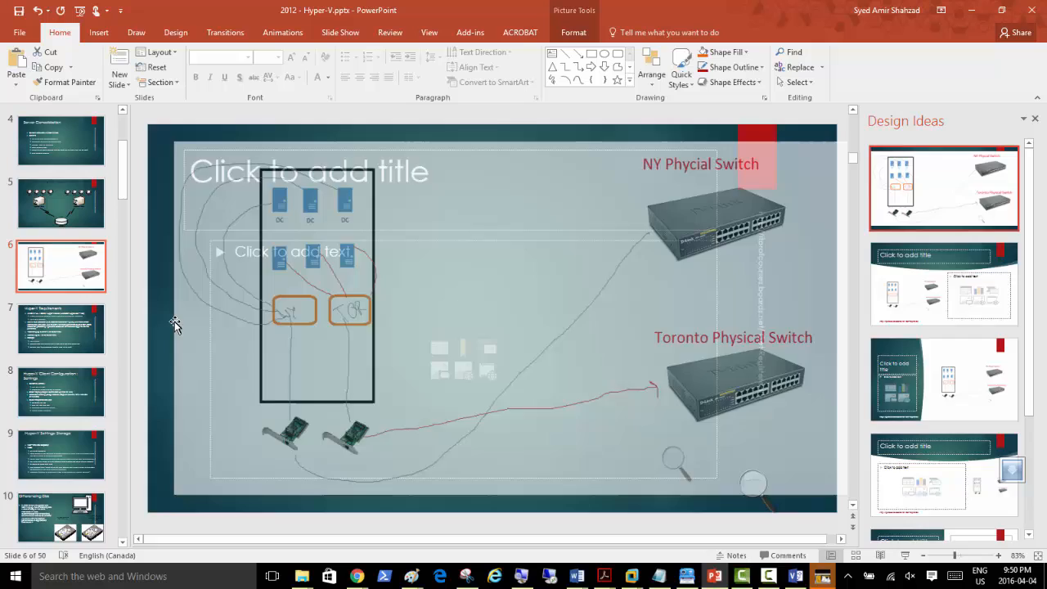
drag(174, 325, 171, 326)
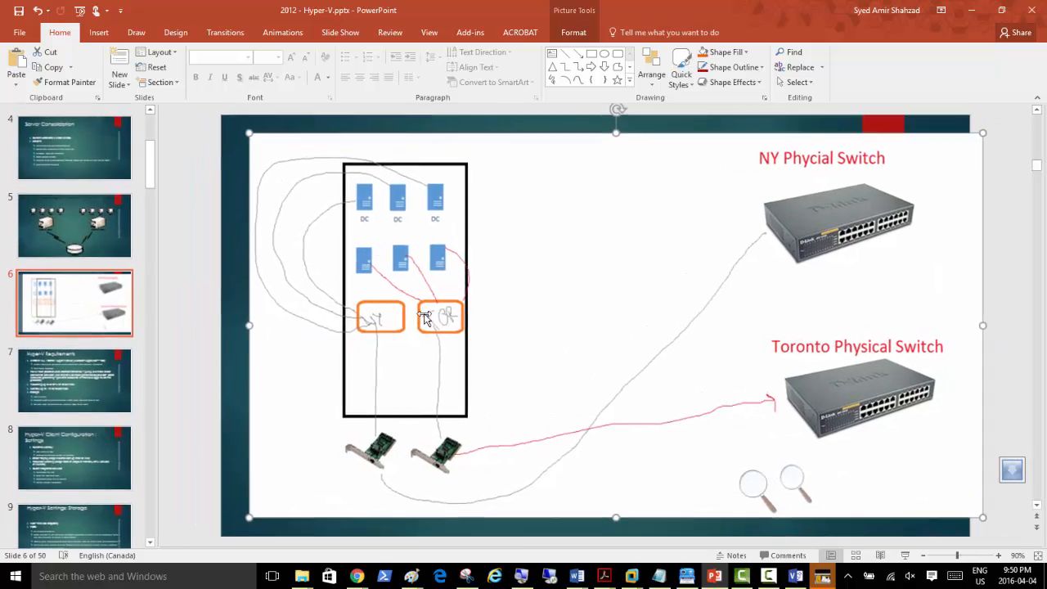
drag(458, 319, 439, 323)
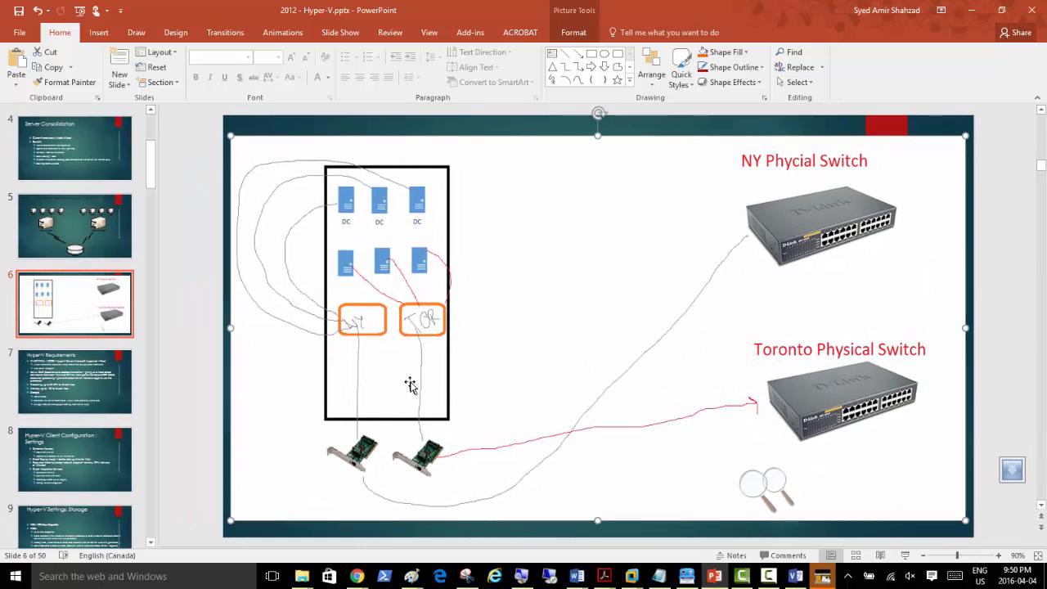
key(ctrl+s)
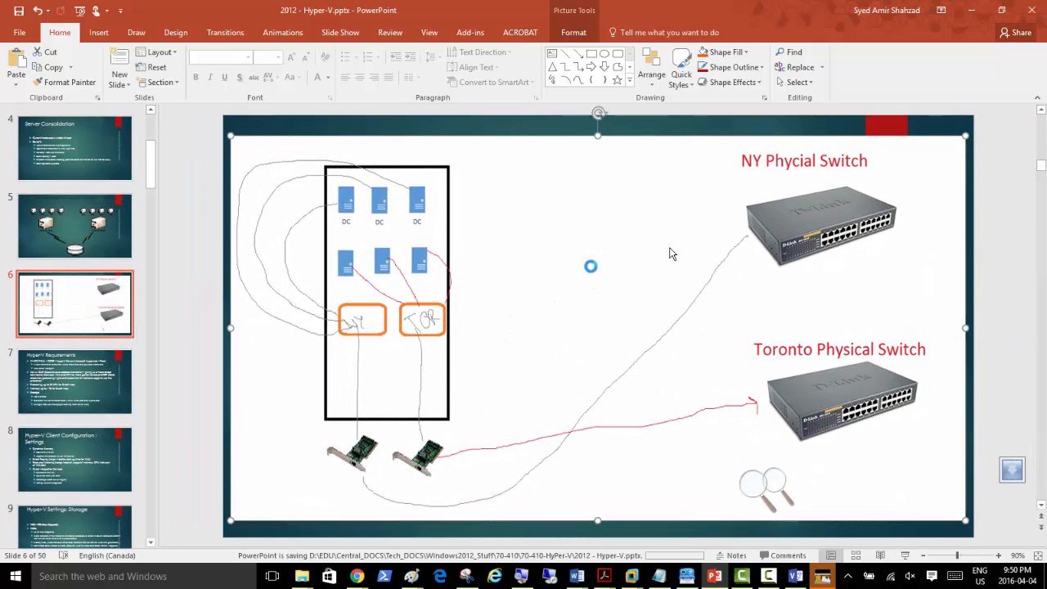
click(968, 13)
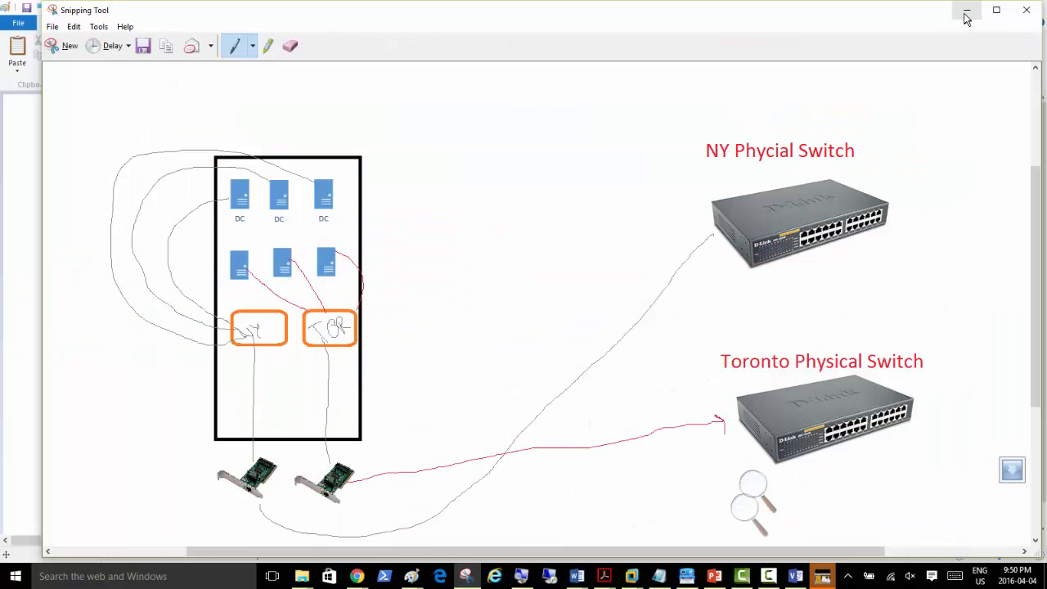
click(967, 11)
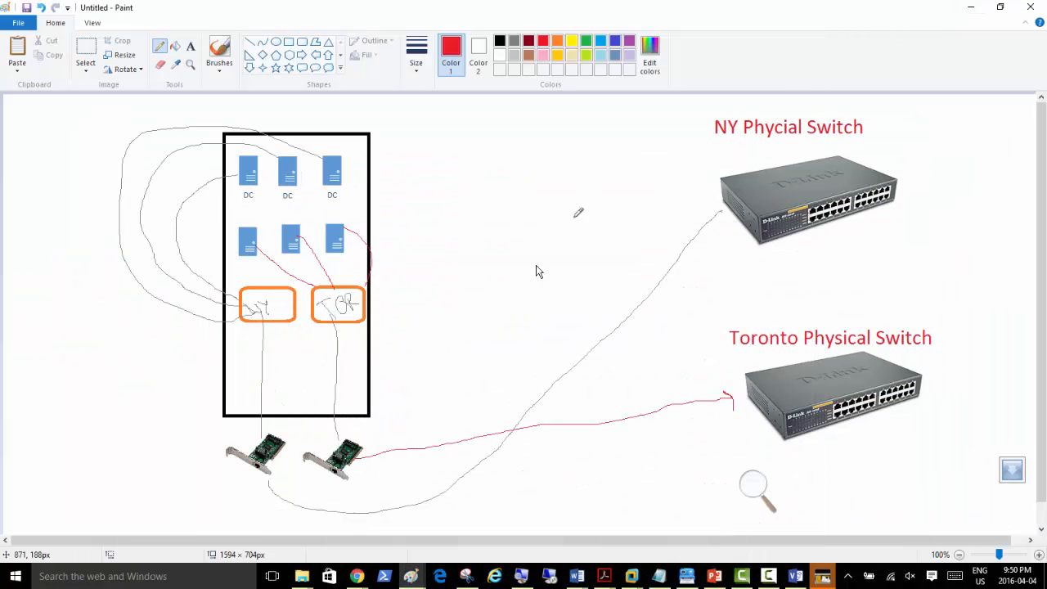
Step: Minimize Paint to view SERVER02's NY1–NY3 and Tor1–Tor3 virtual machines in Hyper-V Manager
click(970, 10)
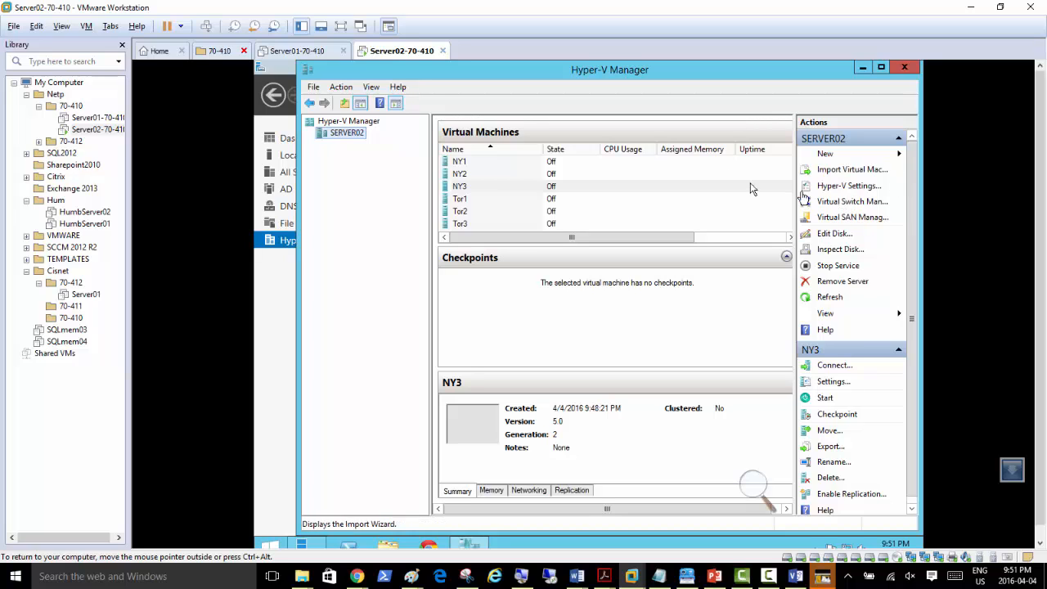
click(754, 486)
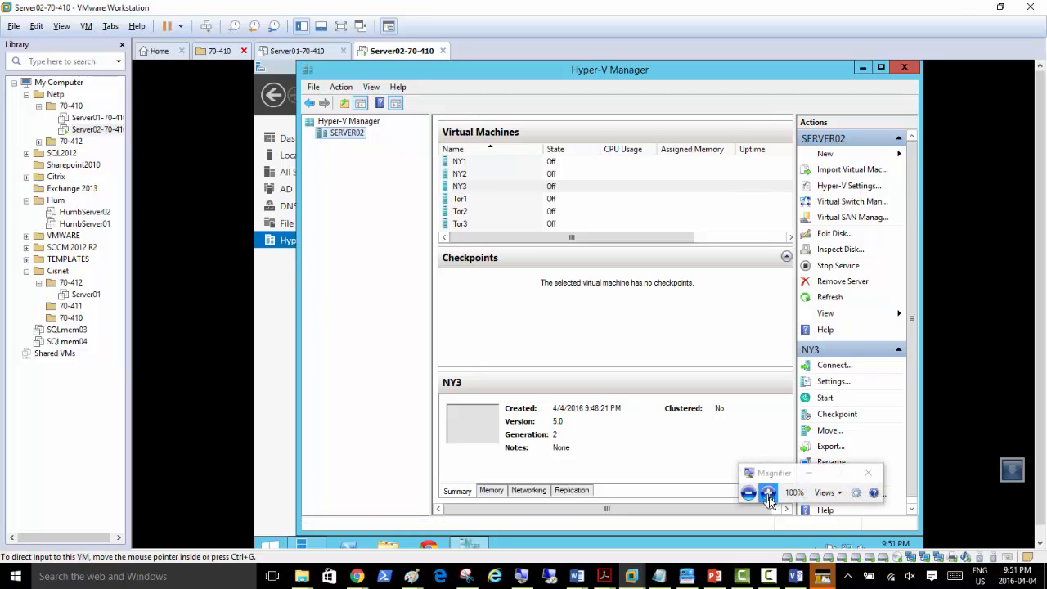
click(767, 492)
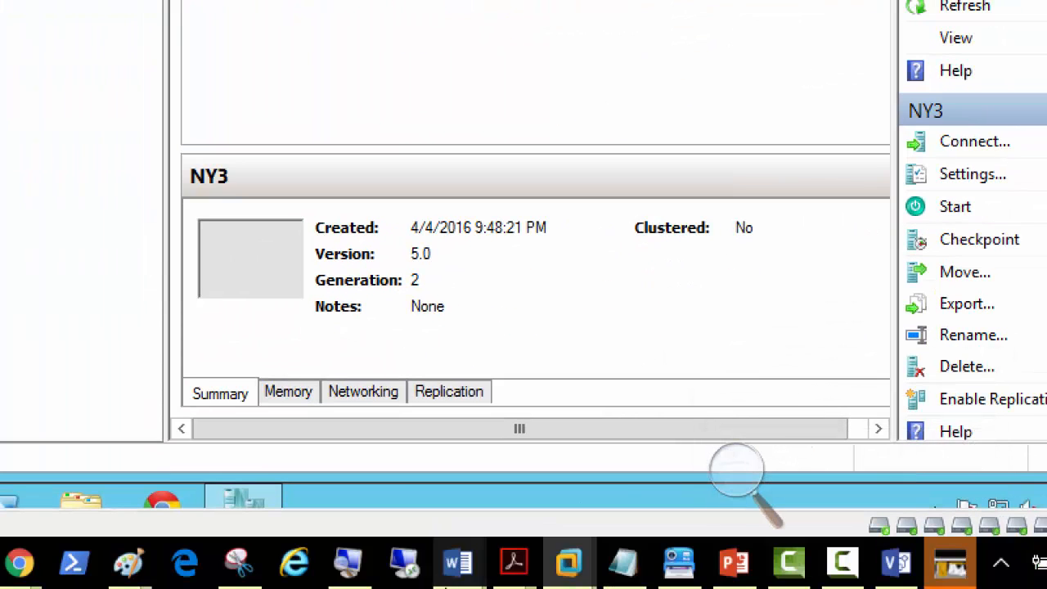
click(725, 568)
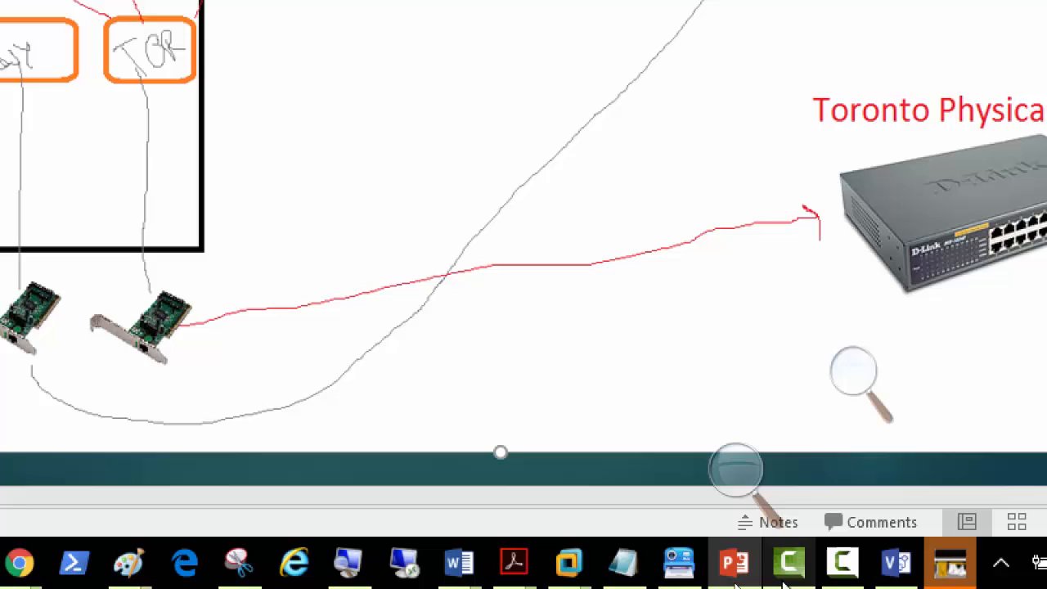
click(740, 573)
click(740, 573)
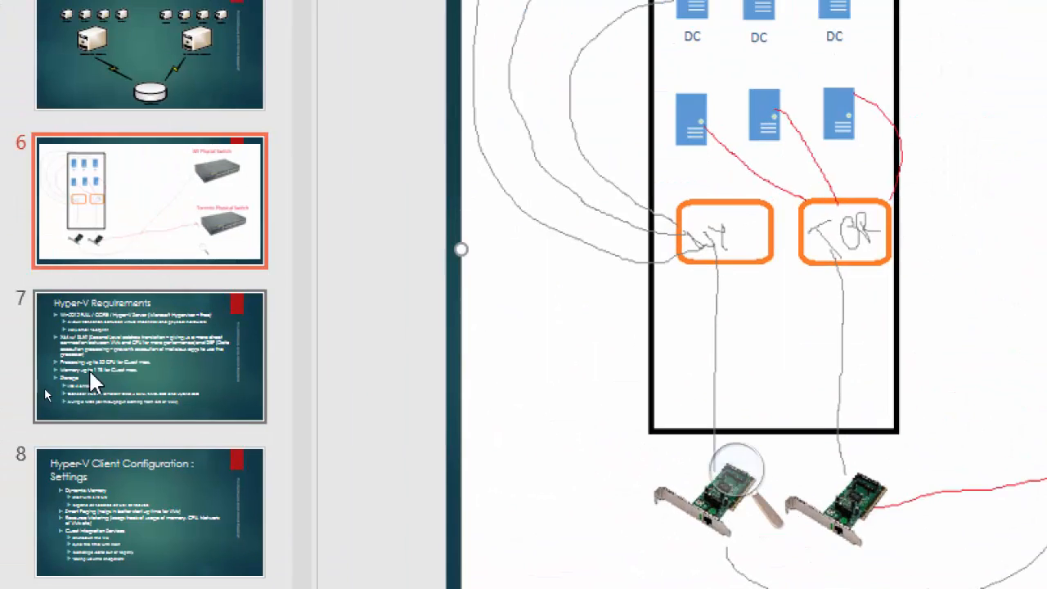
Step: Back in PowerPoint, step through slides 7 and 8 to slide 9, 'Hyper-V Settings: Storage'
click(103, 359)
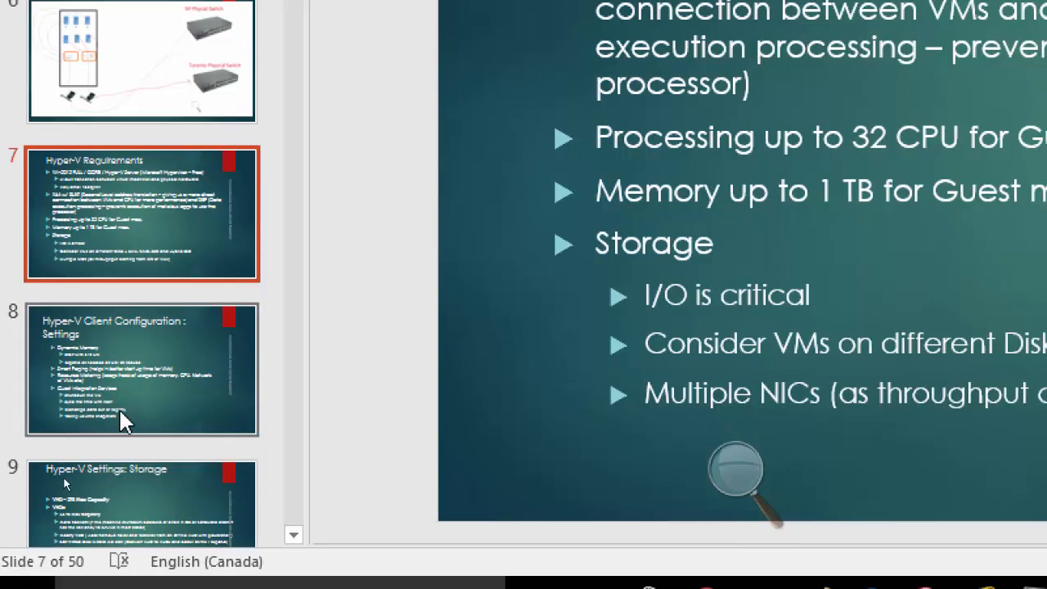
click(122, 421)
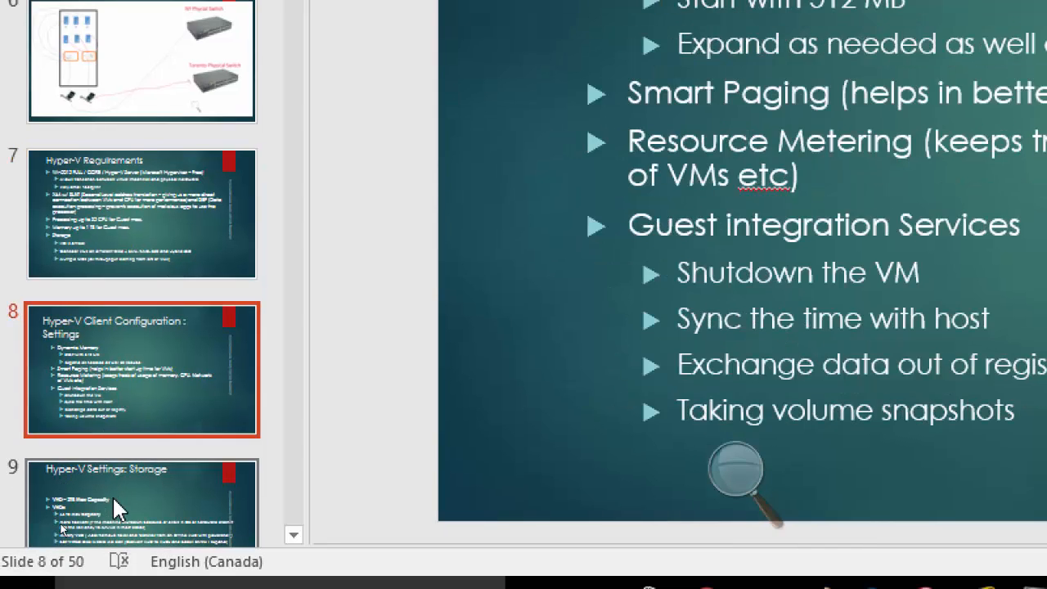
click(112, 490)
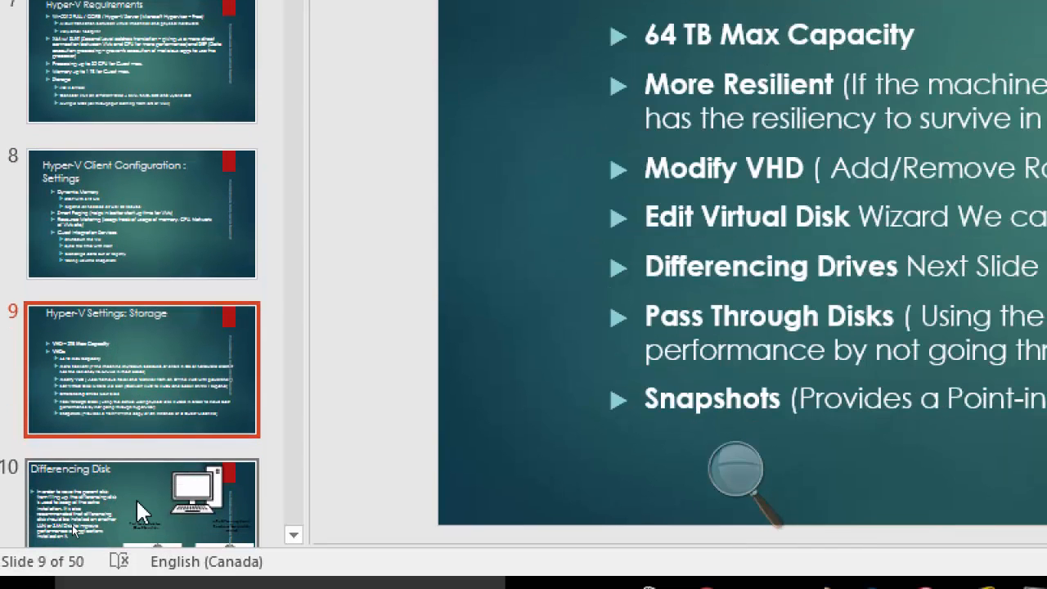
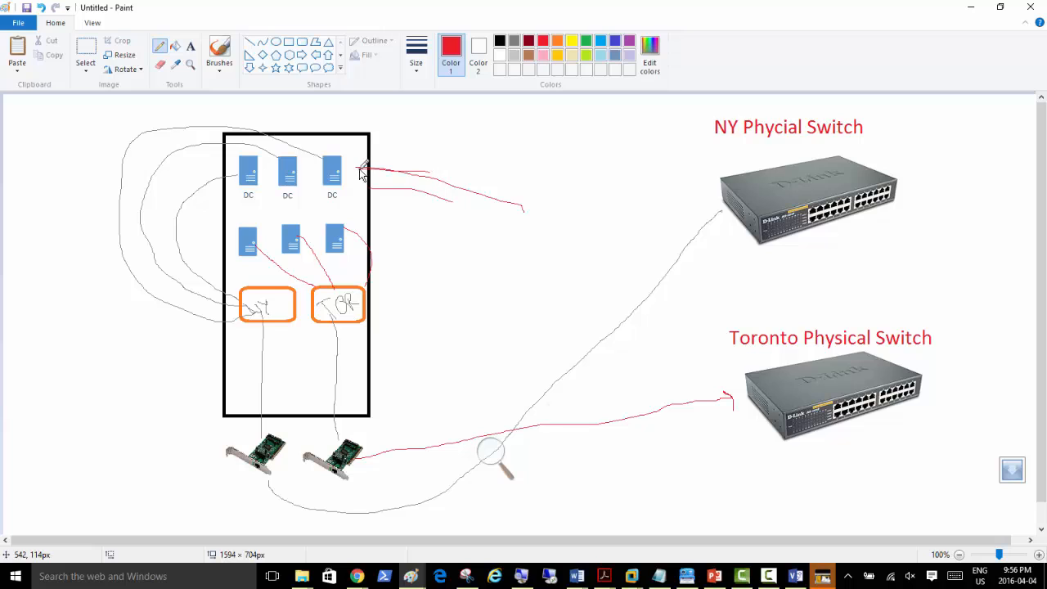
Step: Draw red link lines from the rack to a new red box labelled SAN
drag(412, 189, 362, 180)
drag(436, 169, 341, 155)
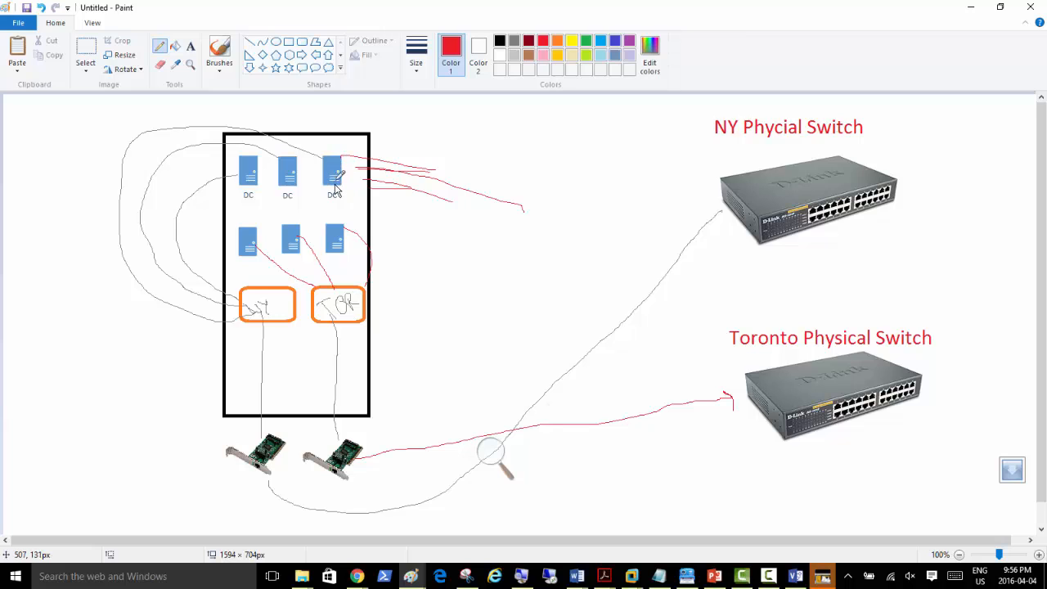
drag(427, 188, 371, 175)
mouse_move(337, 190)
mouse_down()
mouse_move(418, 211)
mouse_move(523, 172)
mouse_move(560, 121)
mouse_move(605, 106)
mouse_move(631, 191)
mouse_move(585, 202)
mouse_move(560, 132)
mouse_up()
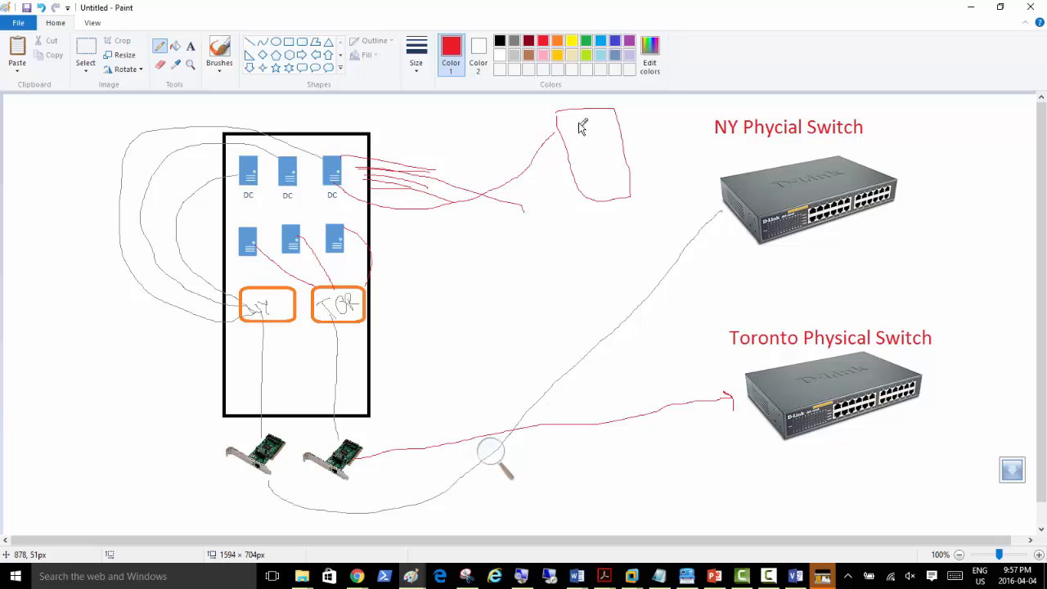
mouse_move(581, 122)
mouse_down()
mouse_move(594, 136)
mouse_move(627, 128)
mouse_move(628, 115)
mouse_up()
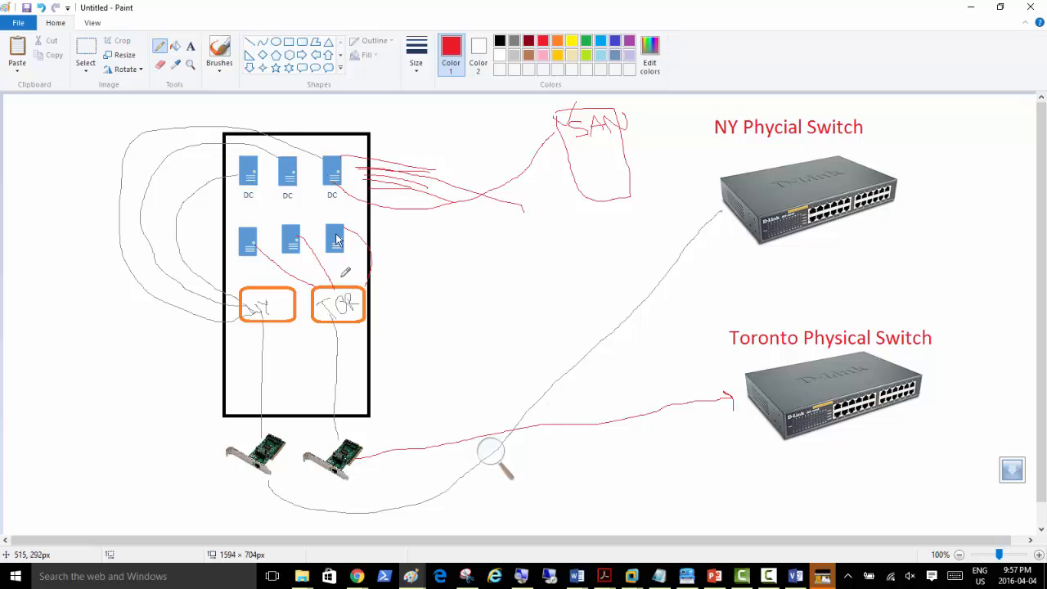
Step: Draw a red line from the third DC down the rack and mark the links
mouse_move(352, 187)
mouse_down()
mouse_move(423, 297)
mouse_move(393, 374)
mouse_move(365, 398)
mouse_move(333, 392)
mouse_move(363, 399)
mouse_move(328, 403)
mouse_up()
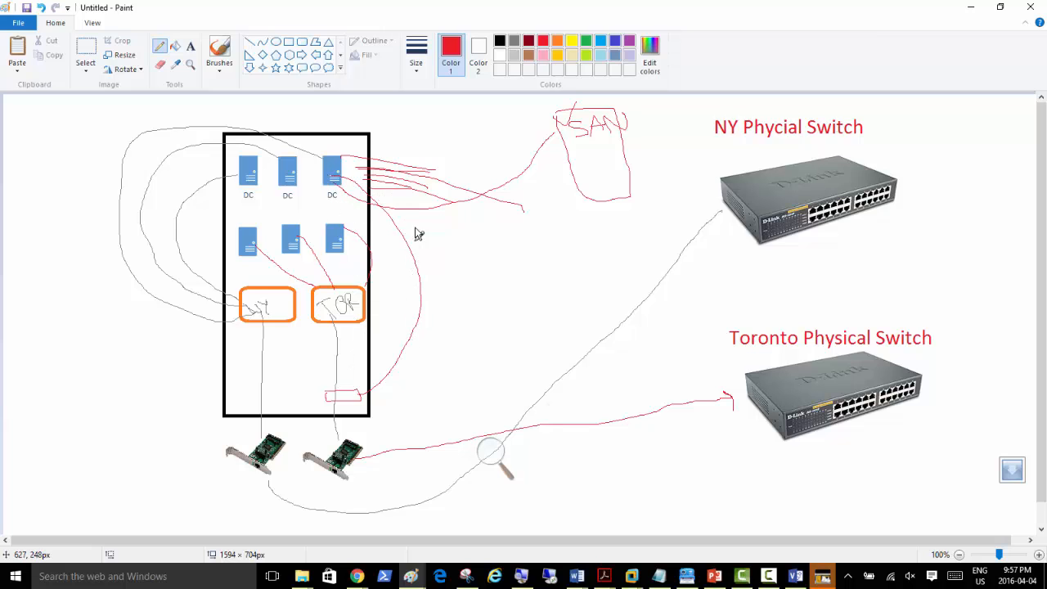
mouse_move(434, 192)
mouse_down()
mouse_move(483, 207)
mouse_move(454, 221)
mouse_up()
mouse_move(347, 384)
mouse_down()
mouse_move(357, 376)
mouse_move(351, 393)
mouse_up()
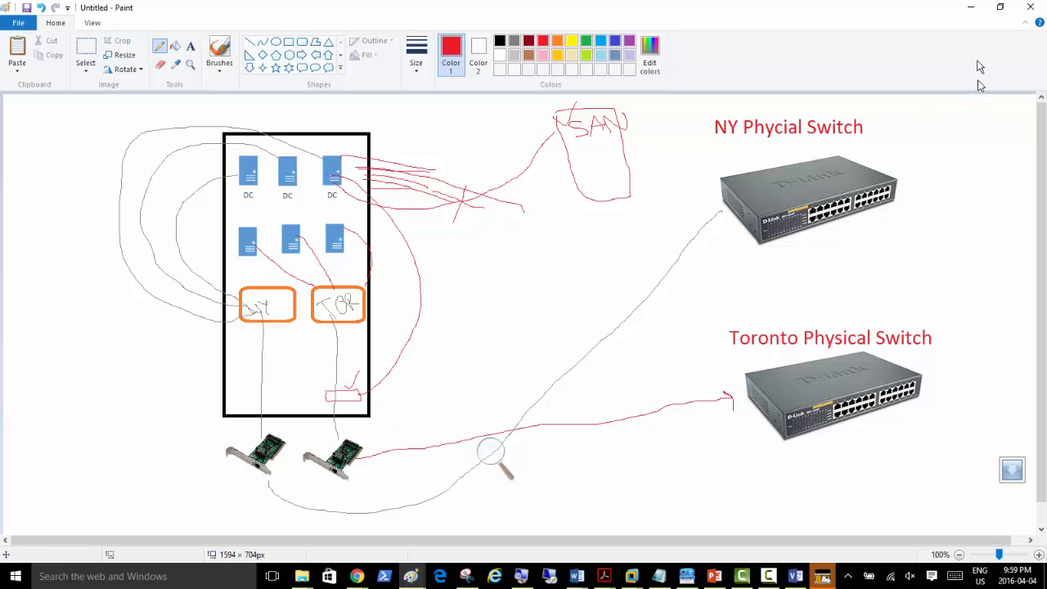
Step: Minimize Paint and bring the Server02 VM window to the front in VMware Workstation
click(971, 10)
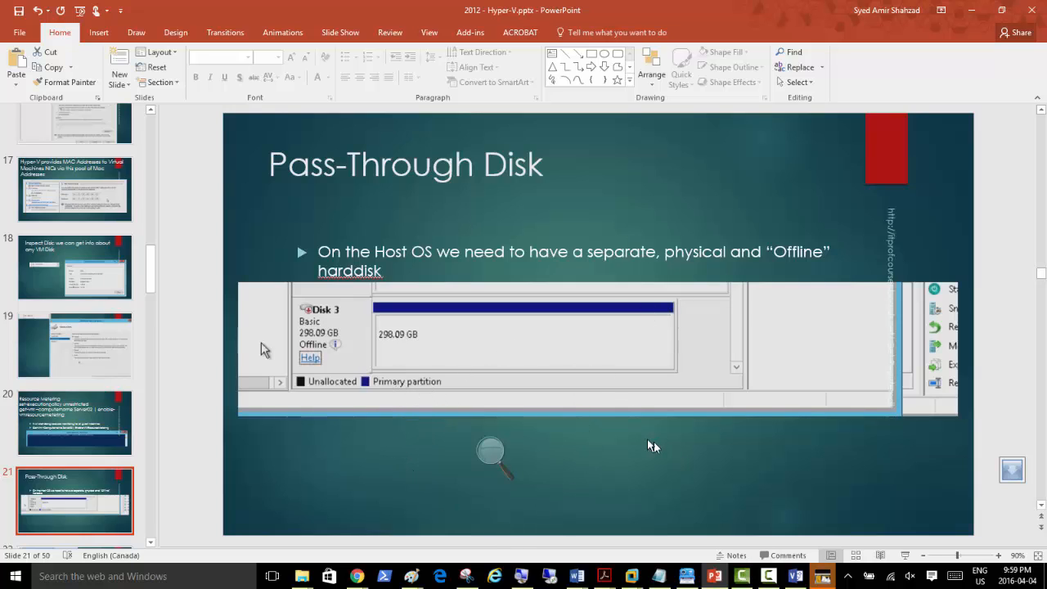
mouse_move(631, 576)
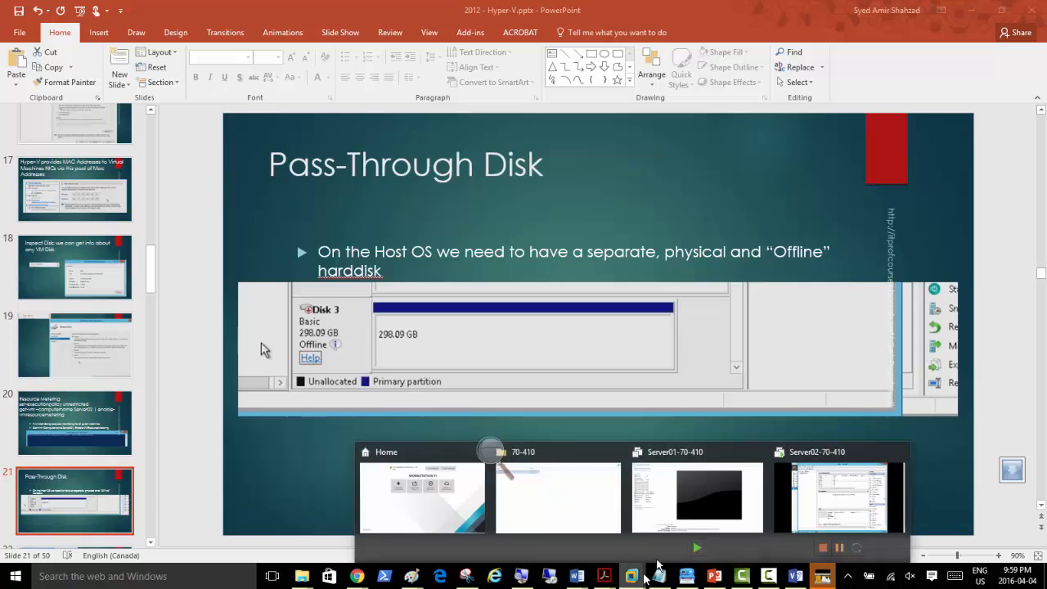
click(826, 512)
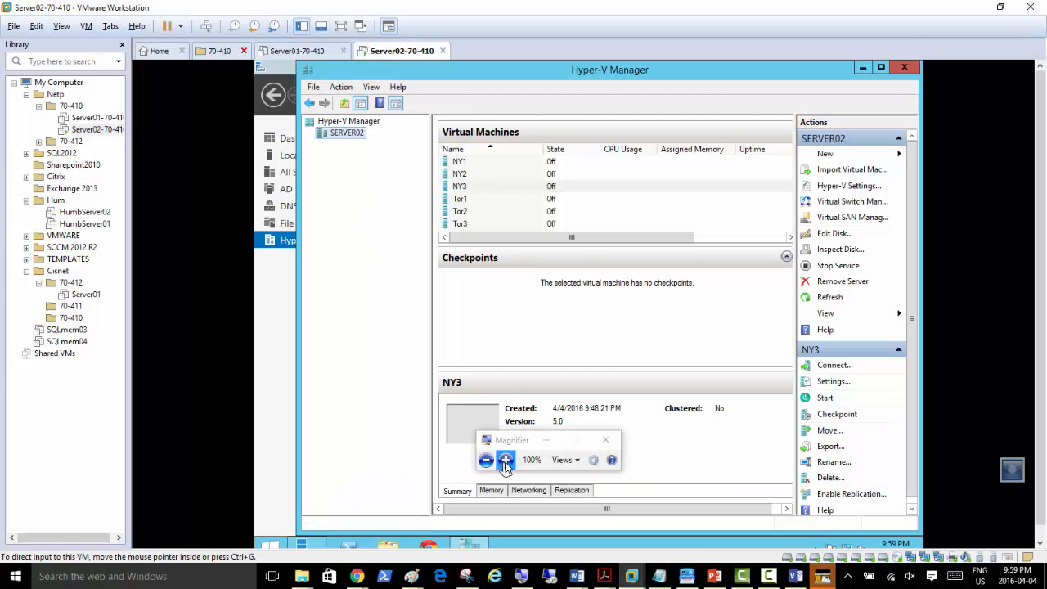
Step: Open NY3's Settings and view its SCSI Controller hard drive, NY3.vhdx
click(502, 462)
click(586, 419)
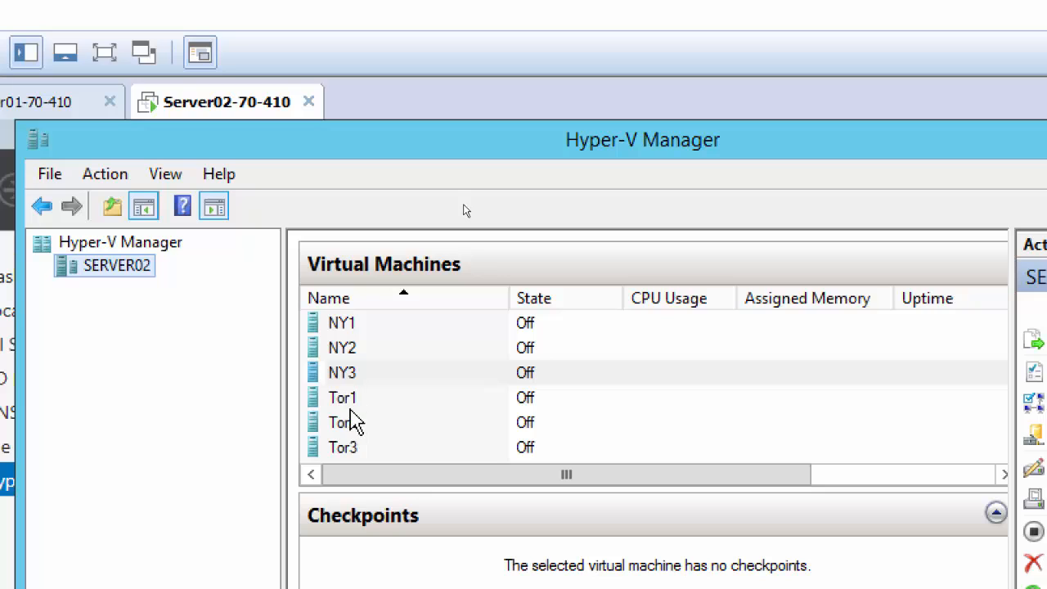
click(346, 378)
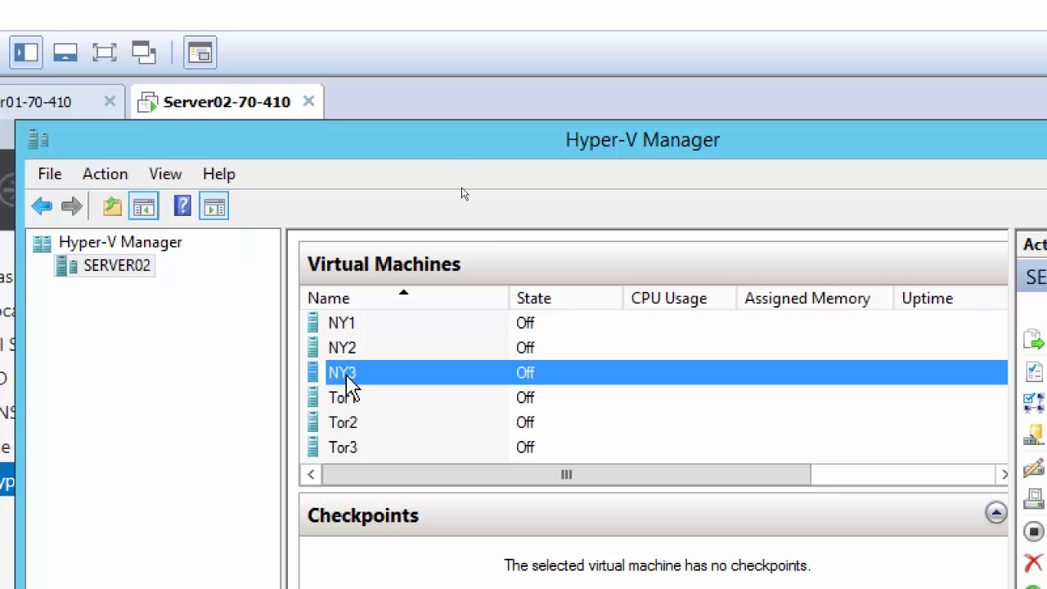
right_click(345, 377)
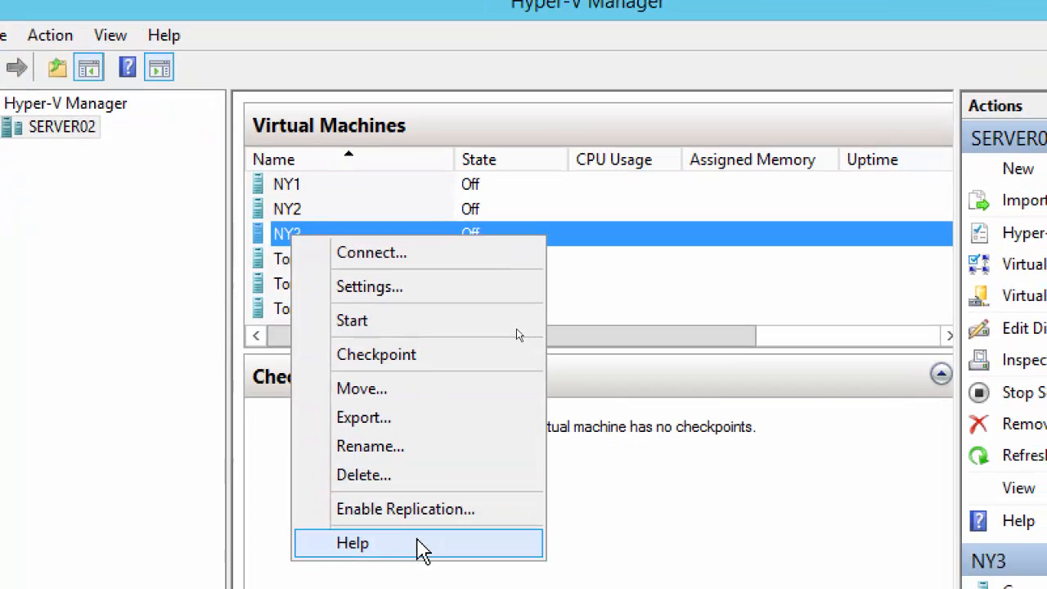
click(377, 287)
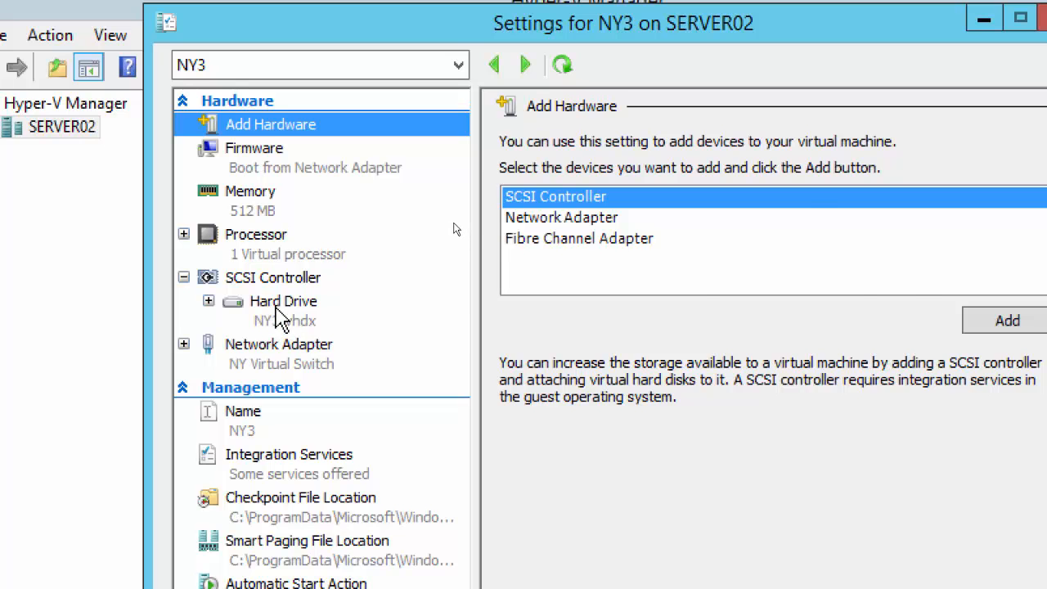
click(279, 318)
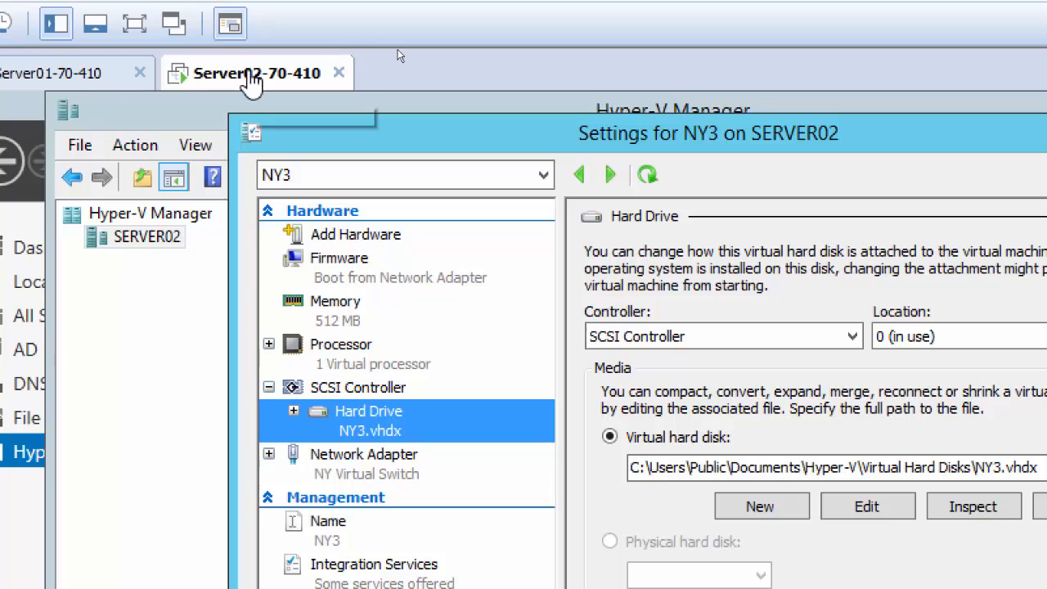
right_click(187, 81)
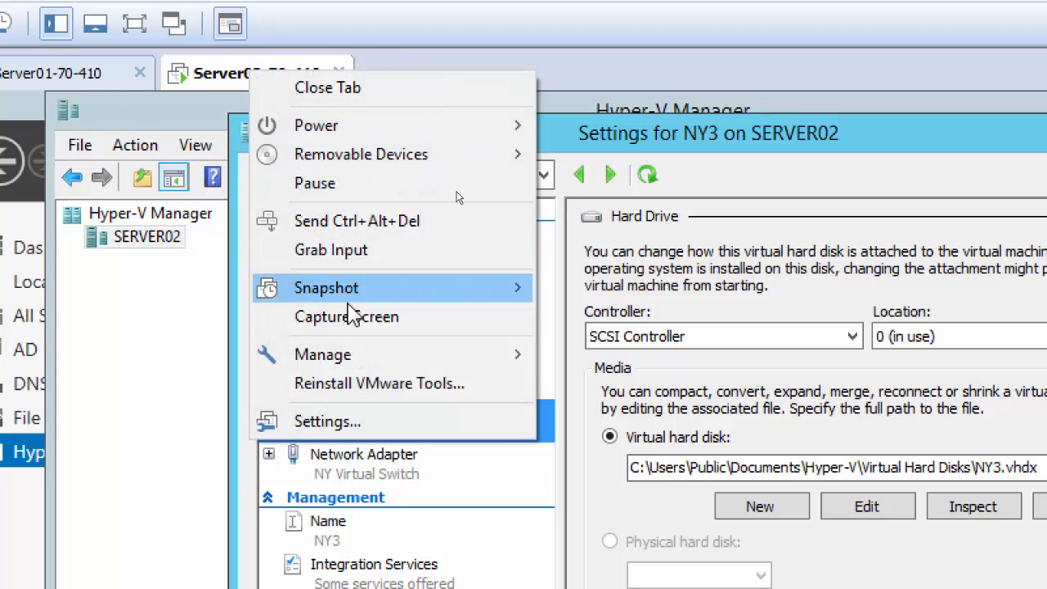
Step: Add a new 200 GB virtual hard disk to Server02's VMware hardware and save the change
click(370, 422)
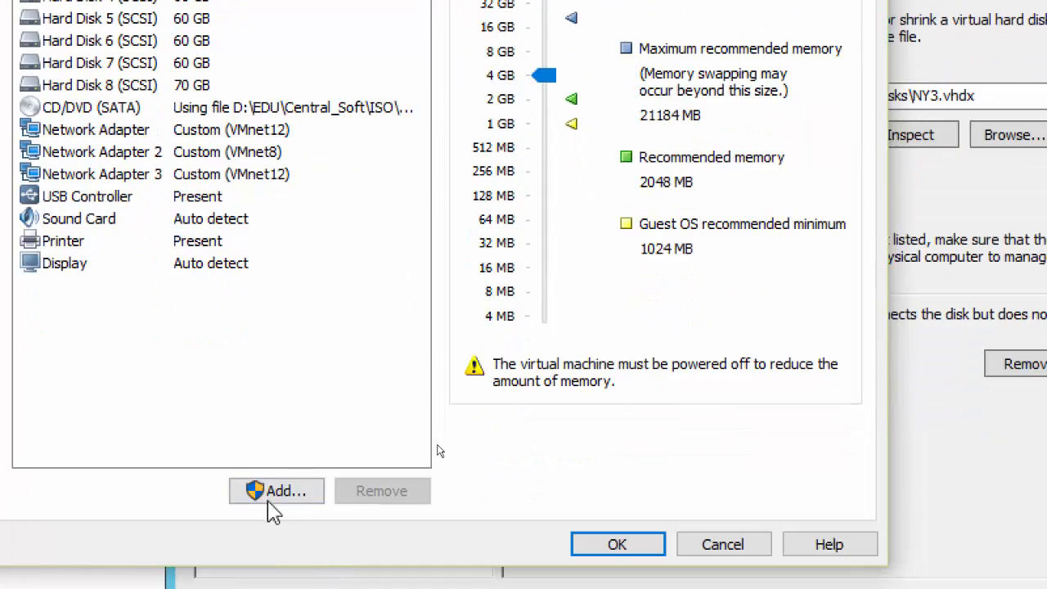
click(275, 493)
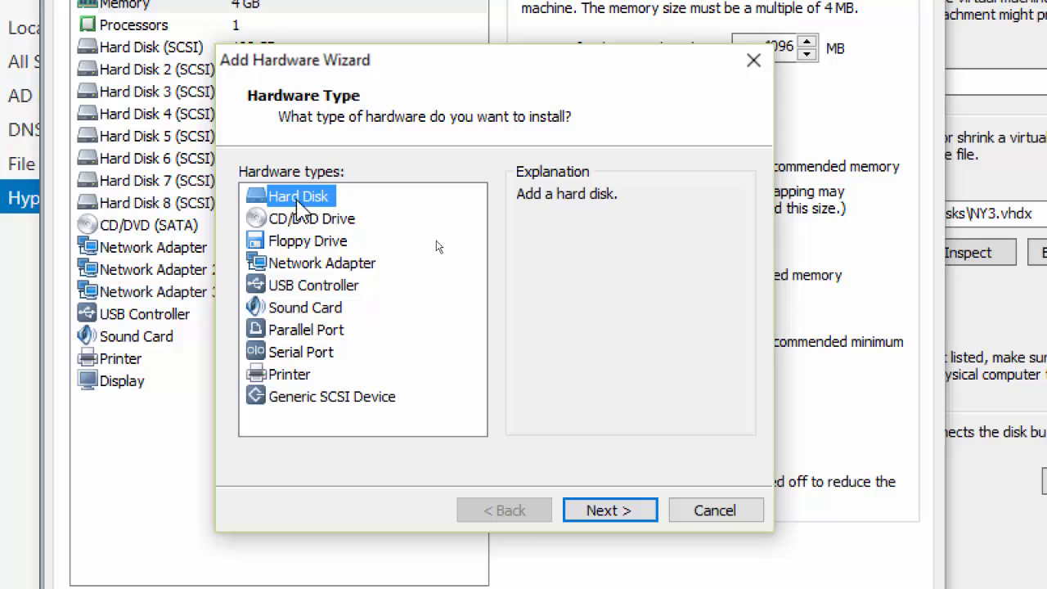
click(606, 513)
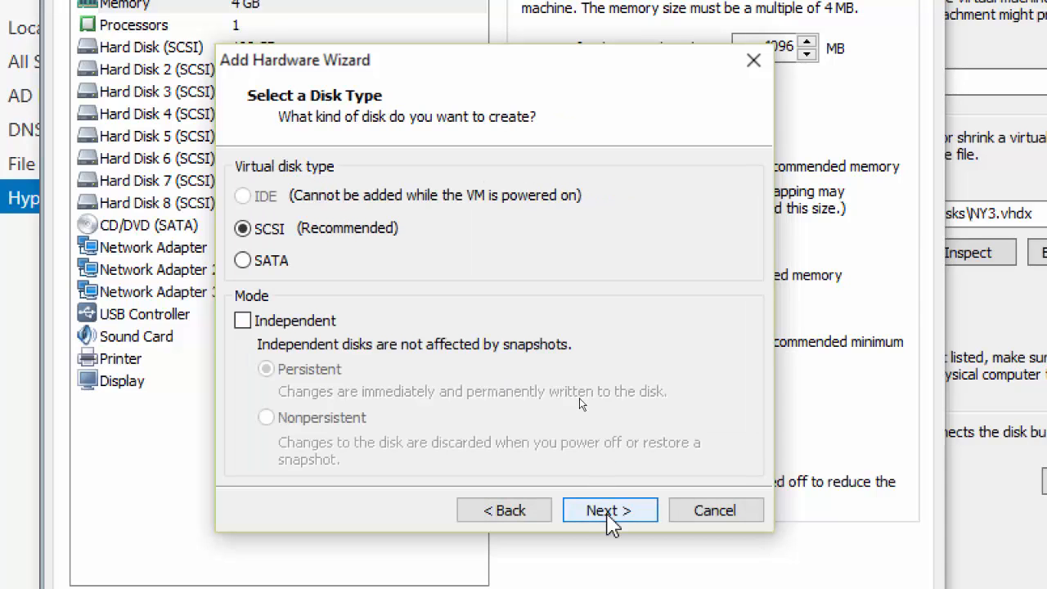
click(608, 514)
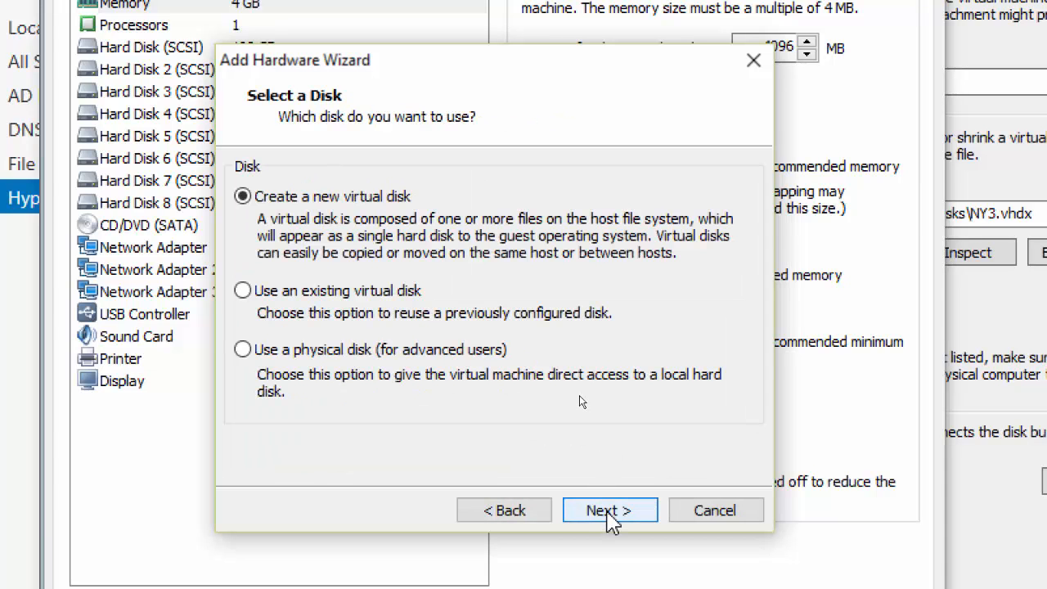
click(610, 514)
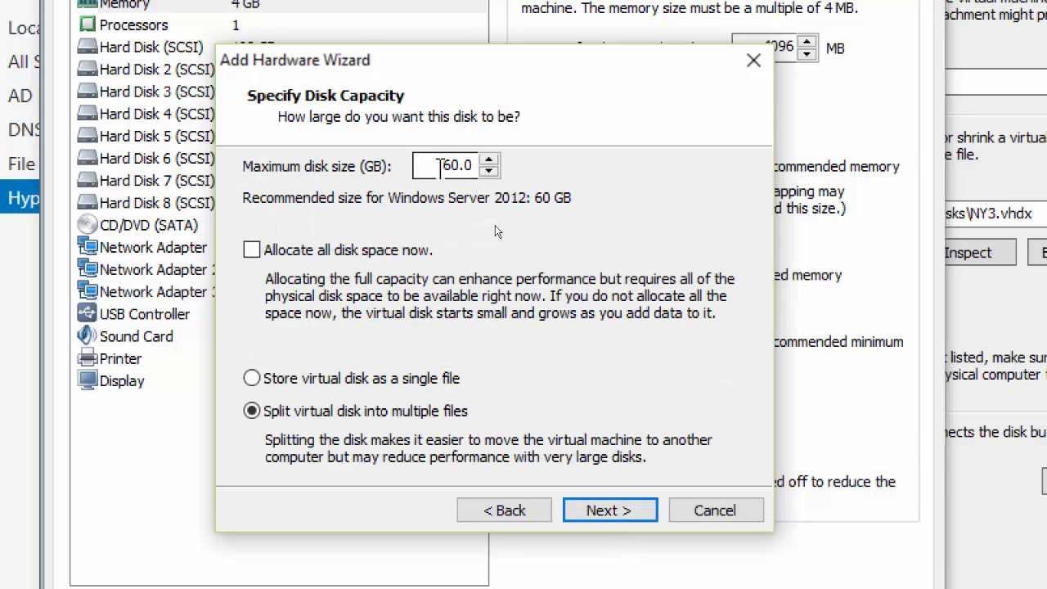
drag(417, 166, 468, 168)
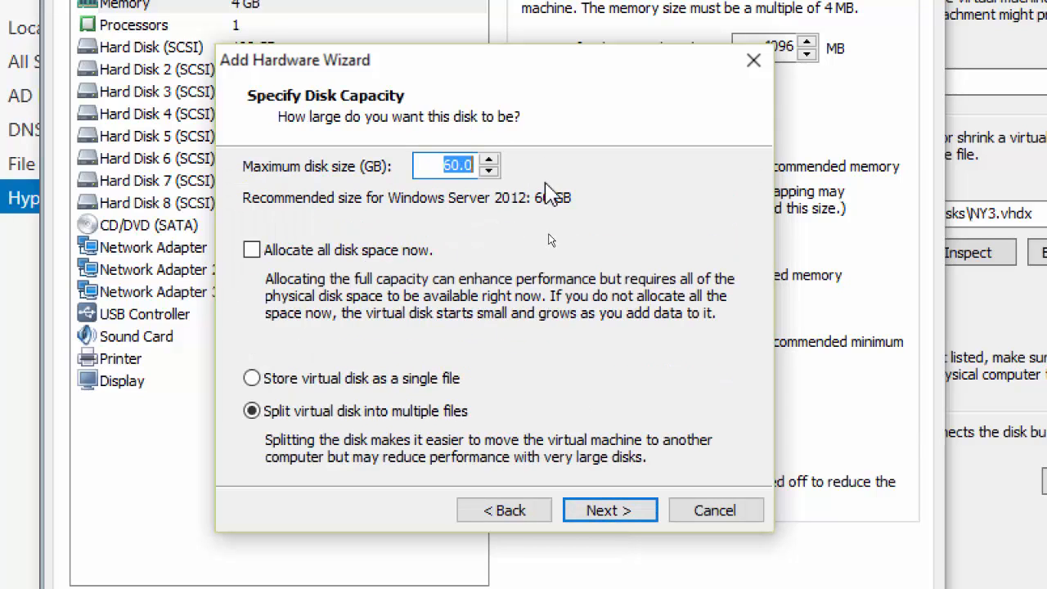
text(2)
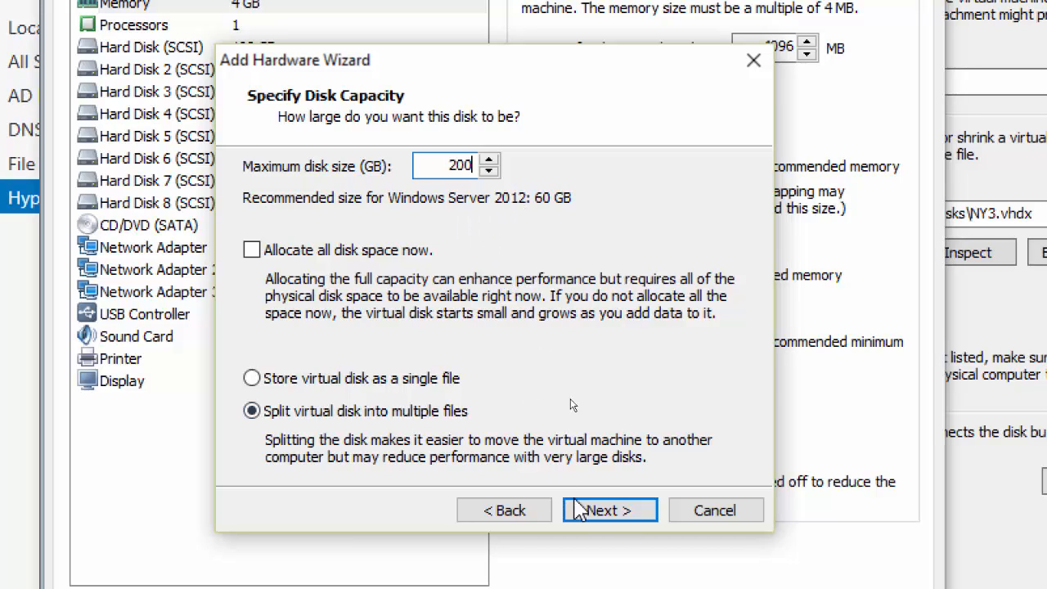
click(612, 515)
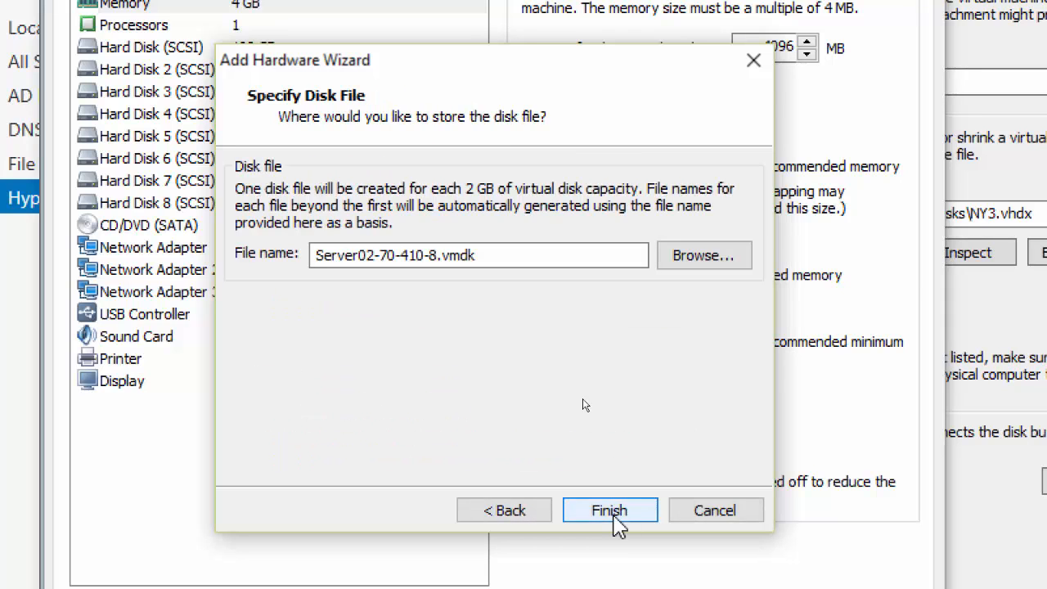
click(616, 517)
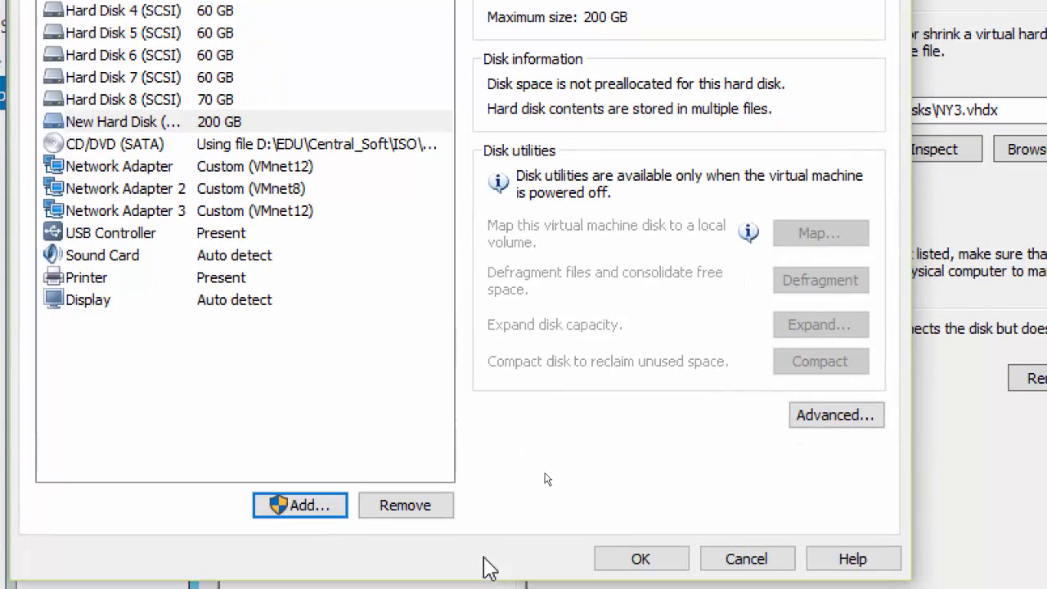
click(640, 562)
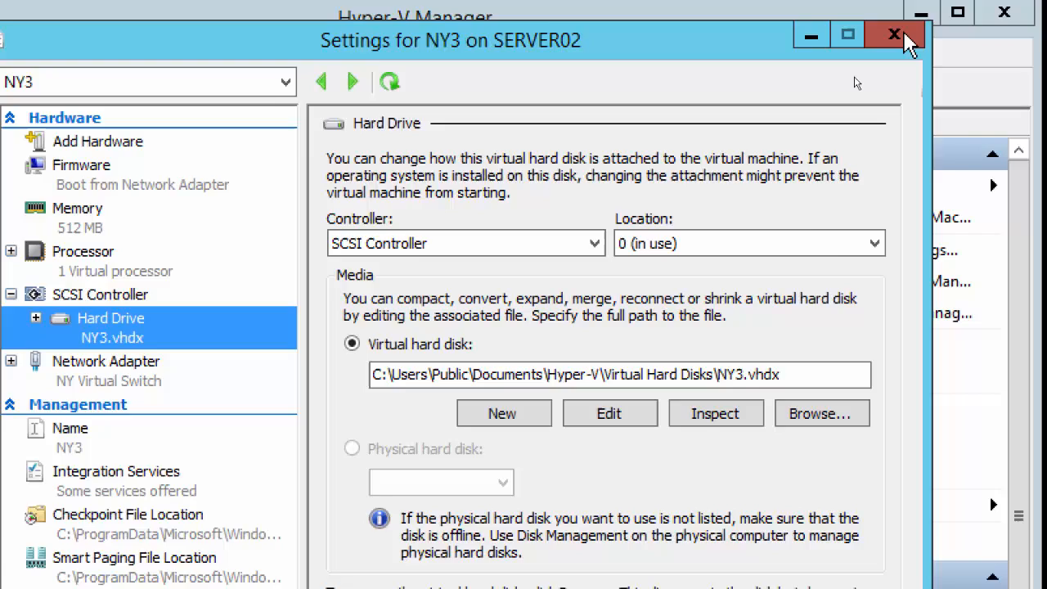
Step: Reopen NY3's settings on its Hard Drive page
click(886, 32)
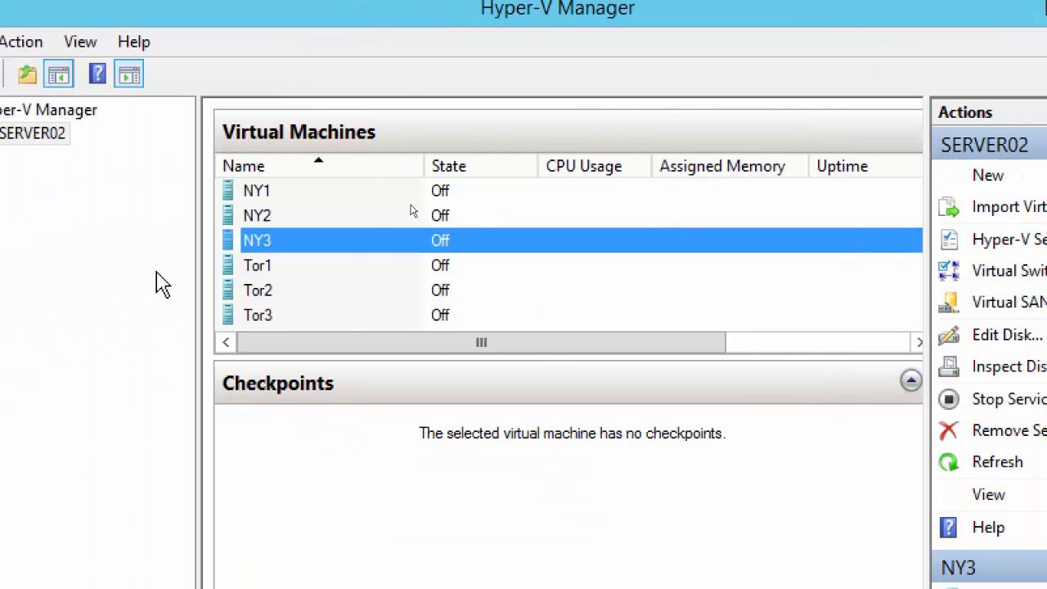
right_click(262, 247)
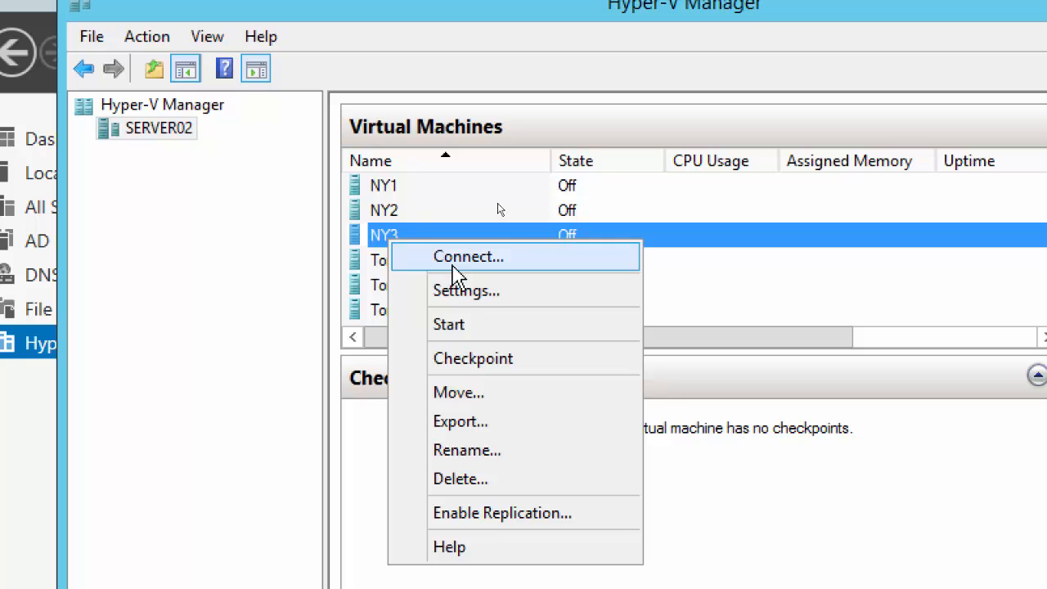
click(470, 293)
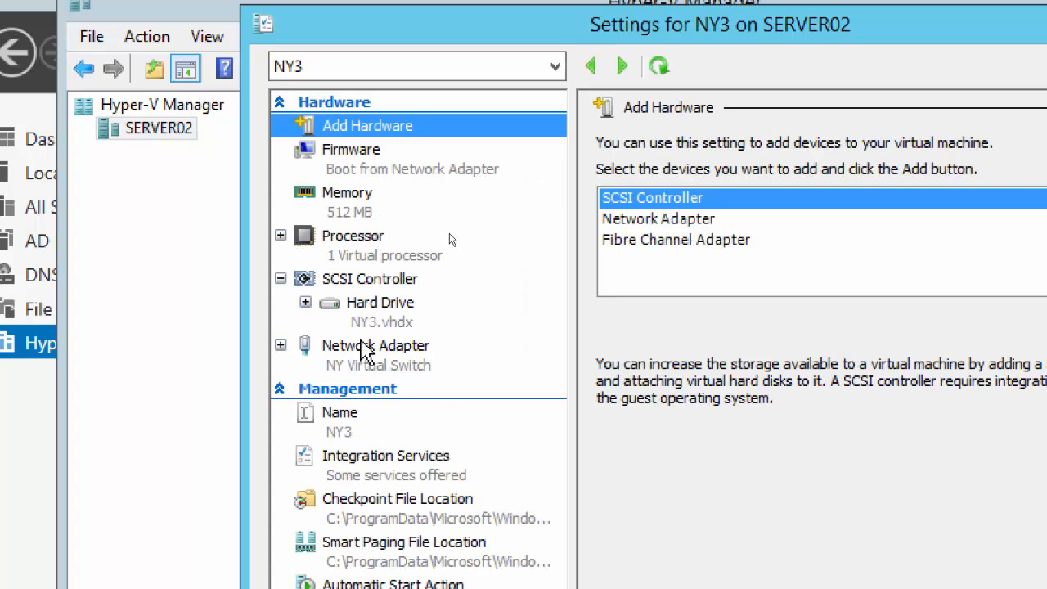
click(381, 319)
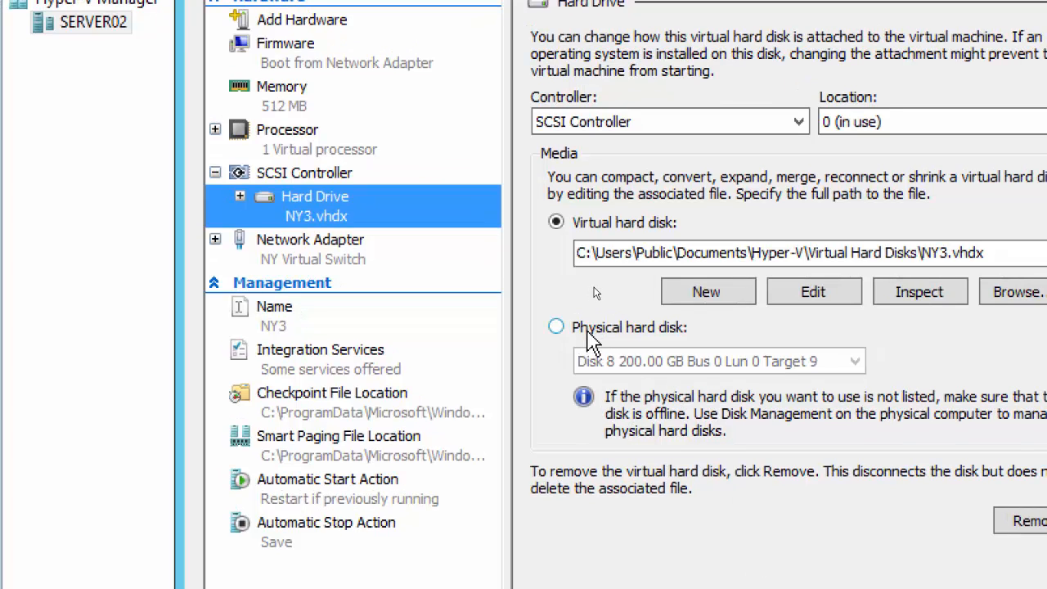
Step: Switch NY3's hard drive to physical Disk 8 (200.00 GB) and apply
click(589, 332)
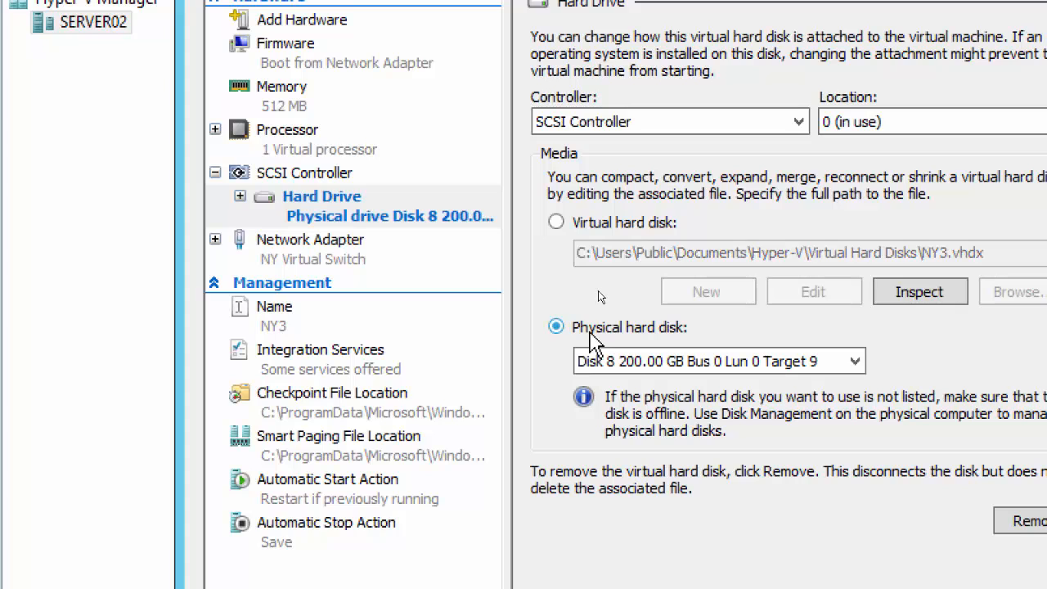
click(652, 371)
click(651, 371)
click(651, 371)
click(652, 372)
click(652, 372)
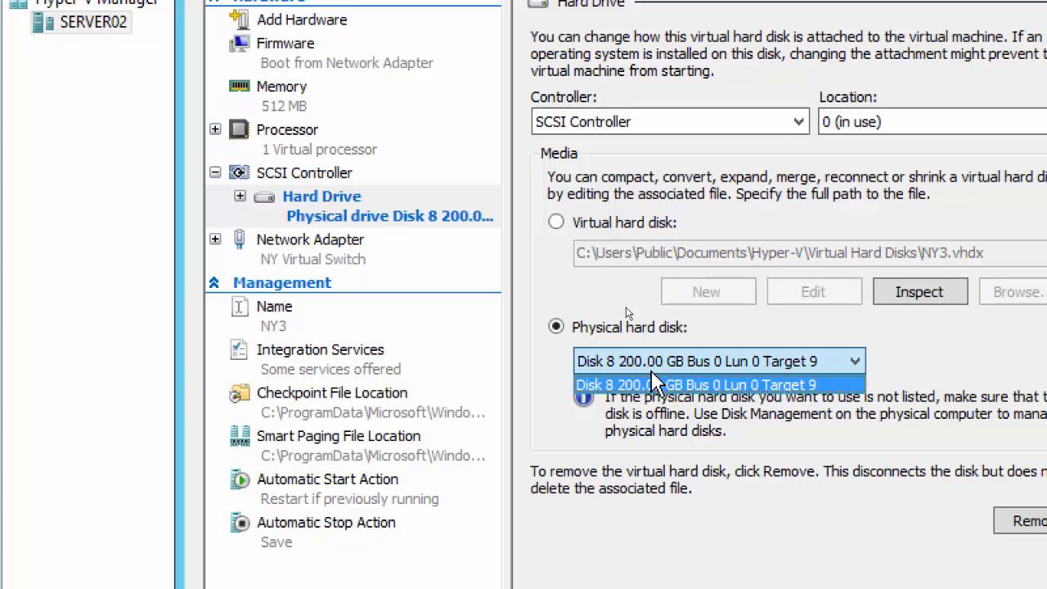
click(651, 372)
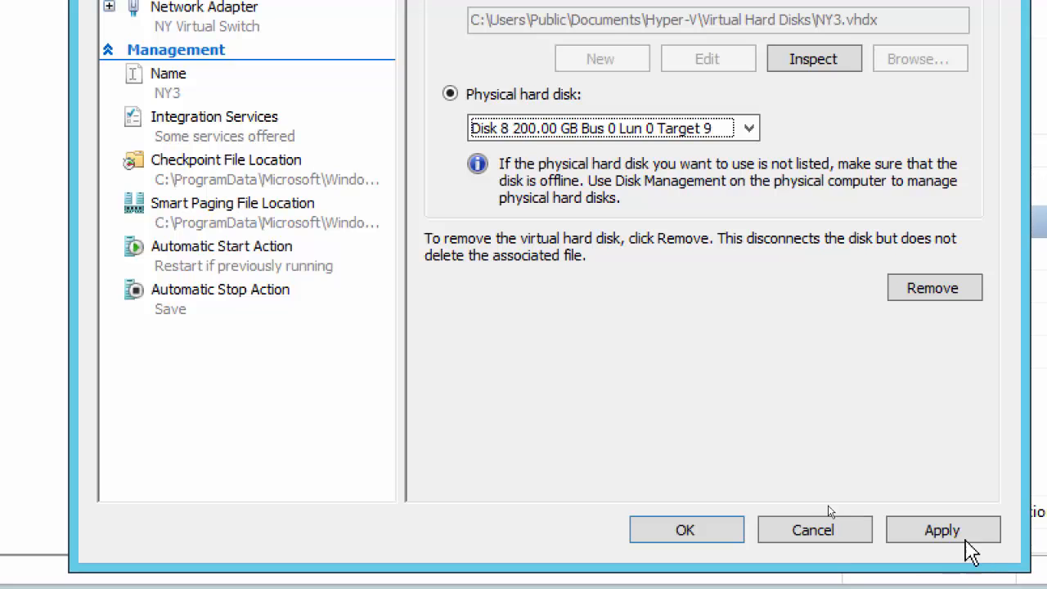
click(951, 533)
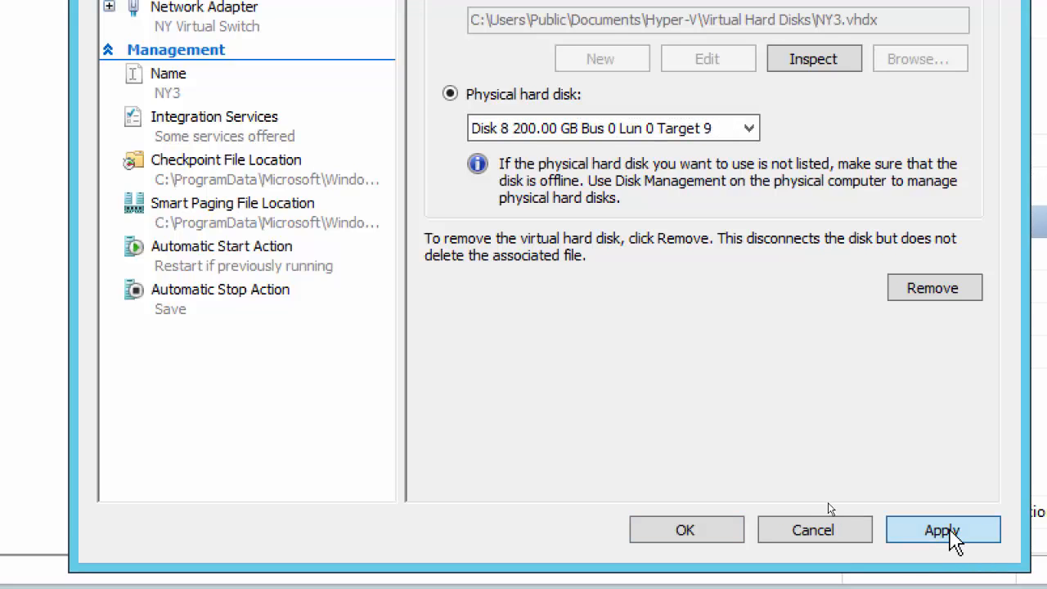
Step: Confirm with OK and return to NY3's summary, now on the physical disk
click(720, 533)
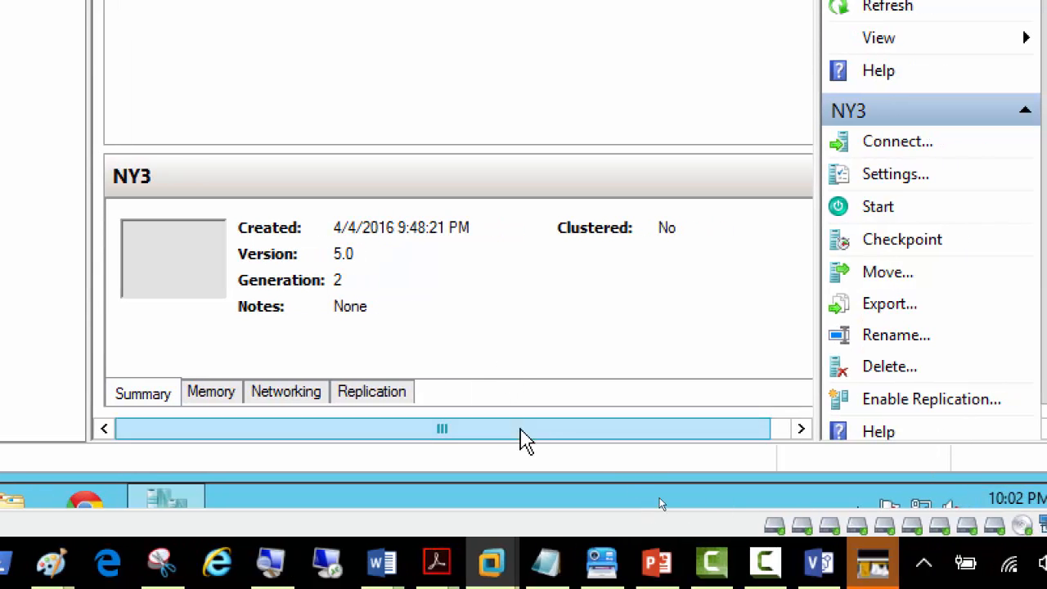
click(767, 565)
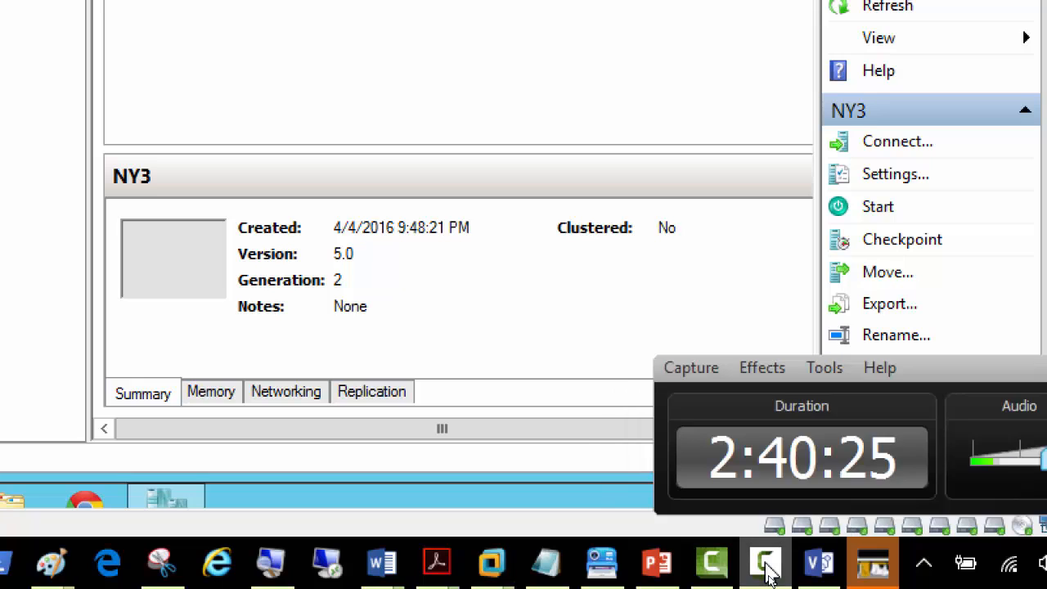